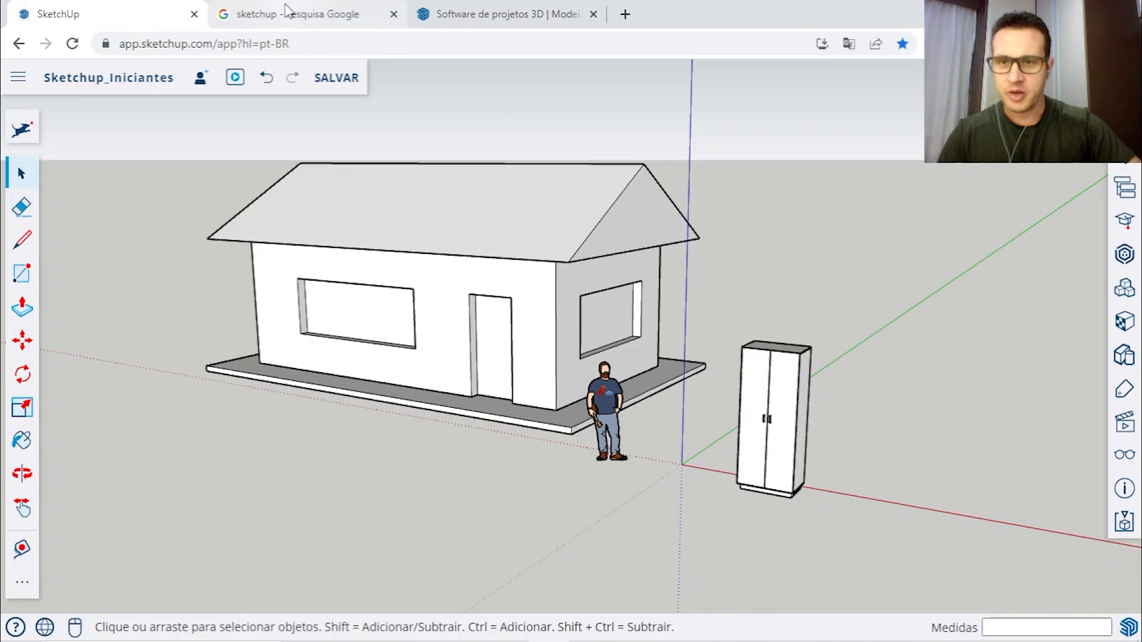
Step: Look through the Google results for "sketchup" to find the official SketchUp site
left_click(286, 13)
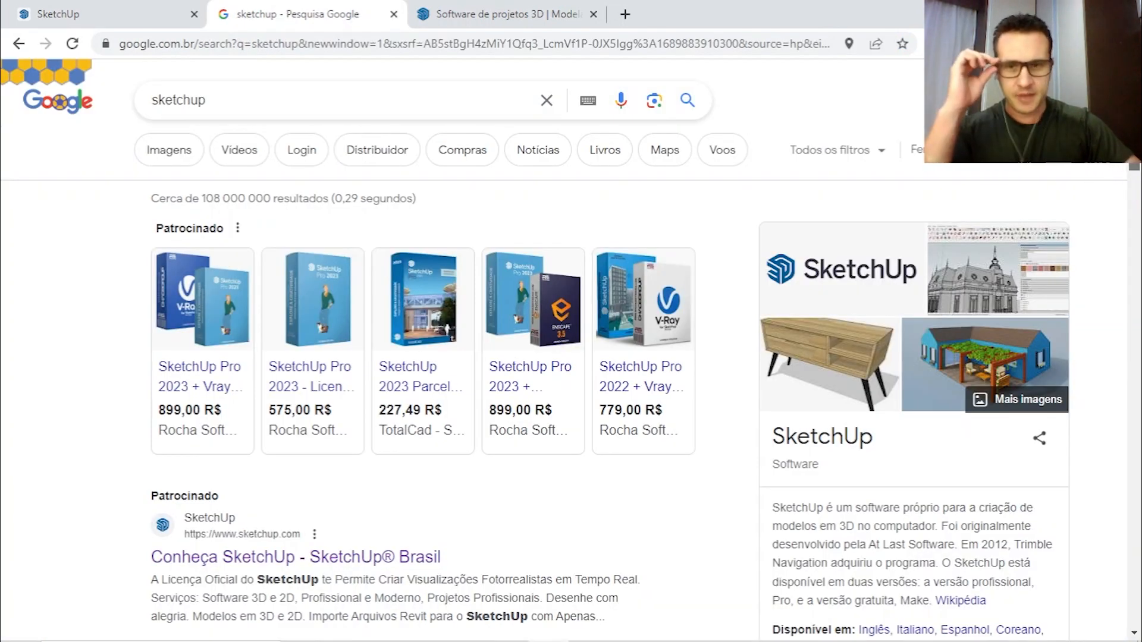
left_click(256, 104)
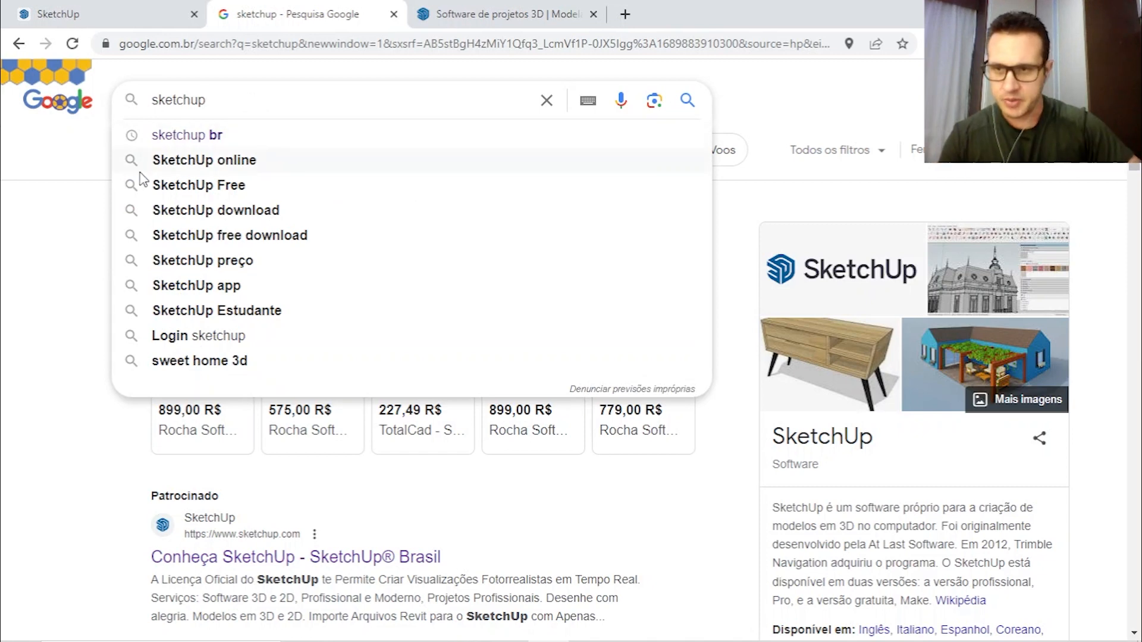
left_click(65, 241)
scroll(469, 255, "down", 3)
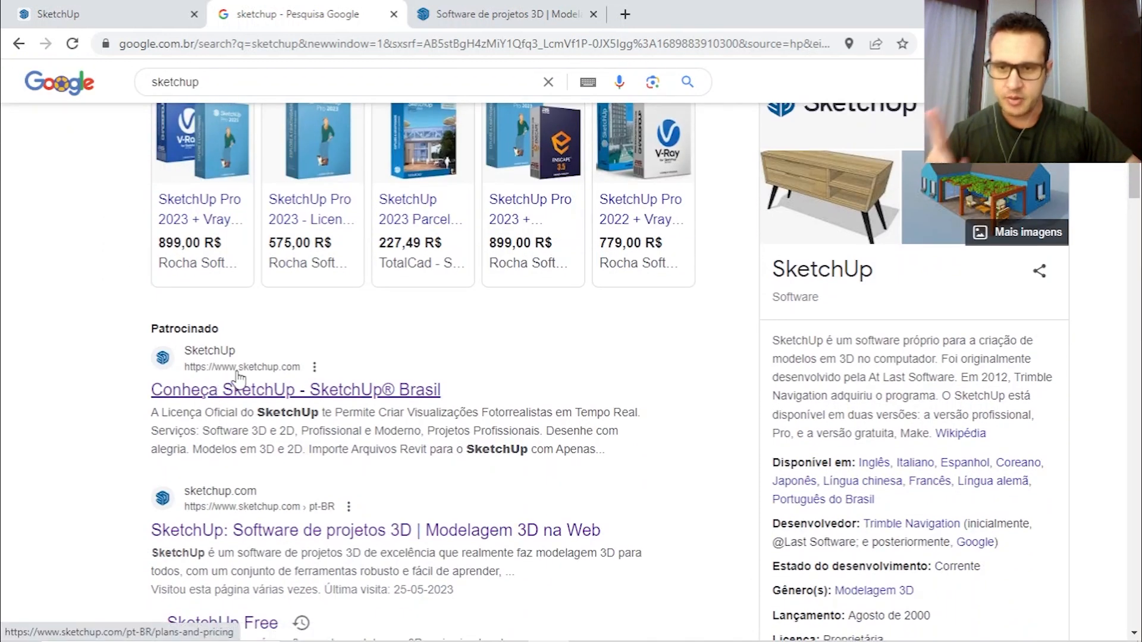
Step: Switch to the SketchUp website and open the SketchUp Free product page from its product offers
left_click(482, 12)
scroll(564, 351, "down", 2)
scroll(564, 351, "up", 2)
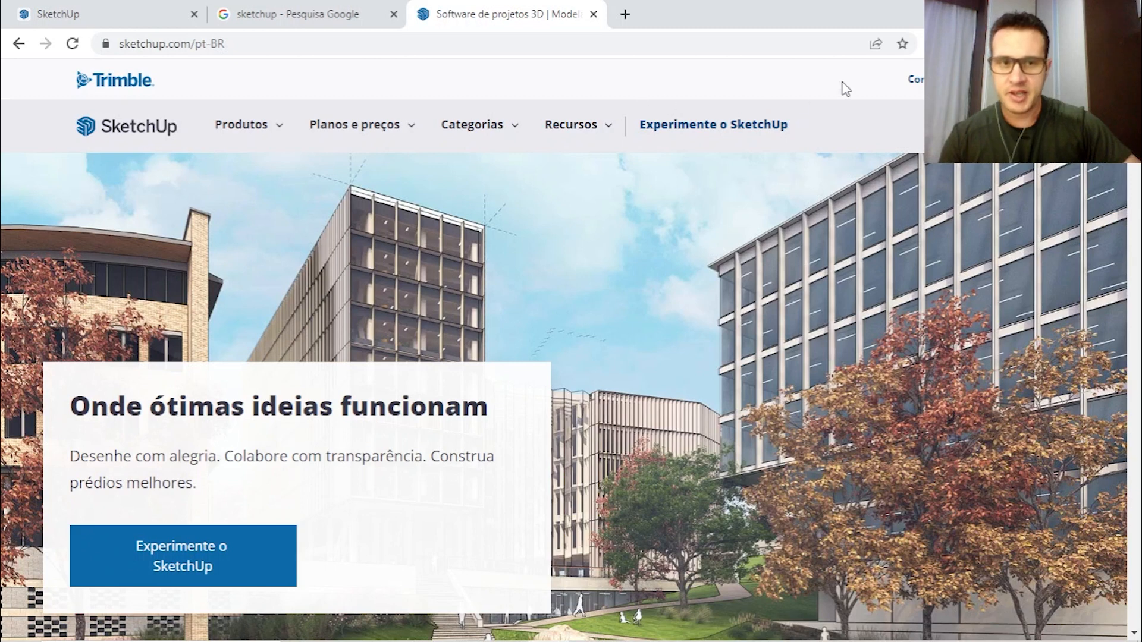
right_click(842, 122)
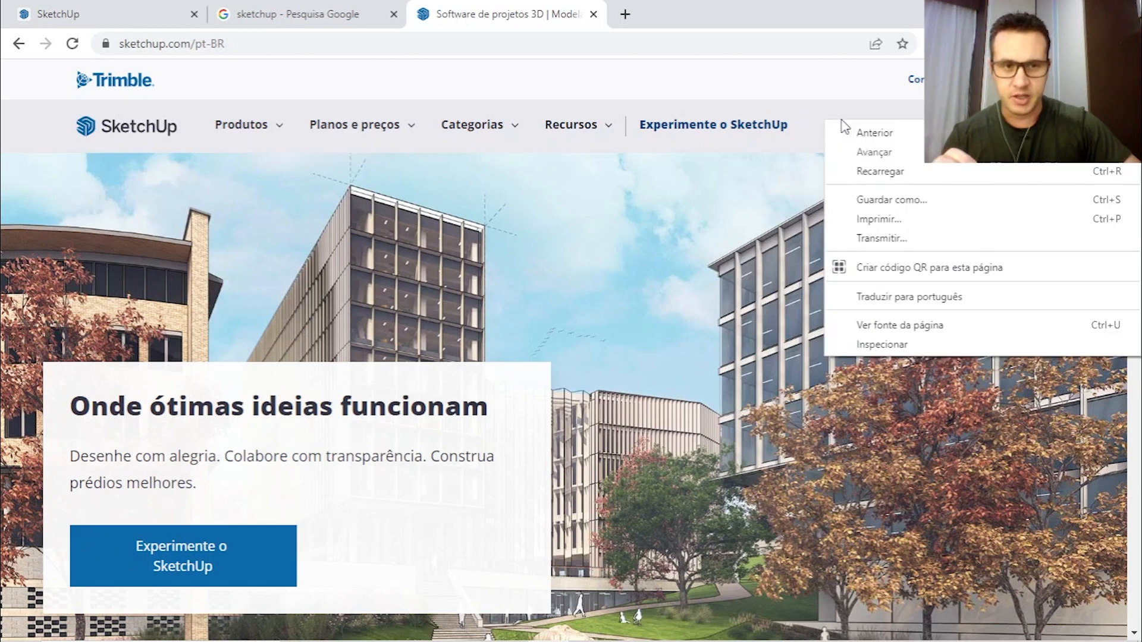
left_click(790, 91)
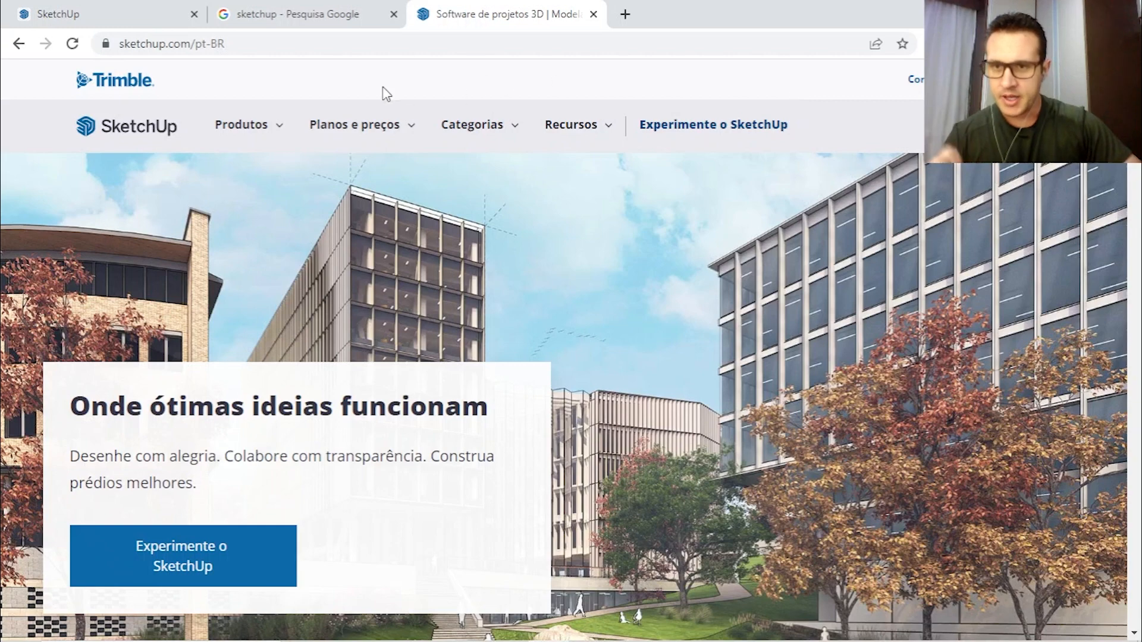
left_click(278, 136)
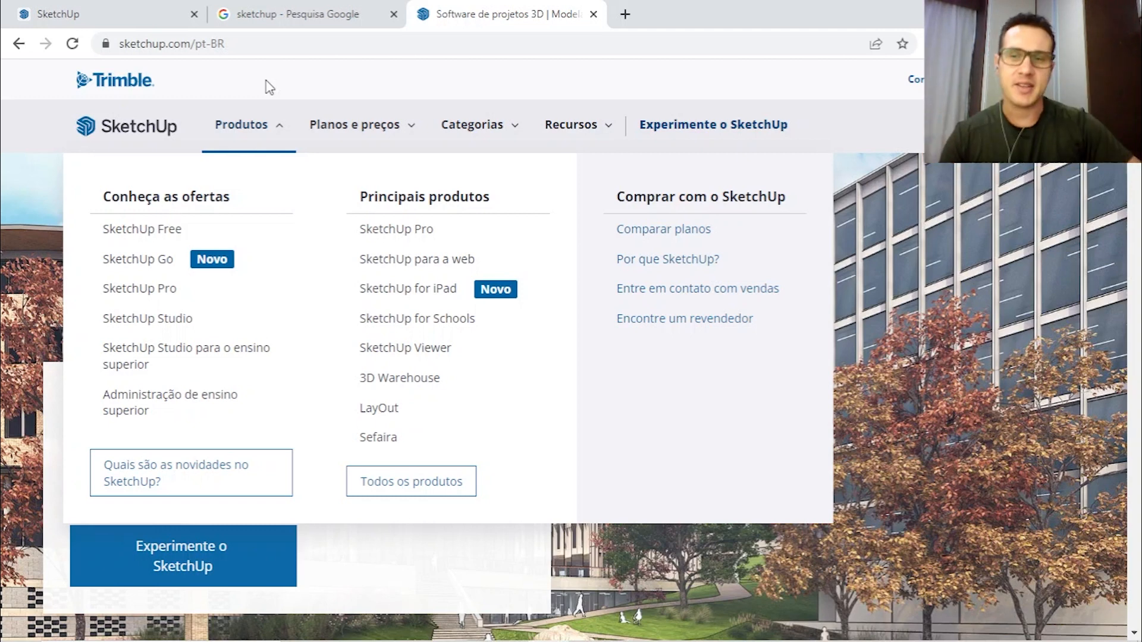
left_click(153, 234)
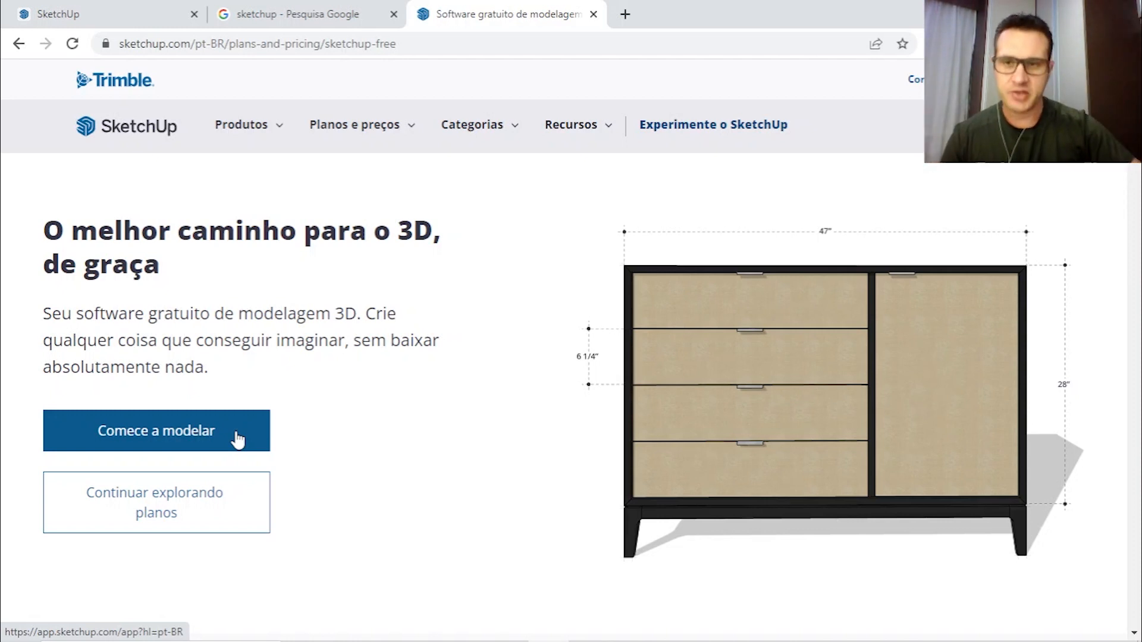
Step: Return to the Sketchup_Iniciantes model, select the wardrobe's top panel and examine the wardrobe up close and from above
left_click(71, 18)
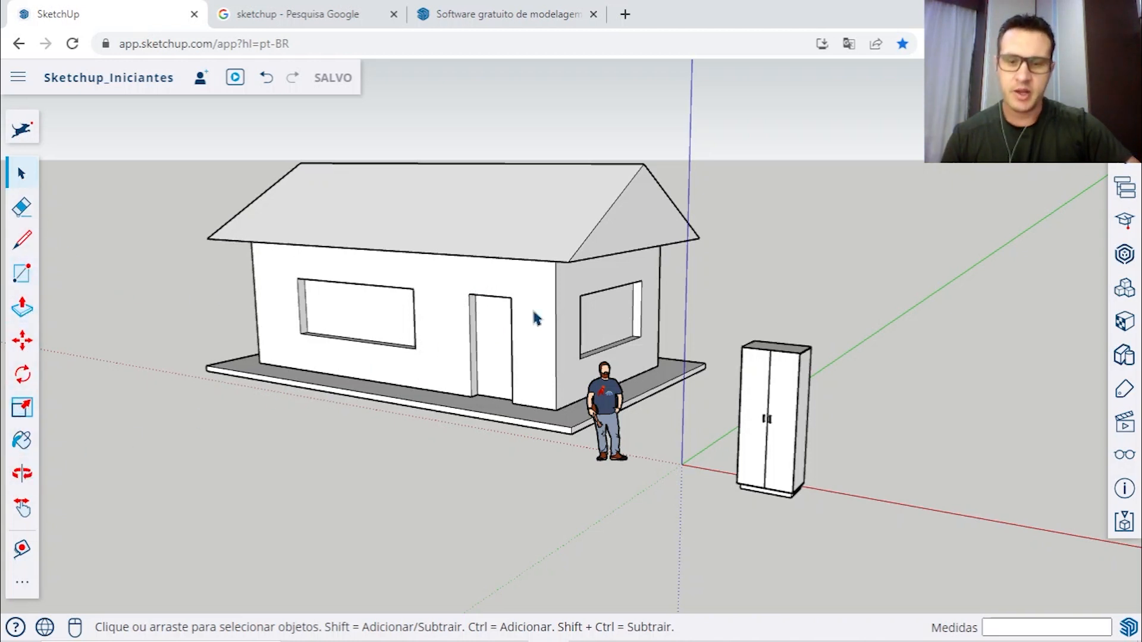
scroll(723, 357, "down", 3)
middle_click_drag(790, 392, 703, 366)
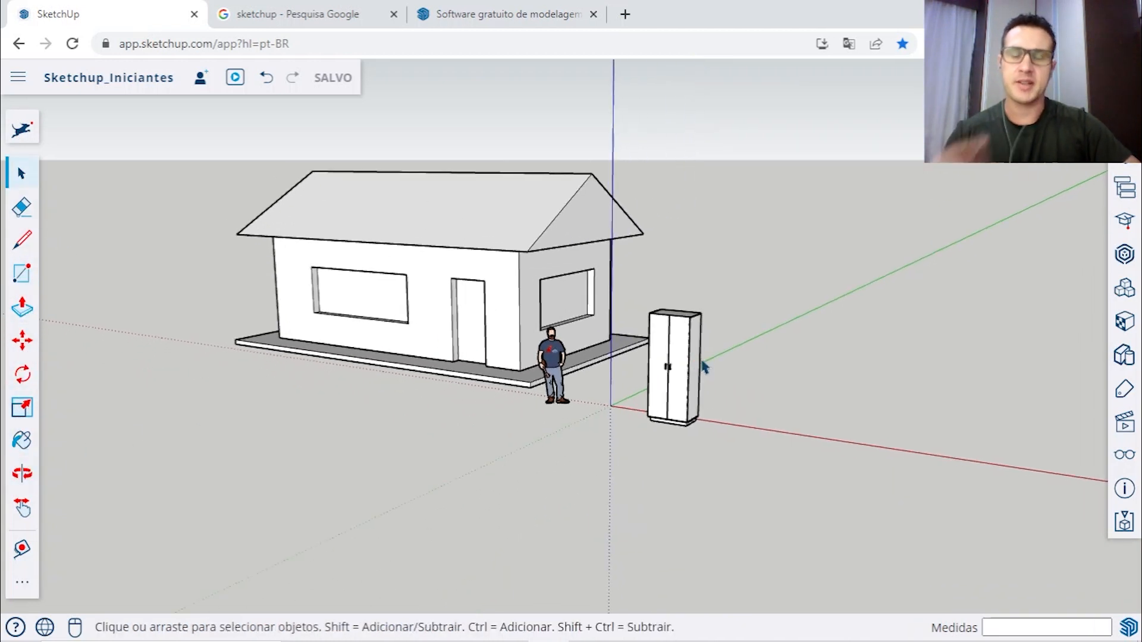
scroll(702, 366, "up", 5)
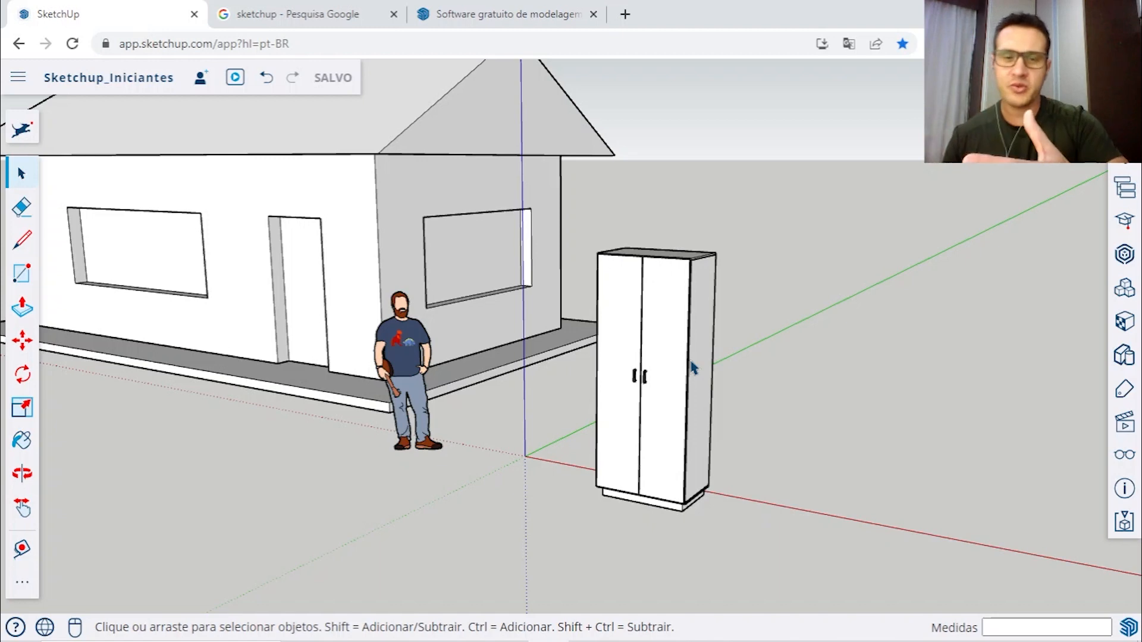
left_click(654, 326)
middle_click_drag(670, 331, 658, 274)
scroll(657, 274, "up", 2)
scroll(657, 274, "down", 10)
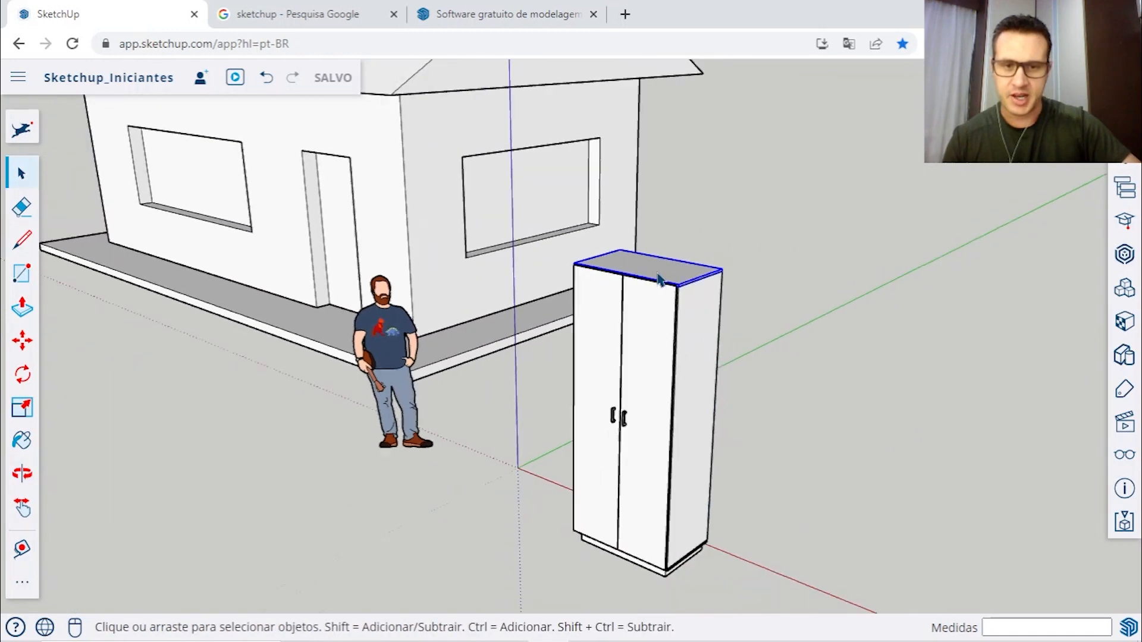
Step: Examine the house's front facade and side walls from several angles and distances using orbit, pan and zoom
middle_click_drag(565, 271, 784, 232)
middle_click_drag(586, 268, 757, 308)
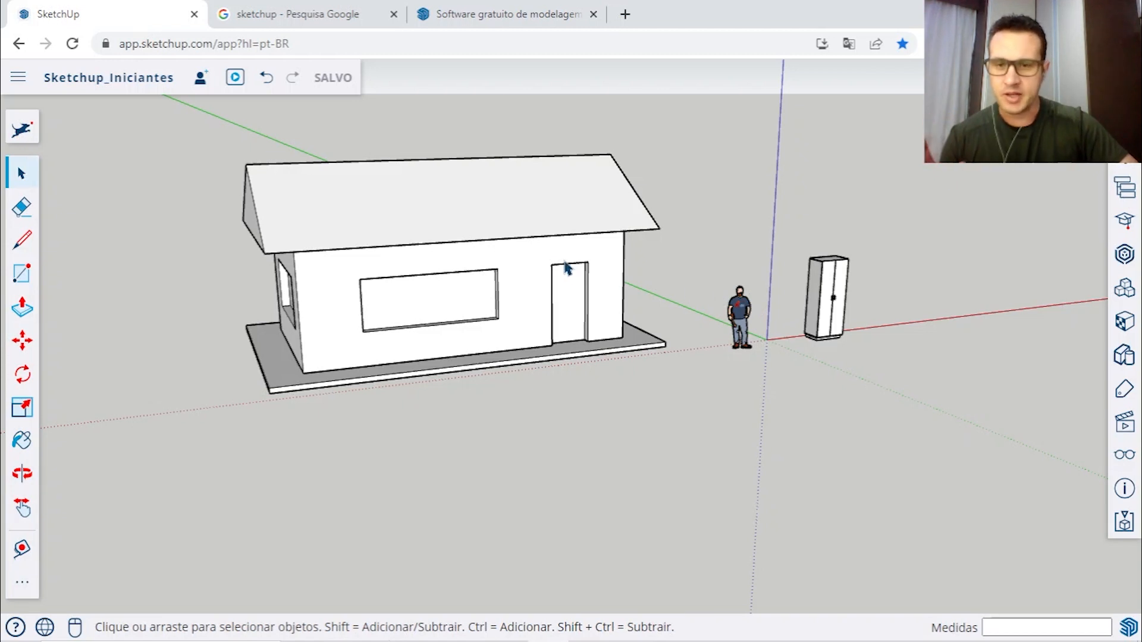
scroll(562, 265, "down", 3)
middle_click_drag(378, 288, 892, 321, "shift")
middle_click_drag(372, 331, 550, 298)
scroll(541, 319, "up", 2)
scroll(550, 297, "down", 8)
scroll(549, 289, "up", 10)
middle_click_drag(549, 288, 439, 301)
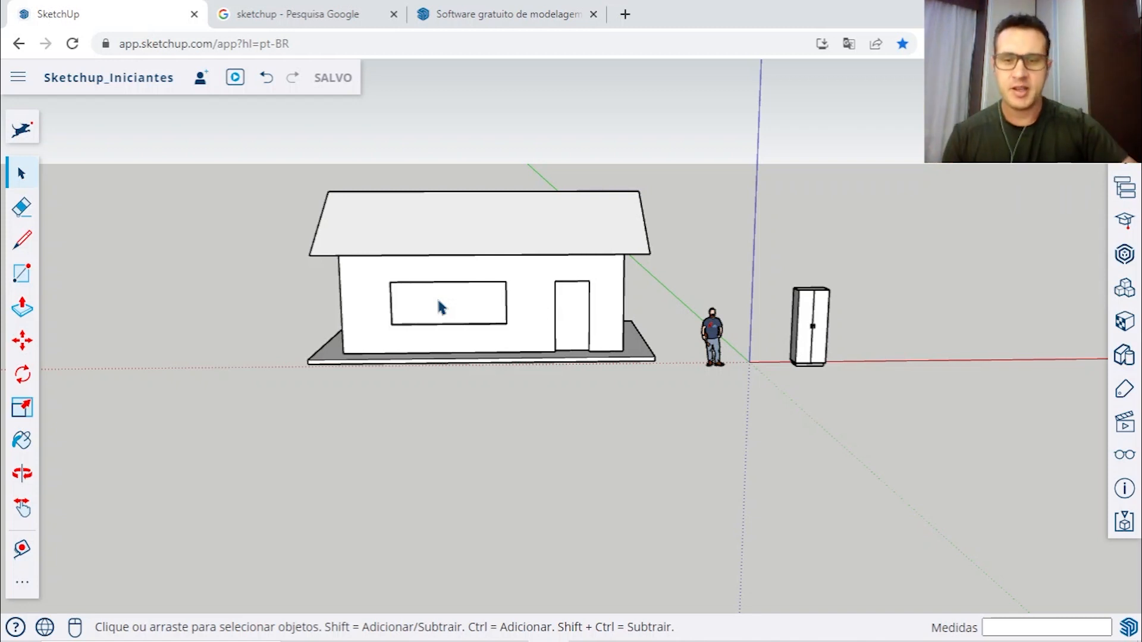
Step: Examine the whole scene with house, person and wardrobe from both front corners, near and far
middle_click_drag(905, 339, 611, 387)
scroll(657, 384, "up", 6)
scroll(573, 404, "down", 5)
scroll(612, 387, "down", 3)
scroll(506, 347, "down", 3)
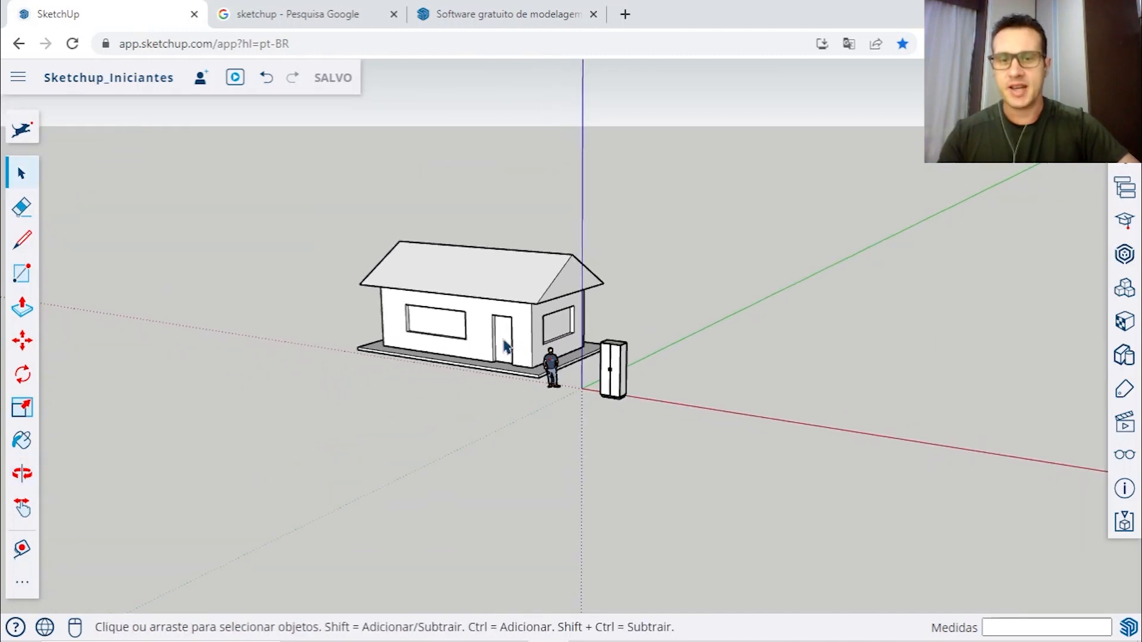
middle_click_drag(506, 346, 615, 348, "shift")
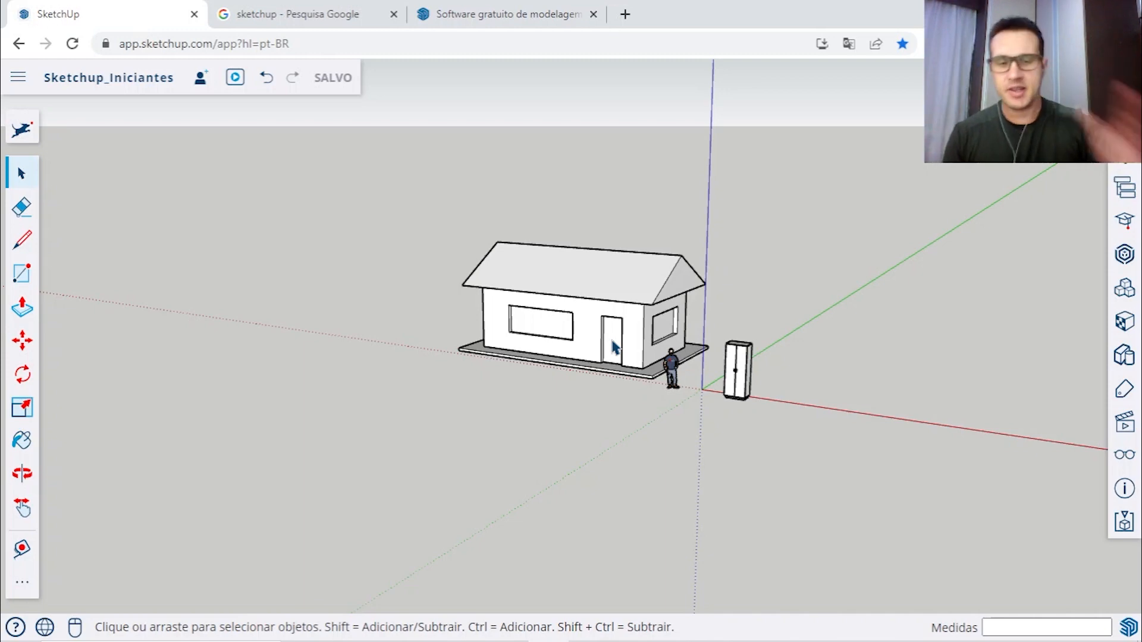
scroll(753, 375, "up", 3)
middle_click_drag(745, 395, 540, 352)
scroll(742, 375, "down", 3)
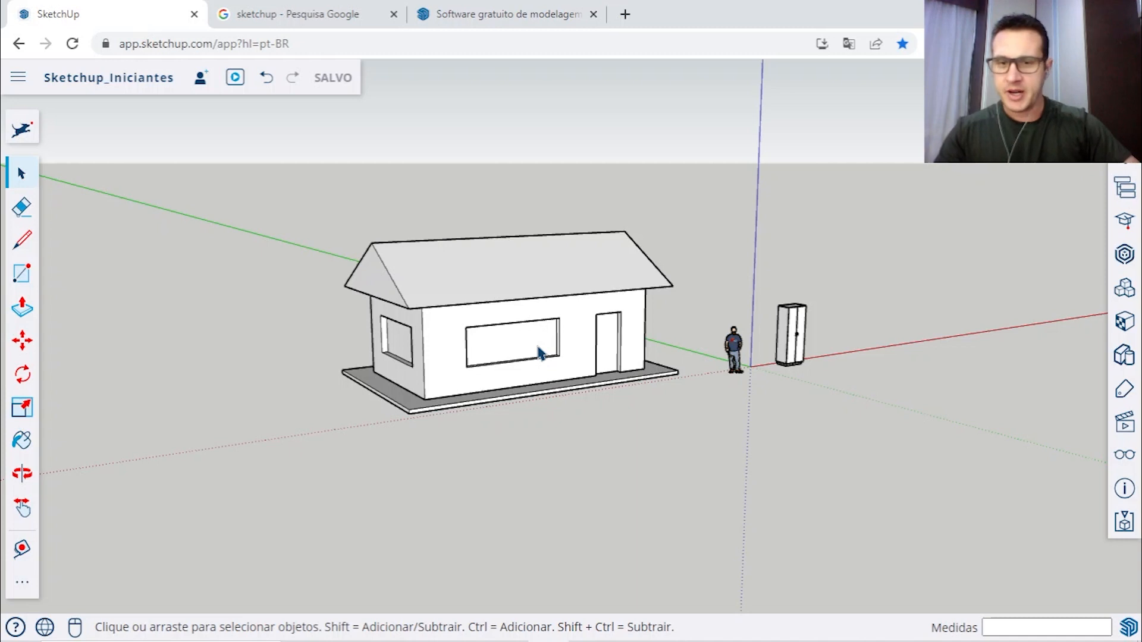
mouse_move(395, 345)
middle_mouse_down()
mouse_move(384, 332)
mouse_move(627, 331)
mouse_move(400, 332)
middle_mouse_up()
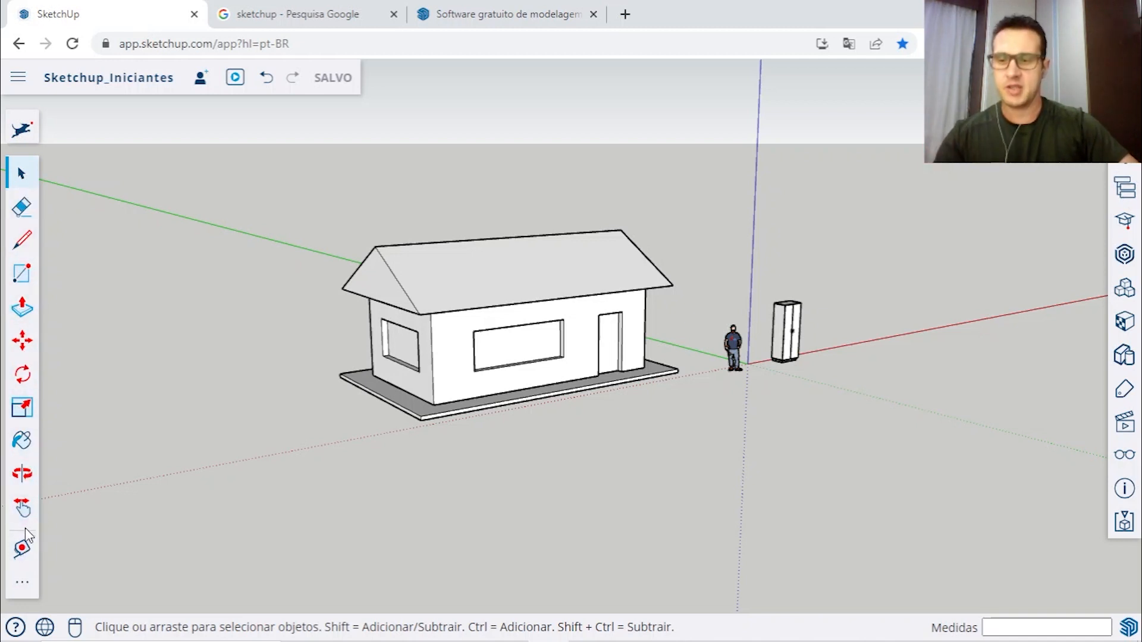
Step: Review the additional modelling tools and inspect the house from all around with the Orbit tool
left_click(22, 585)
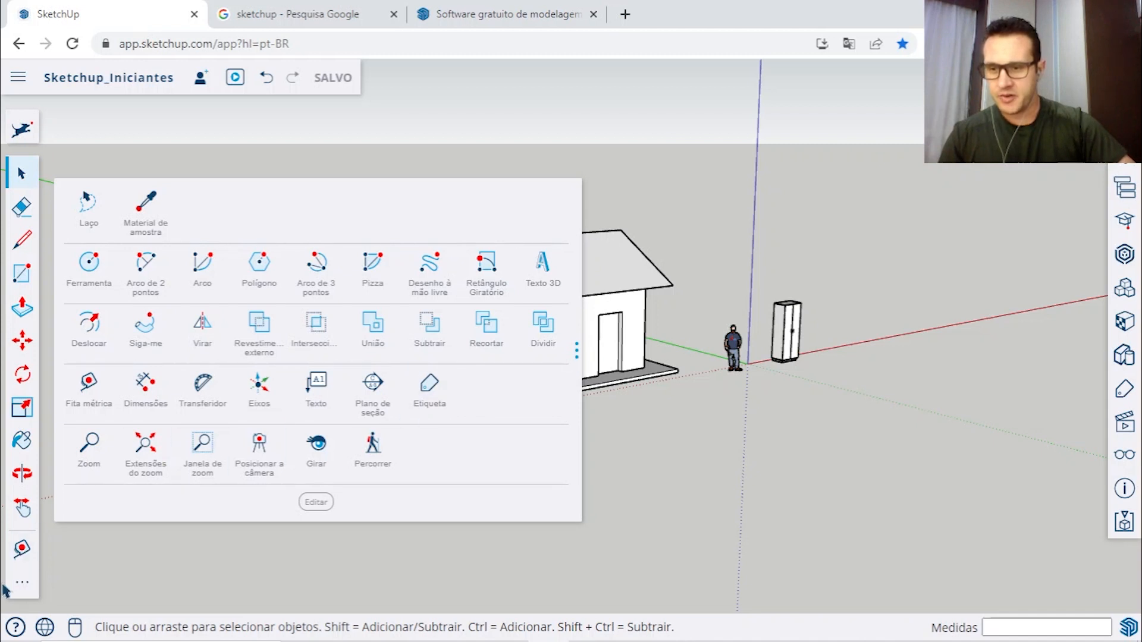
left_click(22, 586)
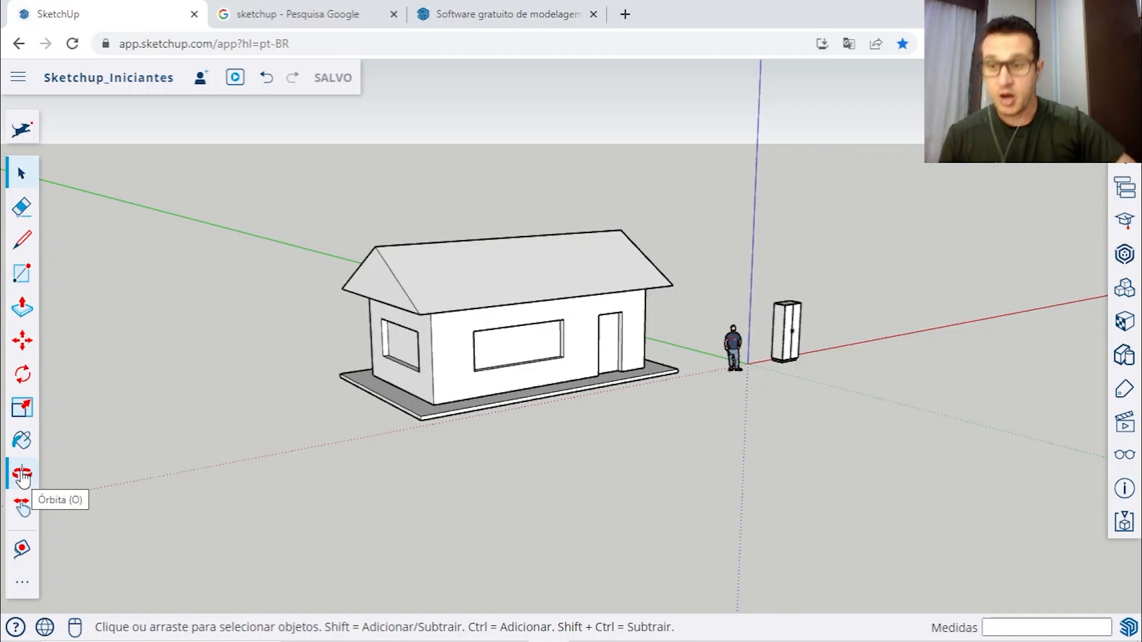
left_click(23, 474)
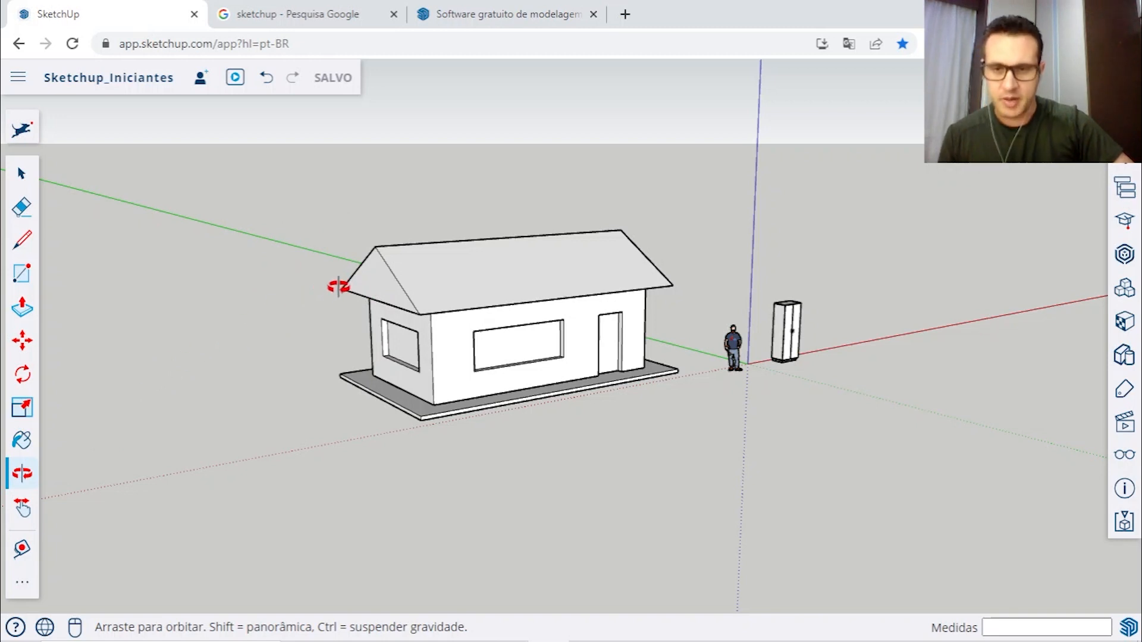
left_click_drag(308, 290, 769, 326)
left_click_drag(349, 322, 892, 324)
left_click_drag(342, 329, 519, 324)
left_click_drag(436, 316, 481, 271)
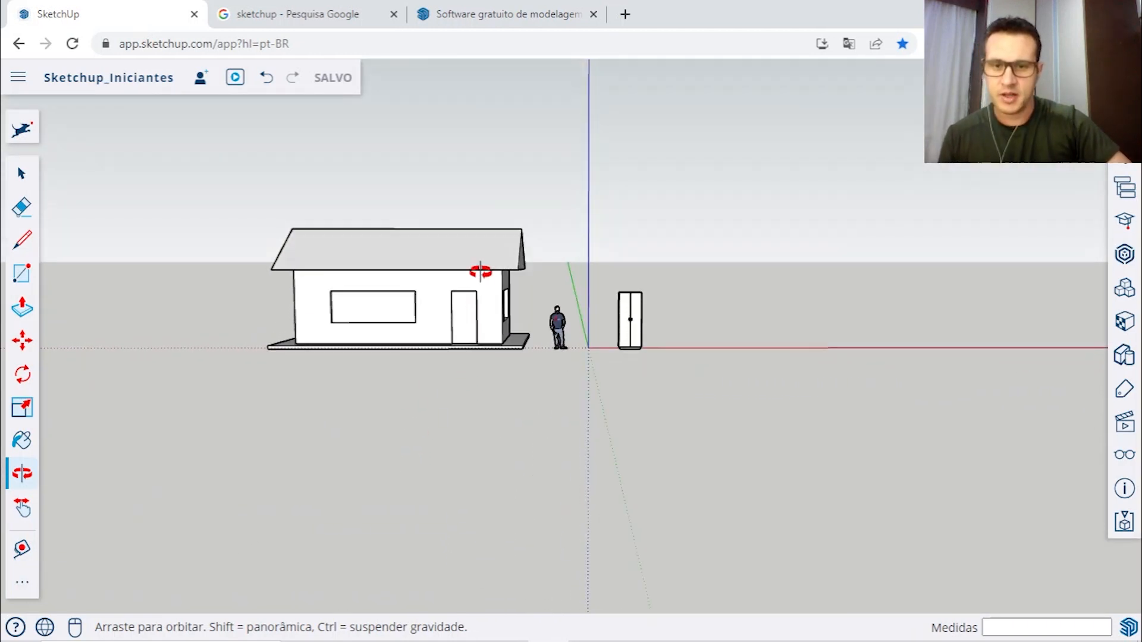
left_click_drag(303, 303, 611, 298)
mouse_move(339, 288)
left_mouse_down()
mouse_move(501, 288)
mouse_move(441, 305)
mouse_move(349, 306)
left_mouse_up()
left_click_drag(518, 293, 498, 270)
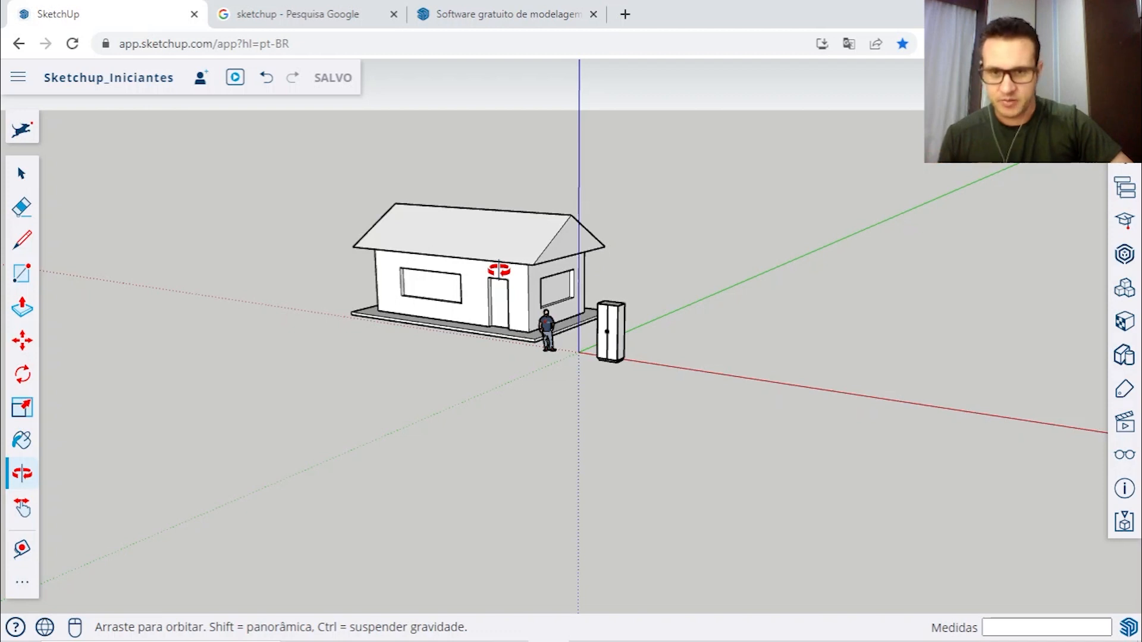
Step: Shift the house and wardrobe across the view with the Pan tool, and return to the Select tool
left_click(23, 510)
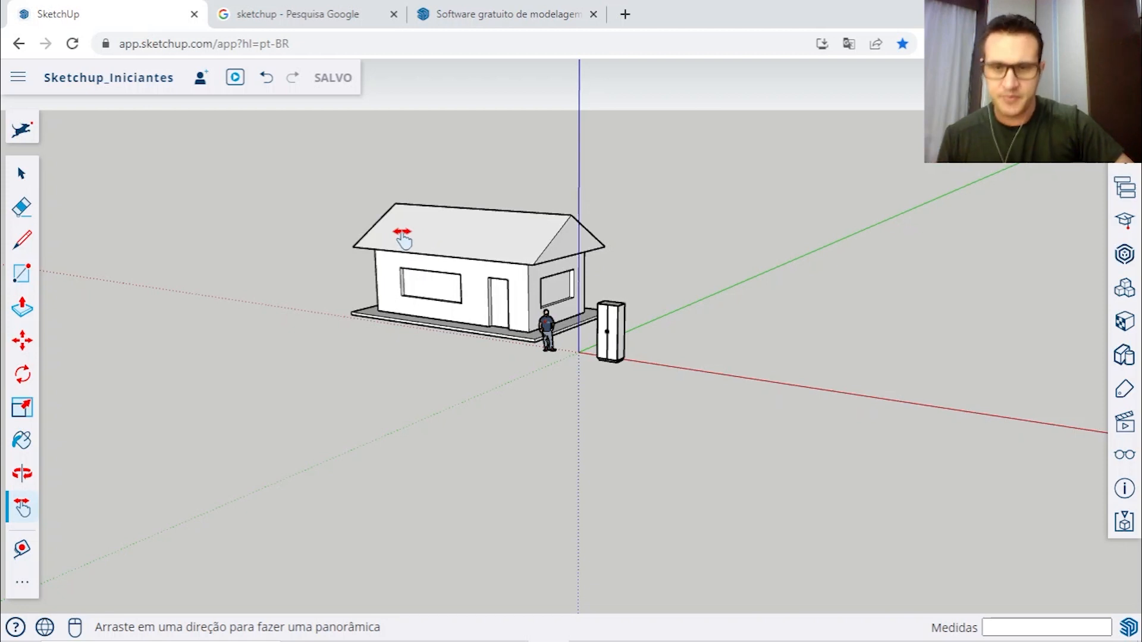
left_click_drag(403, 239, 429, 264)
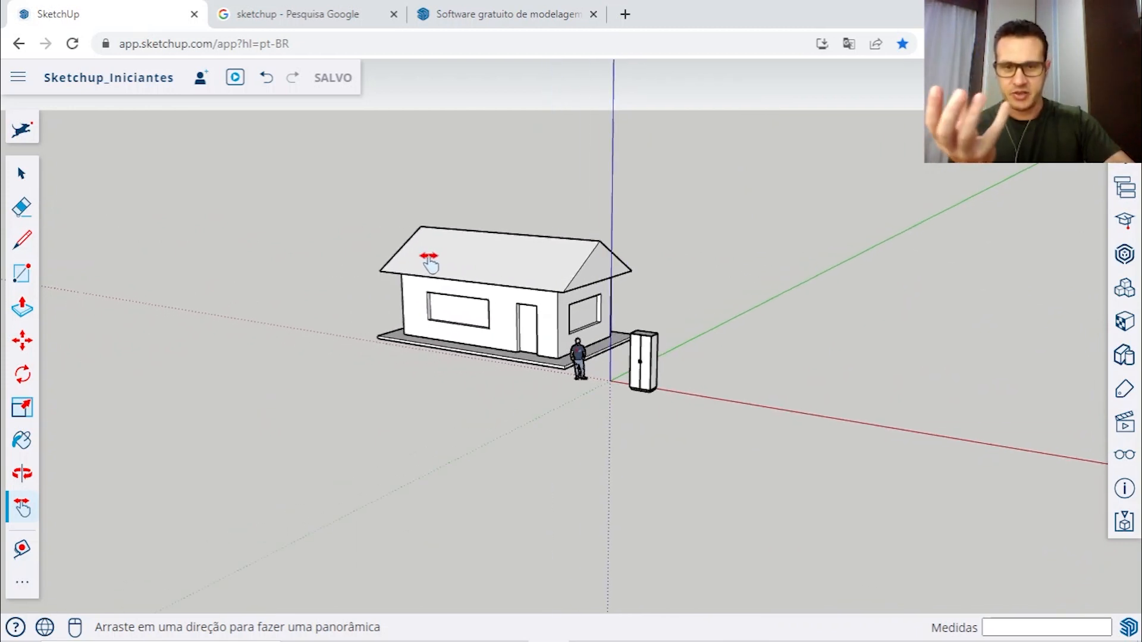
middle_click_drag(434, 308, 569, 308)
scroll(569, 308, "up", 2)
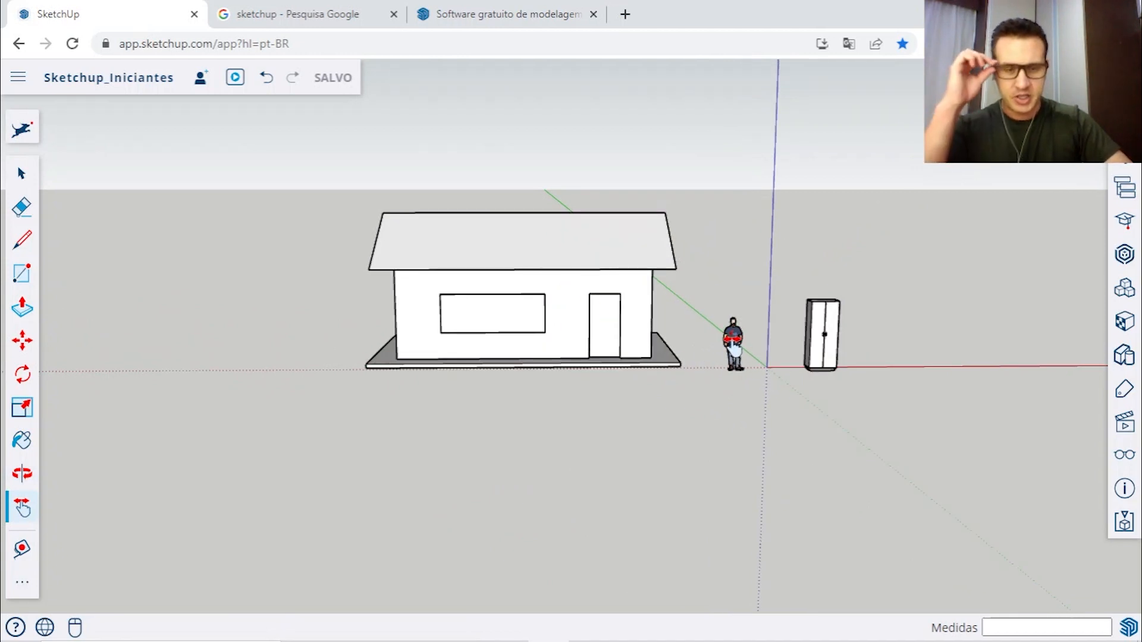
left_click_drag(734, 347, 636, 344)
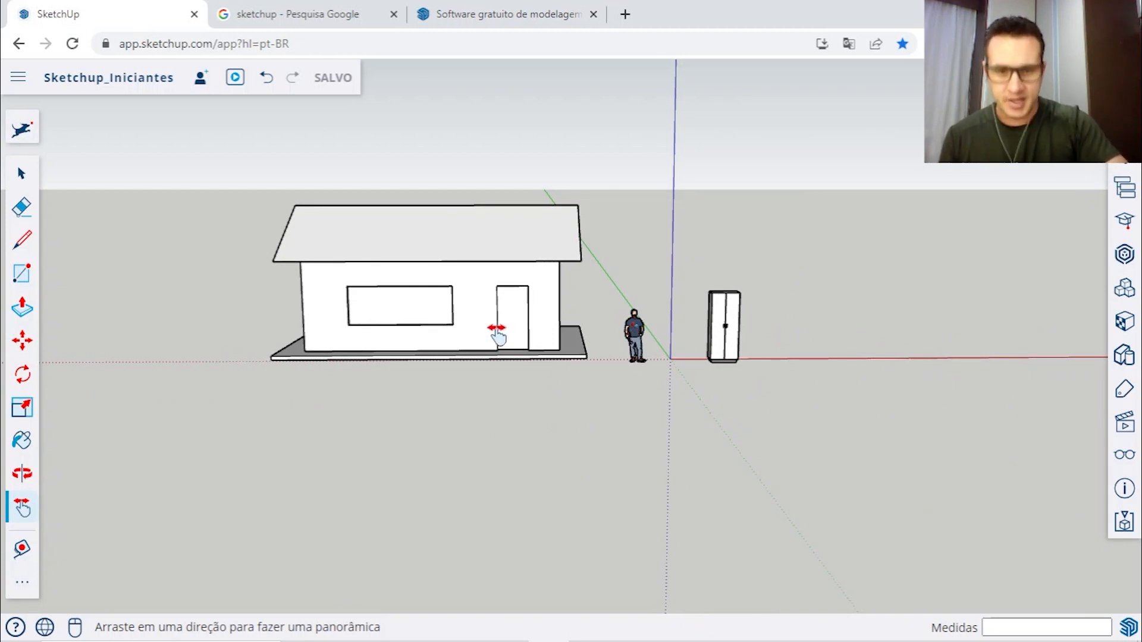
key("space")
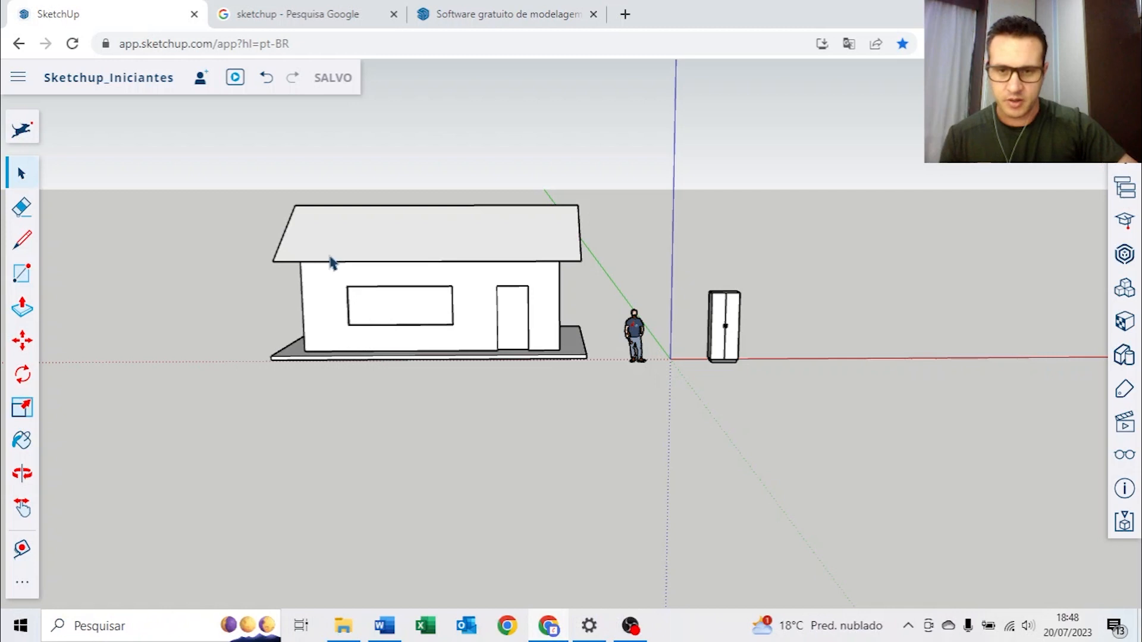
Step: Zoom far out from the house and back in, and recentre the front facade in the view
scroll(449, 291, "down", 5)
scroll(449, 291, "down", 4)
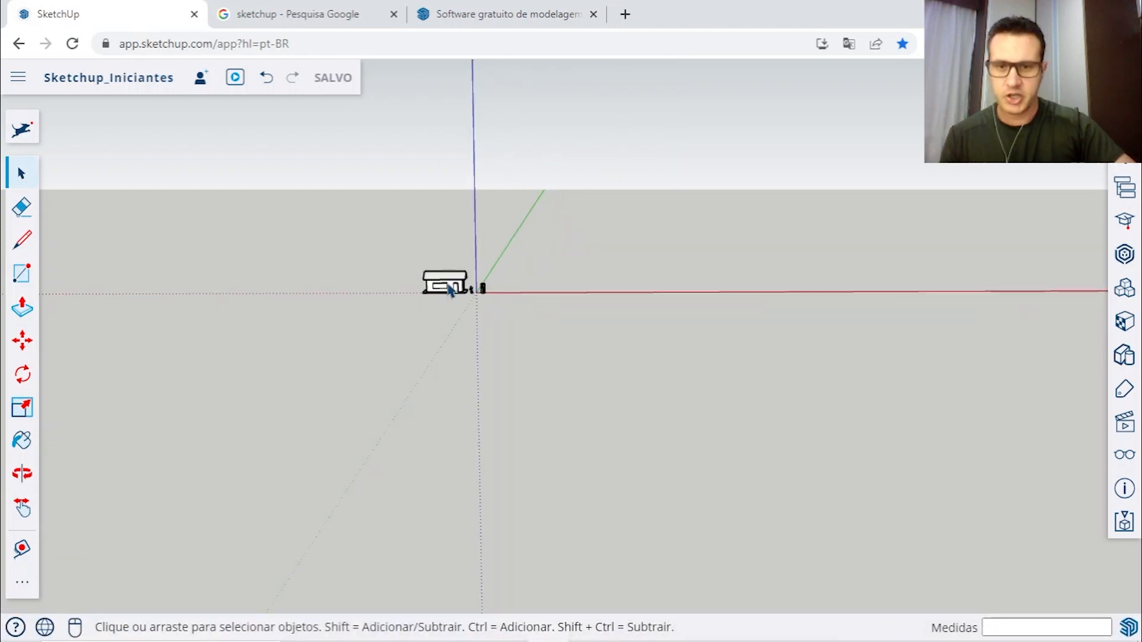
scroll(450, 291, "up", 9)
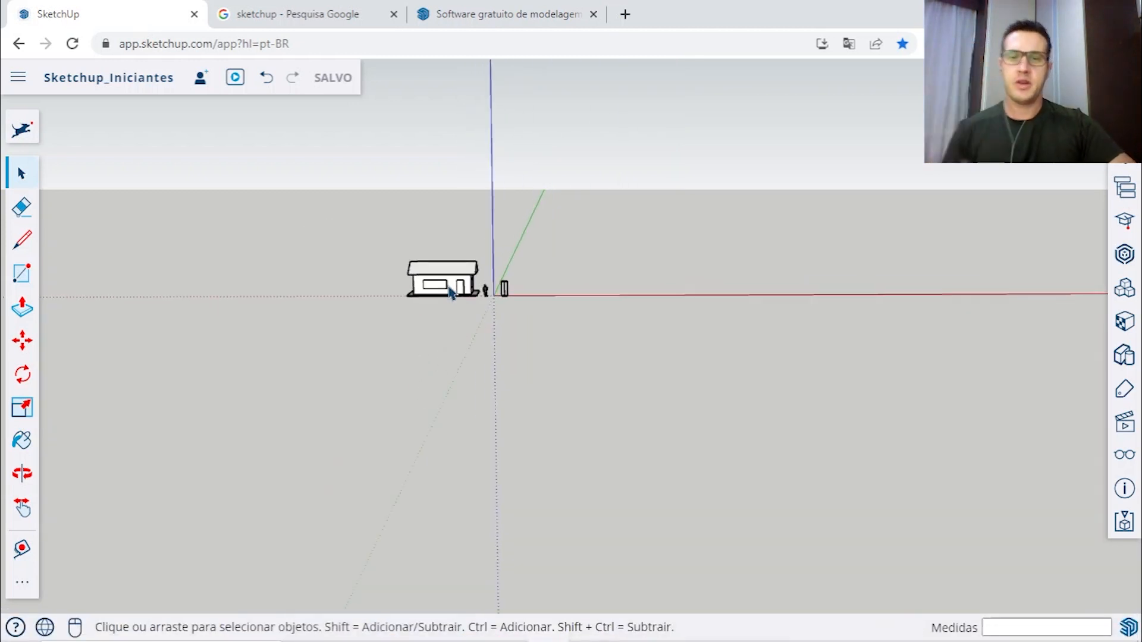
middle_click_drag(448, 287, 506, 330, "shift")
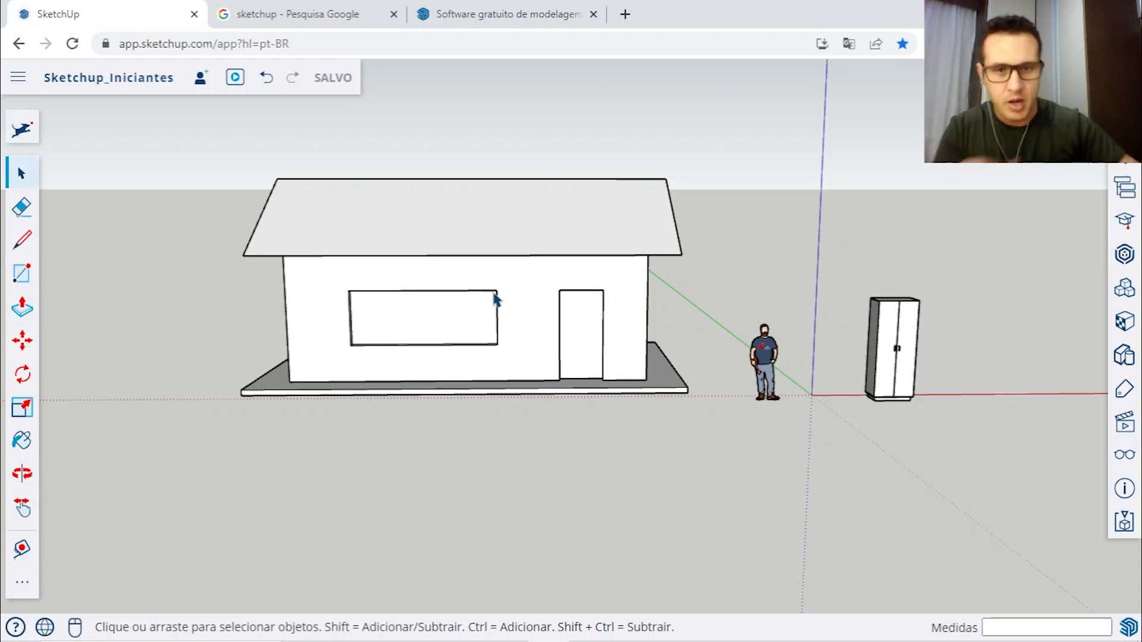
Step: Rotate the view slightly around the house's front with the Orbit tool twice, returning to the Select tool each time
key("o")
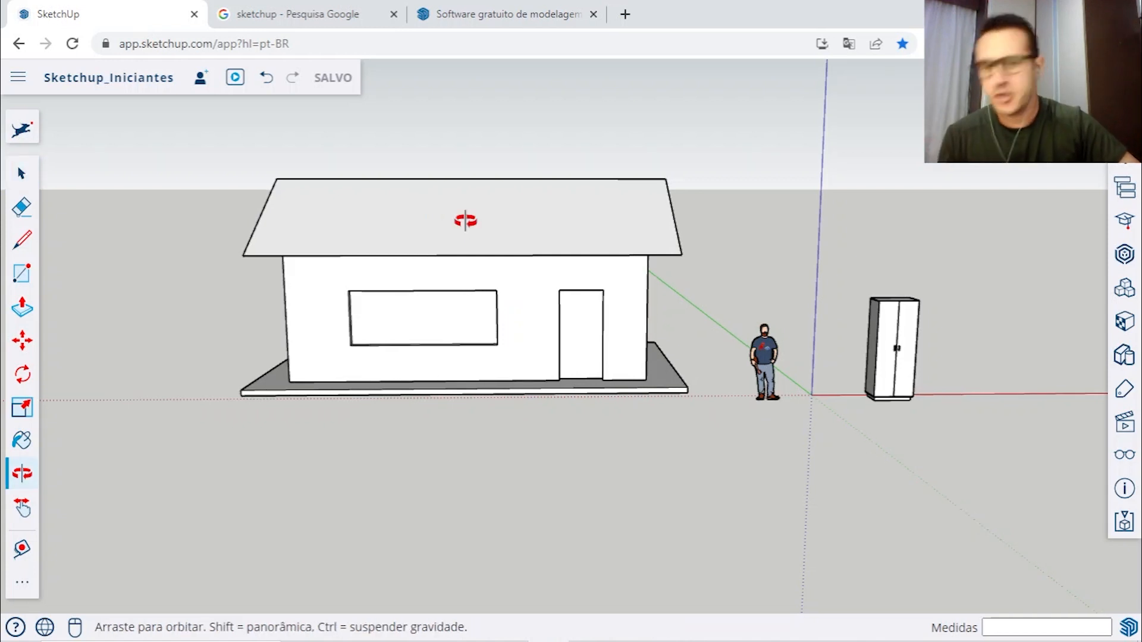
left_click_drag(466, 220, 434, 227)
key("space")
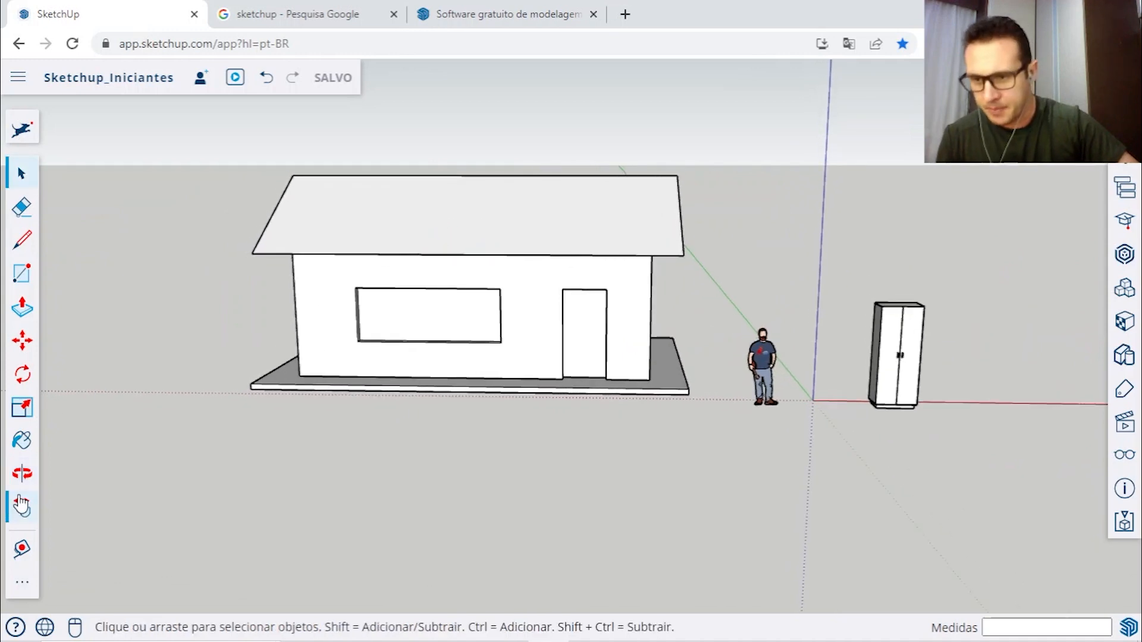
left_click(23, 475)
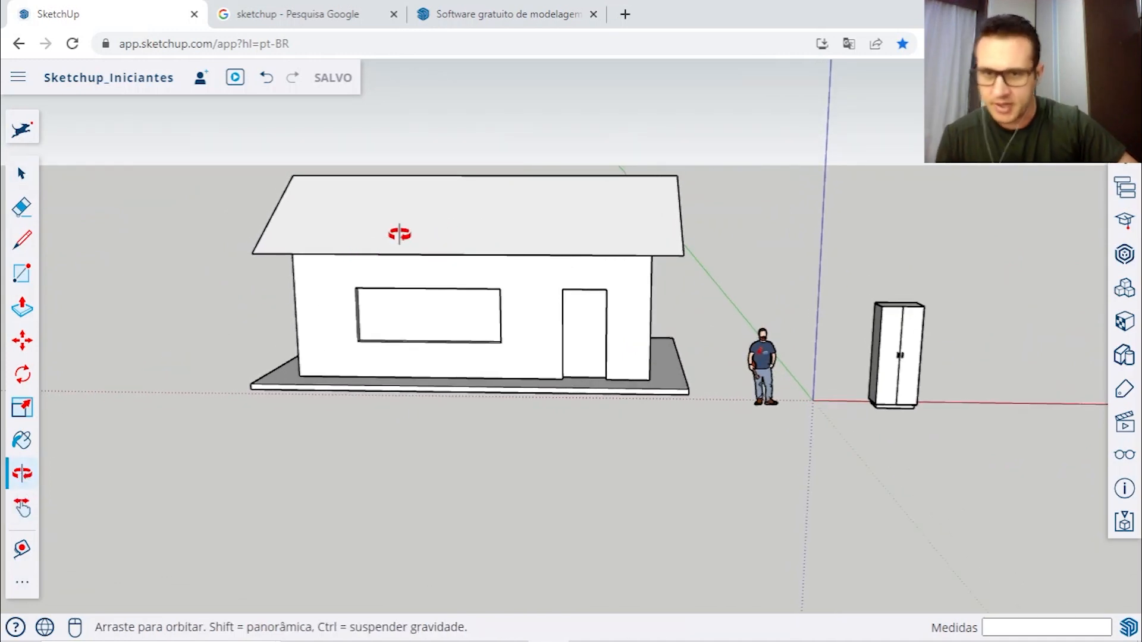
left_click_drag(399, 234, 435, 229)
left_click(22, 173)
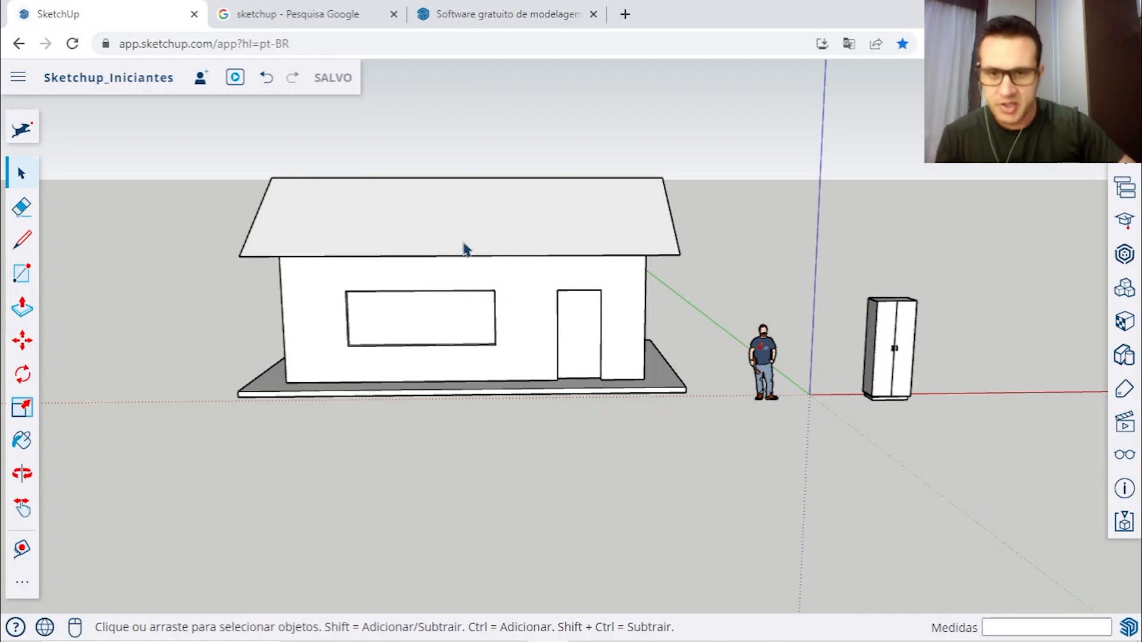
Step: Zoom out and back in on the house, turn it with the Orbit tool, and return to the Select tool
scroll(465, 248, "down", 5)
scroll(465, 248, "up", 4)
scroll(466, 249, "up", 2)
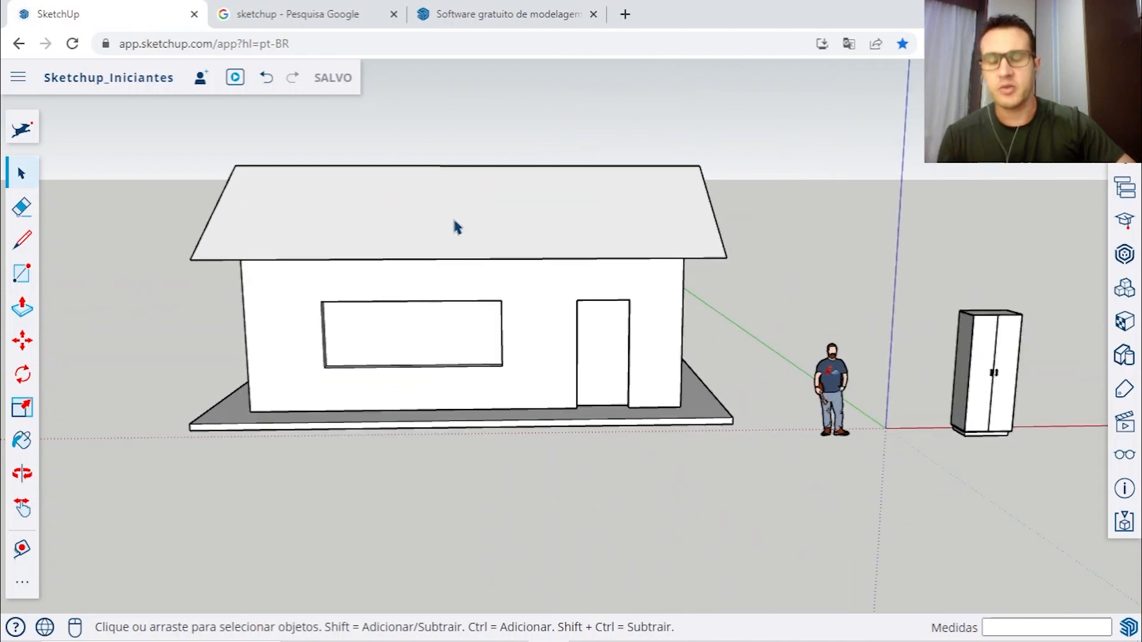
key("o")
left_click_drag(453, 219, 373, 233)
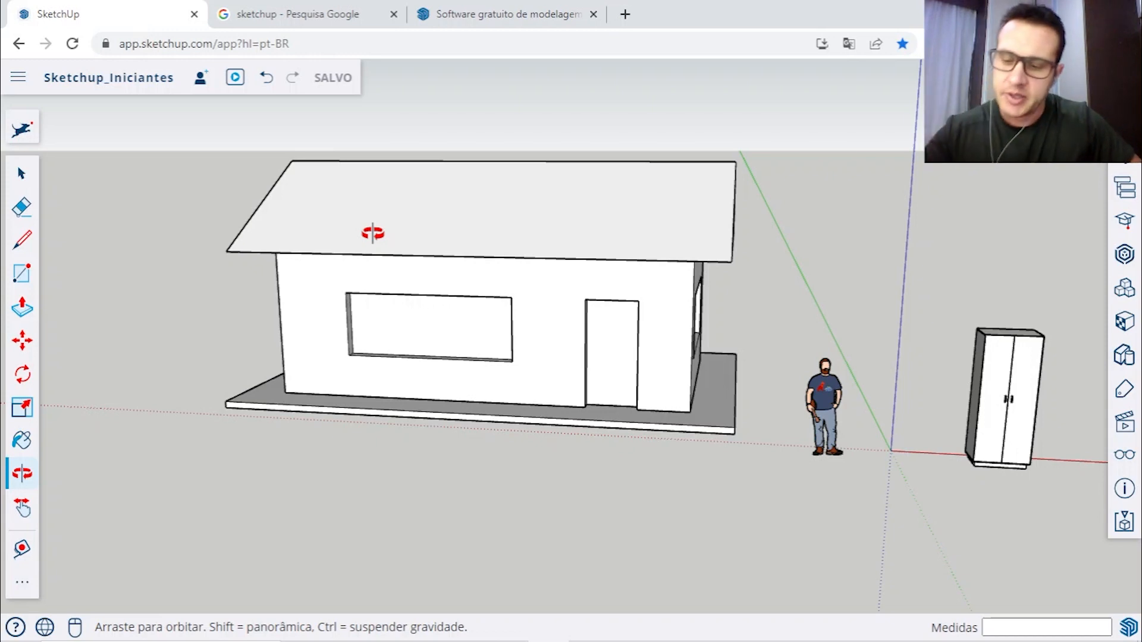
left_click_drag(373, 238, 514, 323)
key("space")
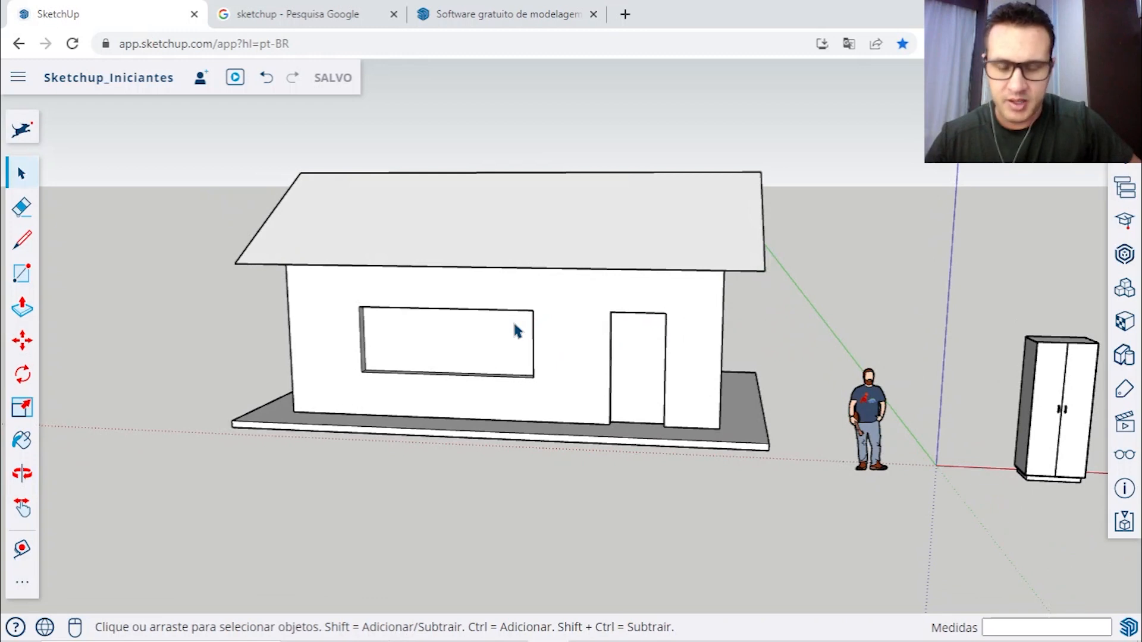
Step: Inspect the house from several sides by zooming, orbiting and panning while the Select tool stays active
scroll(516, 330, "down", 3)
middle_click_drag(517, 332, 600, 310)
scroll(434, 351, "up", 4)
scroll(741, 298, "up", 2)
scroll(600, 306, "down", 3)
middle_click_drag(721, 311, 309, 330)
middle_click_drag(660, 262, 202, 283)
middle_click_drag(455, 254, 527, 332, "shift")
middle_click_drag(527, 332, 503, 268)
scroll(437, 329, "up", 3)
middle_click_drag(503, 267, 511, 247)
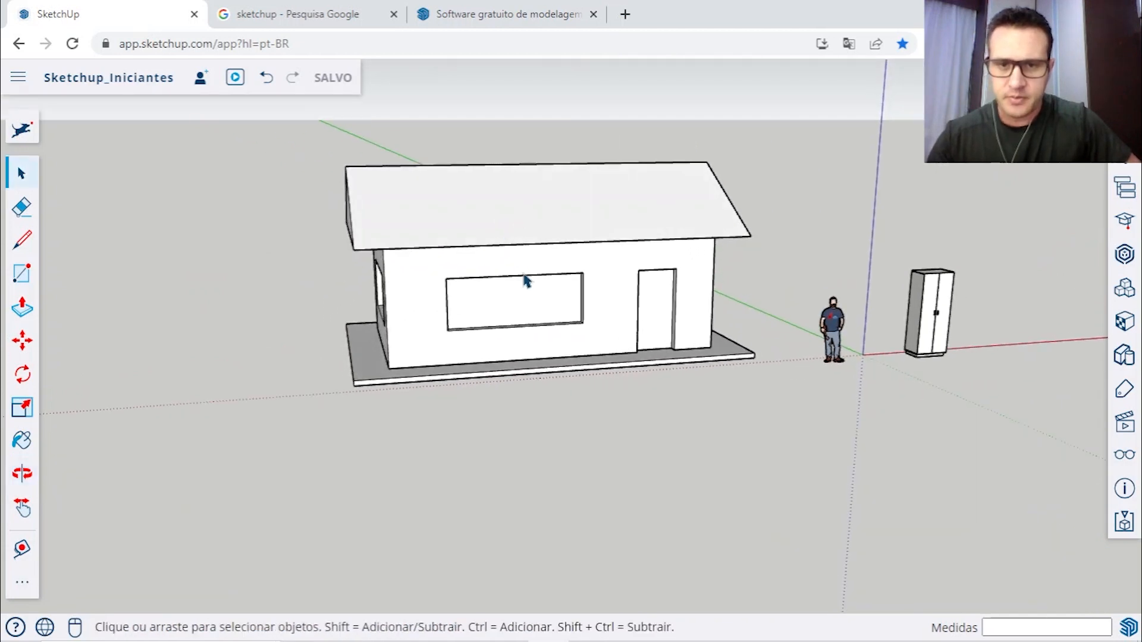
scroll(525, 280, "up", 2)
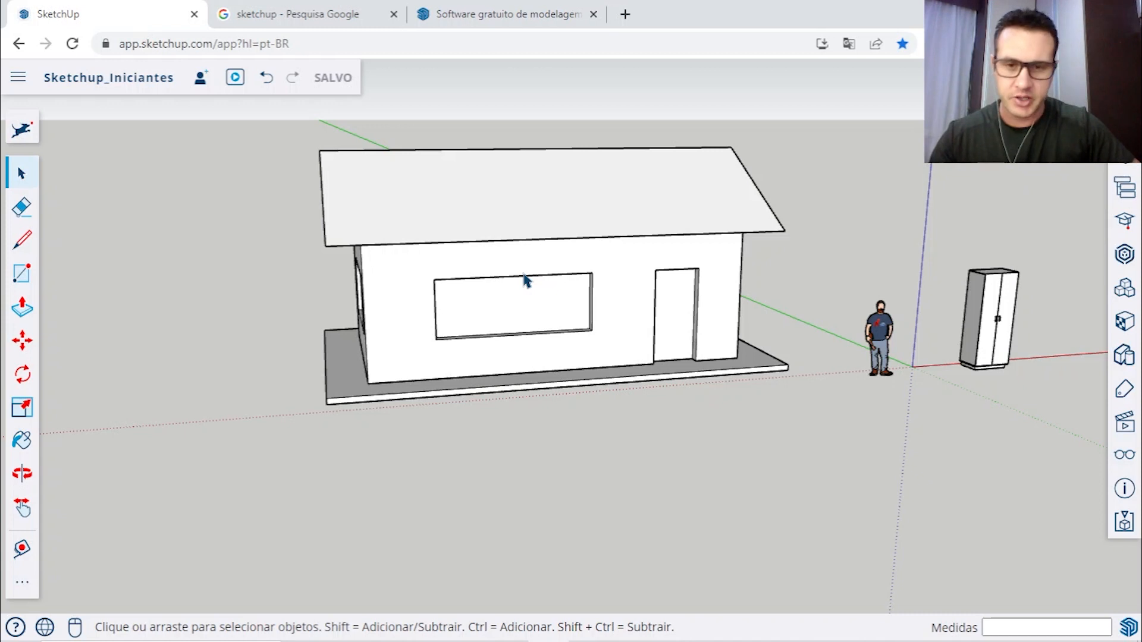
Step: View the house, person and wardrobe together from farther away, turning to the house's door-side end wall
scroll(526, 280, "down", 4)
middle_click_drag(532, 288, 560, 299)
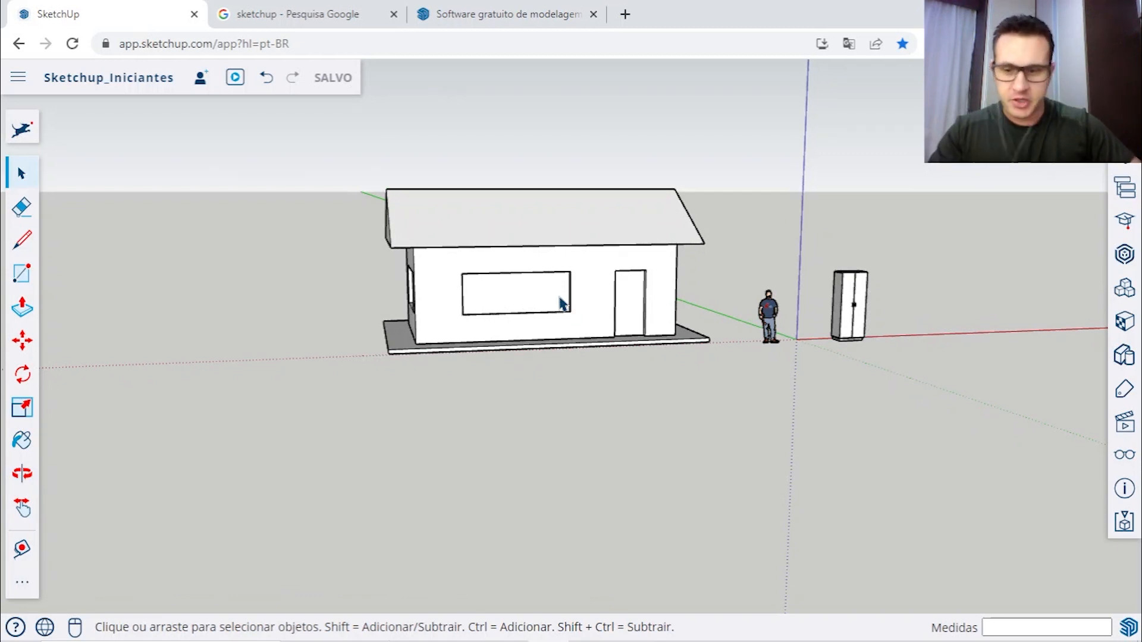
middle_click_drag(560, 303, 567, 353)
scroll(620, 311, "up", 1)
middle_click_drag(617, 322, 607, 312, "shift")
scroll(607, 311, "up", 1)
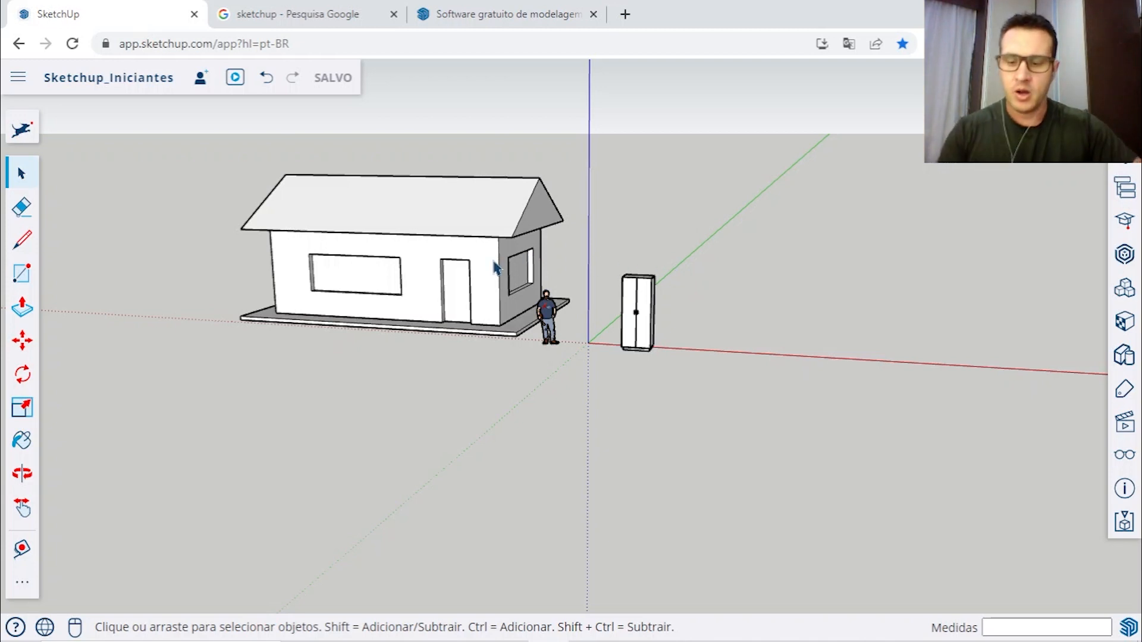
Step: Zoom out until the house is only a dot, return to it, and examine it from all around
scroll(495, 267, "down", 10)
scroll(495, 269, "down", 2)
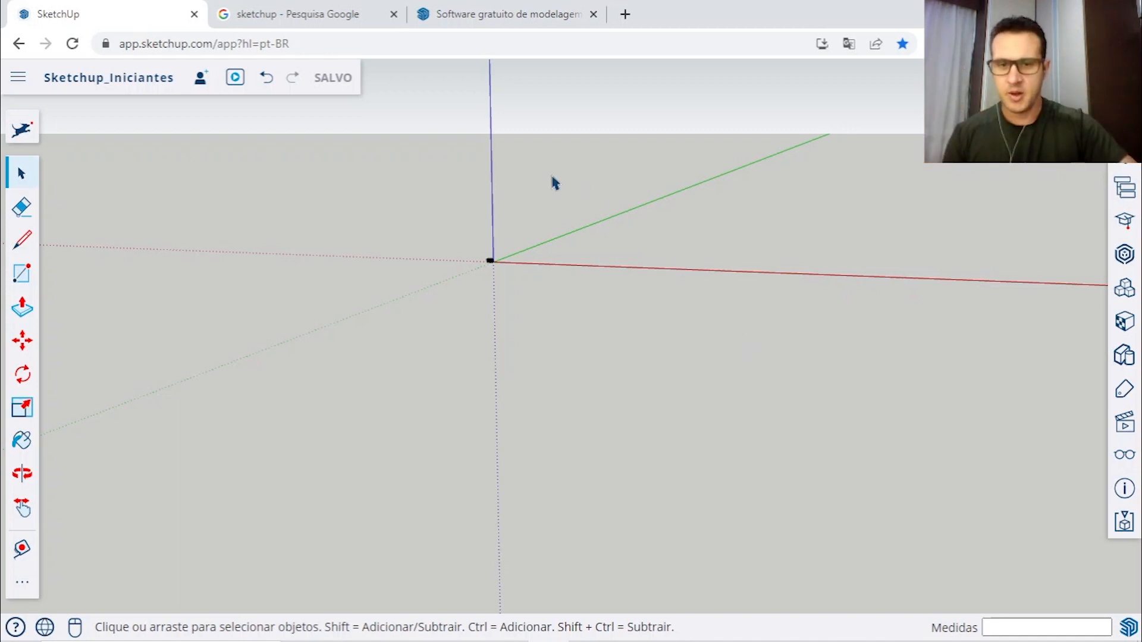
scroll(497, 265, "up", 5)
scroll(493, 271, "up", 5)
middle_click_drag(299, 246, 621, 275)
scroll(621, 275, "down", 4)
middle_click_drag(538, 273, 785, 267)
middle_click_drag(431, 274, 570, 341)
middle_click_drag(725, 319, 573, 321)
scroll(667, 269, "down", 3)
middle_click_drag(666, 270, 625, 356, "shift")
middle_click_drag(586, 414, 618, 407)
scroll(595, 342, "up", 7)
middle_click_drag(599, 365, 780, 310, "shift")
middle_click_drag(373, 332, 487, 318)
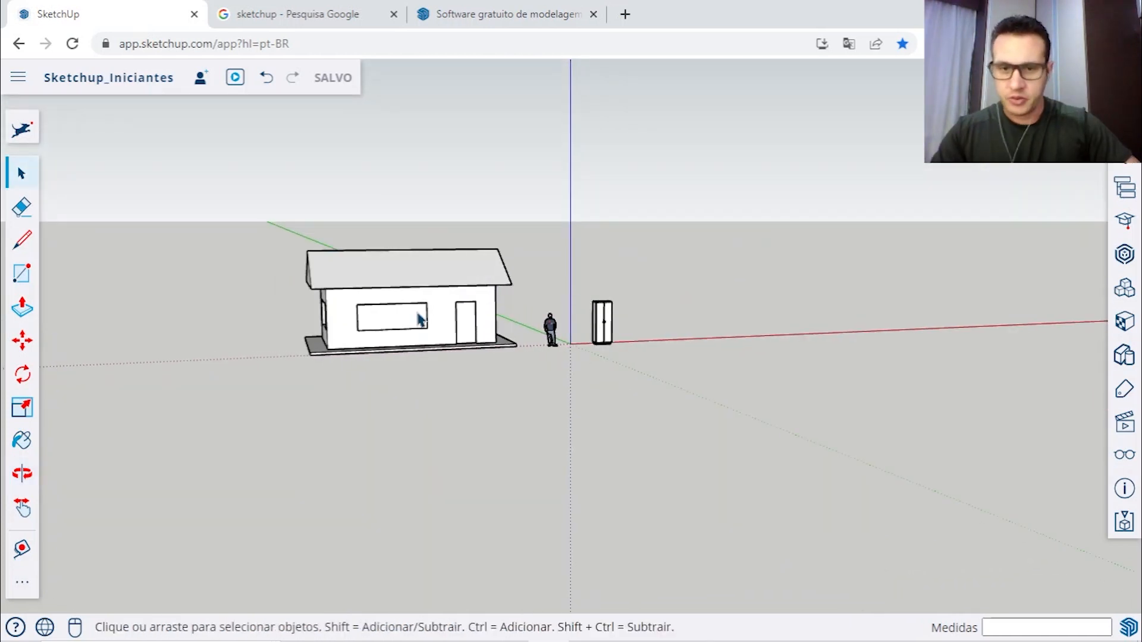
Step: View the house from above, get closer to the wardrobe, and back away to leave empty ground around the model
scroll(419, 320, "down", 3)
middle_click_drag(676, 324, 517, 386)
scroll(517, 344, "up", 2)
middle_click_drag(349, 329, 395, 303, "shift")
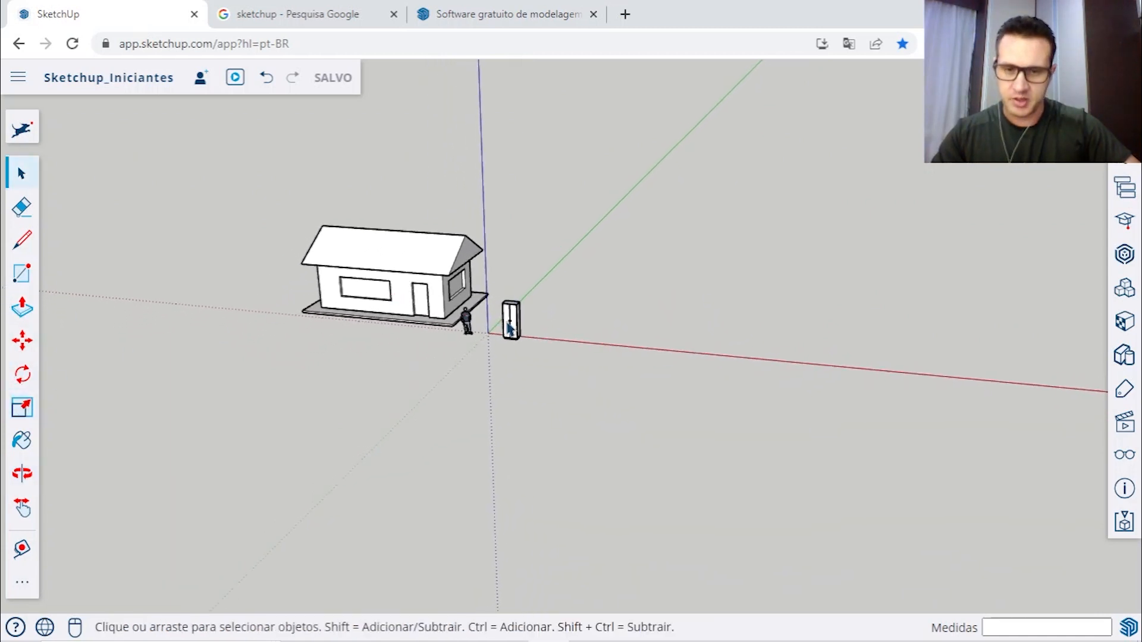
scroll(507, 326, "up", 3)
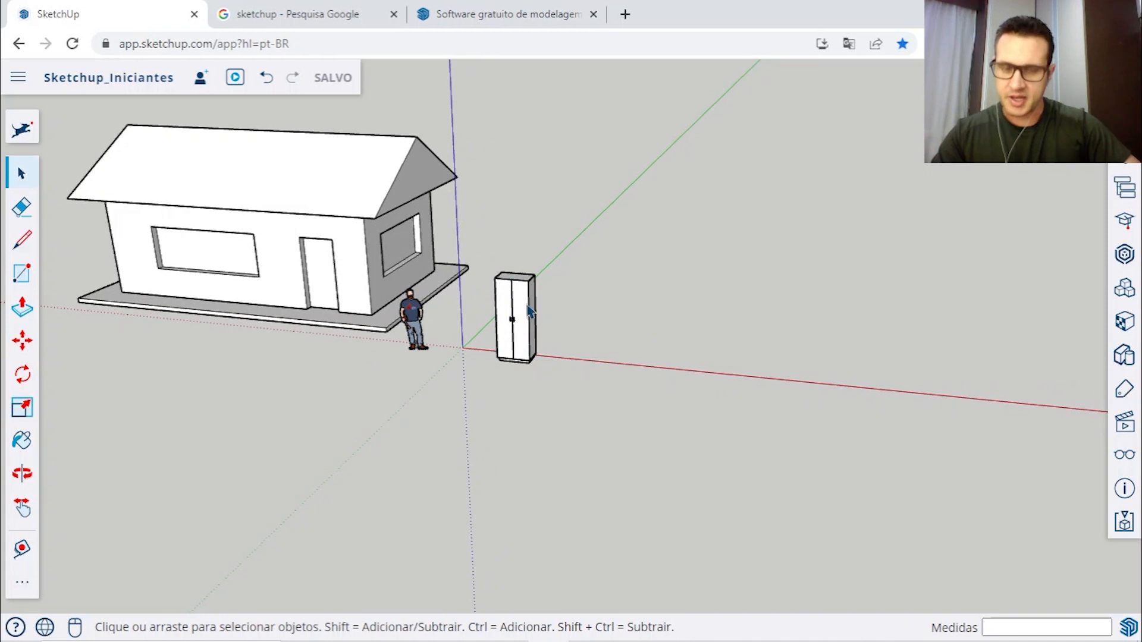
scroll(529, 310, "down", 1)
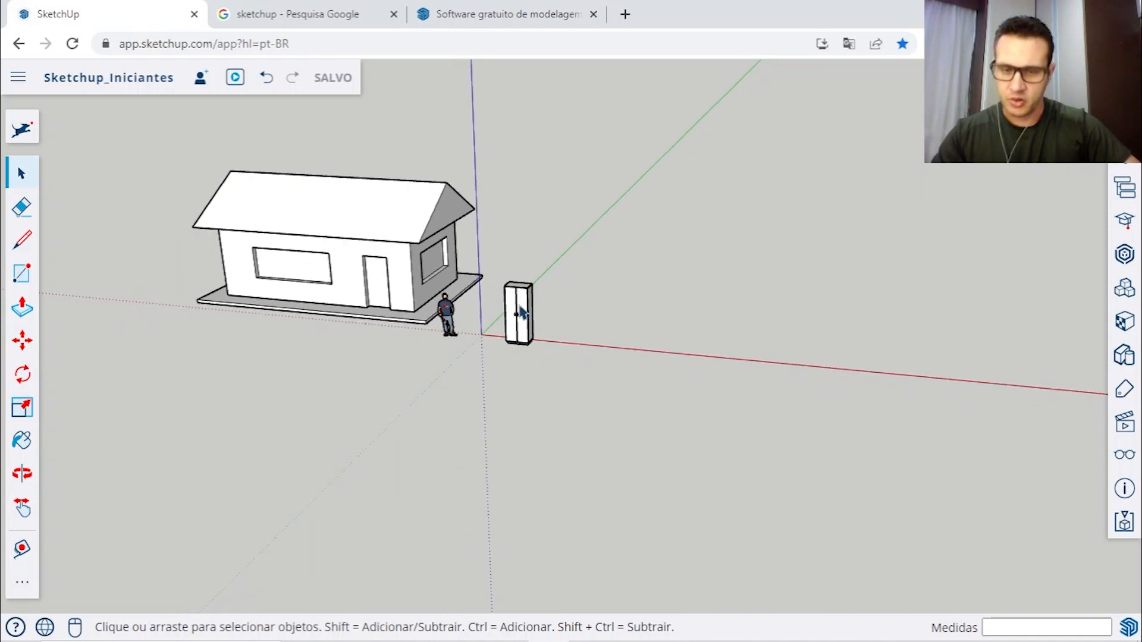
scroll(521, 311, "down", 4)
middle_click_drag(516, 305, 447, 265)
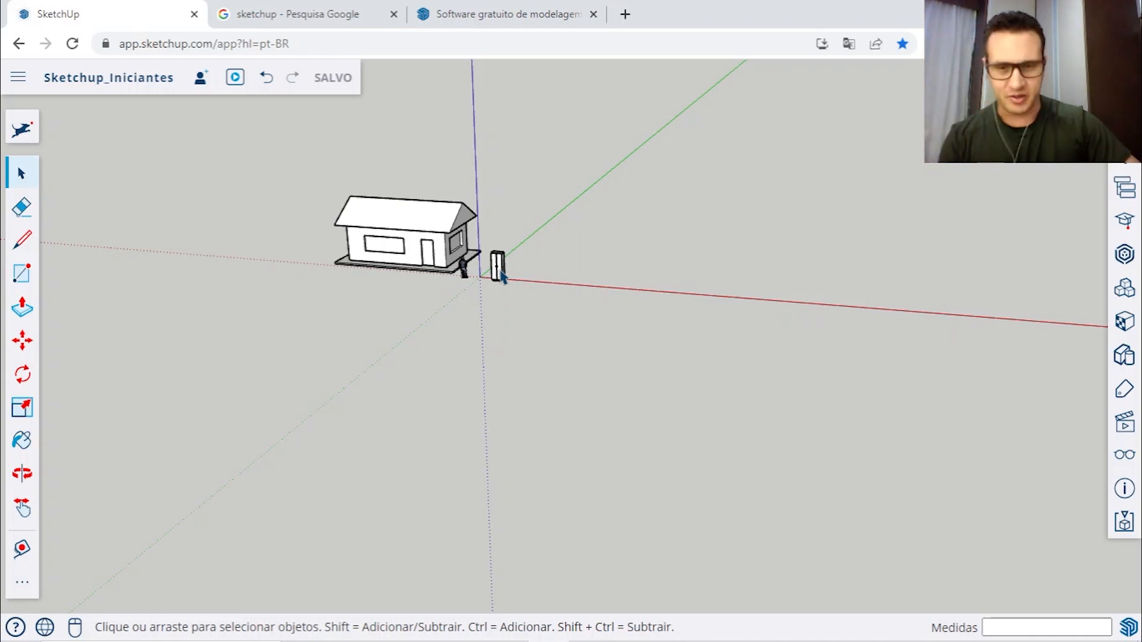
Step: Draw a rectangle of about 14258 by 41465 mm on the ground behind the wardrobe
left_click(21, 274)
left_click(545, 258)
left_click(737, 184)
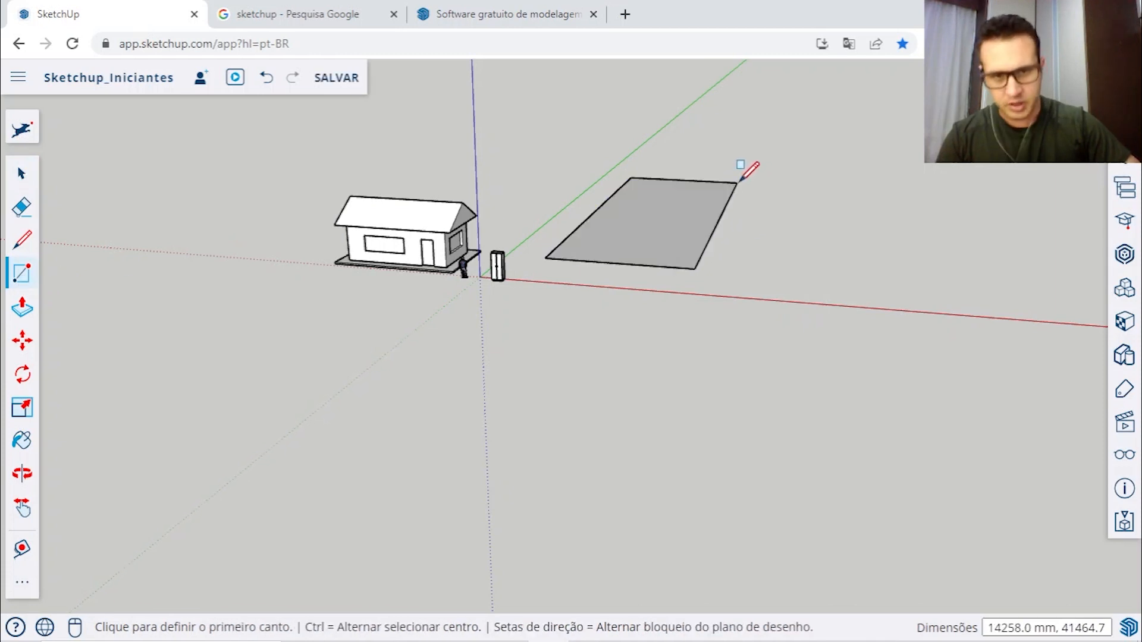
Step: Push/Pull the rectangle upward into a large box, raising its top face by about 10708 mm
left_click(21, 315)
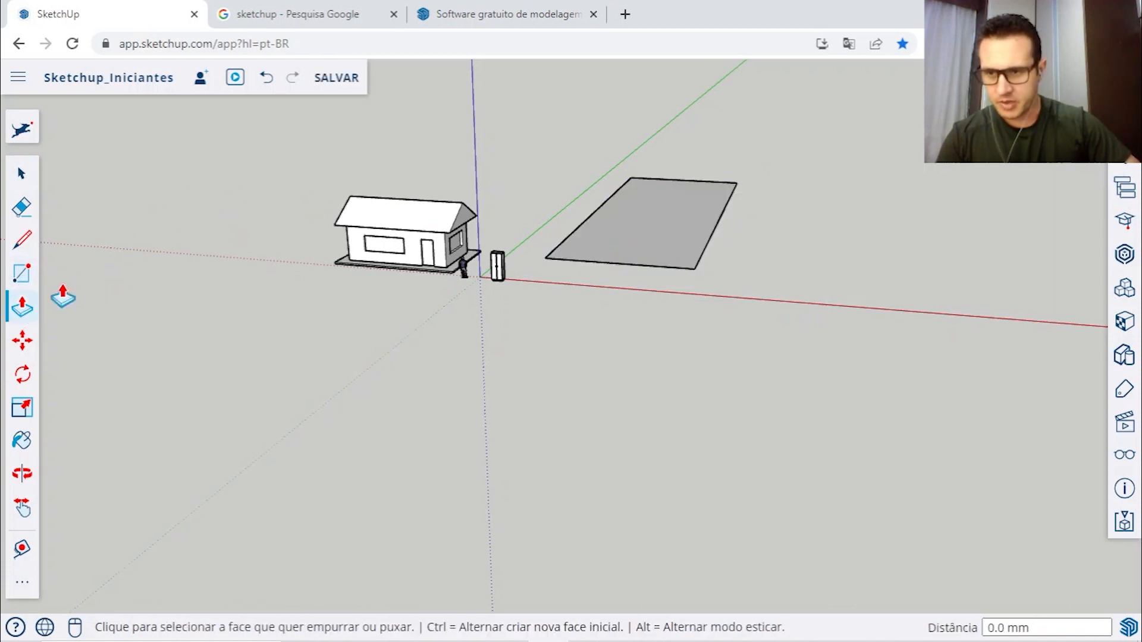
mouse_move(672, 244)
middle_mouse_down()
mouse_move(668, 234)
mouse_move(667, 253)
middle_mouse_up()
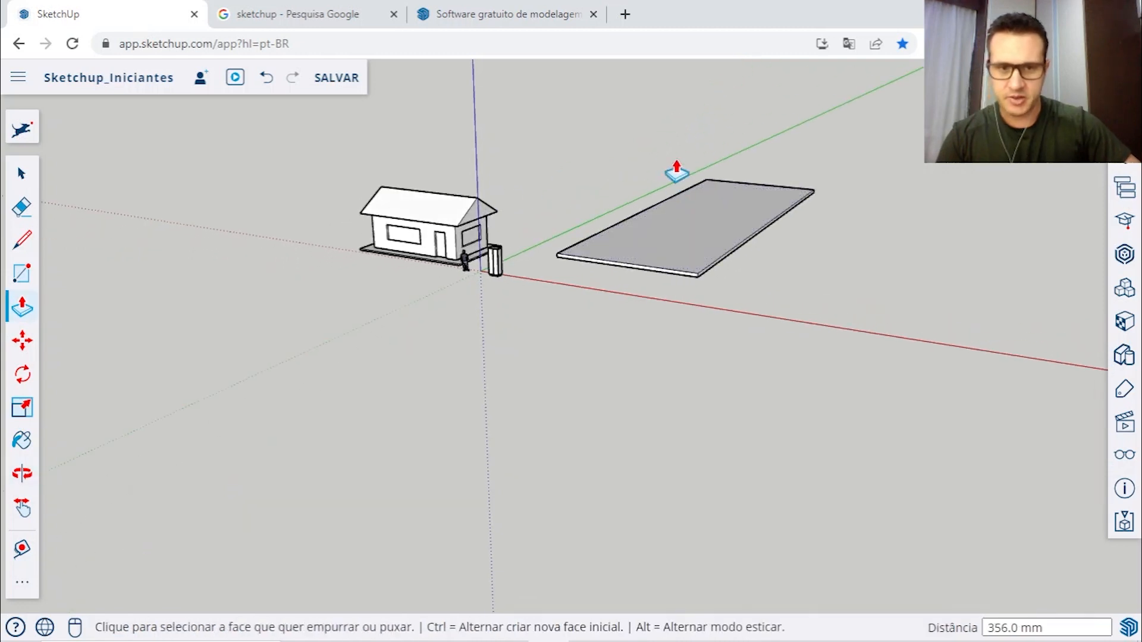
left_click(692, 250)
left_click(689, 145)
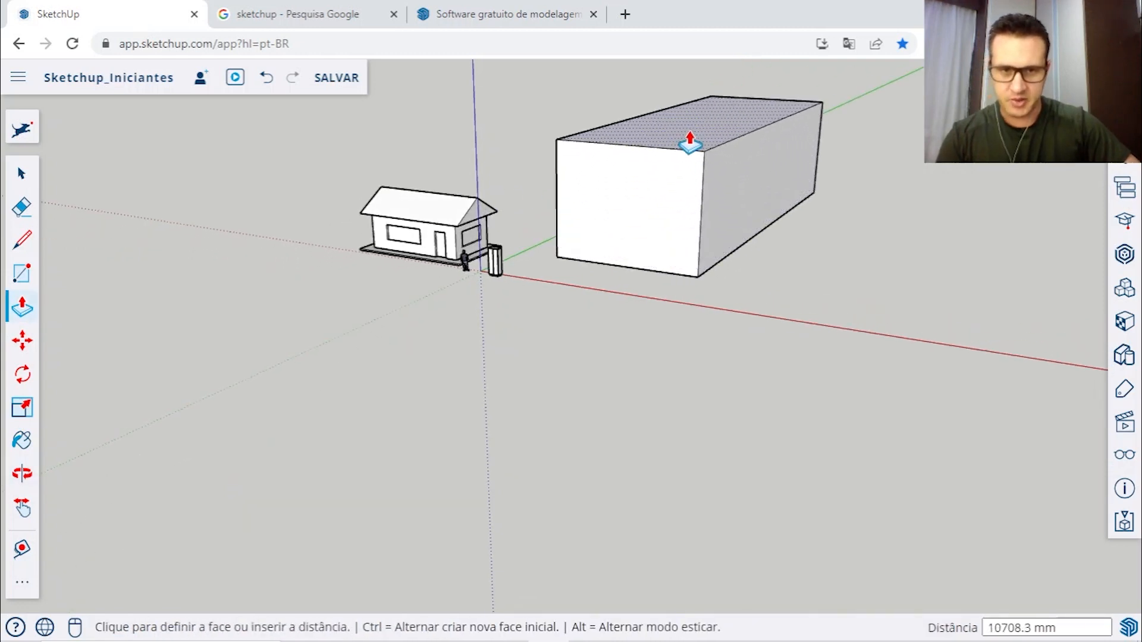
key("space")
Step: Select the box's front, top and long side faces one at a time and examine the box from different angles
middle_click_drag(796, 193, 703, 271)
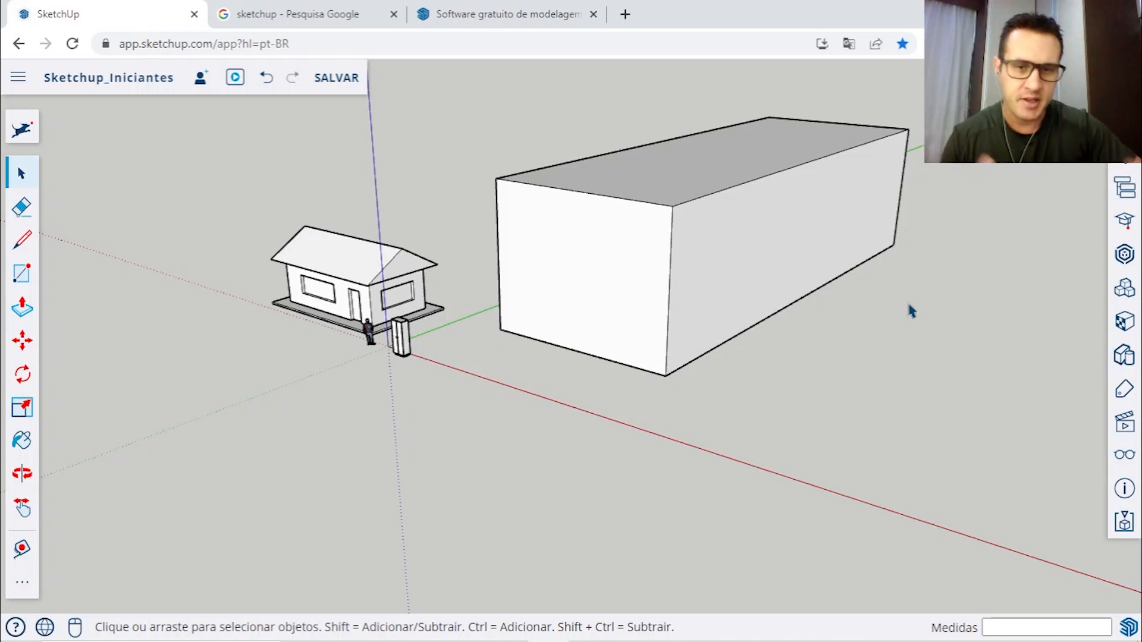
left_click(585, 243)
mouse_move(530, 313)
middle_mouse_down()
mouse_move(722, 264)
mouse_move(523, 290)
mouse_move(518, 314)
middle_mouse_up()
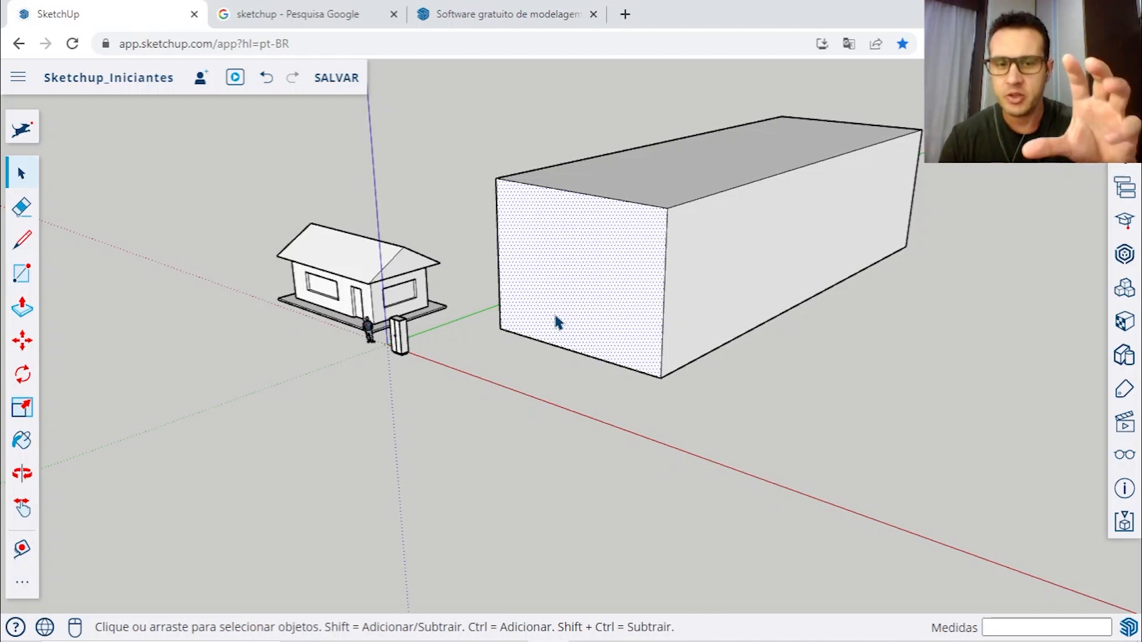
left_click(724, 159)
middle_click_drag(724, 160, 711, 209)
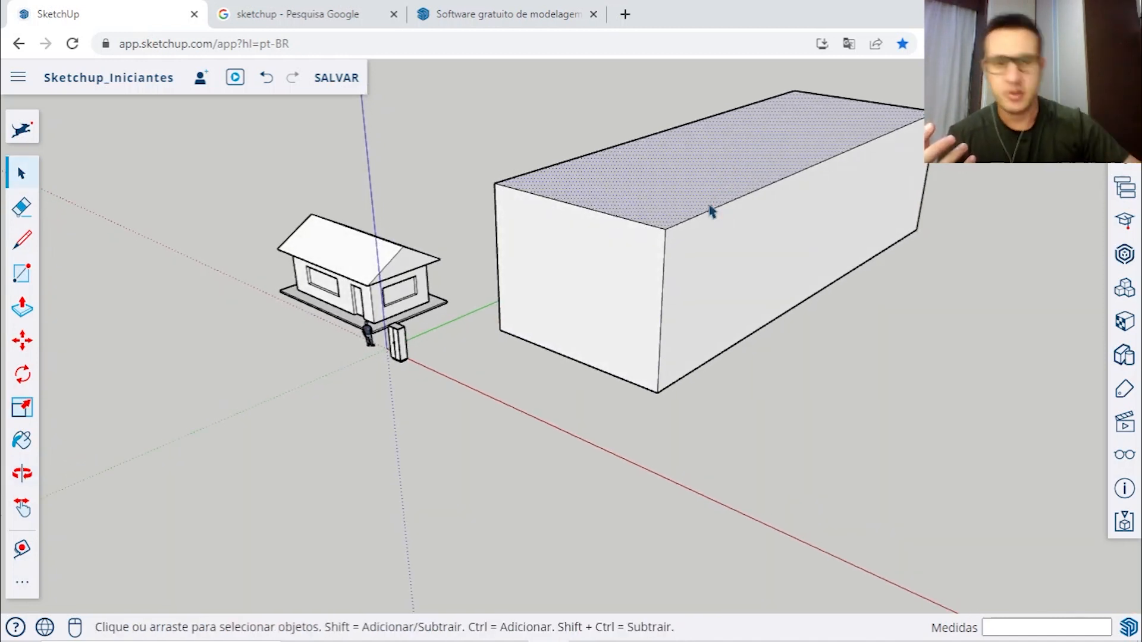
left_click(816, 236)
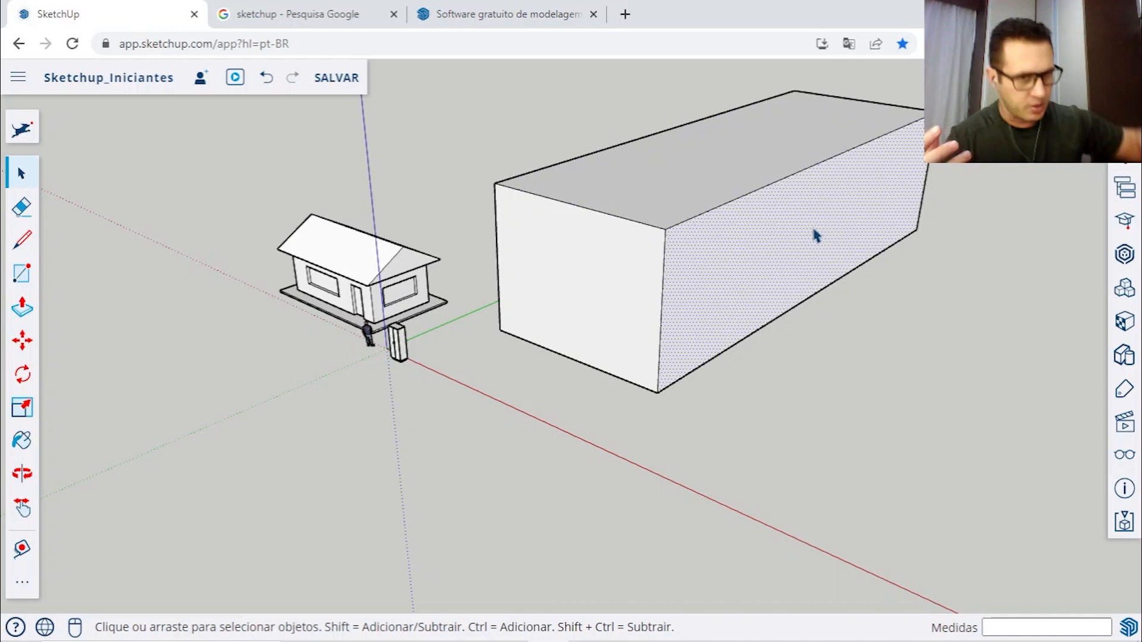
middle_click_drag(326, 219, 617, 209)
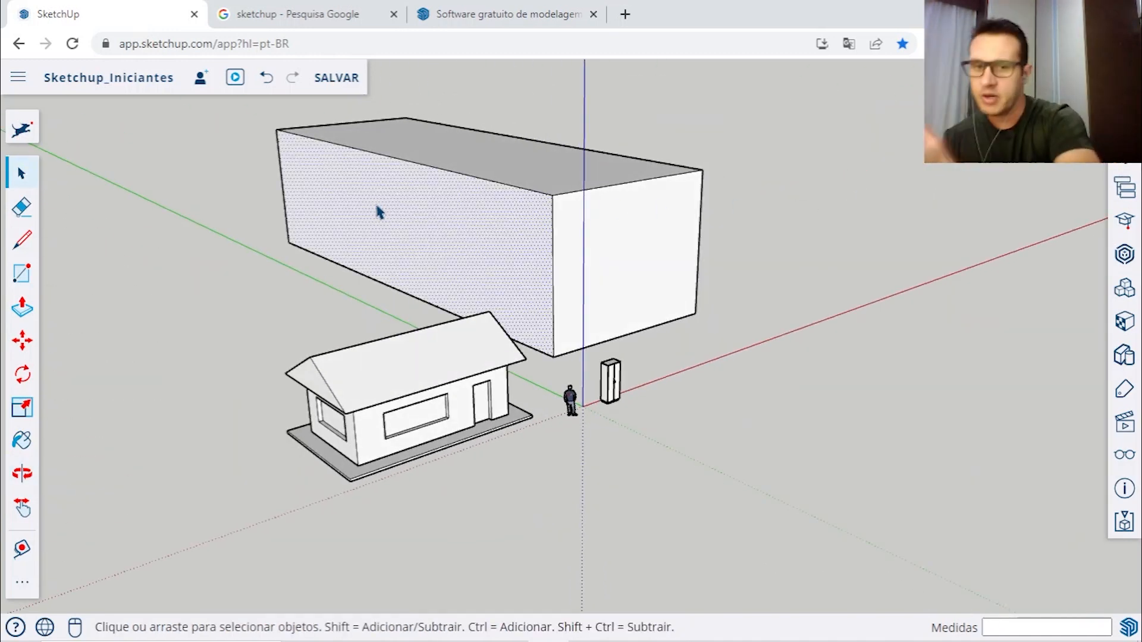
middle_click_drag(379, 212, 665, 306)
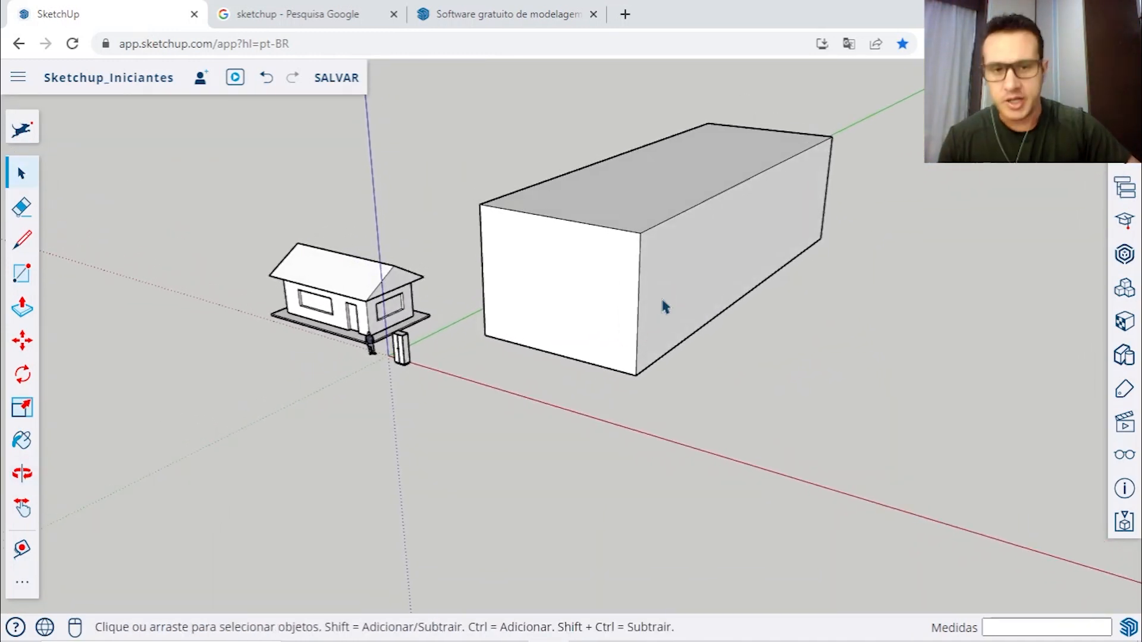
Step: Delete the box's front face and look inside the box
left_click(541, 269)
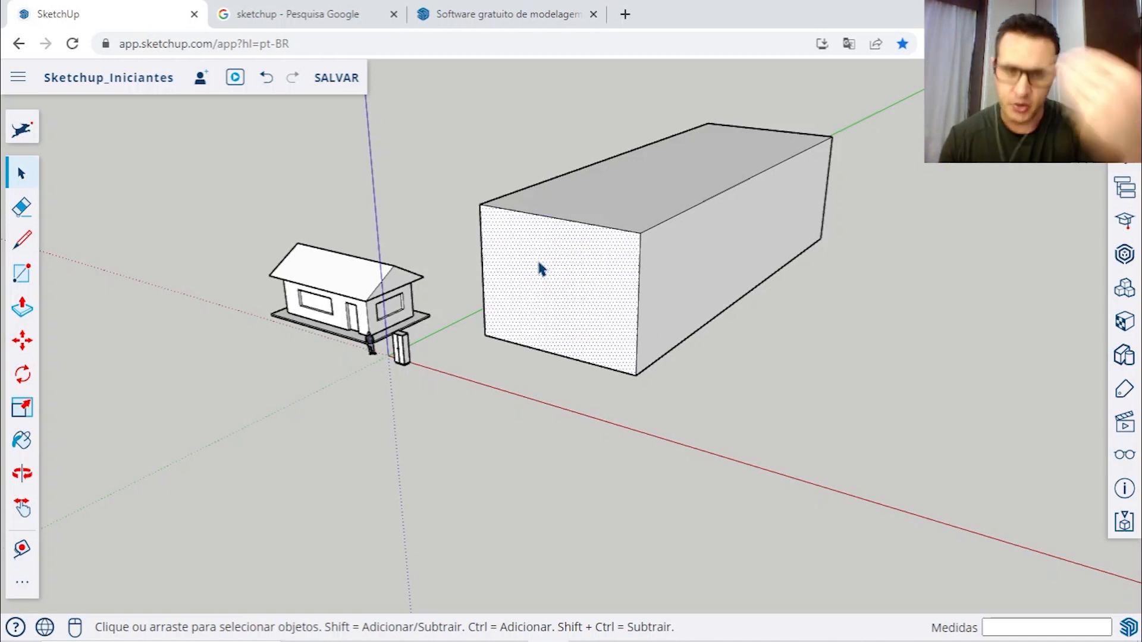
key("Delete")
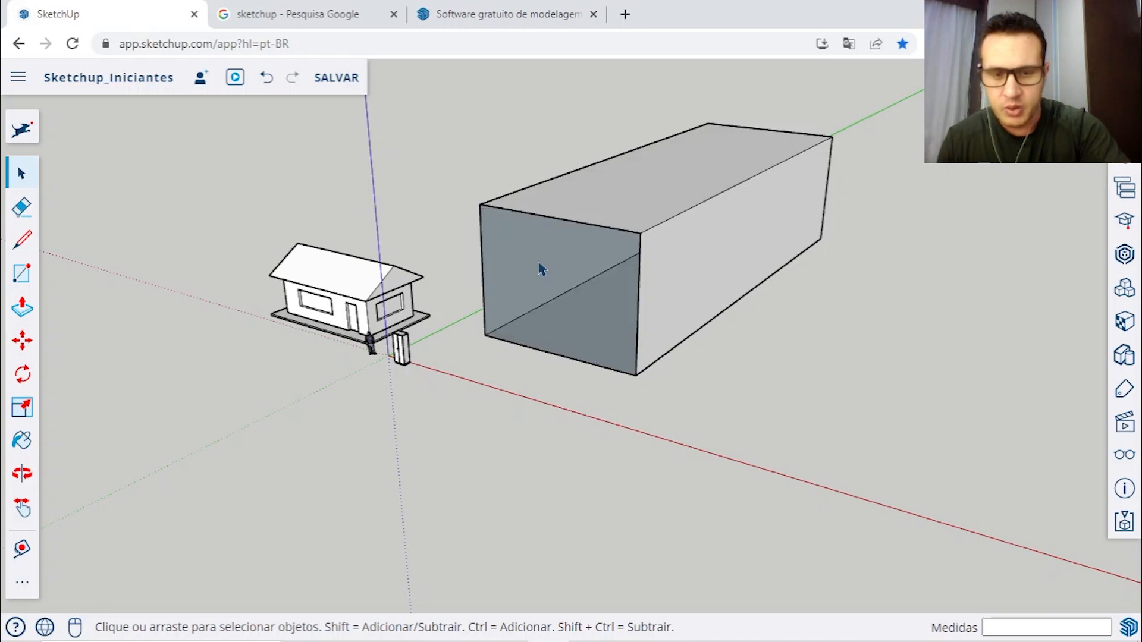
middle_click_drag(541, 268, 785, 232)
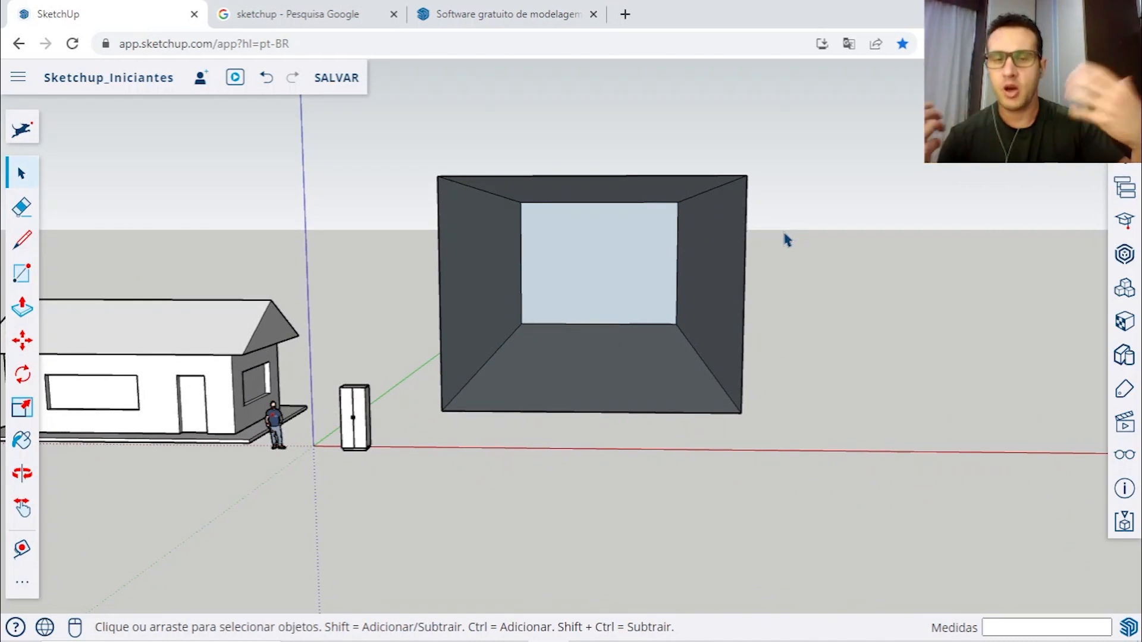
middle_click_drag(823, 273, 712, 339)
Step: Delete the box's remaining side, top, bottom and back faces so only its edges are left
left_click(723, 301)
key("Delete")
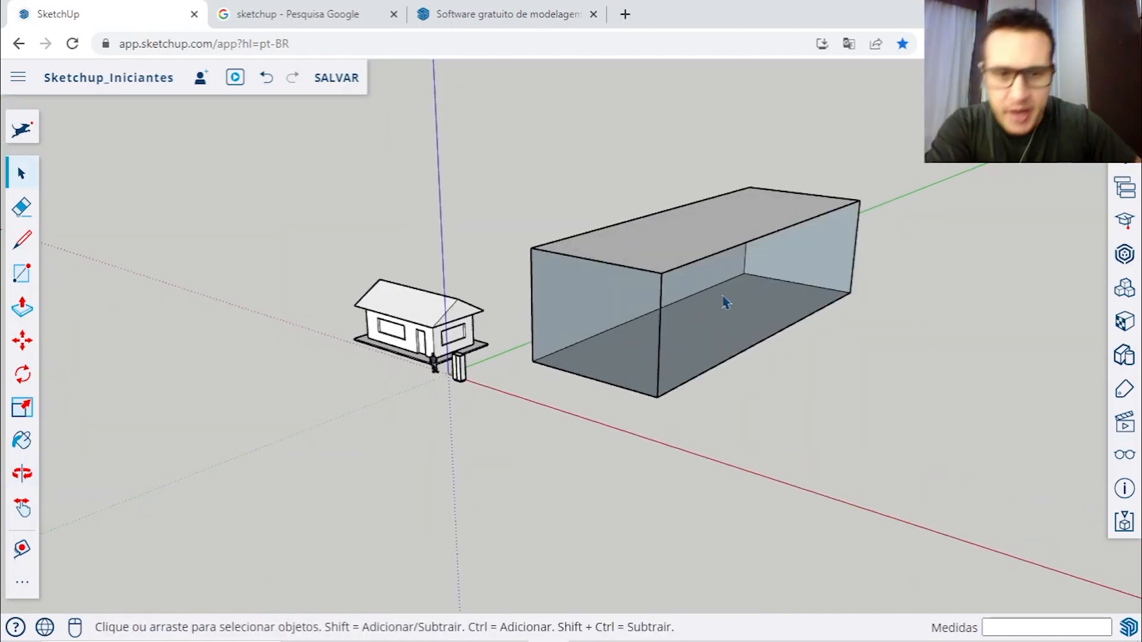
left_click(676, 250)
key("Delete")
left_click(708, 335)
key("Delete")
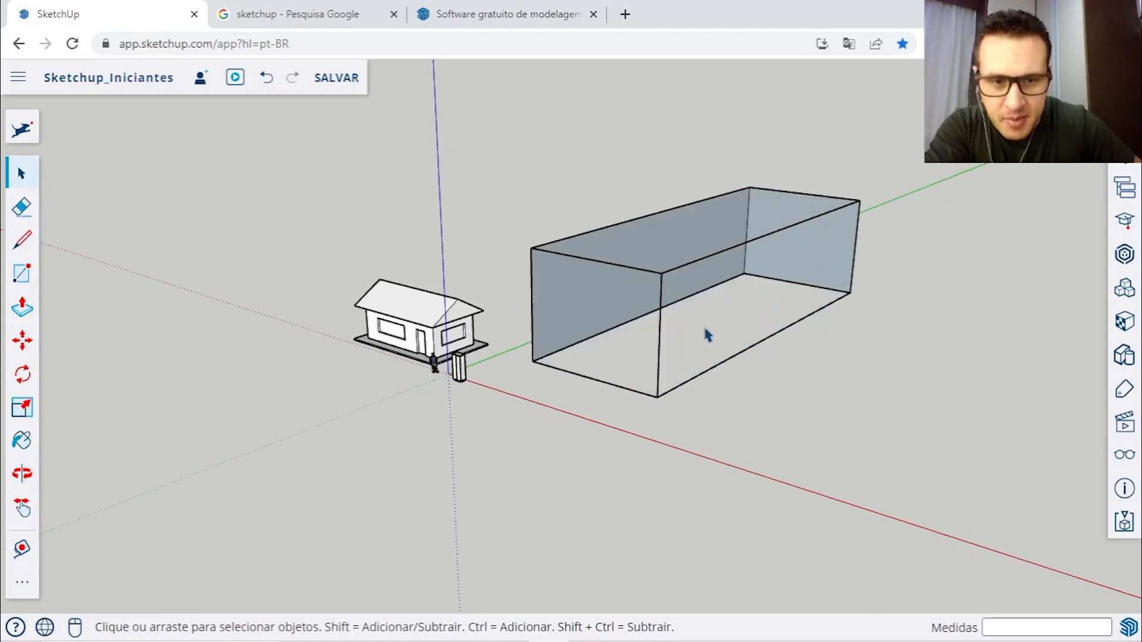
left_click(584, 298)
key("Delete")
left_click(819, 241)
key("Delete")
mouse_move(701, 364)
middle_mouse_down()
mouse_move(683, 333)
mouse_move(751, 266)
middle_mouse_up()
middle_click_drag(644, 390, 736, 339)
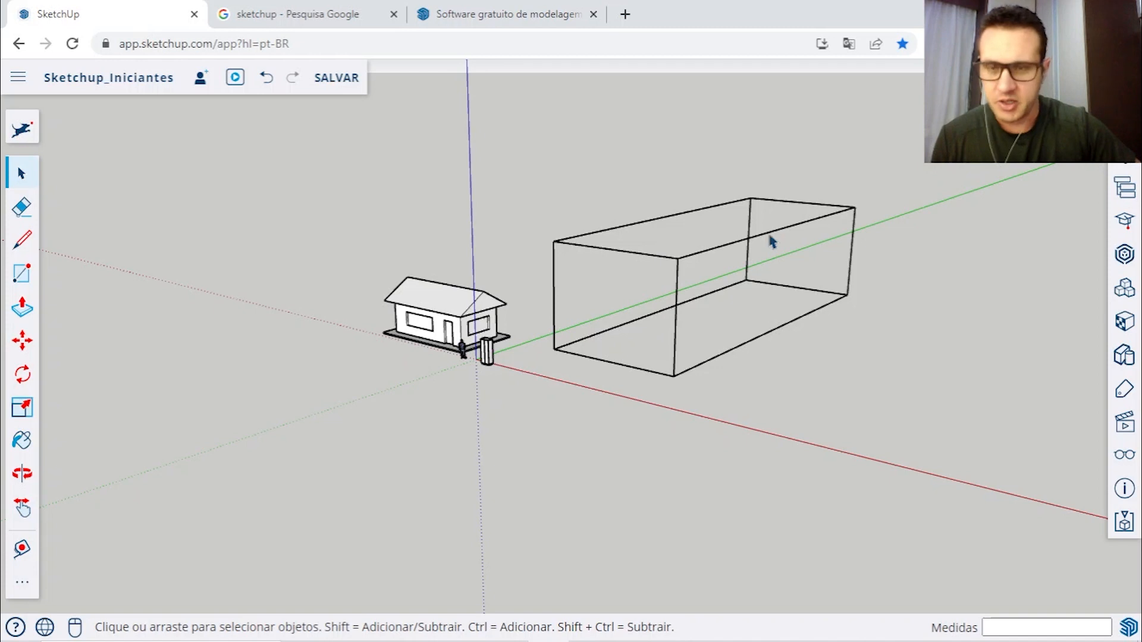
Step: Undo all six face deletions on the box
left_click(267, 84)
left_click(266, 83)
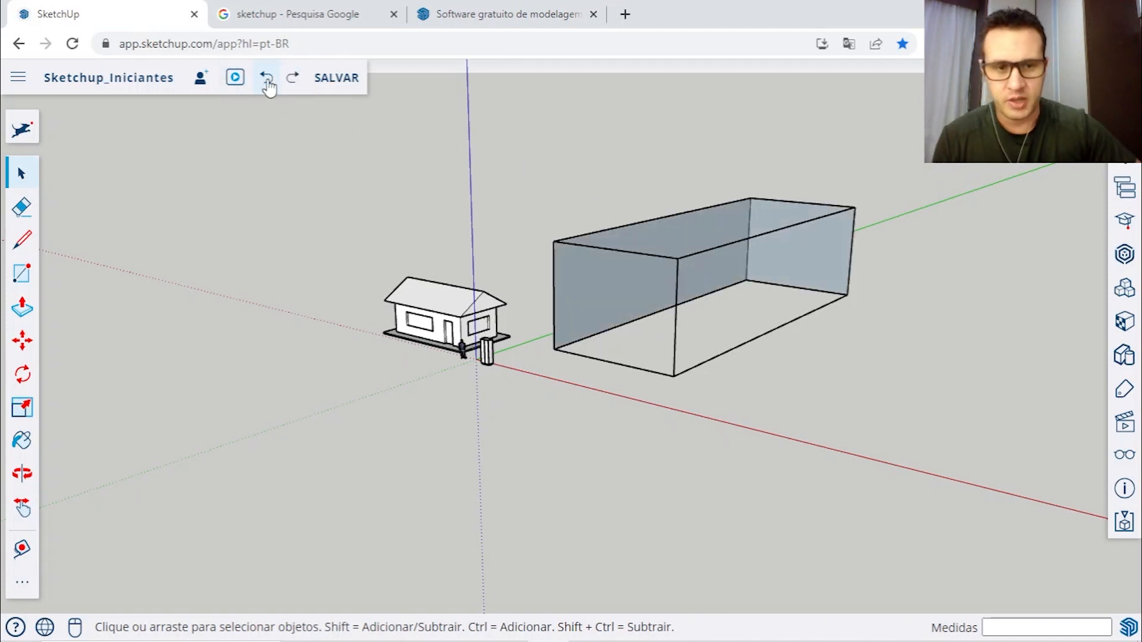
left_click(267, 83)
left_click(267, 84)
left_click(267, 83)
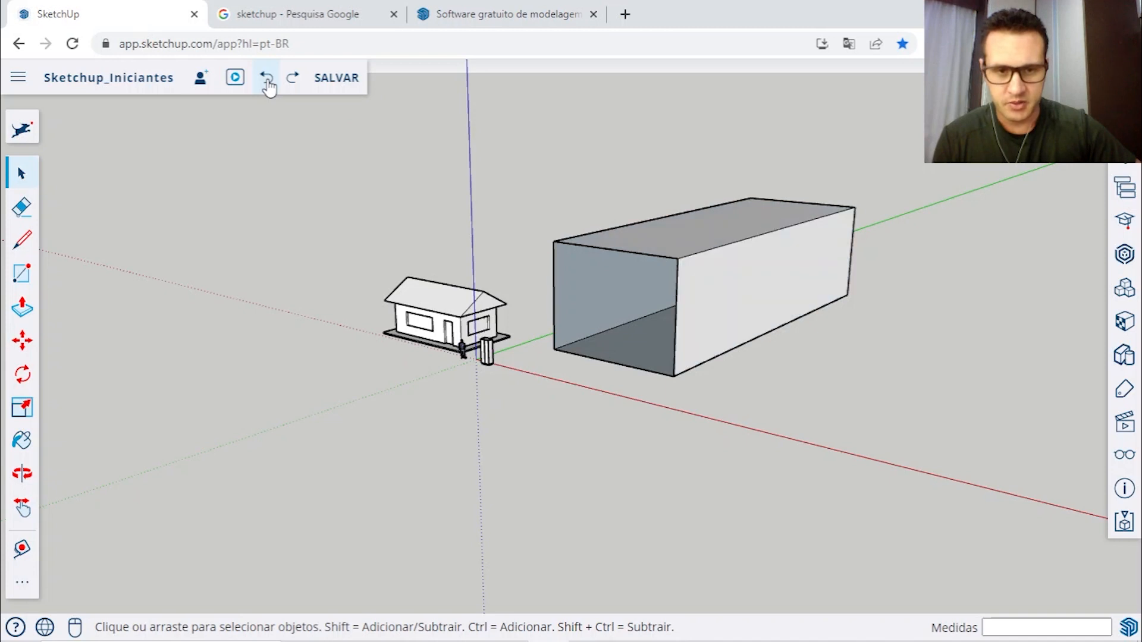
left_click(267, 83)
Step: Select the whole wardrobe with a selection window drawn around it
scroll(638, 283, "up", 3)
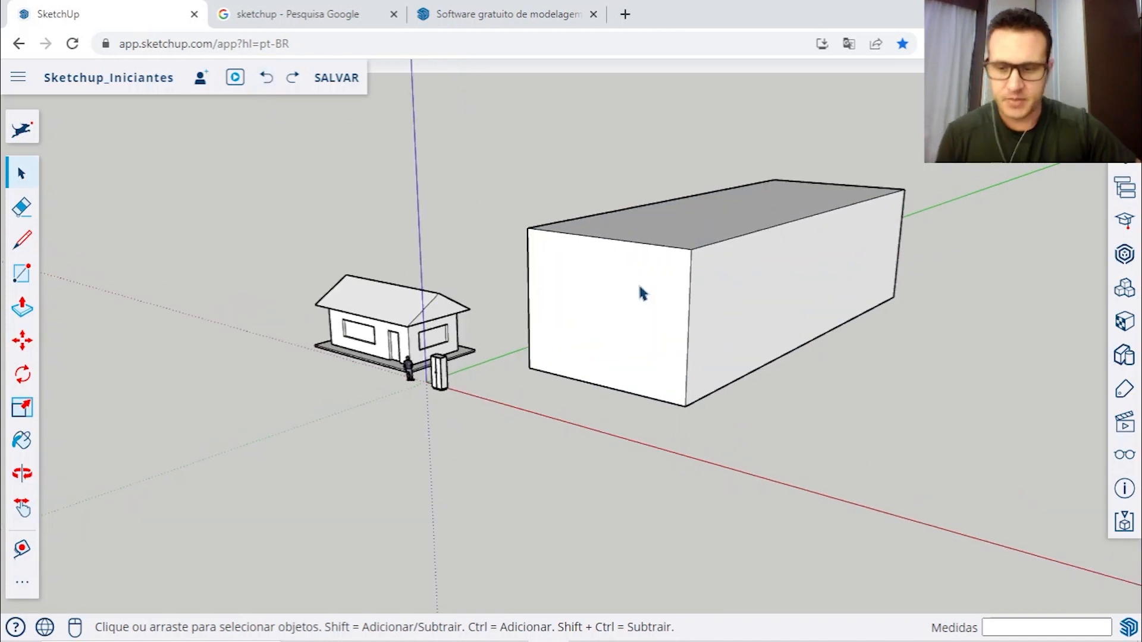
middle_click_drag(640, 306, 678, 331)
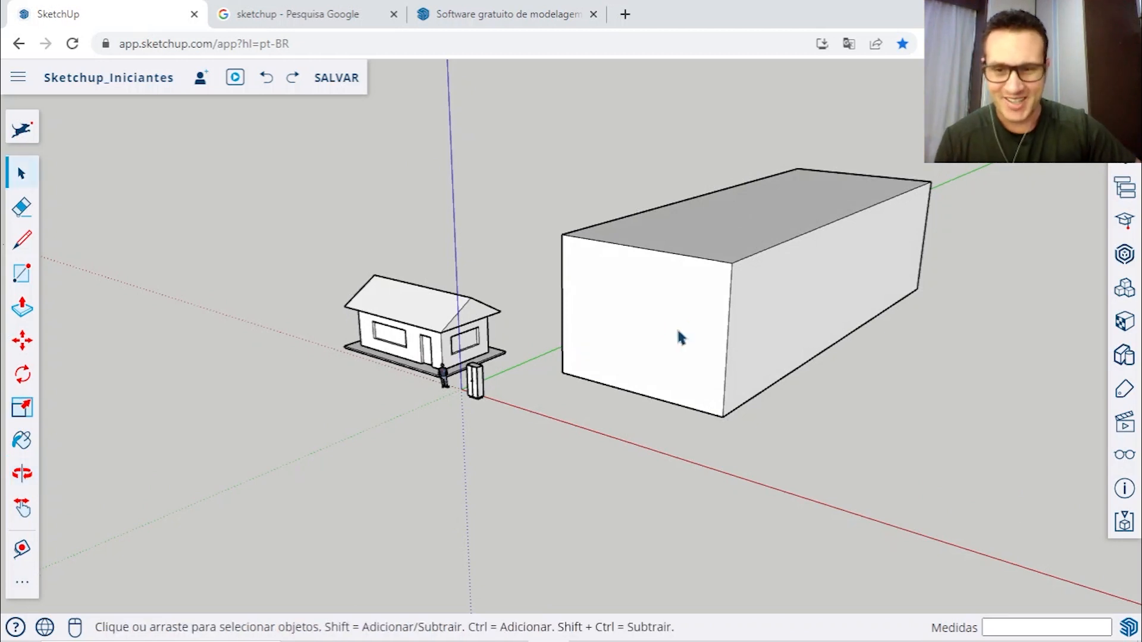
scroll(465, 407, "up", 4)
middle_click_drag(491, 388, 685, 389)
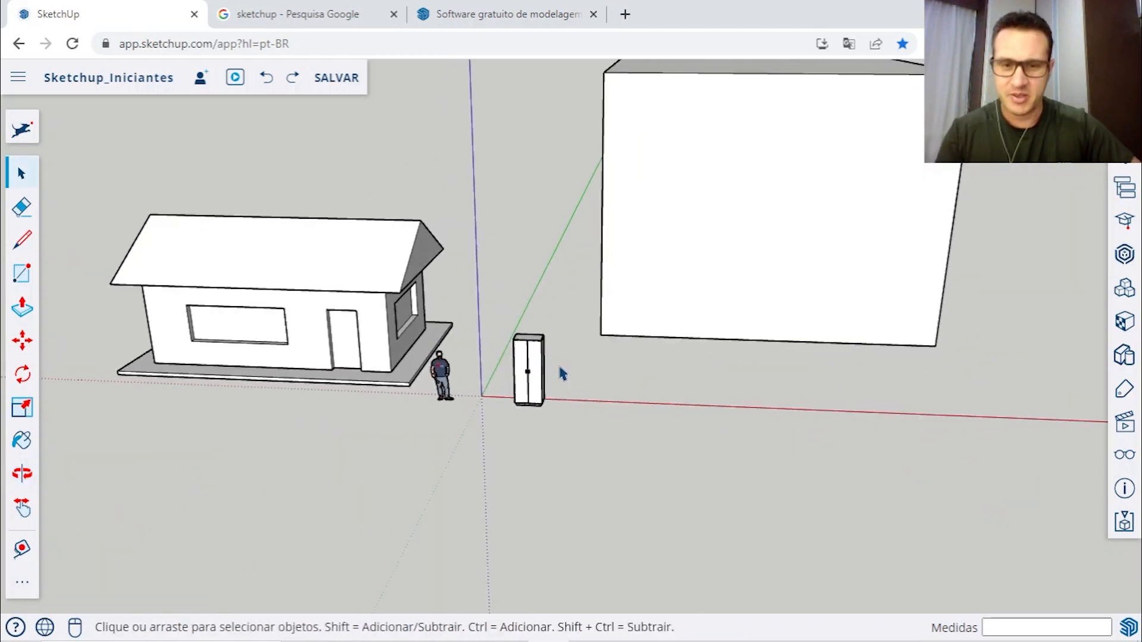
left_click_drag(494, 318, 568, 463)
scroll(529, 338, "up", 3)
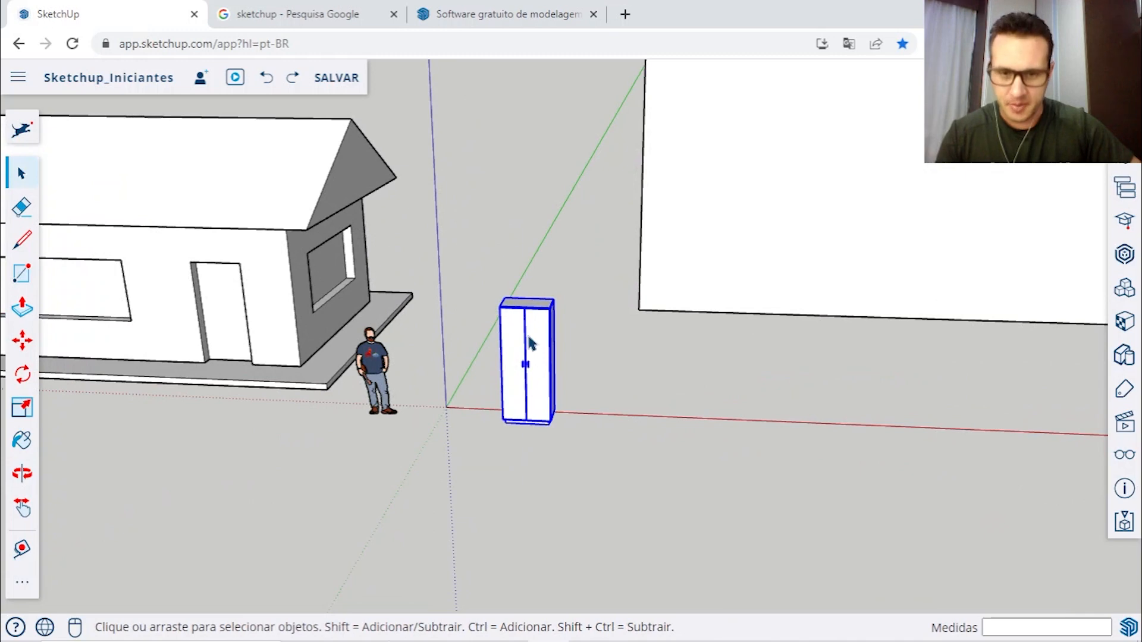
Step: Make the selected wardrobe parts into a single group
right_click(529, 342)
left_click(604, 503)
scroll(711, 431, "down", 3)
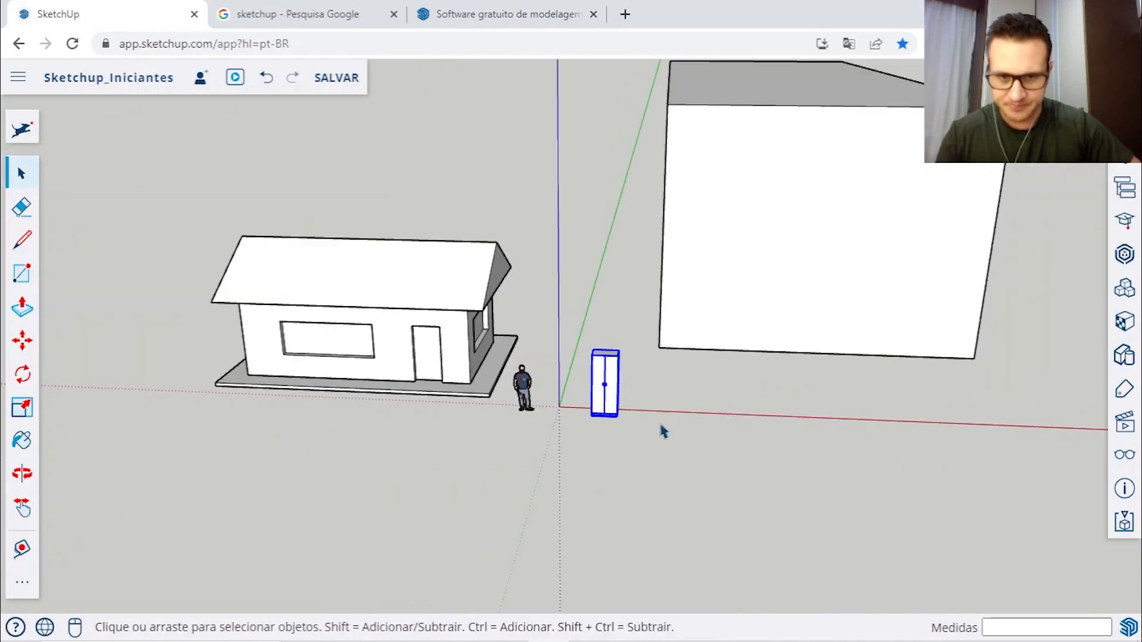
middle_click_drag(581, 428, 593, 402, "shift")
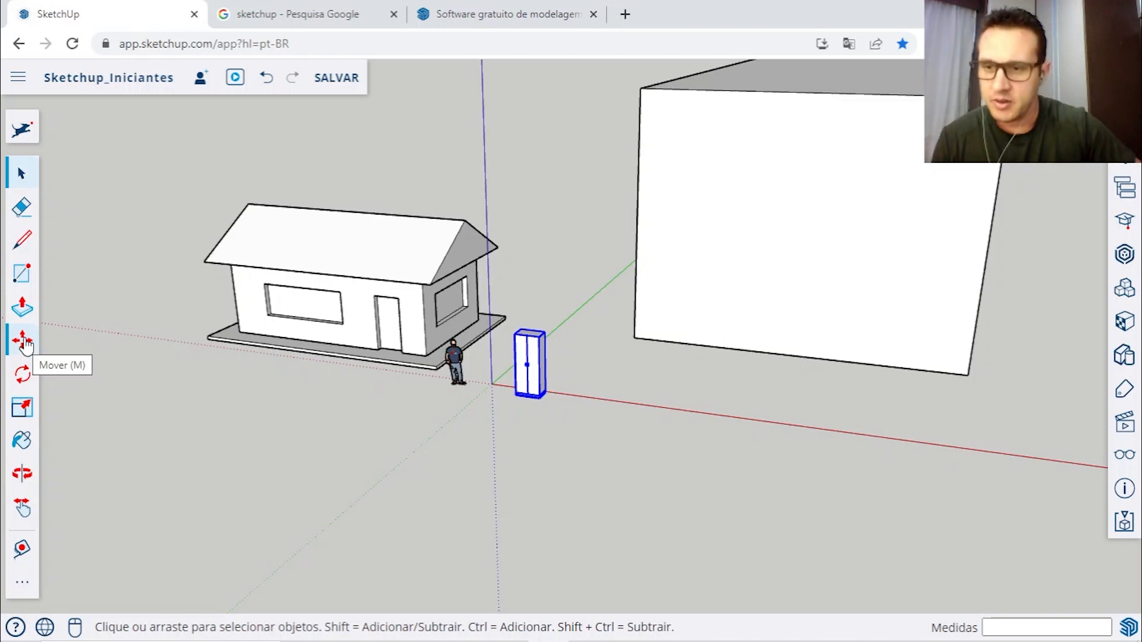
Step: Select the grouped wardrobe and move it along the green axis to beyond the far end of the large box
left_click(24, 342)
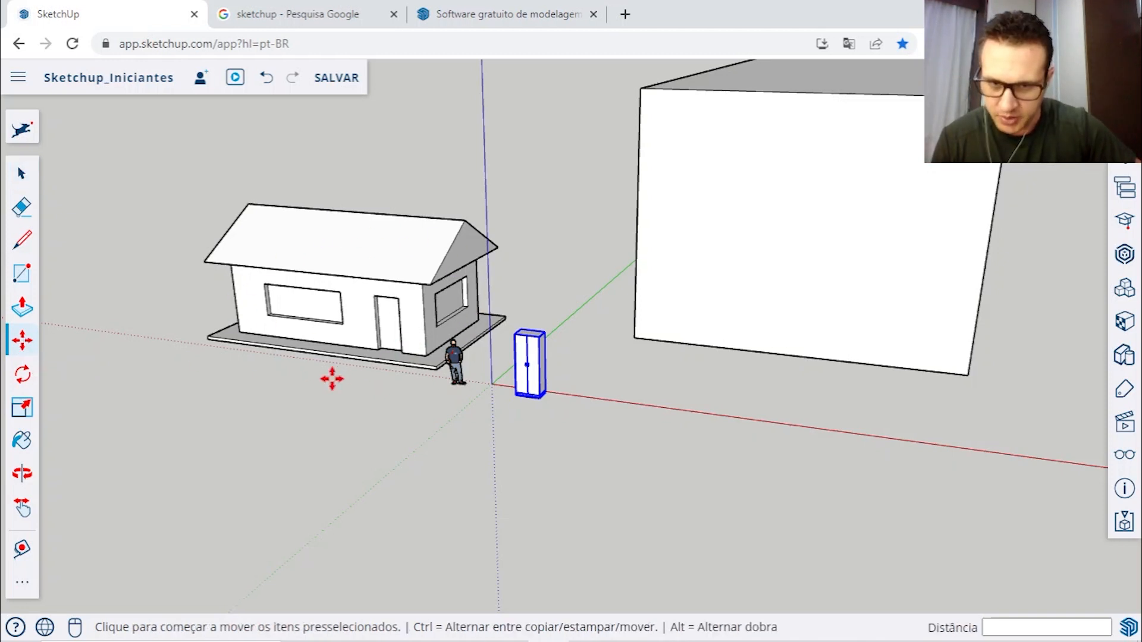
scroll(529, 380, "up", 5)
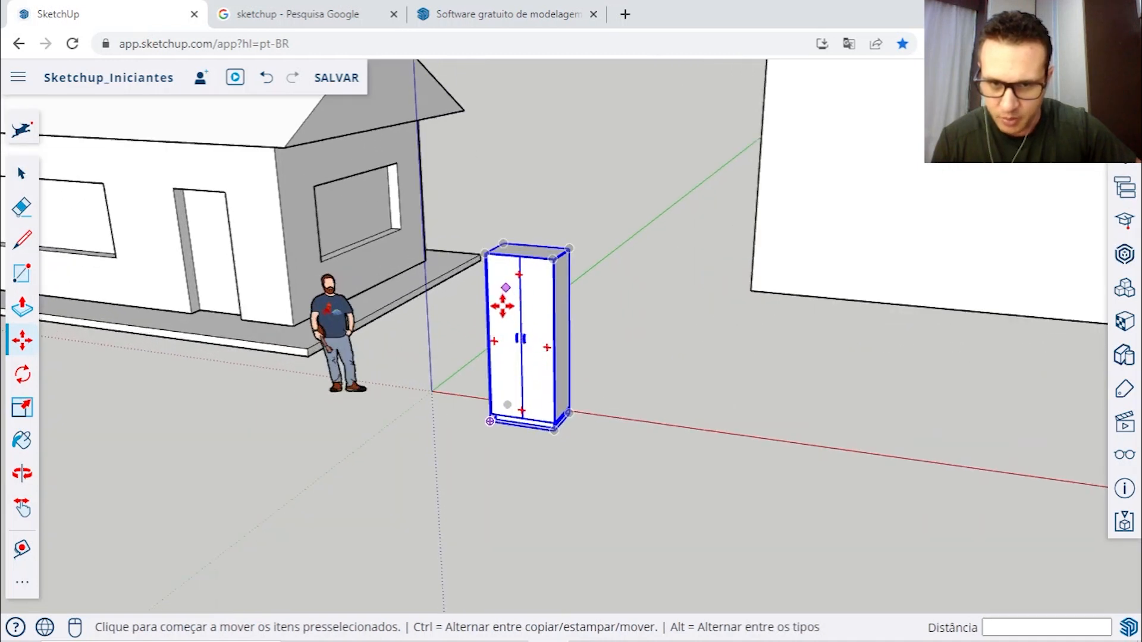
scroll(503, 307, "up", 3)
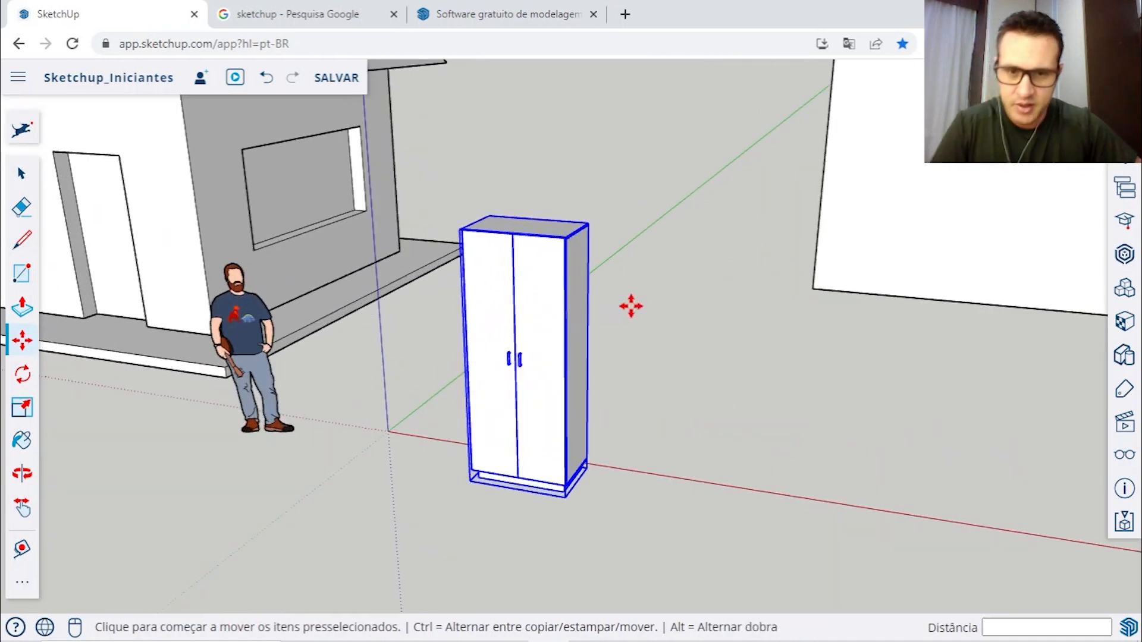
key("space")
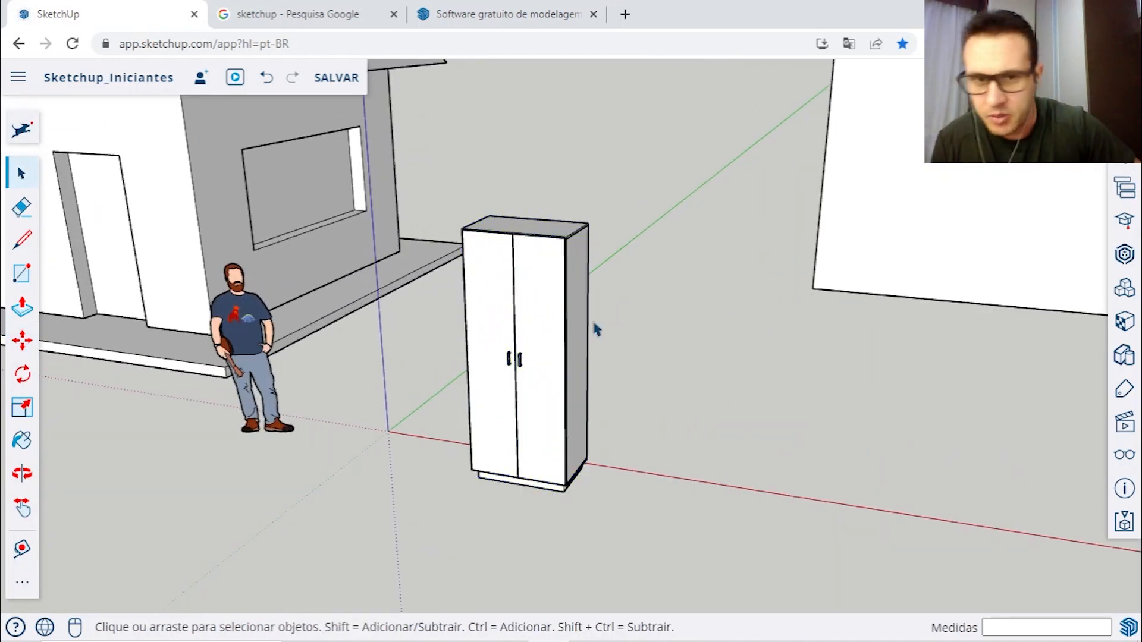
left_click(532, 266)
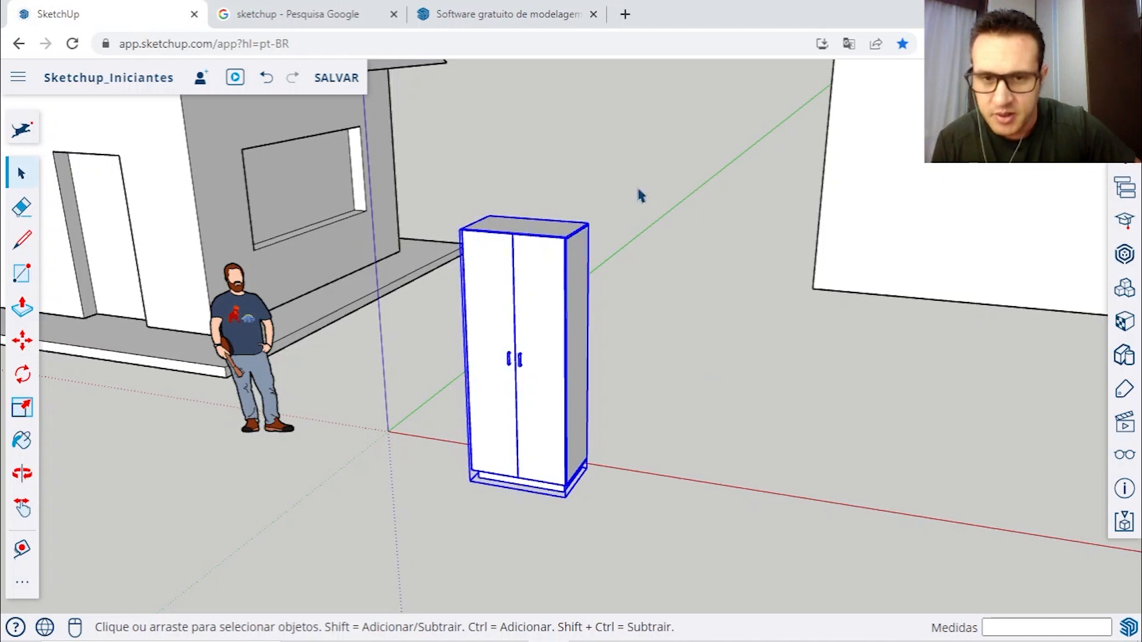
left_click(22, 340)
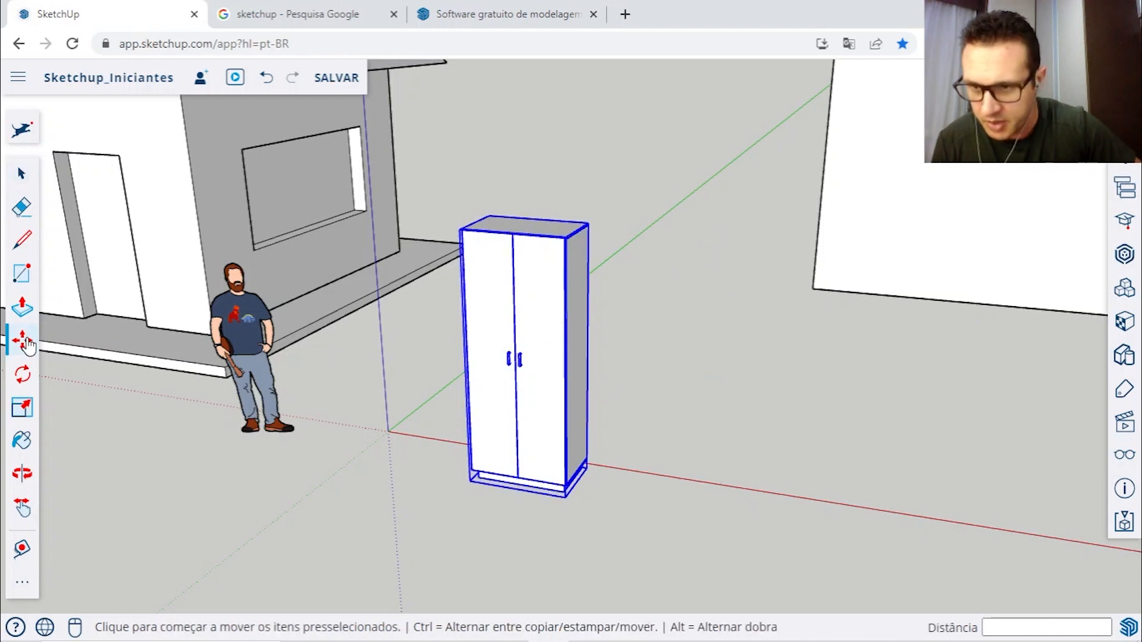
left_click(489, 304)
scroll(489, 304, "down", 8)
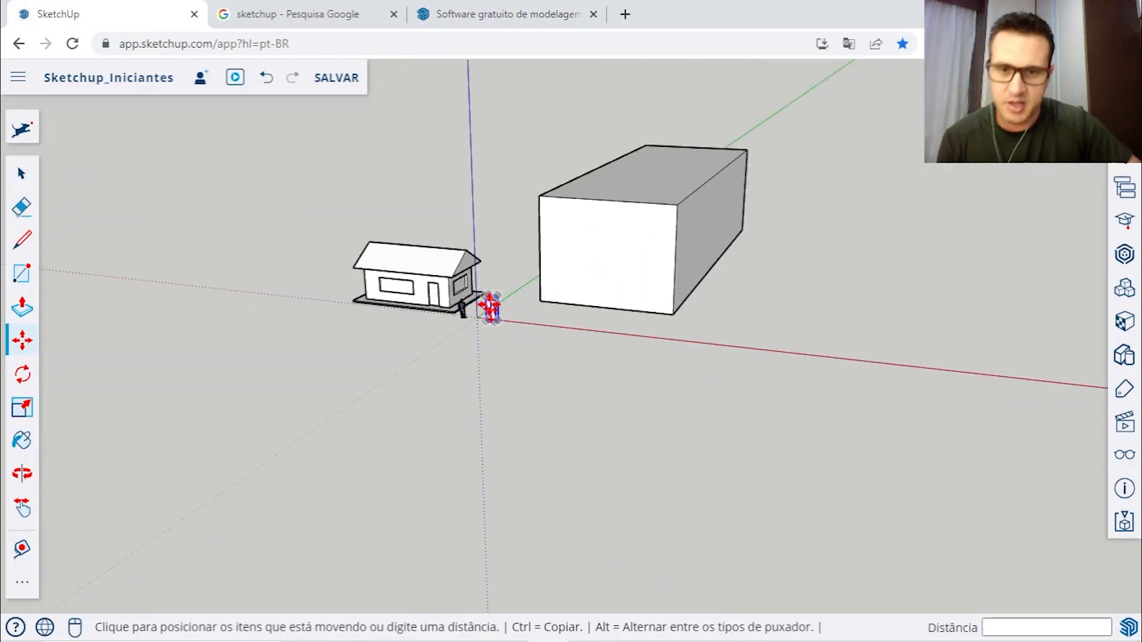
middle_click_drag(737, 201, 739, 226)
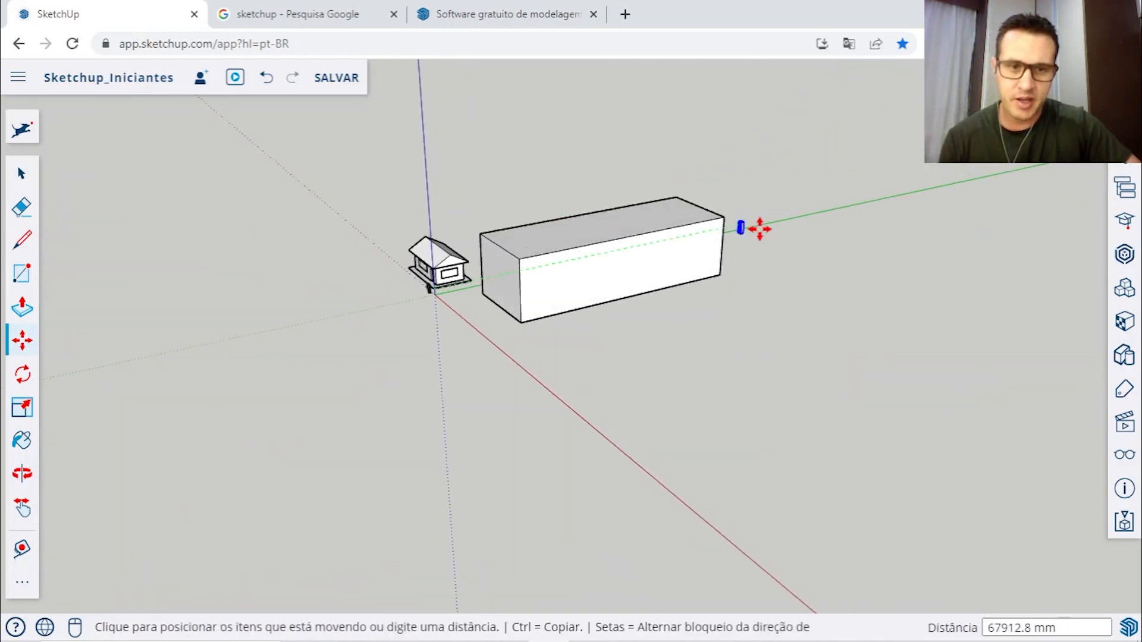
left_click(749, 249)
Step: Move the wardrobe back from behind the large box to a spot by the red axis in front of it
middle_click_drag(757, 363, 489, 337)
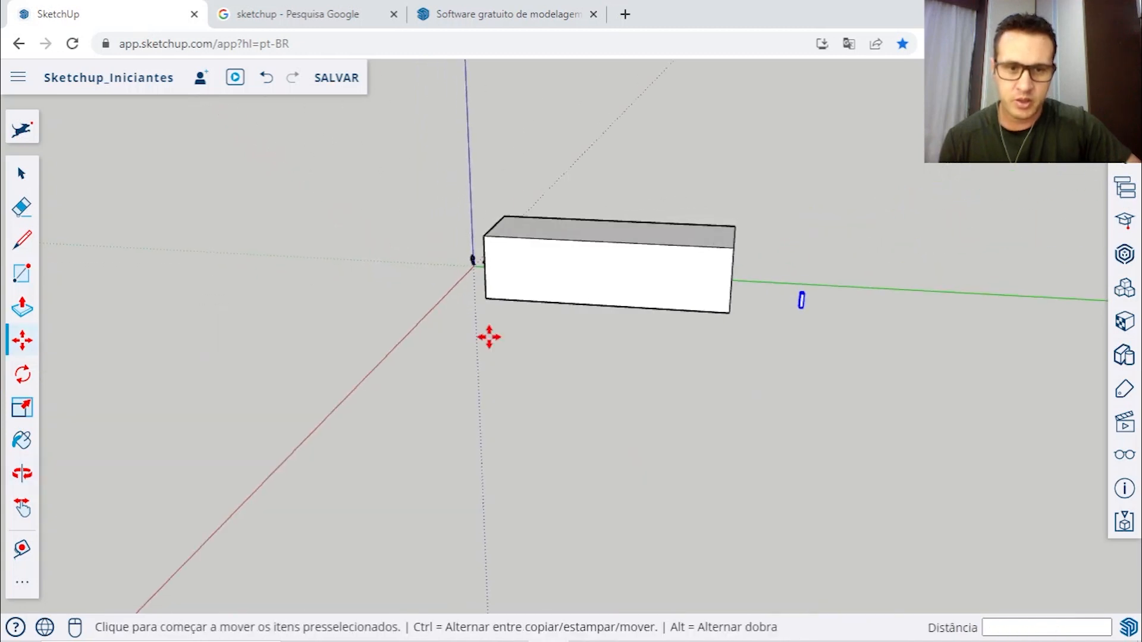
left_click(801, 298)
left_click(455, 278)
middle_click_drag(351, 299, 634, 297)
scroll(538, 318, "up", 3)
scroll(538, 319, "up", 4)
left_click(512, 285)
left_click(596, 303)
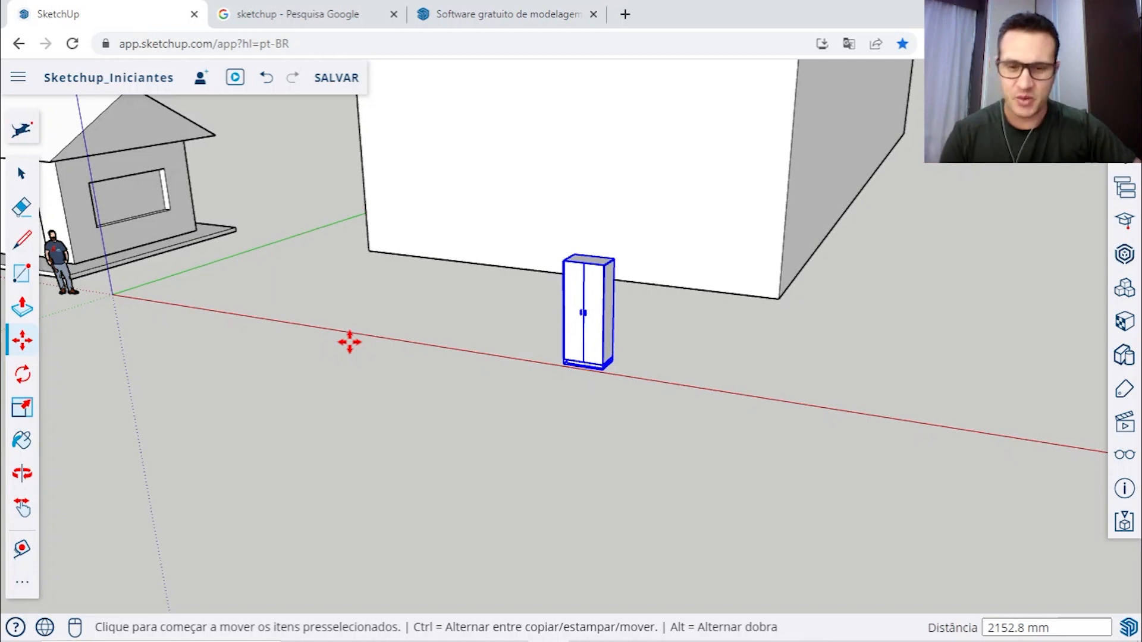
Step: Move the wardrobe about 10520 mm along the red axis to near the origin beside the house, and clear the selection
left_click(594, 330)
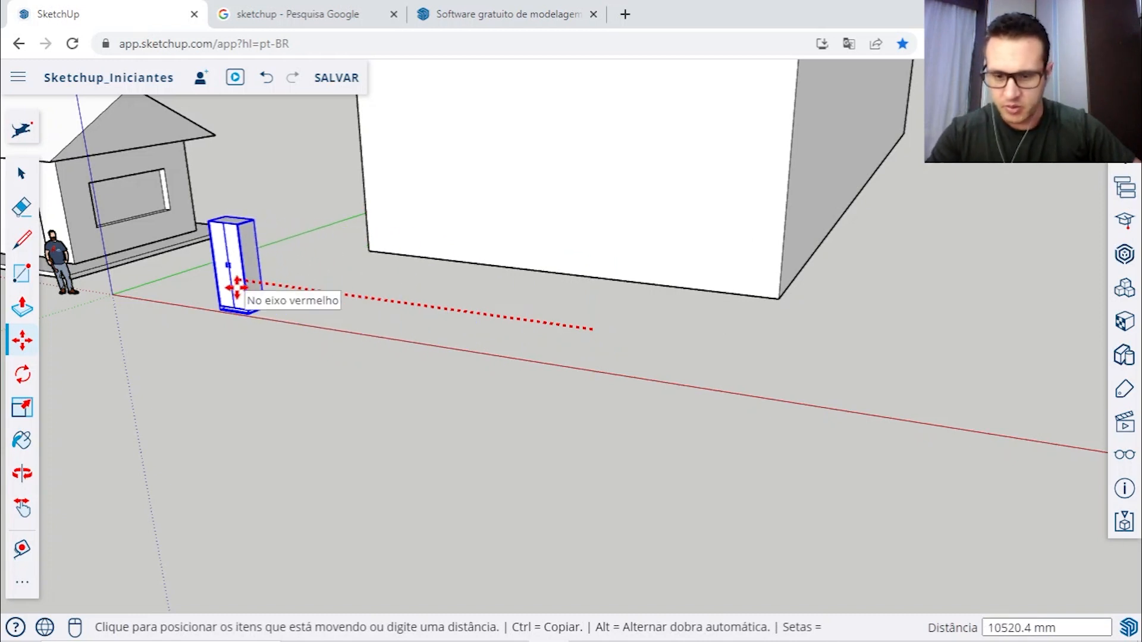
left_click(237, 287)
key("space")
left_click(304, 232)
Step: Try to move the large box's ungrouped front face sideways and upward with the Move tool
scroll(304, 232, "down", 4)
middle_click_drag(333, 211, 417, 280, "shift")
middle_click_drag(525, 308, 650, 237)
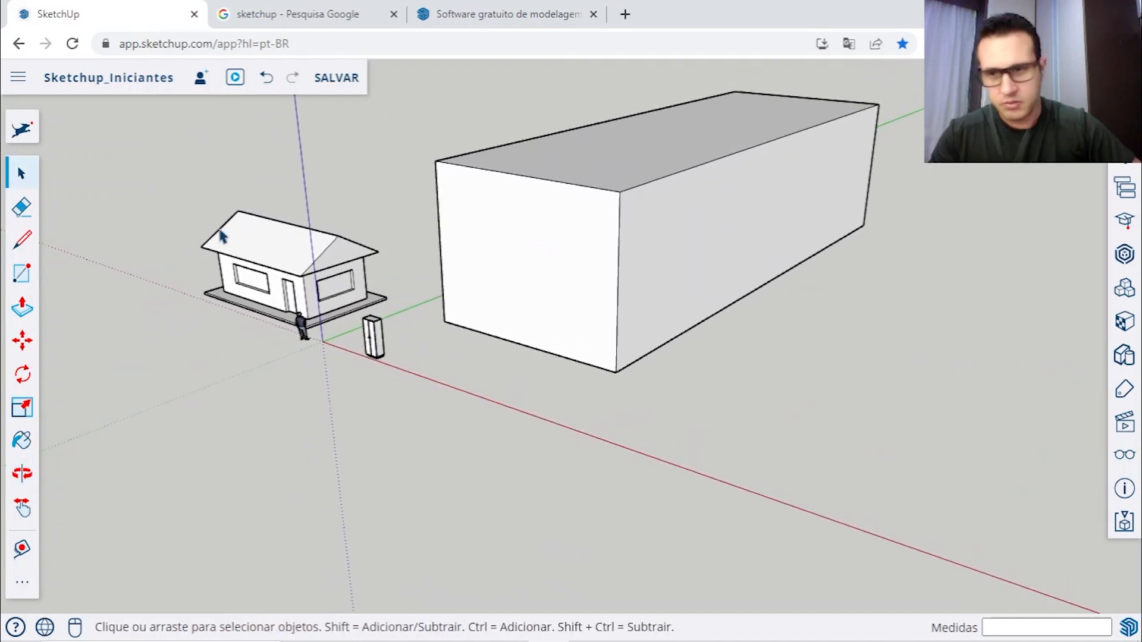
left_click(22, 341)
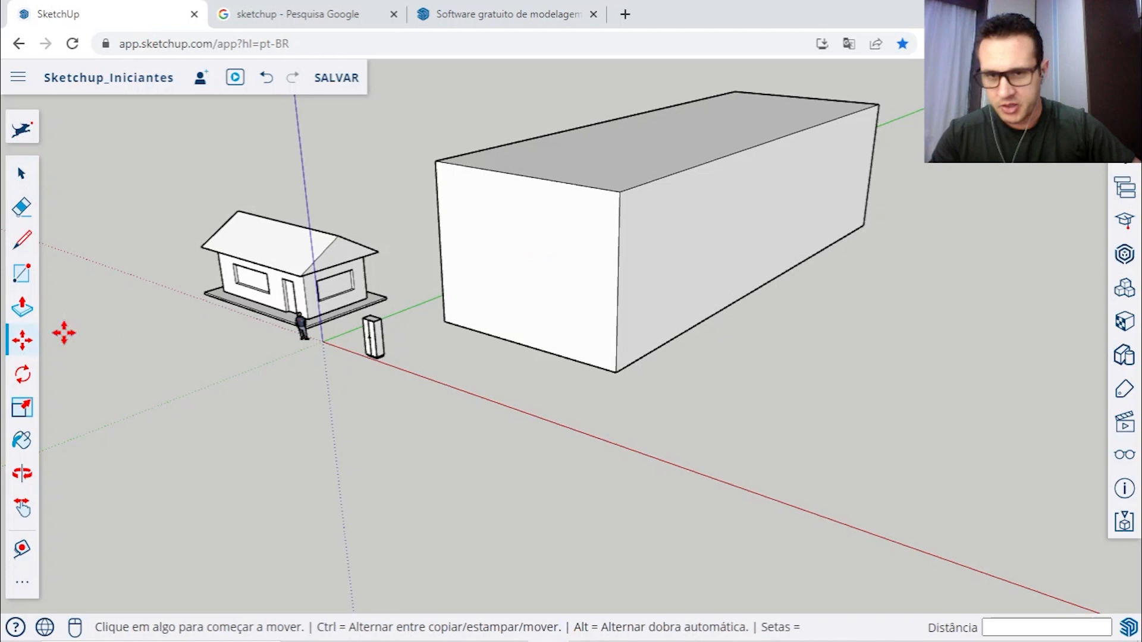
left_click(518, 246)
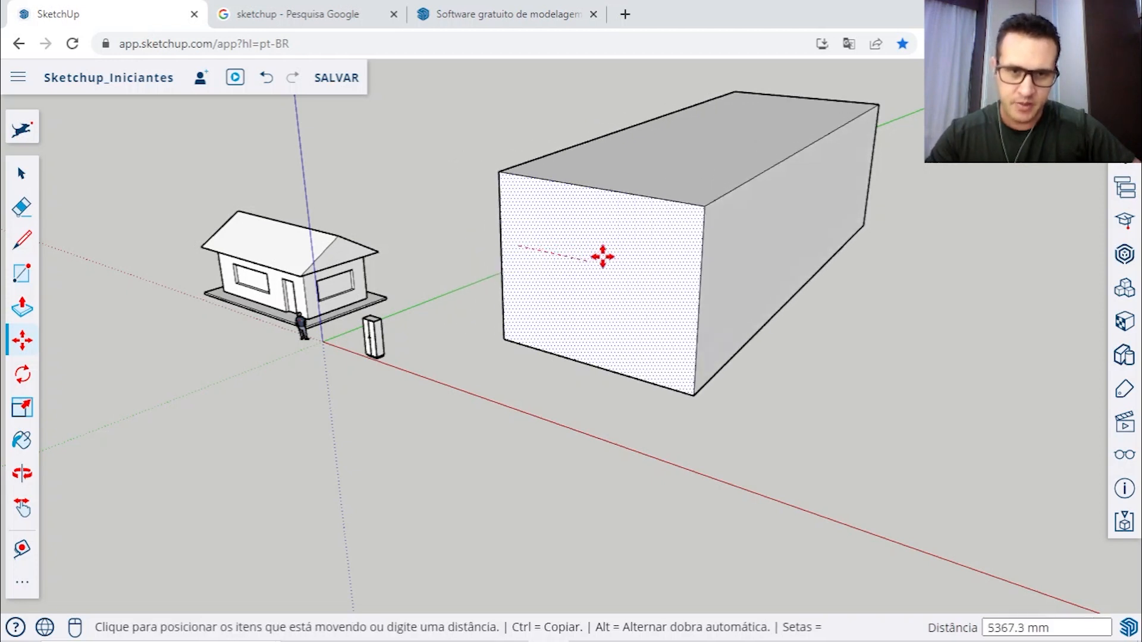
scroll(695, 269, "down", 3)
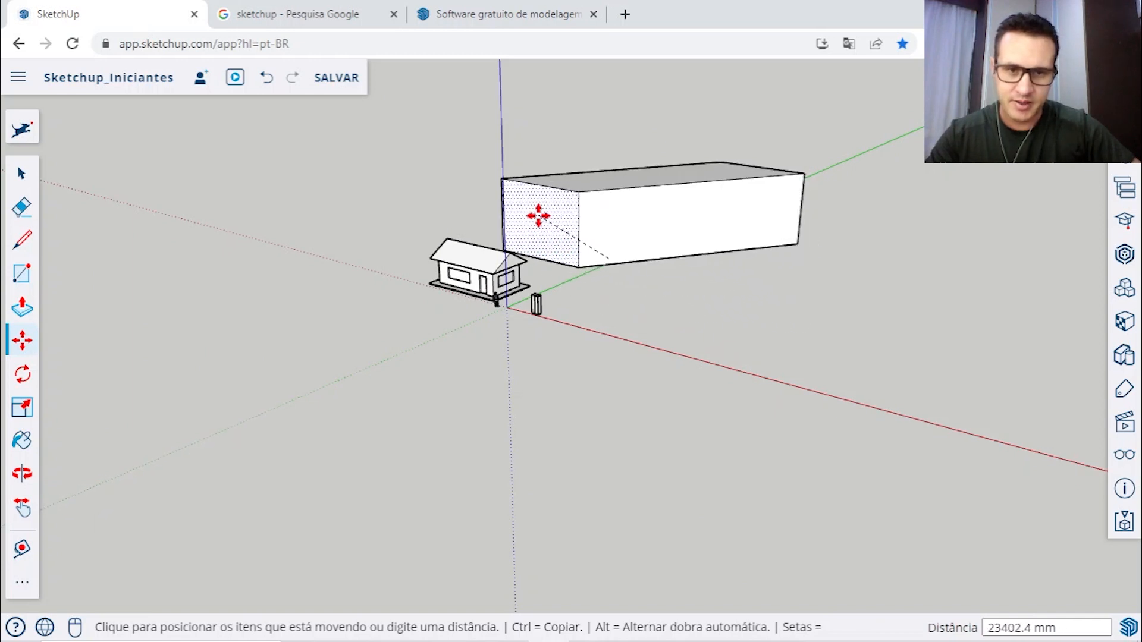
middle_click_drag(605, 224, 736, 217)
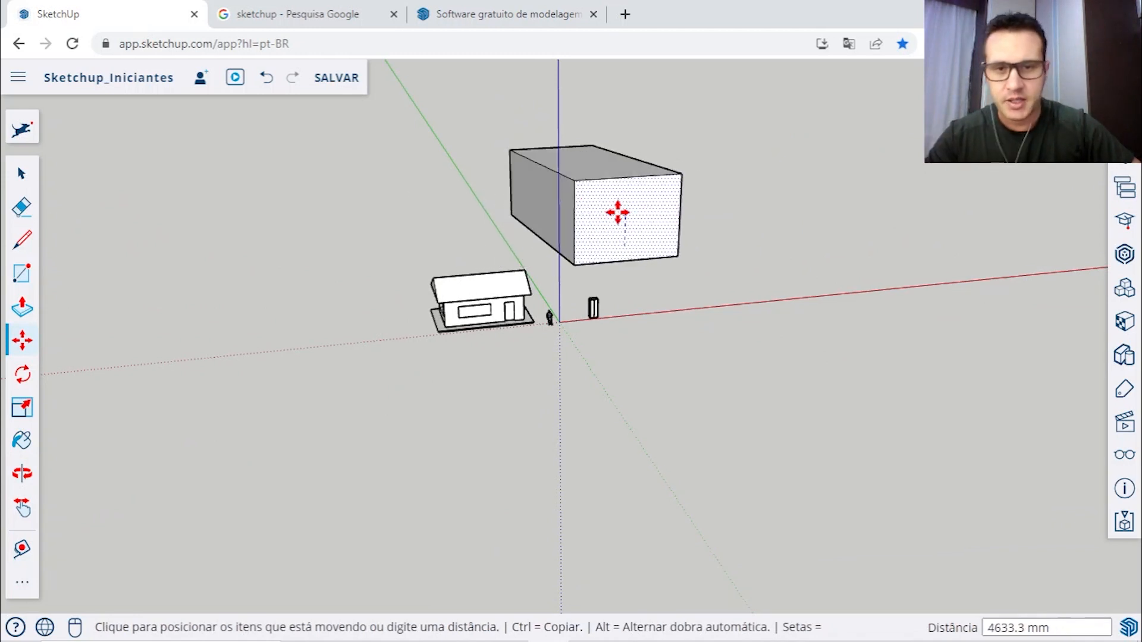
left_click(617, 213)
key("space")
middle_click_drag(619, 217, 707, 163)
scroll(676, 238, "up", 2)
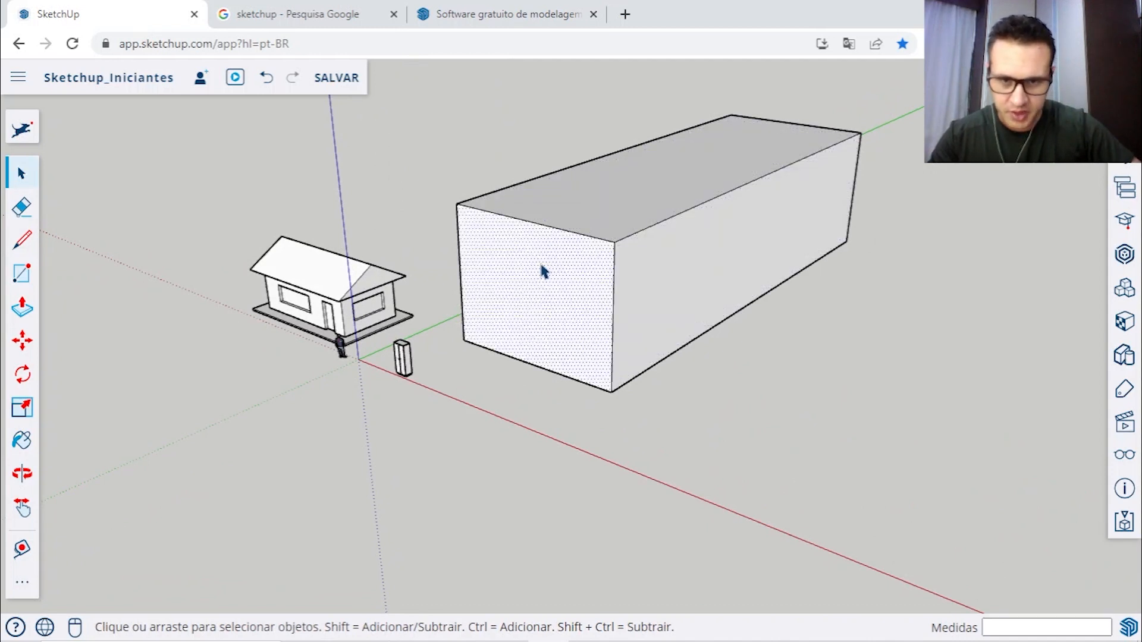
Step: Select the large box's top and long side faces one at a time, clear the selection, and select the top face again
left_click(660, 186)
left_click(686, 254)
scroll(699, 208, "down", 3)
middle_click_drag(707, 225, 678, 237)
left_click(899, 170)
scroll(653, 227, "up", 2)
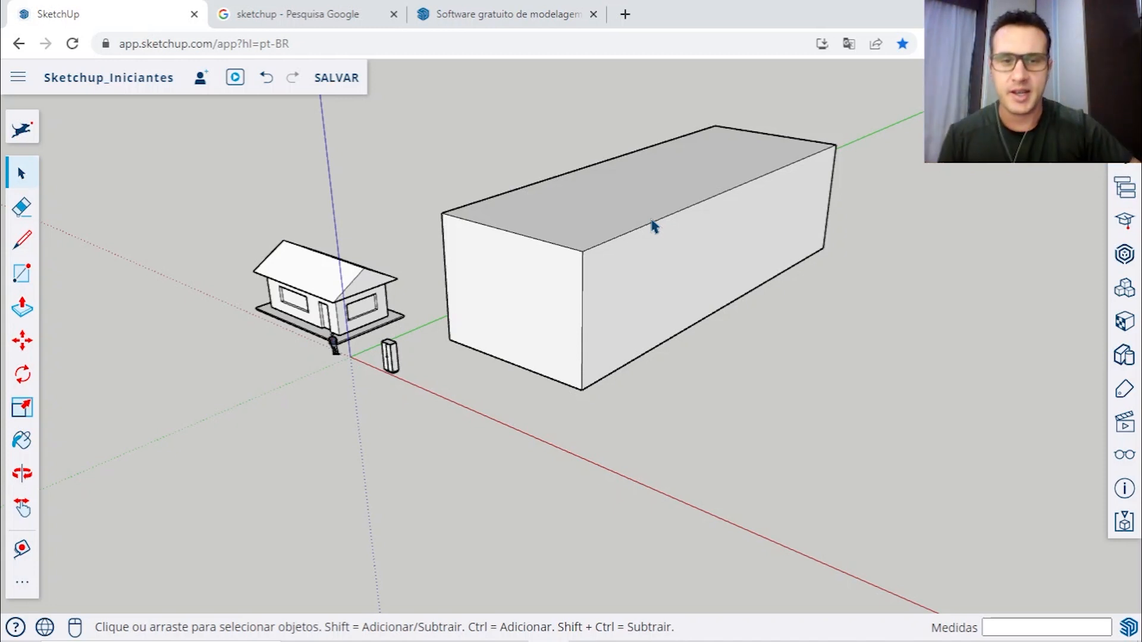
left_click(637, 214)
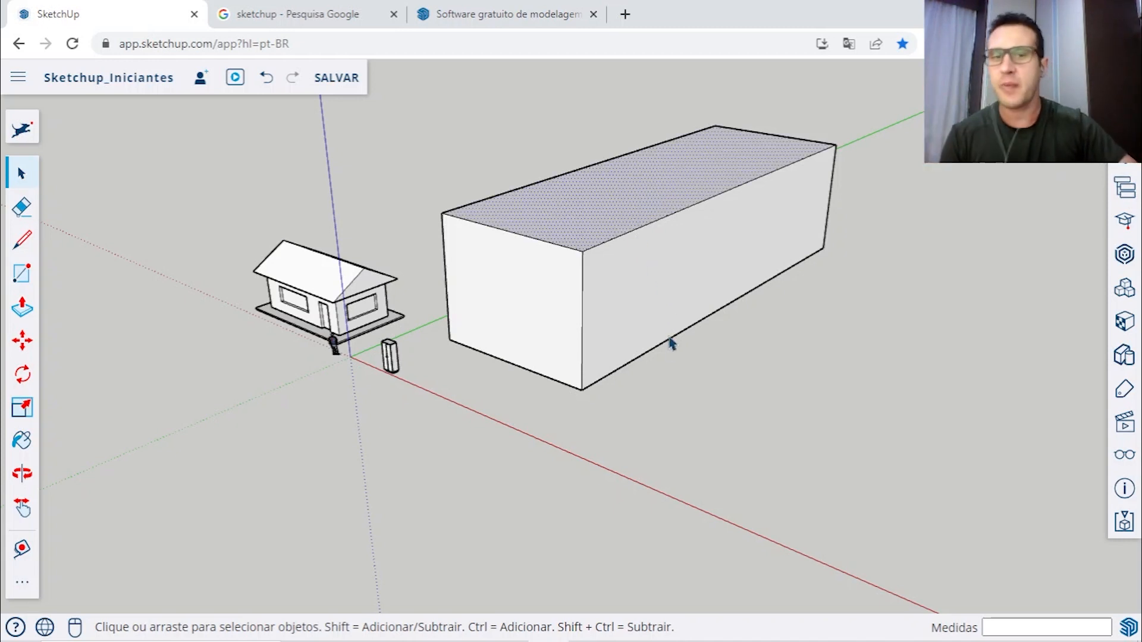
Step: Try to move the large box's long side face along the red axis
left_click(697, 246)
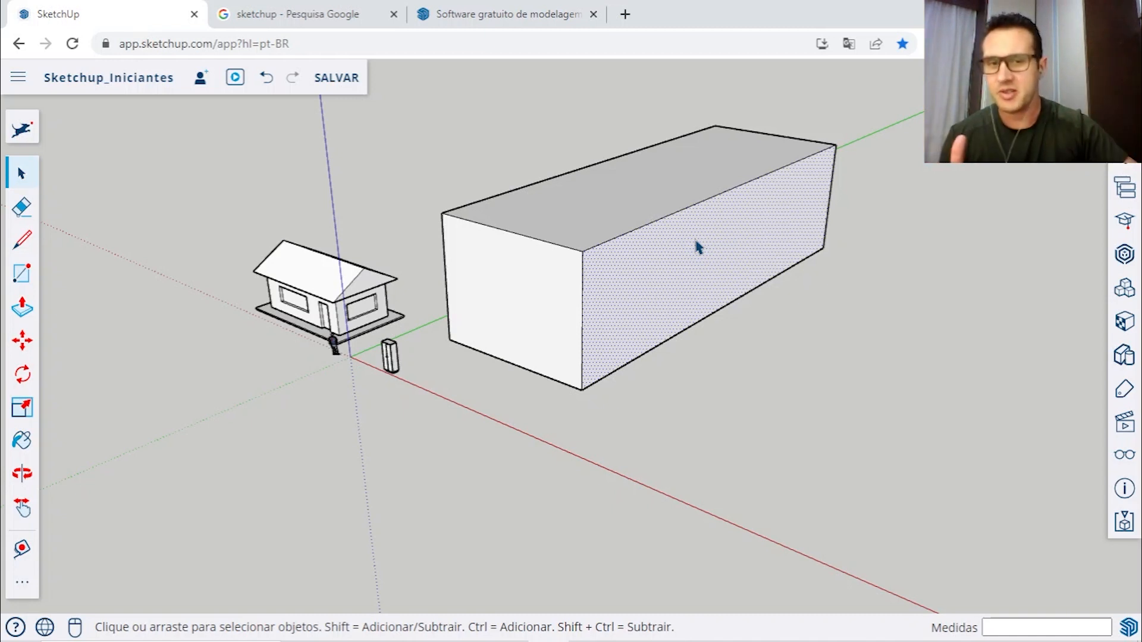
left_click(22, 341)
left_click(691, 250)
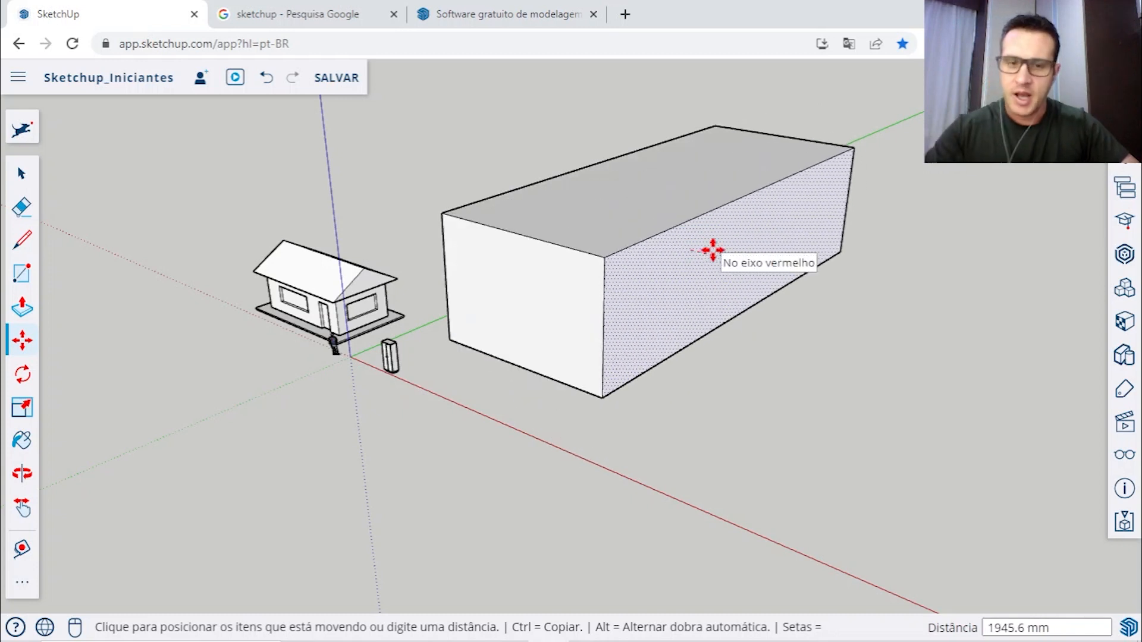
key("Escape")
key("space")
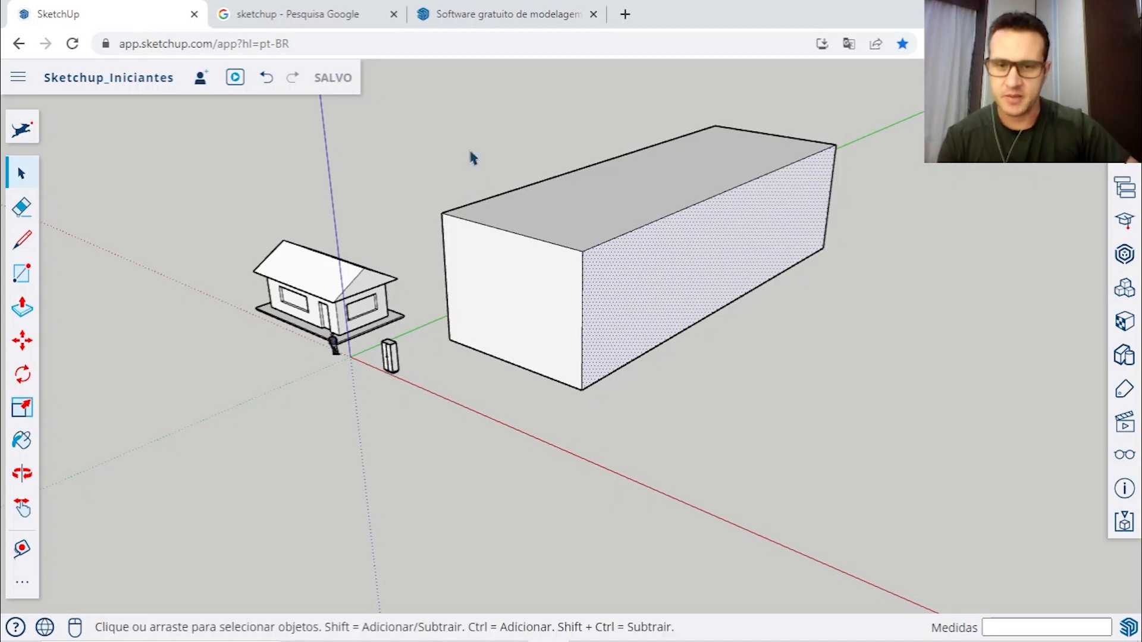
Step: Select all faces and edges of the large box with a selection window and make them a group
middle_click_drag(507, 276, 651, 269)
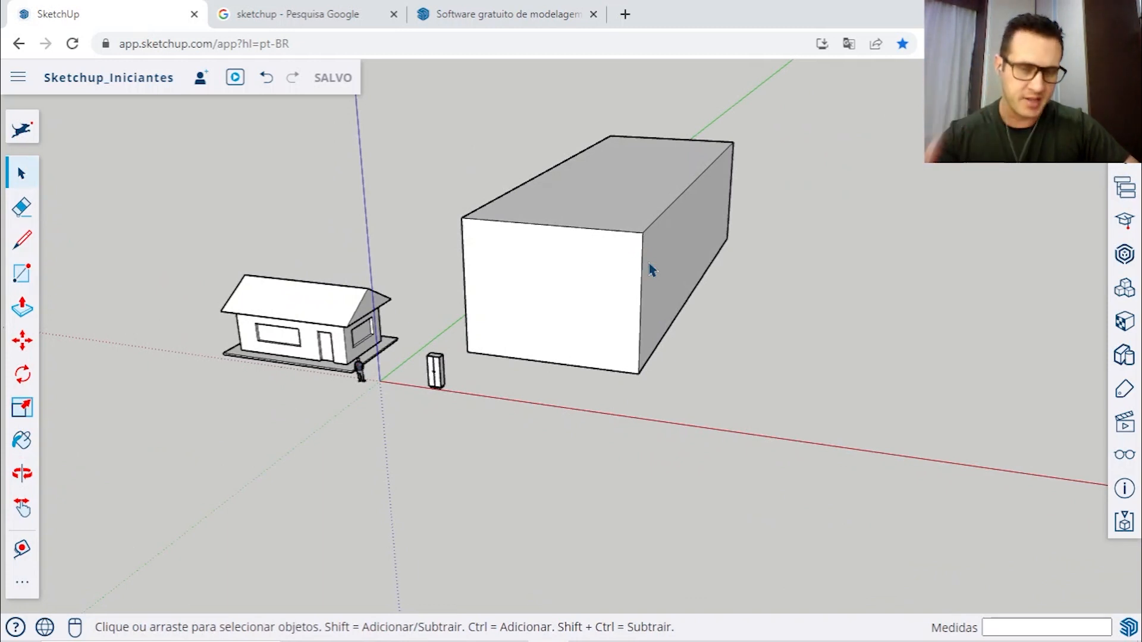
middle_click_drag(651, 278, 573, 279)
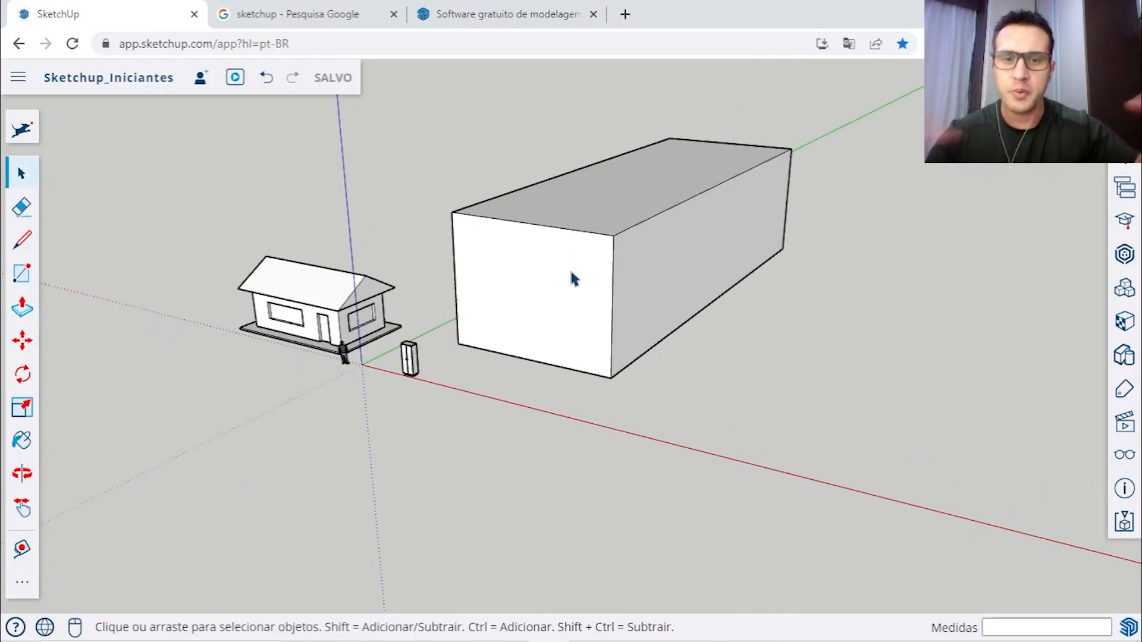
middle_click_drag(505, 303, 619, 280)
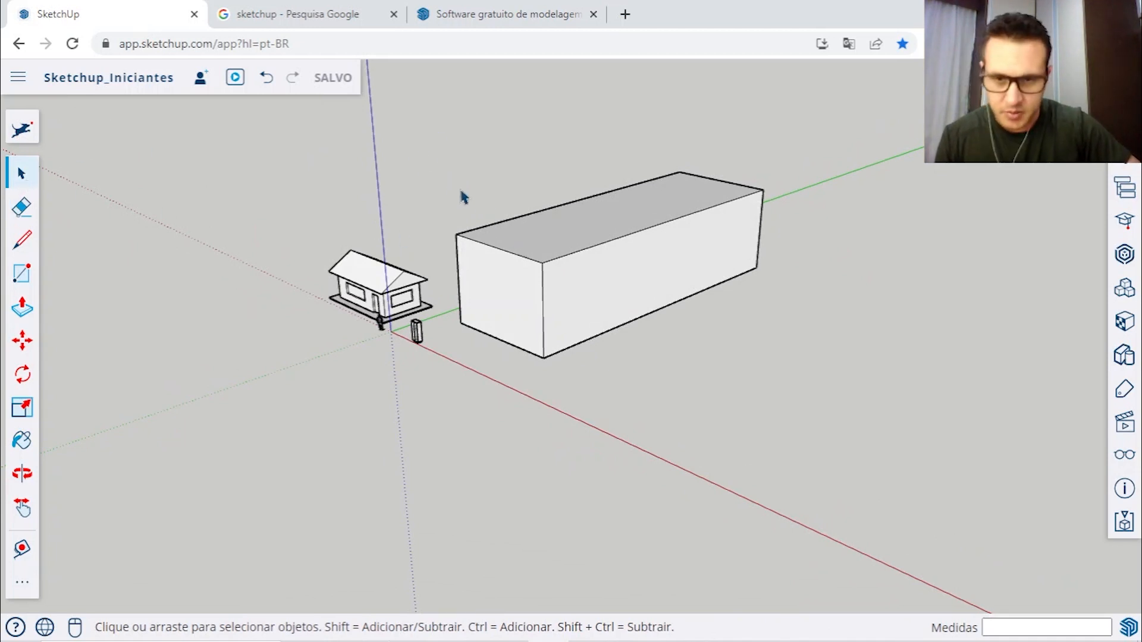
left_click_drag(426, 164, 865, 384)
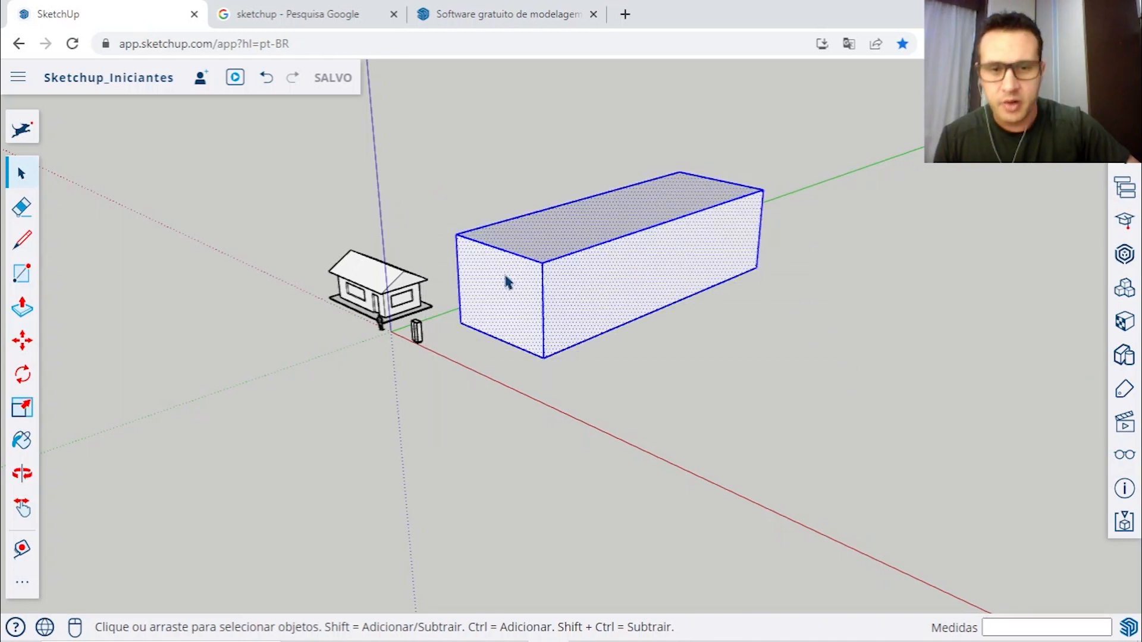
scroll(520, 298, "up", 3)
middle_click_drag(523, 295, 912, 323)
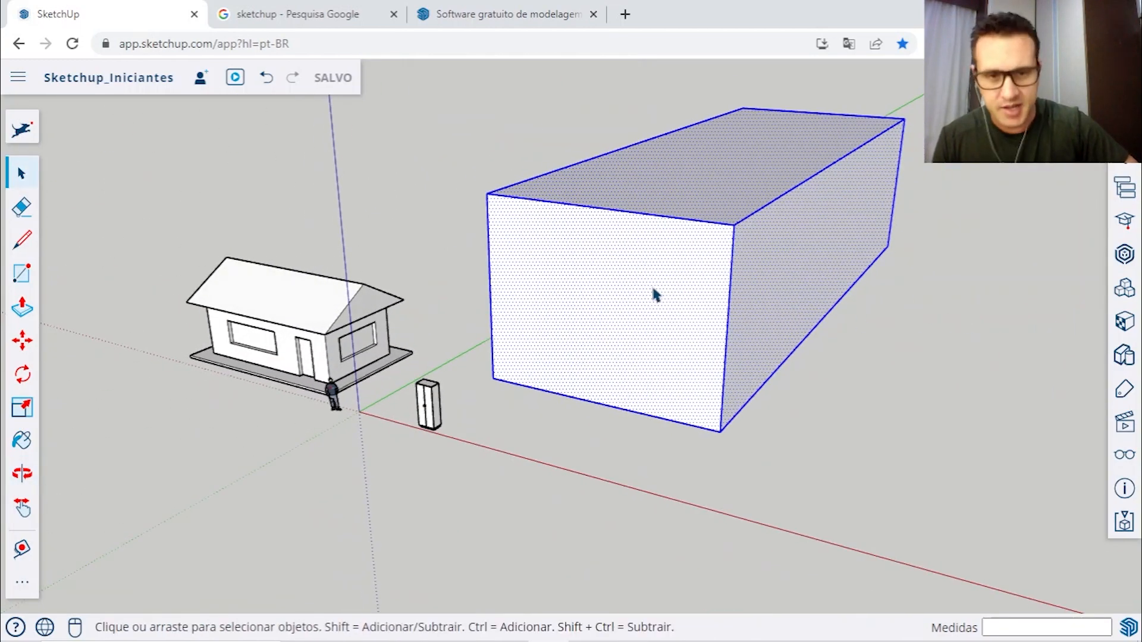
scroll(654, 294, "down", 2)
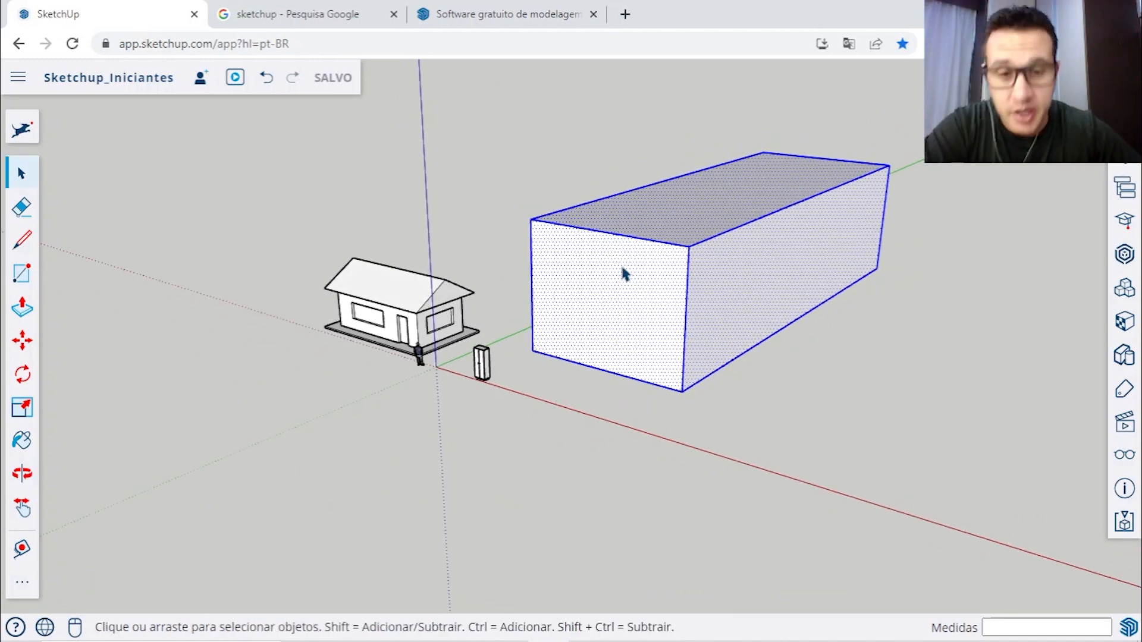
right_click(624, 274)
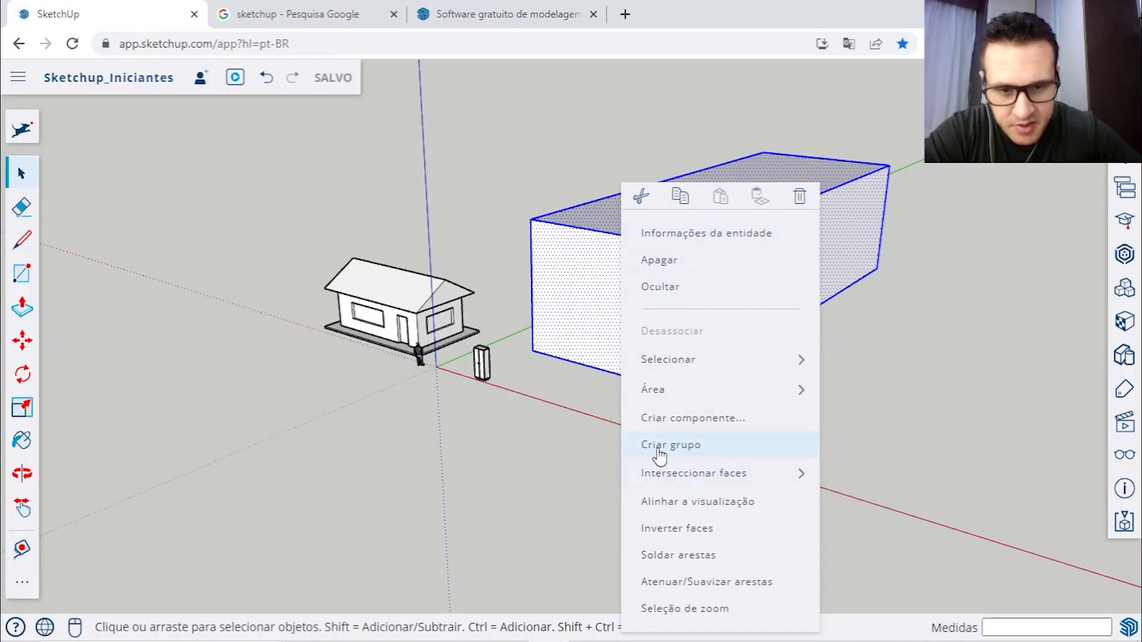
left_click(699, 455)
Step: Clear the selection, select the grouped large box as one object, and try to move it freely with the Move tool
left_click(947, 220)
left_click(684, 222)
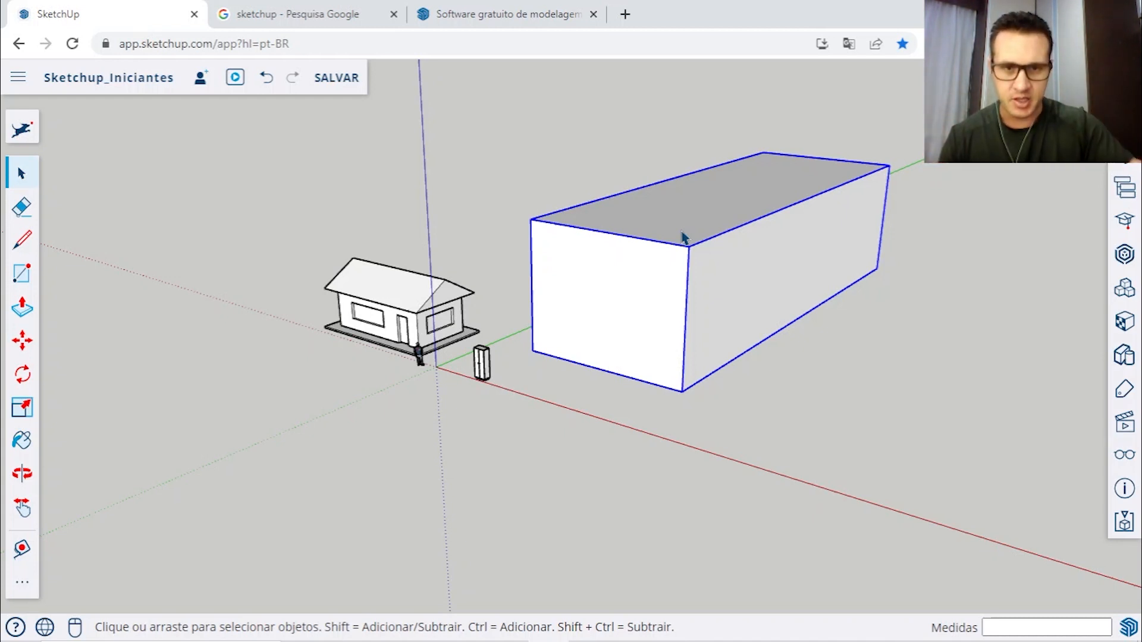
left_click(23, 348)
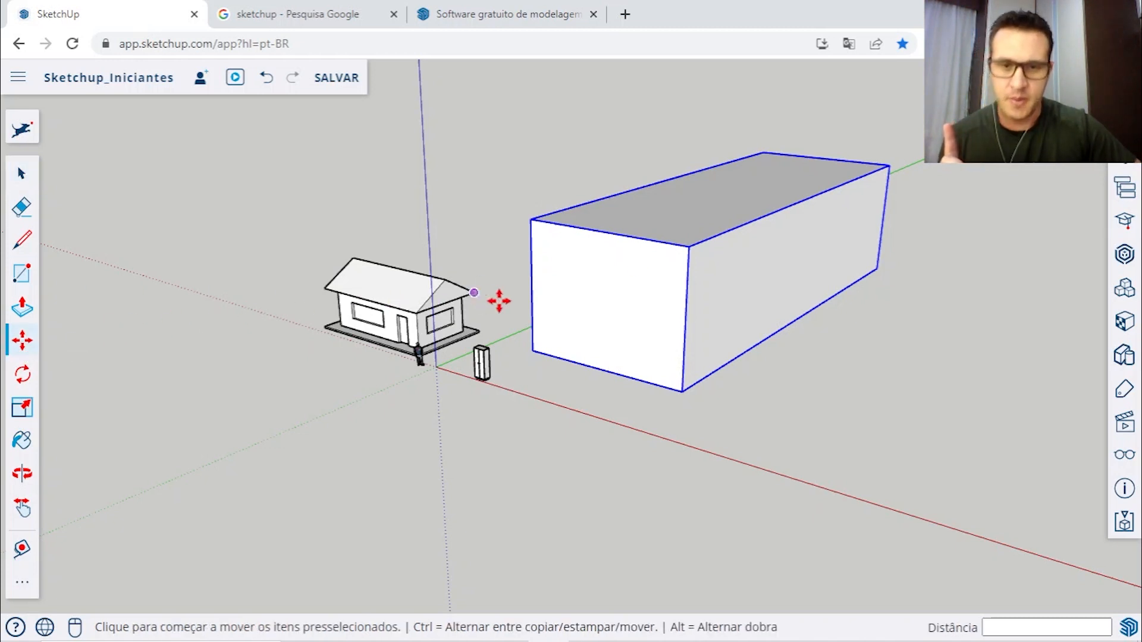
left_click(628, 297)
scroll(631, 296, "down", 3)
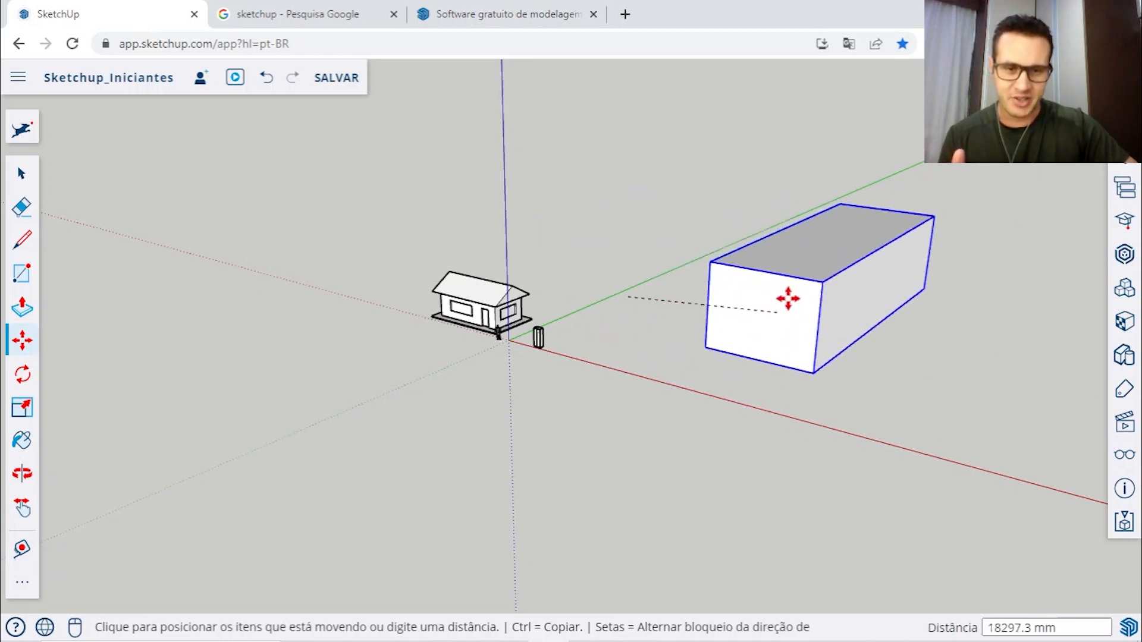
scroll(765, 315, "up", 2)
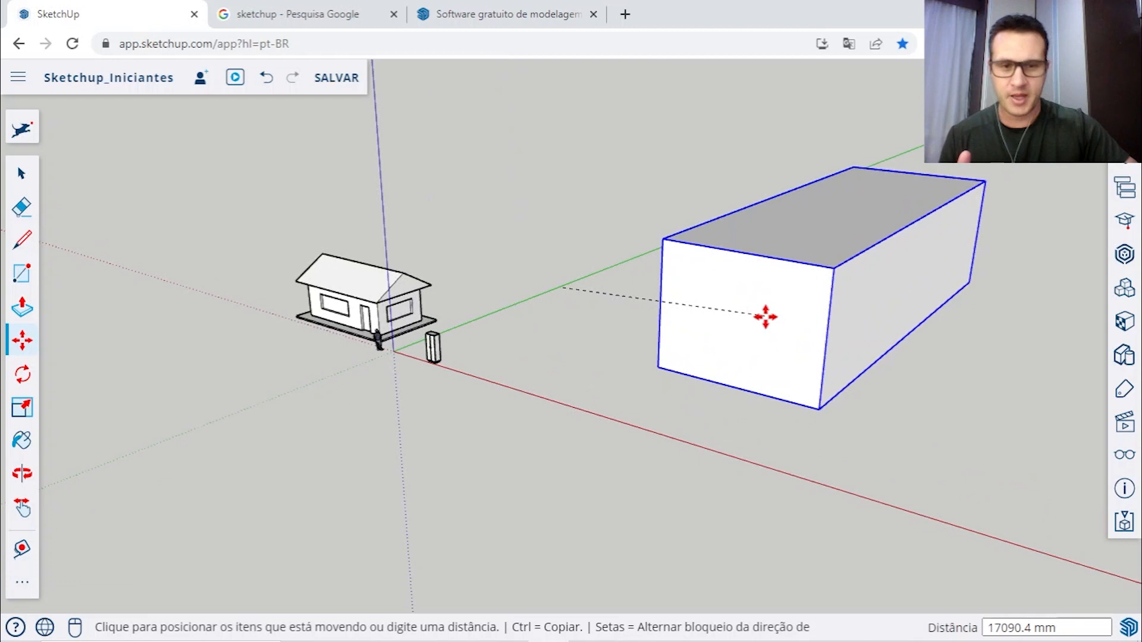
scroll(766, 316, "down", 1)
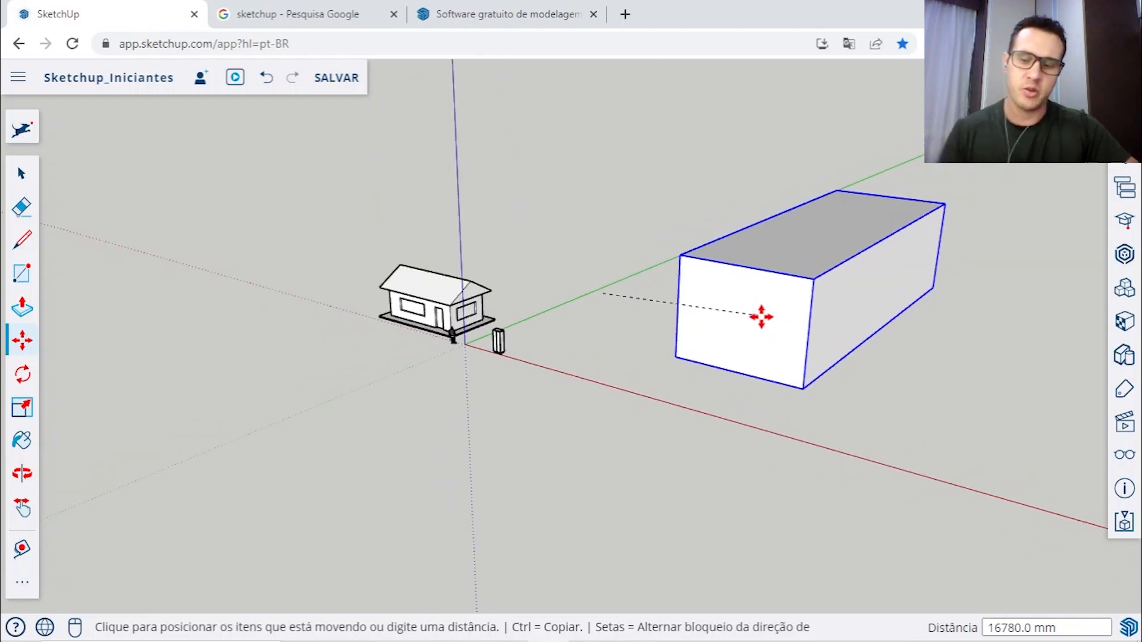
key("Escape")
key("space")
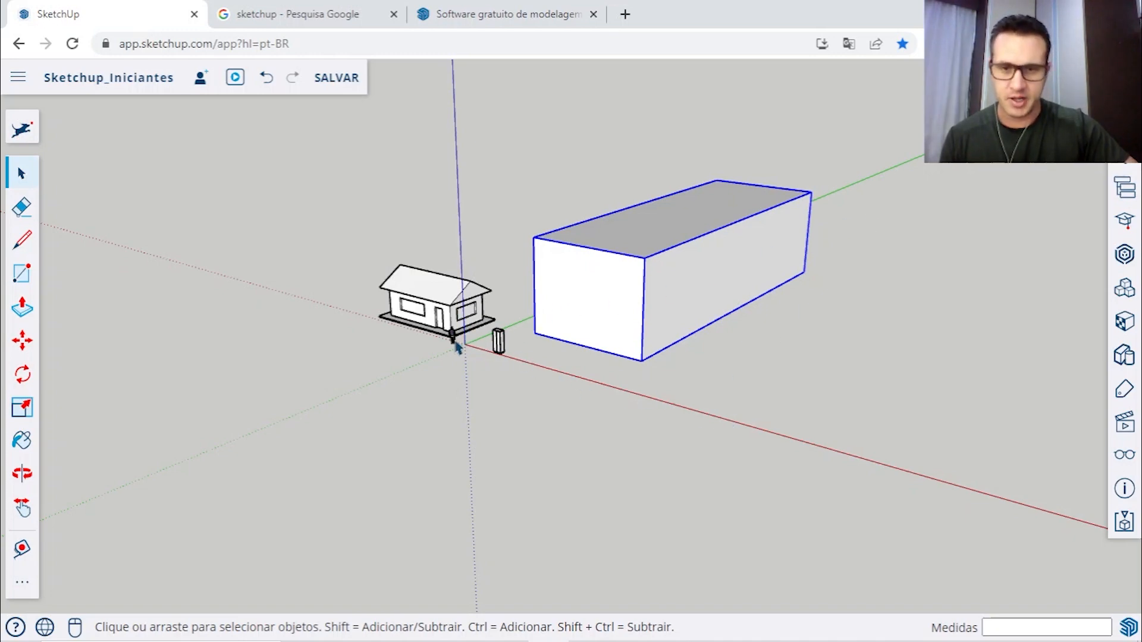
Step: Examine the axis origin beside the human figure and the wardrobe, and view the large box in relation to the coloured axes
scroll(458, 348, "up", 6)
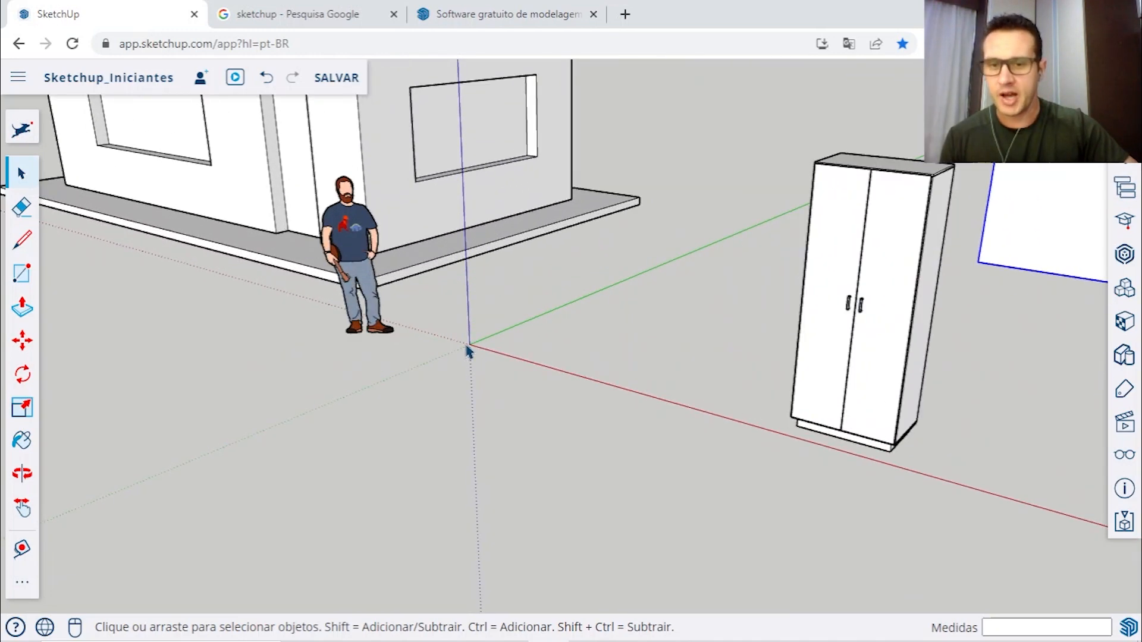
scroll(467, 351, "up", 3)
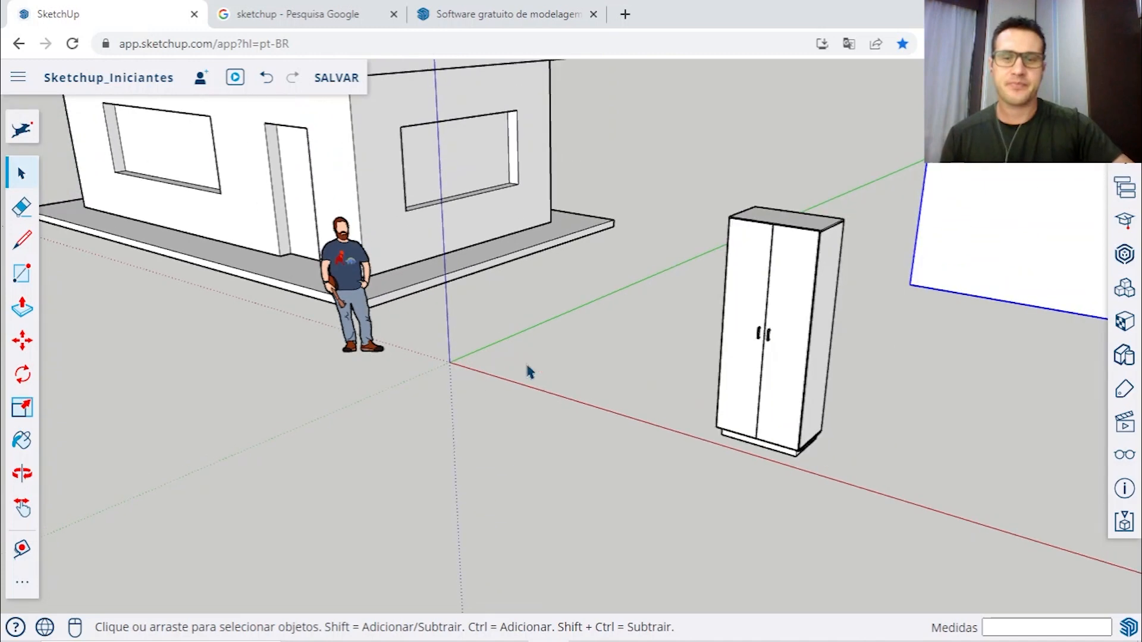
scroll(528, 372, "down", 3)
key("o")
left_click_drag(783, 403, 499, 367)
key("space")
scroll(751, 369, "down", 3)
key("o")
left_click_drag(751, 370, 704, 357)
key("space")
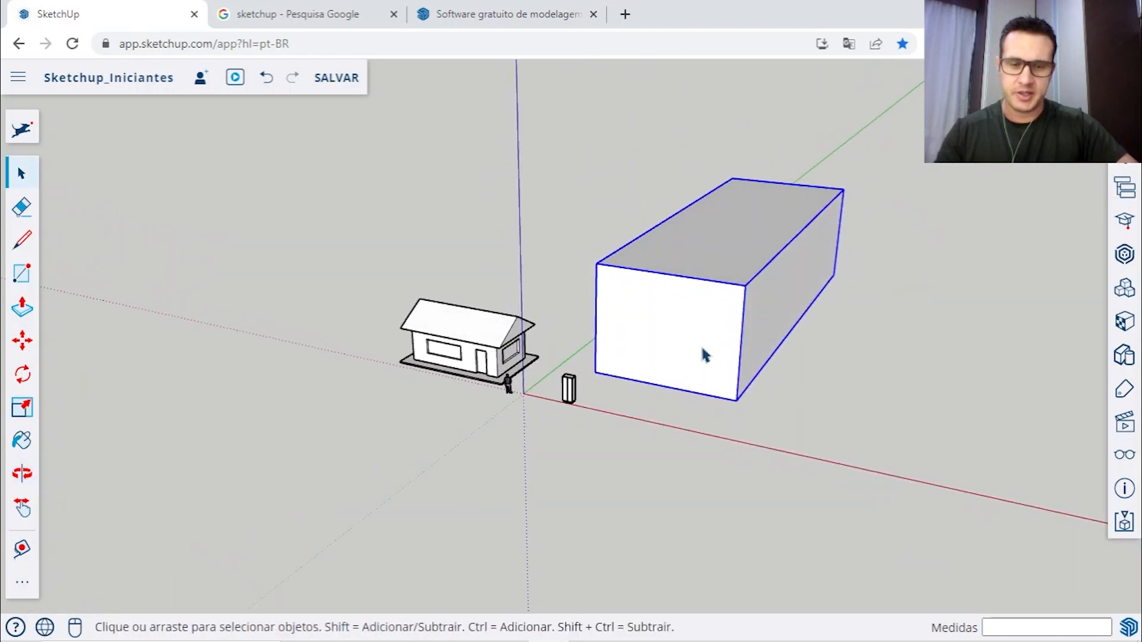
scroll(702, 336, "up", 1)
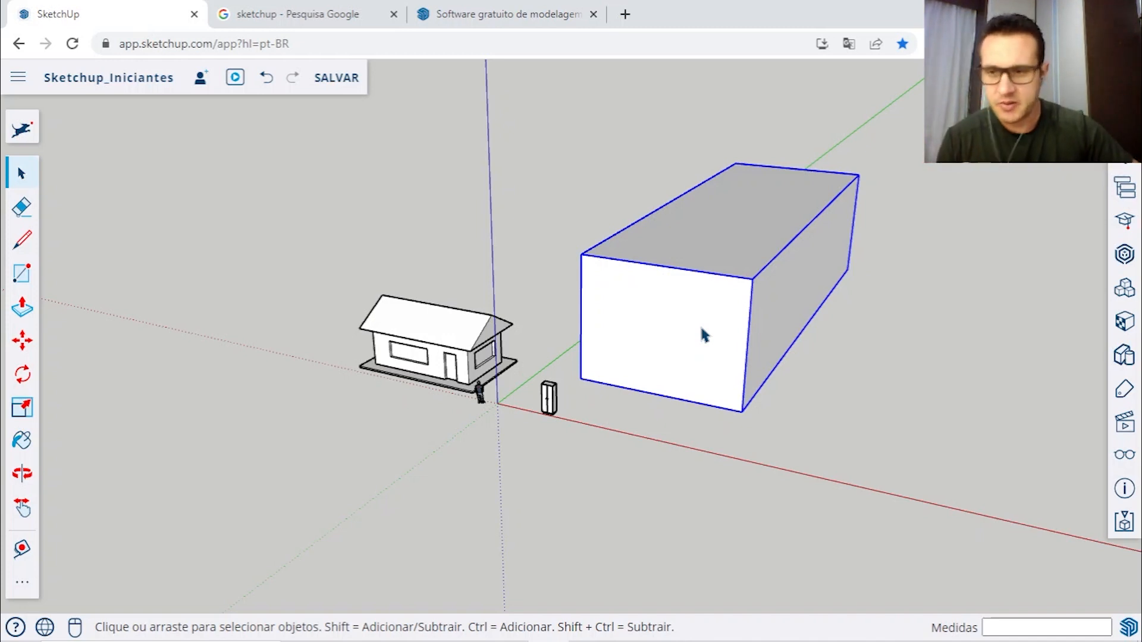
Step: Try to move the grouped large box back and forth with its direction locked to the red axis
left_click(21, 342)
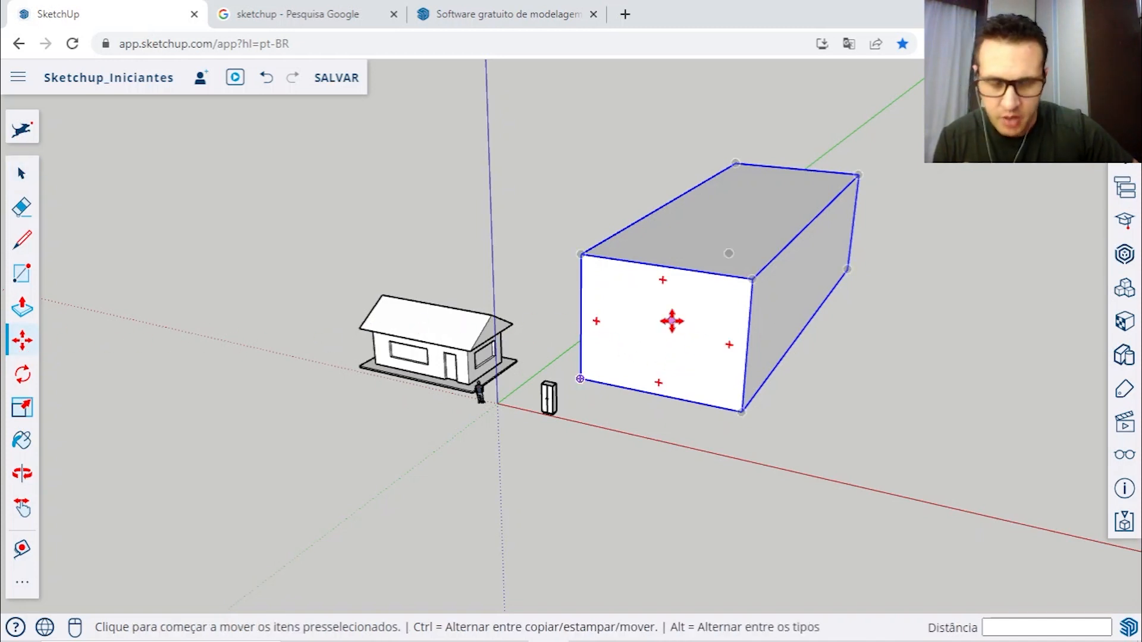
left_click(672, 321)
scroll(671, 321, "down", 5)
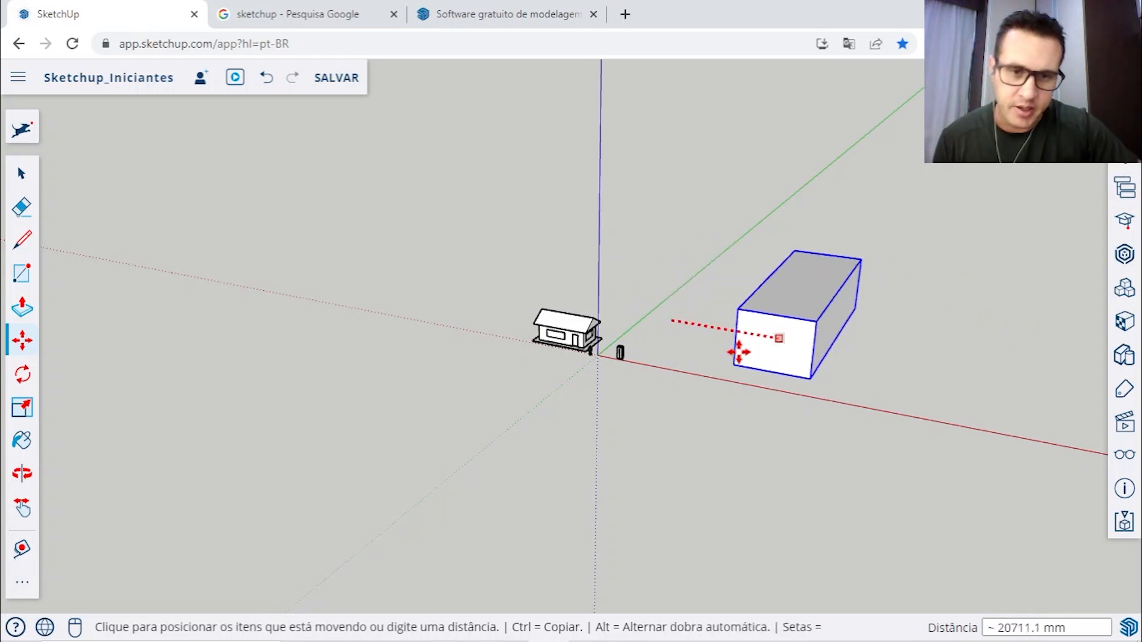
scroll(637, 315, "down", 4)
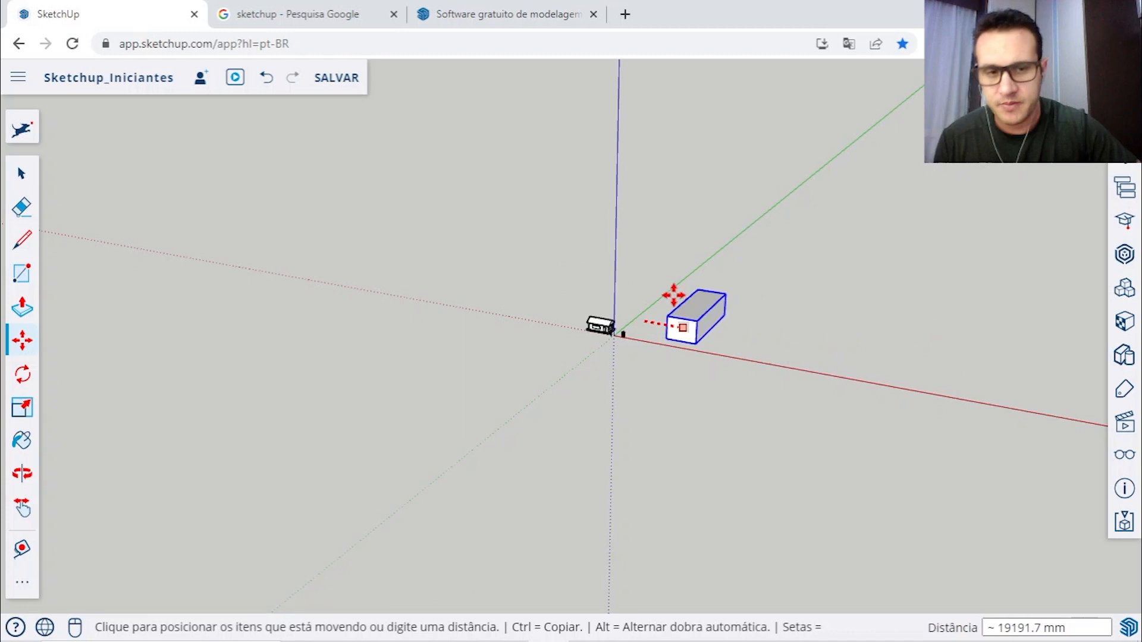
scroll(657, 331, "up", 2)
scroll(683, 322, "down", 5)
scroll(699, 311, "up", 3)
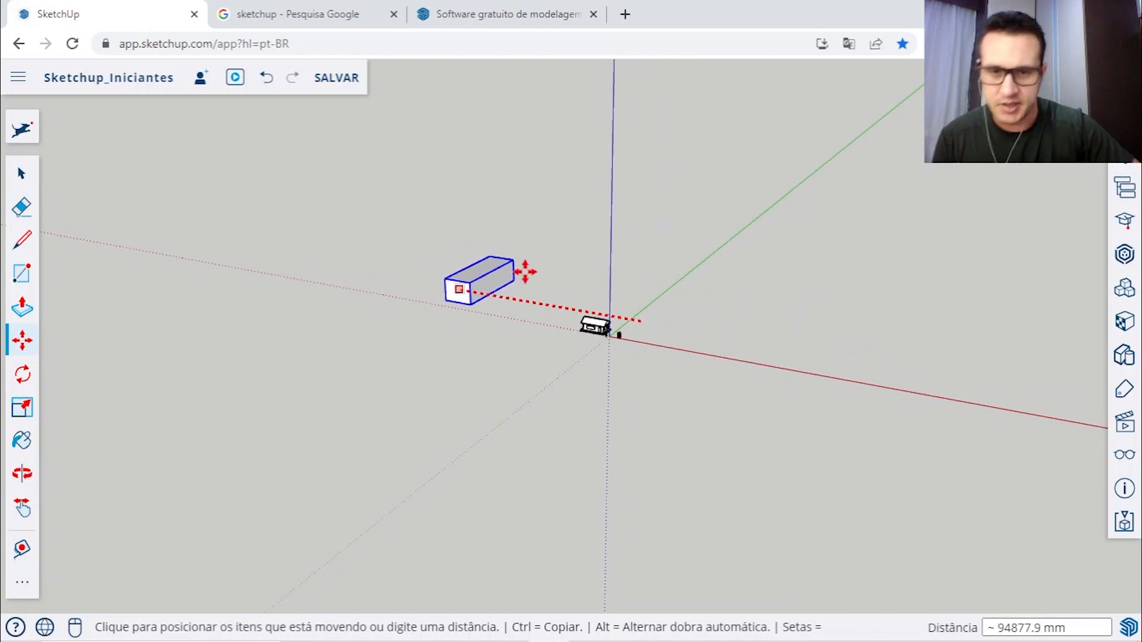
middle_click_drag(888, 228, 862, 157)
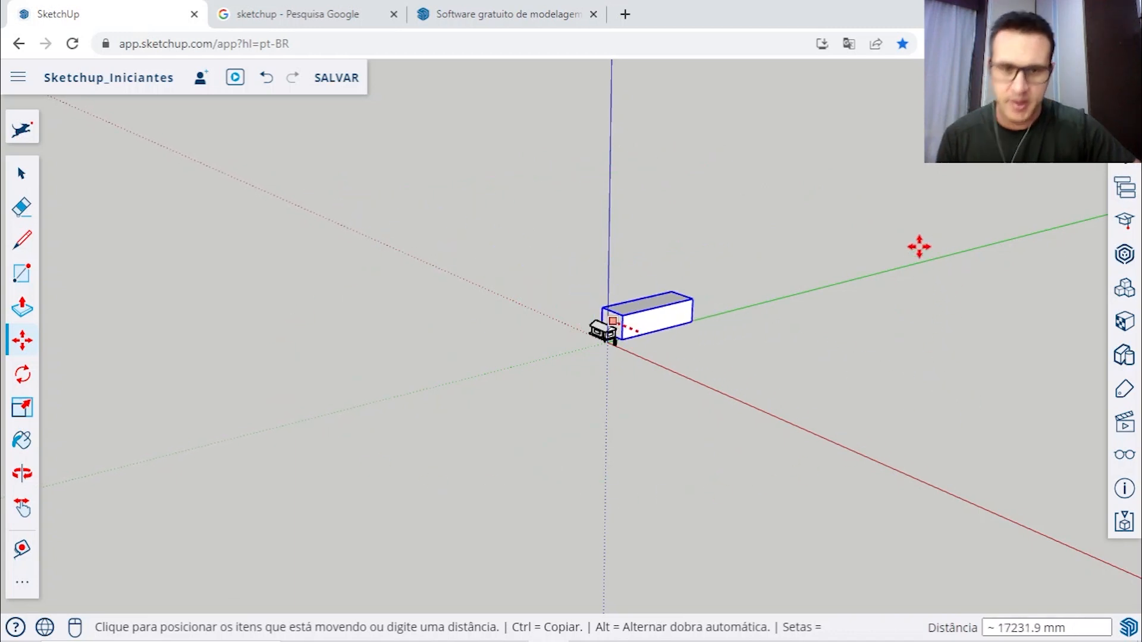
middle_click_drag(536, 397, 884, 339)
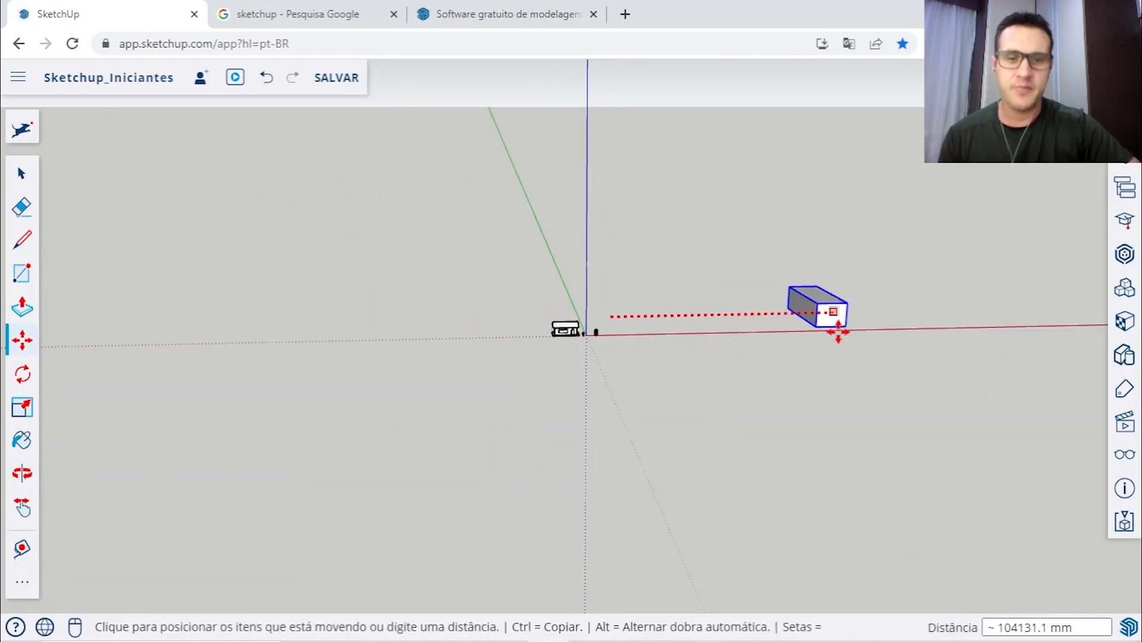
Step: Try to move the grouped large box along the green axis and vertically along the blue axis, and cancel the move
middle_click_drag(708, 334, 672, 344)
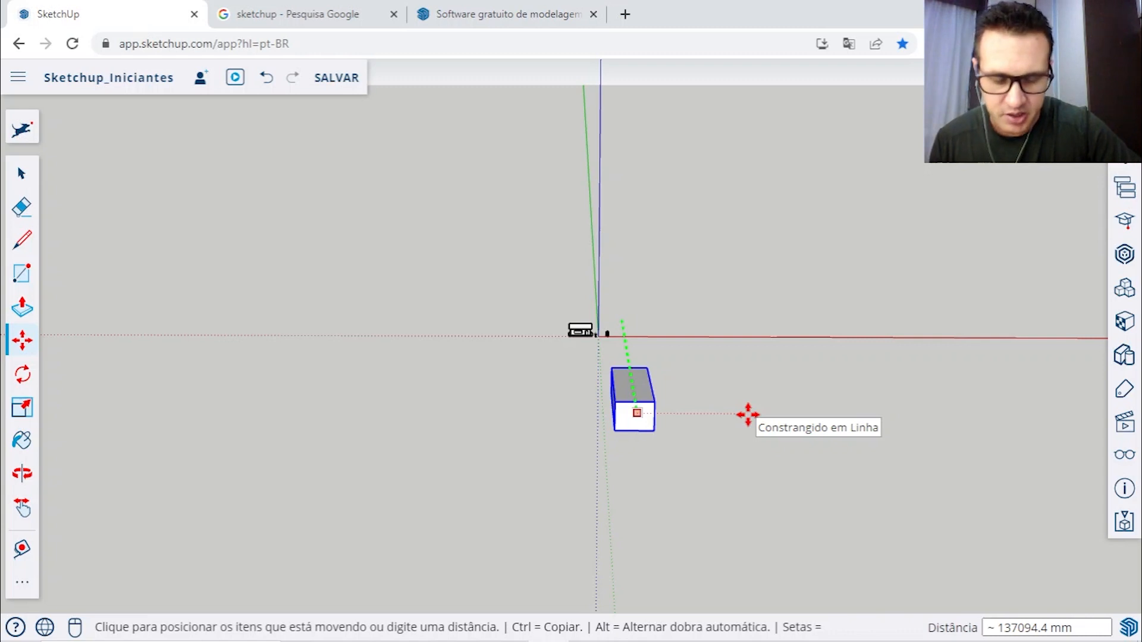
key("Up")
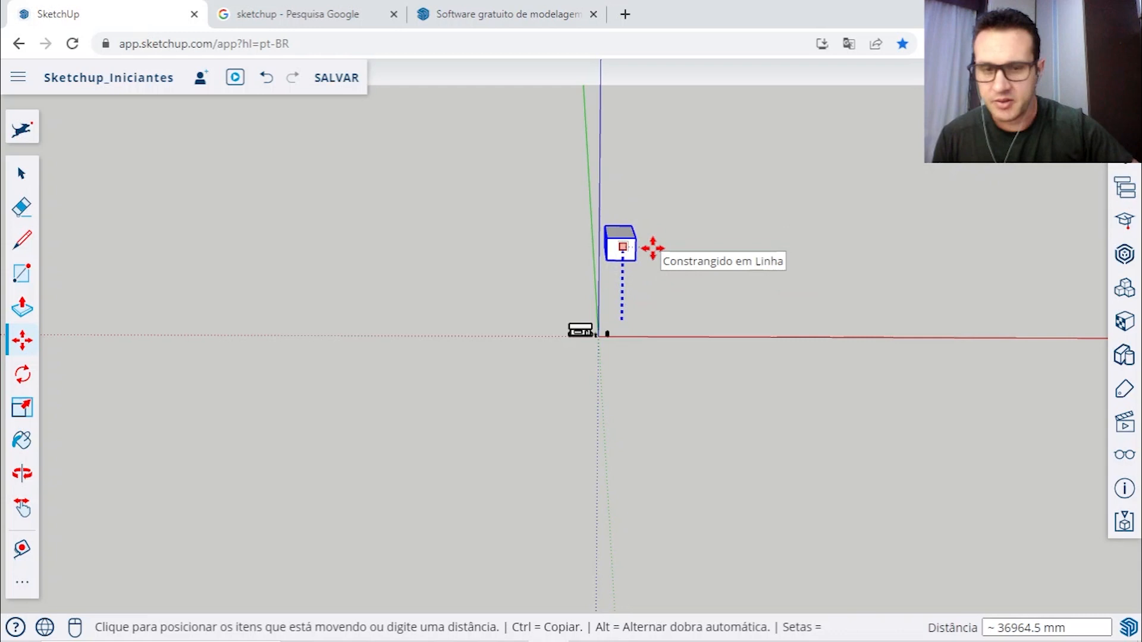
key("Escape")
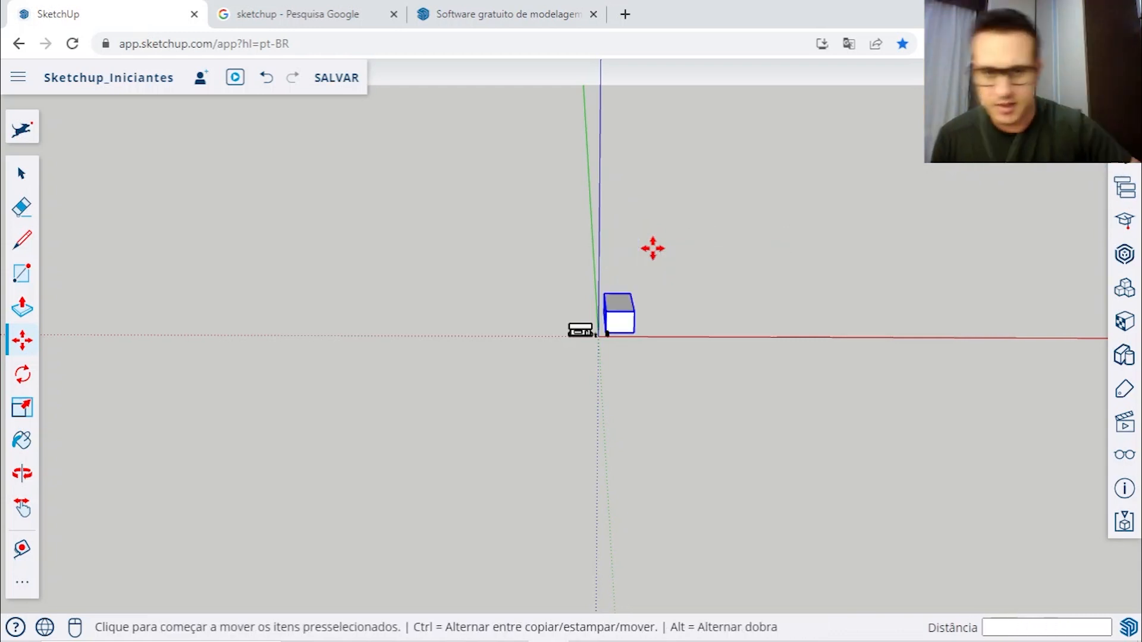
Step: Move the grouped large box freely, without an axis lock, far from the origin and inspect its position from another angle
left_click(617, 316)
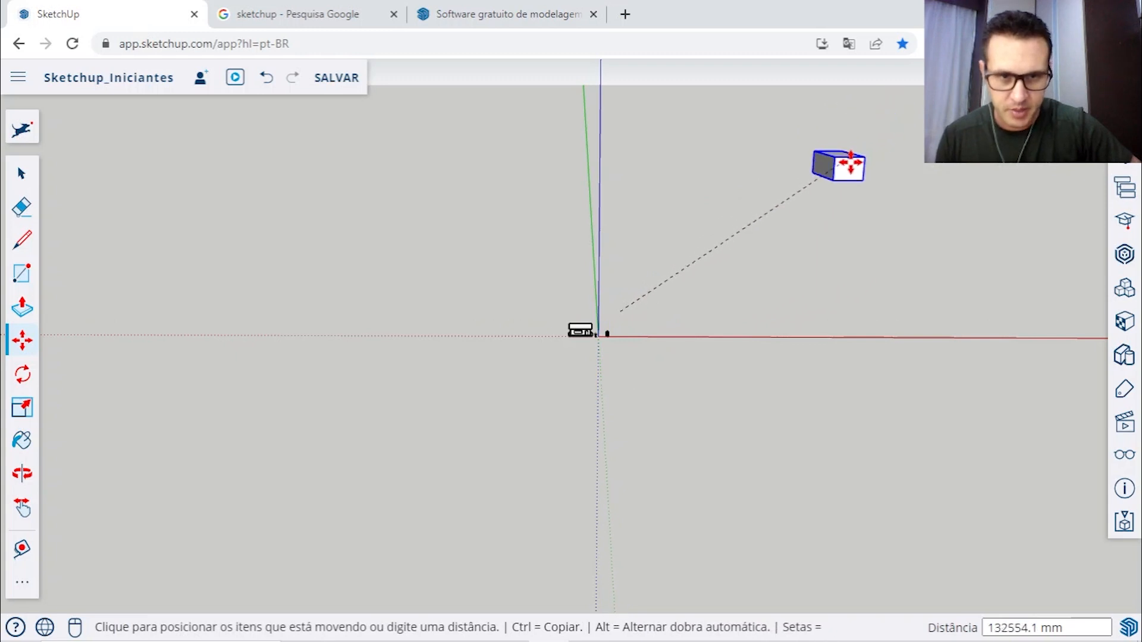
scroll(849, 169, "down", 3)
middle_click_drag(849, 176, 696, 402)
middle_click_drag(871, 360, 197, 415, "shift")
scroll(833, 168, "down", 3)
key("space")
middle_click_drag(711, 222, 825, 244)
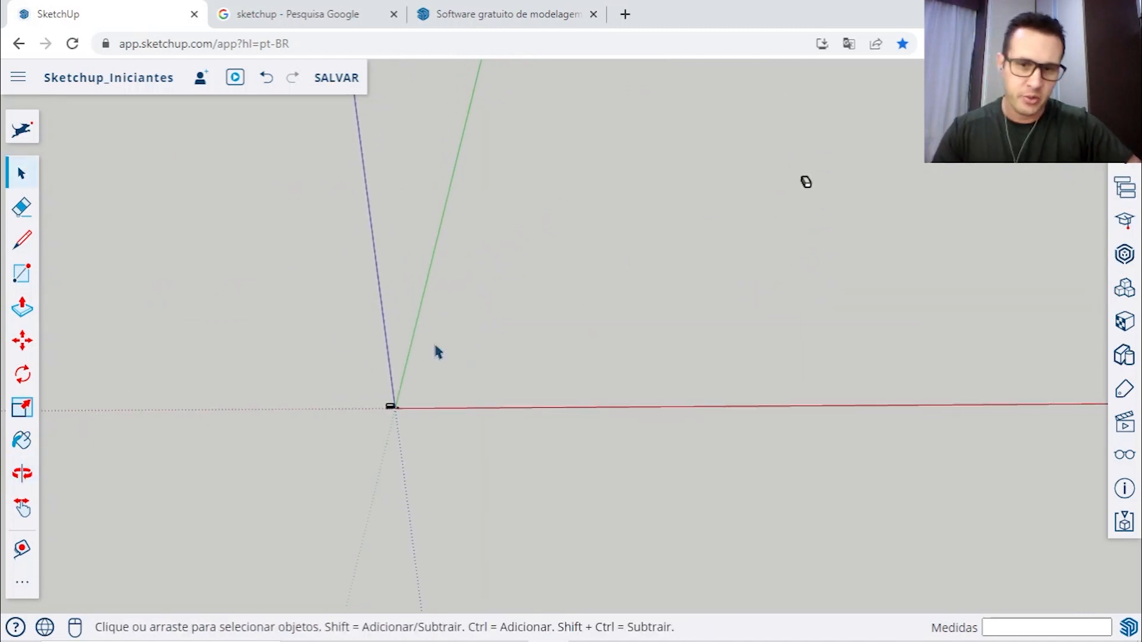
middle_click_drag(680, 326, 560, 318)
middle_click_drag(522, 369, 560, 348)
Step: Undo the free move of the grouped large box and bring the box back into close view
left_click(266, 78)
scroll(408, 401, "up", 8)
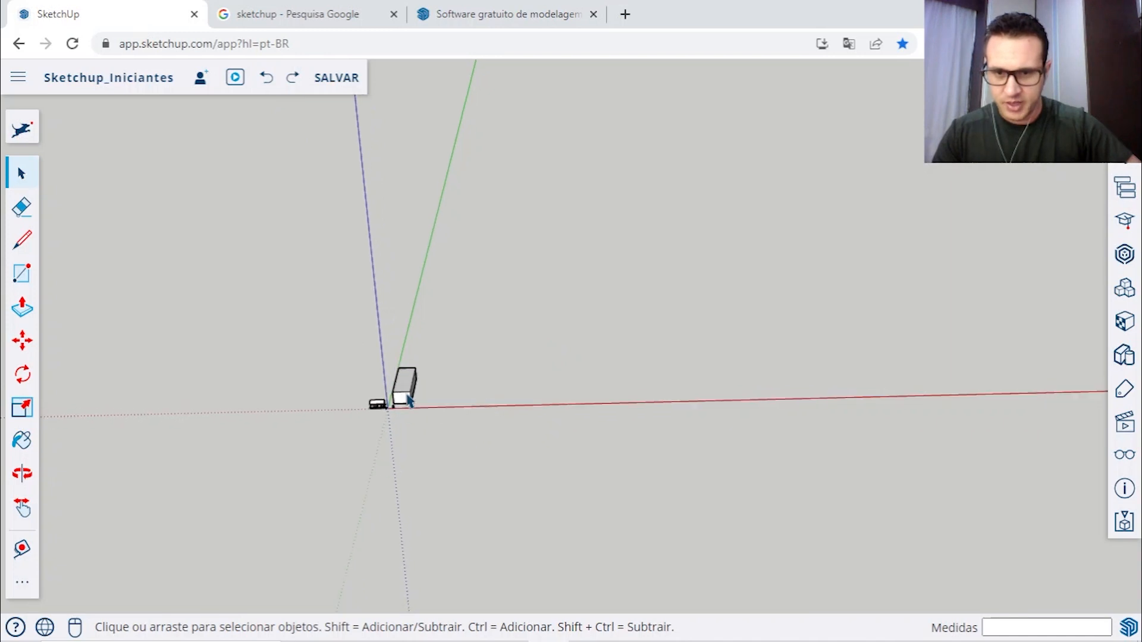
middle_click_drag(407, 400, 616, 370)
scroll(561, 371, "down", 3)
scroll(618, 363, "up", 3)
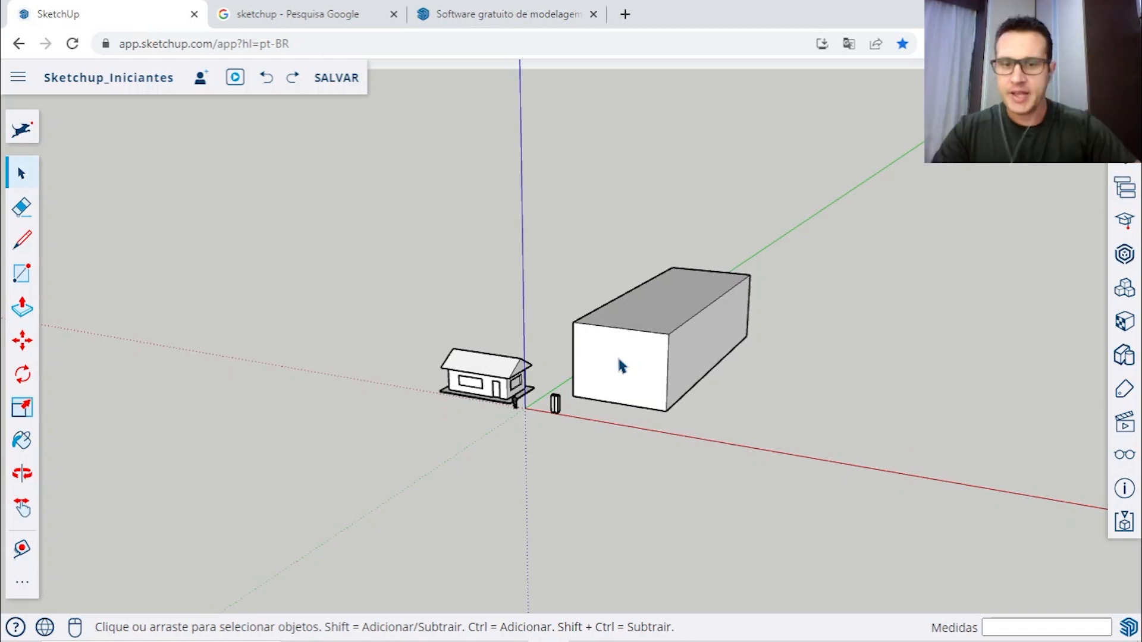
scroll(616, 355, "up", 5)
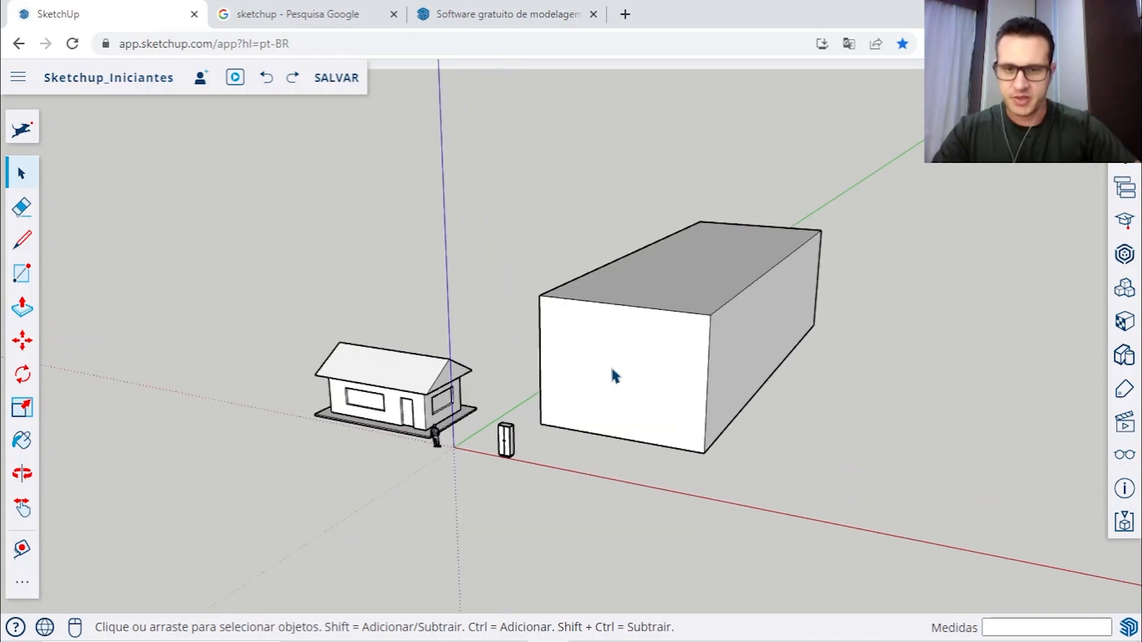
middle_click_drag(610, 365, 627, 360)
Step: Copy the grouped large box along the red axis from its upper front corner, leaving a gap beside the original
left_click(629, 327)
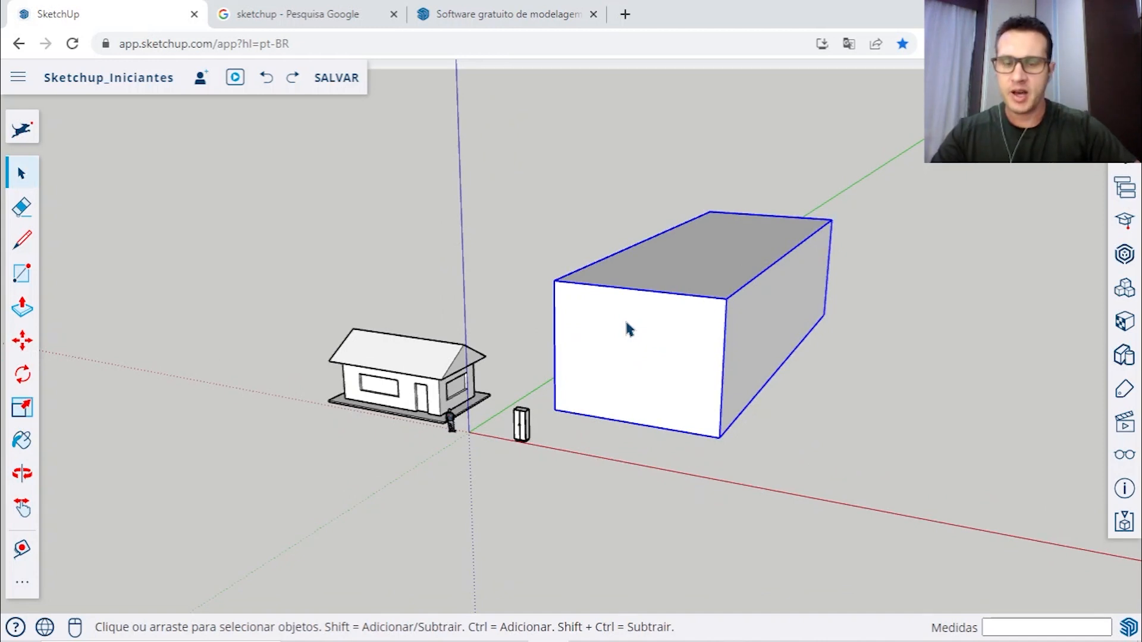
left_click(23, 342)
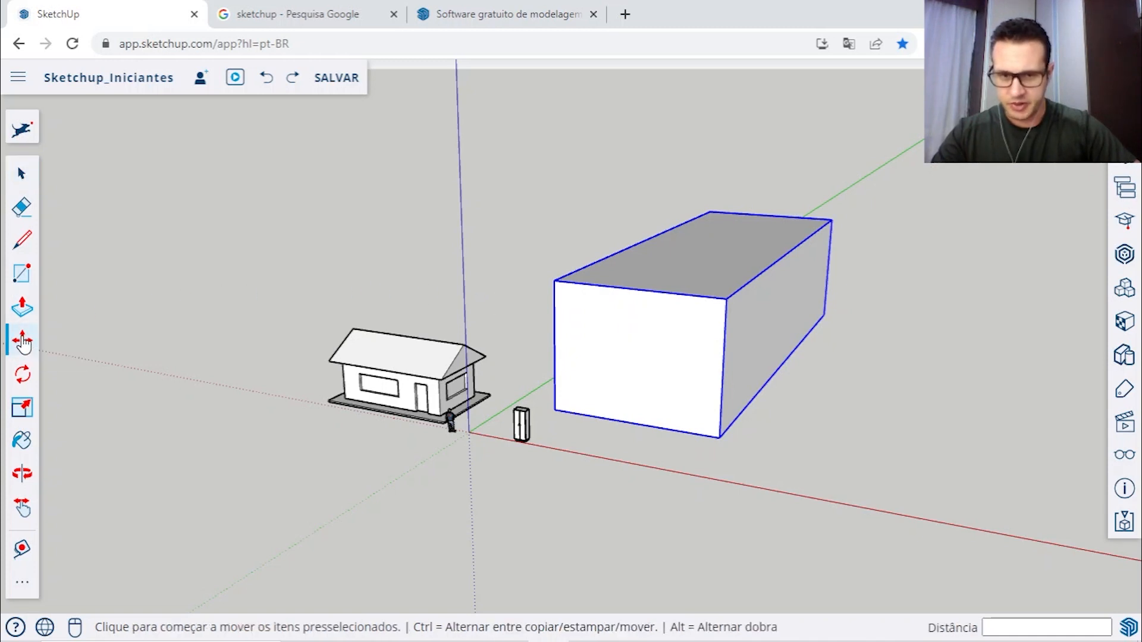
left_click(553, 279)
key("ctrl")
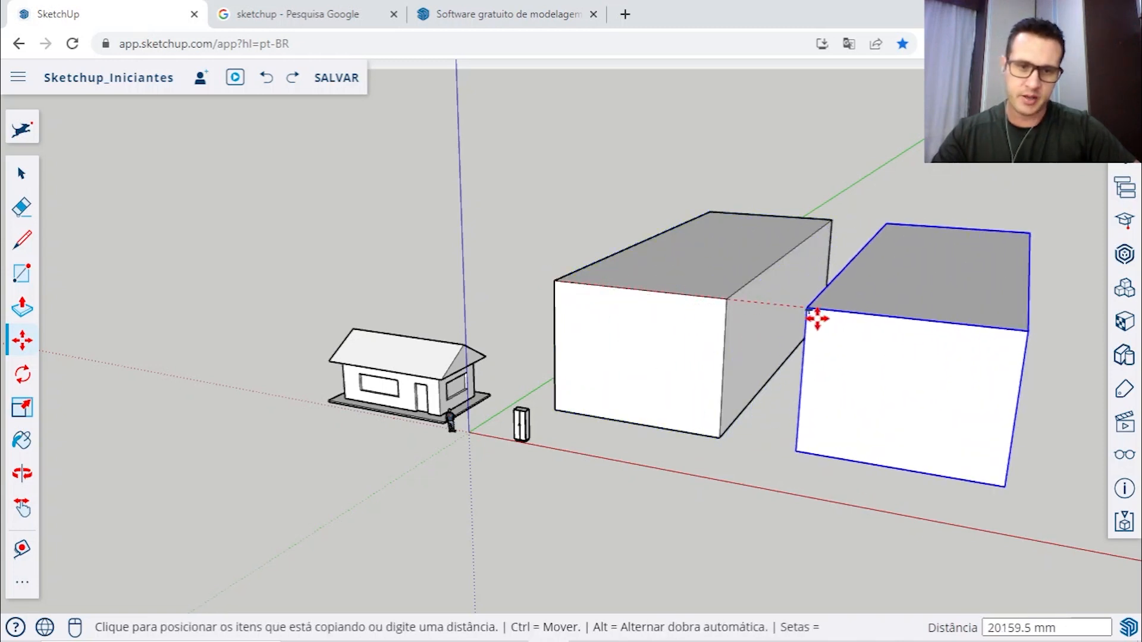
left_click(832, 314)
Step: Copy the second box about 26,750 mm along the red axis from its upper front corner and multiply the copy with x20
scroll(841, 318, "down", 4)
middle_click_drag(940, 355, 1014, 347, "shift")
scroll(756, 317, "up", 2)
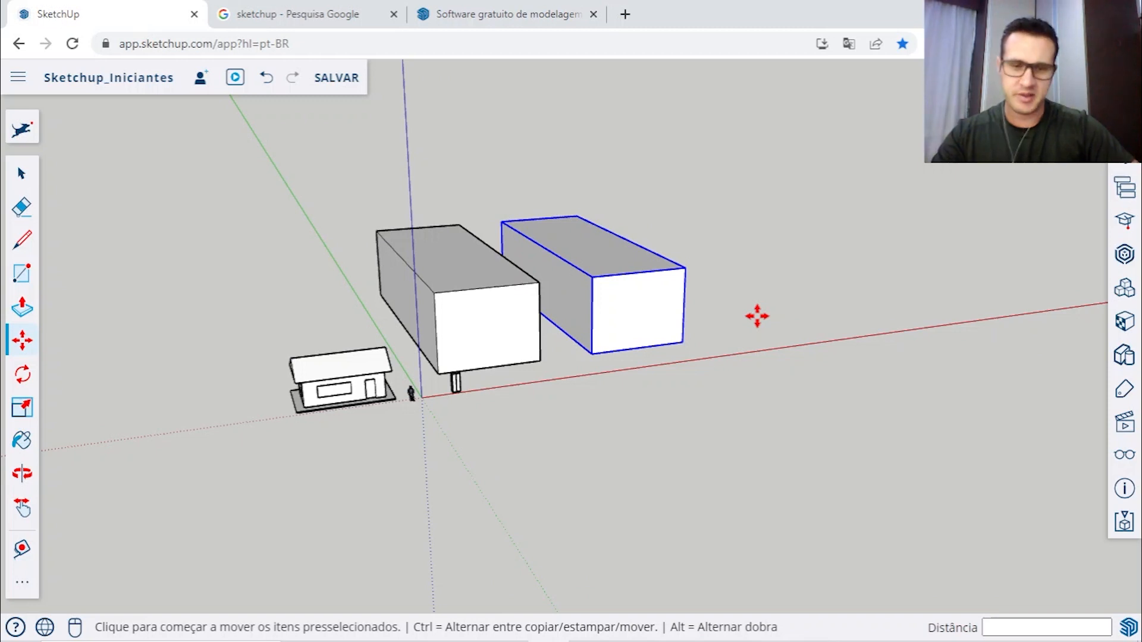
scroll(591, 298, "up", 3)
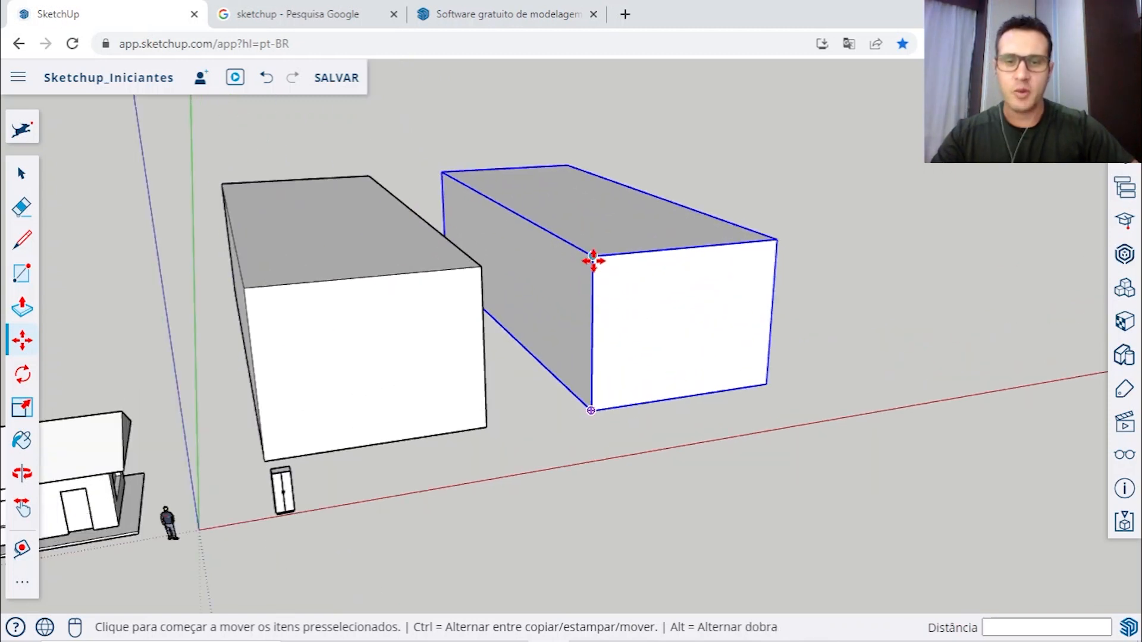
key("ctrl")
left_click(593, 257)
scroll(596, 262, "down", 3)
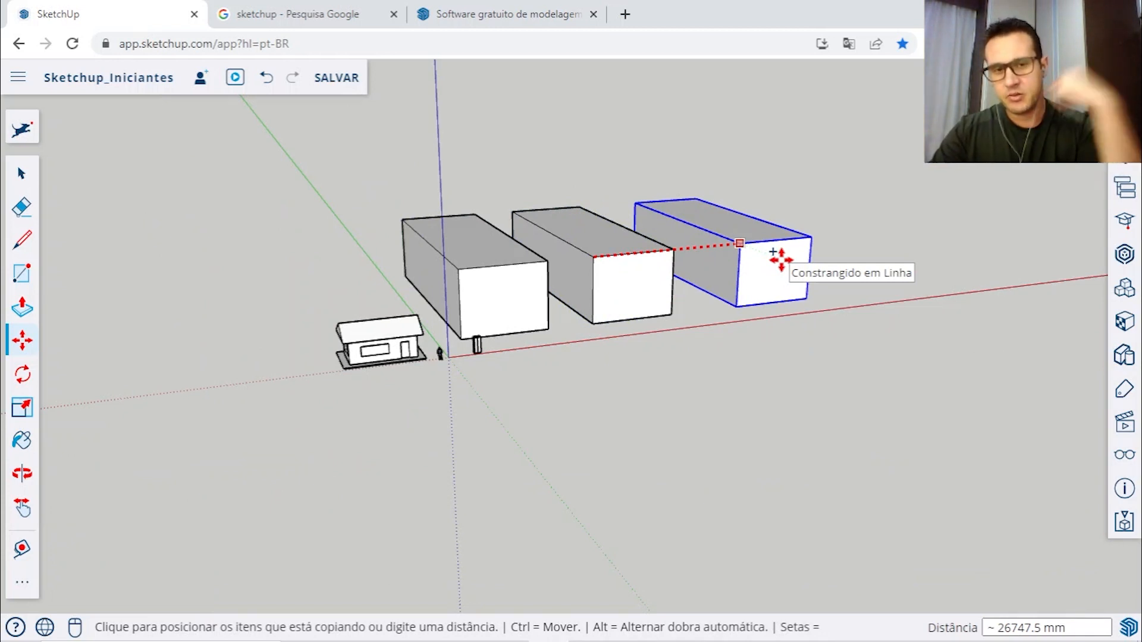
type("x")
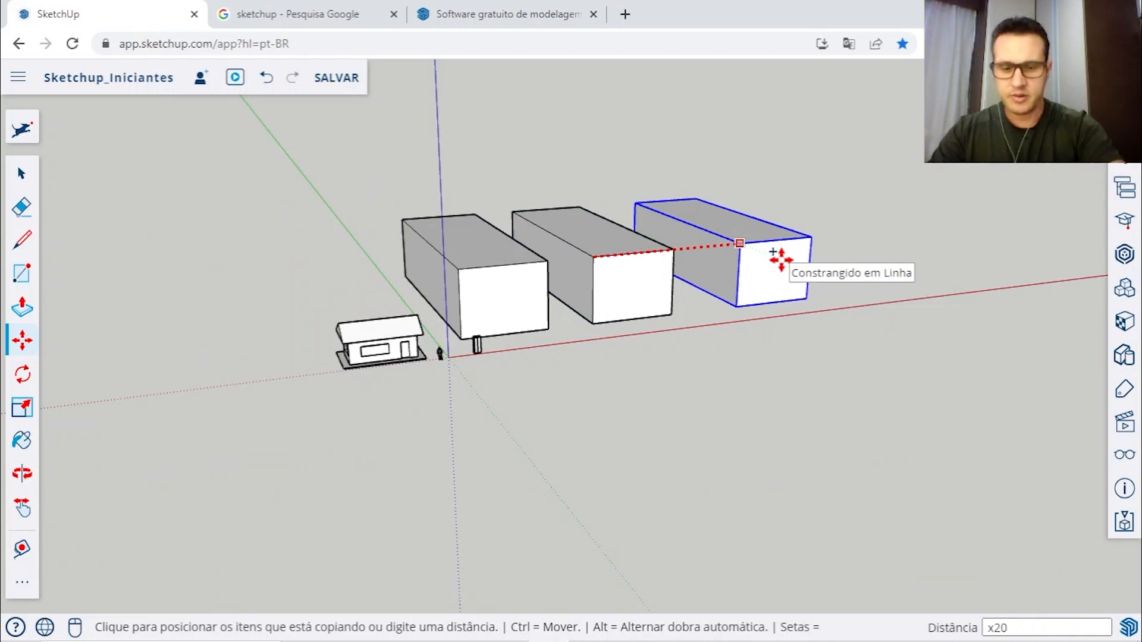
type("20")
key("Return")
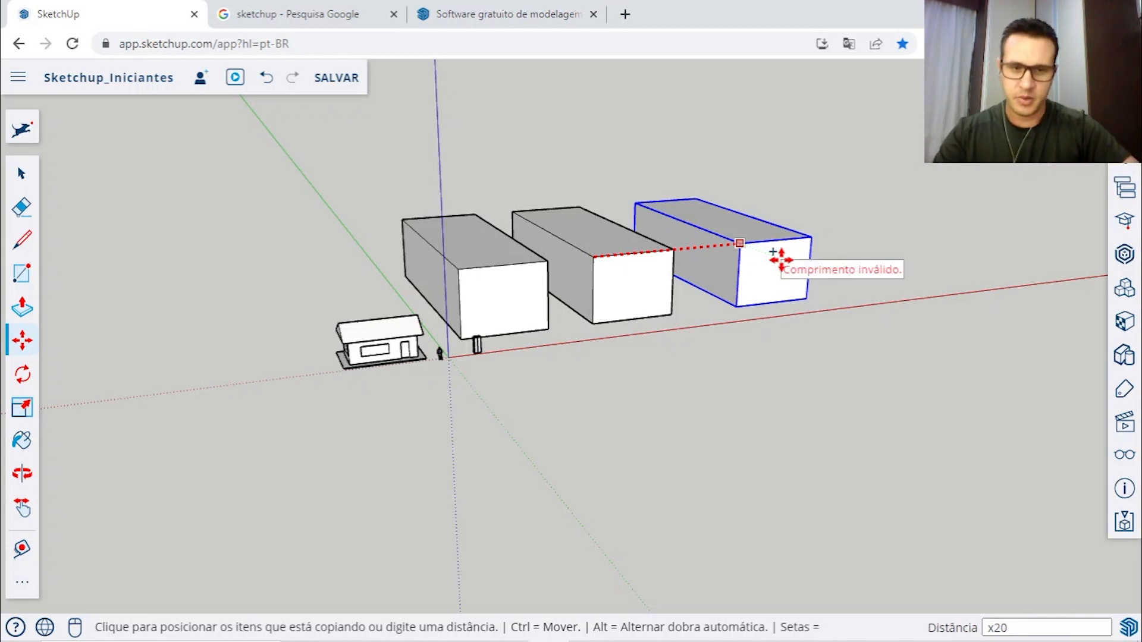
type("x20")
key("Return")
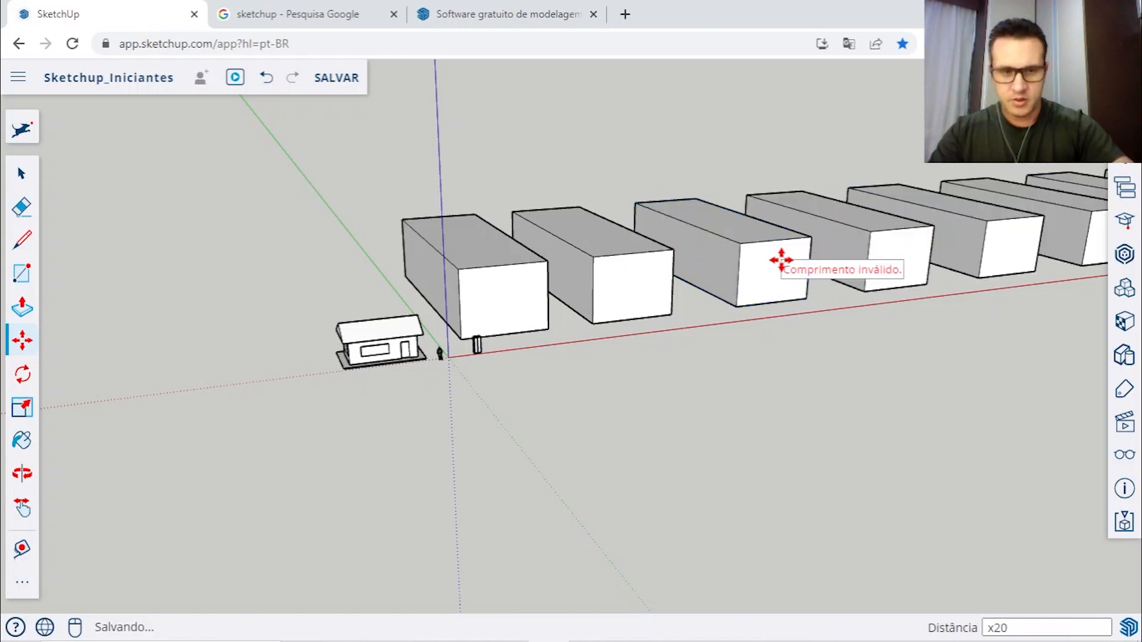
key("space")
Step: Examine the whole row of repeated boxes along the red axis from different angles and distances
scroll(781, 261, "down", 6)
middle_click_drag(782, 261, 734, 267, "shift")
scroll(550, 271, "up", 5)
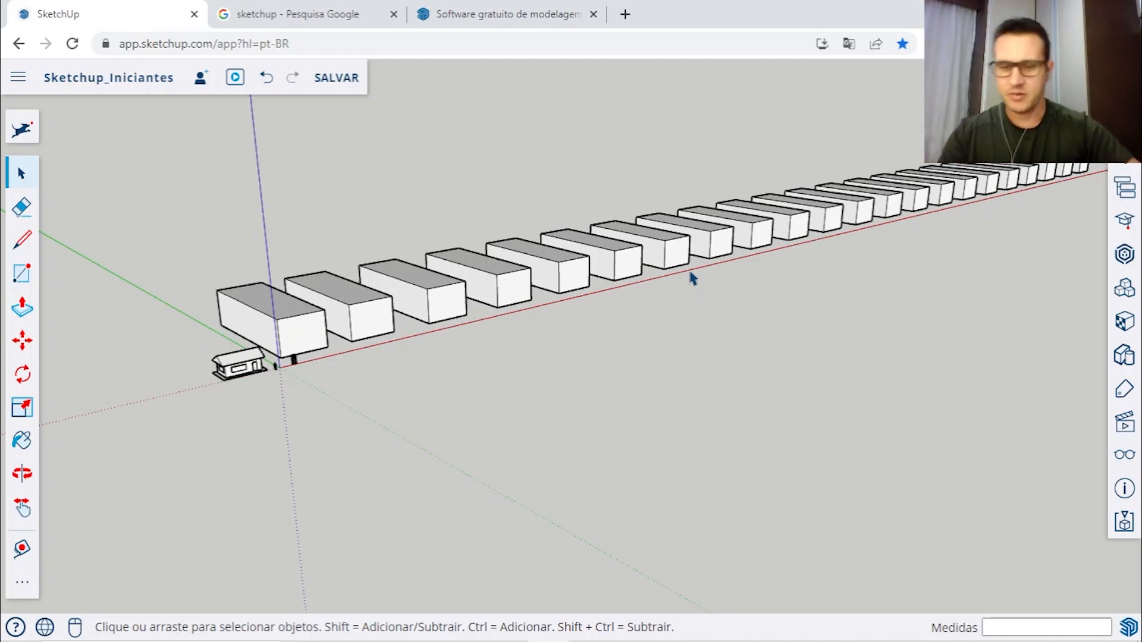
scroll(713, 276, "down", 4)
middle_click_drag(743, 277, 609, 303)
scroll(523, 295, "up", 4)
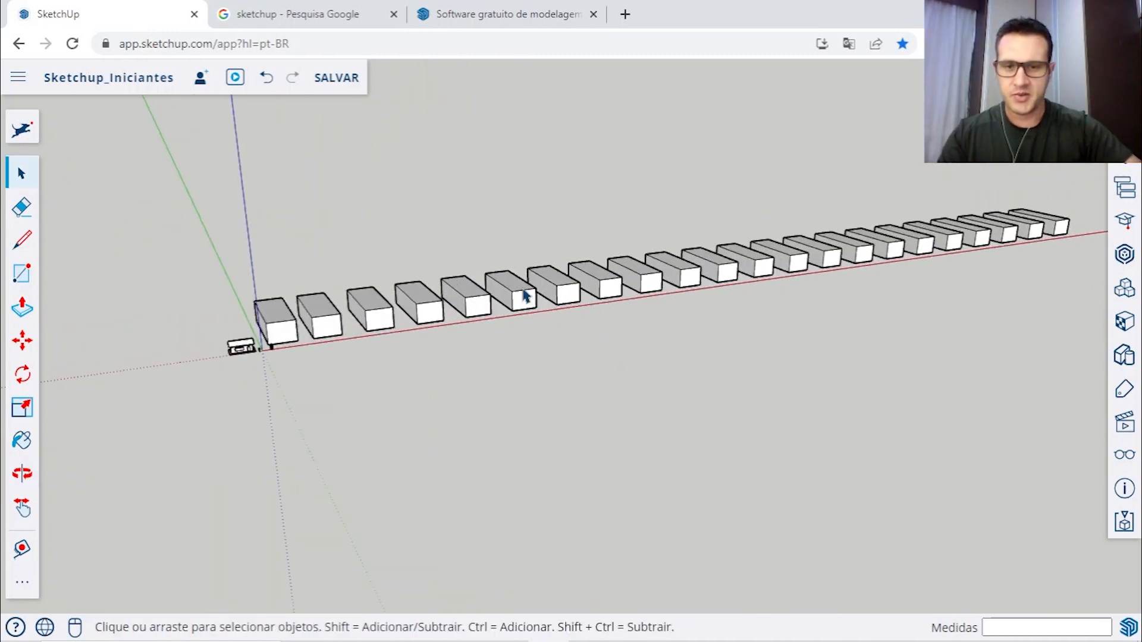
Step: Undo the multiplied boxes and the first copy so that only the original large box is kept, and frame it
left_click(266, 79)
left_click(266, 79)
scroll(235, 339, "up", 3)
middle_click_drag(234, 339, 425, 307)
scroll(425, 307, "up", 2)
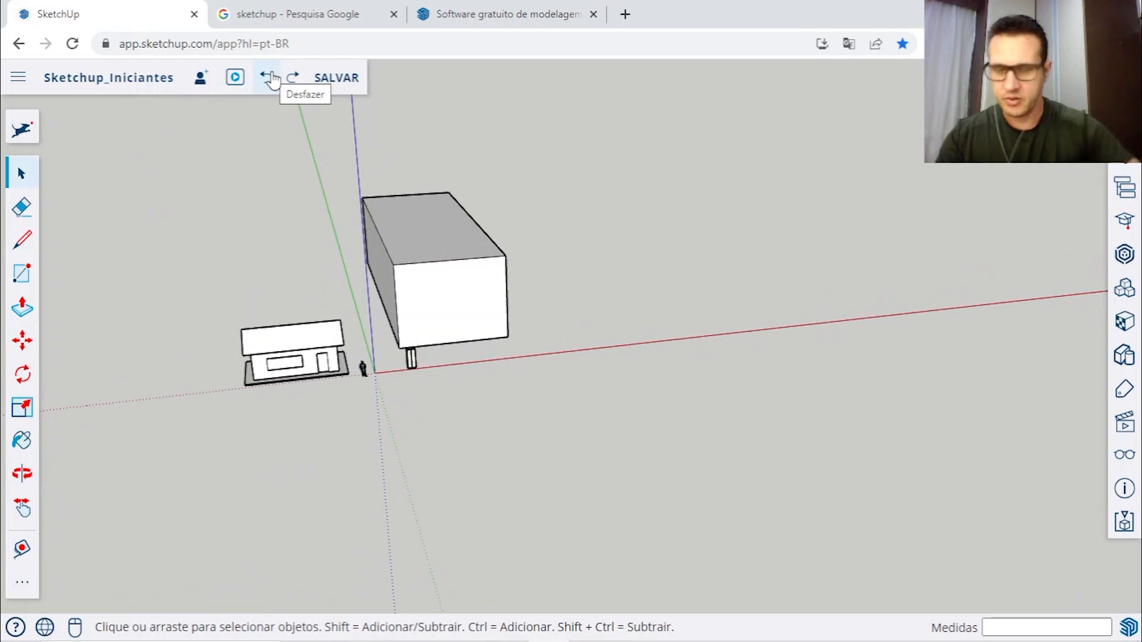
Step: Examine the house, the cabinet and the large box from different angles and distances
middle_click_drag(559, 269, 454, 289)
scroll(543, 294, "up", 4)
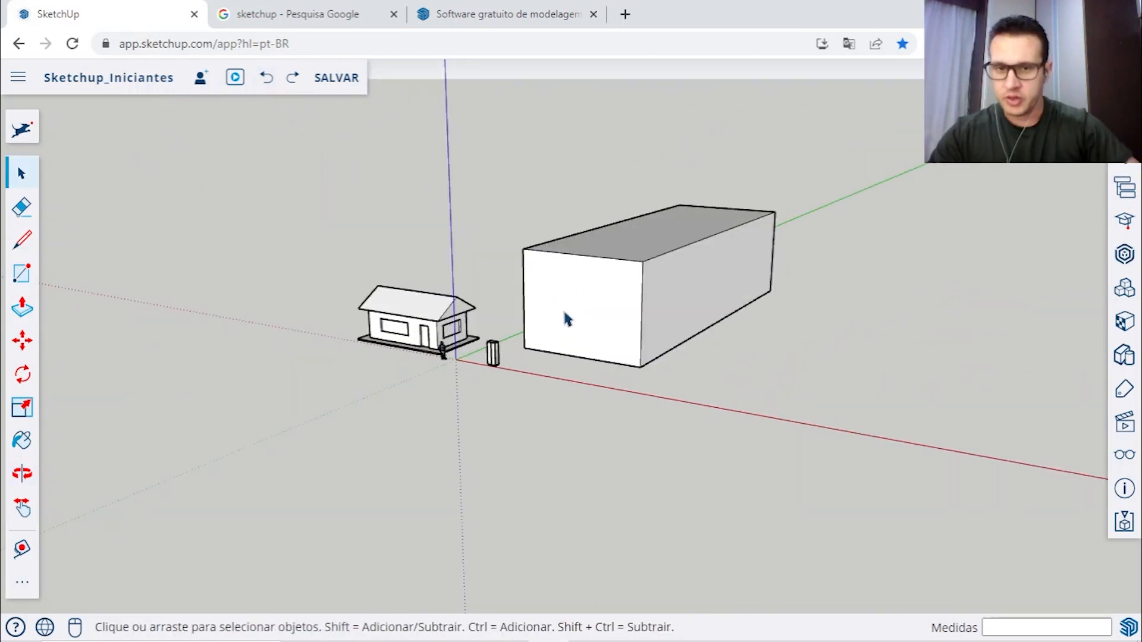
scroll(561, 308, "up", 2)
middle_click_drag(558, 311, 651, 311)
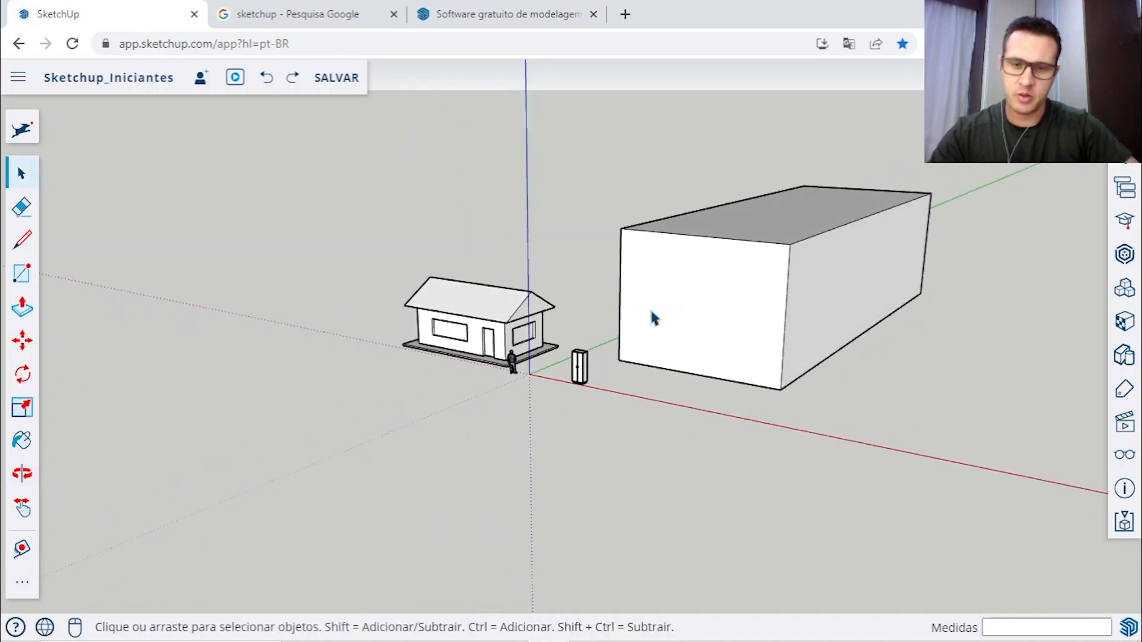
scroll(479, 339, "up", 5)
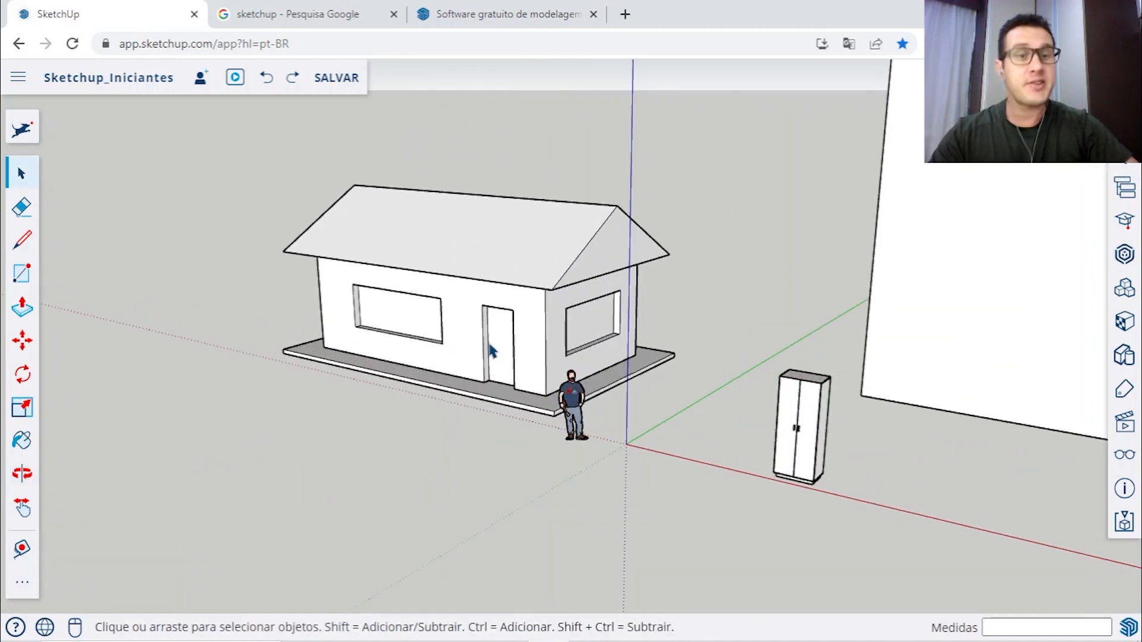
scroll(490, 346, "down", 4)
scroll(490, 346, "up", 2)
middle_click_drag(505, 347, 599, 325)
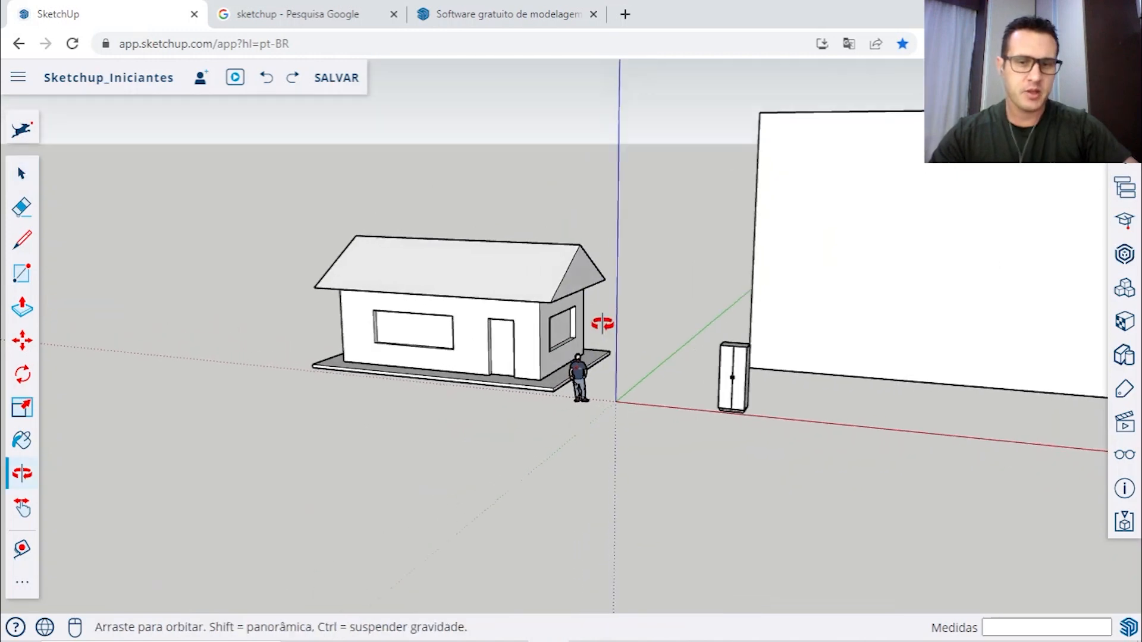
scroll(461, 308, "up", 2)
middle_click_drag(484, 352, 641, 291)
scroll(640, 292, "down", 5)
middle_click_drag(483, 309, 647, 337)
scroll(624, 305, "up", 2)
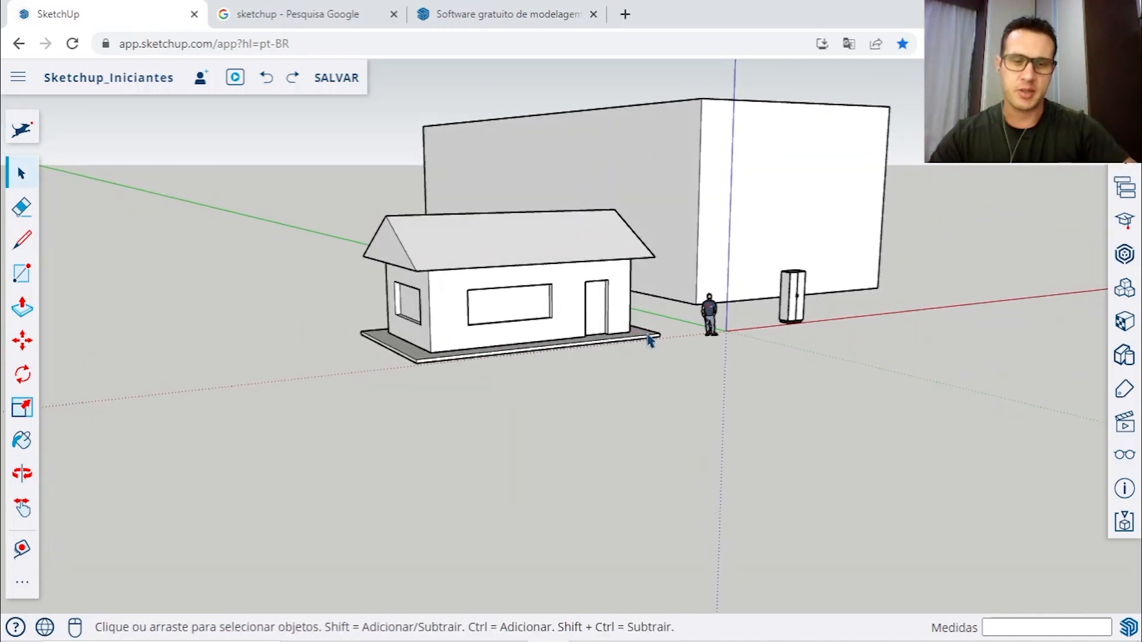
Step: Select the human figure standing between the house and the cabinet, in close view
scroll(720, 323, "up", 3)
left_click(707, 314)
scroll(706, 311, "up", 2)
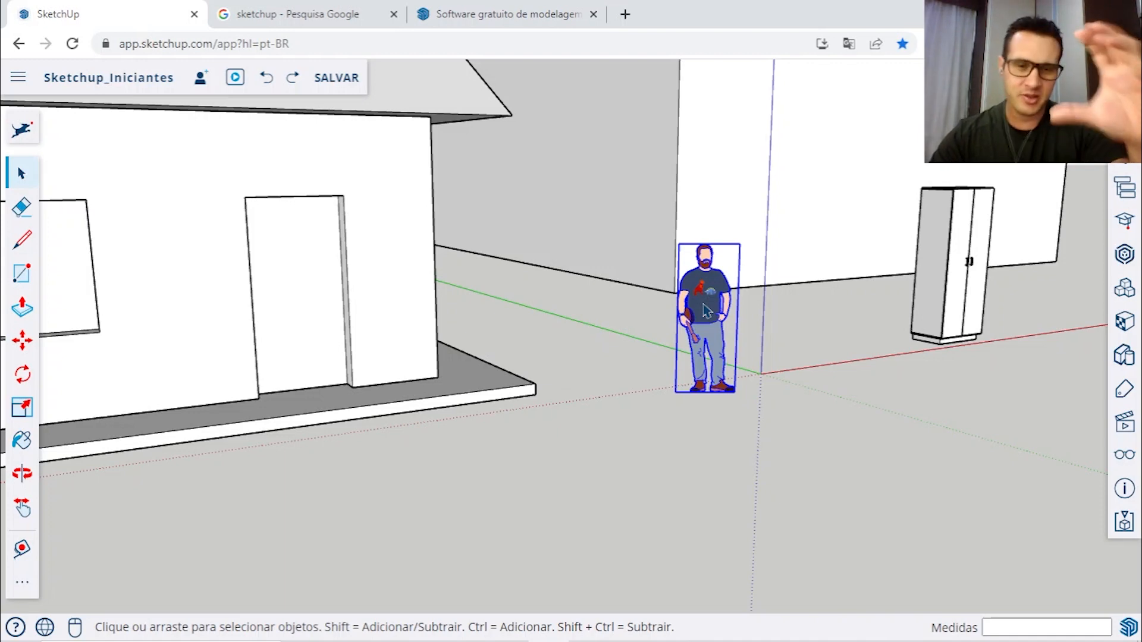
Step: Measure the human figure's height with the Tape Measure, from the red axis to the top of the head, without placing a guide
key("t")
middle_click_drag(951, 351, 657, 397)
scroll(657, 397, "up", 2)
left_click(652, 388)
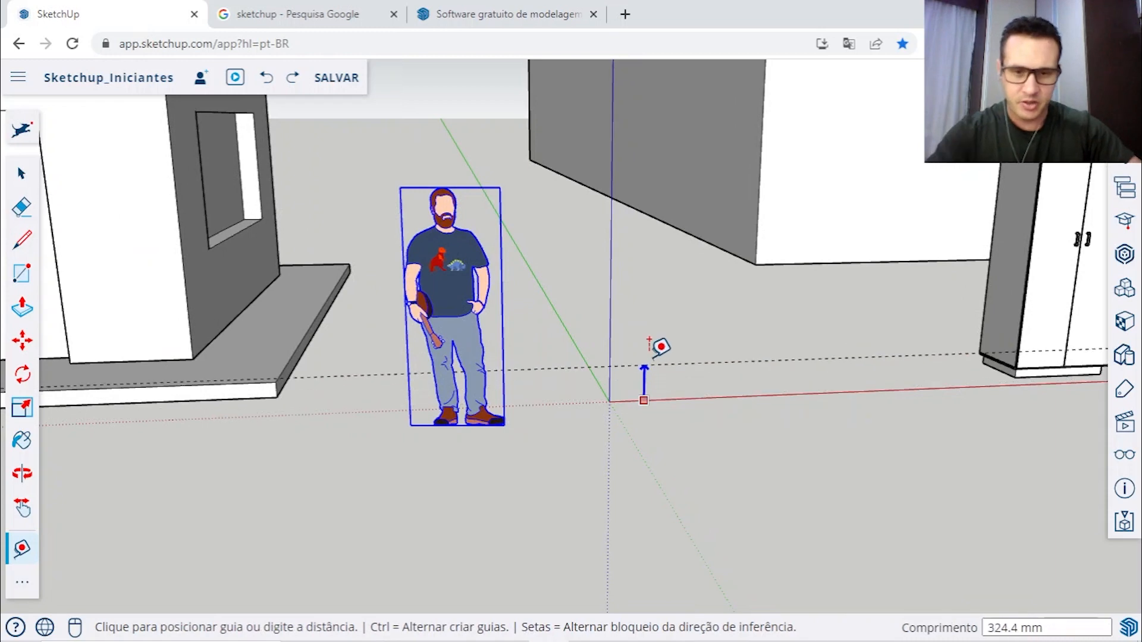
scroll(655, 349, "down", 4)
middle_click_drag(655, 270, 734, 278)
scroll(624, 273, "up", 3)
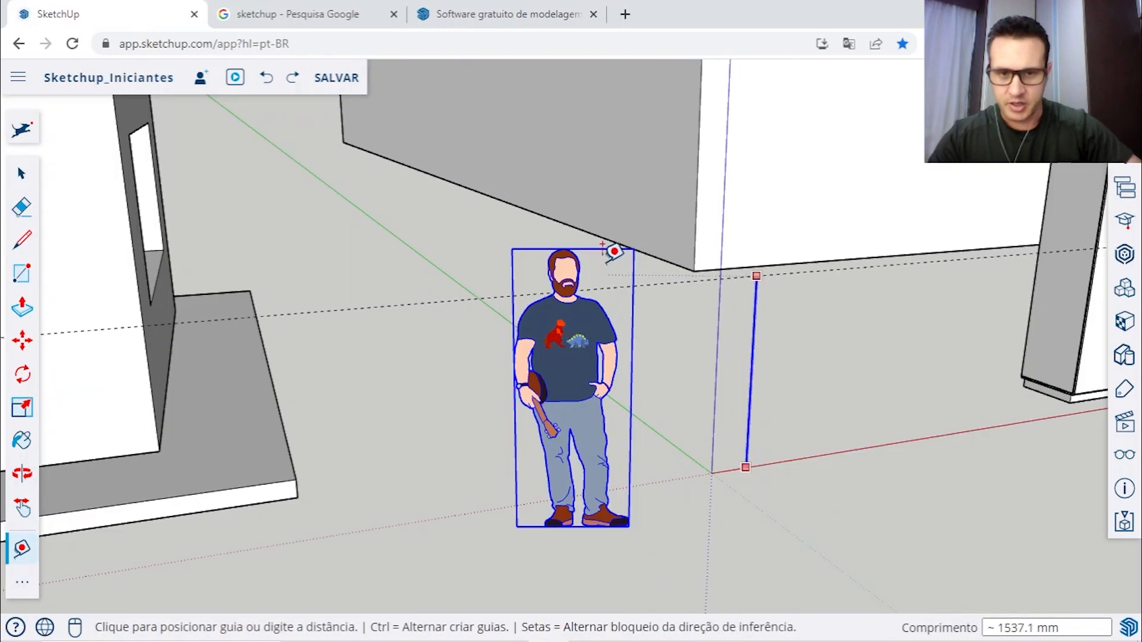
scroll(572, 241, "up", 3)
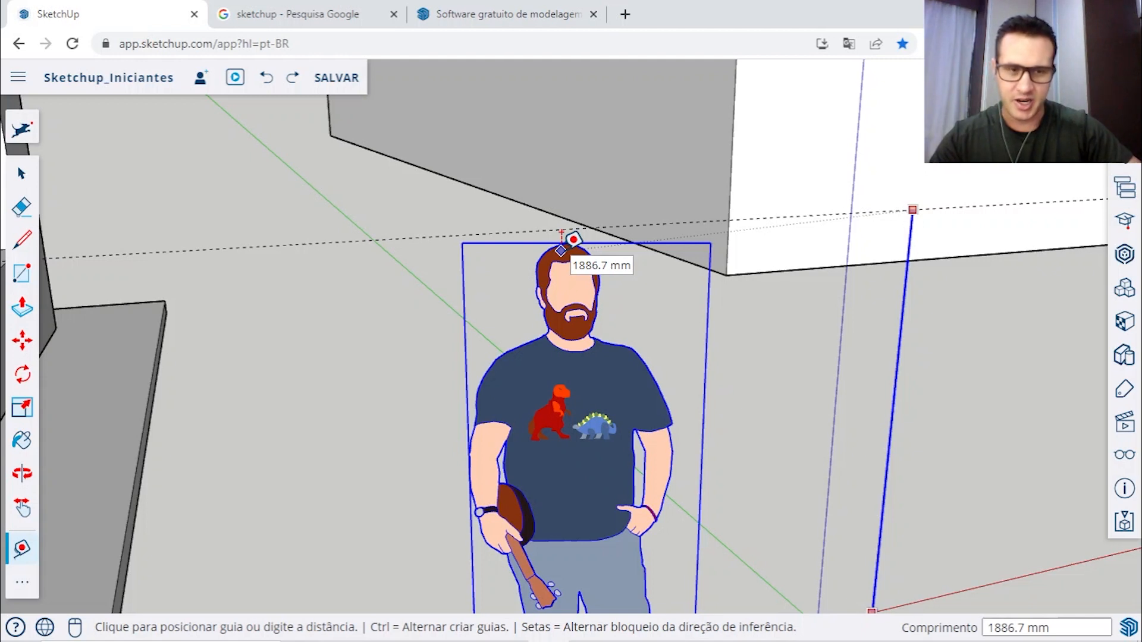
scroll(573, 239, "up", 2)
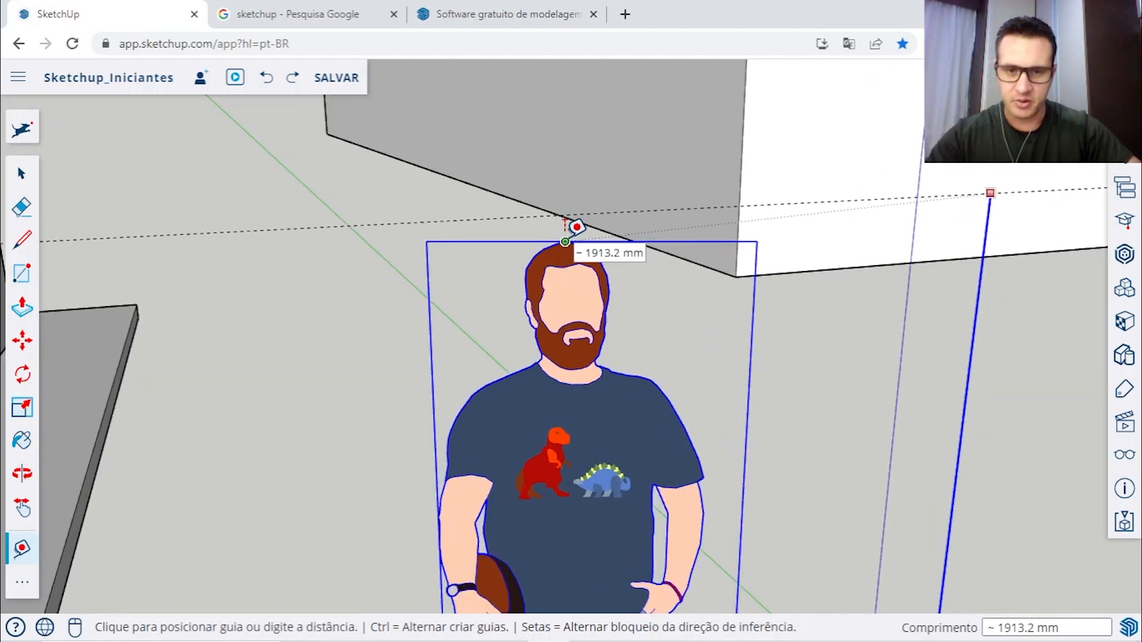
scroll(568, 240, "down", 5)
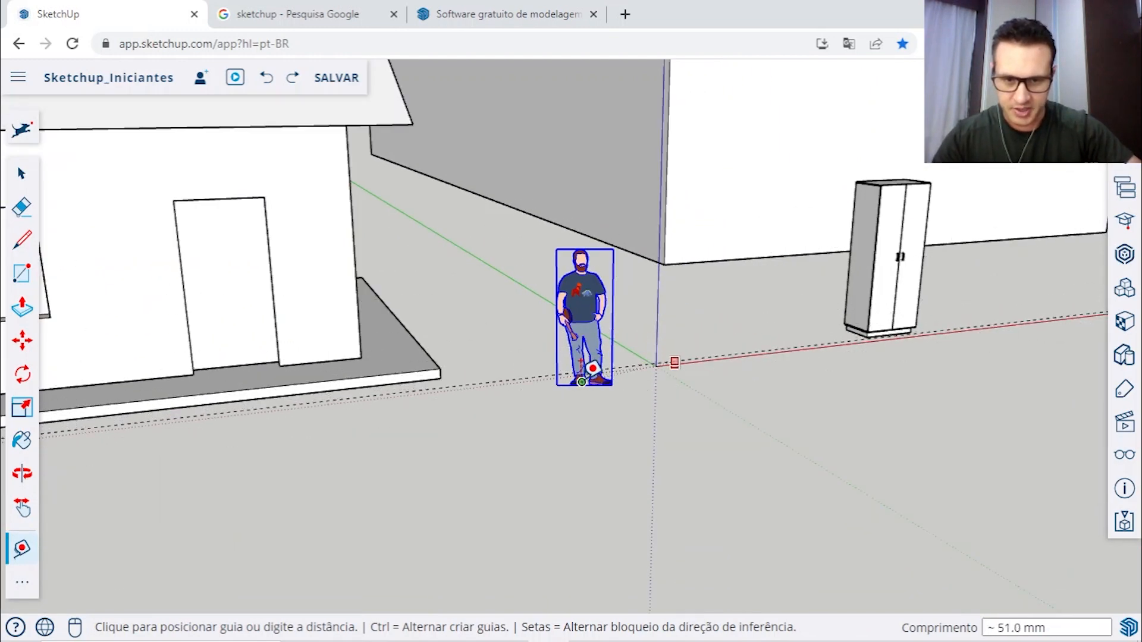
scroll(595, 239, "up", 4)
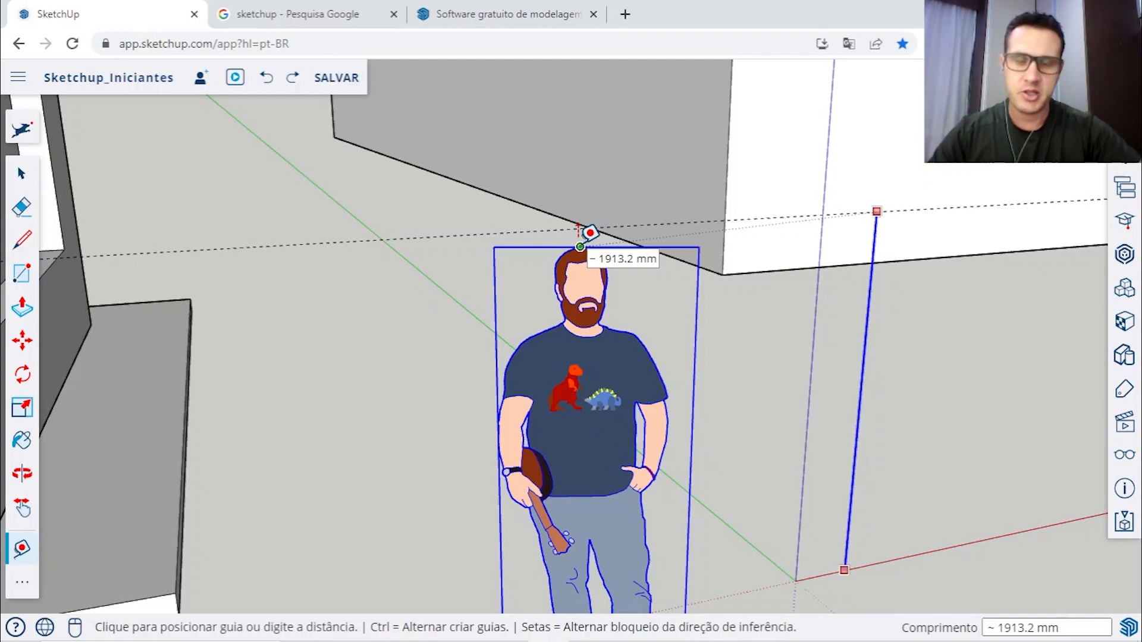
key("Escape")
key("space")
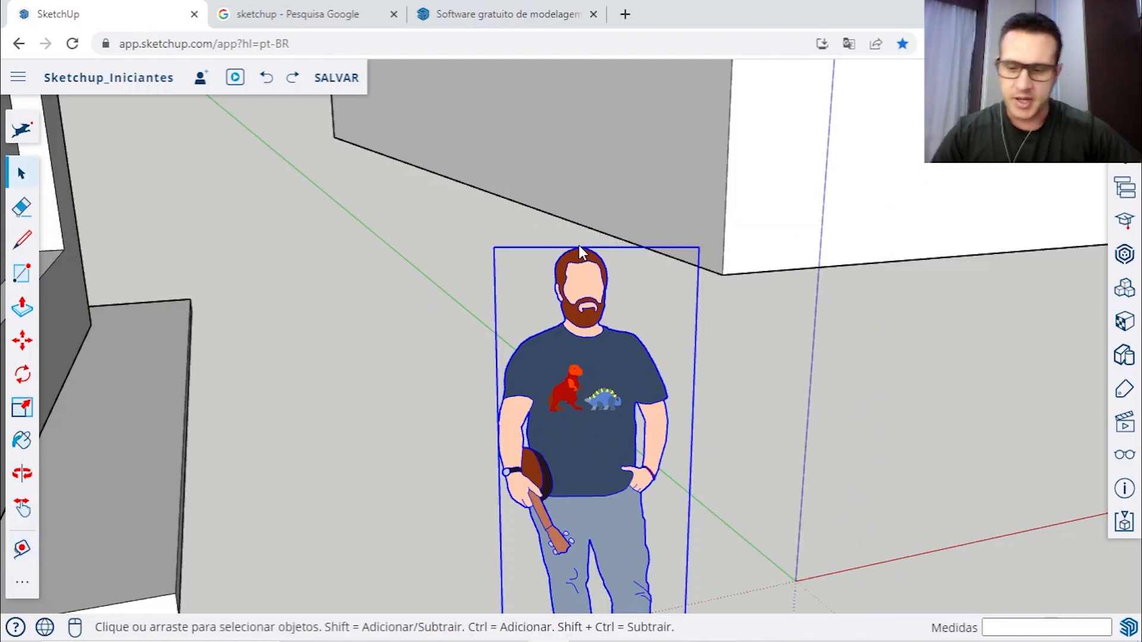
Step: Deselect the human figure and bring the whole house, the cabinet and the large box back into view
scroll(580, 245, "down", 10)
key("o")
middle_click_drag(547, 319, 550, 344)
scroll(523, 320, "down", 4)
key("space")
scroll(506, 328, "up", 4)
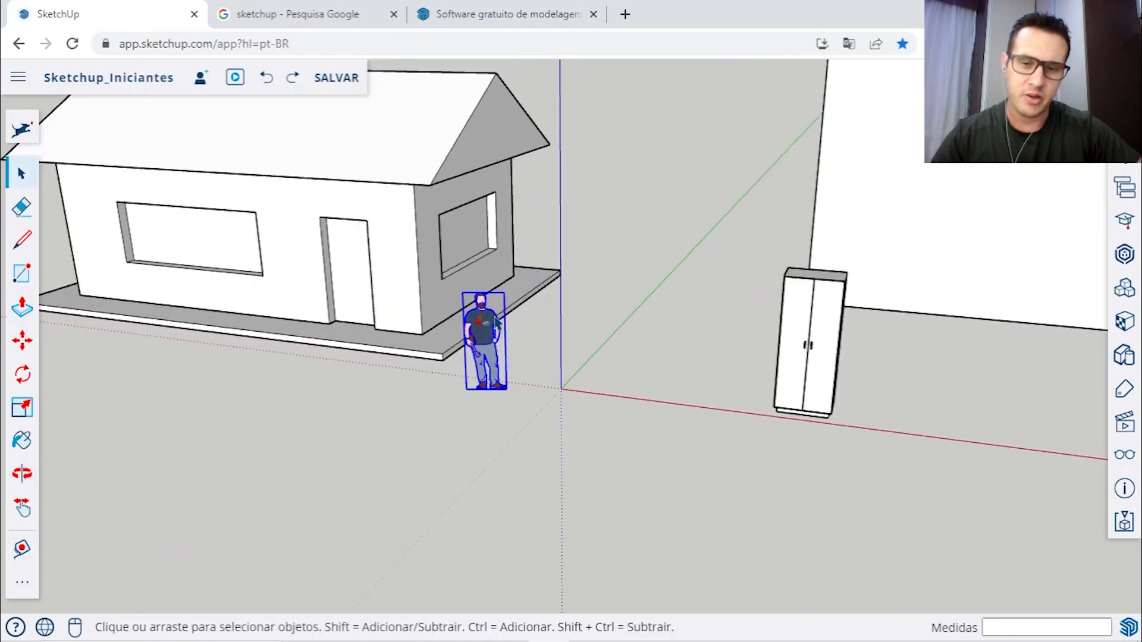
left_click(614, 260)
scroll(617, 263, "down", 3)
middle_click_drag(617, 264, 590, 288)
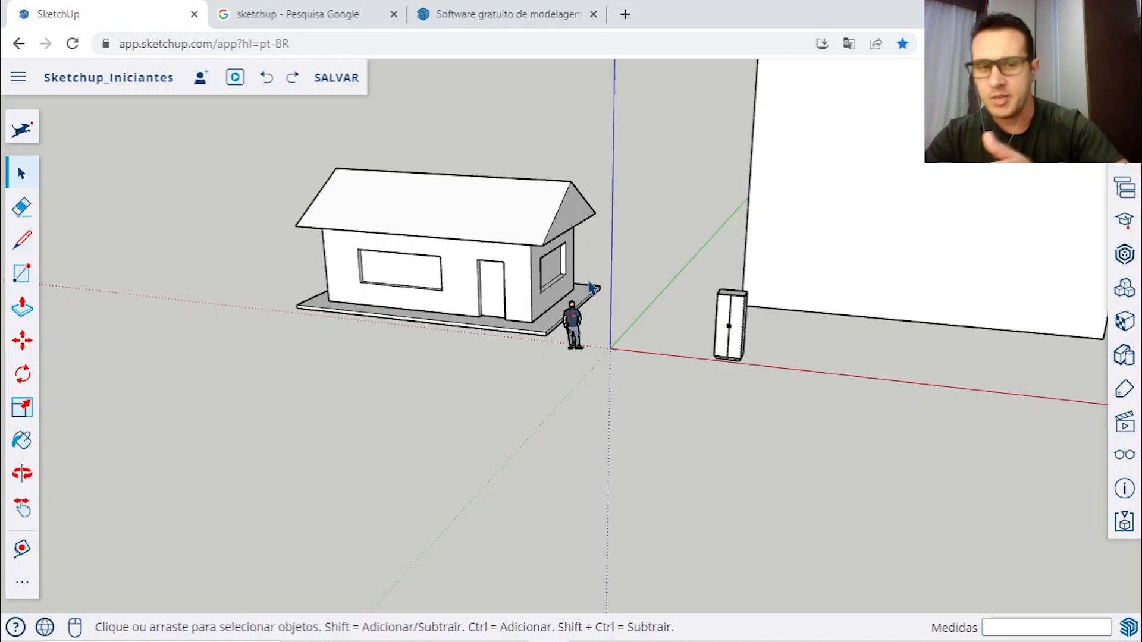
Step: Open the model's length units and switch the format to centimetres and finally to metres
left_click(1123, 489)
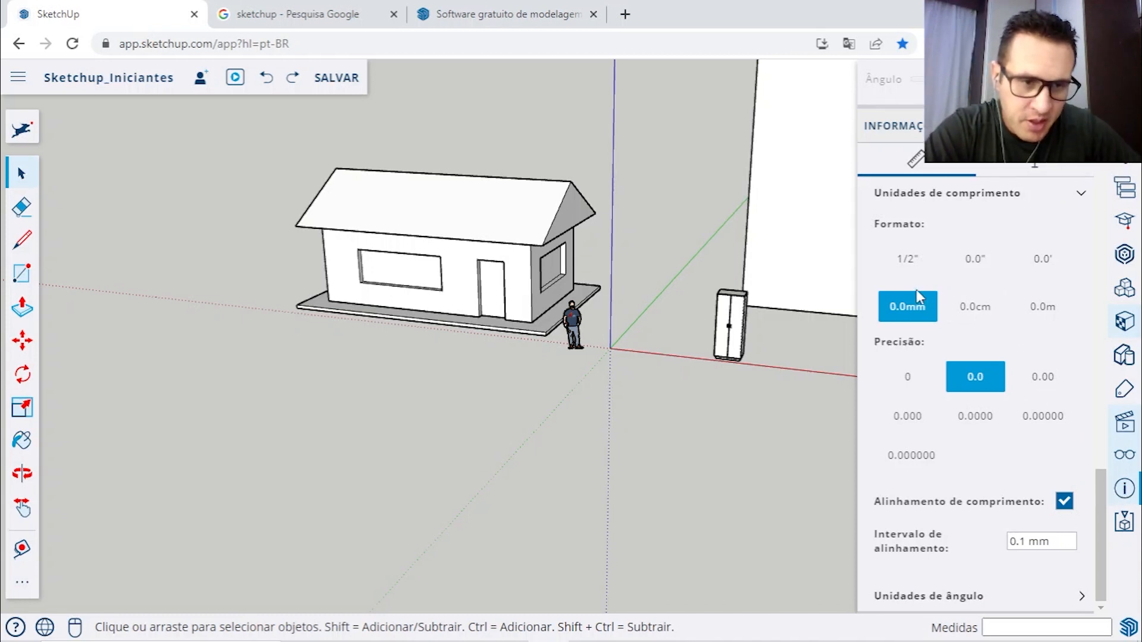
left_click(973, 320)
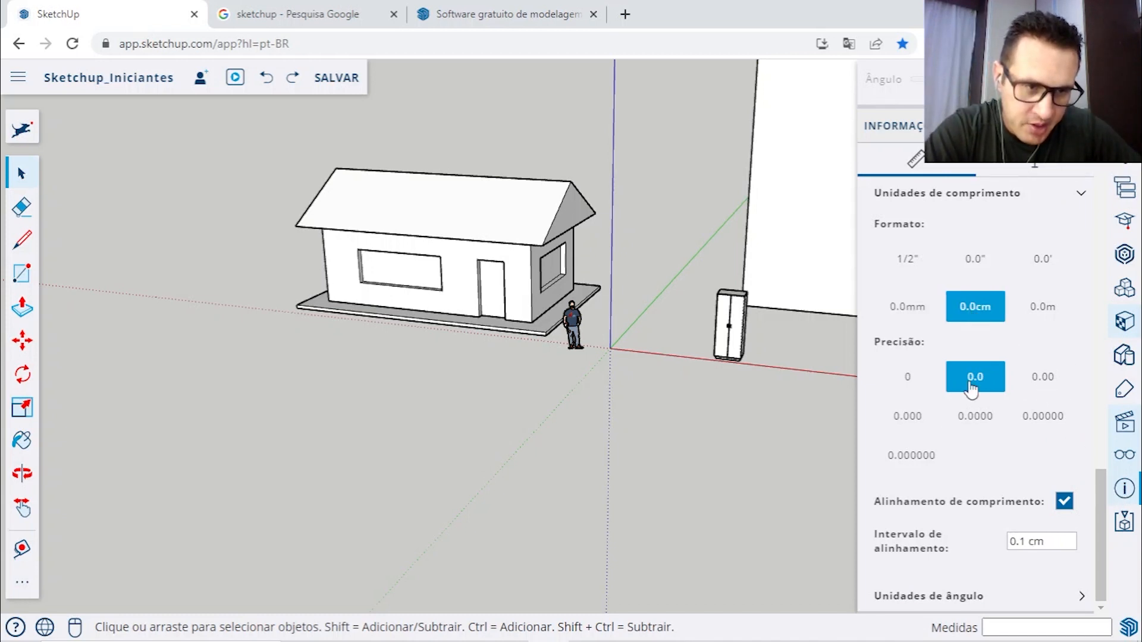
left_click(1039, 306)
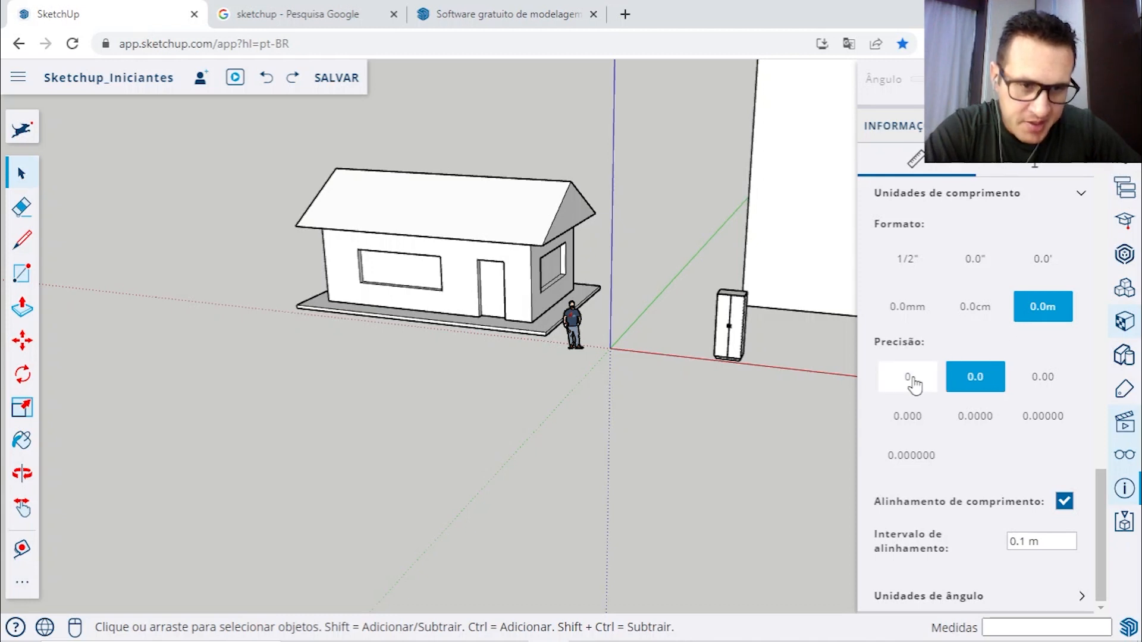
Step: Try length precisions from 0 to 0.0000, set it back to 0.0 and close the model information
left_click(910, 382)
left_click(974, 382)
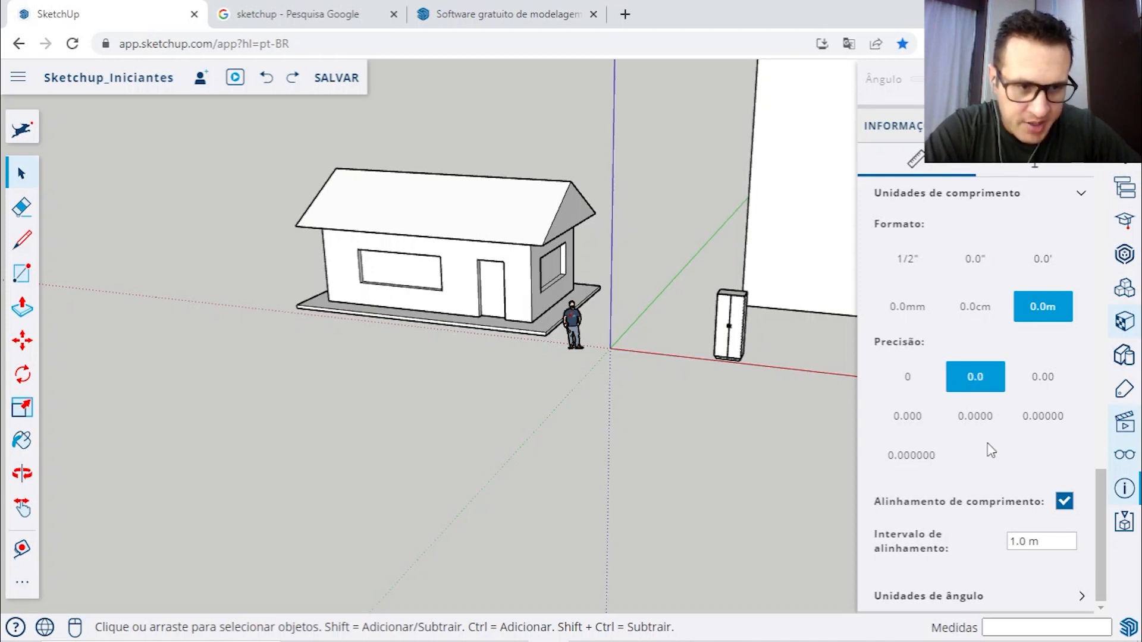
left_click(1044, 384)
left_click(904, 417)
left_click(975, 417)
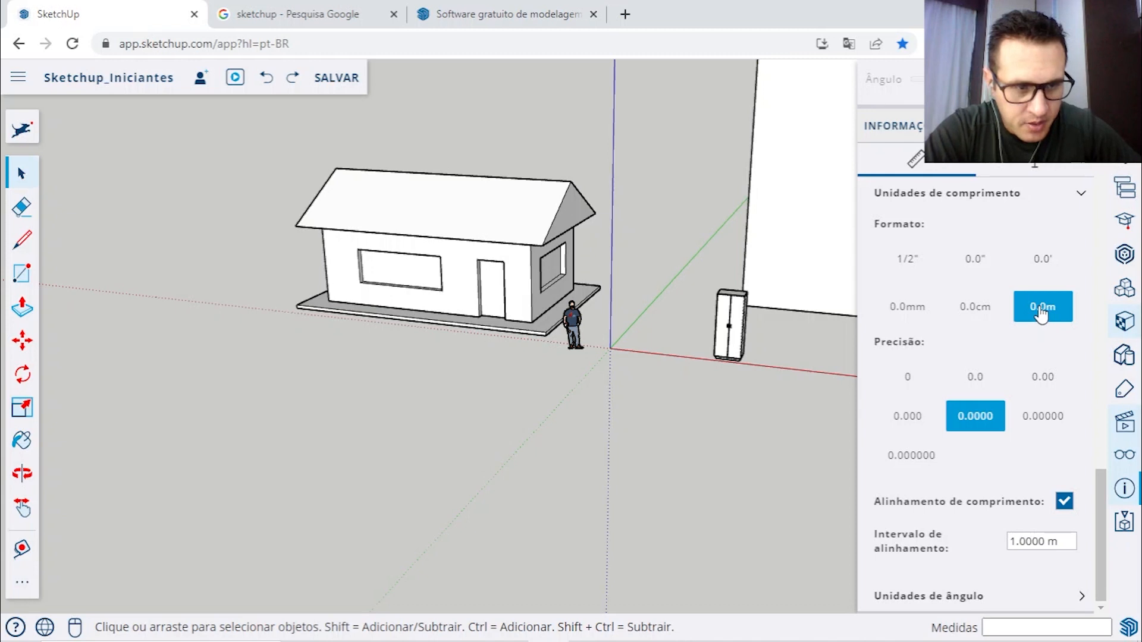
left_click(985, 391)
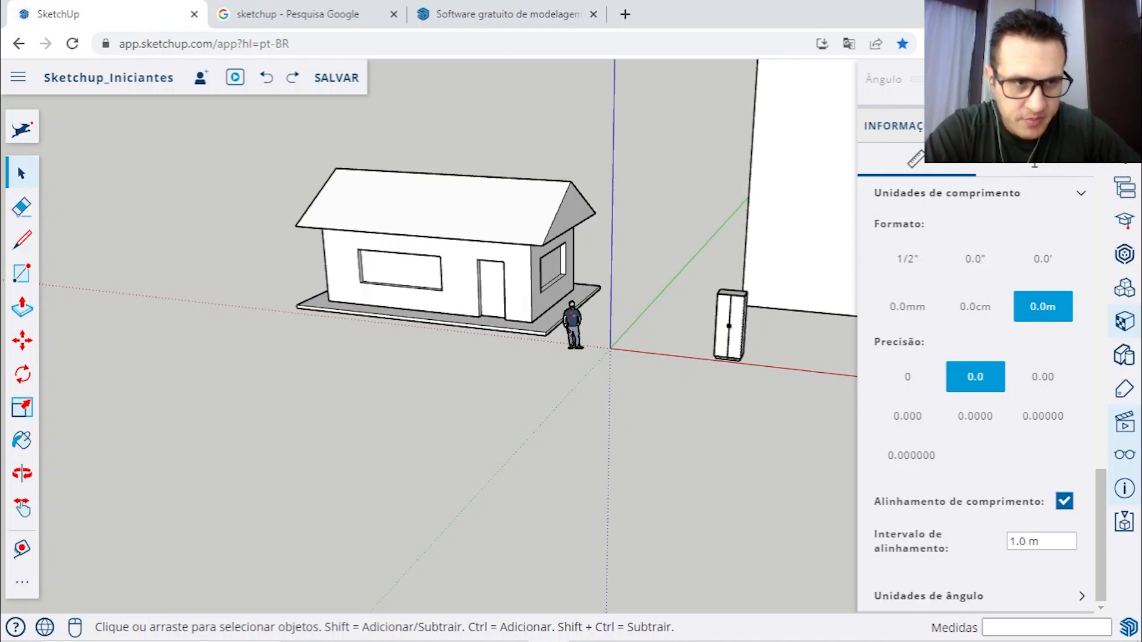
left_click(1123, 122)
Step: Measure the human figure's height again in metres, from the red axis to the top of the head
scroll(584, 339, "up", 7)
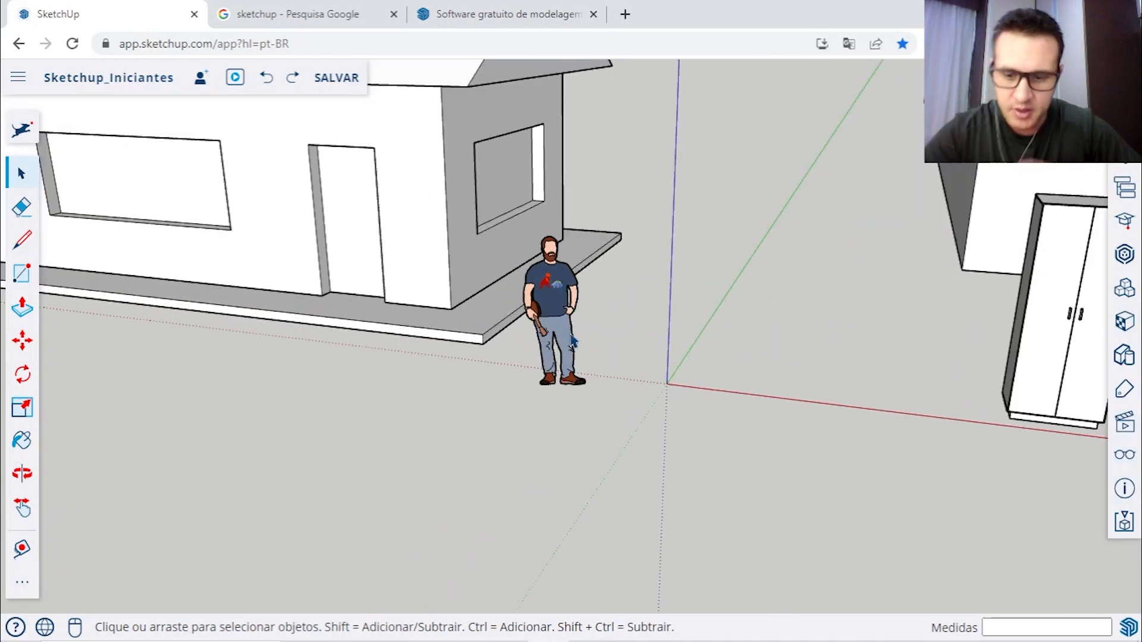
middle_click_drag(576, 342, 747, 361)
key("t")
left_click(749, 367)
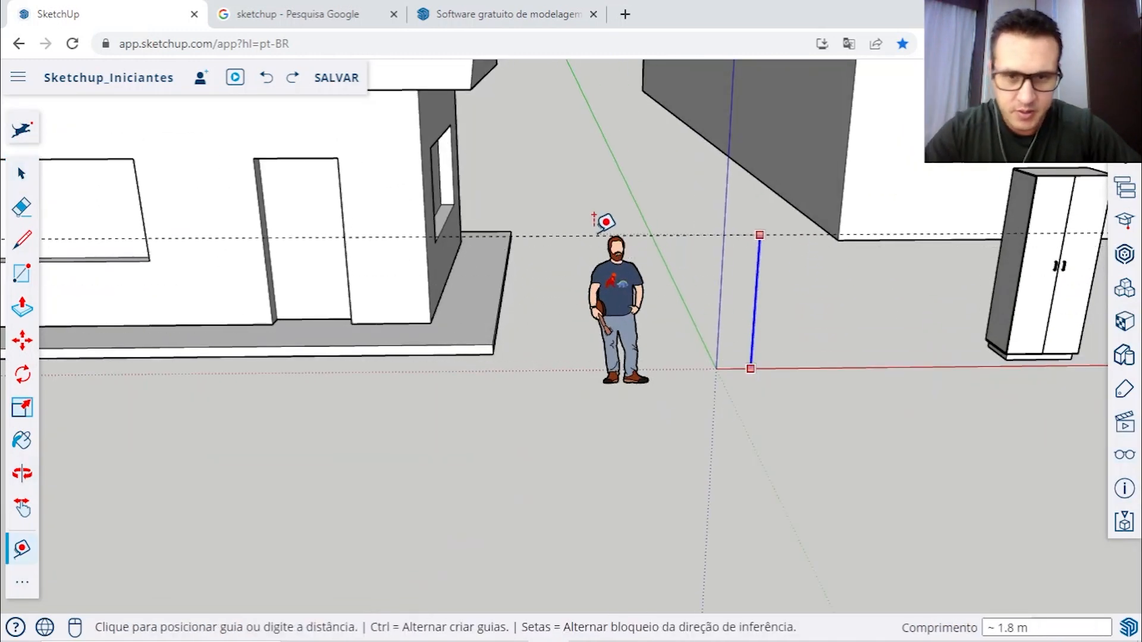
scroll(625, 235, "up", 3)
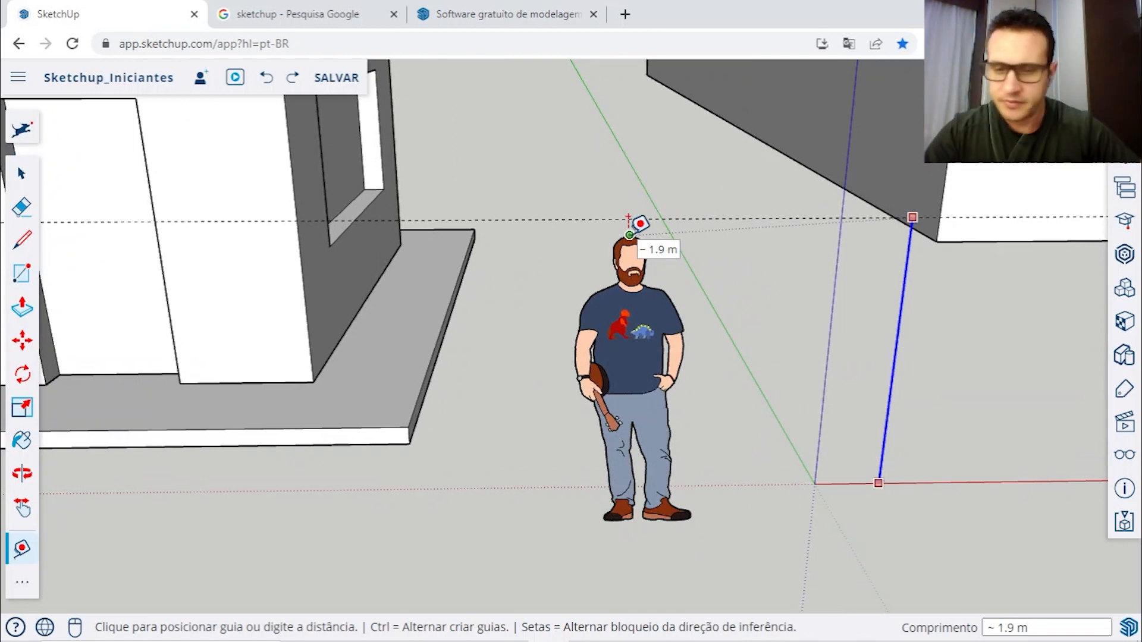
scroll(640, 224, "down", 3)
middle_click_drag(637, 222, 806, 388)
key("space")
Step: Set the model's length format back to millimetres and the length snapping interval to 0.1 mm
left_click(1124, 489)
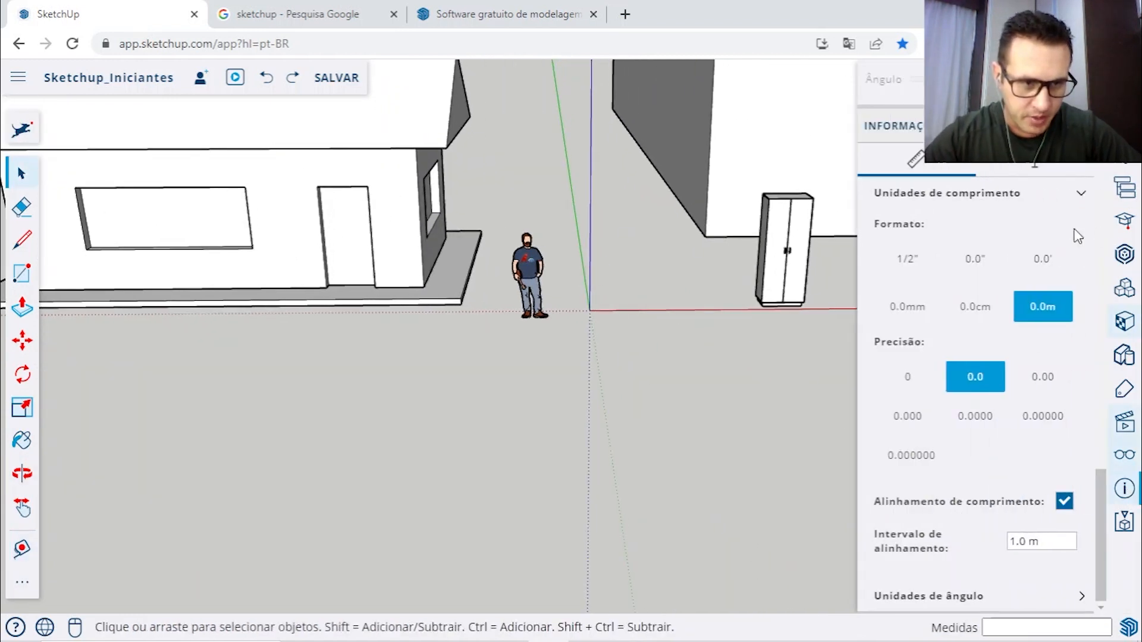
left_click(904, 307)
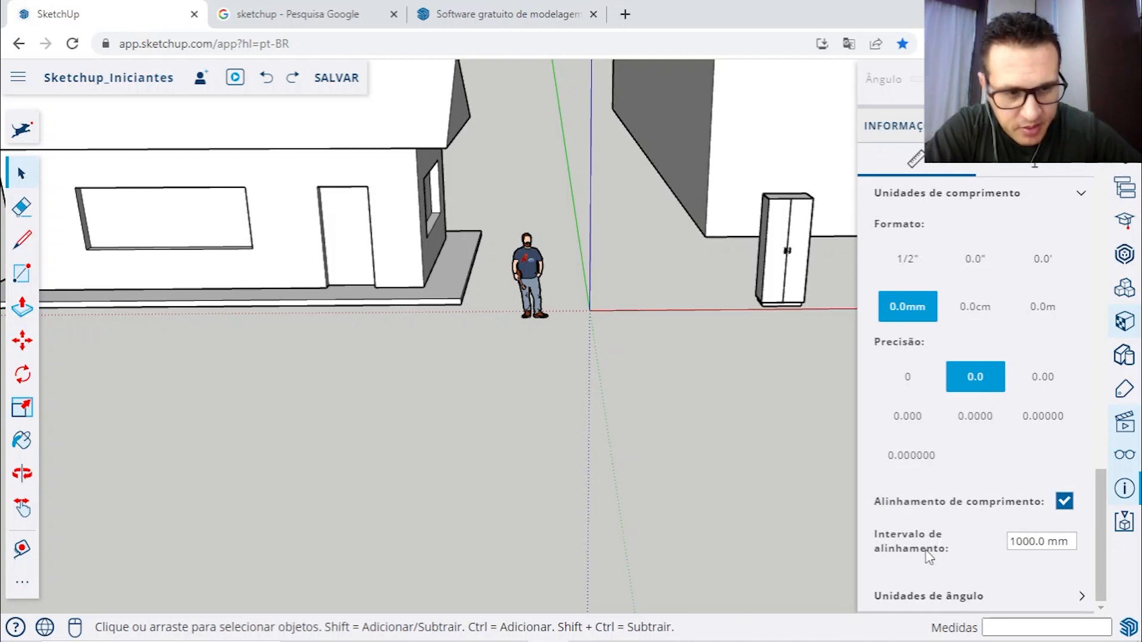
left_click(1070, 541)
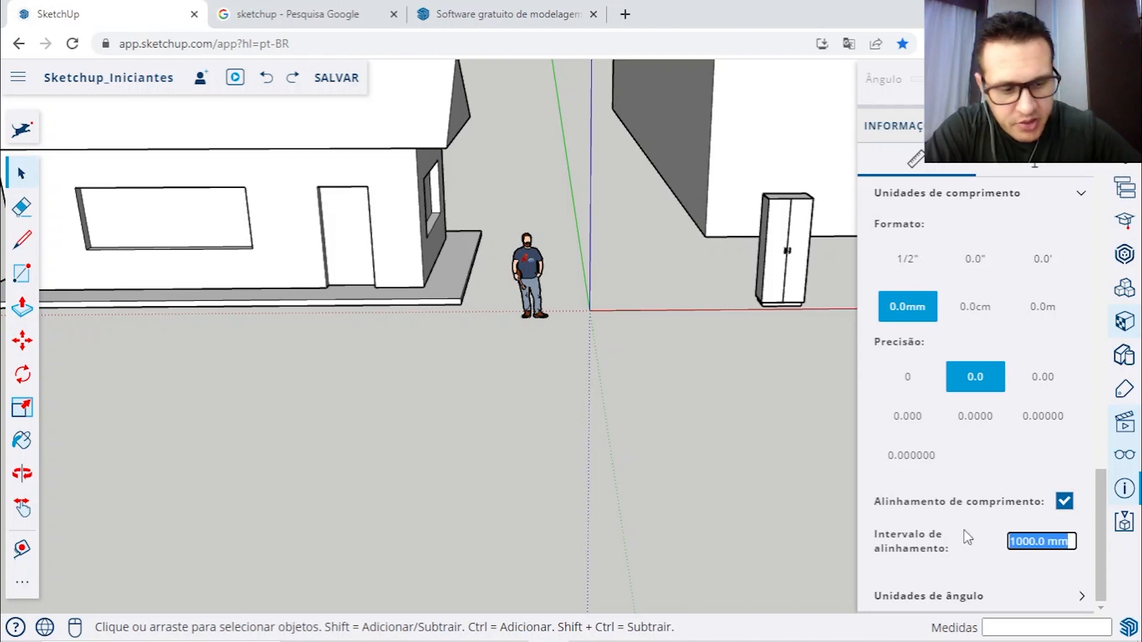
type("0")
key("Return")
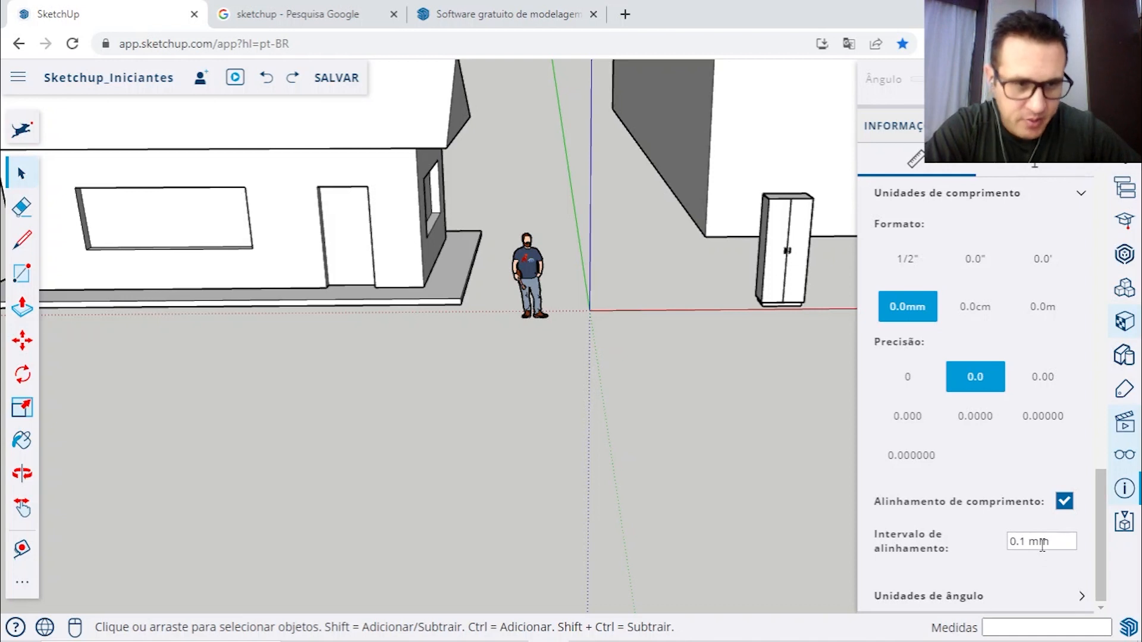
Step: Switch the length format to centimetres and set the snapping interval to 0.1 cm
left_click(981, 313)
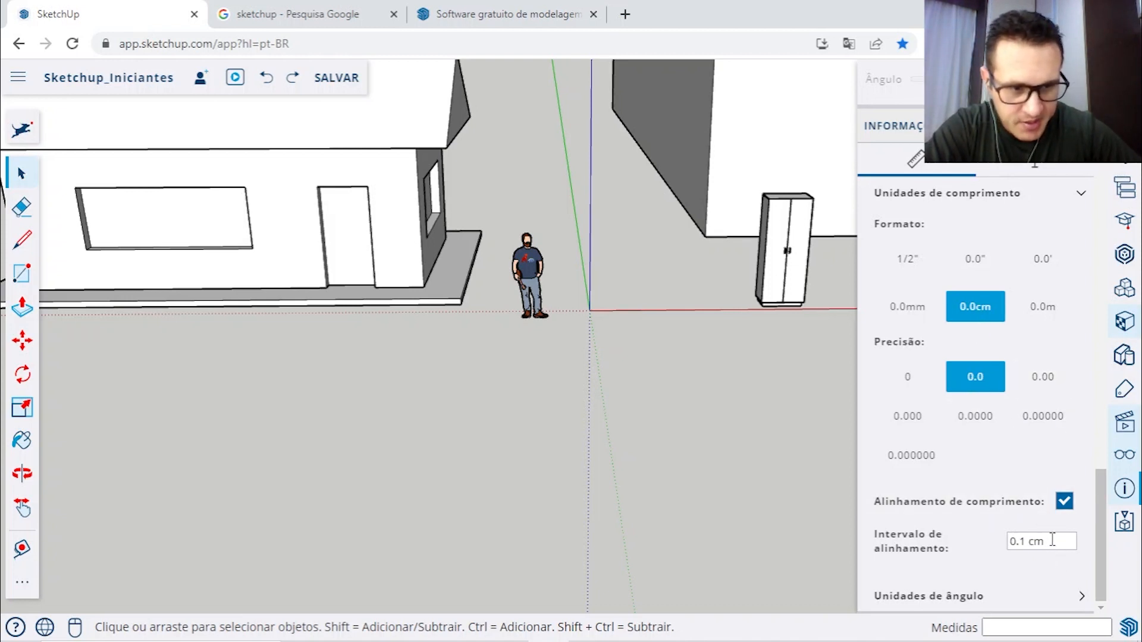
left_click_drag(1052, 540, 931, 543)
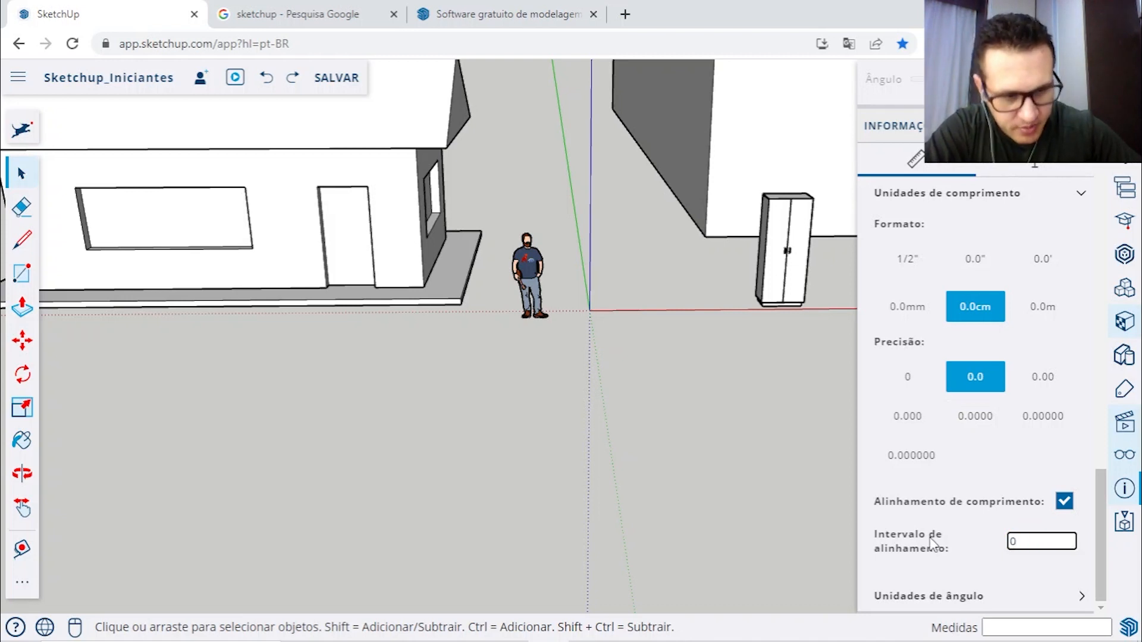
type(".1")
key("Return")
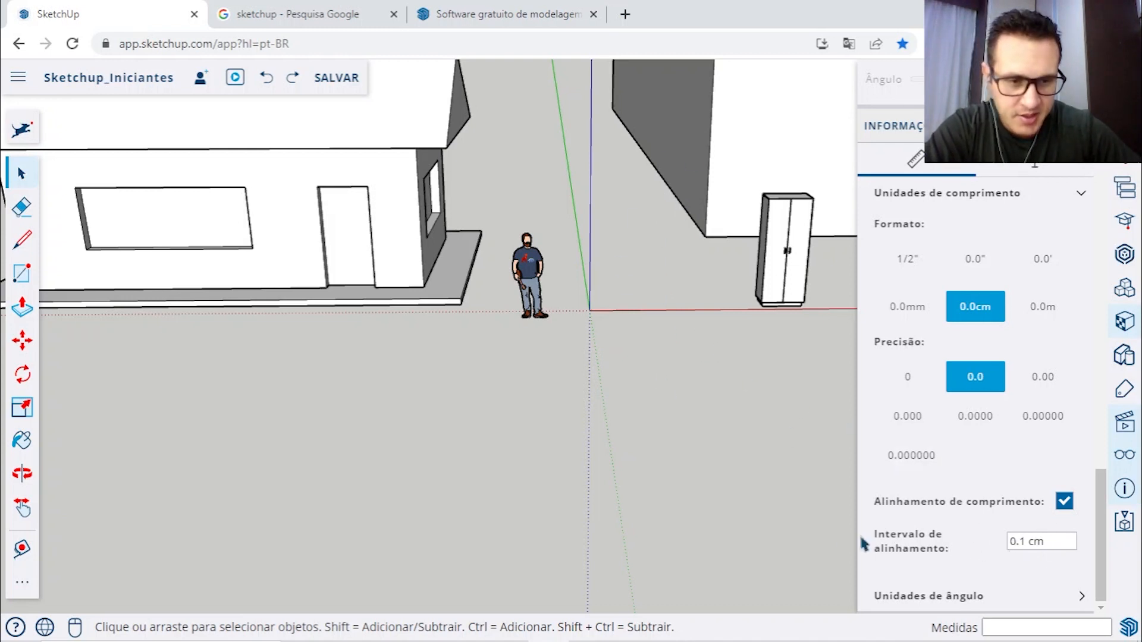
left_click_drag(1052, 543, 915, 538)
left_click(915, 538)
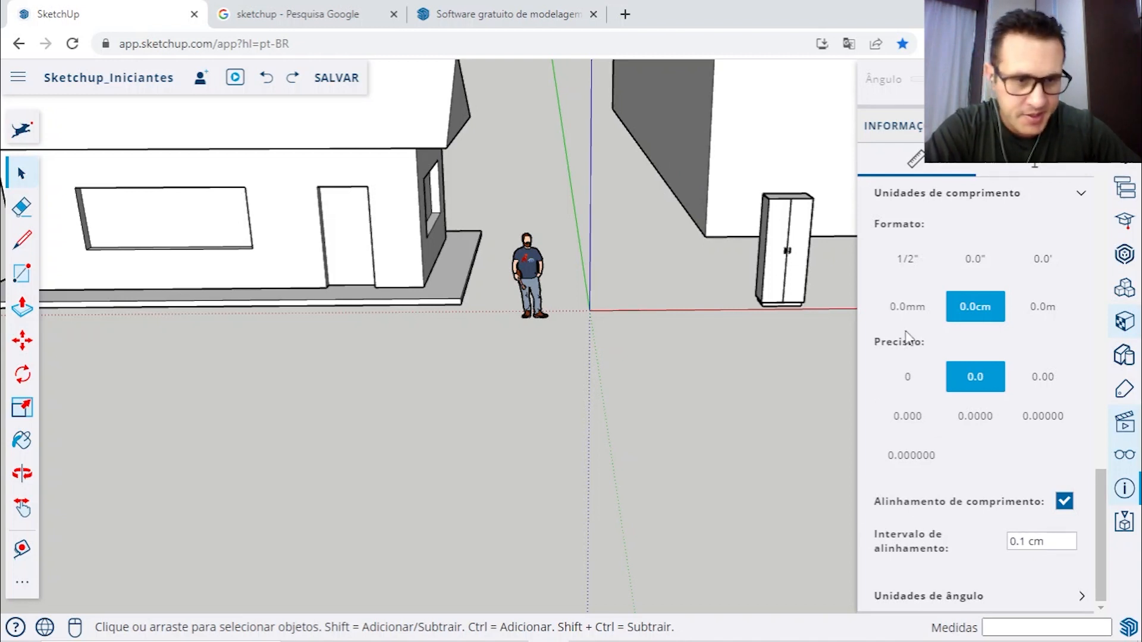
Step: Return the length format to millimetres and set the snapping interval to 0.1 mm
left_click(901, 306)
left_click_drag(1053, 535, 982, 547)
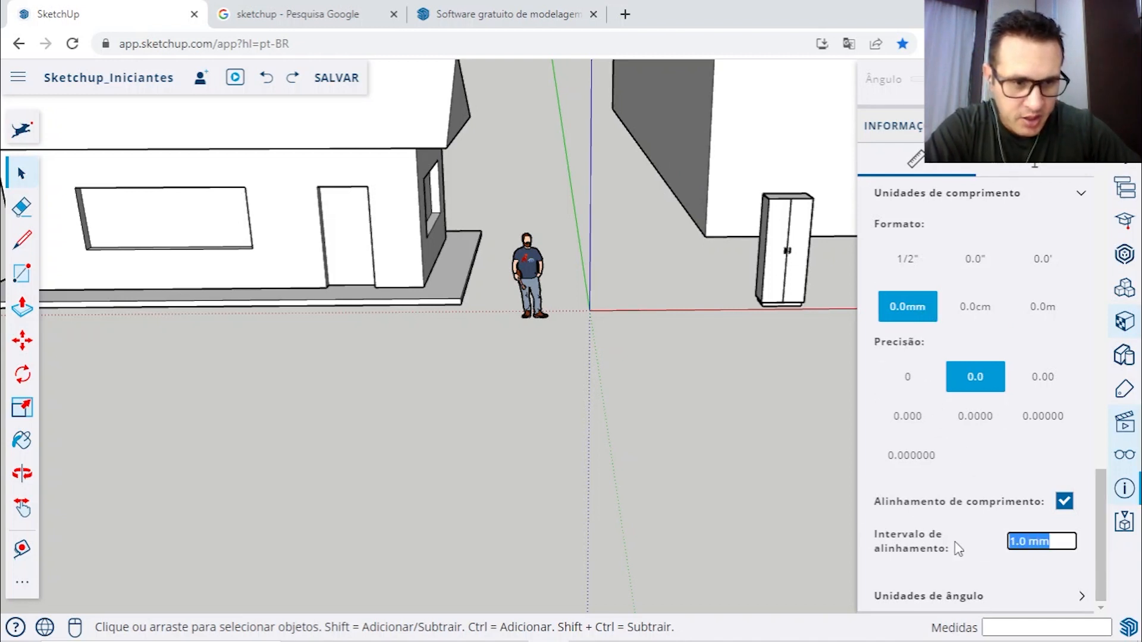
type("0.1")
key("Return")
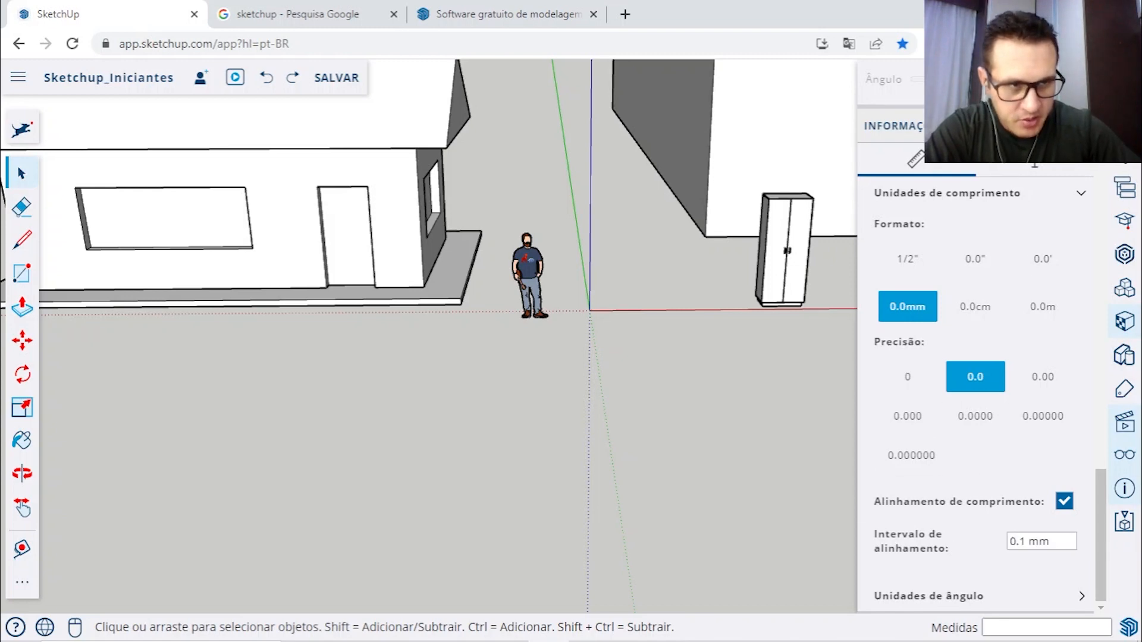
Step: Open the large box group for editing, with its narrow front face in view
scroll(699, 185, "down", 3)
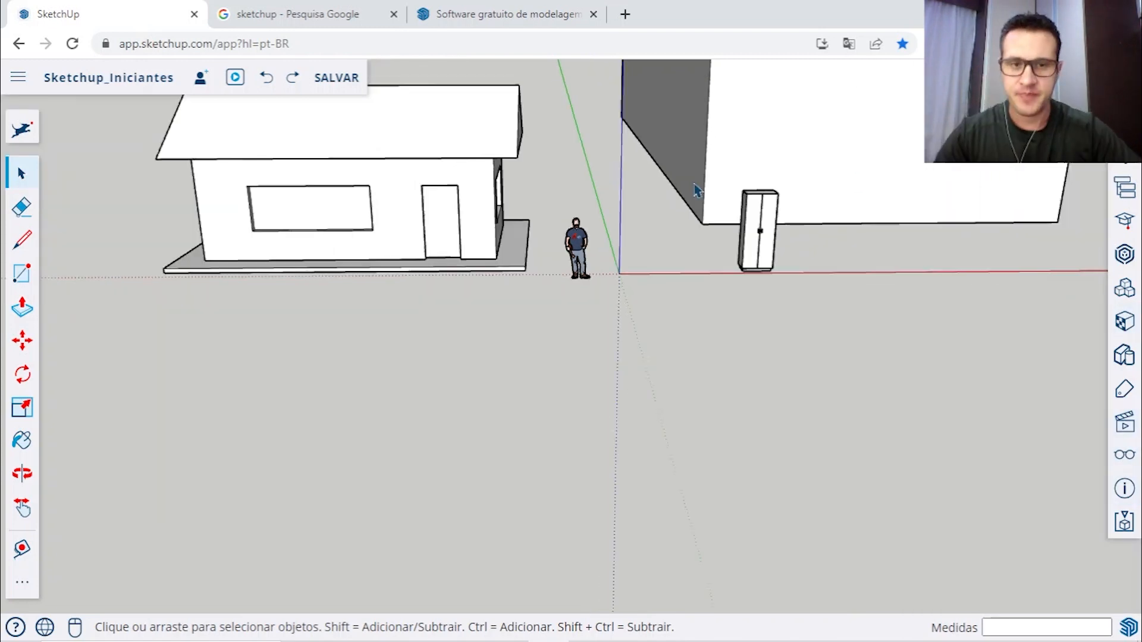
middle_click_drag(711, 156, 544, 288)
middle_click_drag(859, 319, 762, 280)
scroll(723, 266, "up", 1)
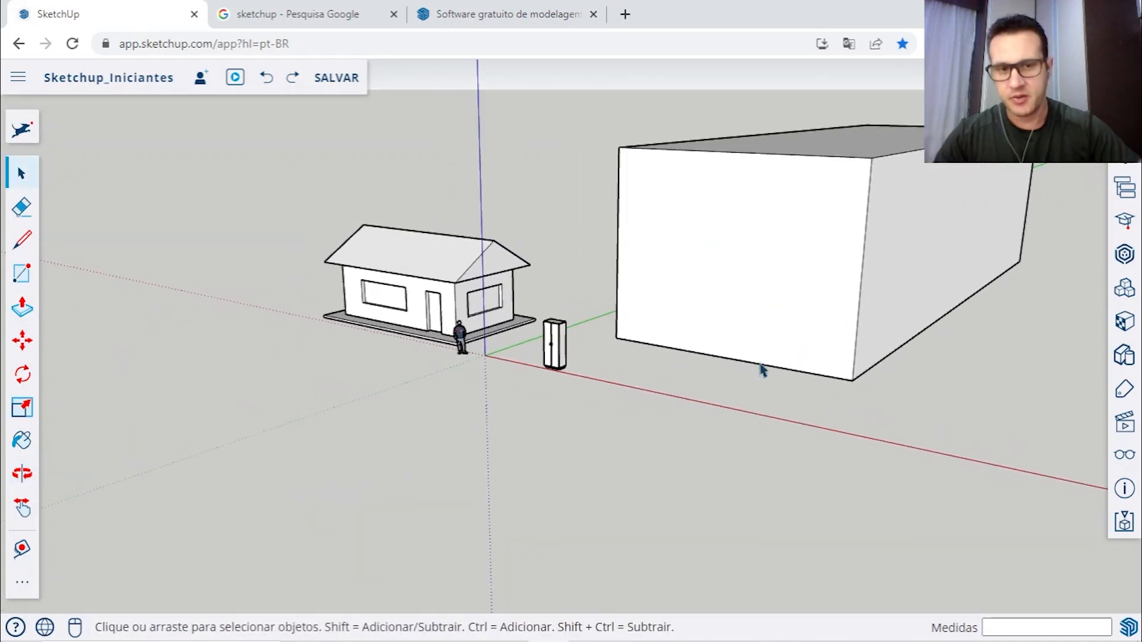
left_click(866, 260)
mouse_move(867, 260)
middle_mouse_down()
mouse_move(838, 298)
mouse_move(861, 306)
mouse_move(811, 292)
mouse_move(880, 265)
middle_mouse_up()
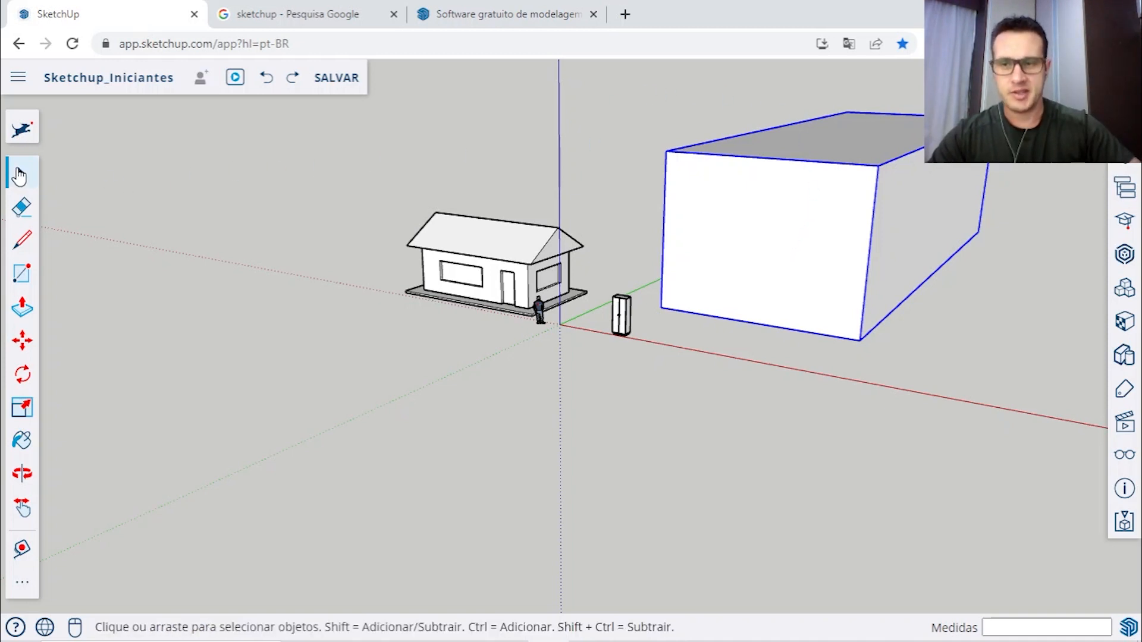
double_click(748, 191)
key("o")
mouse_move(902, 263)
left_mouse_down()
mouse_move(652, 288)
mouse_move(916, 278)
left_mouse_up()
middle_click_drag(915, 279, 620, 165)
middle_click_drag(862, 135, 822, 268)
left_click_drag(822, 267, 778, 263)
middle_click_drag(778, 262, 737, 275)
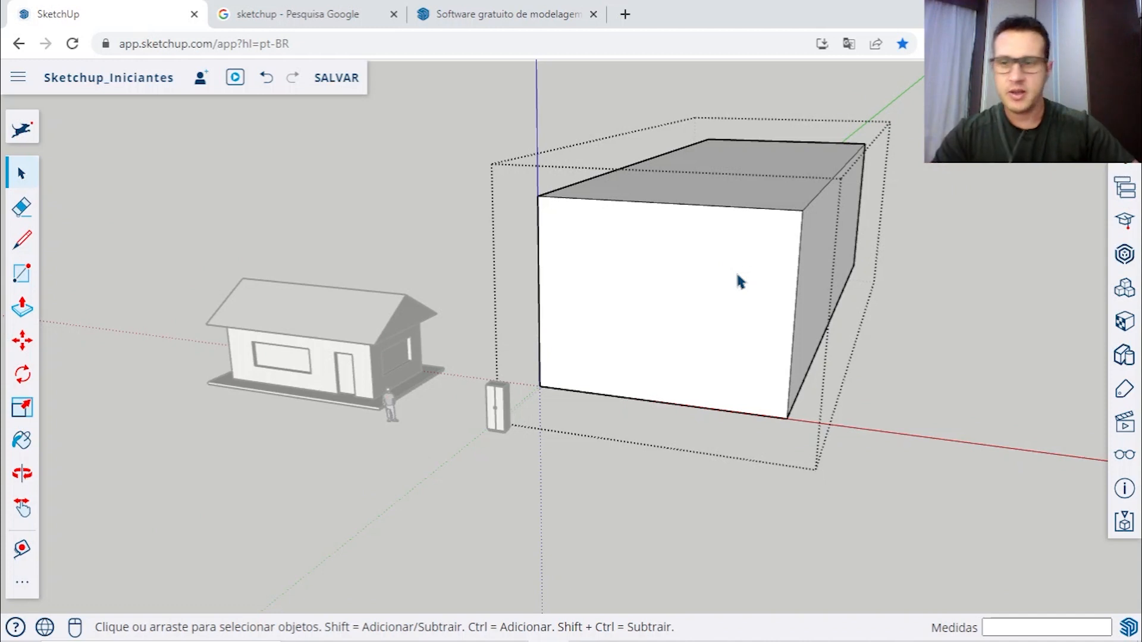
Step: Draw a door rectangle about 6374 mm wide and 8359 mm high on the box's front face, starting on the bottom edge
left_click(22, 273)
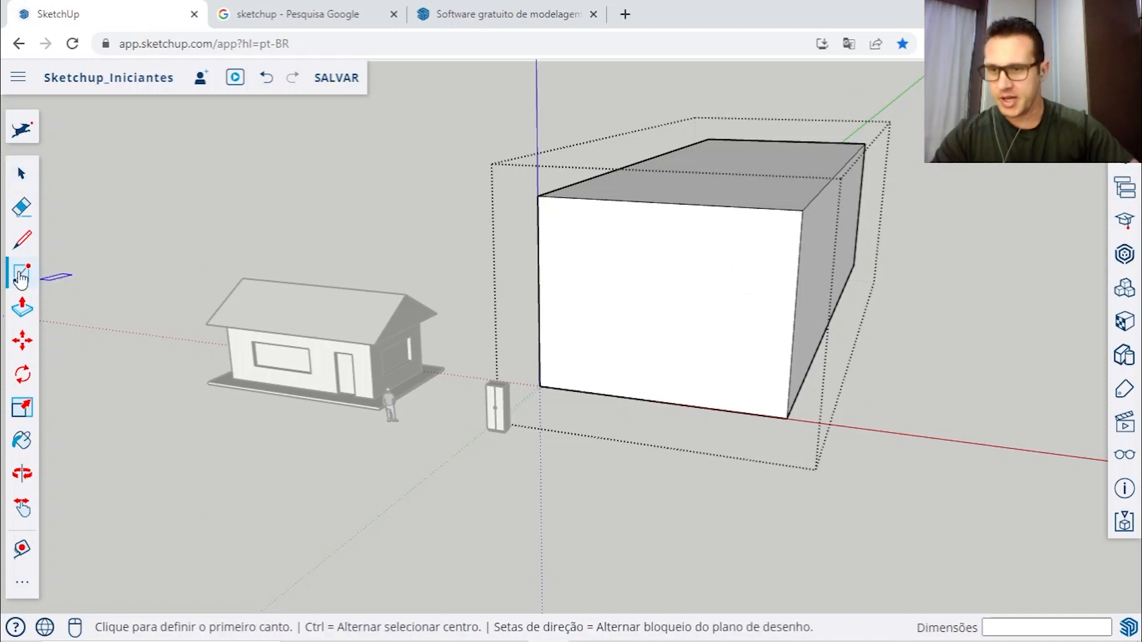
left_click(600, 394)
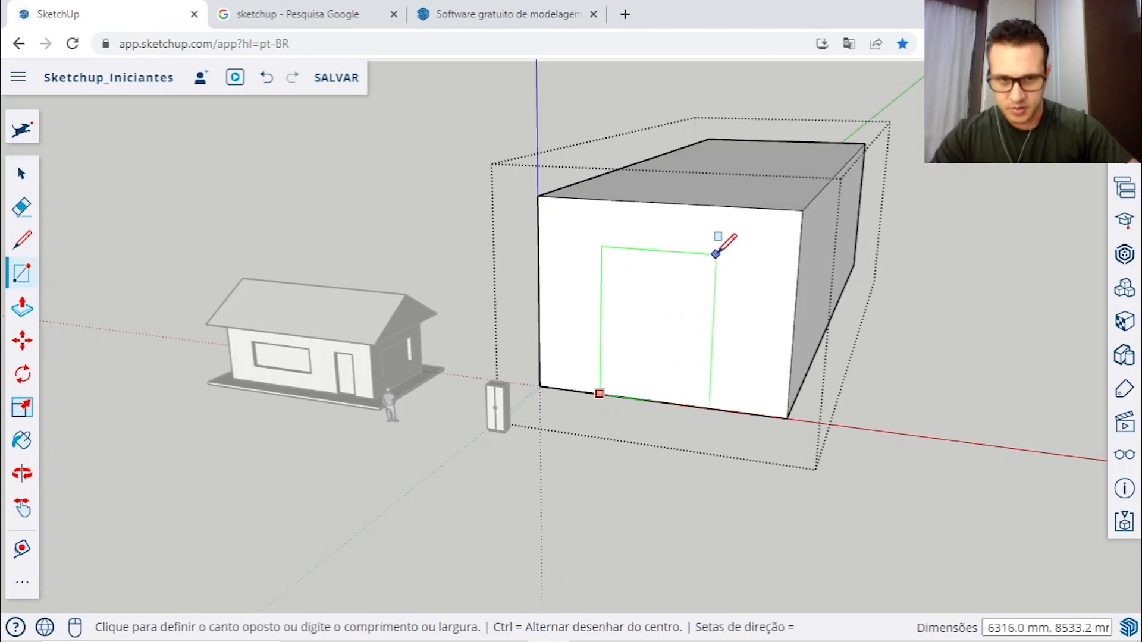
scroll(731, 254, "up", 3)
middle_click_drag(732, 254, 673, 250)
left_click(689, 262)
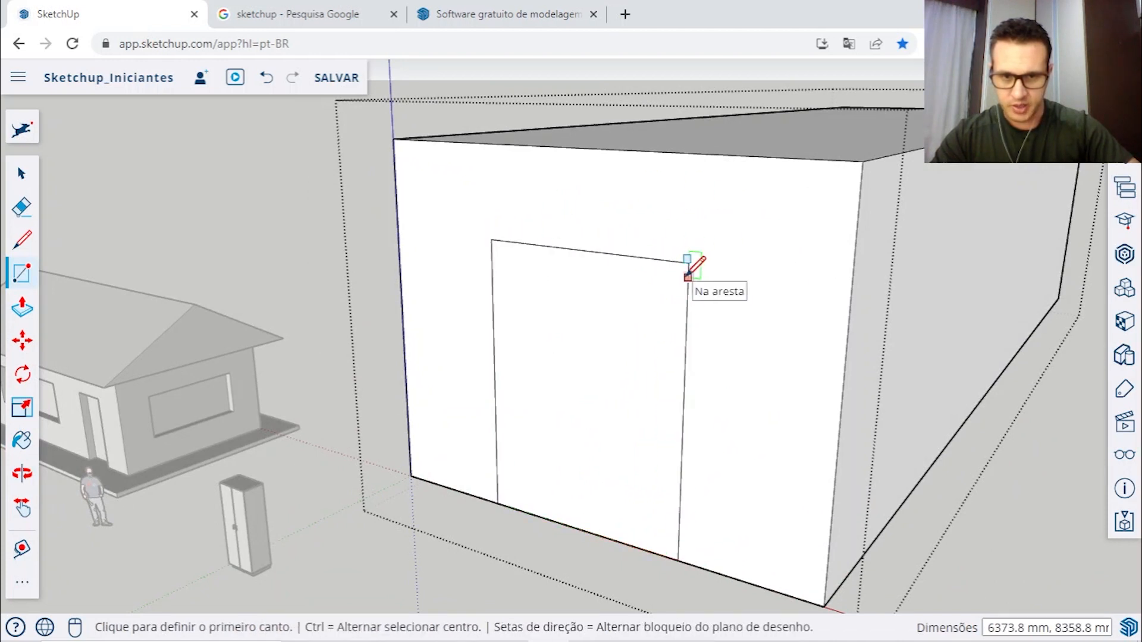
Step: Push the door rectangle about 1437 mm into the box and close the group
left_click(22, 176)
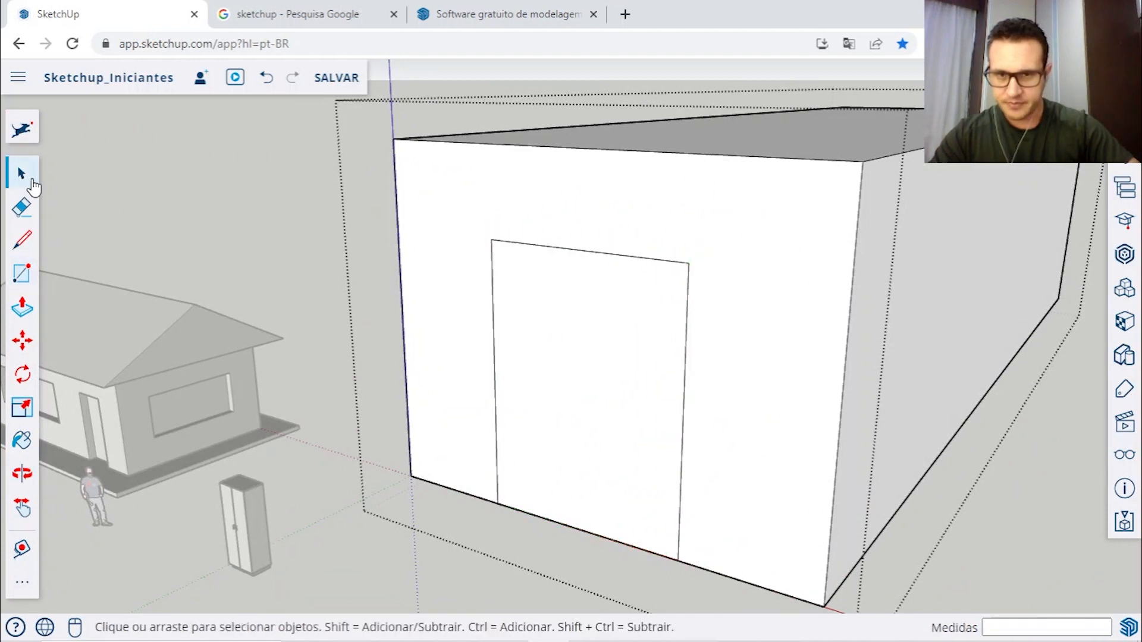
left_click(602, 194)
left_click(606, 341)
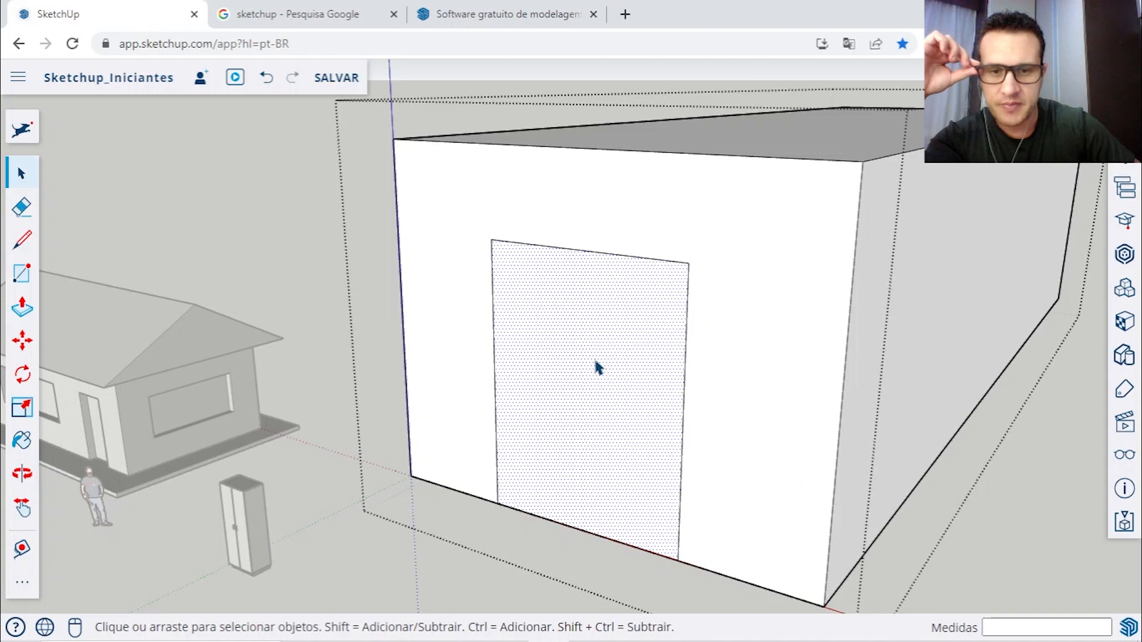
left_click(23, 308)
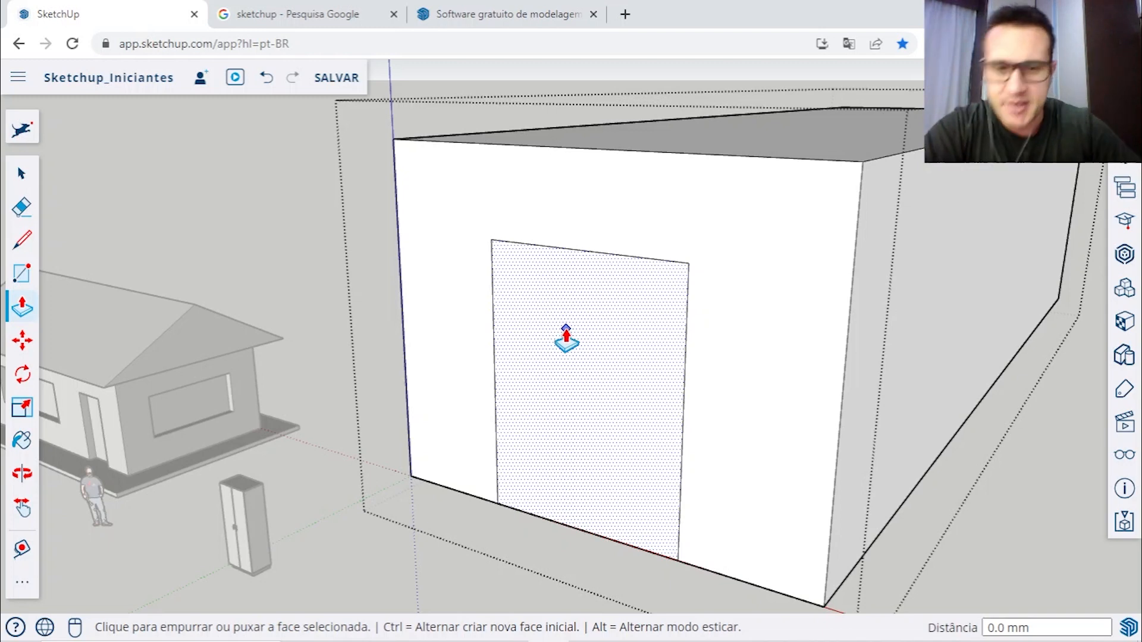
left_click(578, 398)
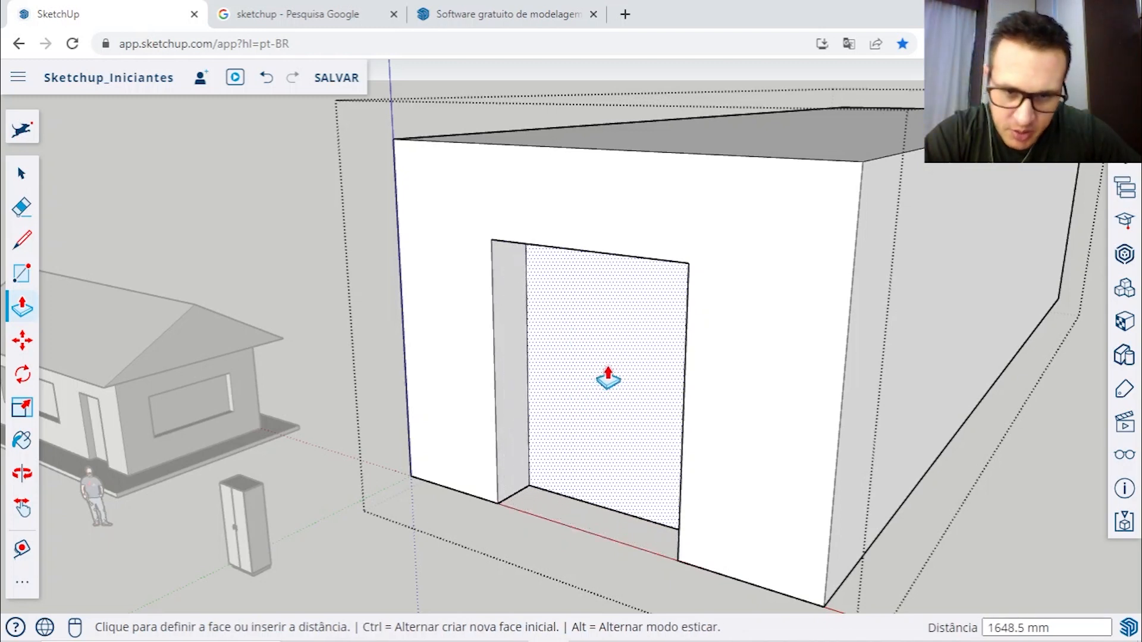
scroll(619, 369, "down", 6)
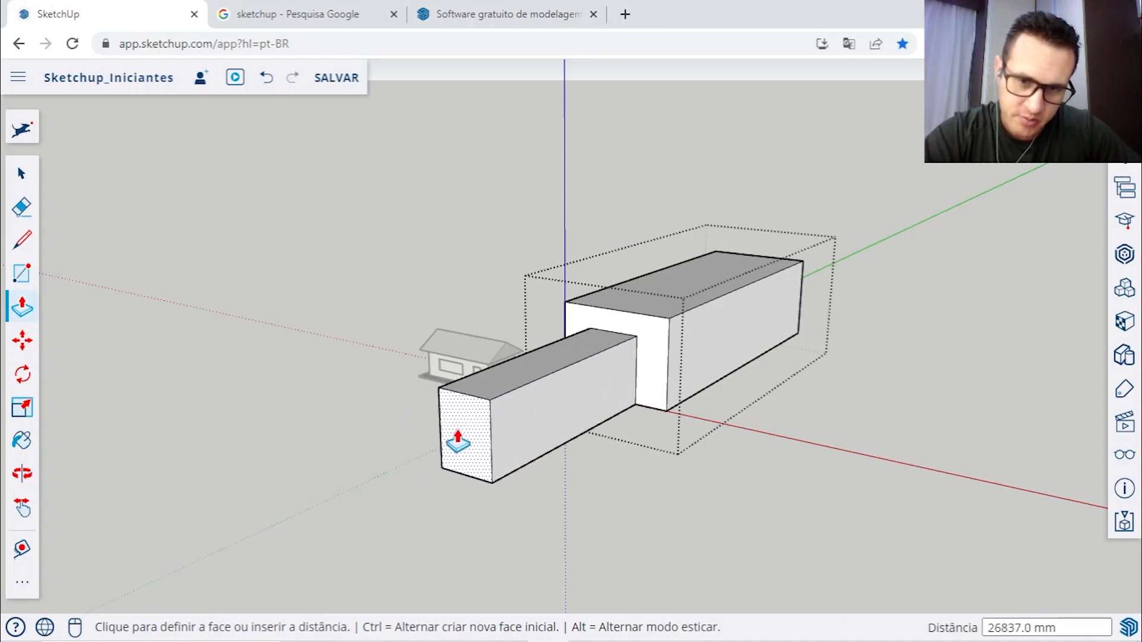
scroll(604, 369, "up", 8)
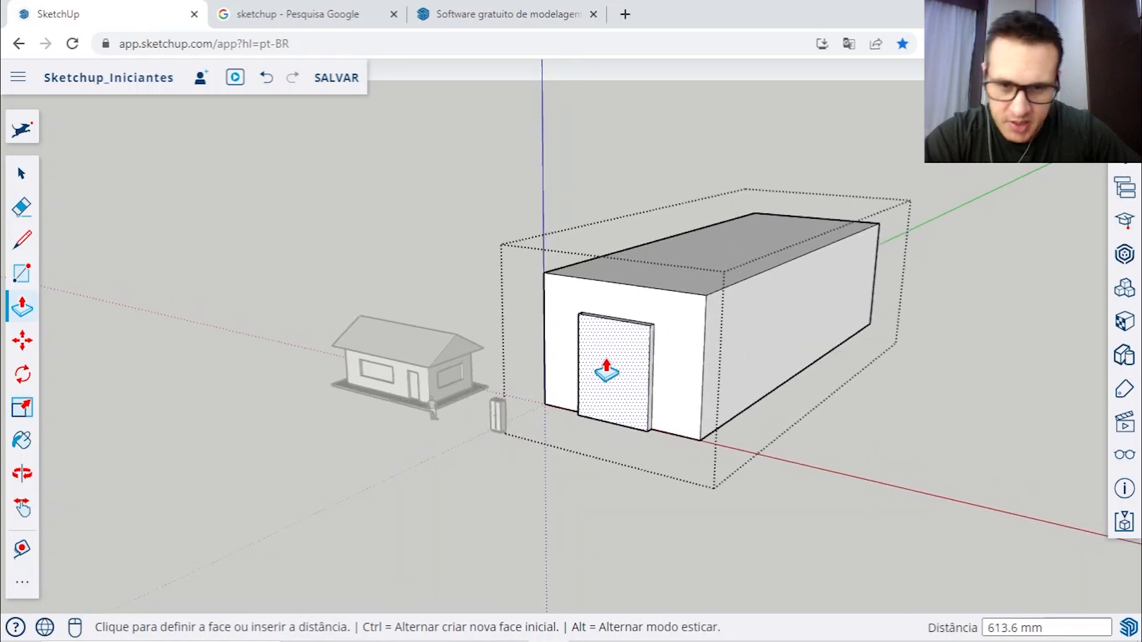
scroll(624, 378, "up", 2)
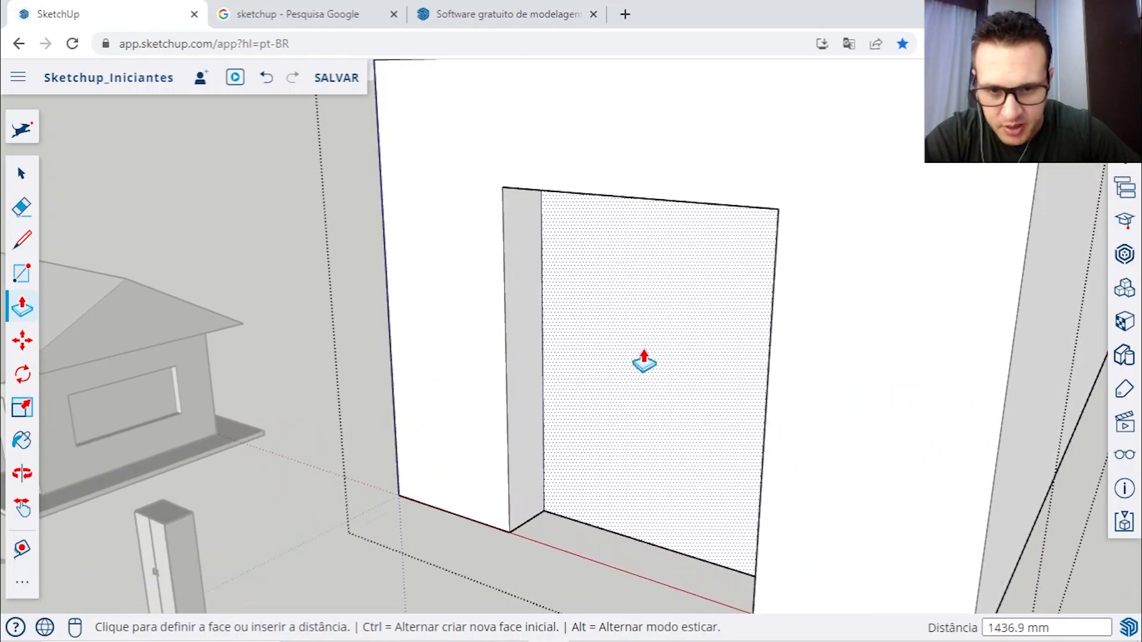
left_click(644, 361)
scroll(644, 361, "down", 8)
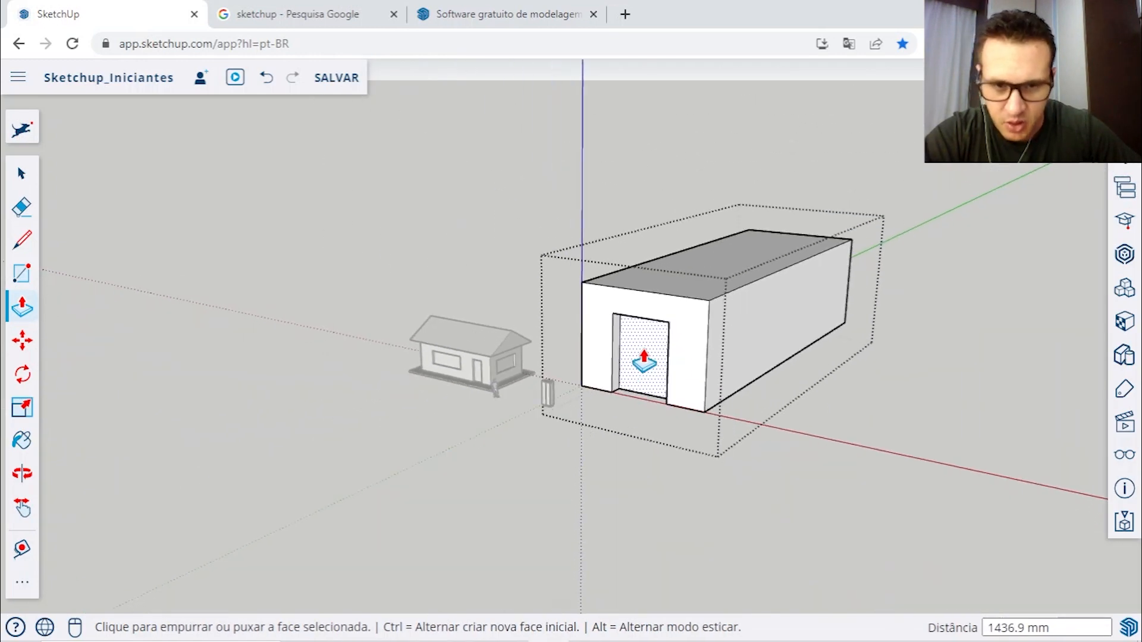
left_click(20, 176)
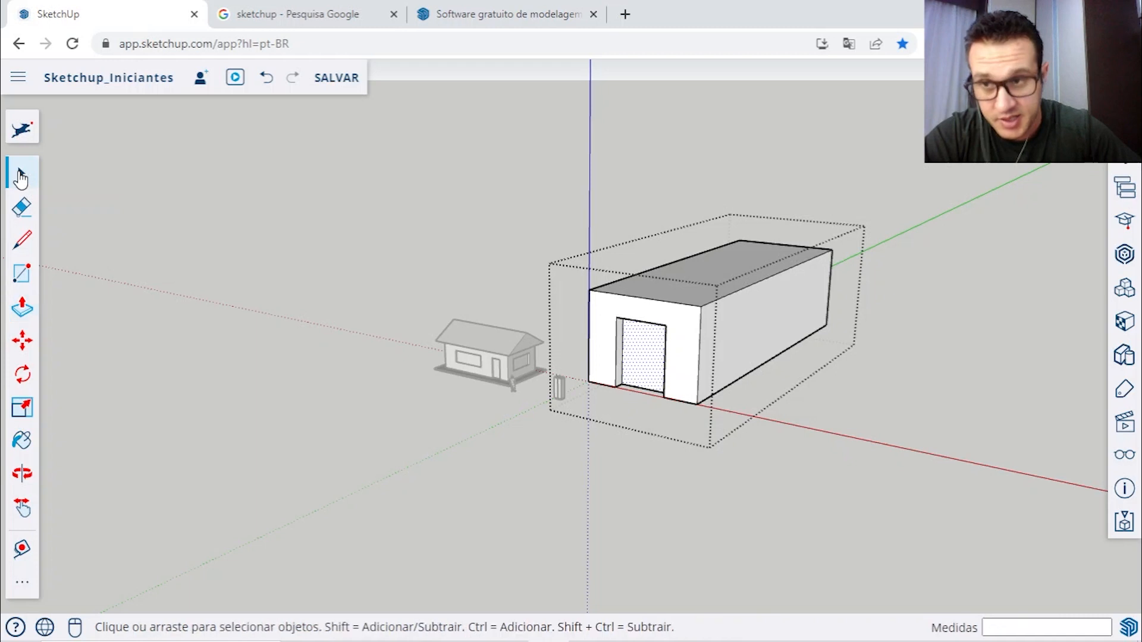
left_click(498, 189)
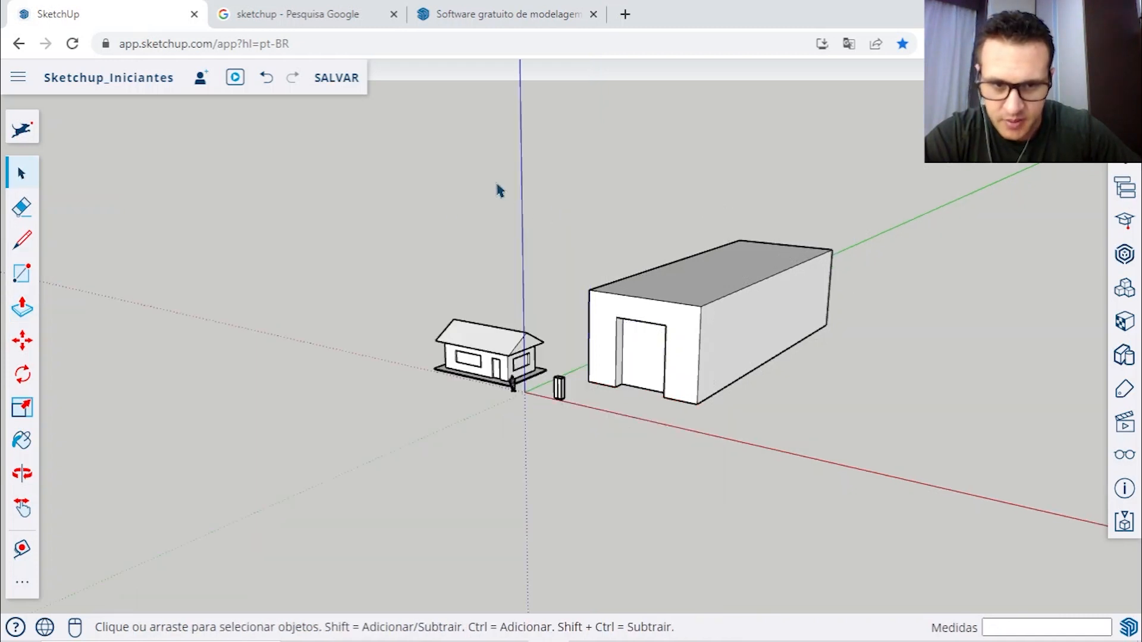
Step: Try to move the whole box group with its door recess along the red axis
left_click(678, 315)
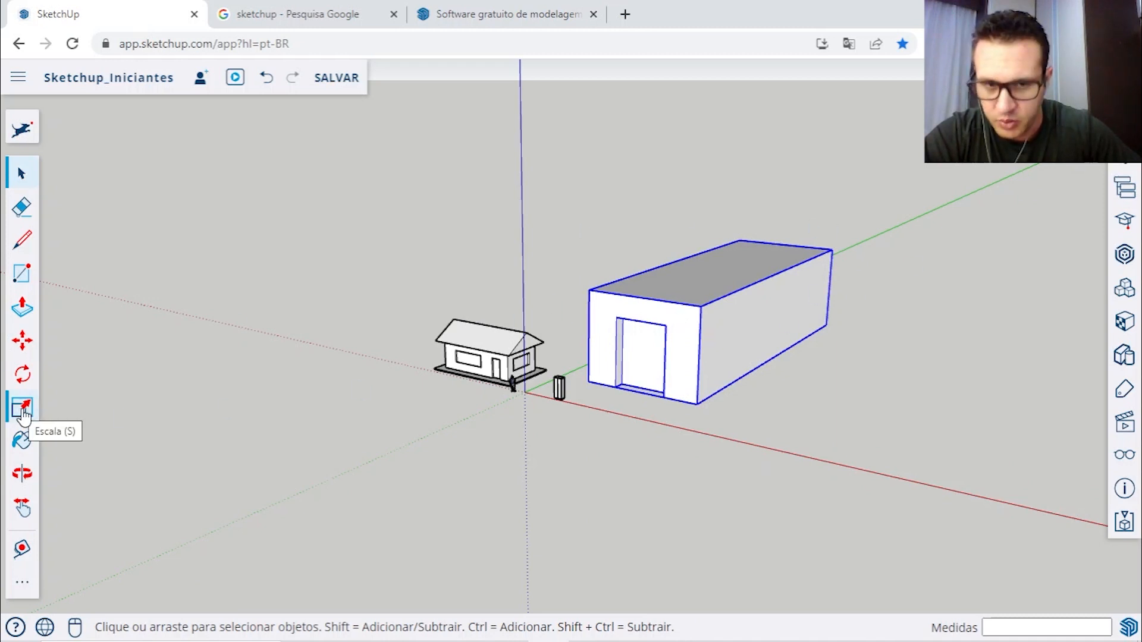
left_click(22, 340)
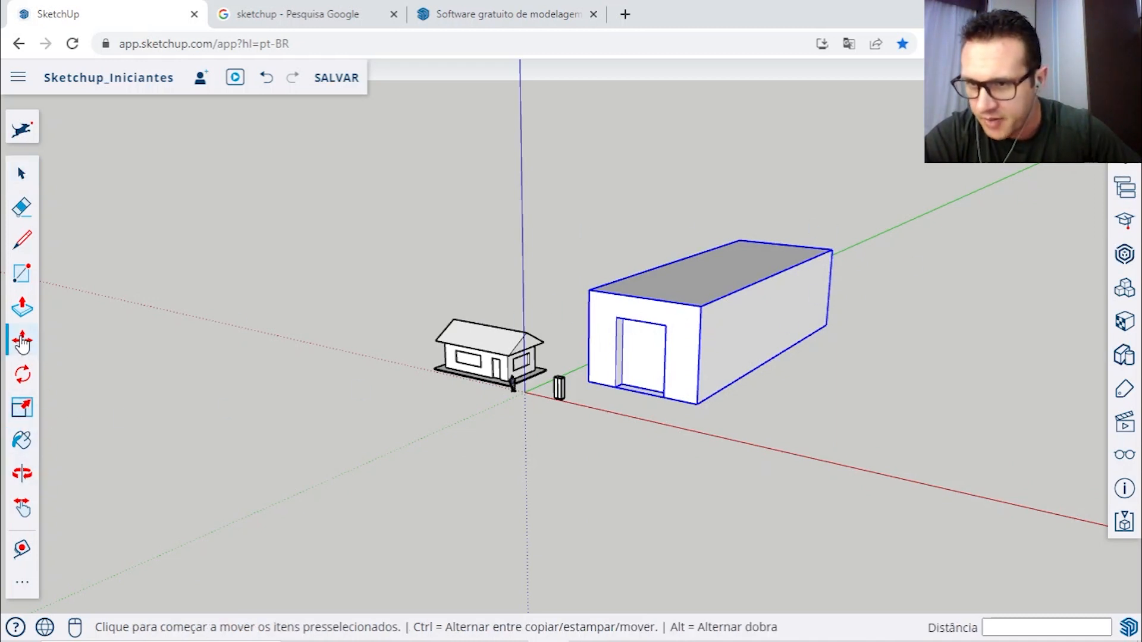
left_click(681, 274)
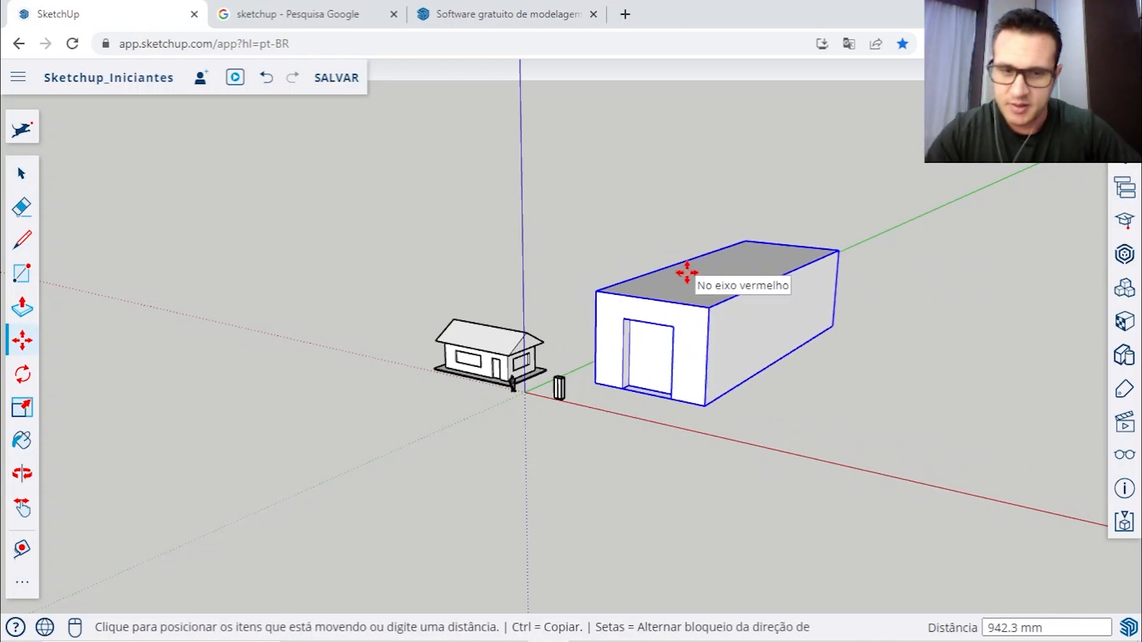
left_click(684, 272)
key("space")
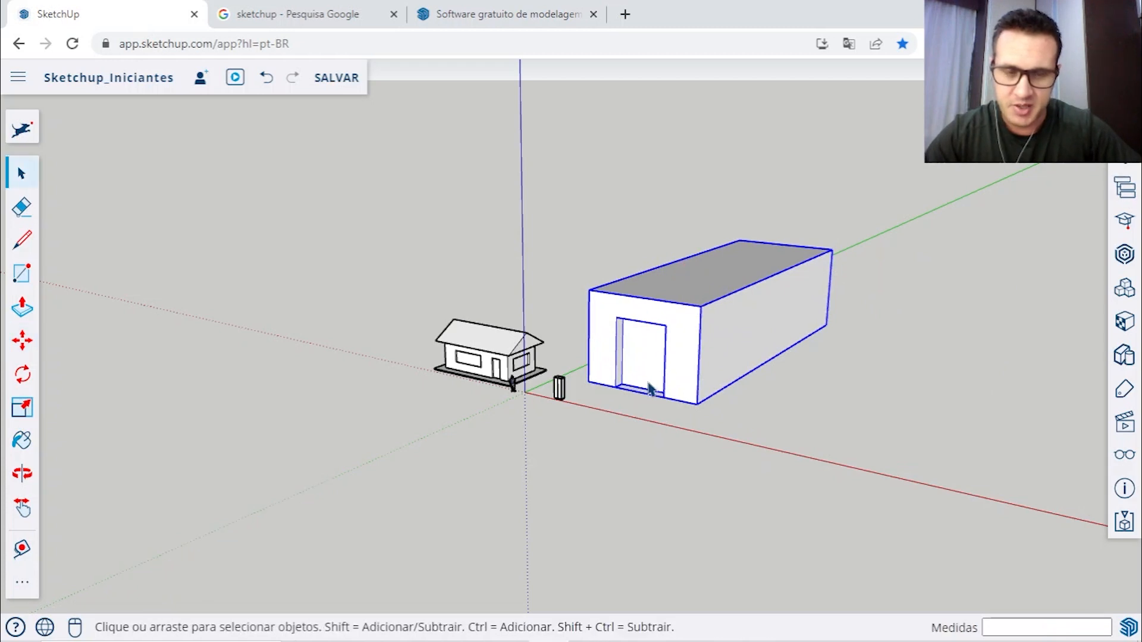
left_click(648, 393)
key("Delete")
Step: Open the box group and draw a circle on the long side wall near the front corner
scroll(676, 319, "up", 3)
scroll(672, 360, "up", 1)
middle_click_drag(673, 362, 637, 301, "shift")
middle_click_drag(869, 324, 672, 262)
left_click(672, 261)
double_click(669, 252)
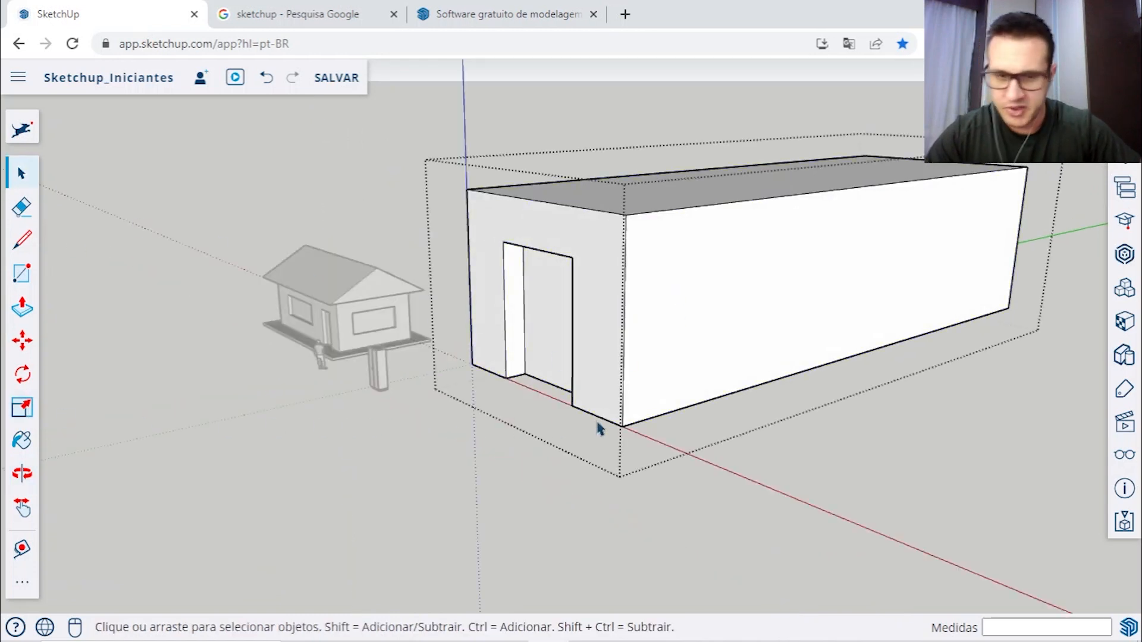
key("c")
left_click(690, 280)
left_click(712, 285)
Step: Push the circle on the side wall inward to form a round recess and close the group
key("p")
left_click(688, 293)
scroll(688, 294, "up", 3)
left_click(668, 286)
scroll(673, 284, "down", 3)
key("space")
left_click(719, 359)
scroll(759, 301, "up", 3)
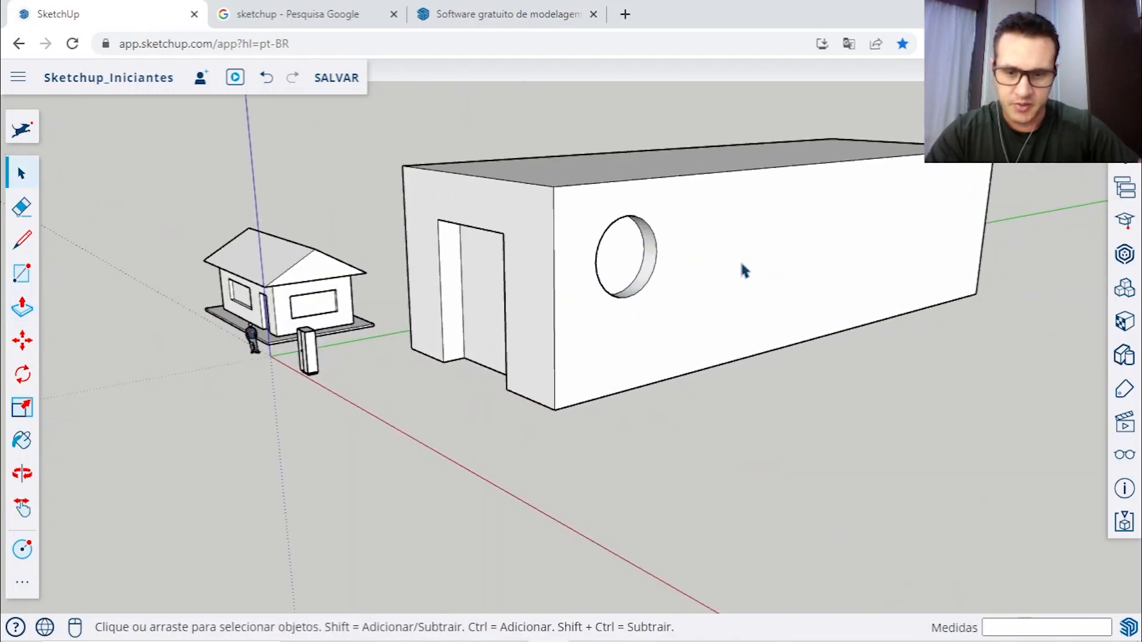
middle_click_drag(848, 295, 767, 290)
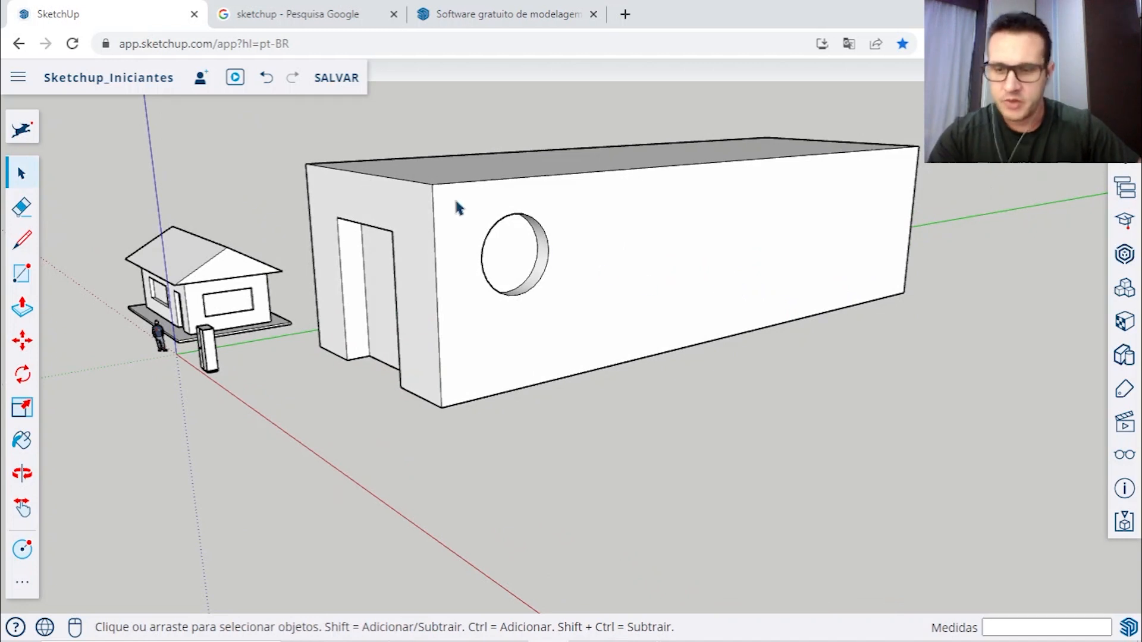
Step: Undo the round recess and the circle on the side wall
left_click(267, 79)
left_click(267, 79)
left_click(223, 180)
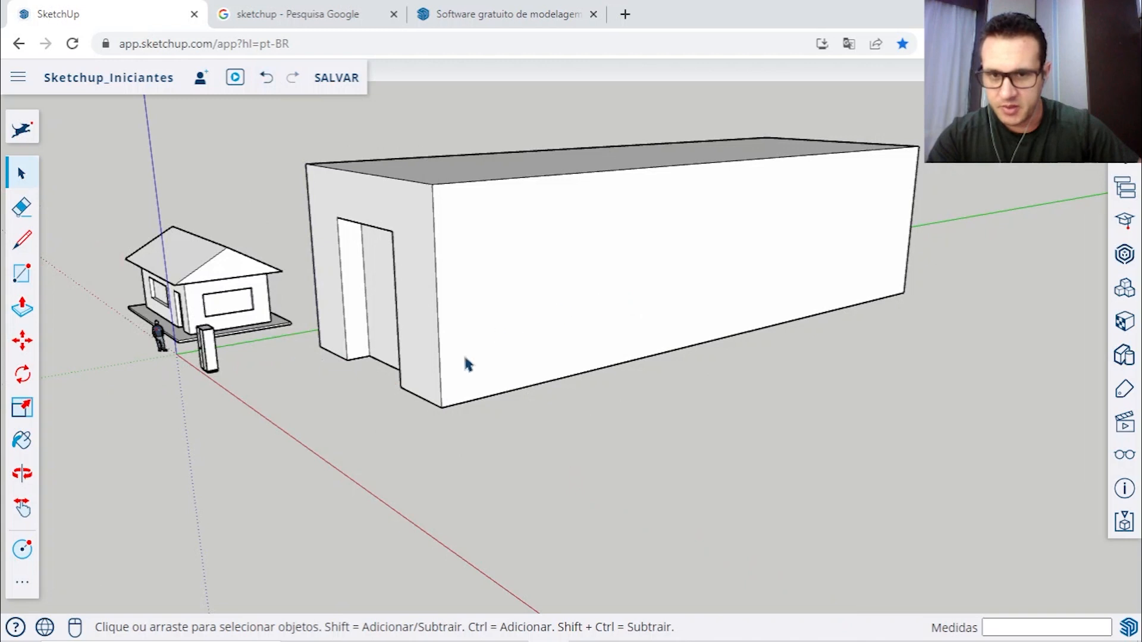
Step: Open the box group and pull the recessed door face out about 1437 mm, flush with the front wall
scroll(520, 263, "up", 5)
double_click(521, 260)
key("p")
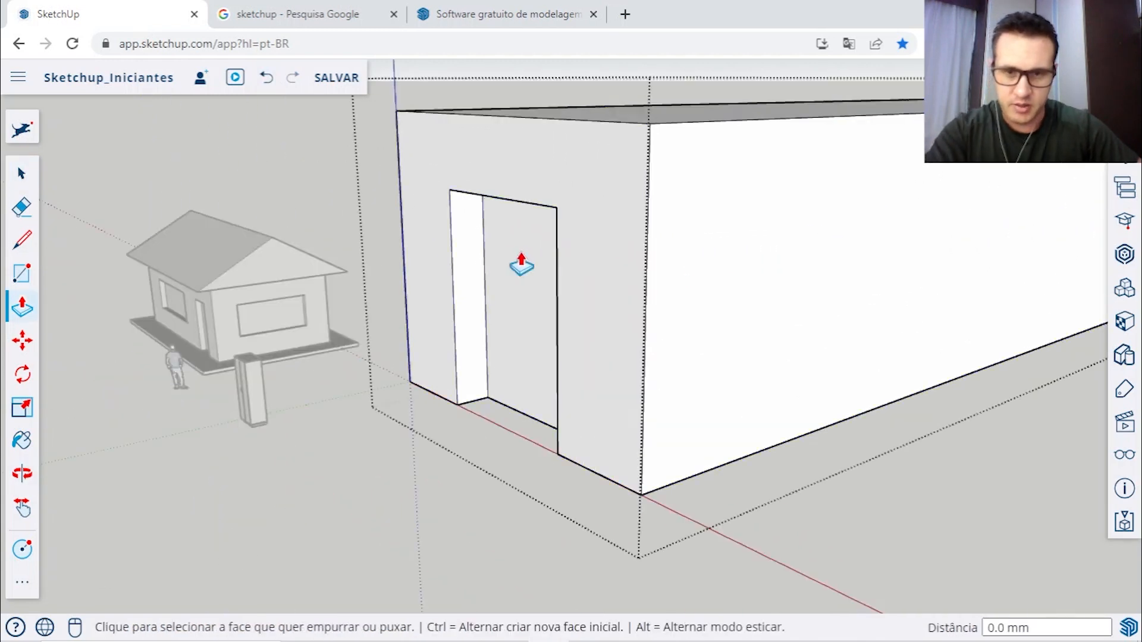
left_click(491, 243)
left_click(589, 283)
middle_click_drag(589, 283, 576, 275)
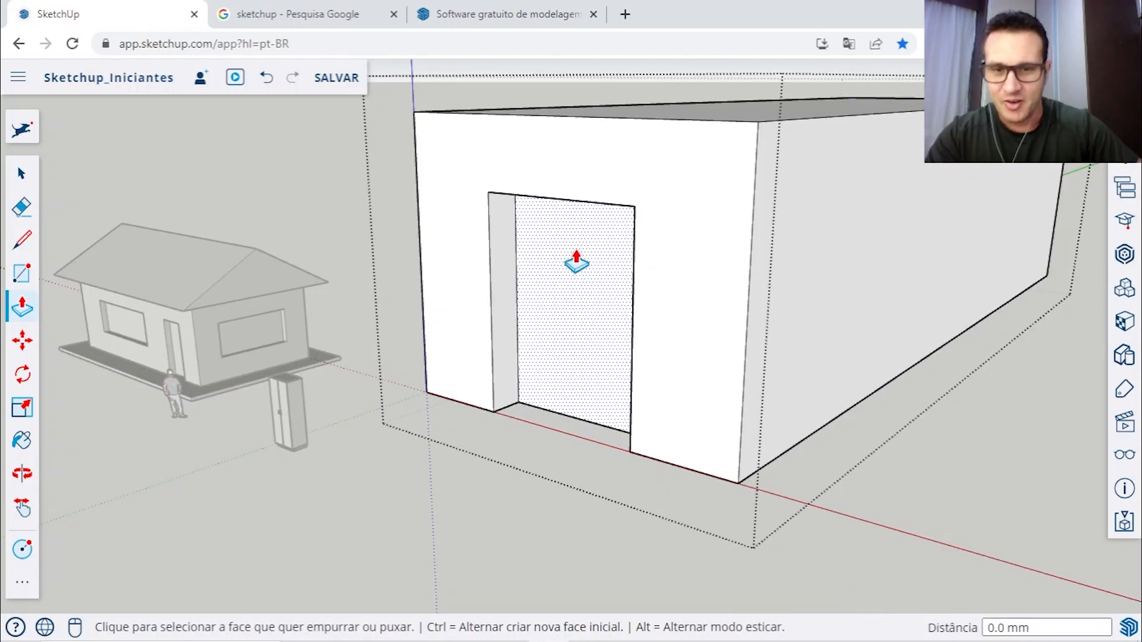
left_click(566, 277)
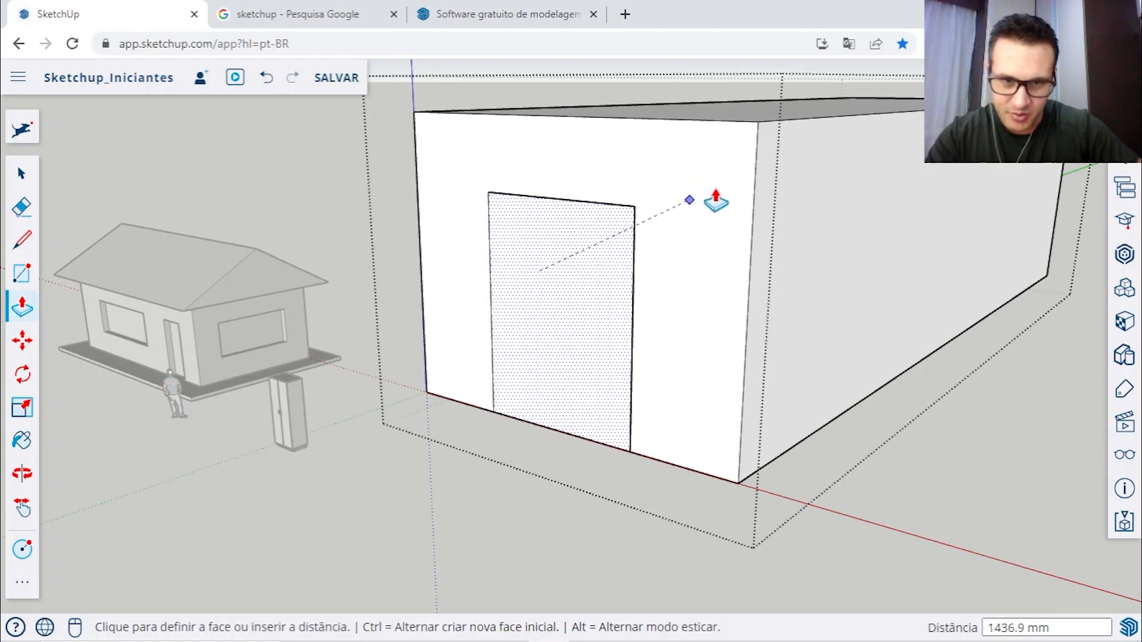
left_click(700, 178)
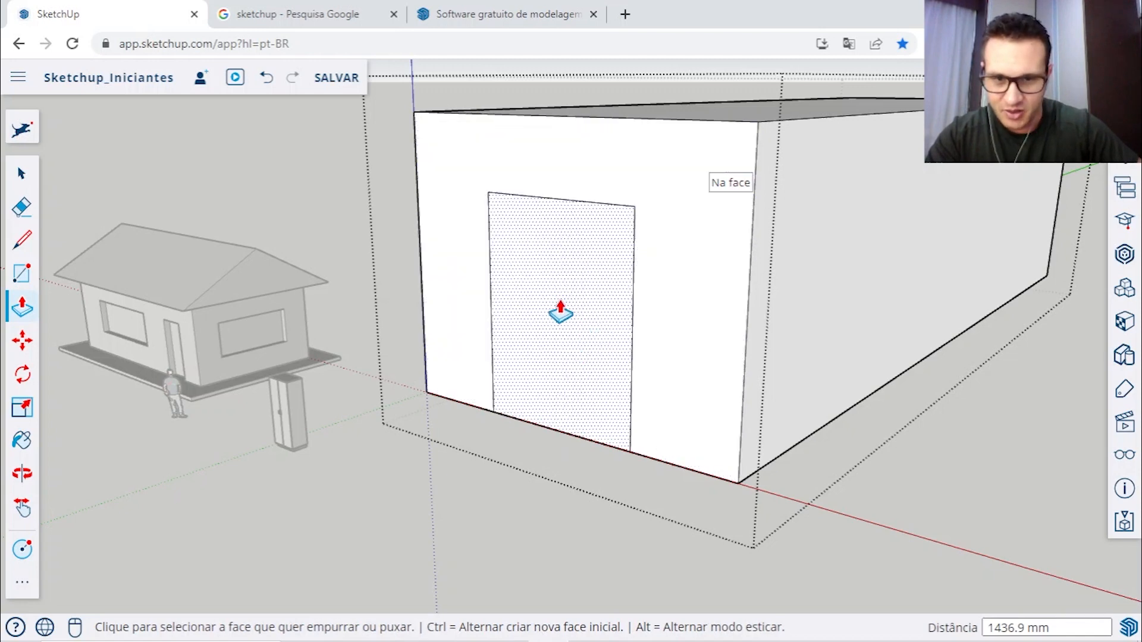
Step: Delete the three remaining door edges from the front wall so it merges into one face
left_click(22, 174)
left_click(572, 234)
left_click(674, 142)
left_click(622, 244)
left_click(646, 291)
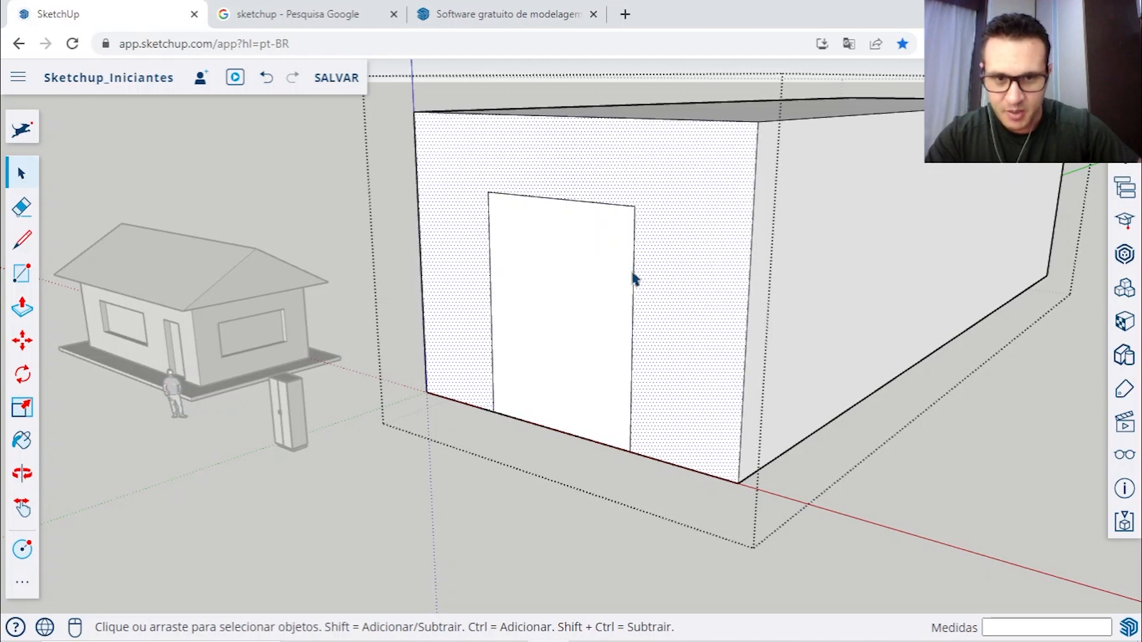
left_click(634, 258)
key("Delete")
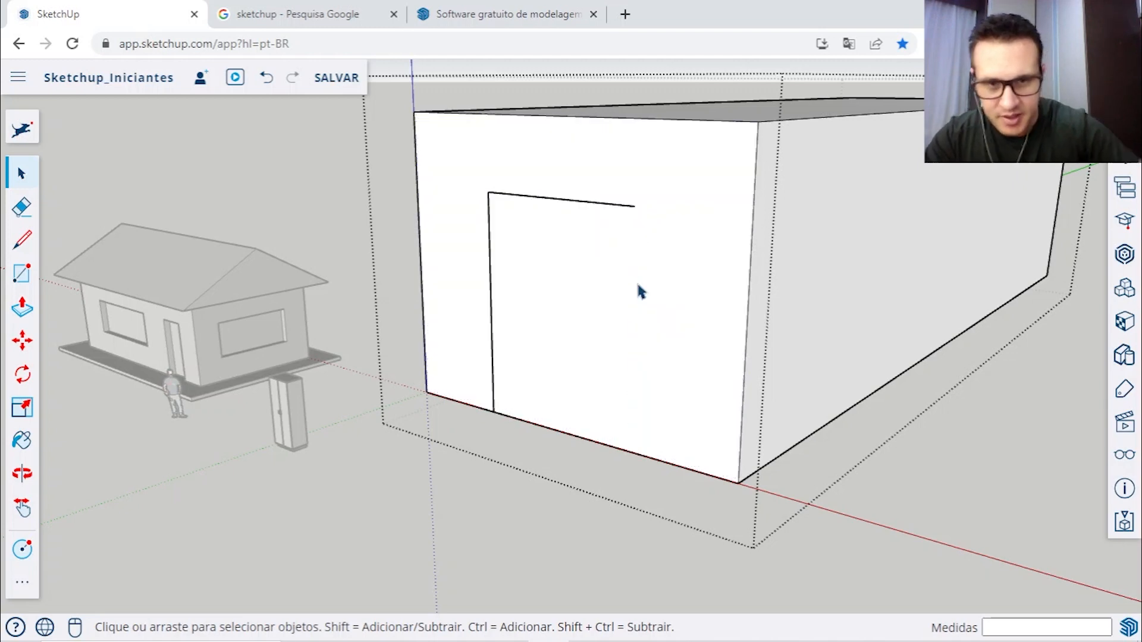
left_click(585, 202)
key("Delete")
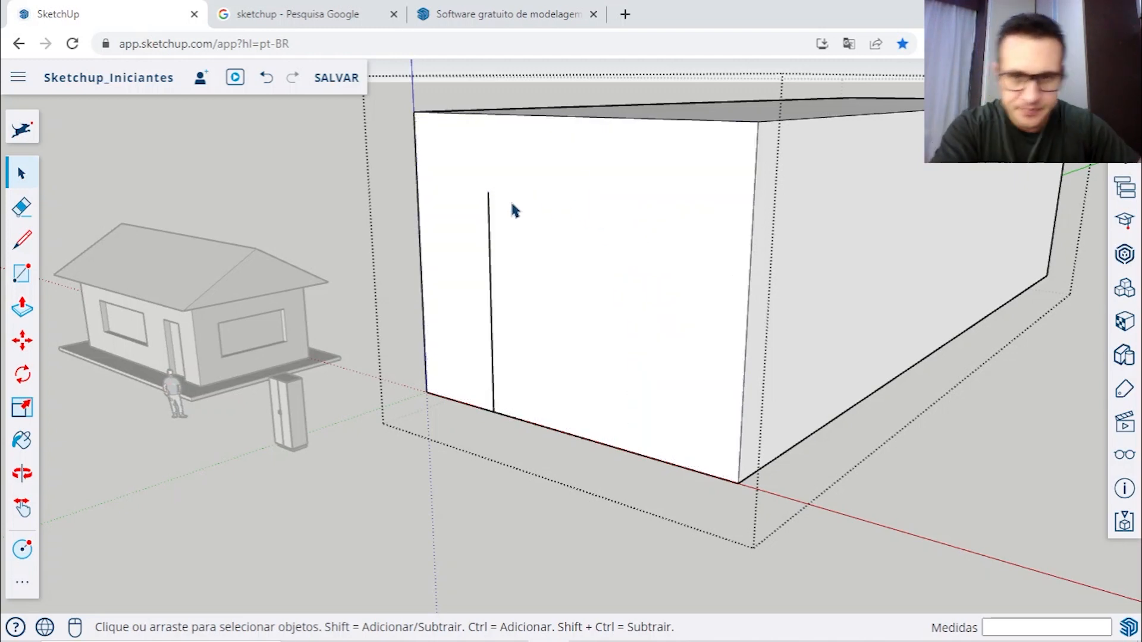
left_click(489, 209)
key("Delete")
Step: Open the box group and draw a diagonal line about 42916 mm long from the side face's lower front corner to its opposite upper corner
scroll(446, 176, "down", 5)
middle_click_drag(449, 181, 502, 244)
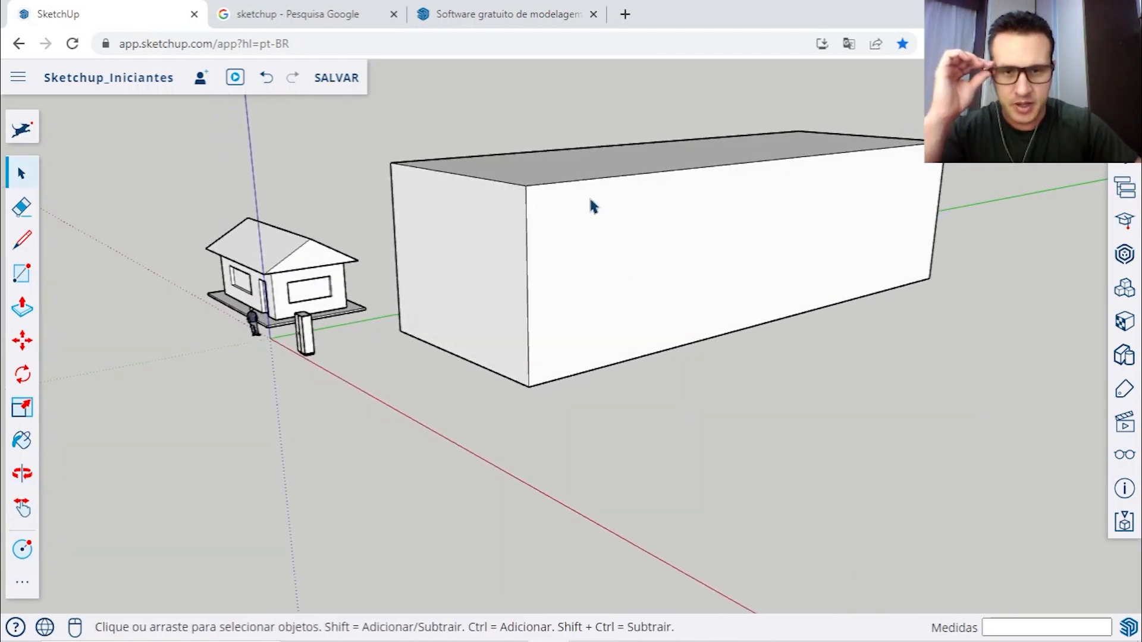
middle_click_drag(580, 239, 647, 244)
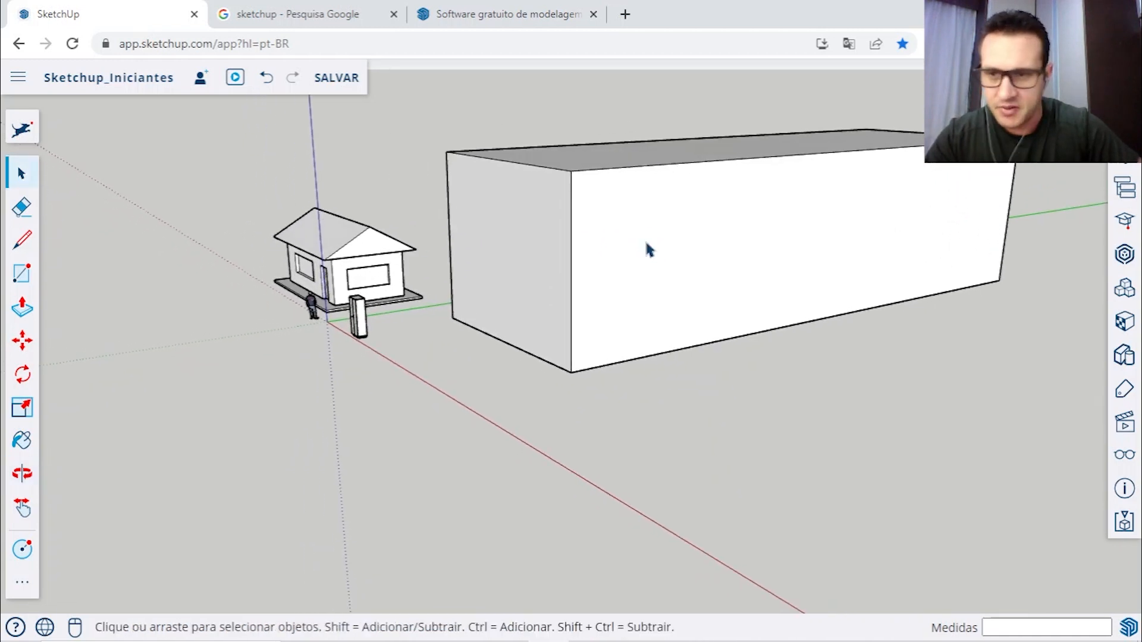
double_click(593, 184)
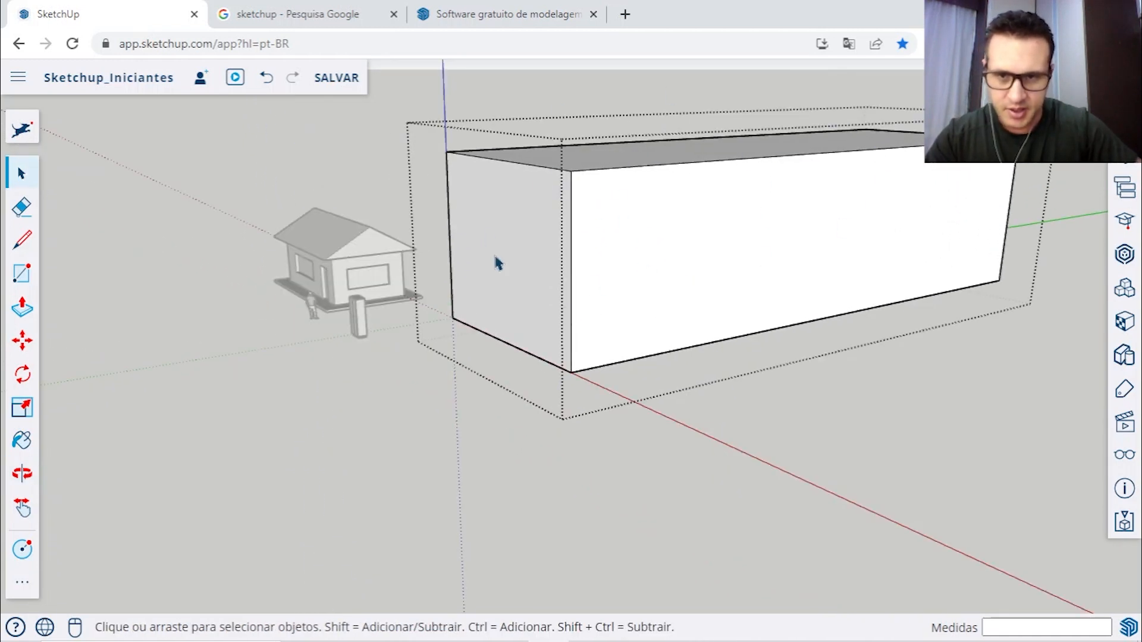
left_click(21, 244)
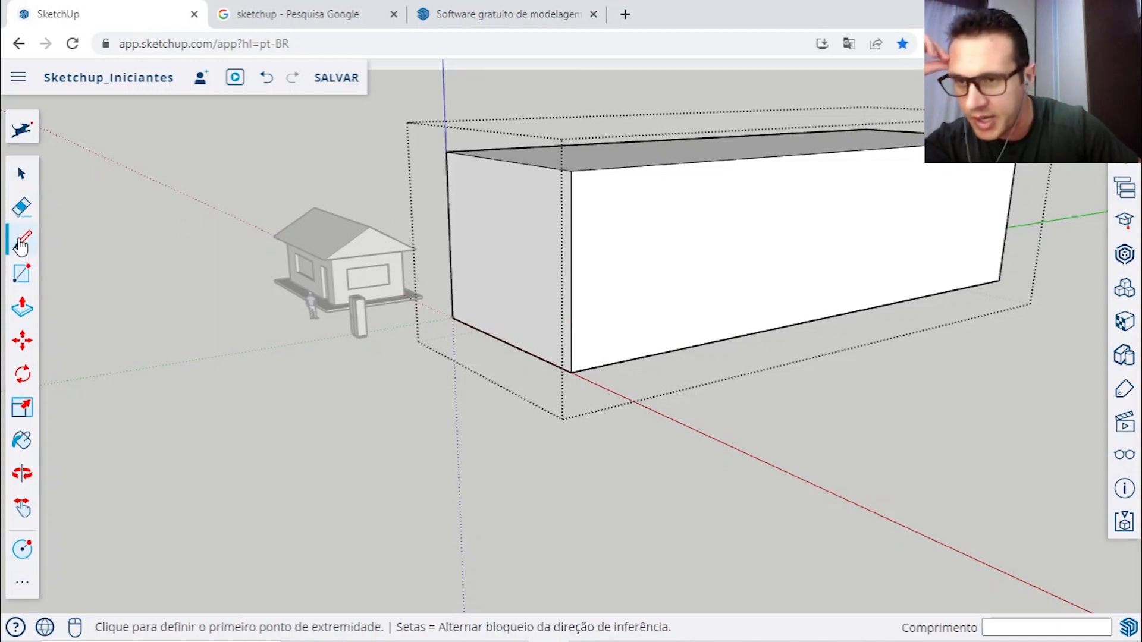
left_click(571, 372)
left_click(1018, 140)
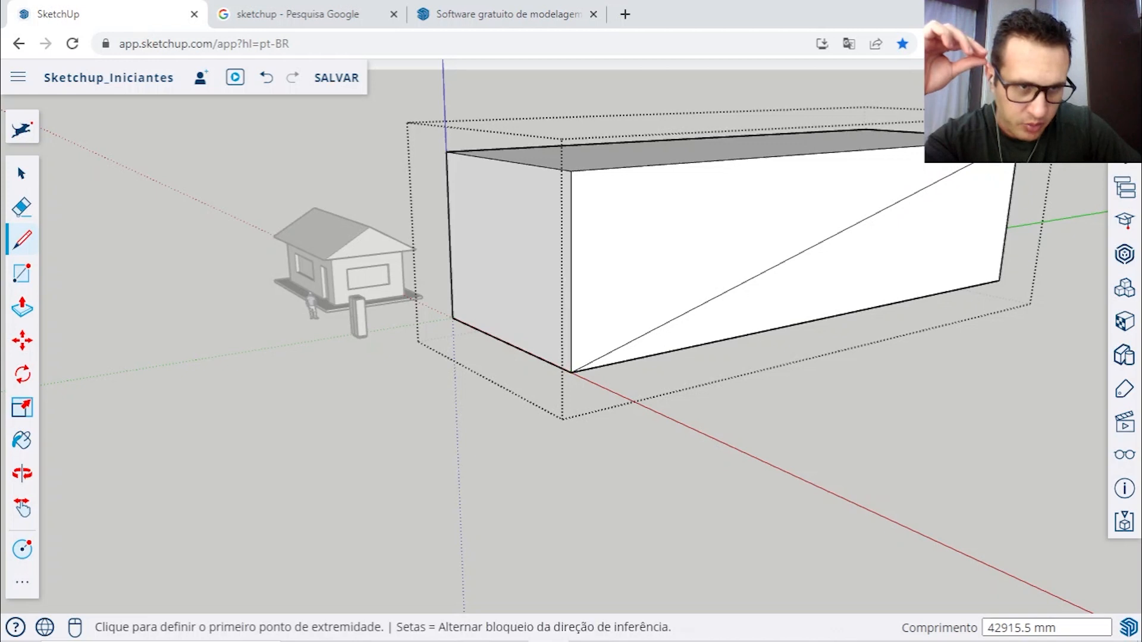
key("space")
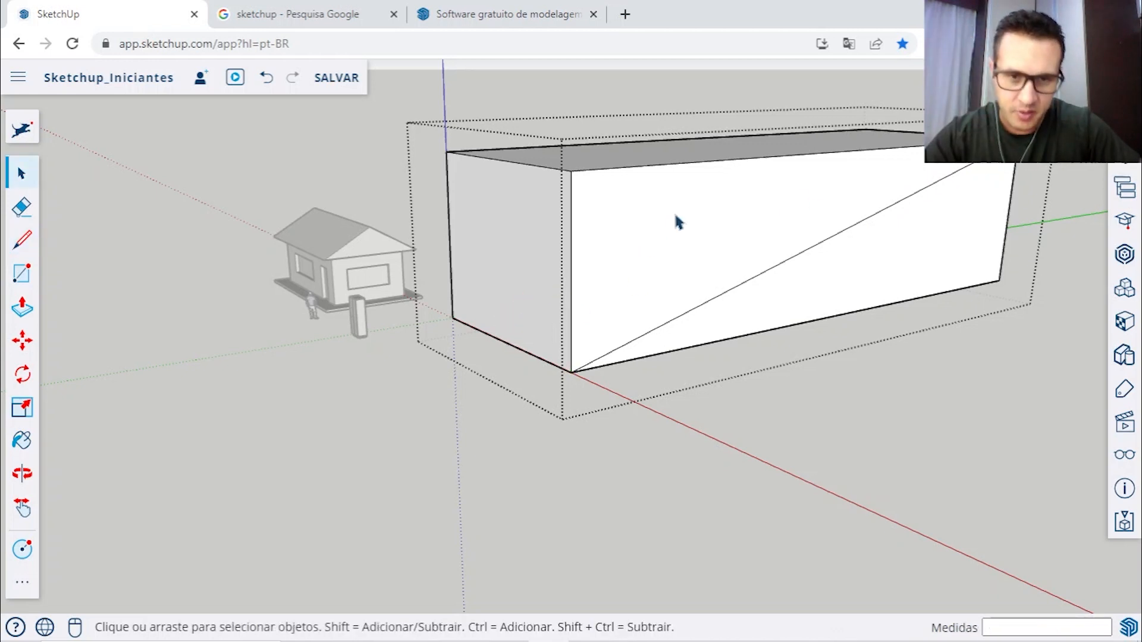
Step: Push the upper triangle of the divided side face about 6965 mm into the box
left_click(890, 262)
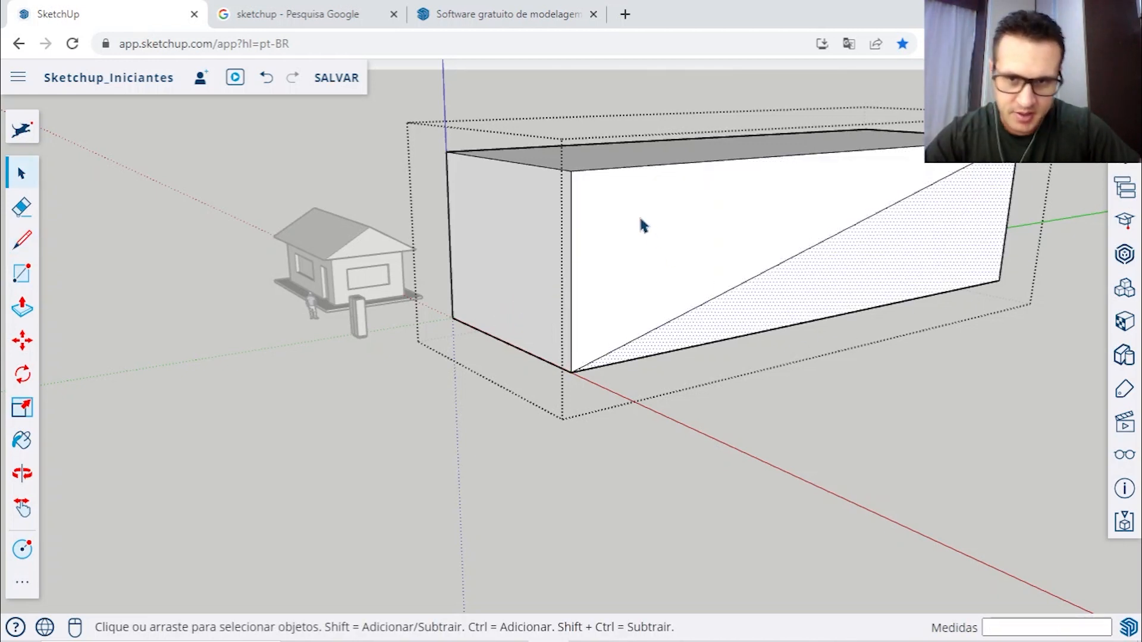
left_click(639, 220)
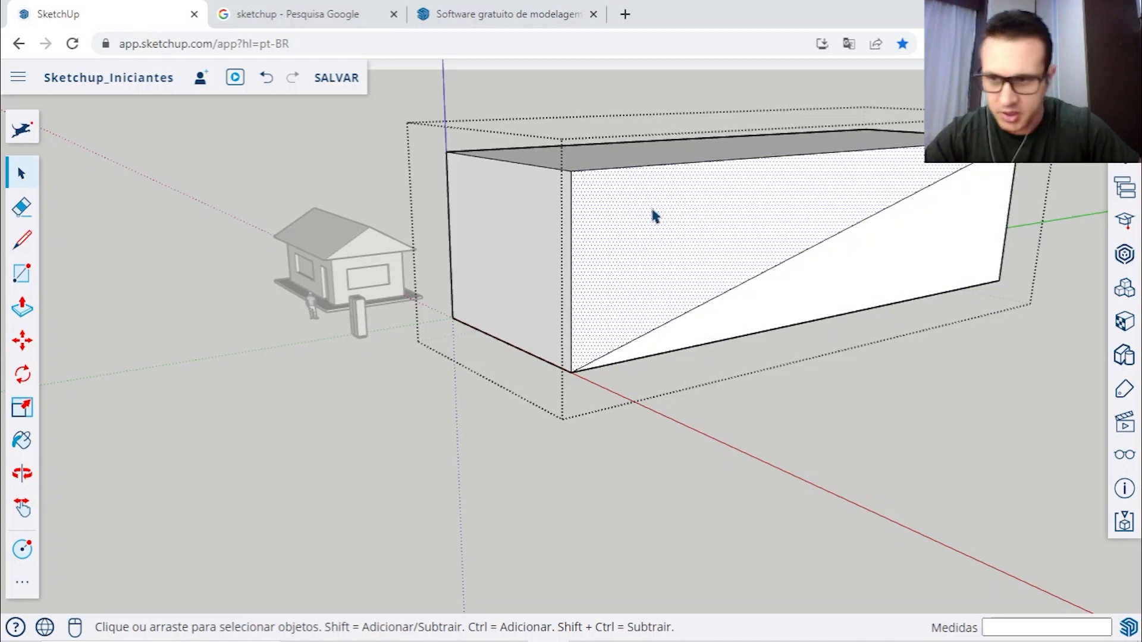
left_click(20, 307)
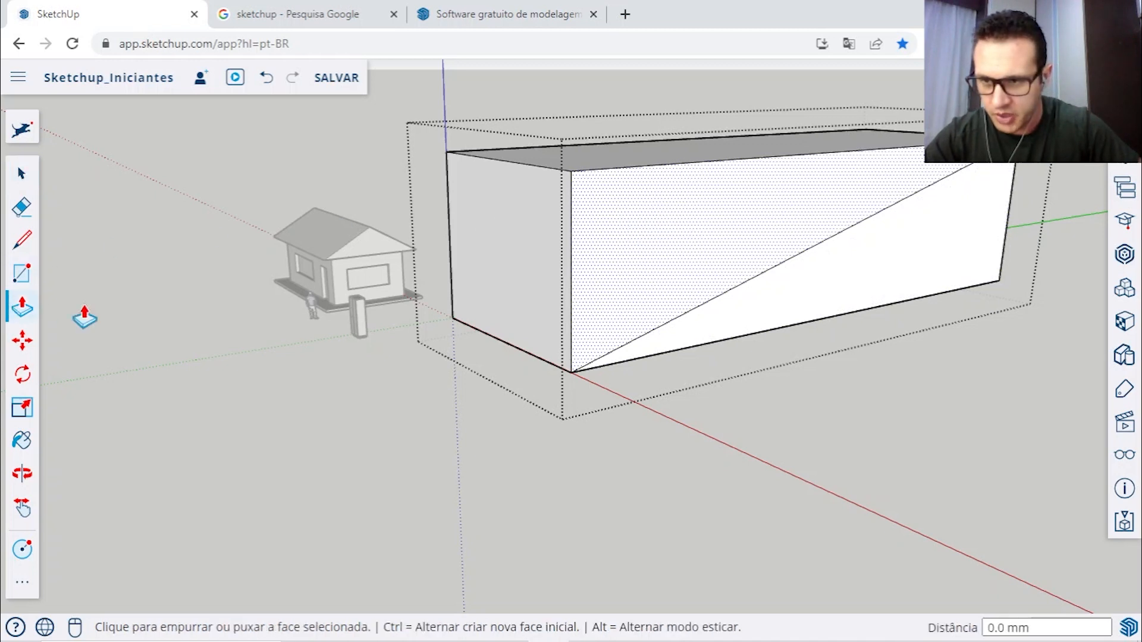
left_click(678, 235)
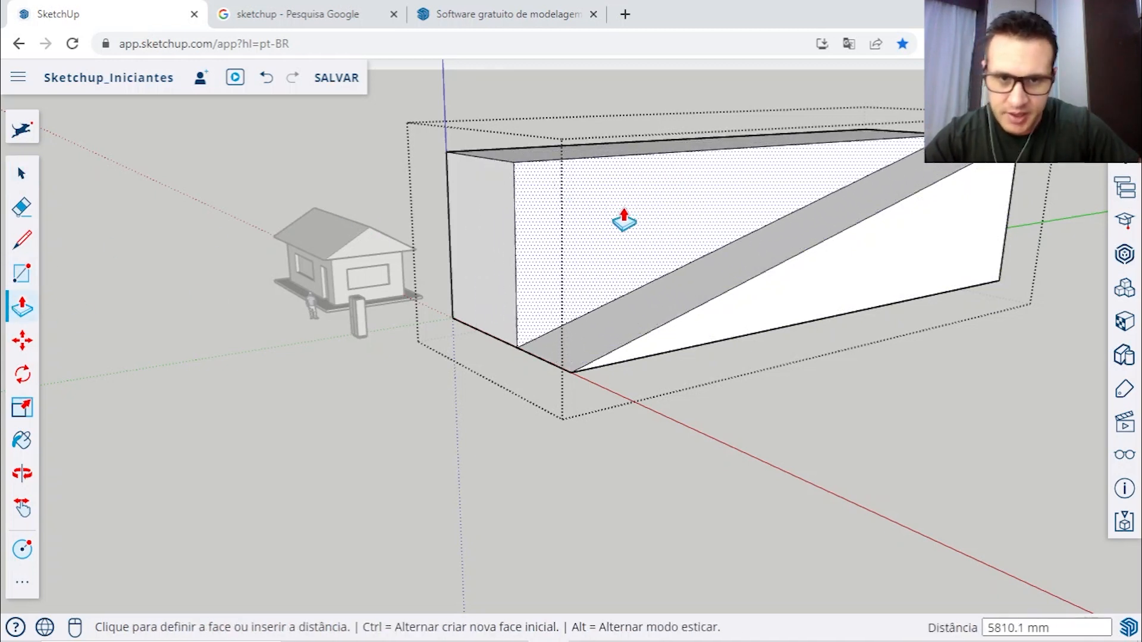
left_click(607, 220)
middle_click_drag(363, 351, 707, 314)
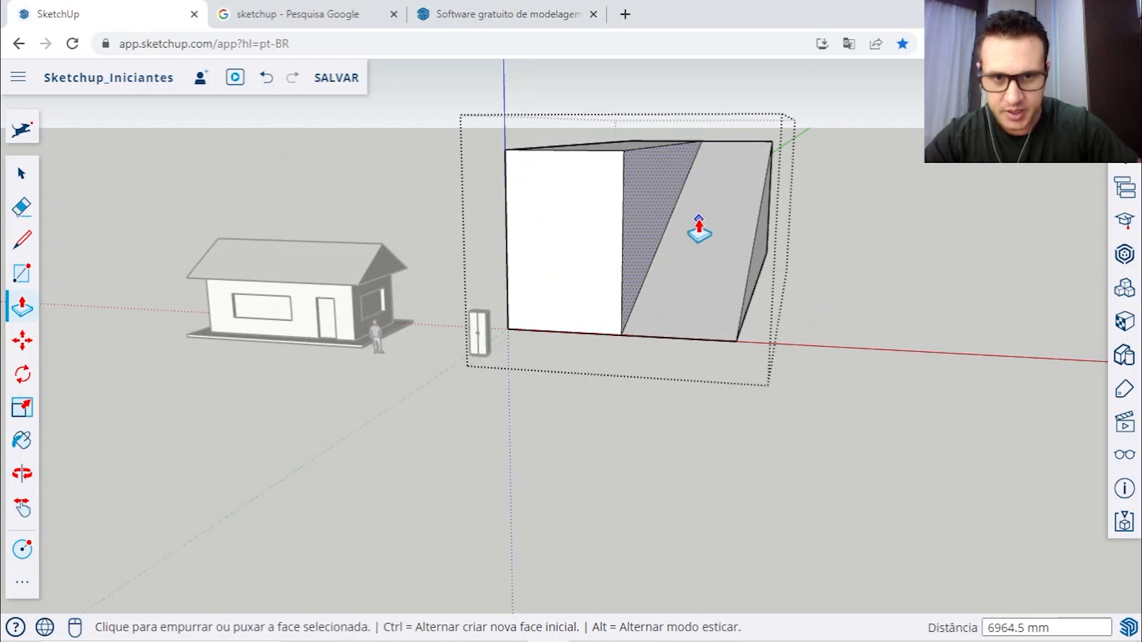
middle_click_drag(696, 232, 545, 242)
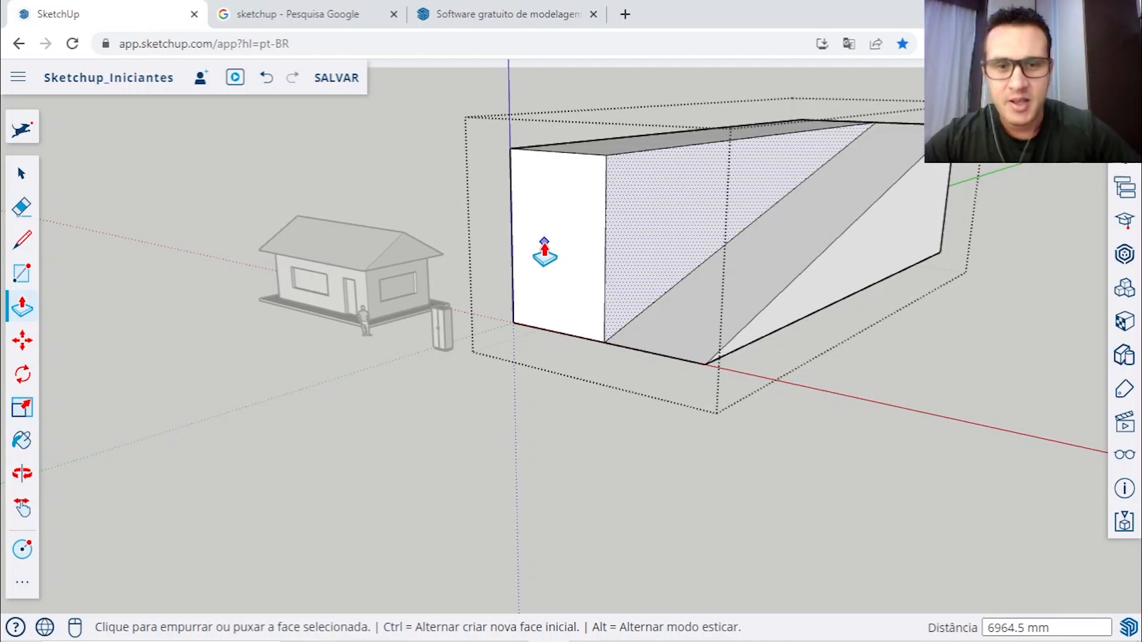
Step: Push the upper triangle another 7294 mm or so through to the back face, leaving a sloped ramp, and close the group
left_click(656, 230)
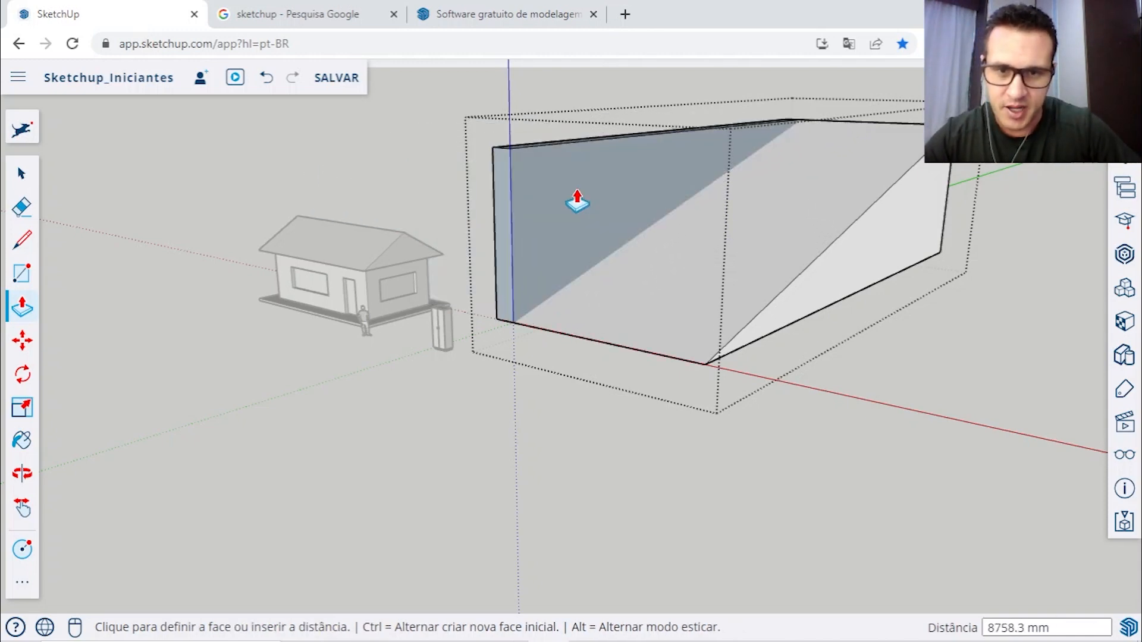
scroll(592, 197, "up", 2)
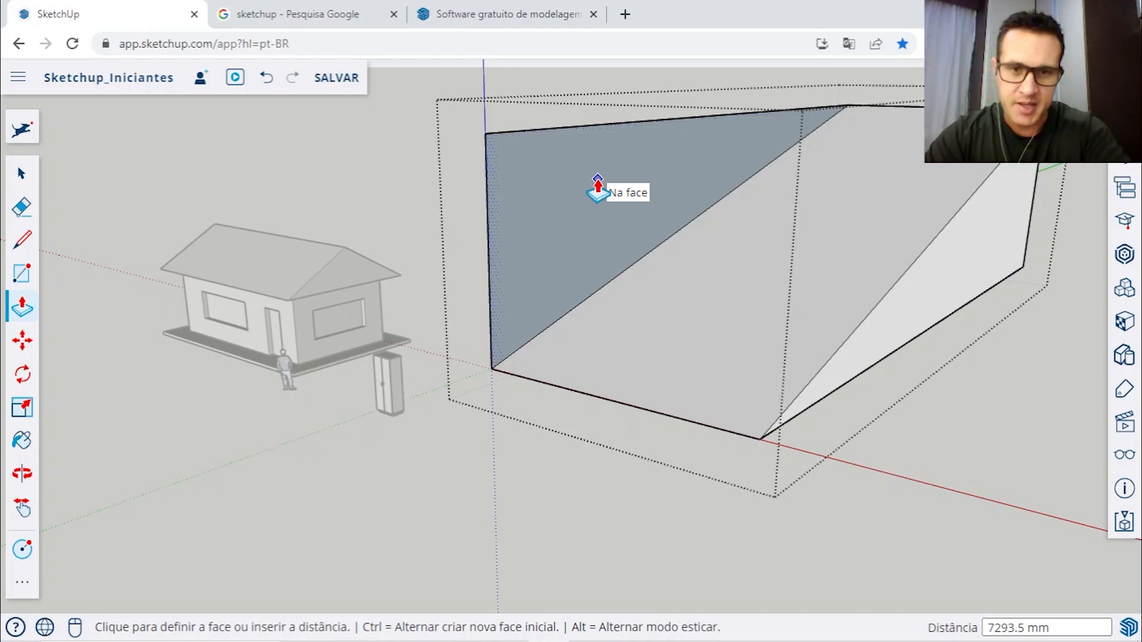
left_click(598, 189)
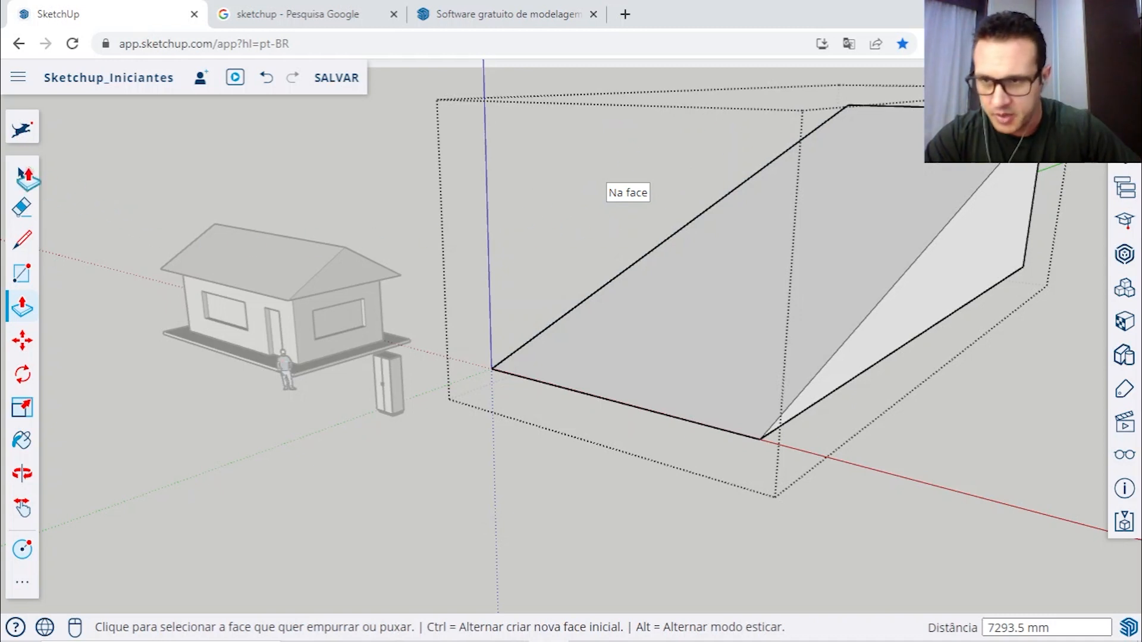
left_click(22, 174)
Step: Delete the large ramp-shaped group beside the house
scroll(387, 158, "down", 6)
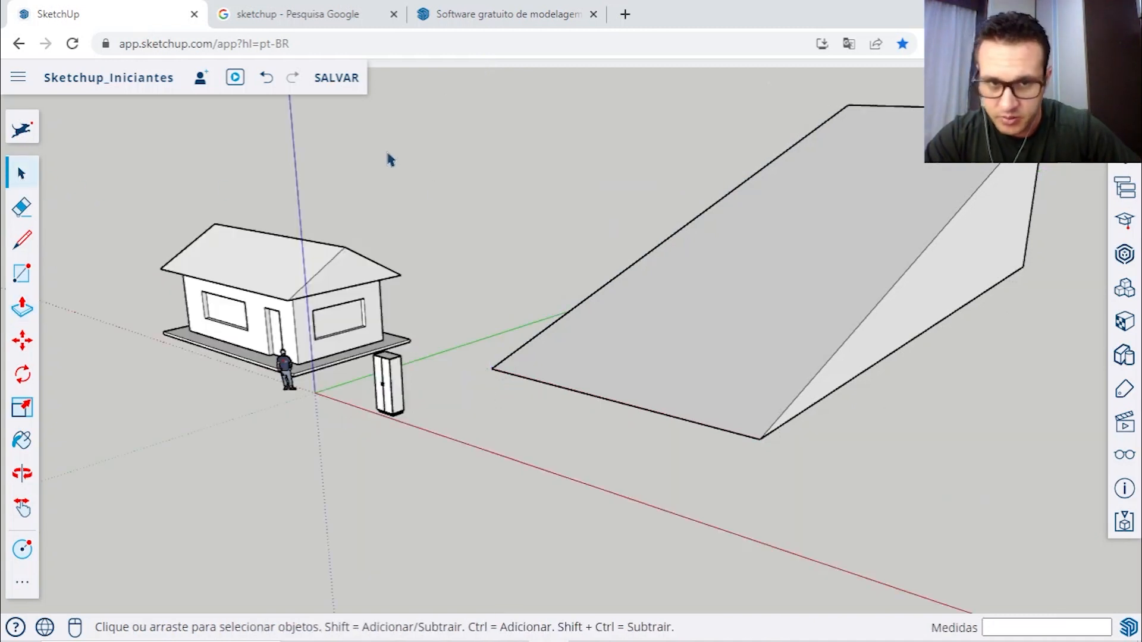
middle_click_drag(773, 304, 644, 357)
middle_click_drag(681, 310, 848, 344)
left_click(687, 250)
middle_click_drag(687, 250, 691, 286)
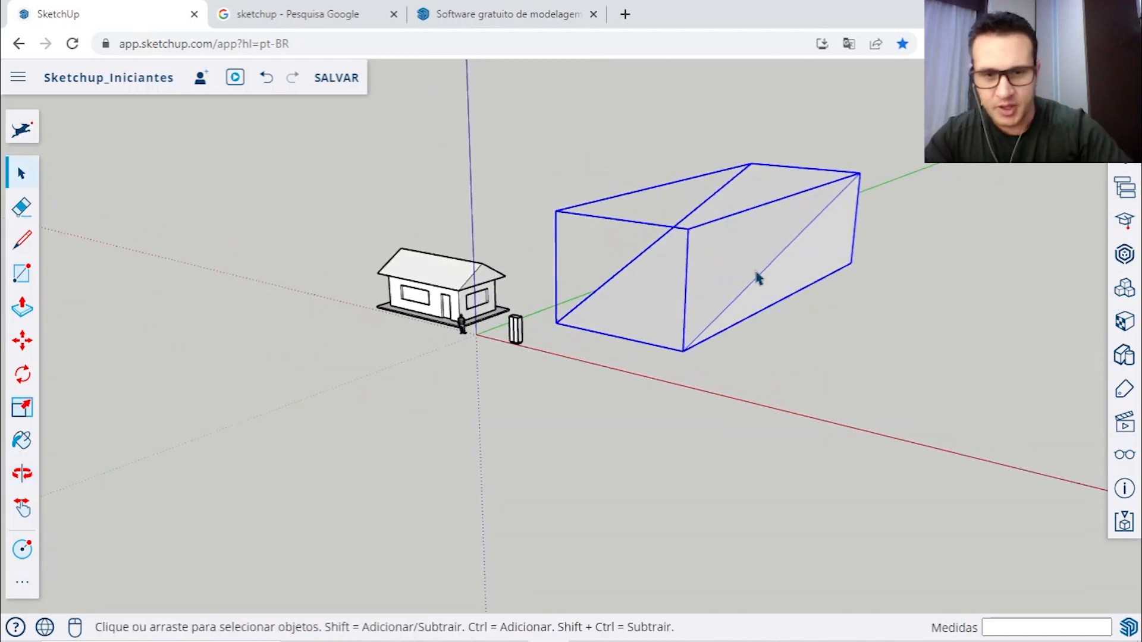
key("Delete")
scroll(490, 313, "up", 5)
scroll(484, 313, "down", 3)
middle_click_drag(484, 320, 611, 298)
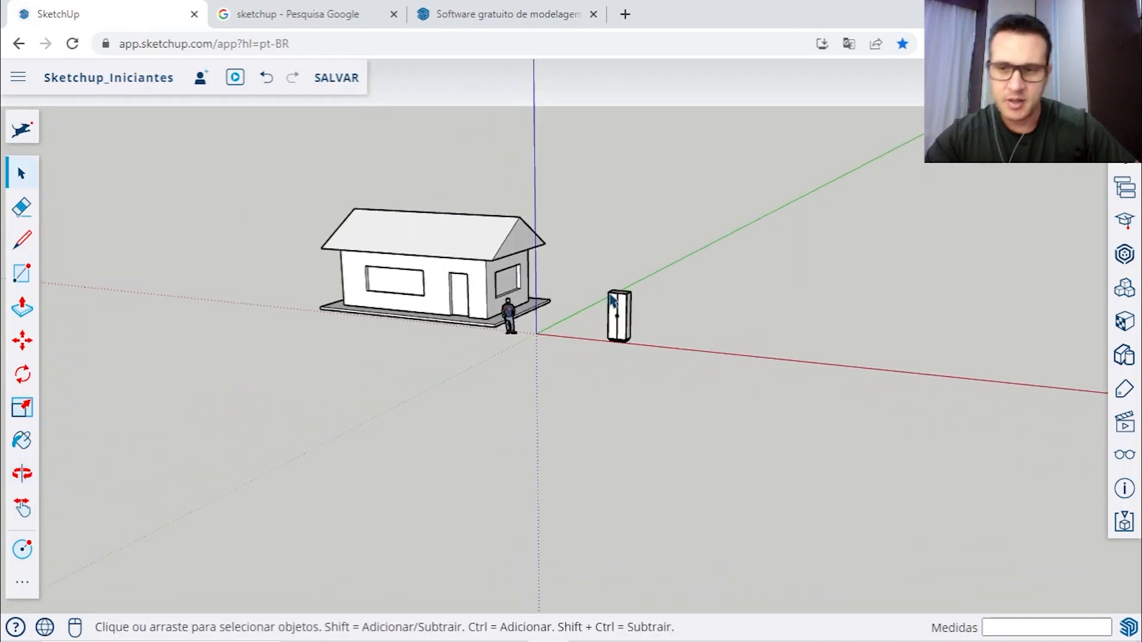
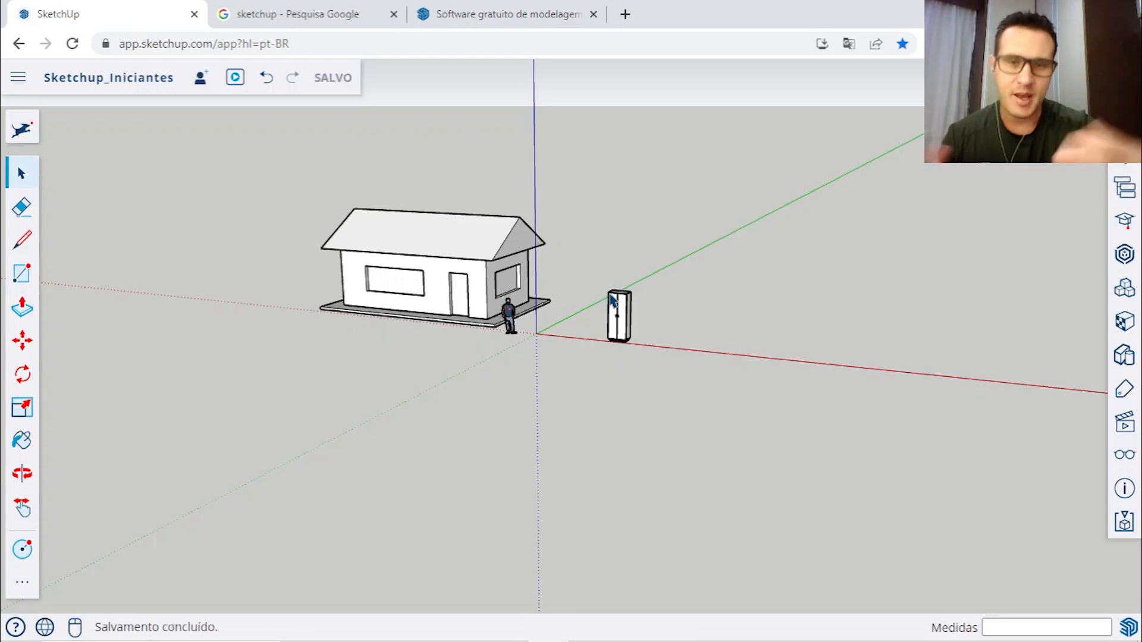
Step: Activate the Tape Measure tool for work around the wardrobe
scroll(531, 303, "up", 5)
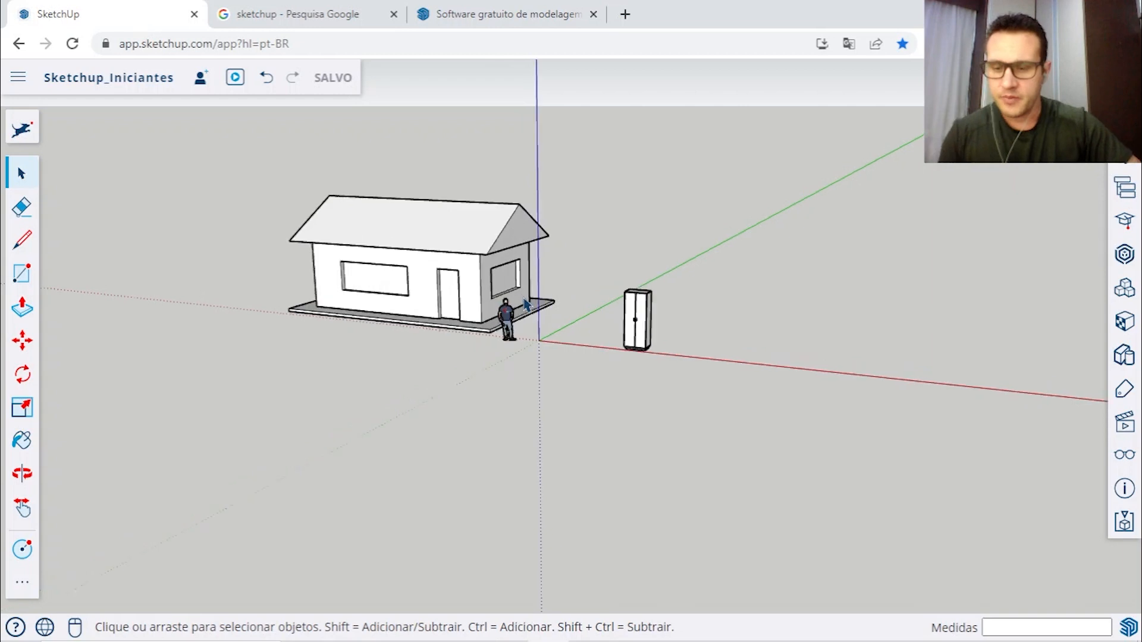
middle_click_drag(535, 308, 671, 266)
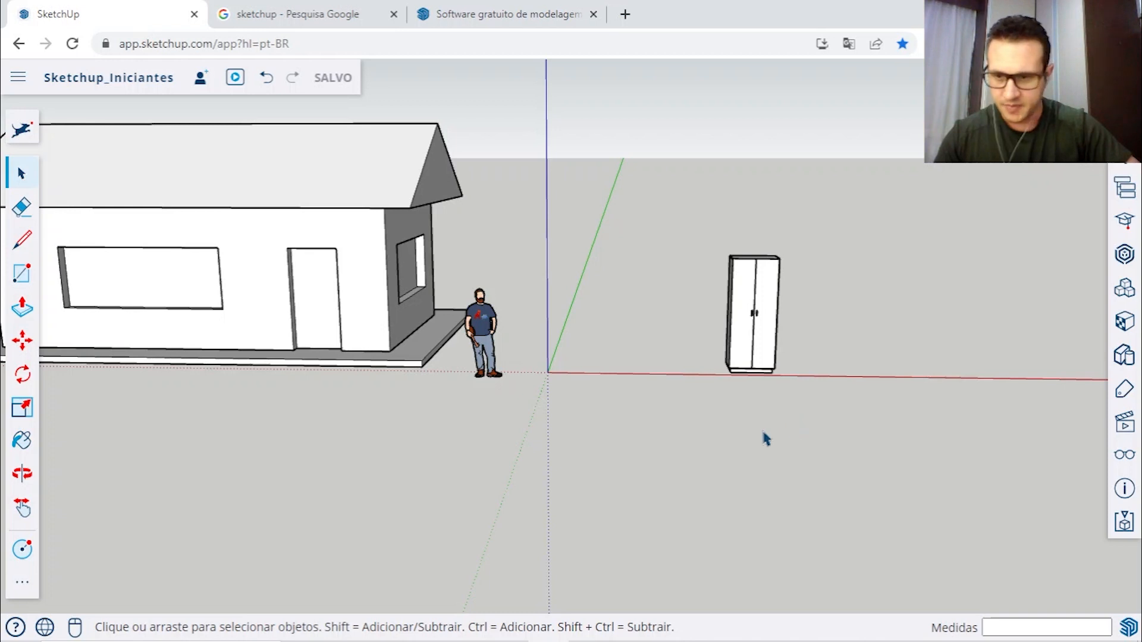
left_click(22, 583)
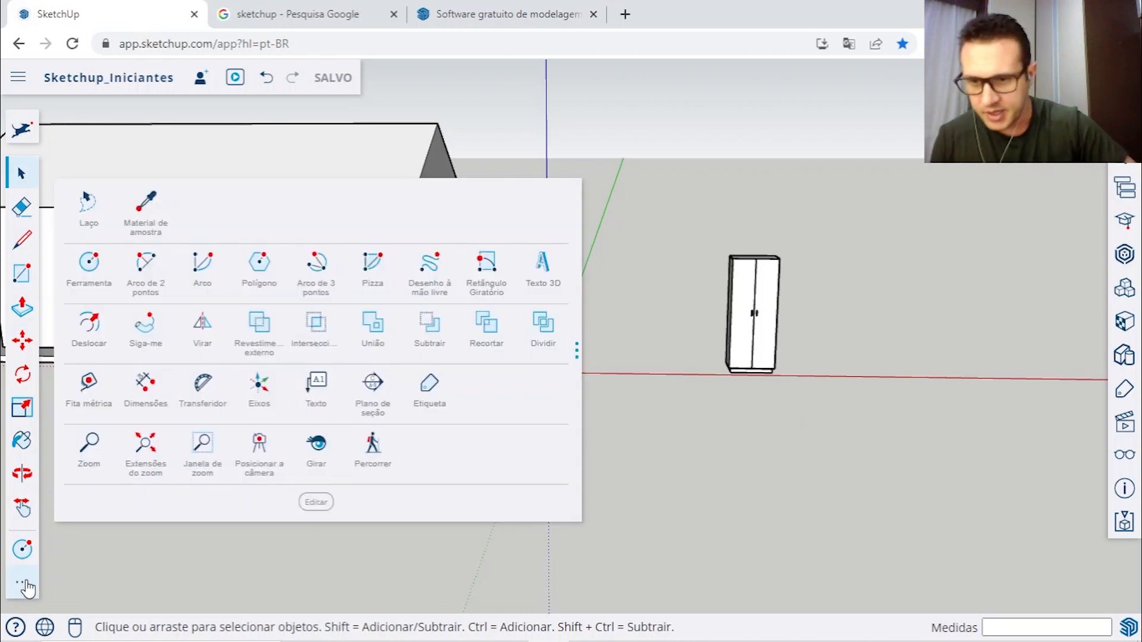
left_click(92, 385)
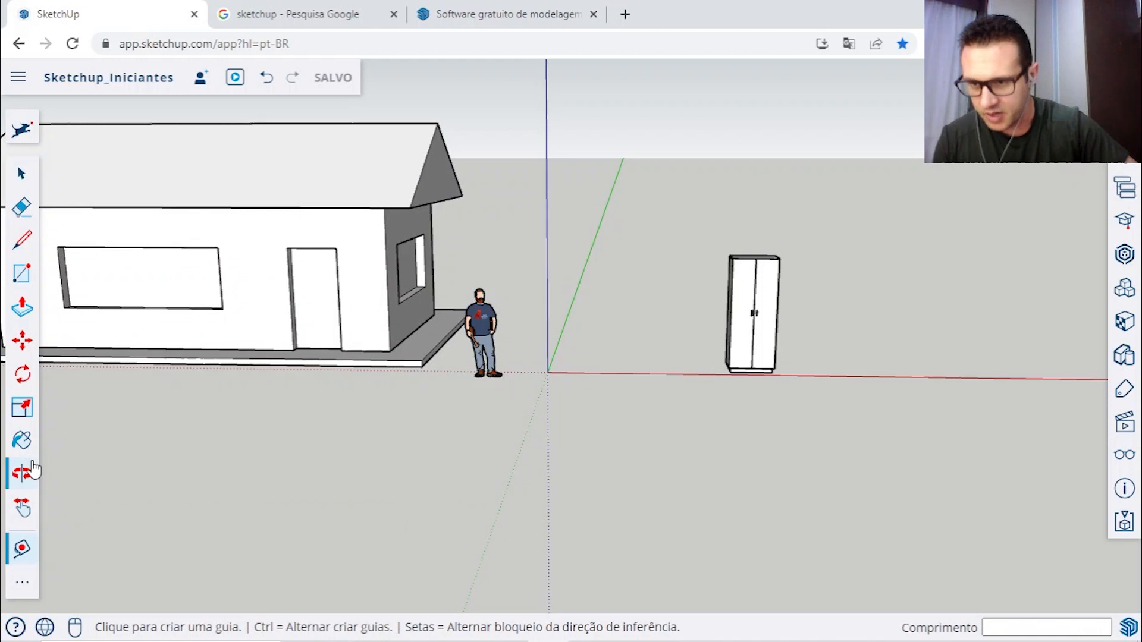
left_click(24, 587)
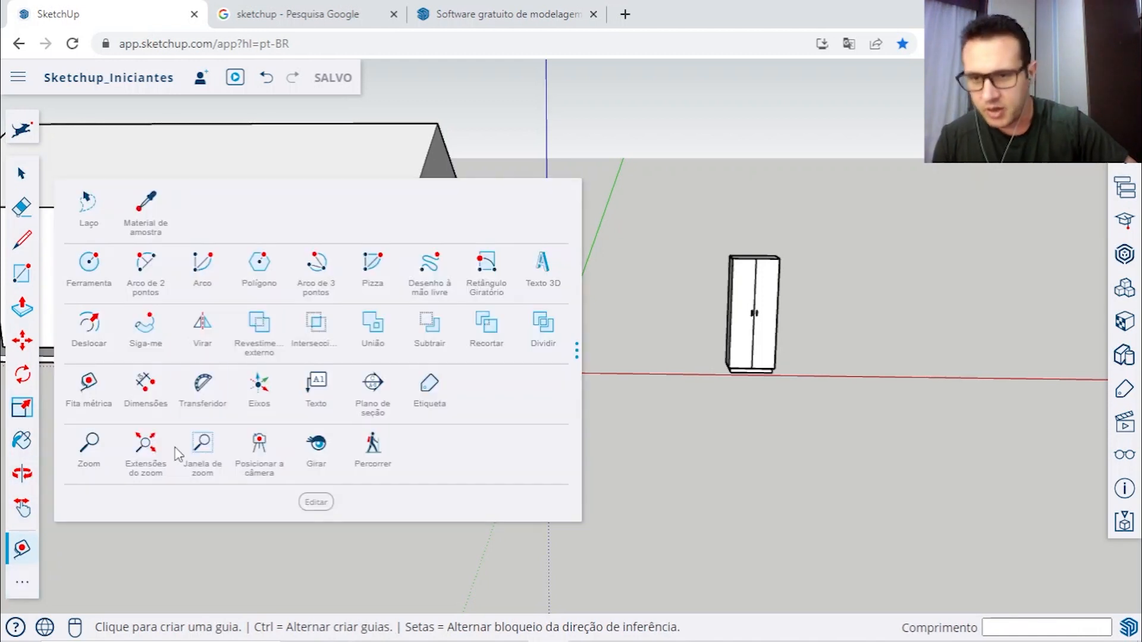
left_click(83, 392)
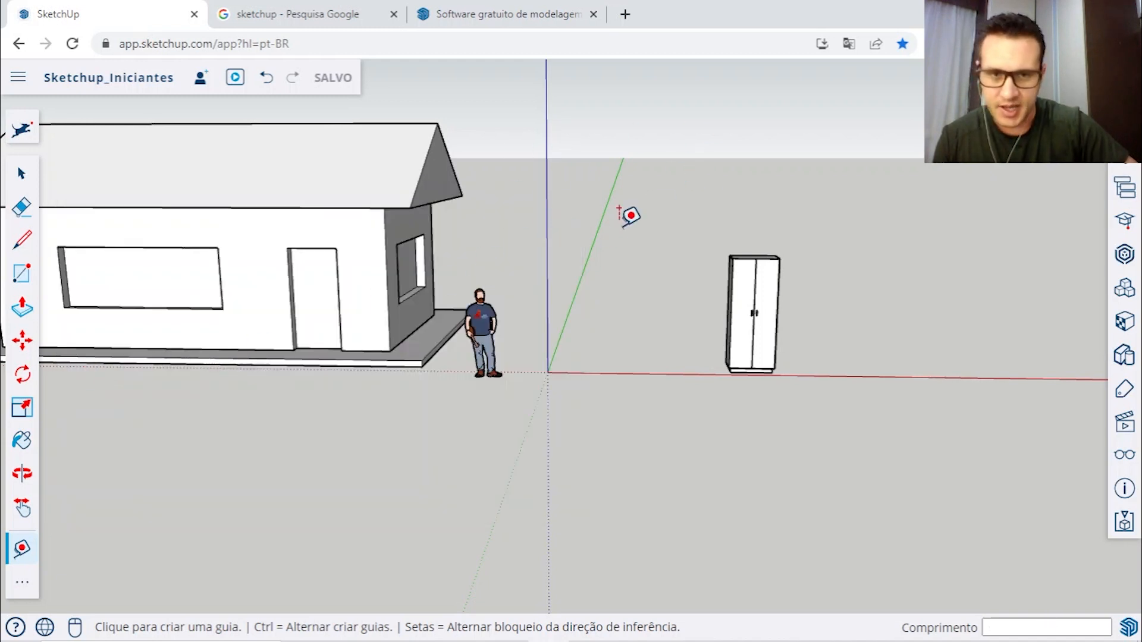
key("space")
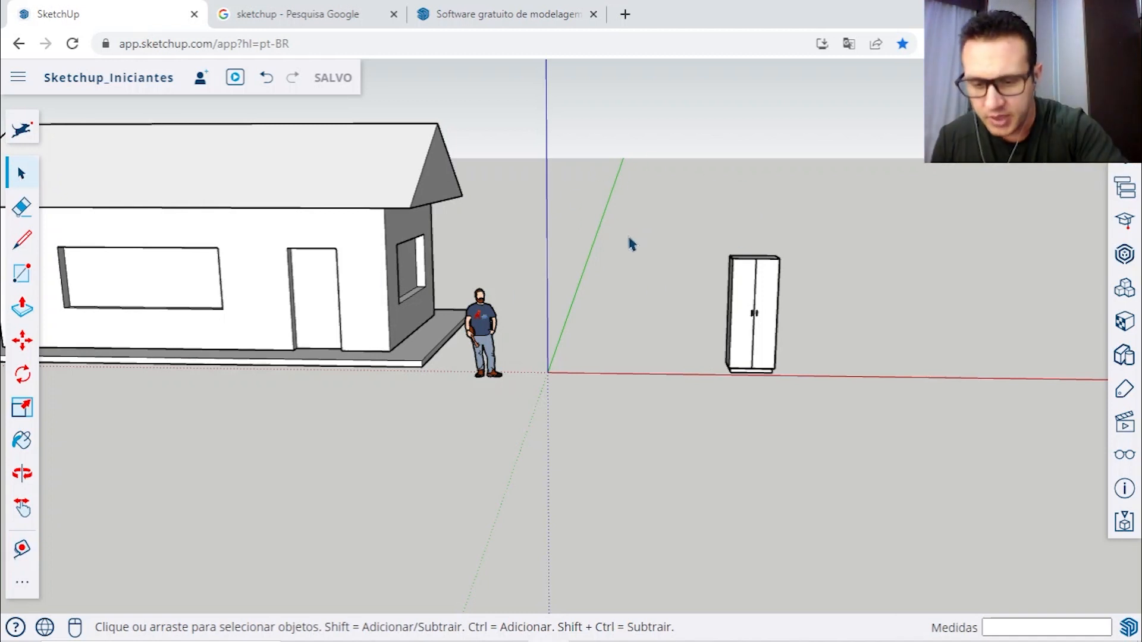
key("t")
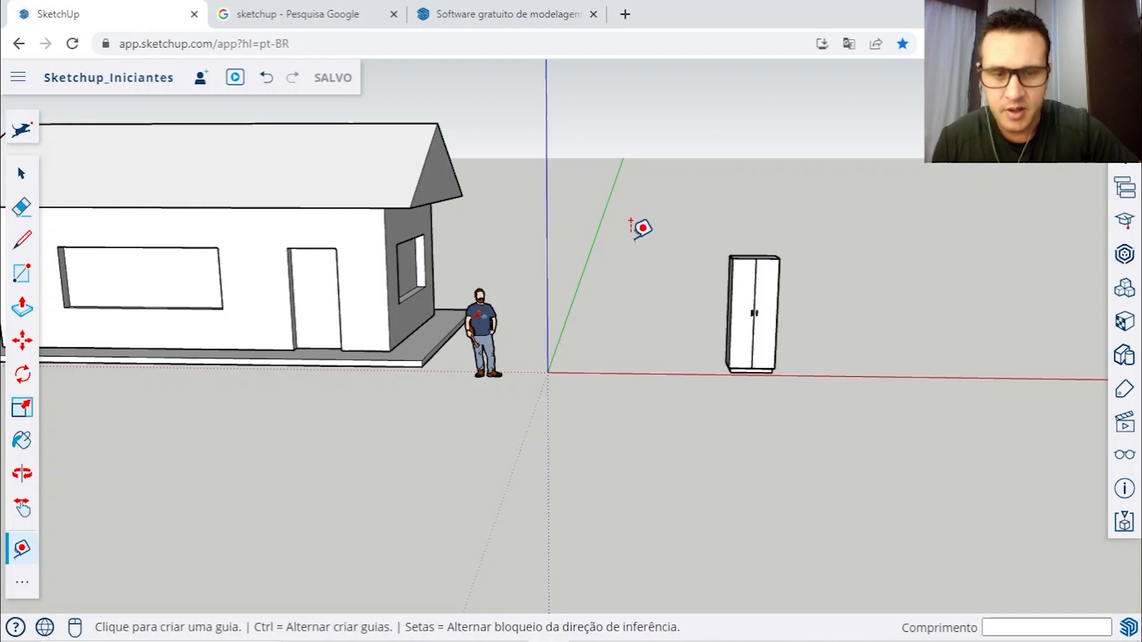
key("m")
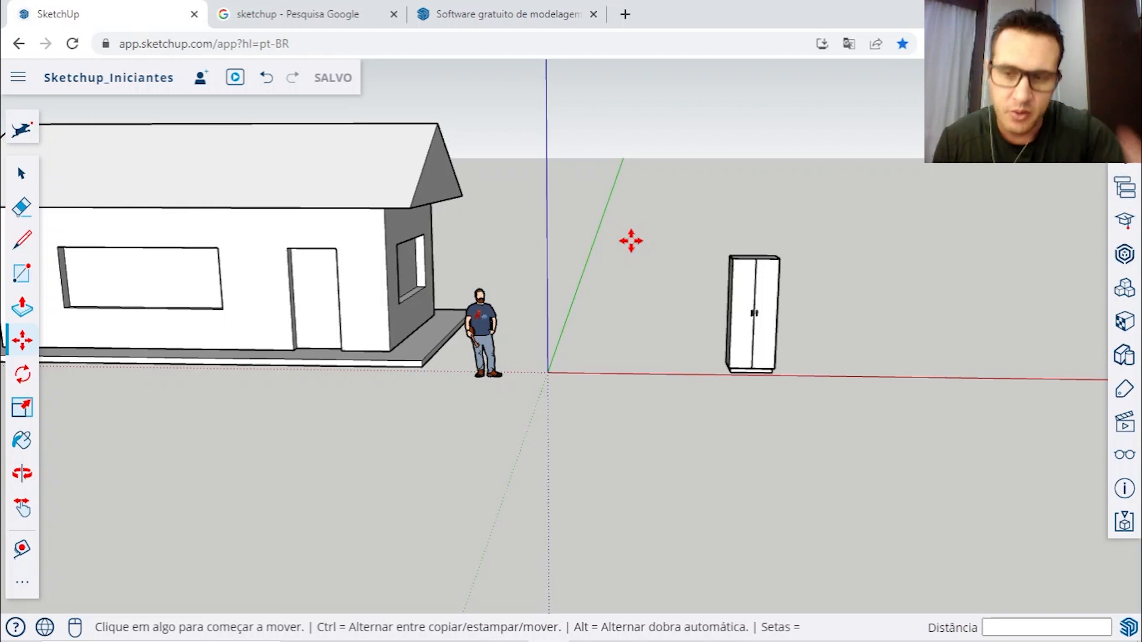
key("r")
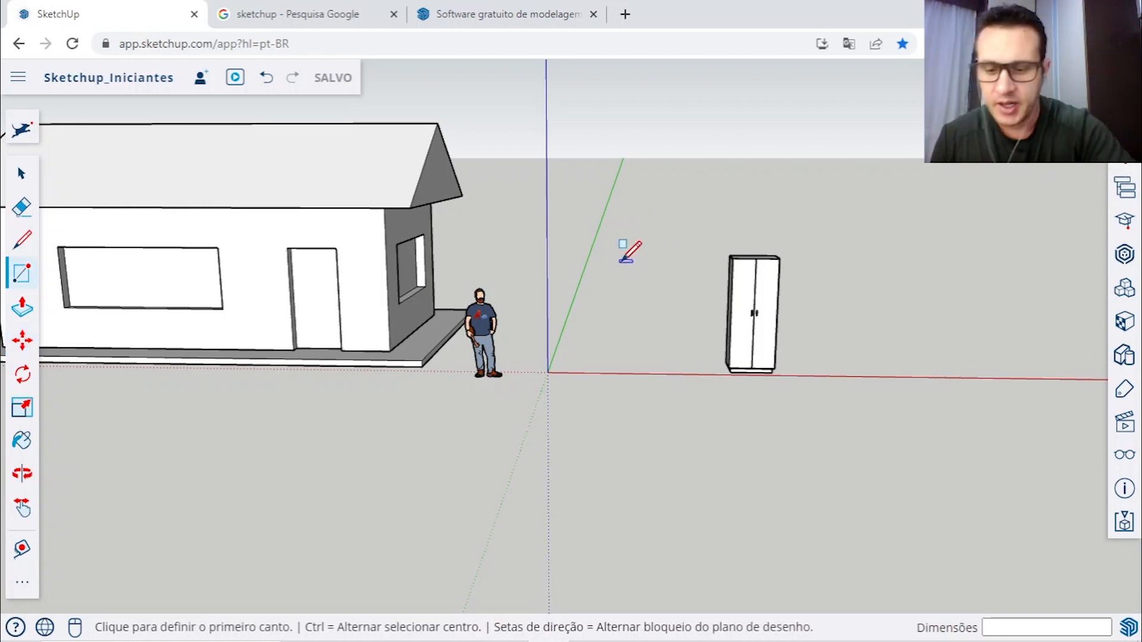
key("c")
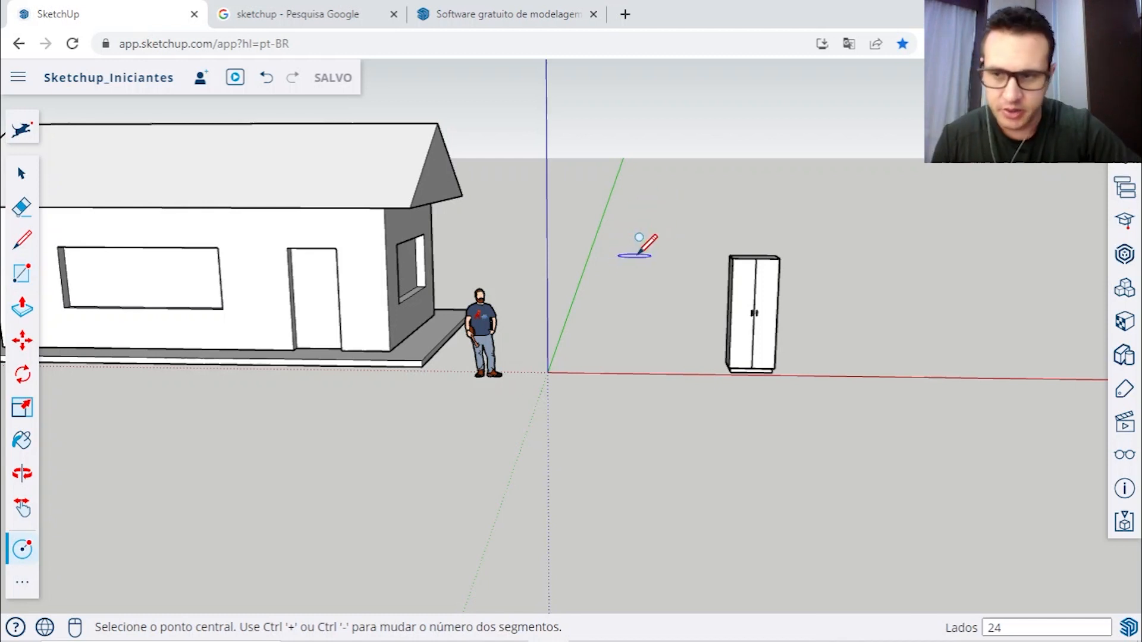
key("p")
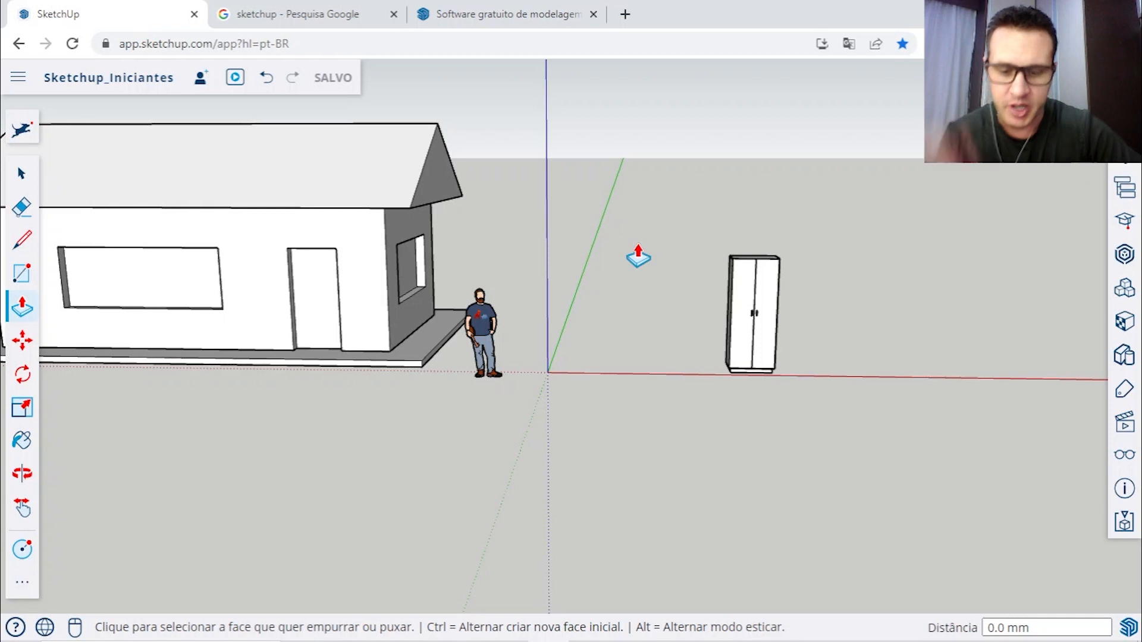
key("space")
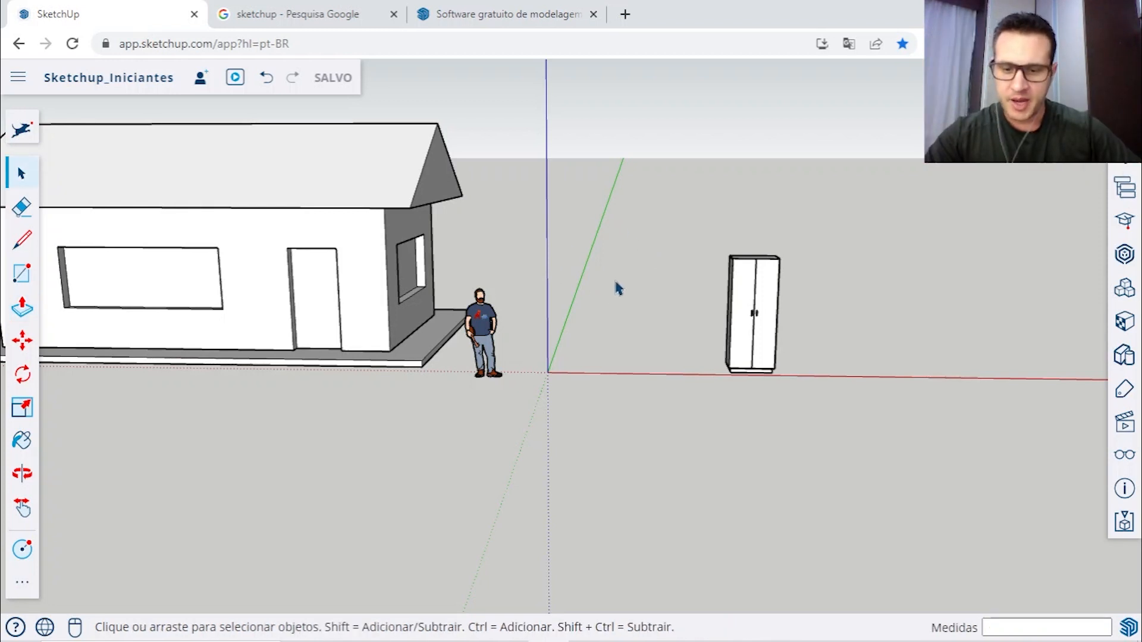
Step: Place a Tape Measure guide line parallel to the blue axis, offset along the red direction beyond the wardrobe
key("t")
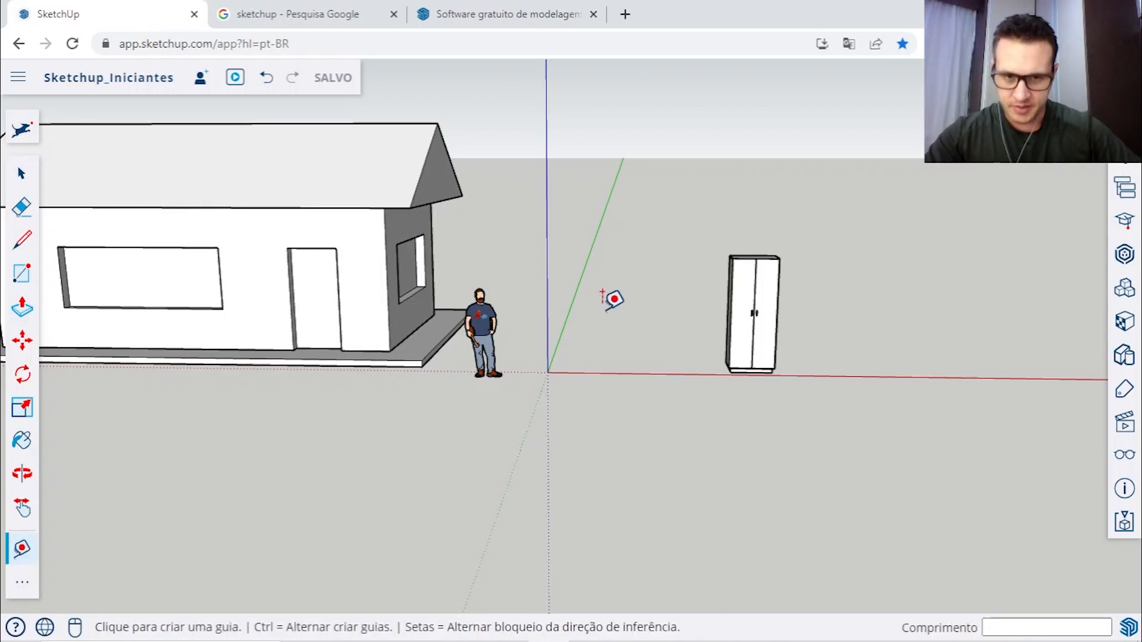
left_click(556, 255)
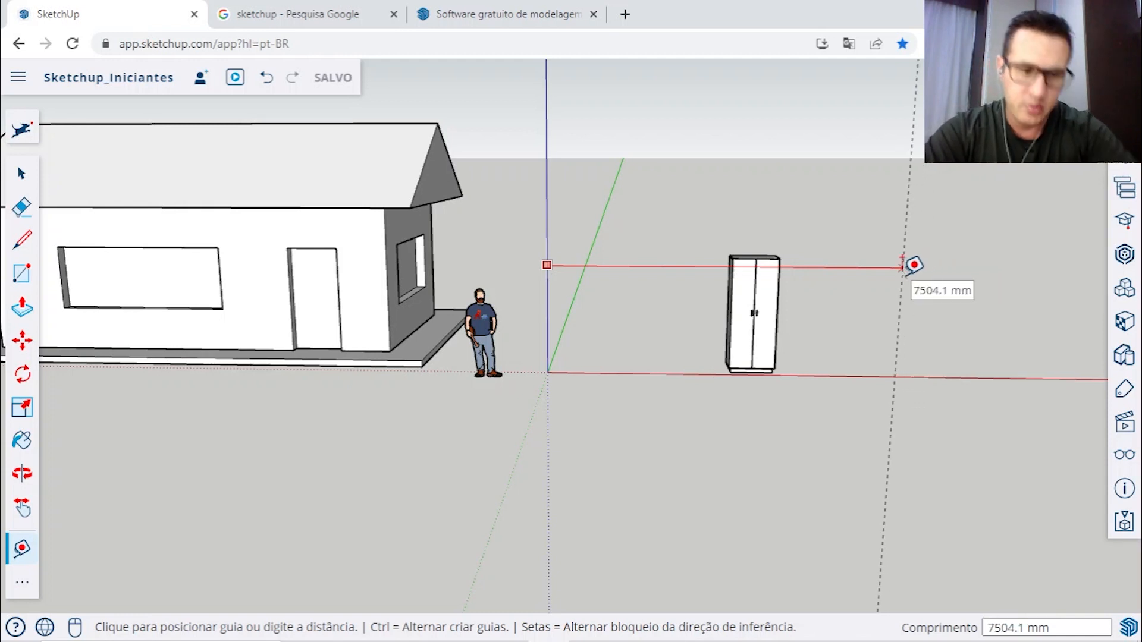
left_click(863, 252)
middle_click_drag(968, 341, 517, 364)
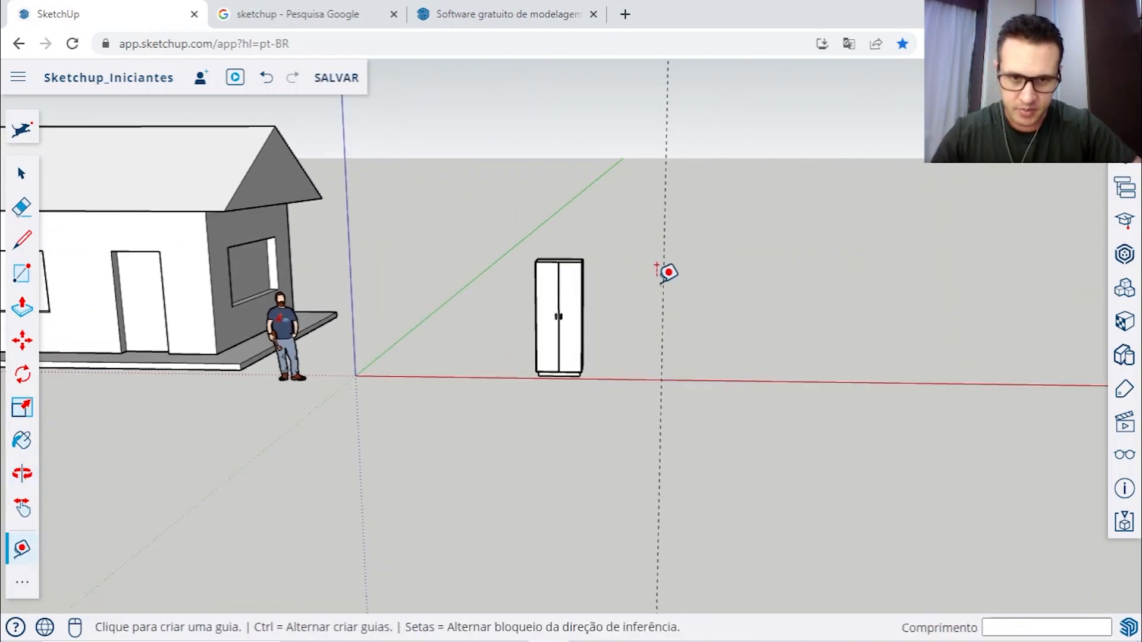
Step: Place a second Tape Measure guide parallel to the first, offset 5086.7 mm along the red direction
left_click(660, 267)
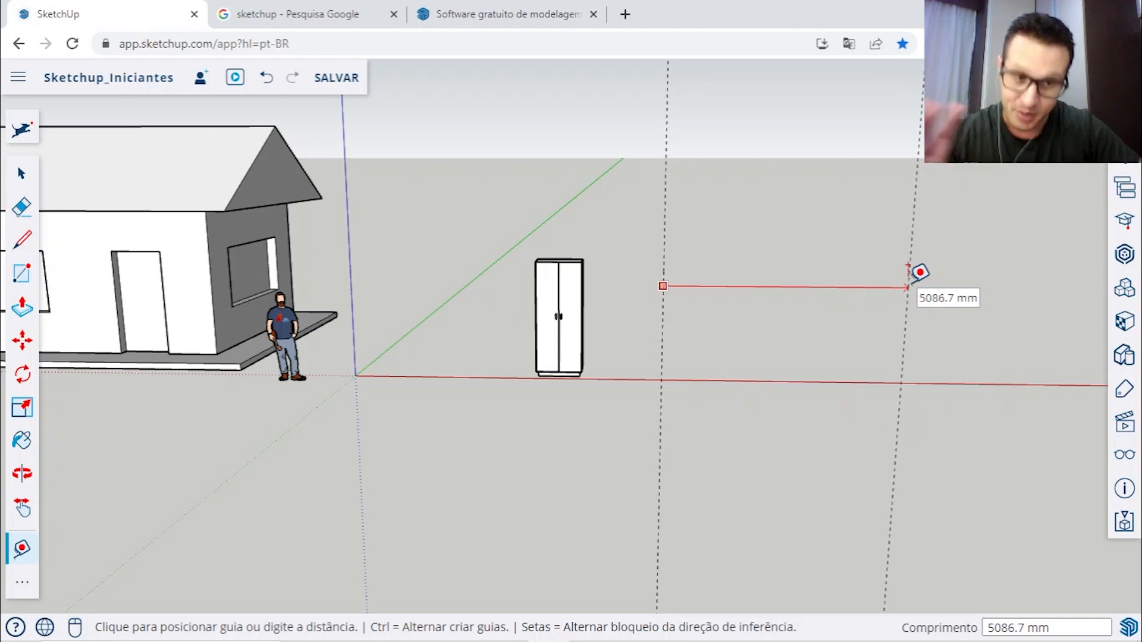
left_click(908, 267)
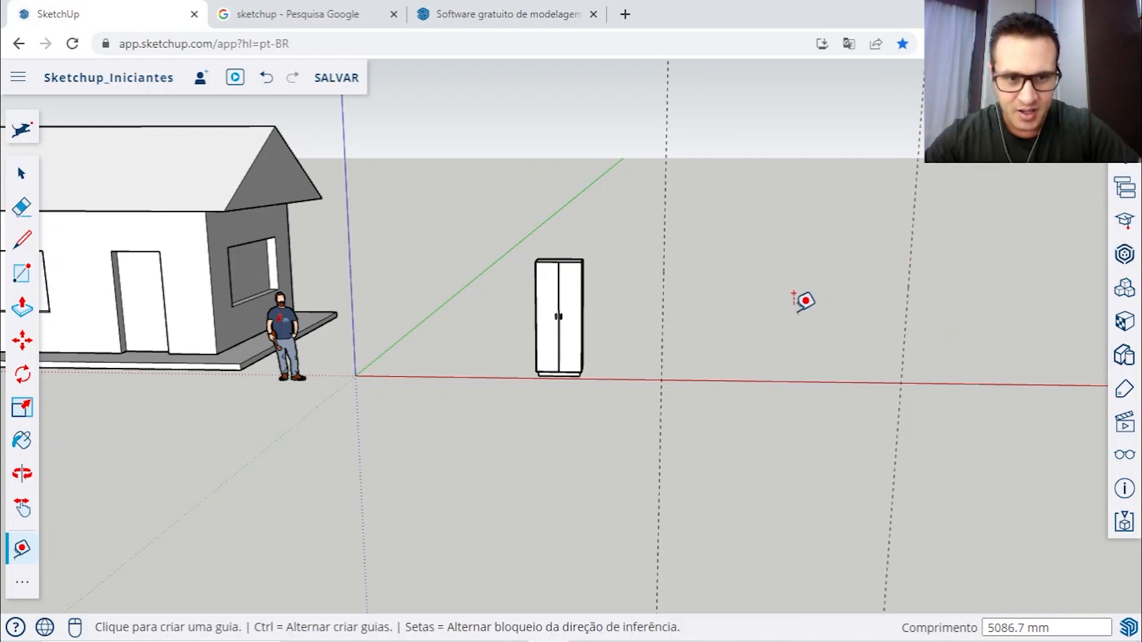
left_click(752, 381)
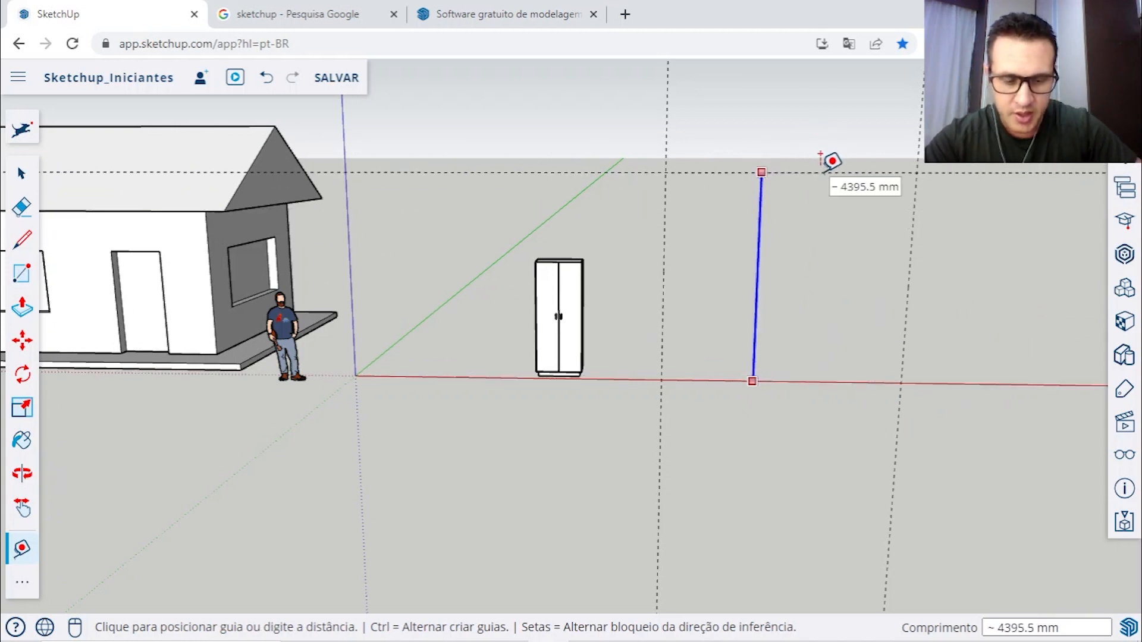
key("Escape")
scroll(823, 171, "down", 3)
middle_click_drag(784, 235, 595, 291)
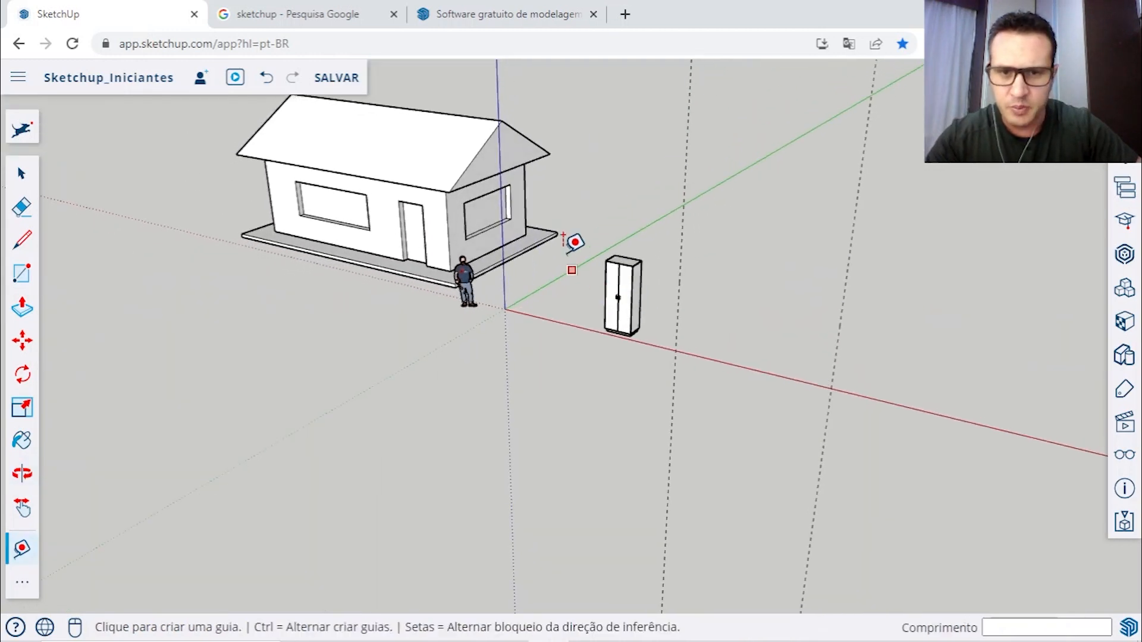
left_click(502, 202)
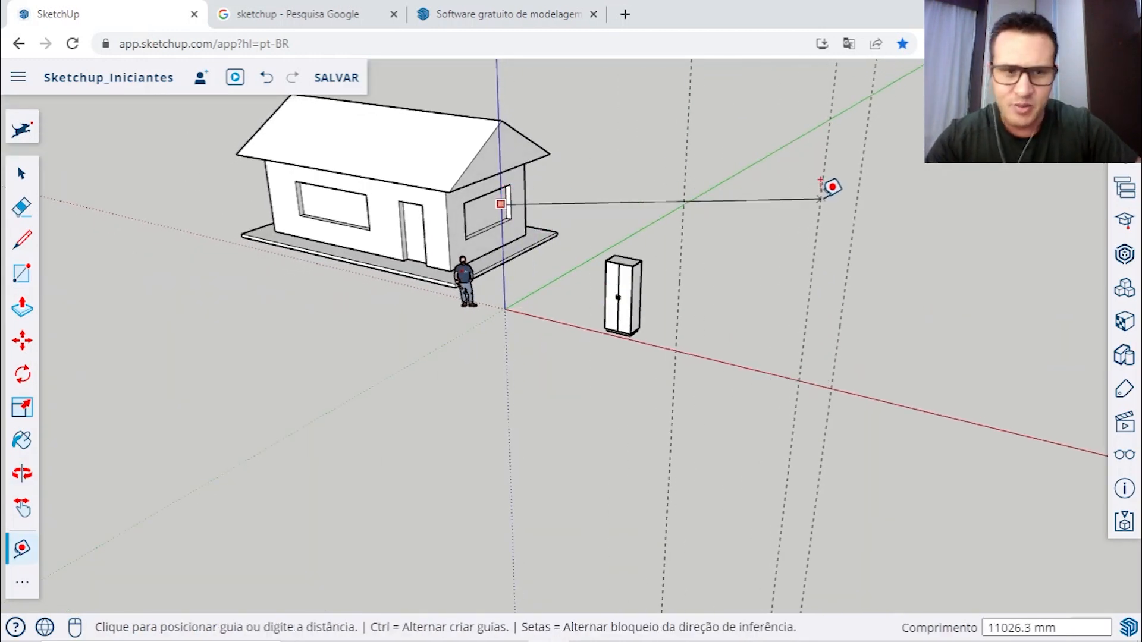
middle_click_drag(841, 191, 590, 499)
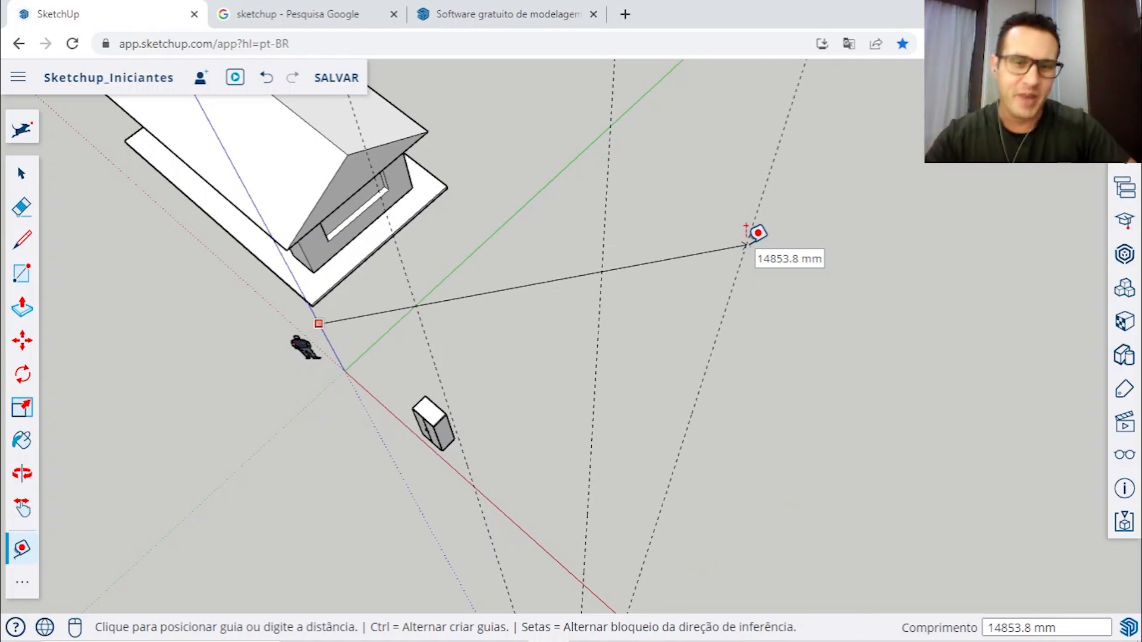
middle_click_drag(758, 233, 708, 232)
middle_click_drag(505, 291, 446, 283)
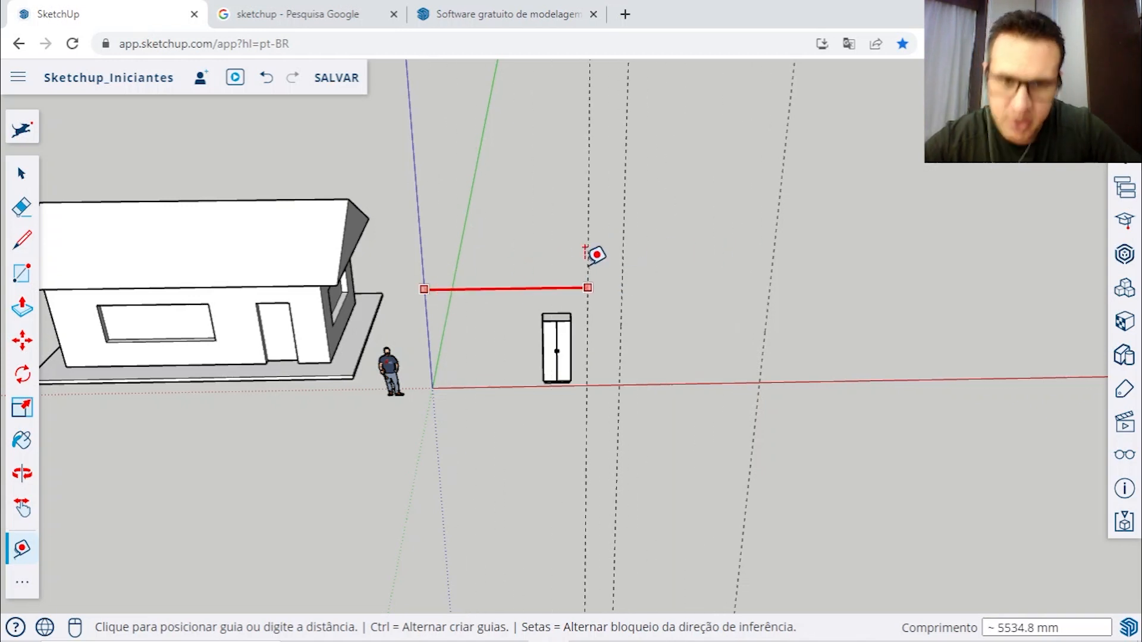
middle_click_drag(752, 291, 640, 289)
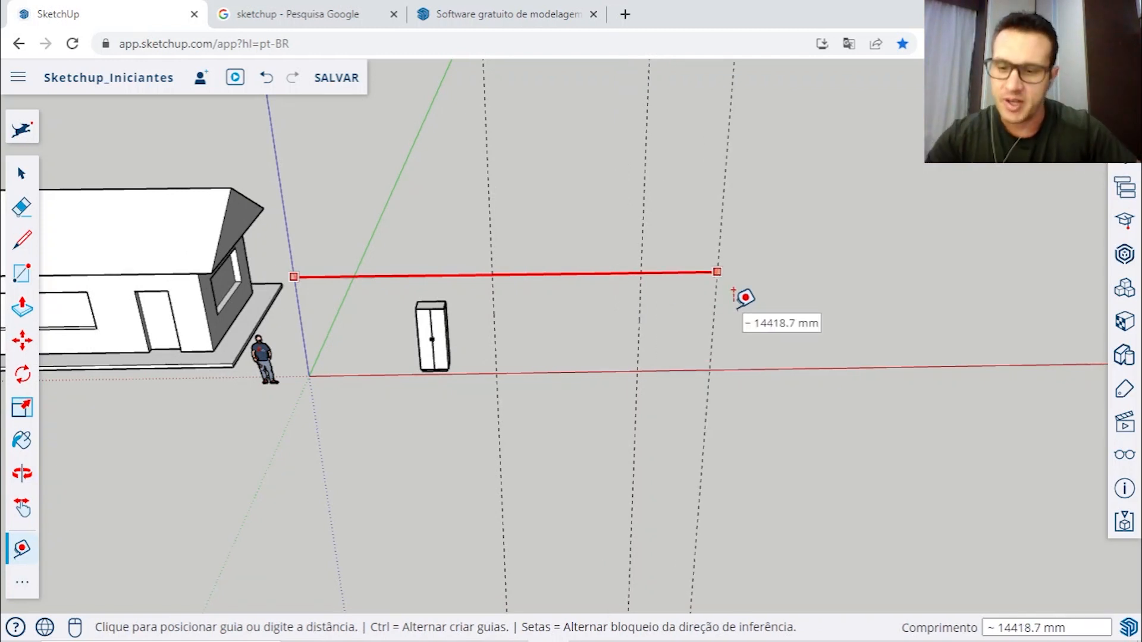
key("Escape")
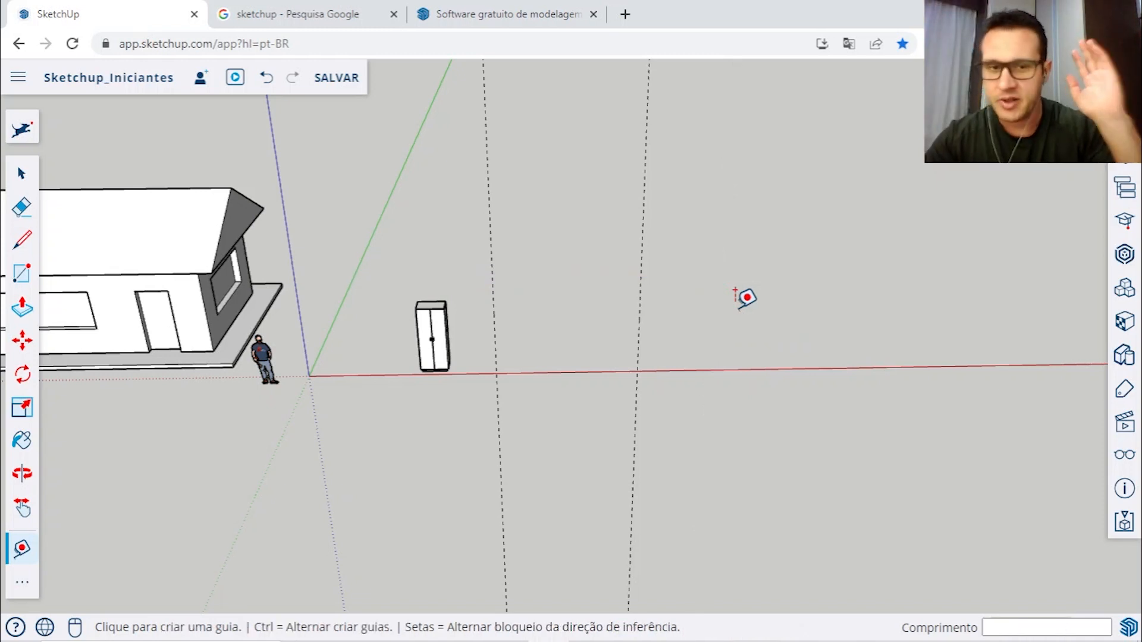
Step: Place a guide parallel to the red axis about 4683 mm above it, and another guide along the axis itself
left_click(600, 370)
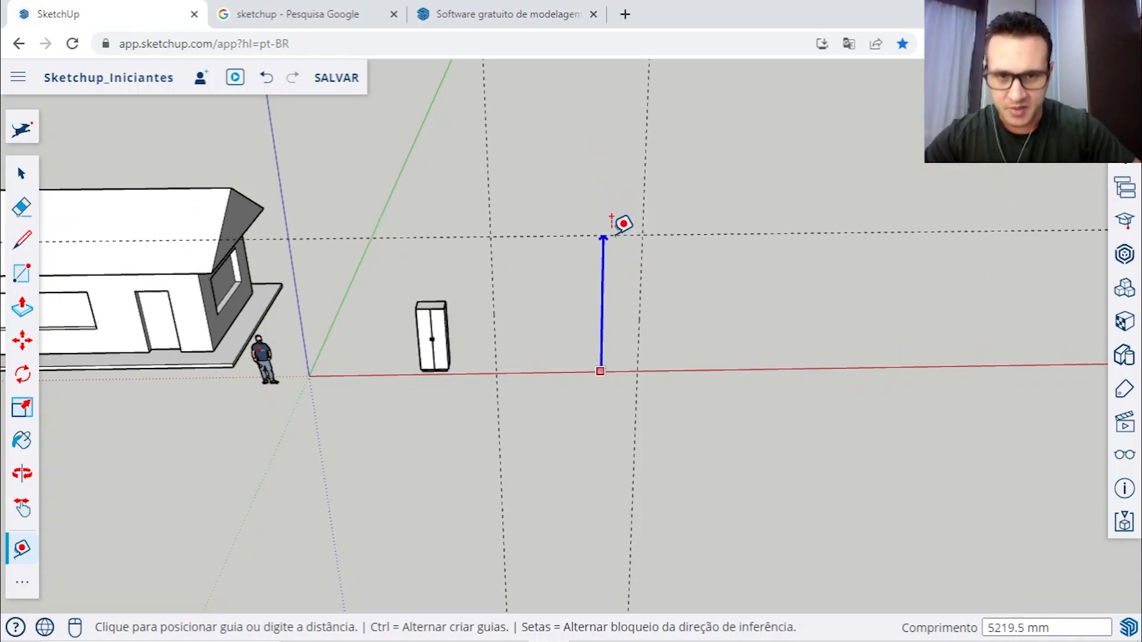
left_click(612, 233)
middle_click_drag(622, 323, 599, 303)
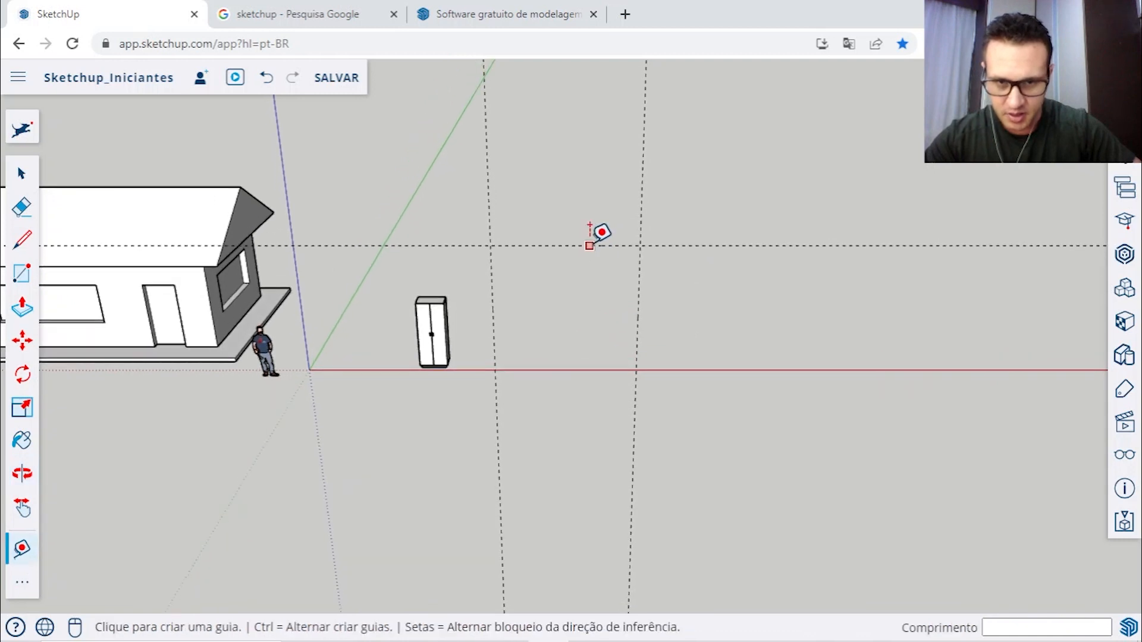
left_click(589, 245)
left_click(602, 357)
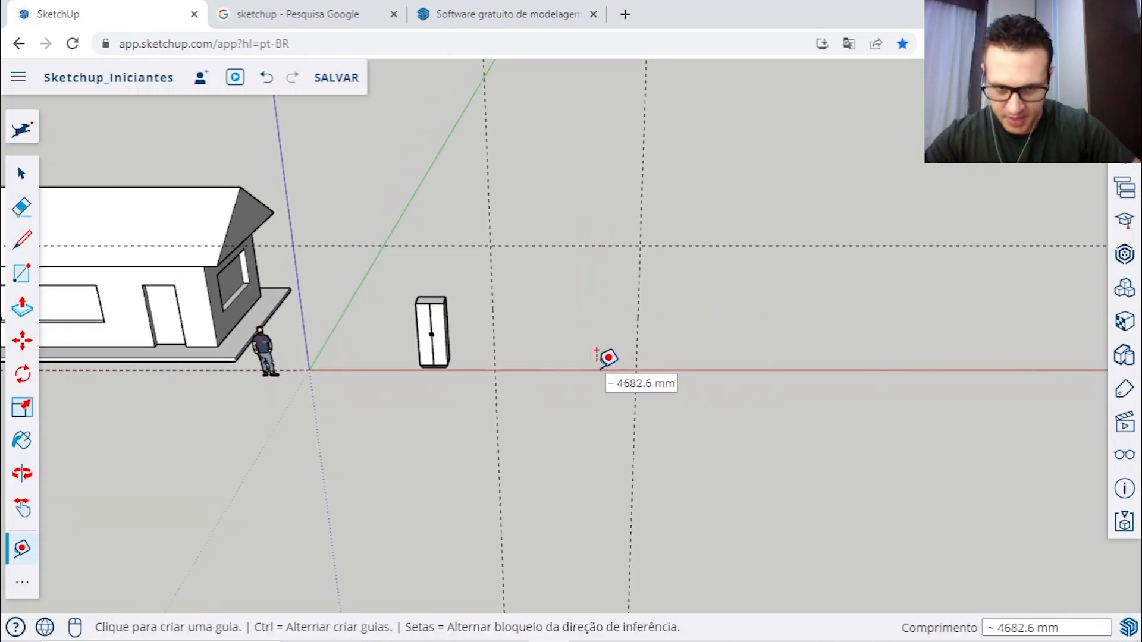
Step: Draw an upright rectangle of 5086.7 mm by about 4682.6 mm between the opposite guide intersections beside the wardrobe
scroll(607, 303, "up", 2)
middle_click_drag(605, 306, 630, 273)
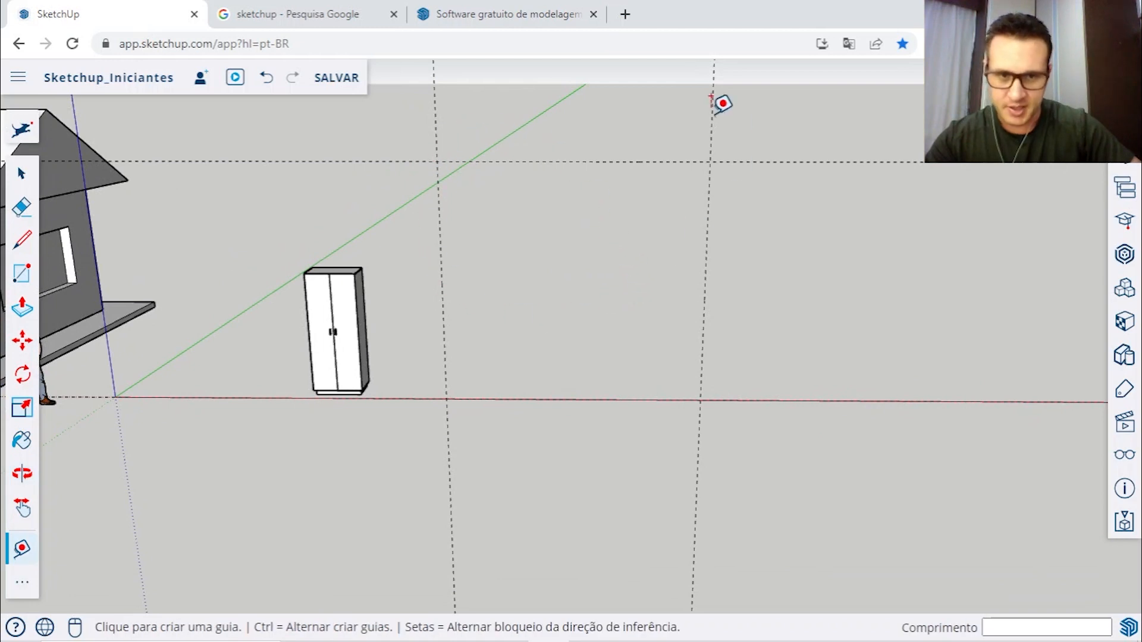
left_click(21, 174)
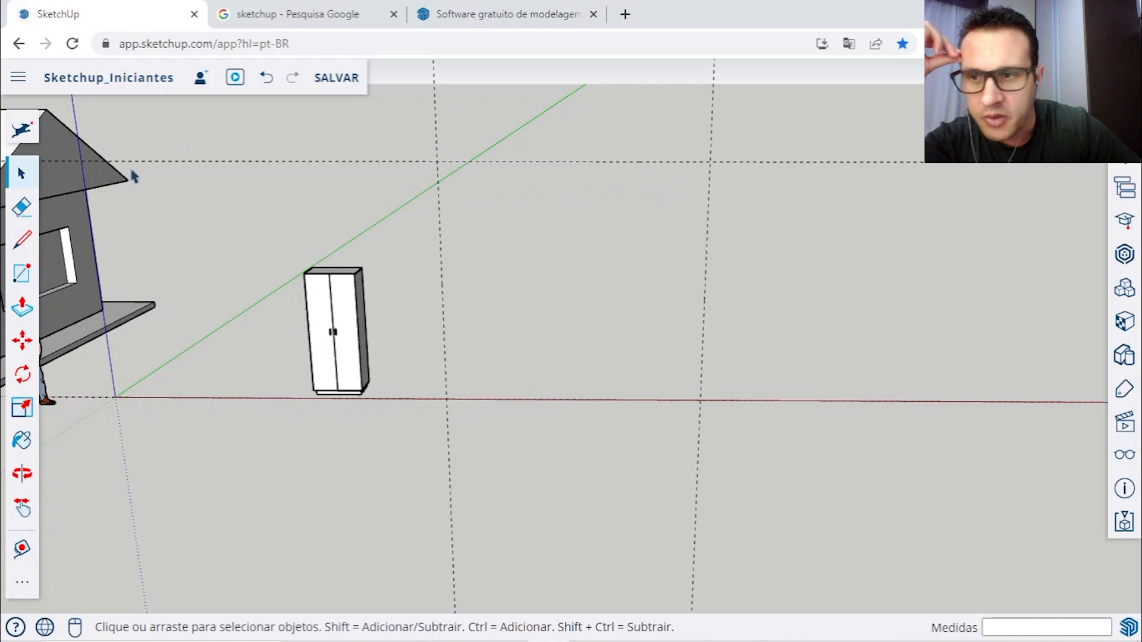
left_click(21, 548)
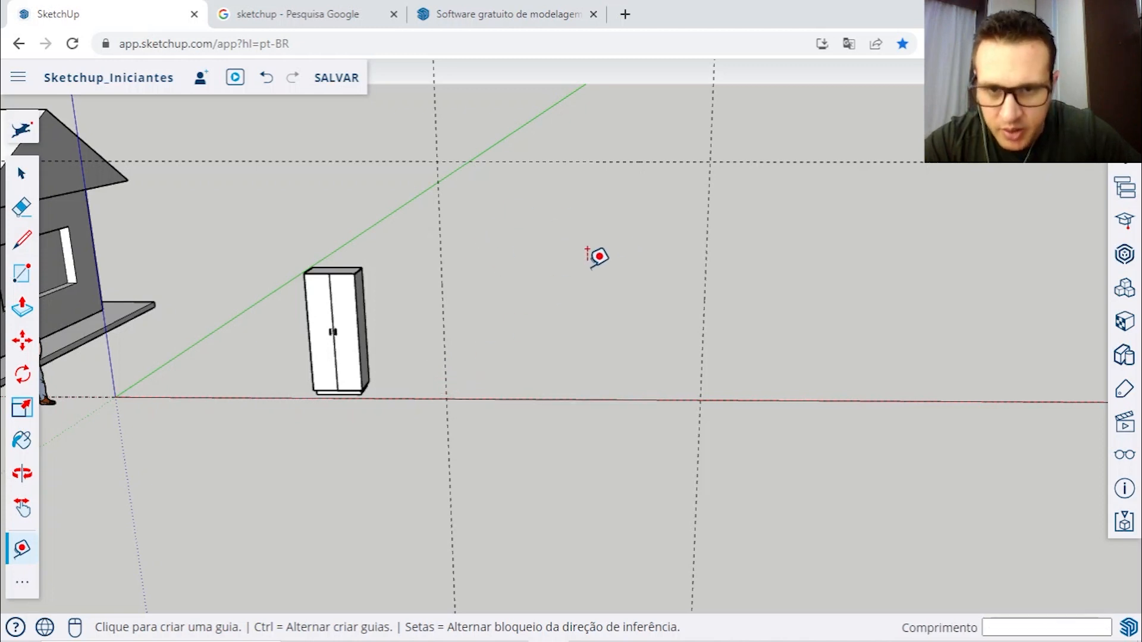
left_click(24, 278)
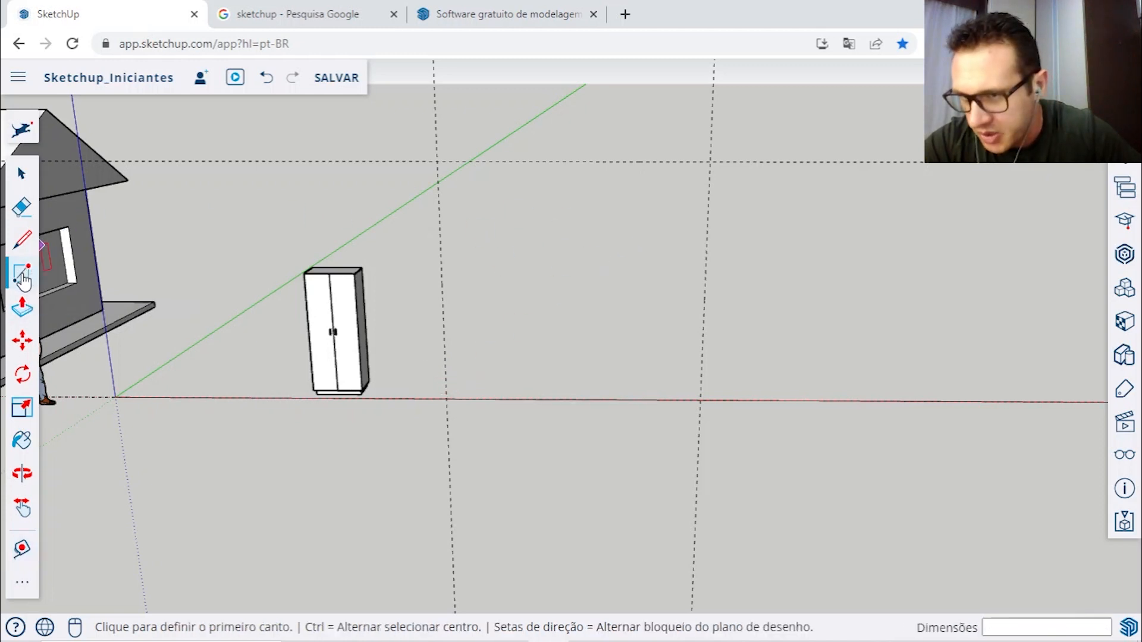
left_click(437, 160)
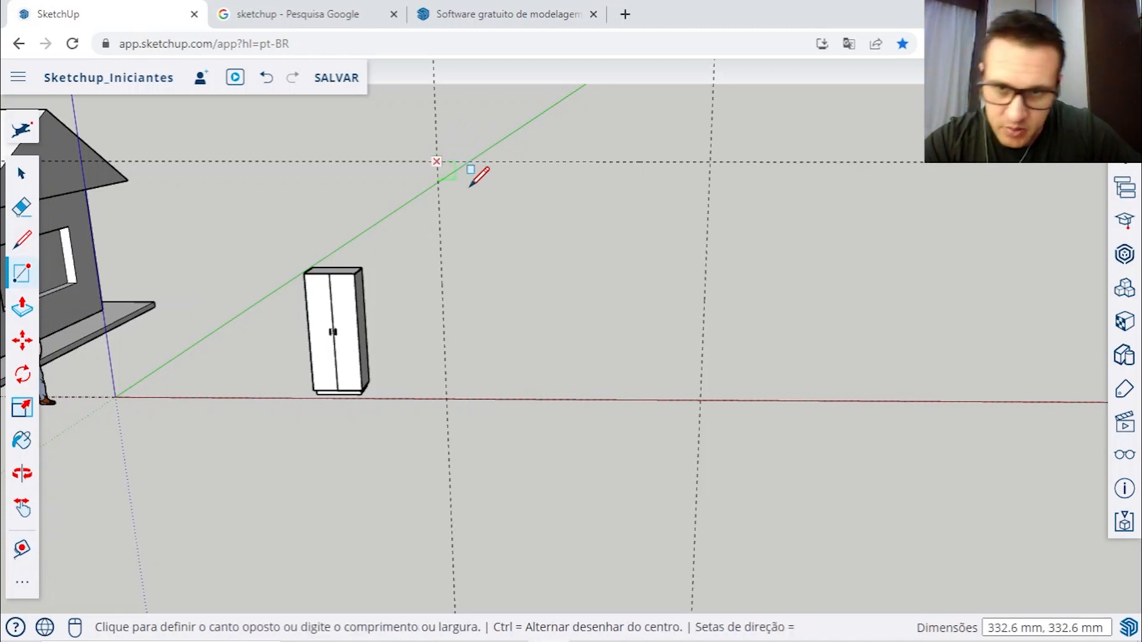
left_click(700, 399)
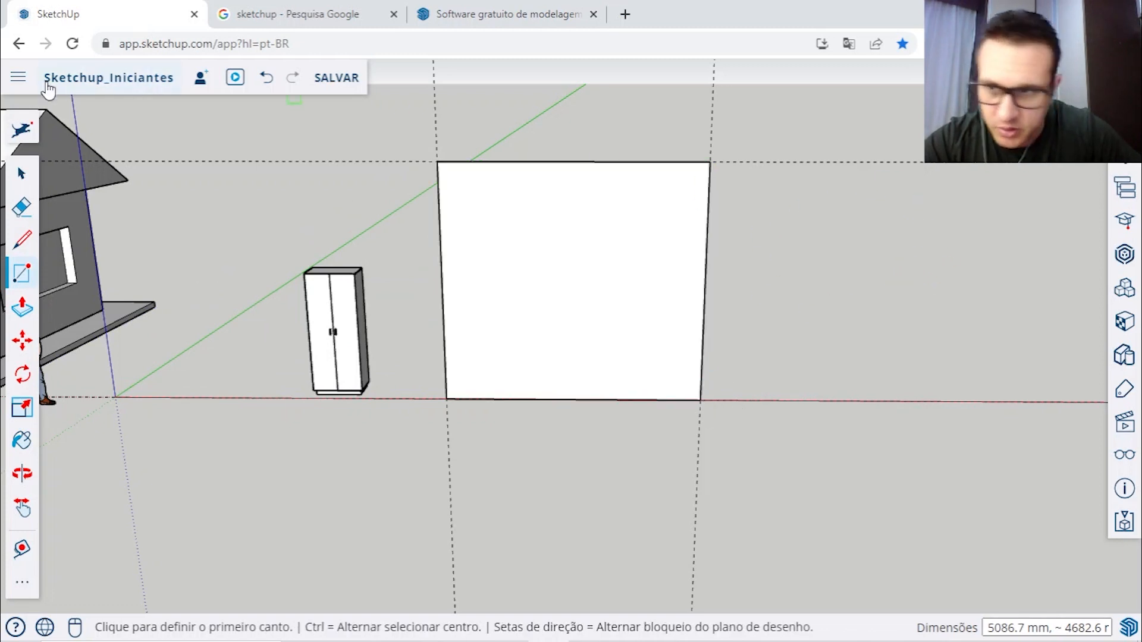
Step: Select the face of the upright rectangle beside the wardrobe
left_click(34, 184)
key("o")
left_click_drag(770, 303, 635, 298)
key("space")
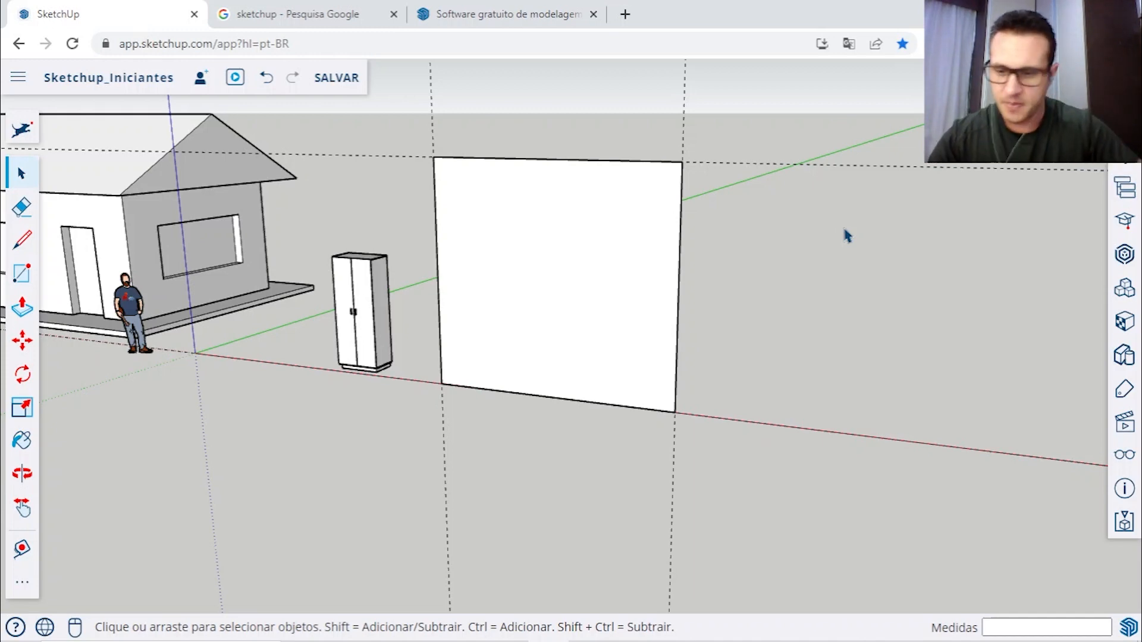
scroll(847, 236, "down", 3)
middle_click_drag(886, 268, 711, 276)
left_click(721, 262)
Step: Examine the upright rectangle in relation to the wardrobe and the house from several angles
middle_click_drag(933, 324, 713, 345)
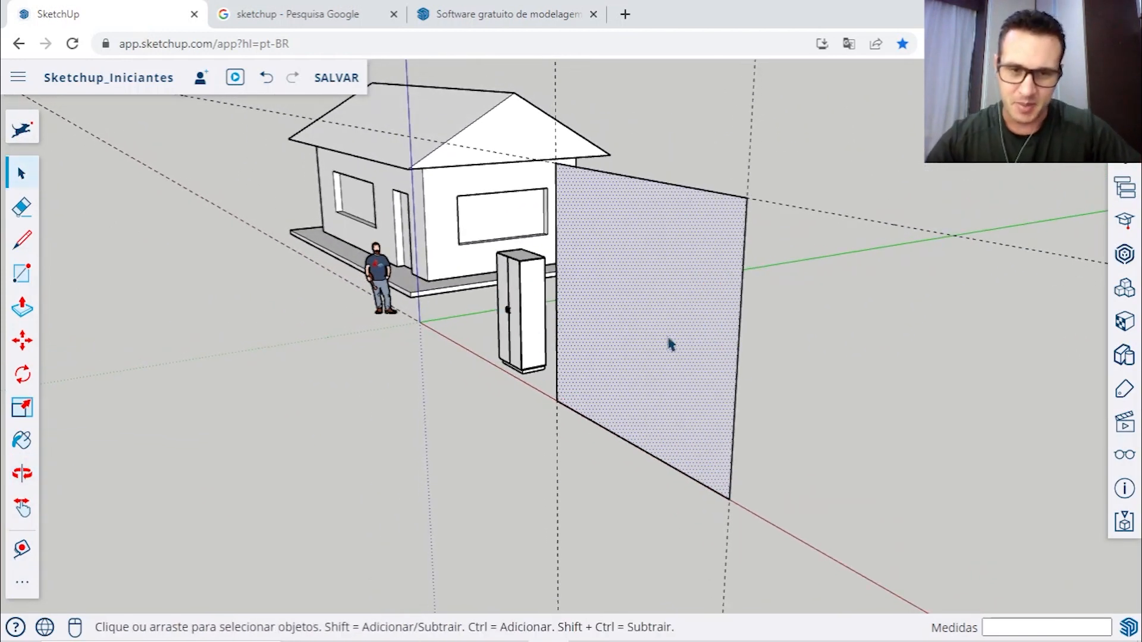
middle_click_drag(543, 305, 682, 365)
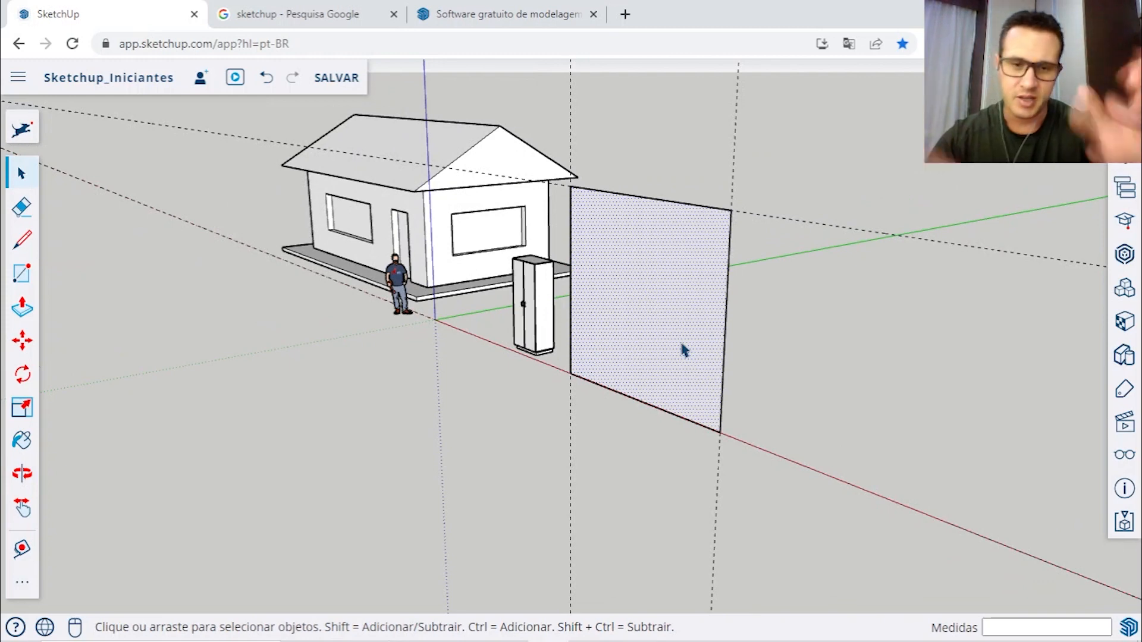
scroll(683, 349, "down", 3)
mouse_move(685, 349)
middle_mouse_down()
mouse_move(657, 342)
mouse_move(999, 355)
mouse_move(813, 354)
mouse_move(620, 374)
mouse_move(683, 374)
mouse_move(601, 327)
mouse_move(700, 343)
middle_mouse_up()
scroll(619, 359, "up", 3)
scroll(656, 320, "up", 2)
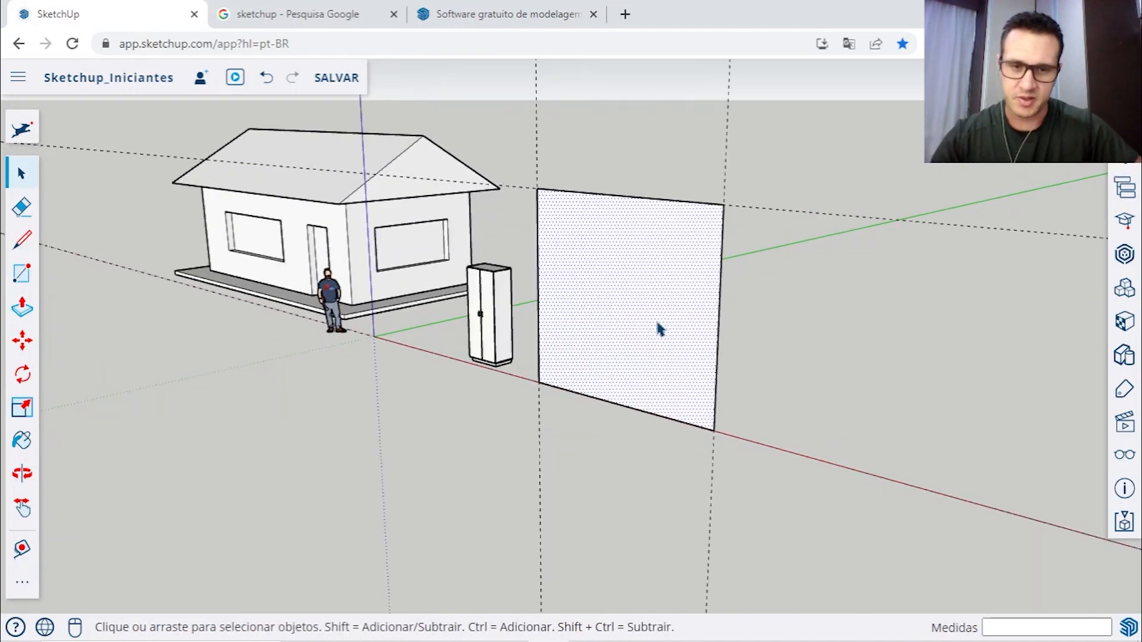
mouse_move(655, 321)
middle_mouse_down()
mouse_move(676, 290)
mouse_move(666, 304)
middle_mouse_up()
scroll(666, 307, "up", 1)
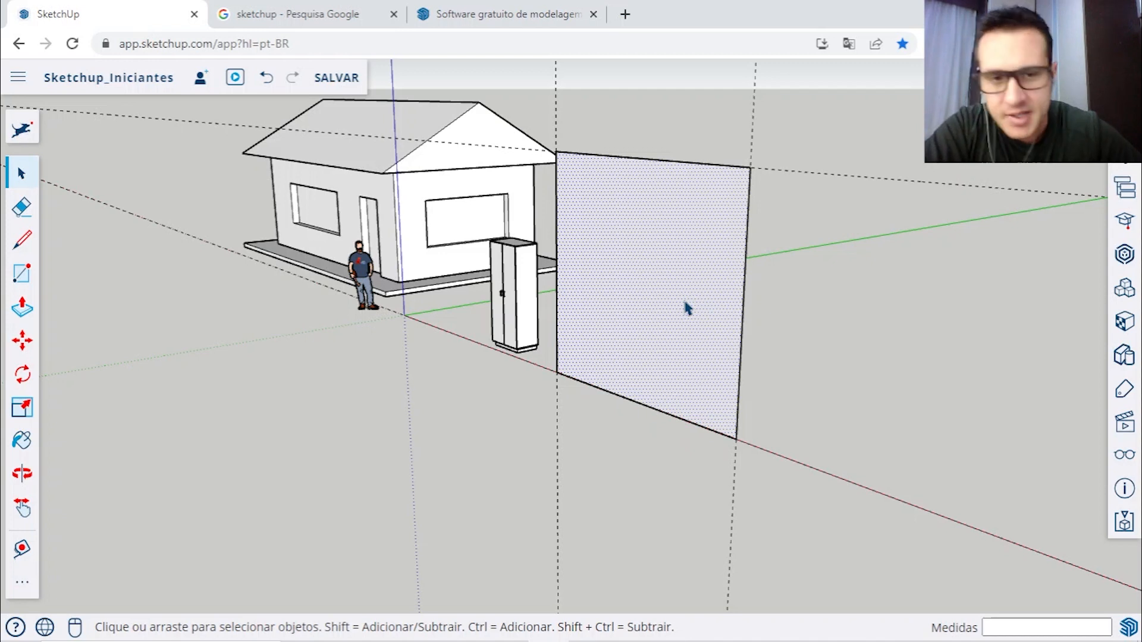
Step: Push/Pull the upright rectangle's face 1000 mm outward into a thick block
left_click(23, 309)
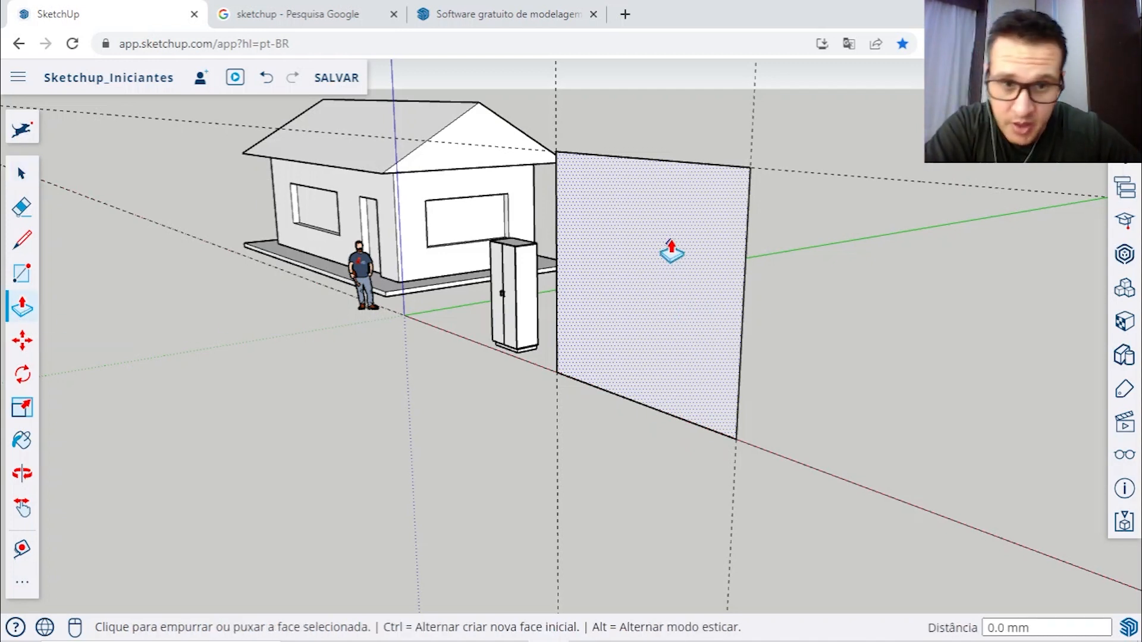
left_click(674, 304)
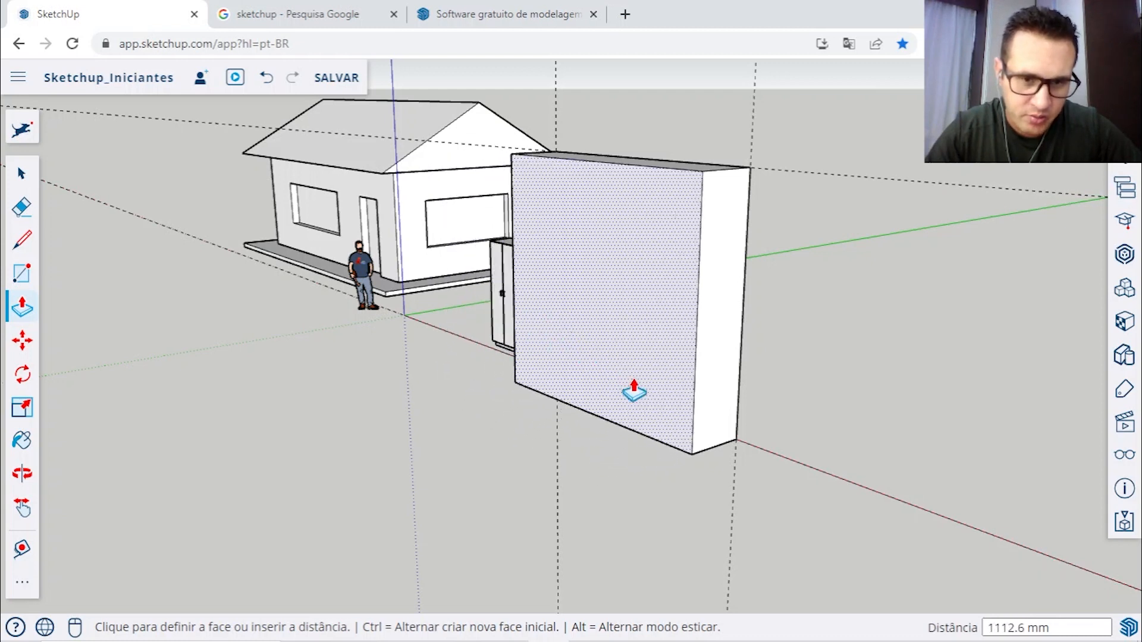
scroll(677, 413, "up", 1)
scroll(677, 414, "up", 1)
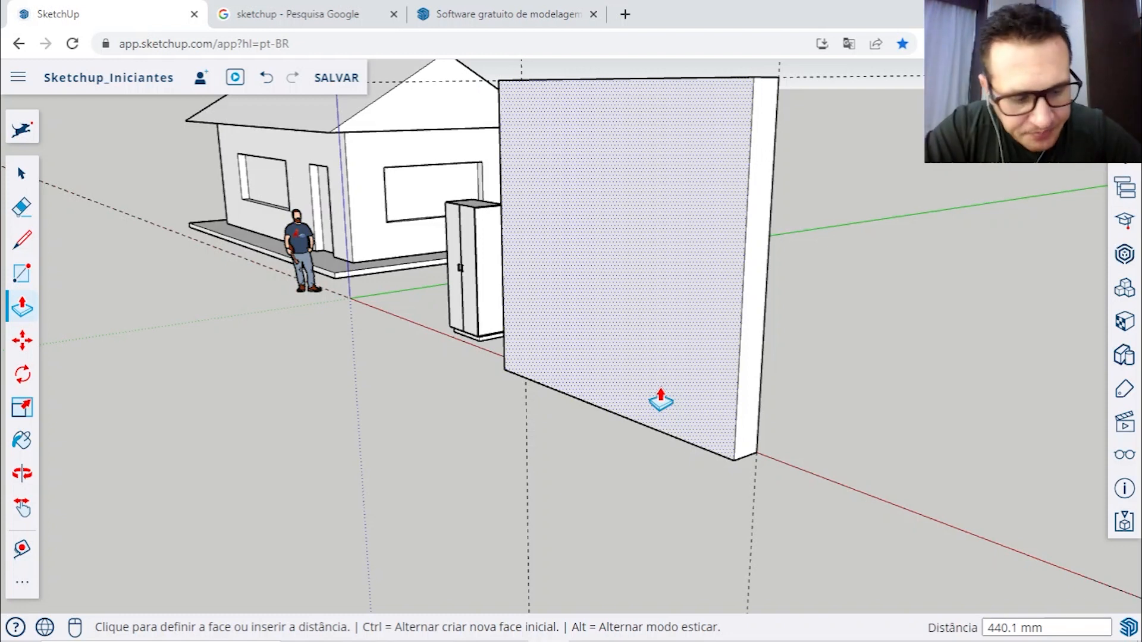
type("1000")
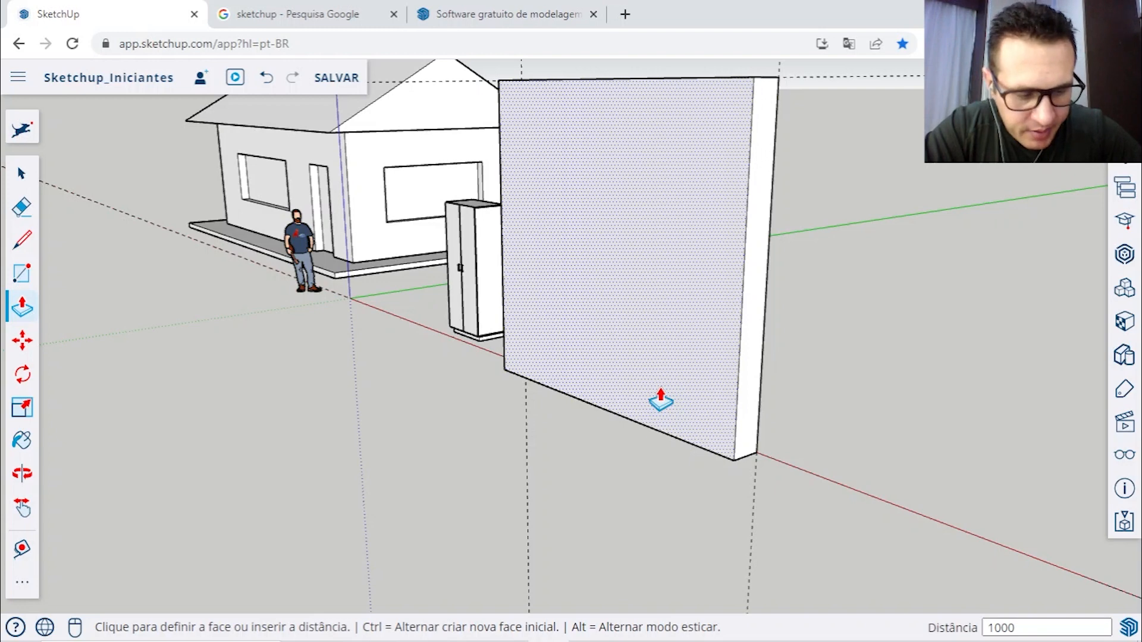
key("Return")
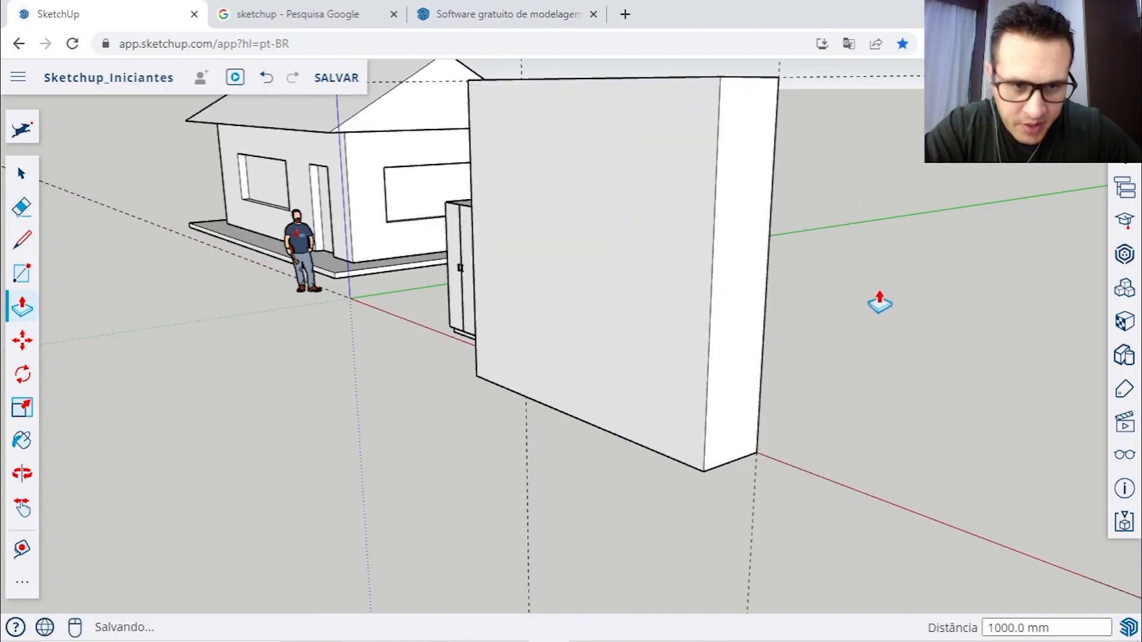
Step: Measure the block's thickness between the two vertical edges of its side face
left_click(22, 551)
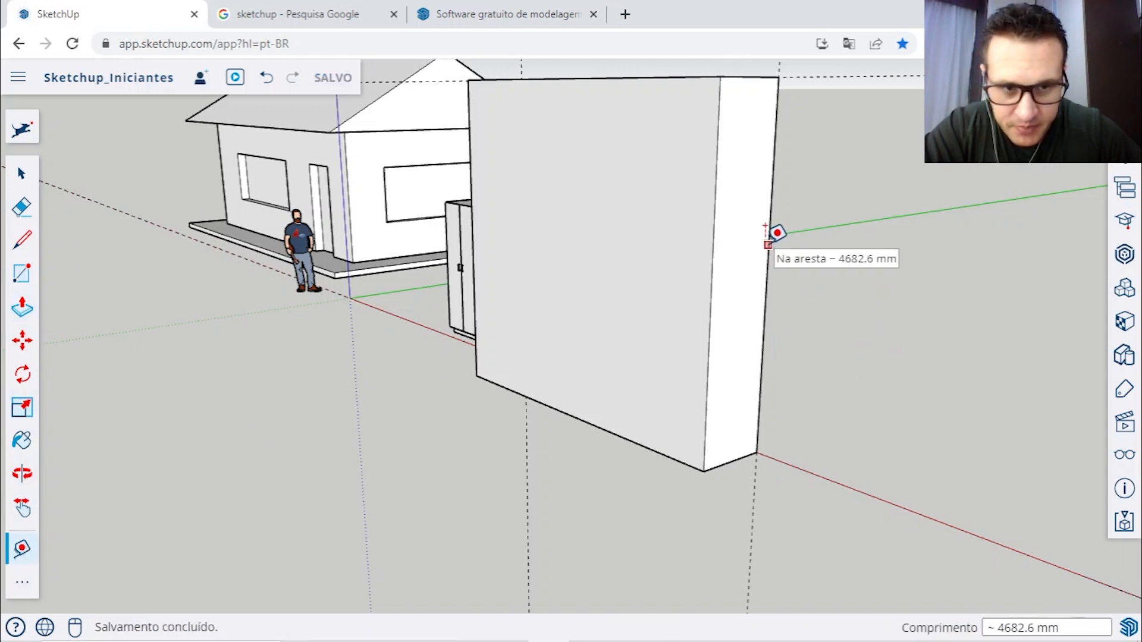
left_click(767, 244)
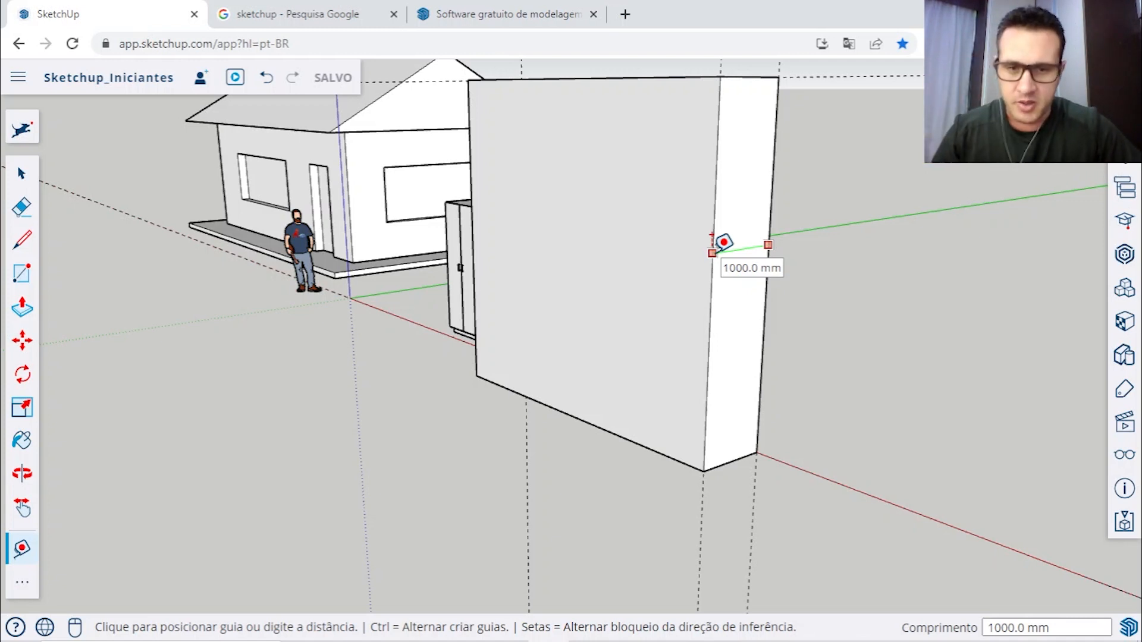
middle_click_drag(721, 244, 701, 301)
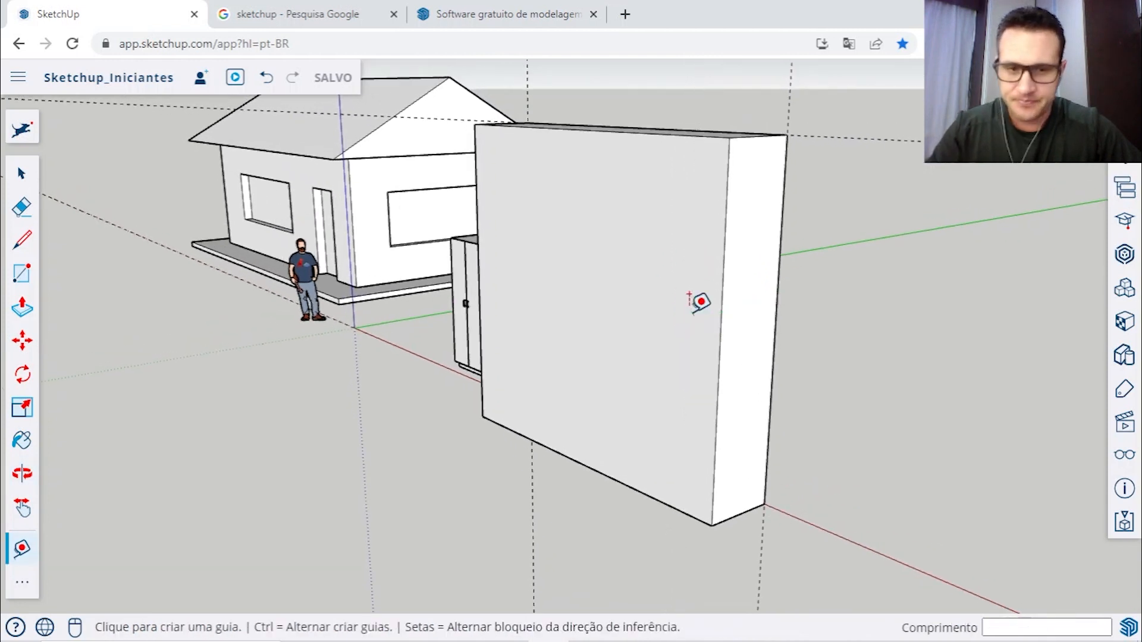
Step: Undo the last extrusion and Push/Pull the rectangle's face 100 mm outward to form a thin wall
left_click(265, 78)
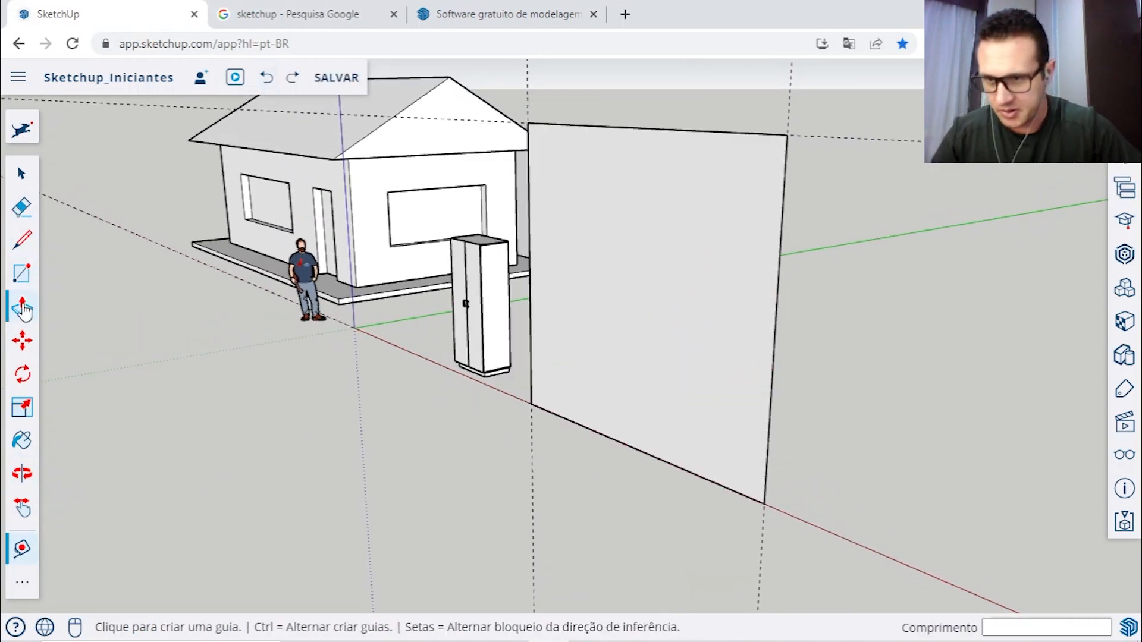
left_click(23, 307)
scroll(726, 434, "up", 3)
left_click(741, 369)
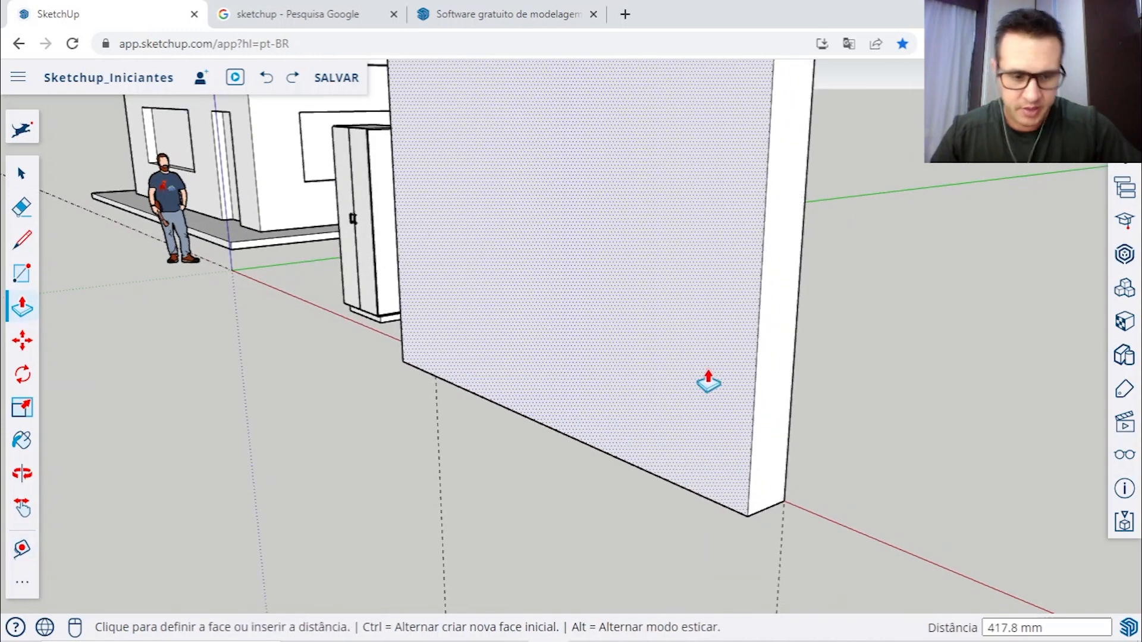
type("100")
key("Return")
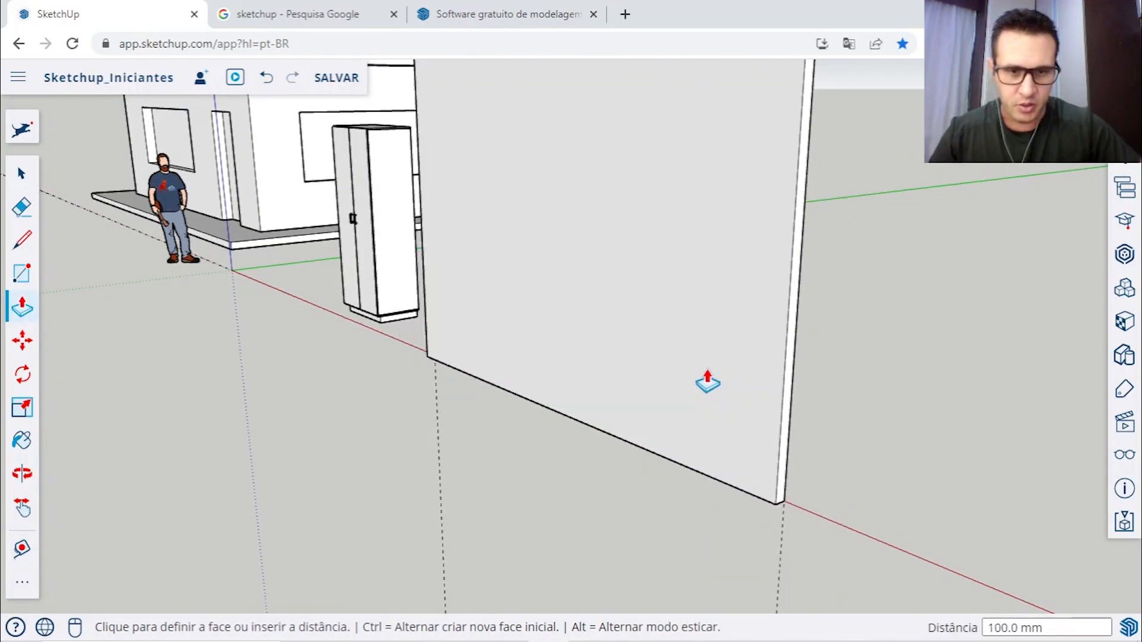
scroll(707, 382, "down", 3)
middle_click_drag(716, 372, 759, 116)
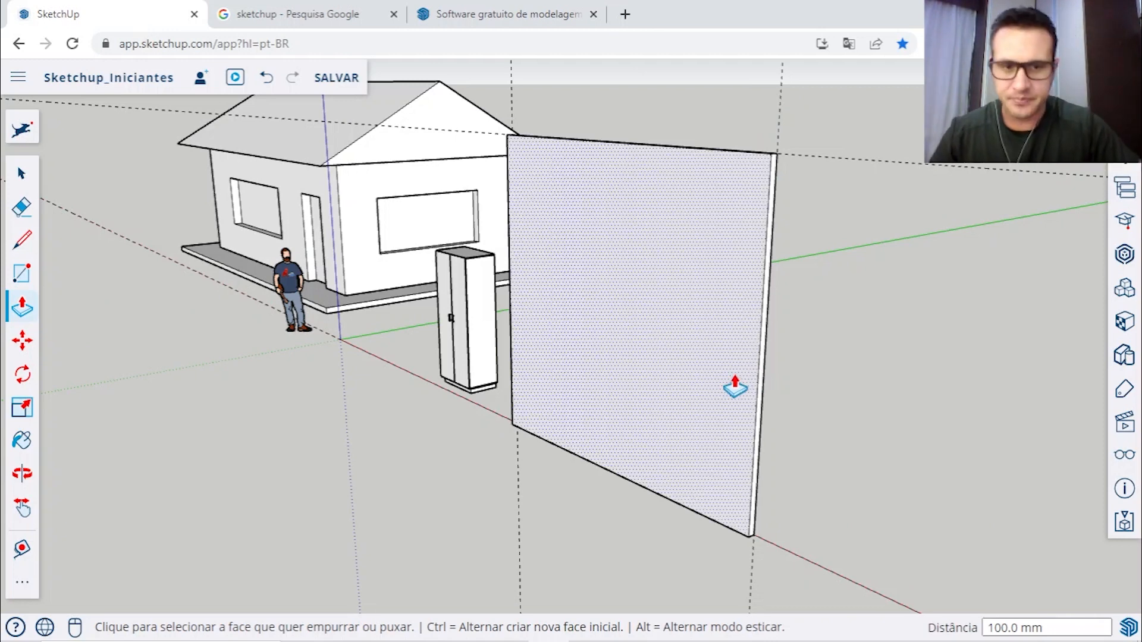
Step: Try to move the ungrouped thin wall by its front face
left_click(20, 176)
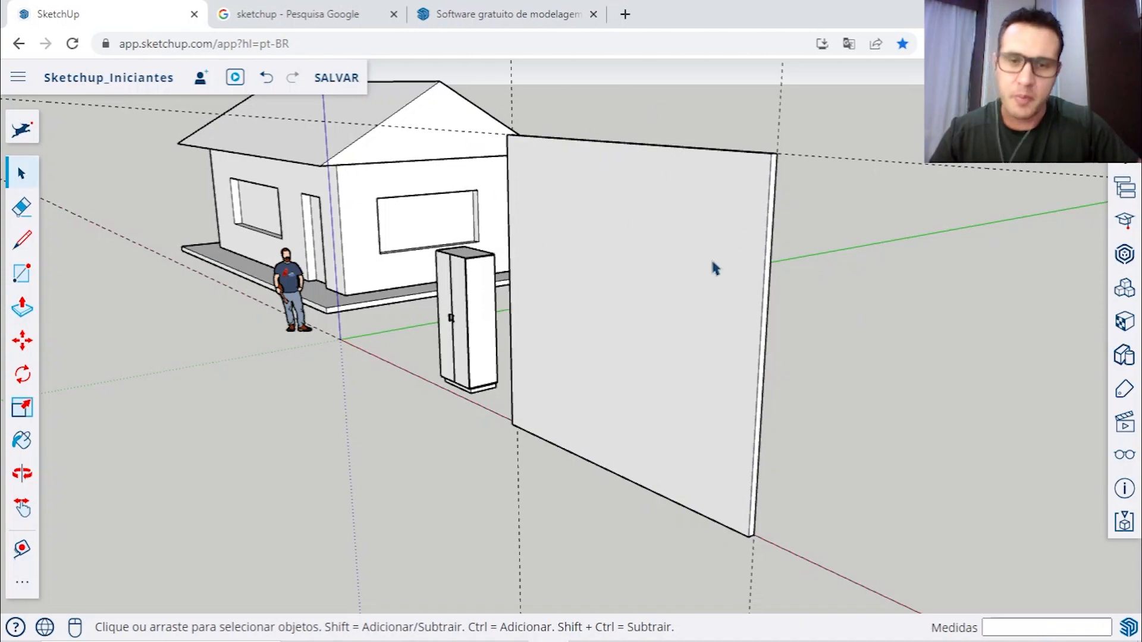
key("m")
left_click(684, 264)
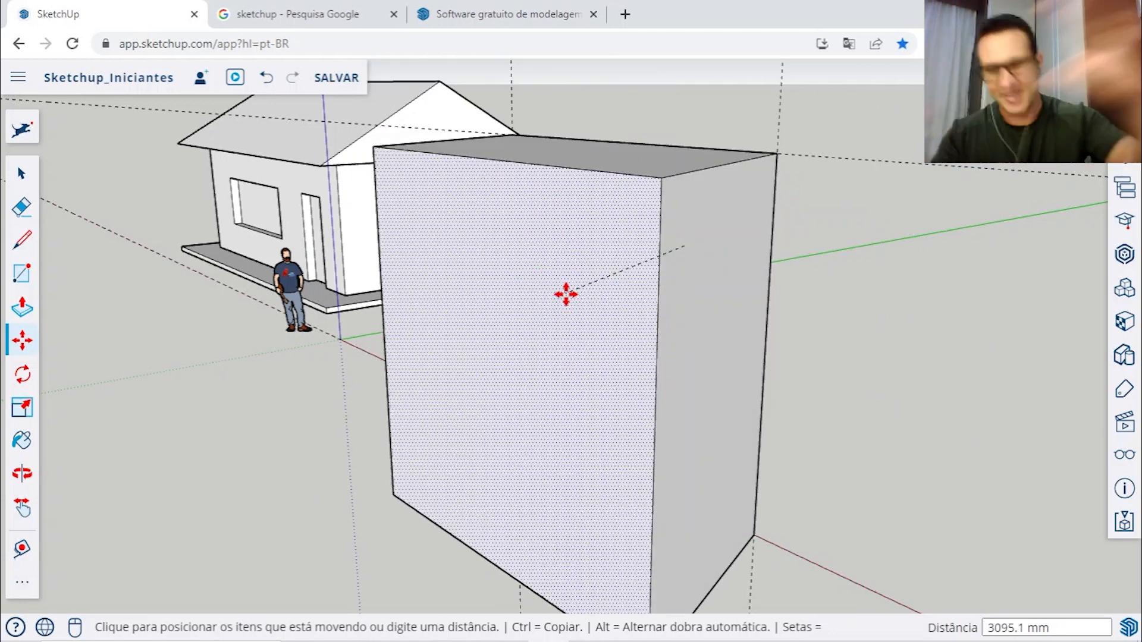
key("Escape")
key("space")
Step: Window-select the entire thin wall, clear the selection and inspect the wall from several angles
scroll(573, 287, "down", 3)
middle_click_drag(573, 288, 724, 295)
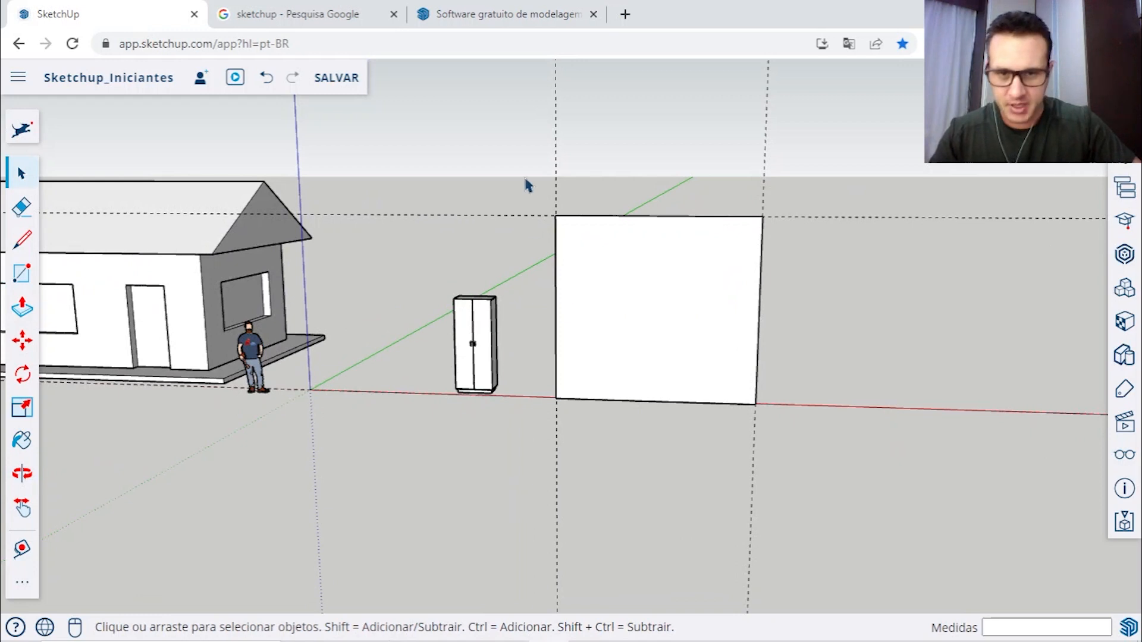
left_click_drag(519, 170, 811, 475)
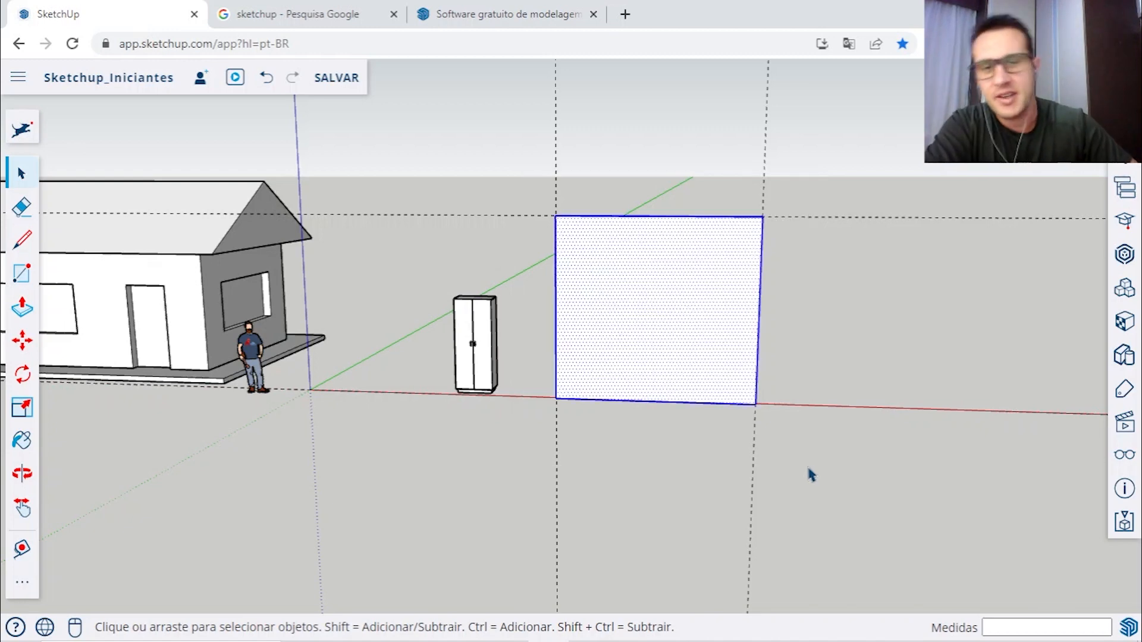
middle_click_drag(826, 400, 731, 295)
scroll(690, 288, "up", 2)
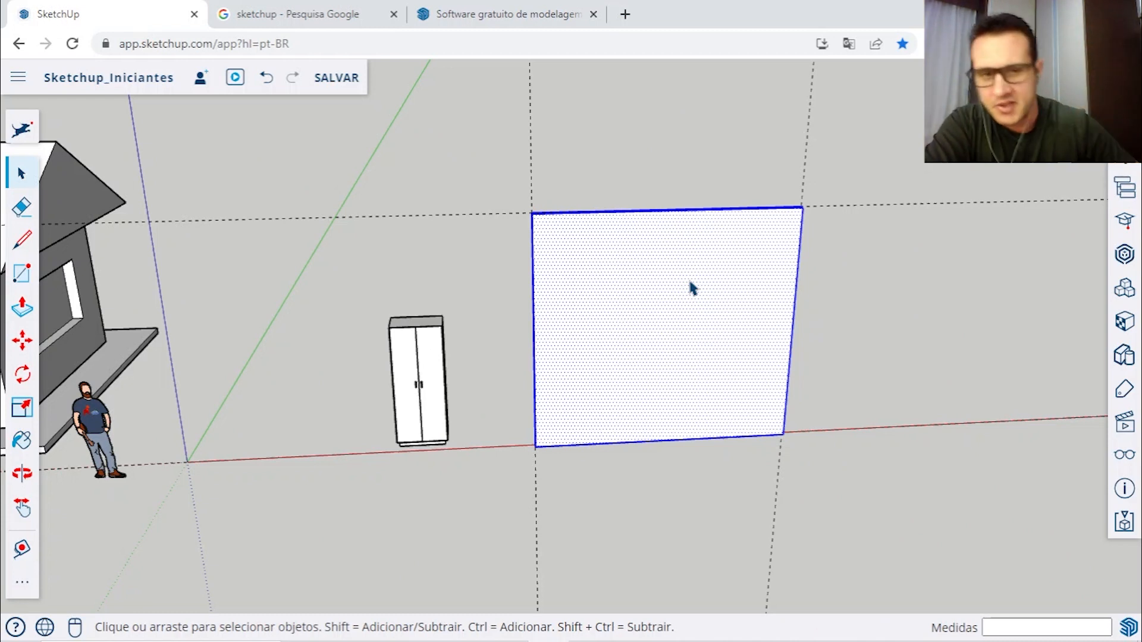
left_click(870, 238)
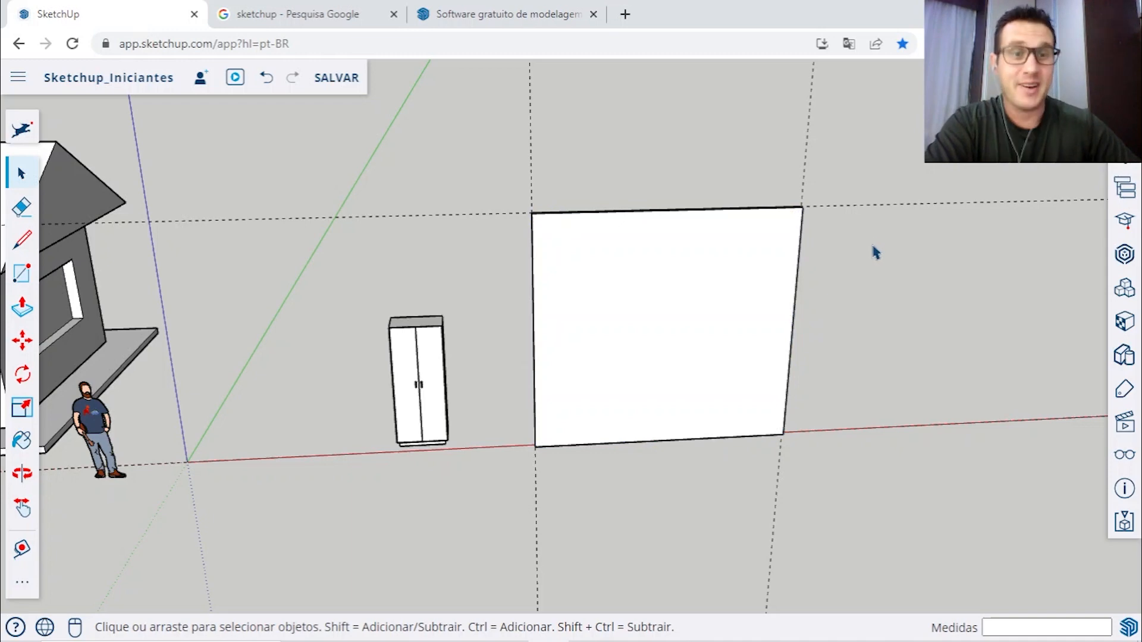
scroll(920, 286, "up", 1)
middle_click_drag(920, 288, 731, 311)
scroll(736, 299, "up", 2)
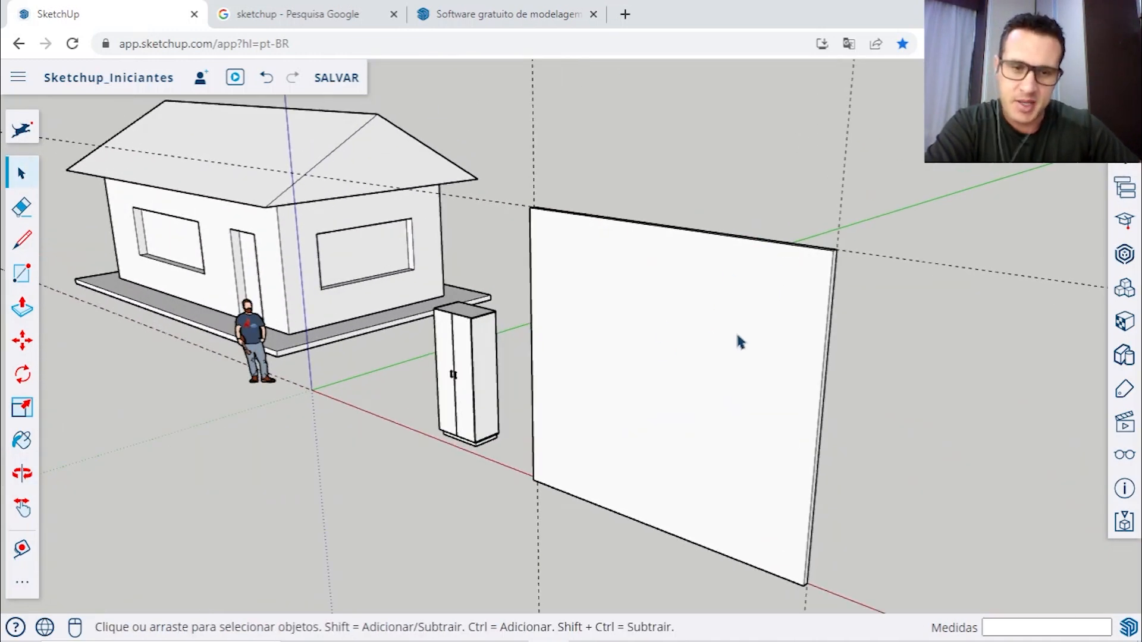
scroll(739, 339, "down", 3)
middle_click_drag(739, 367, 730, 290)
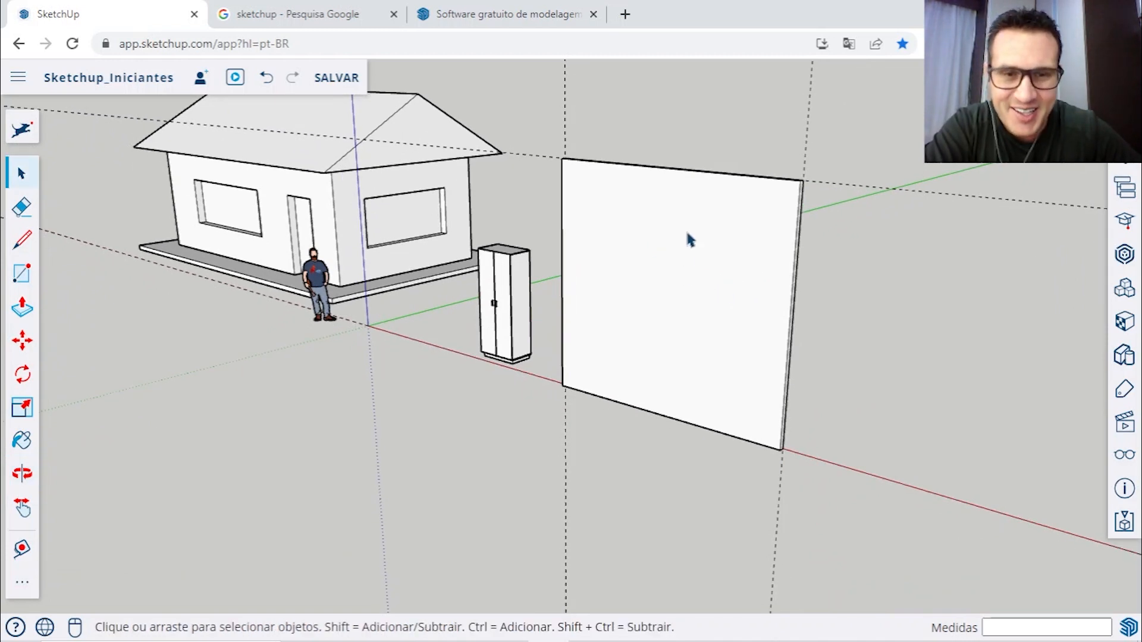
Step: Push/Pull the thin wall's front face far outward into a long block
left_click(675, 210)
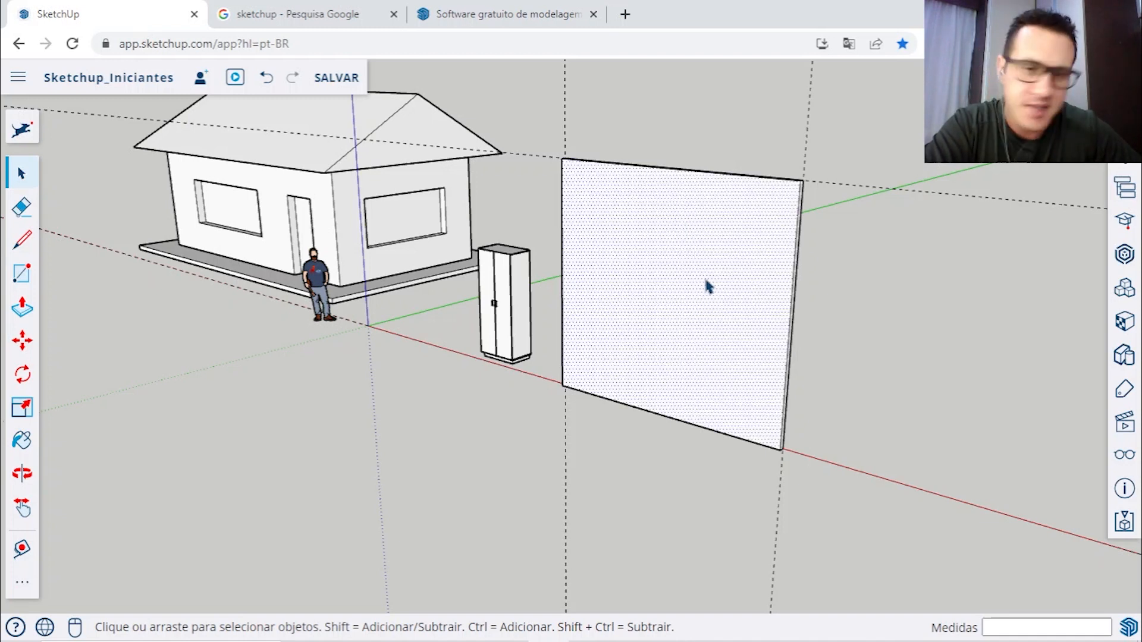
key("p")
left_click(734, 268)
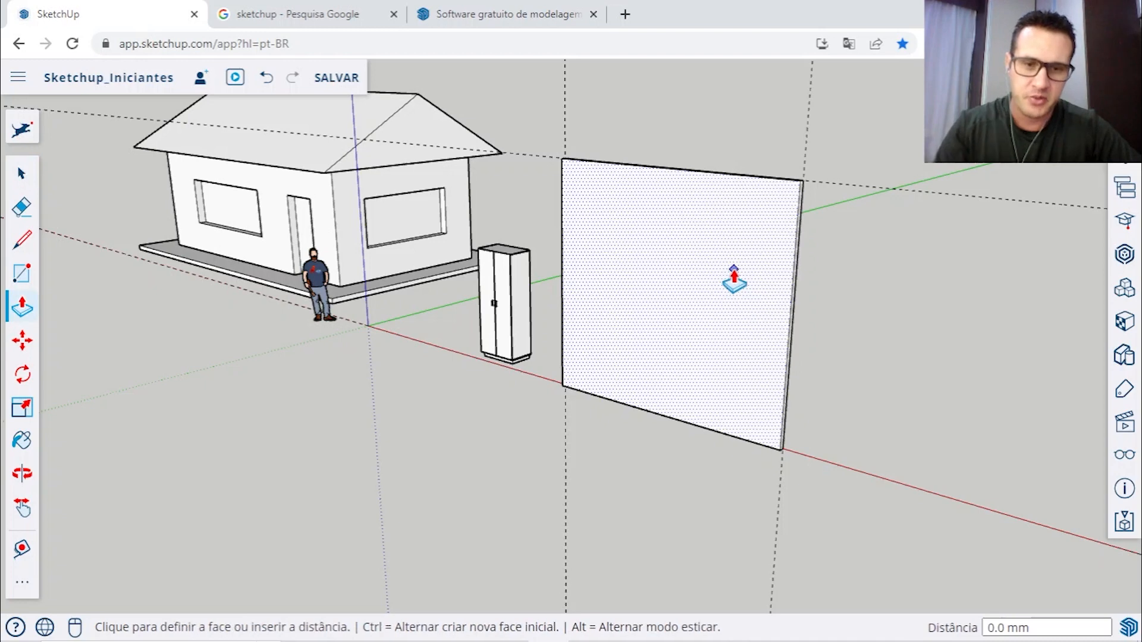
scroll(734, 269, "down", 4)
left_click(575, 350)
key("space")
middle_click_drag(759, 306, 899, 186)
left_click(899, 186)
scroll(620, 367, "up", 2)
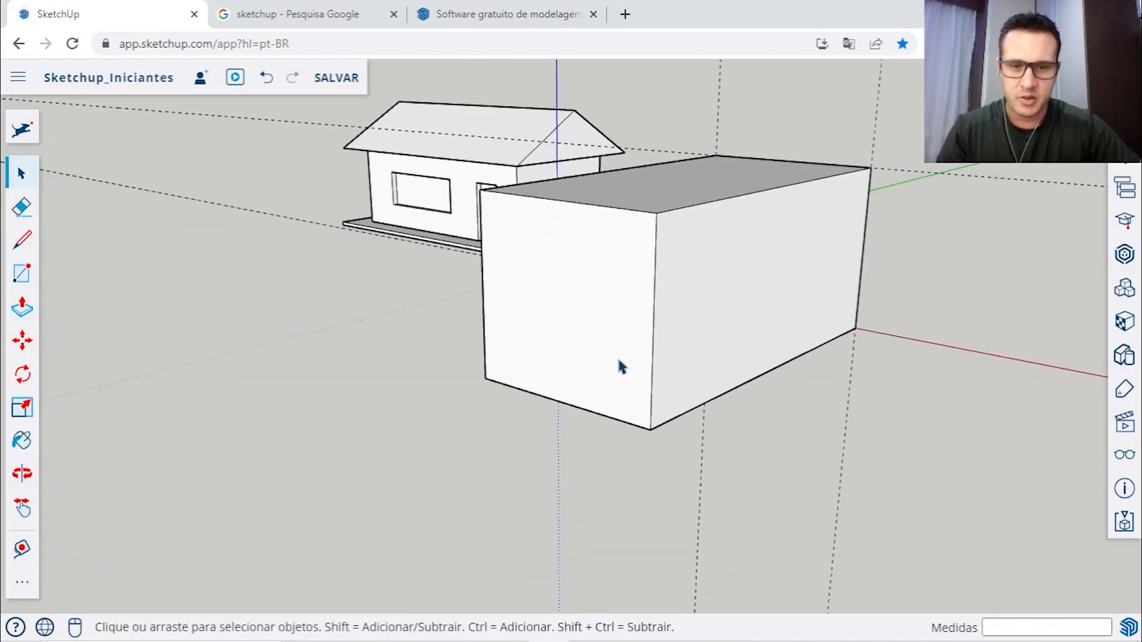
Step: Select all connected faces and edges of the long block and make them a group
triple_click(599, 248)
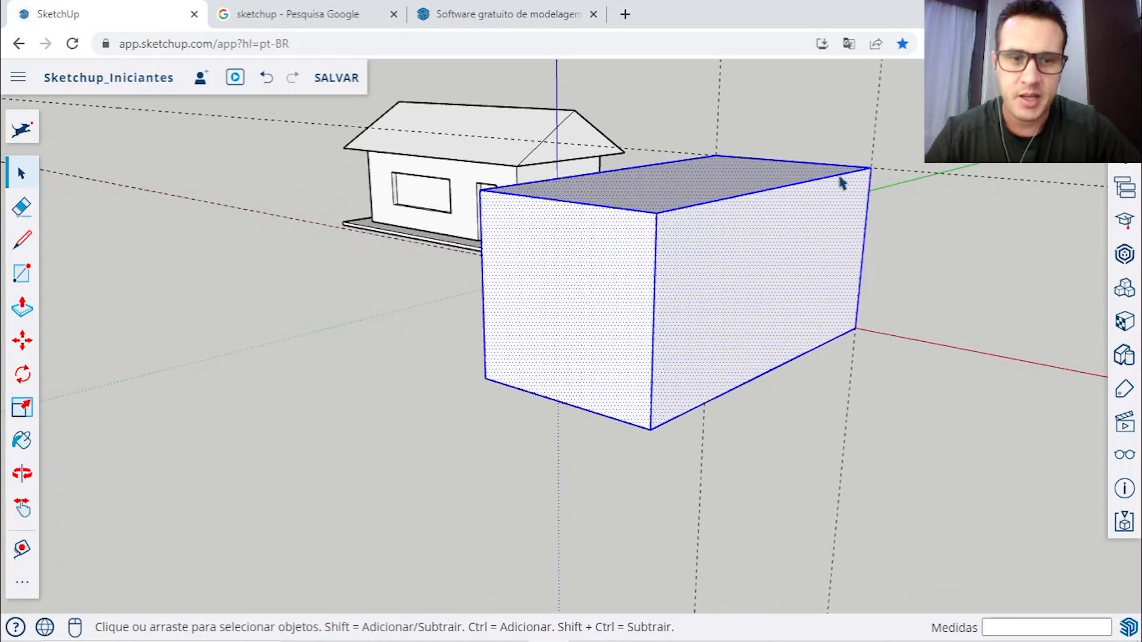
middle_click_drag(573, 285, 957, 263)
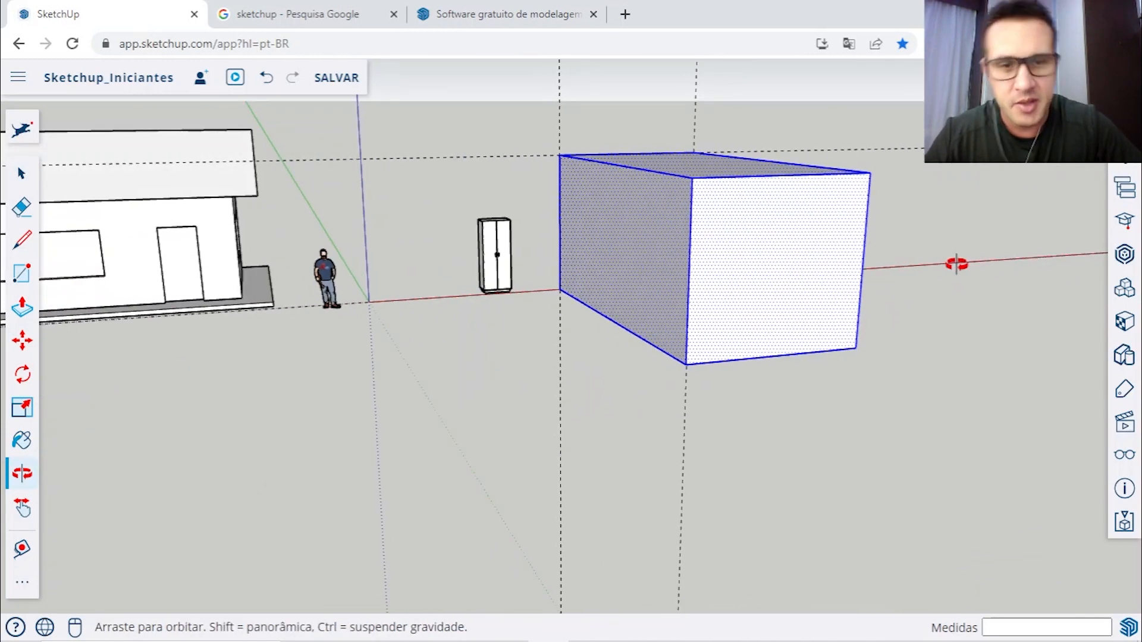
right_click(735, 209)
left_click(773, 450)
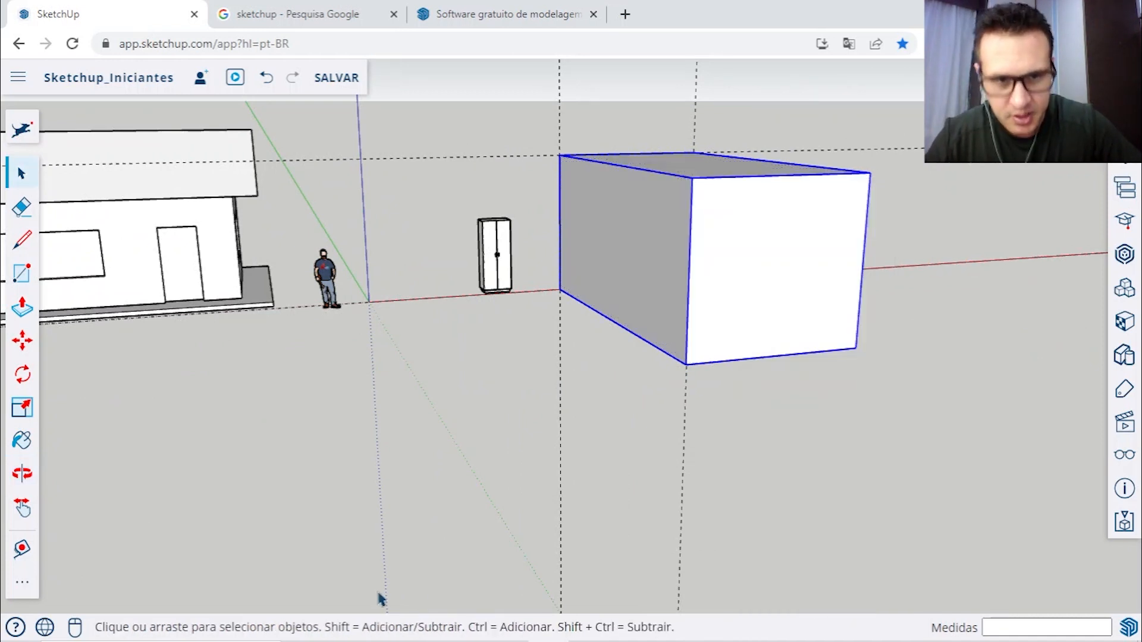
Step: Try to move the grouped long block as a single object
key("m")
left_click(729, 249)
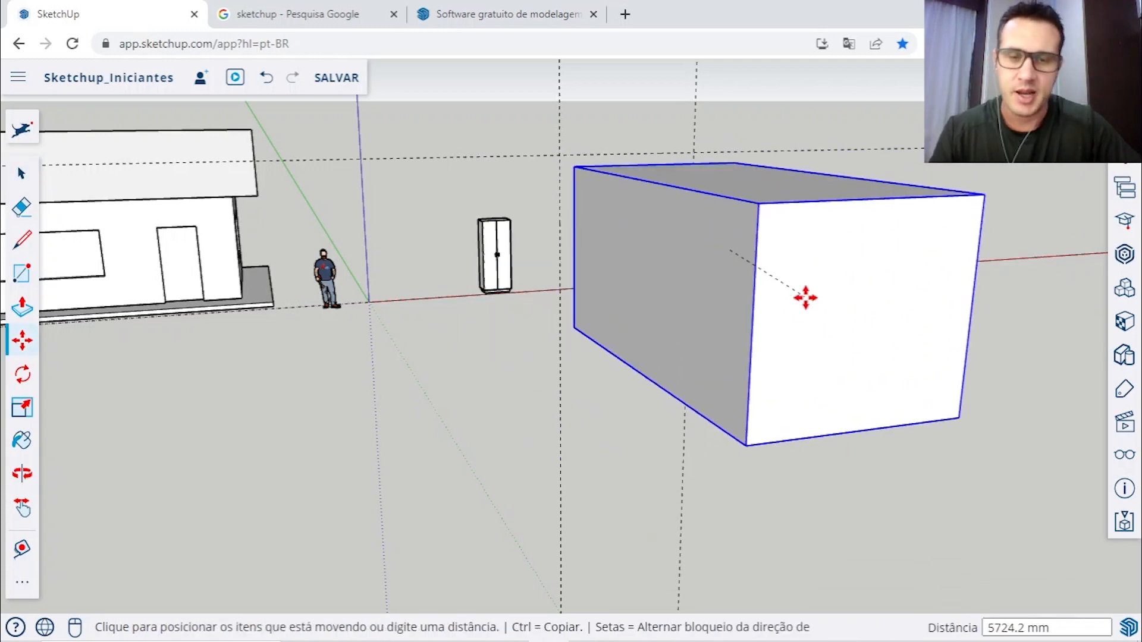
left_click(805, 297)
key("space")
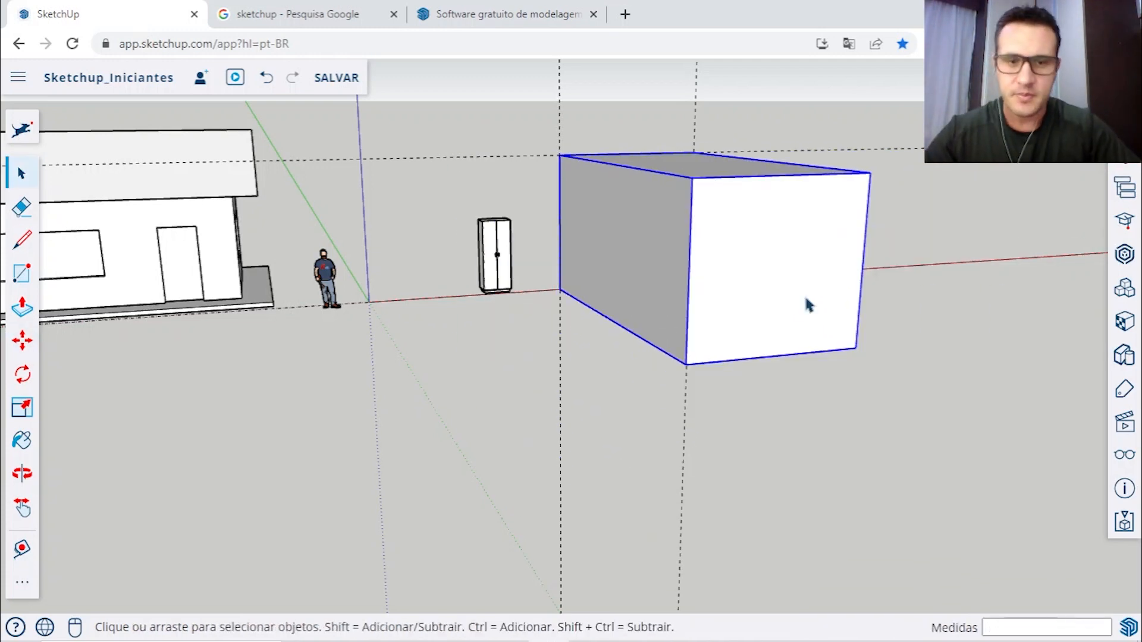
Step: Undo the long block's grouping and its last extrusion
middle_click_drag(876, 313, 458, 345)
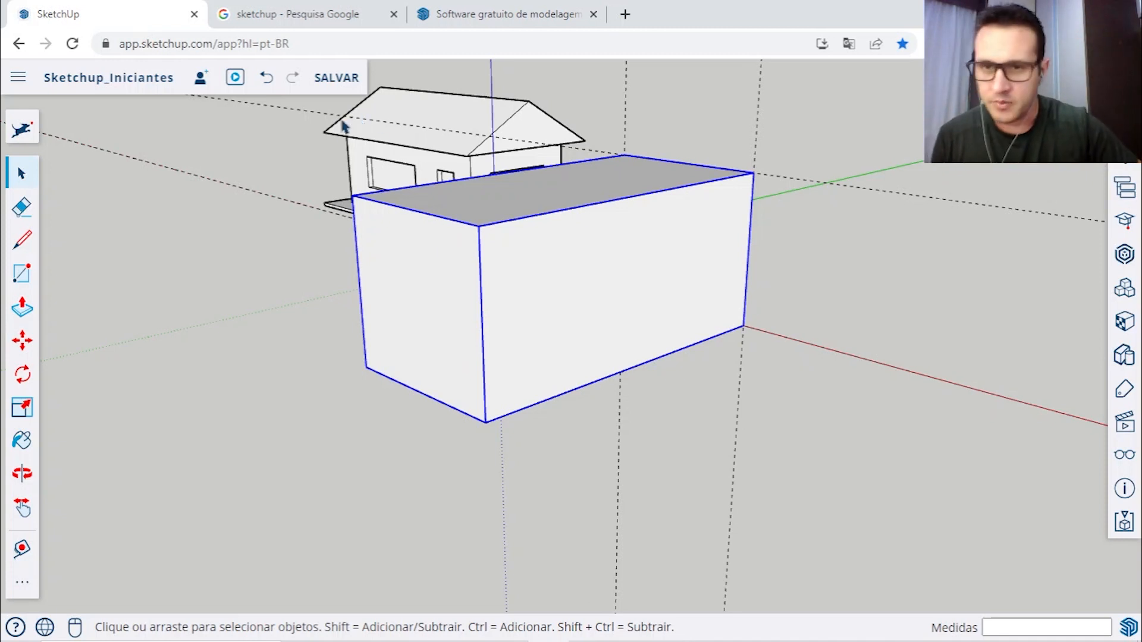
left_click(266, 77)
left_click(266, 77)
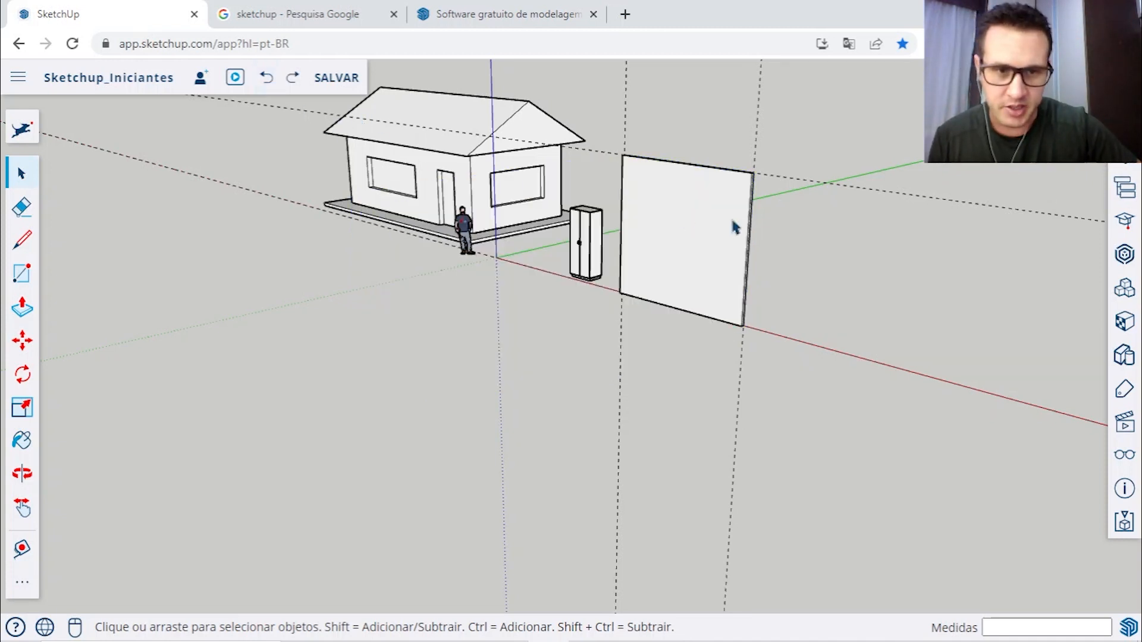
Step: Select the thin wall's front face with its connected geometry and make the wall a group
scroll(741, 220, "up", 5)
scroll(743, 223, "down", 2)
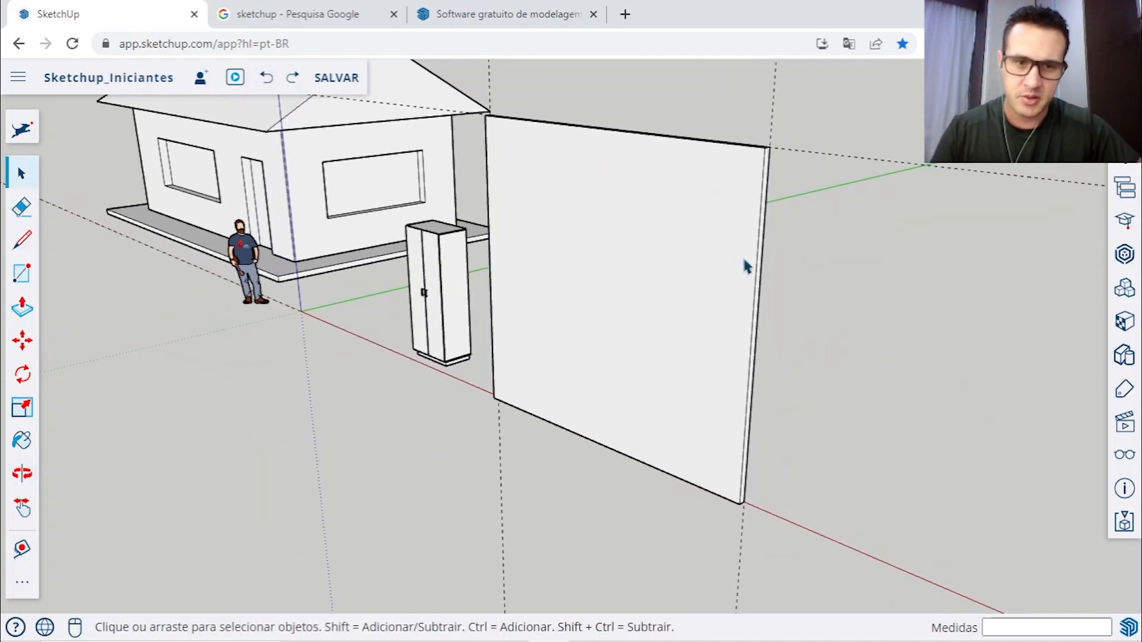
double_click(648, 213)
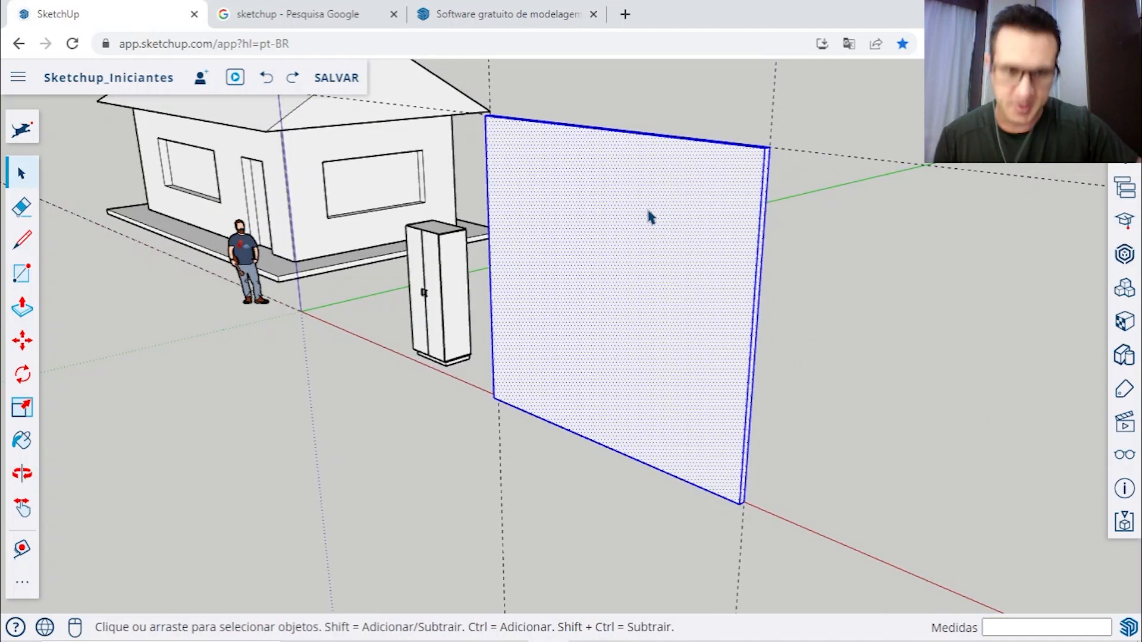
right_click(622, 183)
left_click(673, 446)
Step: Measure the wardrobe's width between the two side edges of its top face with the Tape Measure
middle_click_drag(673, 446, 687, 324)
scroll(564, 202, "up", 2)
middle_click_drag(565, 204, 618, 217)
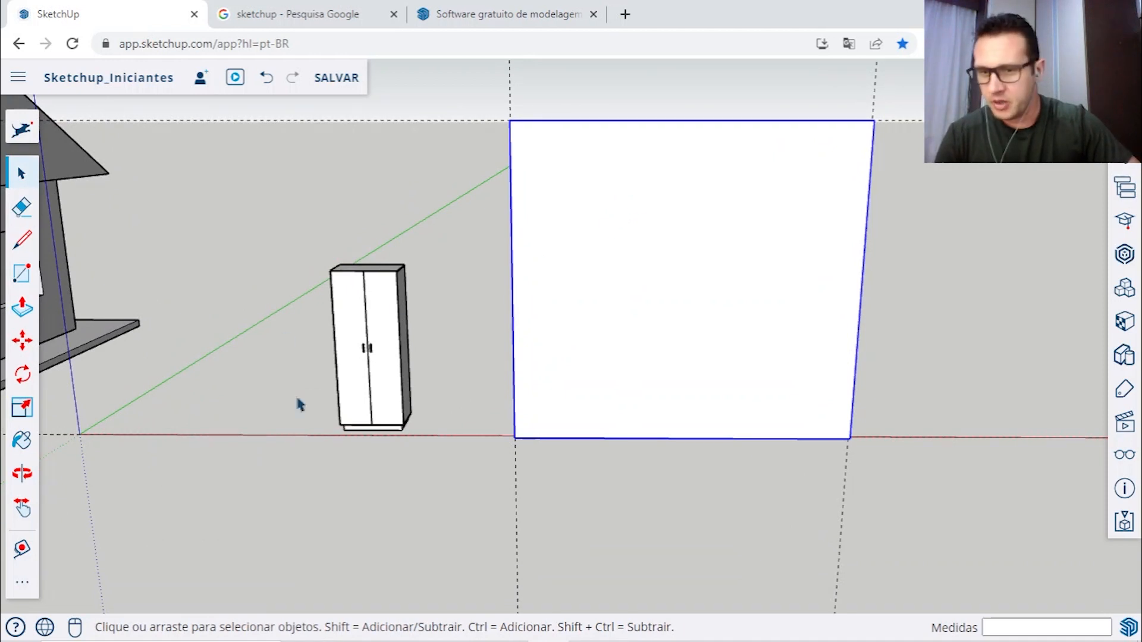
left_click(22, 555)
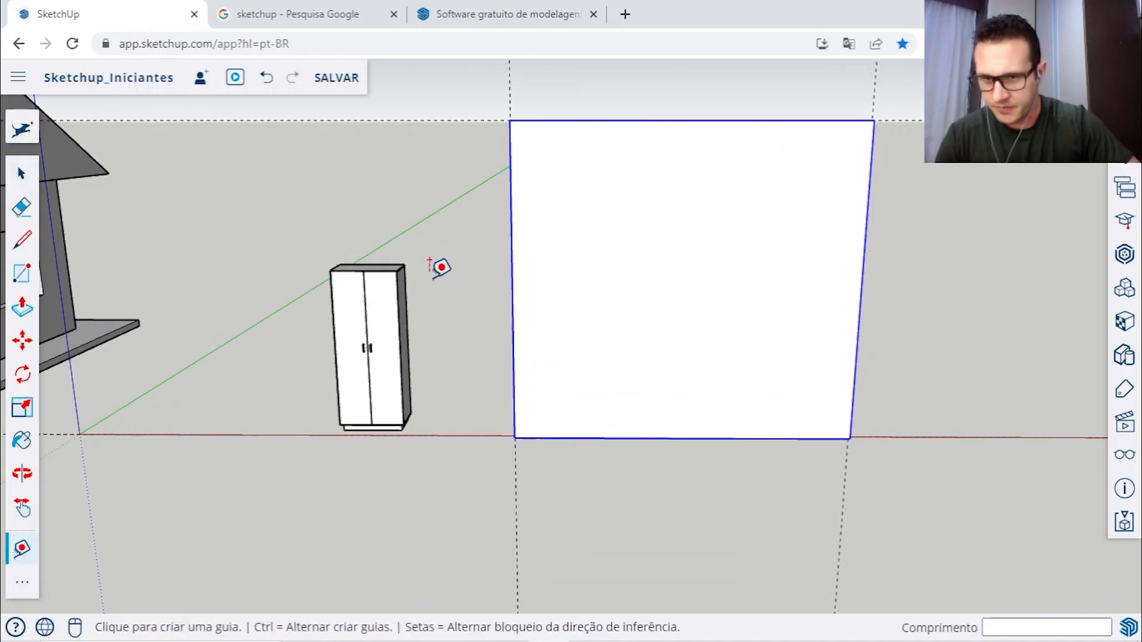
middle_click_drag(434, 272, 421, 421)
scroll(349, 334, "up", 6)
middle_click_drag(351, 332, 423, 315, "shift")
scroll(419, 327, "up", 3)
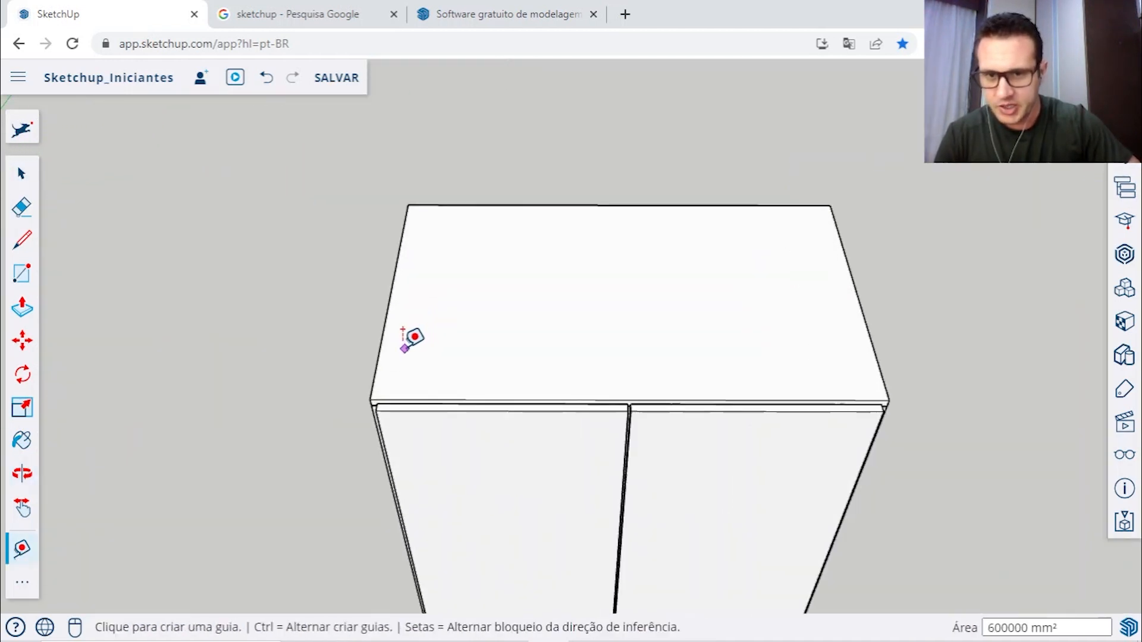
left_click(384, 308)
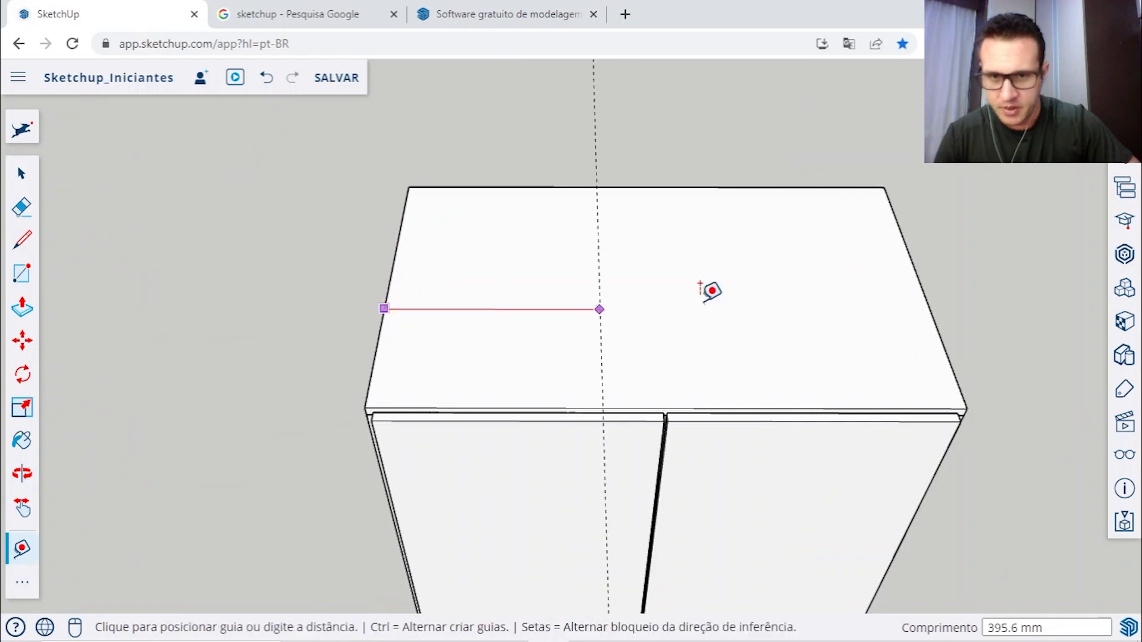
left_click(926, 297)
scroll(926, 298, "down", 10)
middle_click_drag(823, 386, 673, 369)
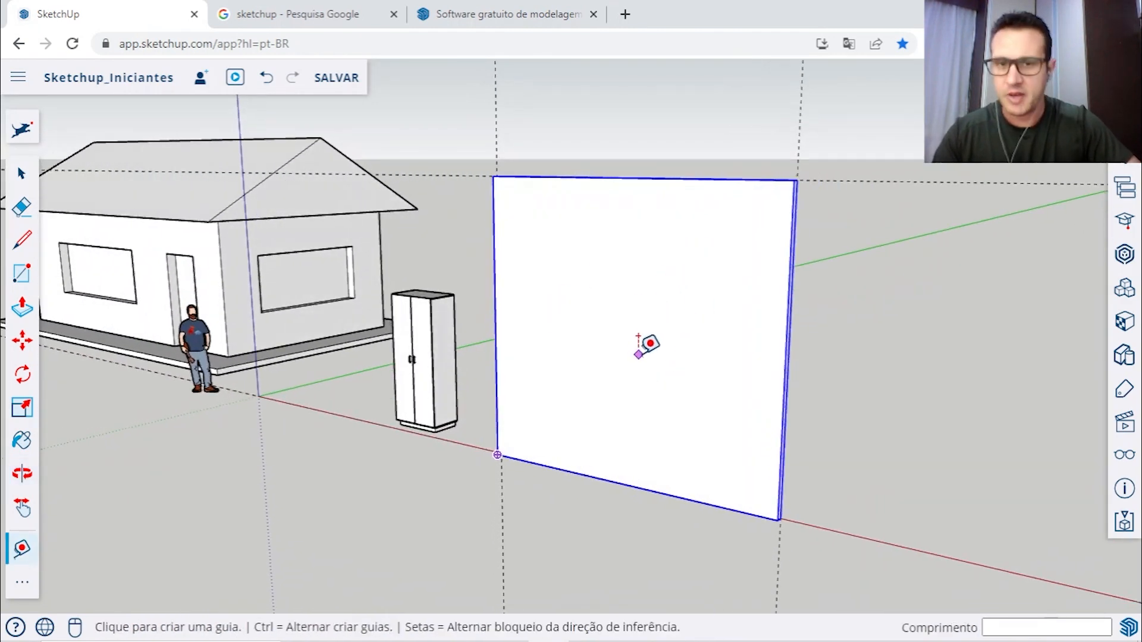
Step: Try hiding the house, the figure, the wardrobe and the wall panel together, and undo the hiding
middle_click_drag(607, 374, 711, 339)
key("space")
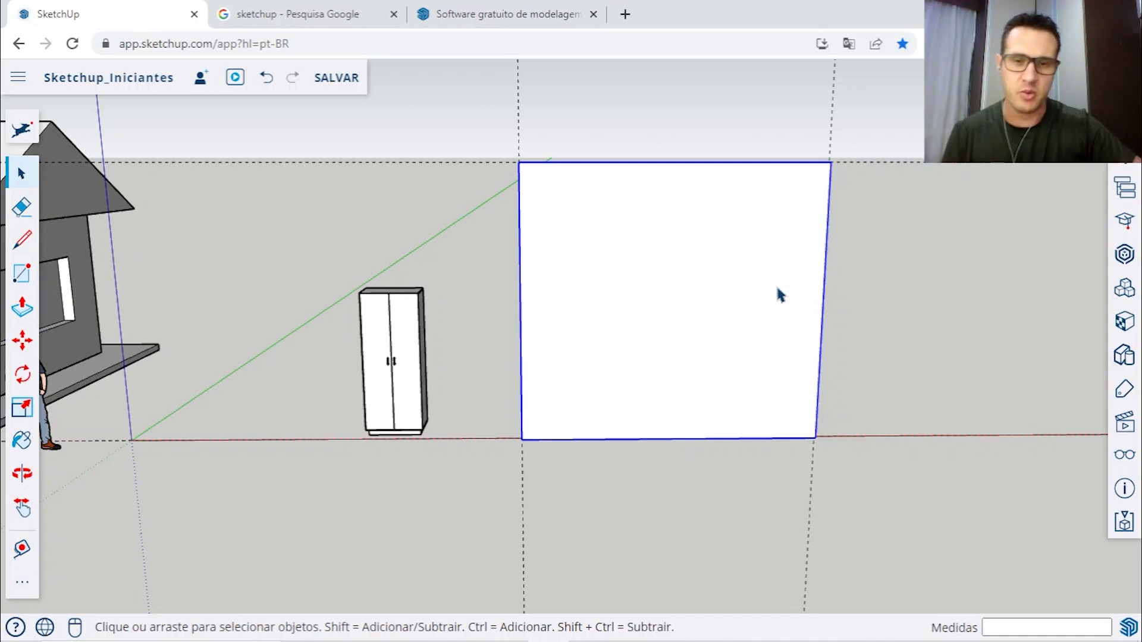
middle_click_drag(783, 331, 537, 258)
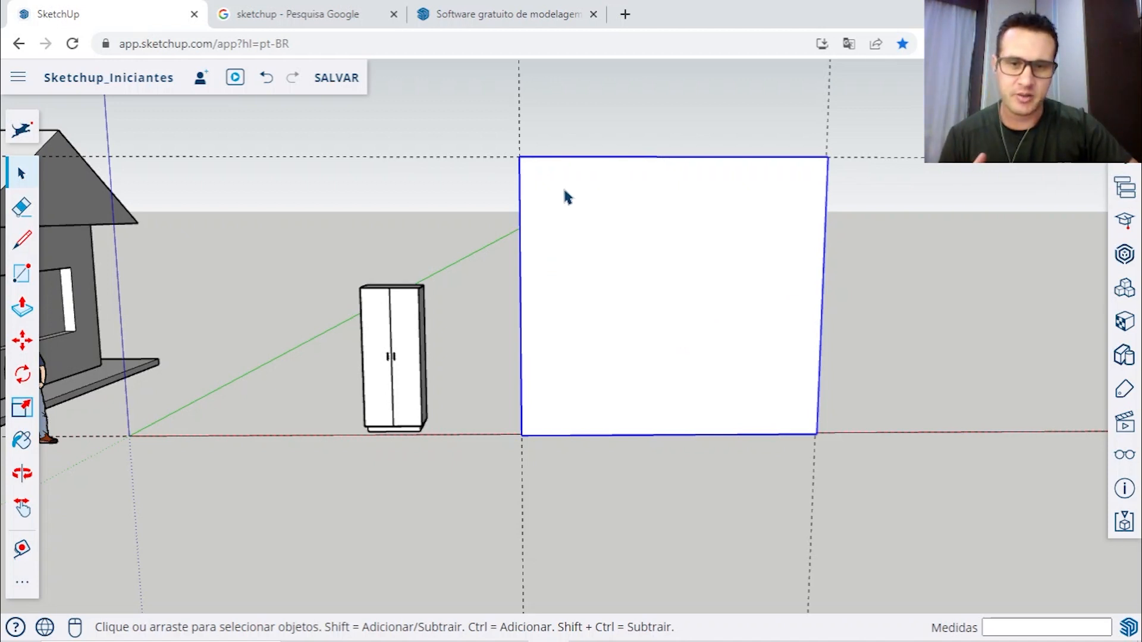
scroll(564, 192, "down", 5)
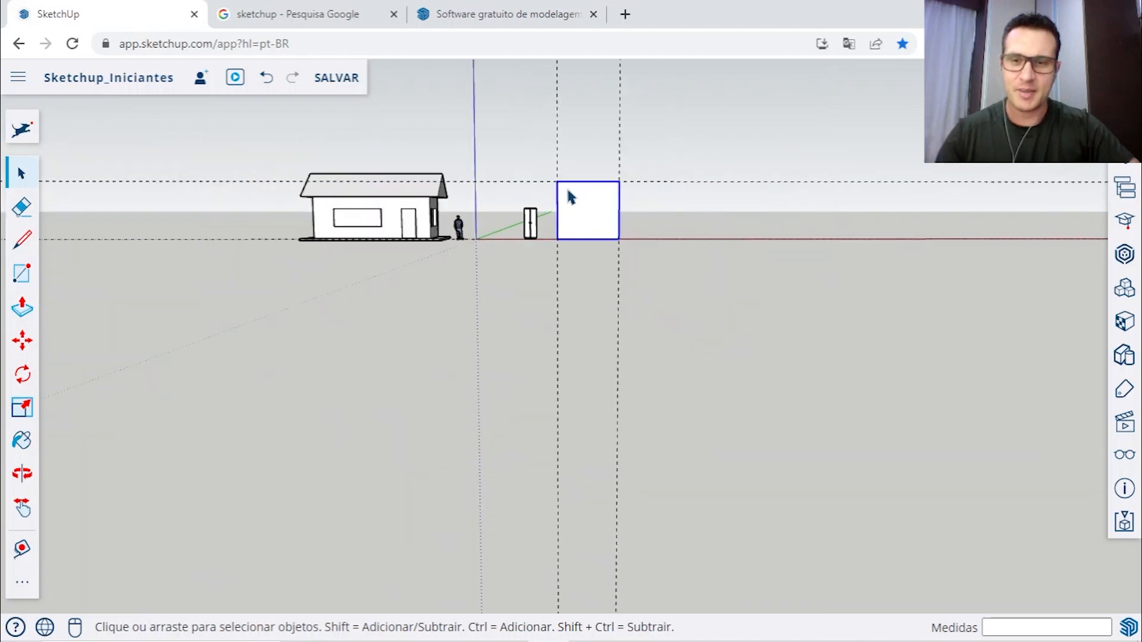
left_click_drag(268, 143, 591, 246)
right_click(593, 213)
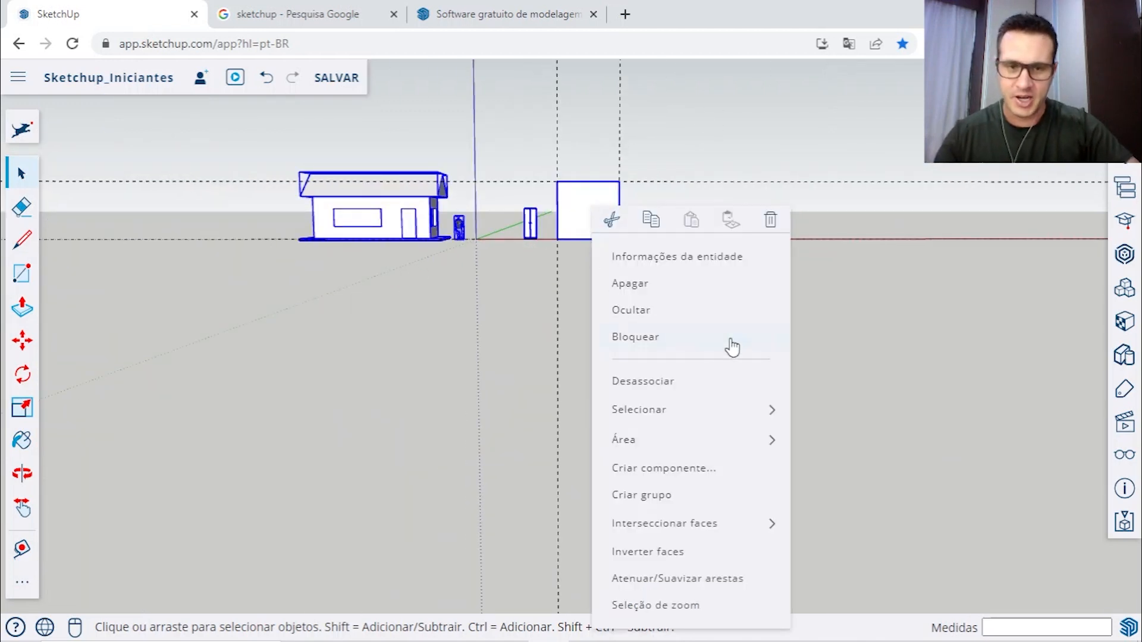
left_click(638, 310)
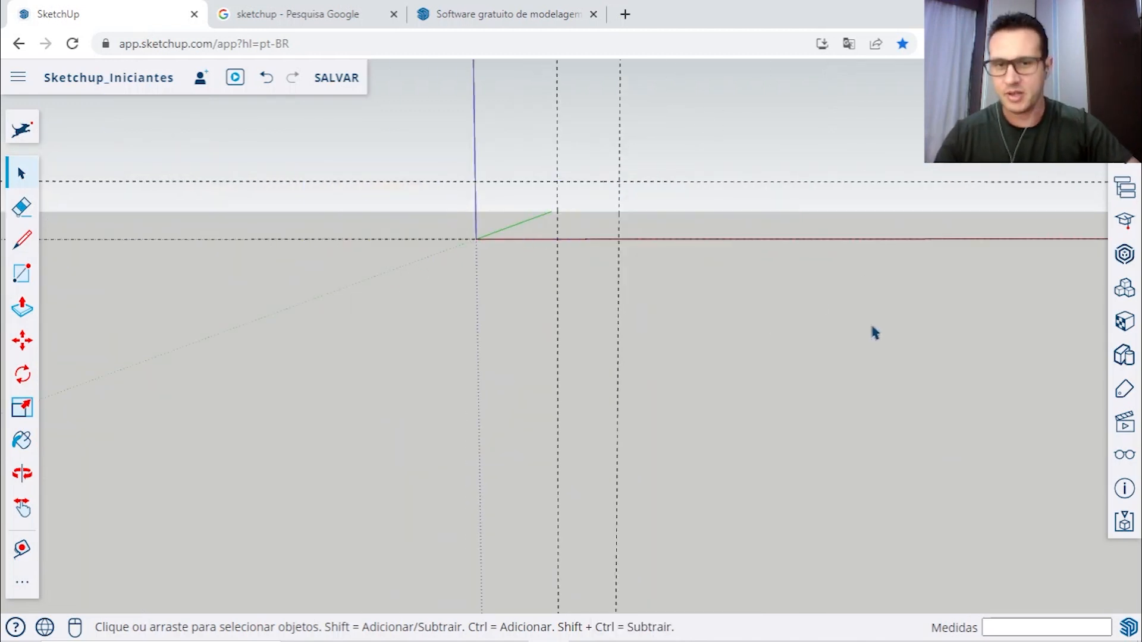
left_click(266, 78)
Step: Place a vertical guide on the wall panel's front face, offset from its left edge
scroll(595, 208, "up", 3)
middle_click_drag(624, 204, 588, 310, "shift")
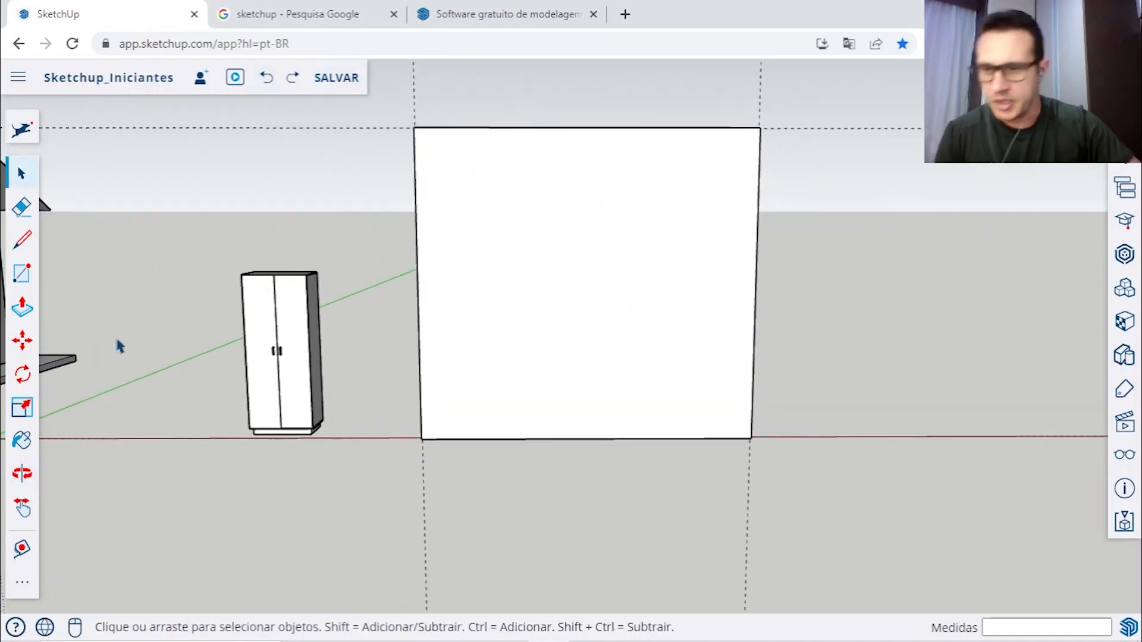
left_click(23, 550)
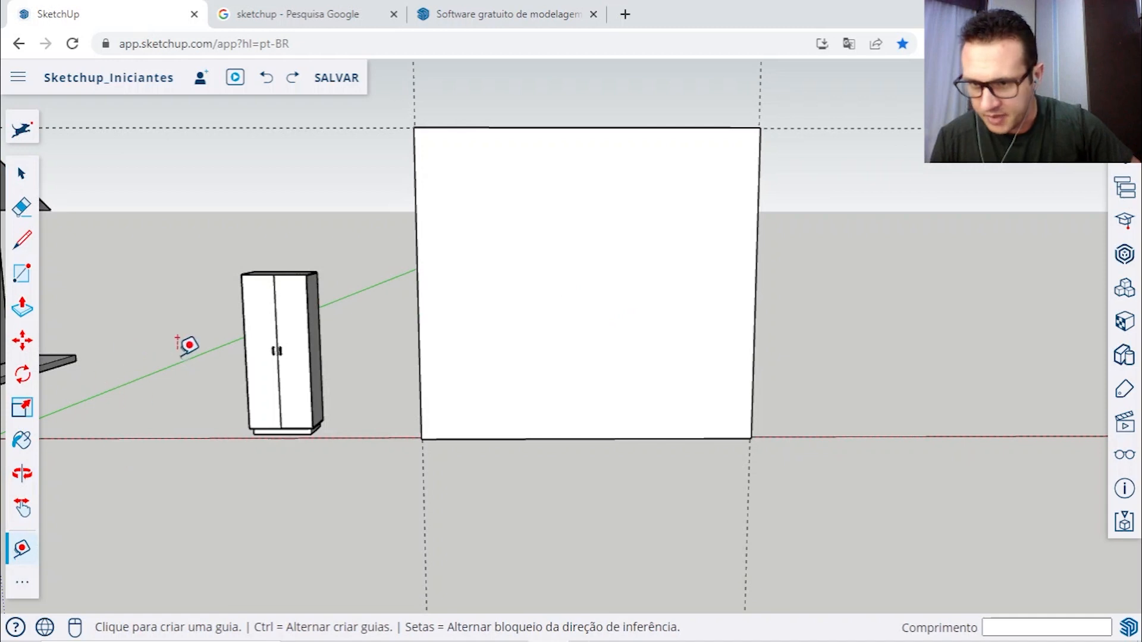
left_click(423, 327)
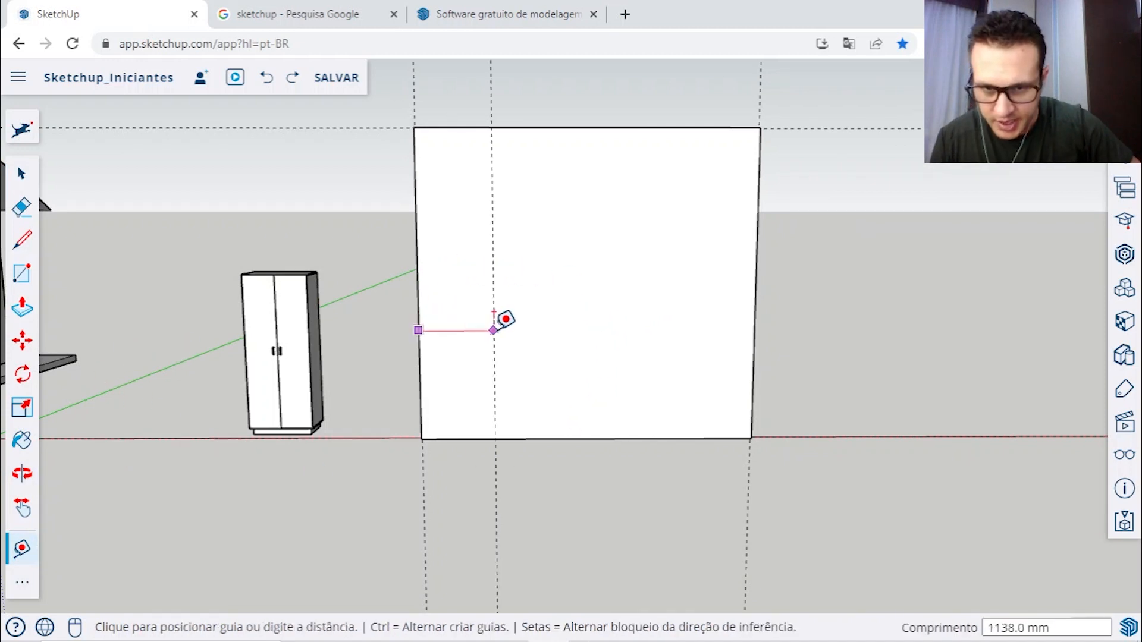
left_click(513, 329)
Step: Add a second vertical guide 1000 mm to the right of the first and measure the spacing between them
middle_click_drag(516, 333, 459, 361)
key("space")
middle_click_drag(505, 306, 358, 292)
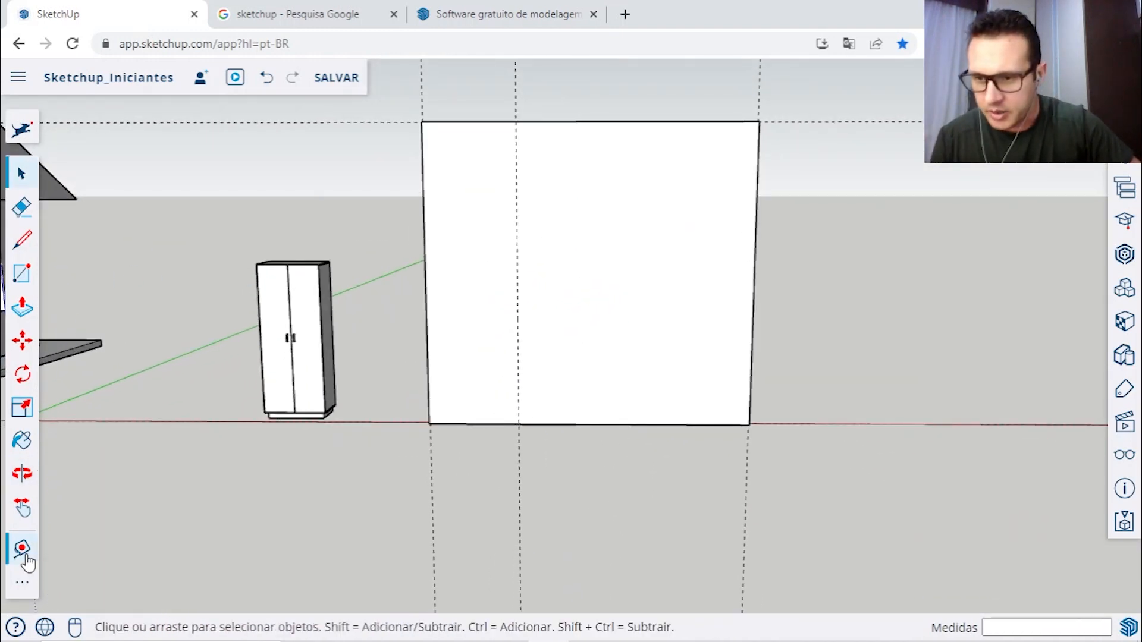
scroll(508, 362, "up", 3)
key("t")
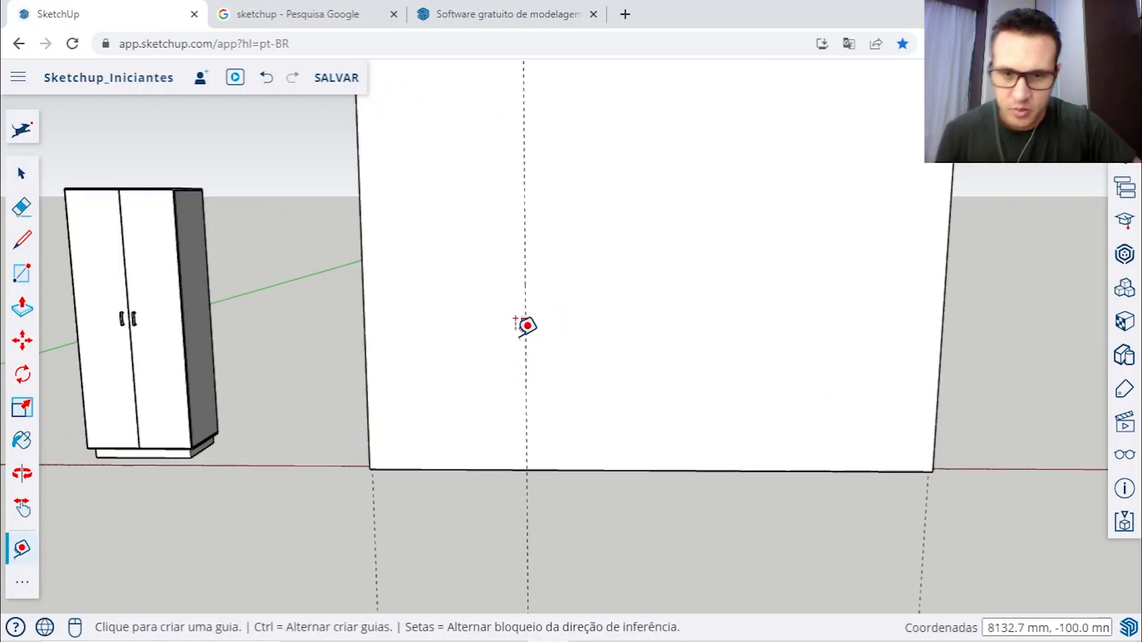
left_click(525, 321)
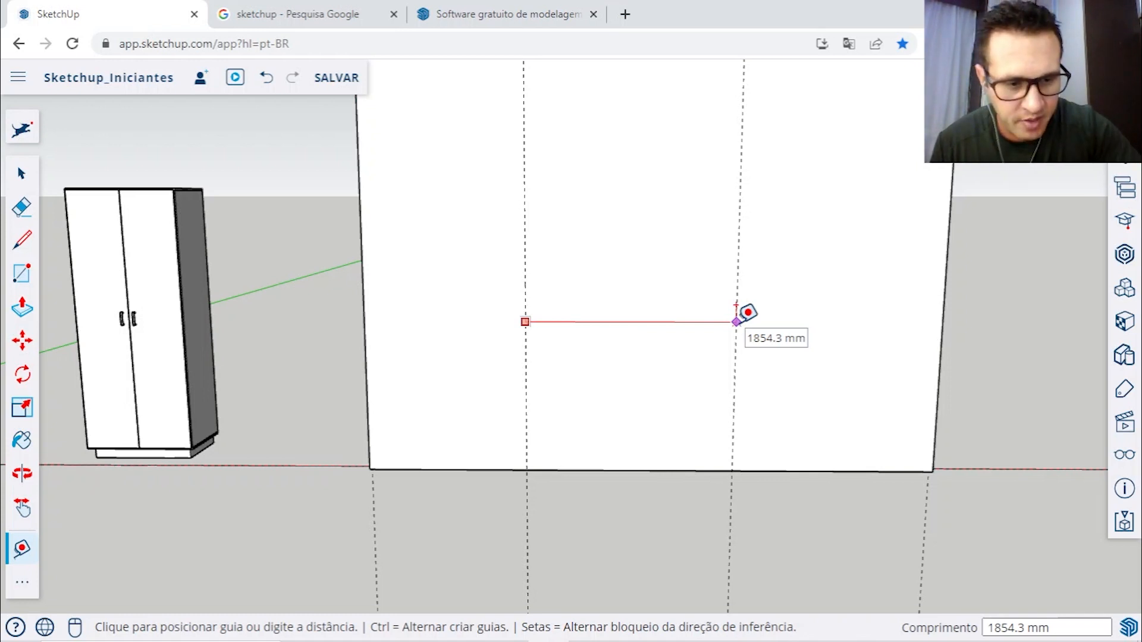
type("1000")
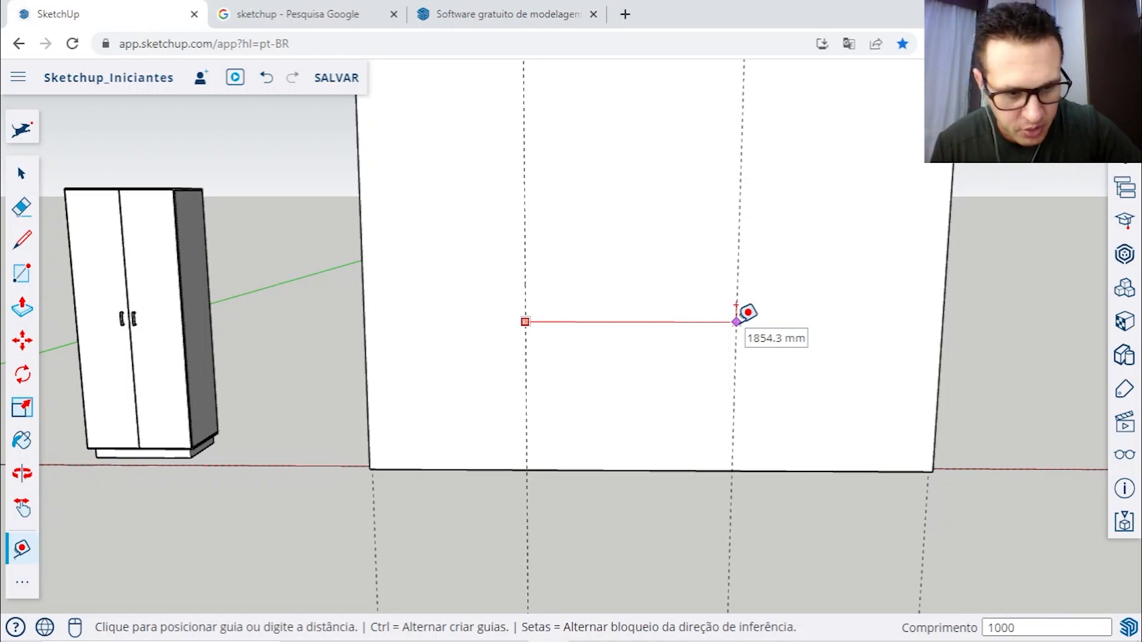
key("Return")
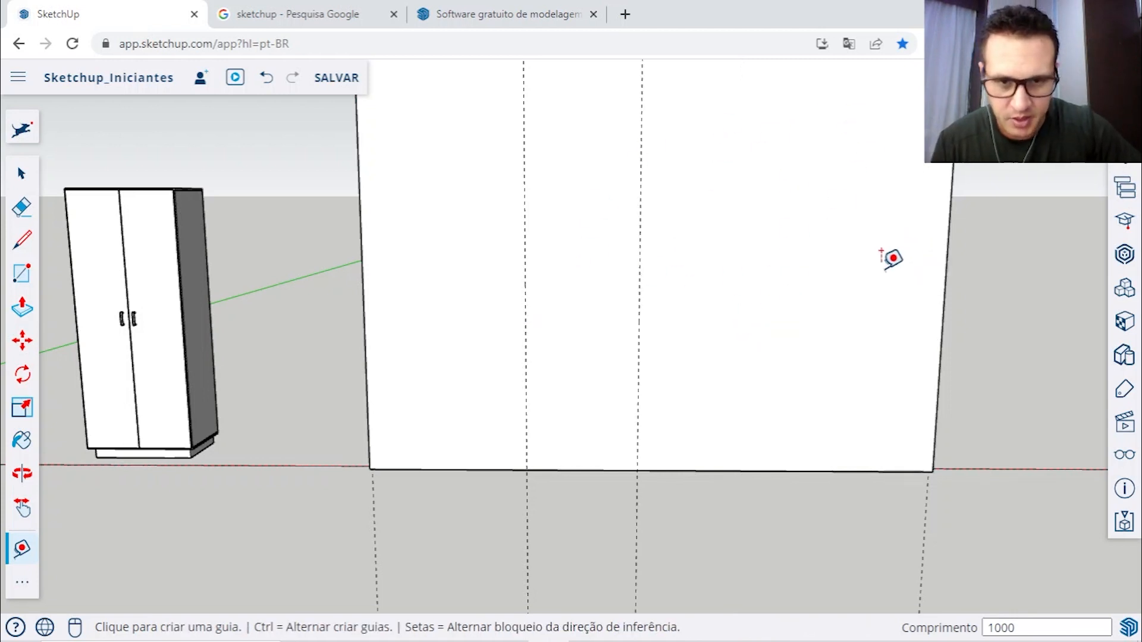
left_click(641, 241)
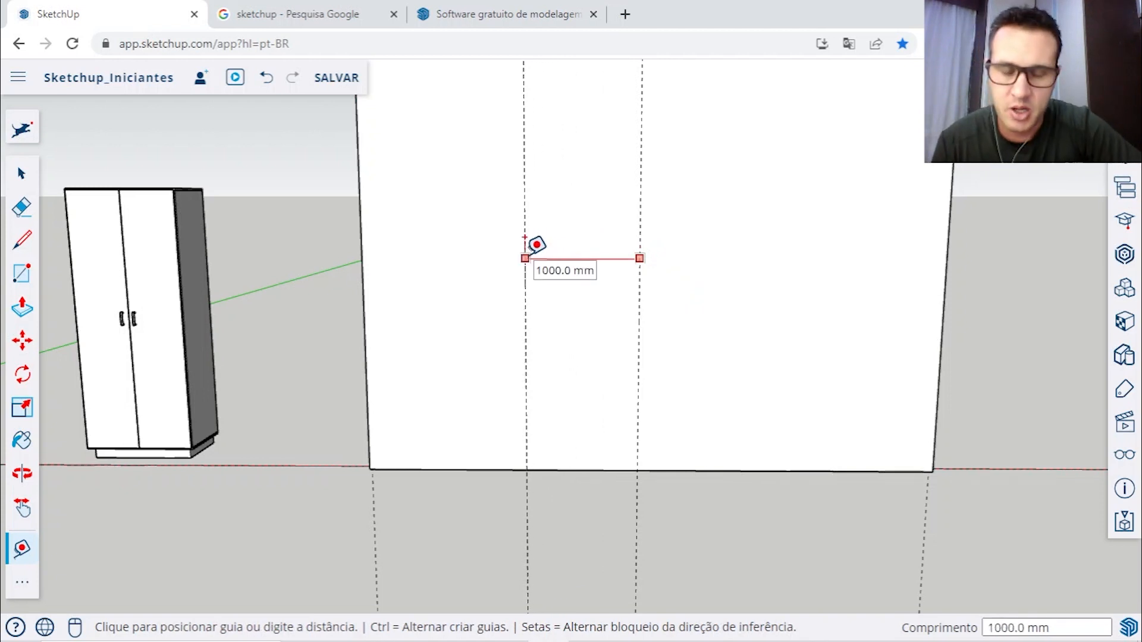
left_click(526, 256)
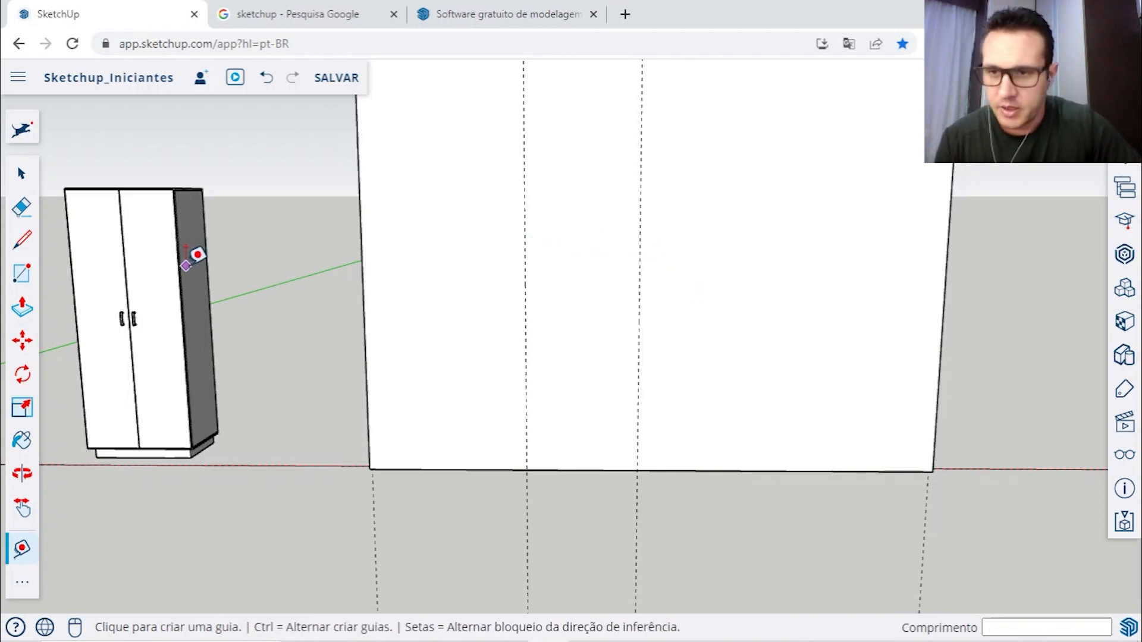
Step: Measure the wardrobe's total height from the bottom of its base to its top panel
middle_click_drag(168, 255, 617, 257)
scroll(741, 494, "up", 6)
left_click(723, 492)
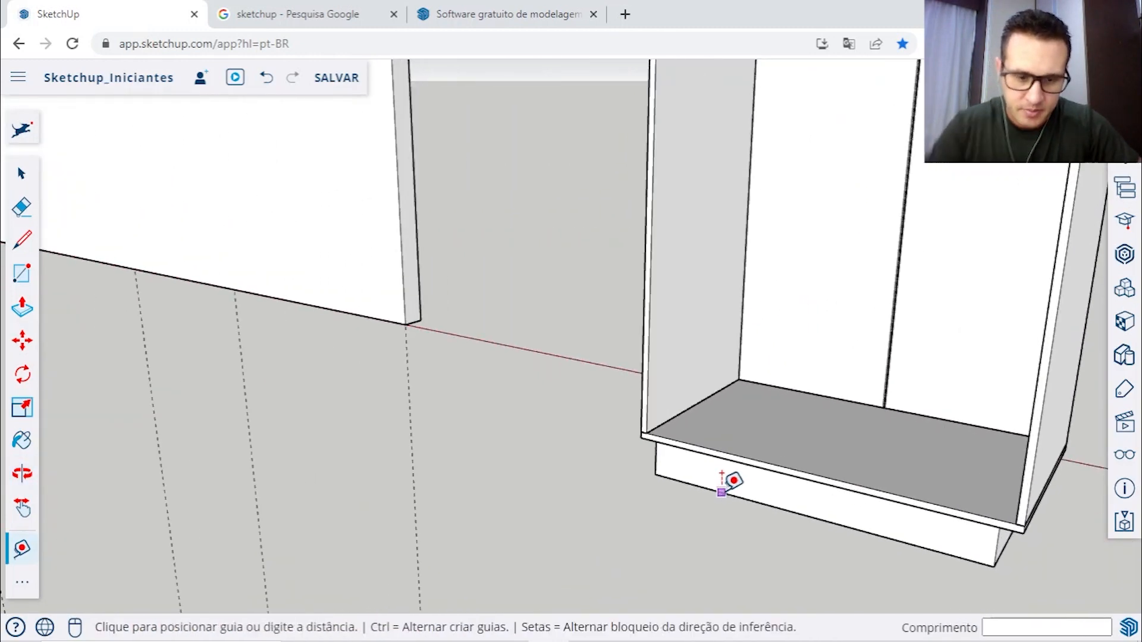
scroll(722, 488, "down", 1)
scroll(722, 482, "down", 5)
middle_click_drag(751, 266, 741, 333)
scroll(695, 364, "up", 5)
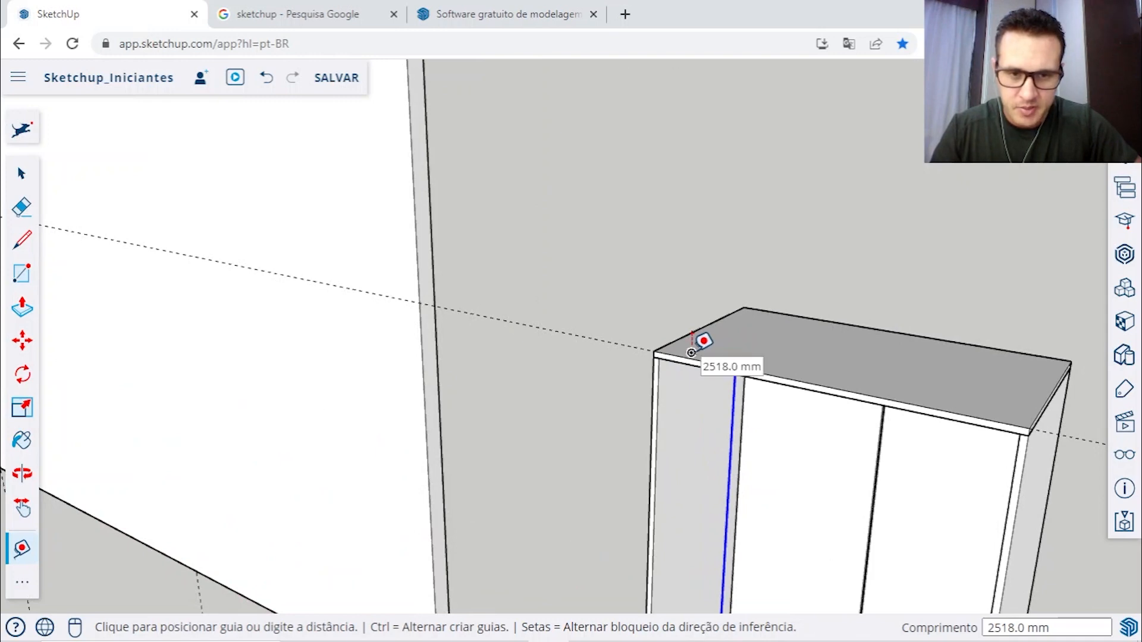
left_click(691, 352)
Step: Place a horizontal guide on the wall panel 2500 mm above its bottom edge
scroll(772, 298, "down", 4)
middle_click_drag(772, 298, 731, 296)
scroll(903, 336, "up", 4)
middle_click_drag(902, 337, 675, 327)
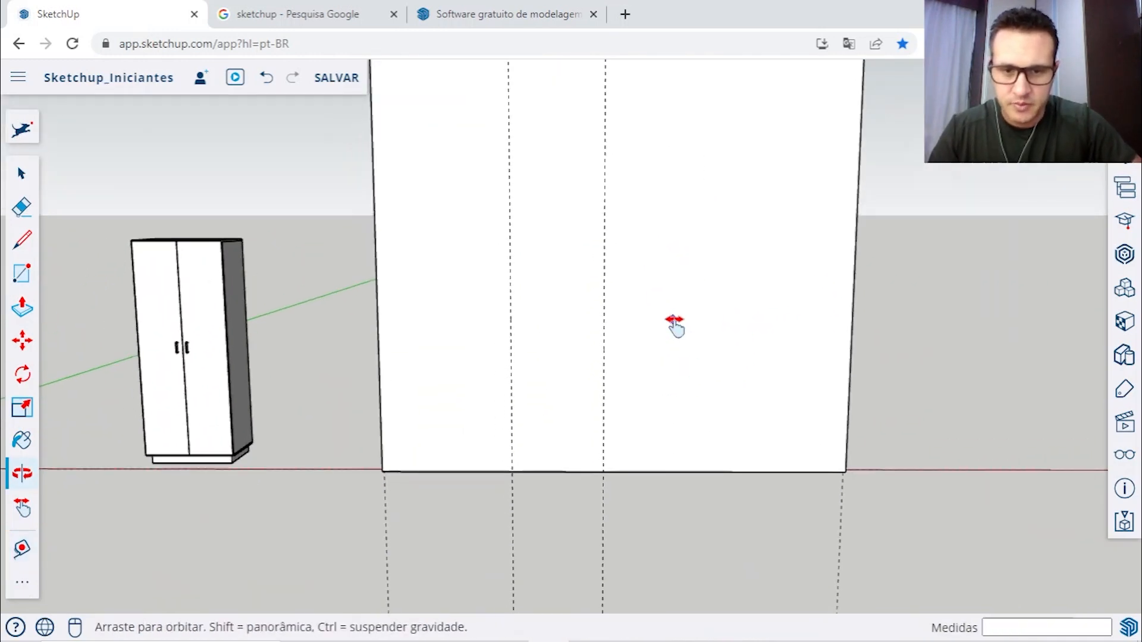
left_click(572, 470)
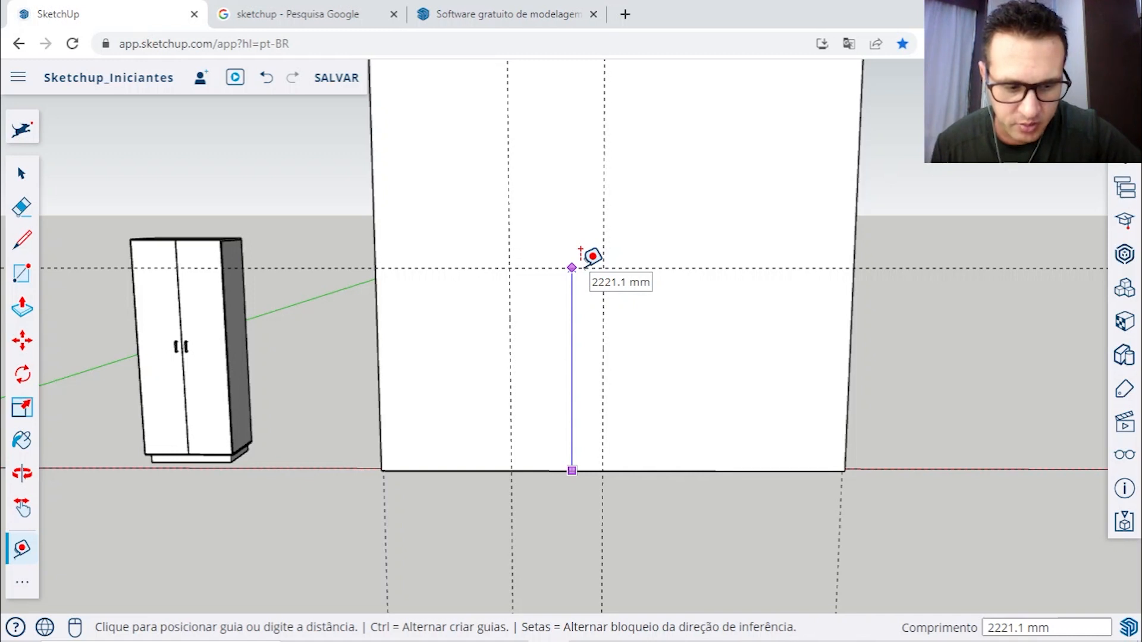
type("2500")
key("Return")
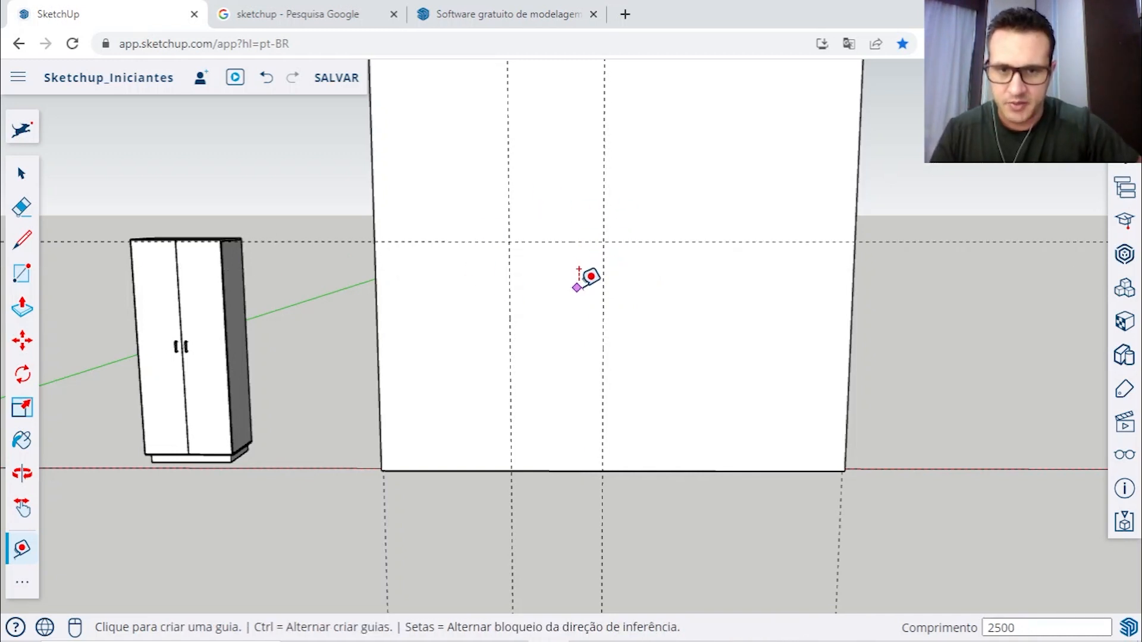
Step: Measure the height of the wardrobe's recessed base from its bottom edge
middle_click_drag(589, 275, 618, 275)
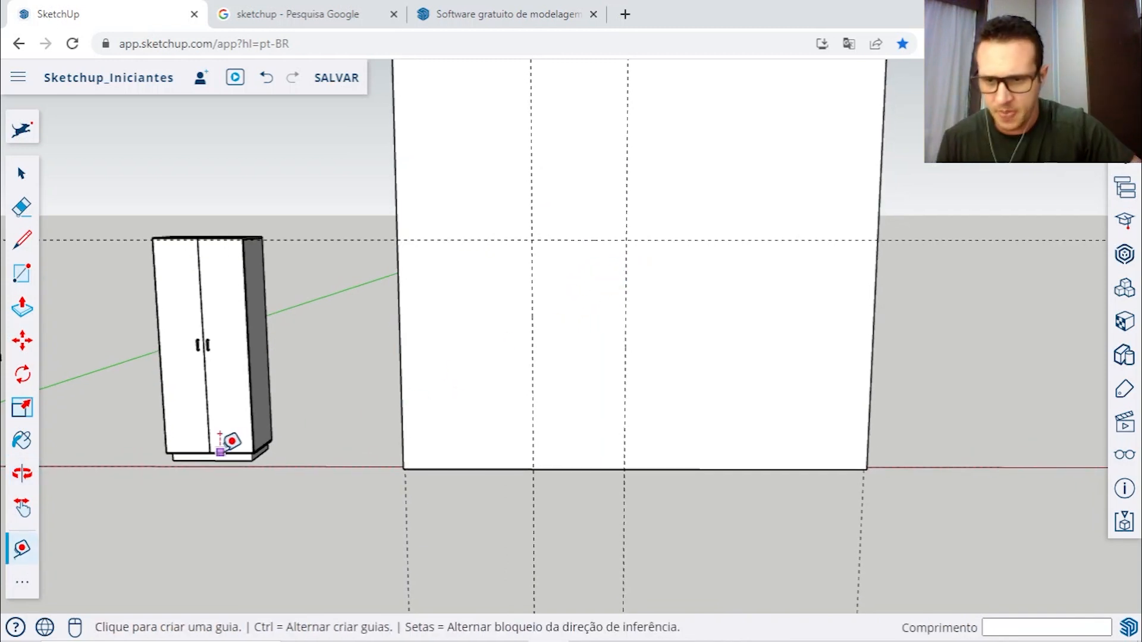
scroll(237, 444, "up", 5)
middle_click_drag(250, 443, 413, 440)
scroll(411, 452, "up", 1)
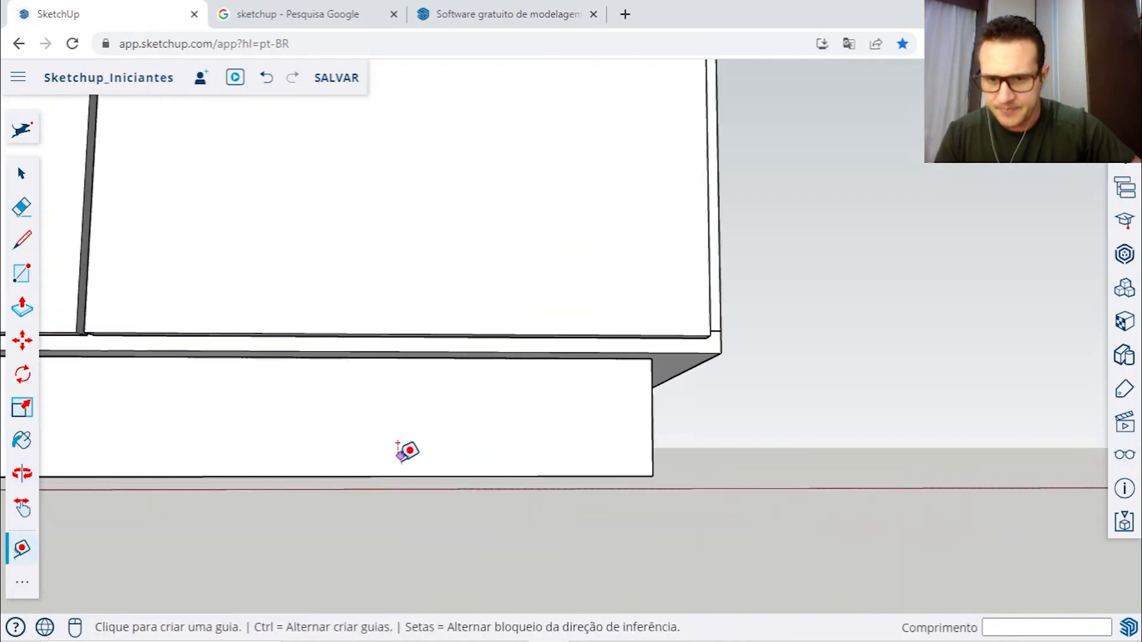
left_click(397, 476)
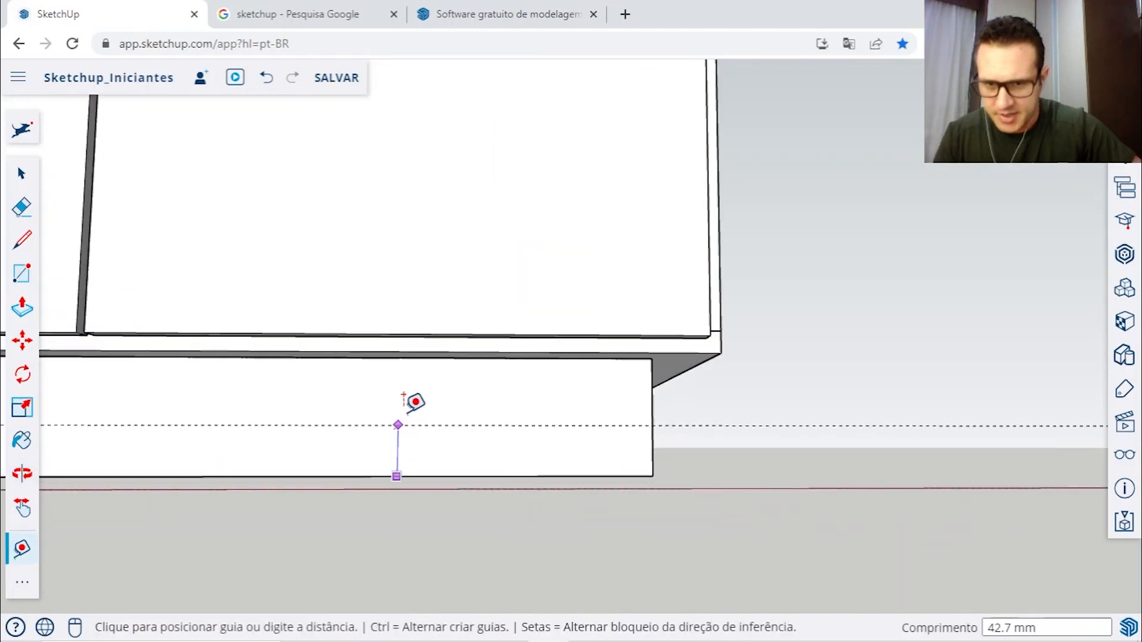
left_click(412, 345)
Step: Place a horizontal guide on the wall panel 100 mm above its bottom edge
scroll(475, 342, "down", 5)
middle_click_drag(538, 334, 592, 470)
scroll(591, 469, "up", 2)
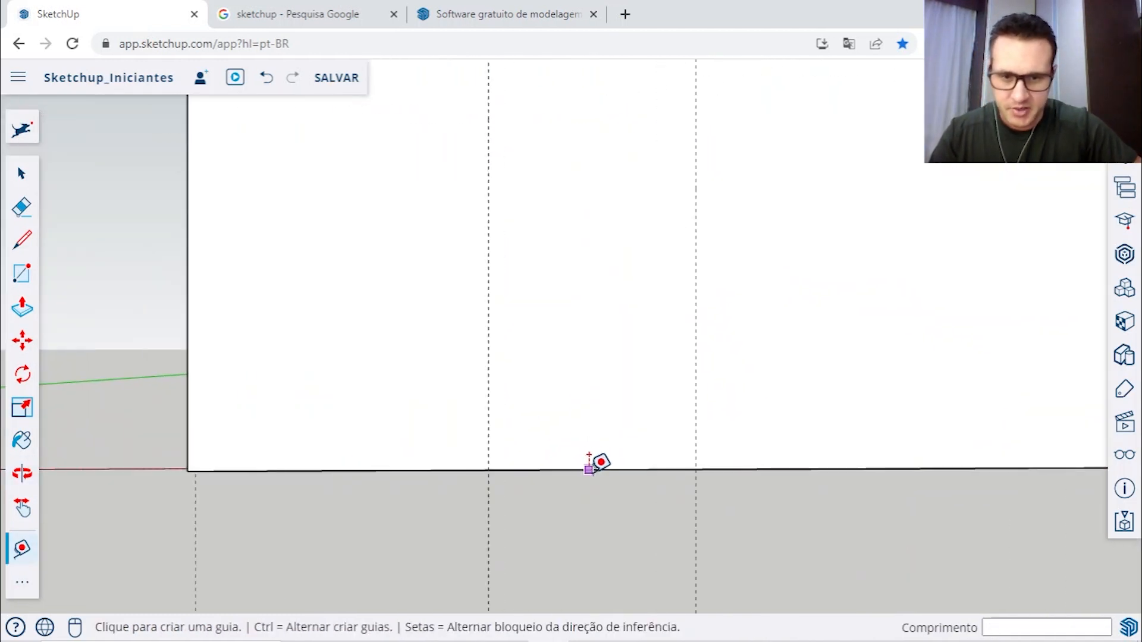
left_click(606, 470)
type("100")
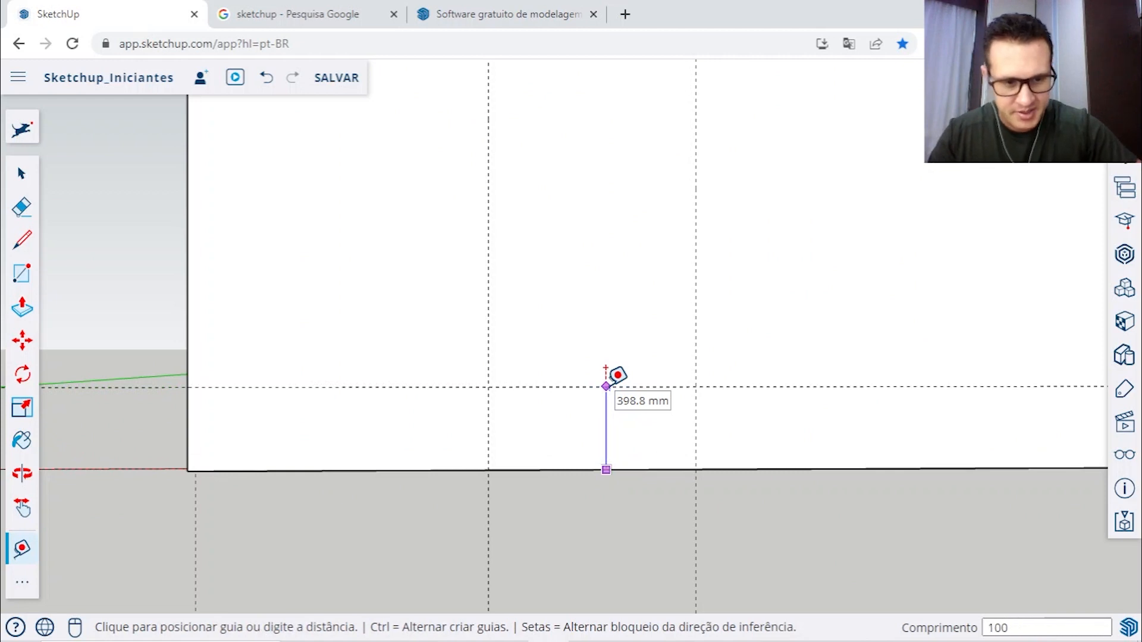
key("Return")
scroll(616, 377, "down", 5)
middle_click_drag(773, 345, 757, 377)
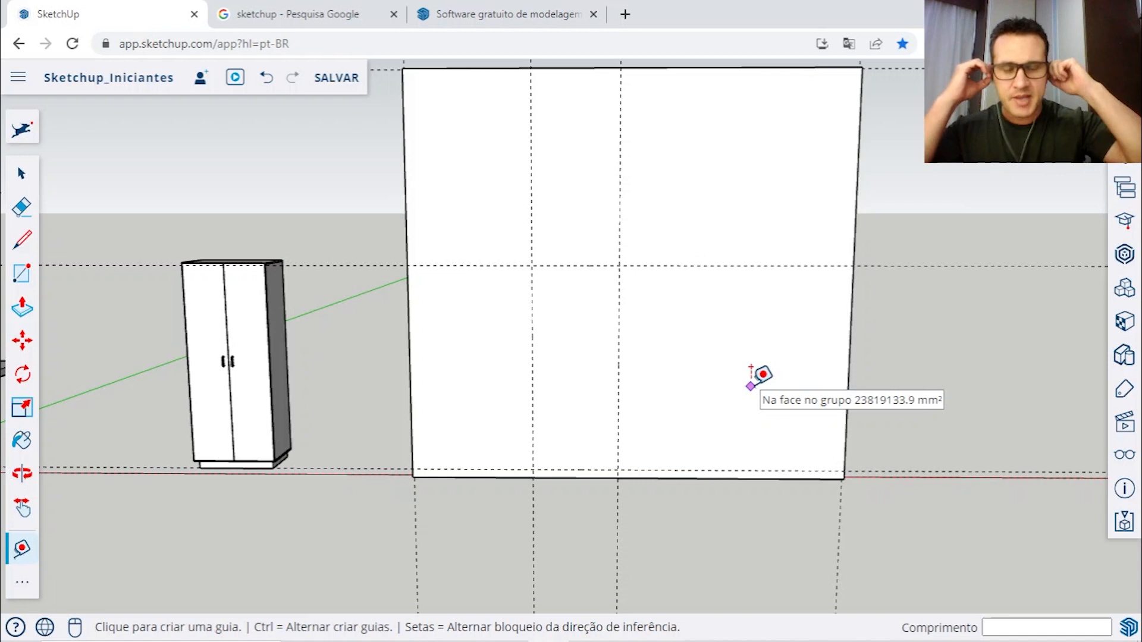
key("space")
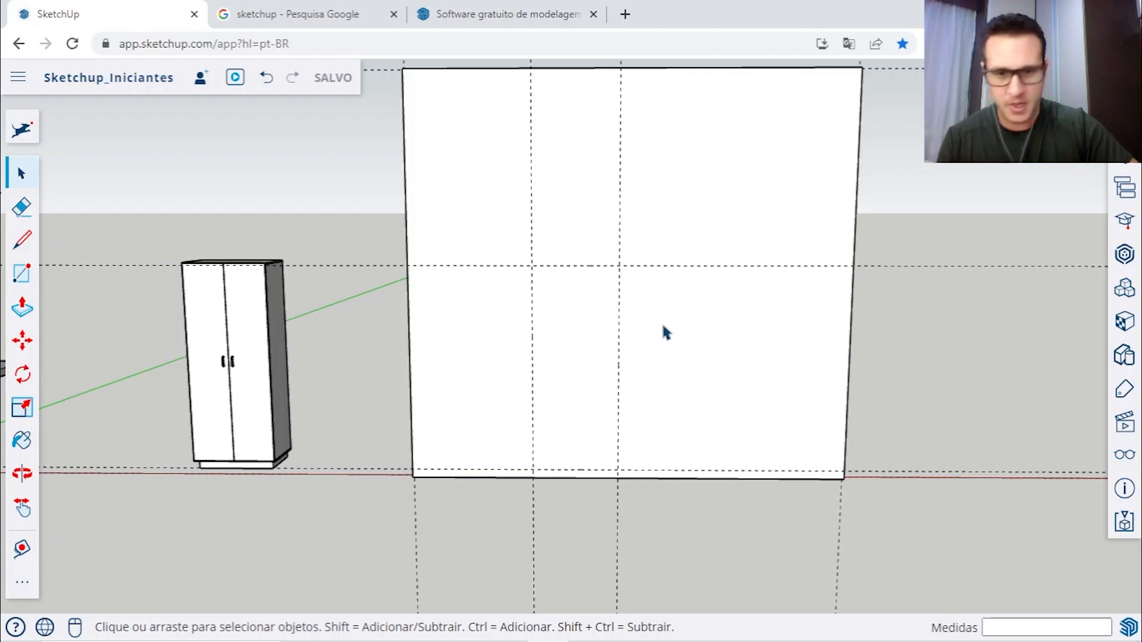
scroll(238, 464, "up", 4)
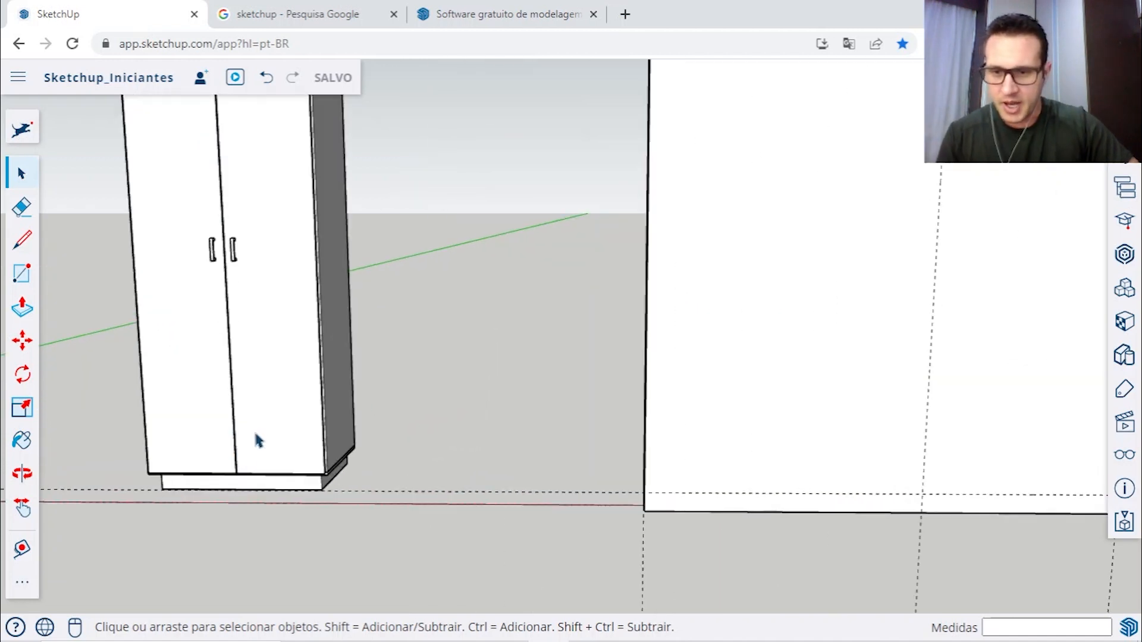
right_click(248, 389)
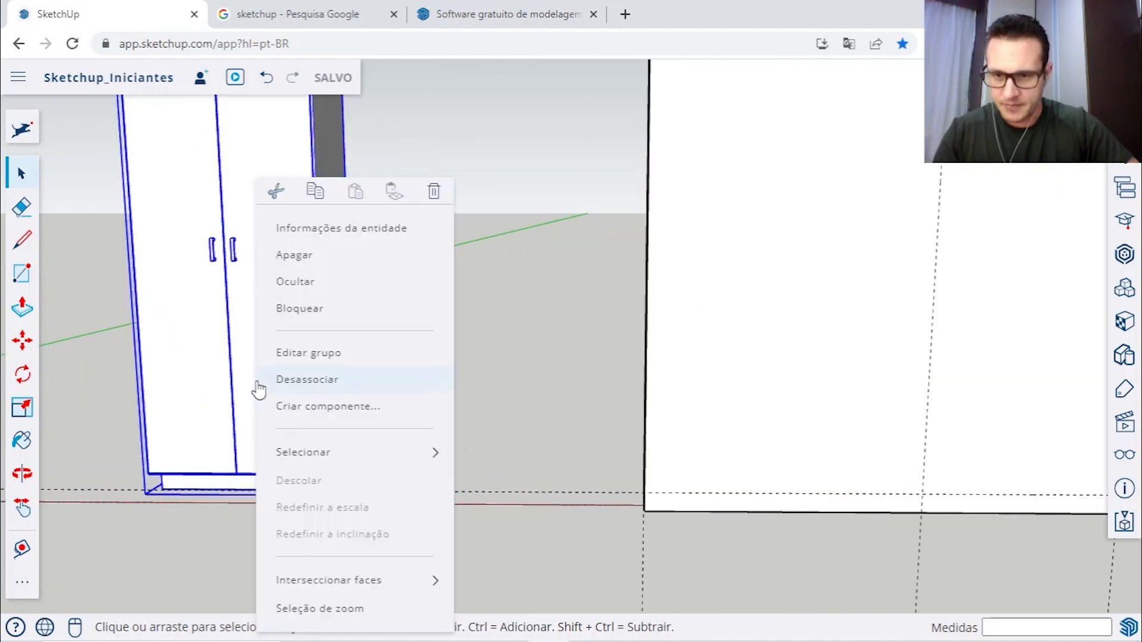
left_click(375, 262)
key("ctrl+z")
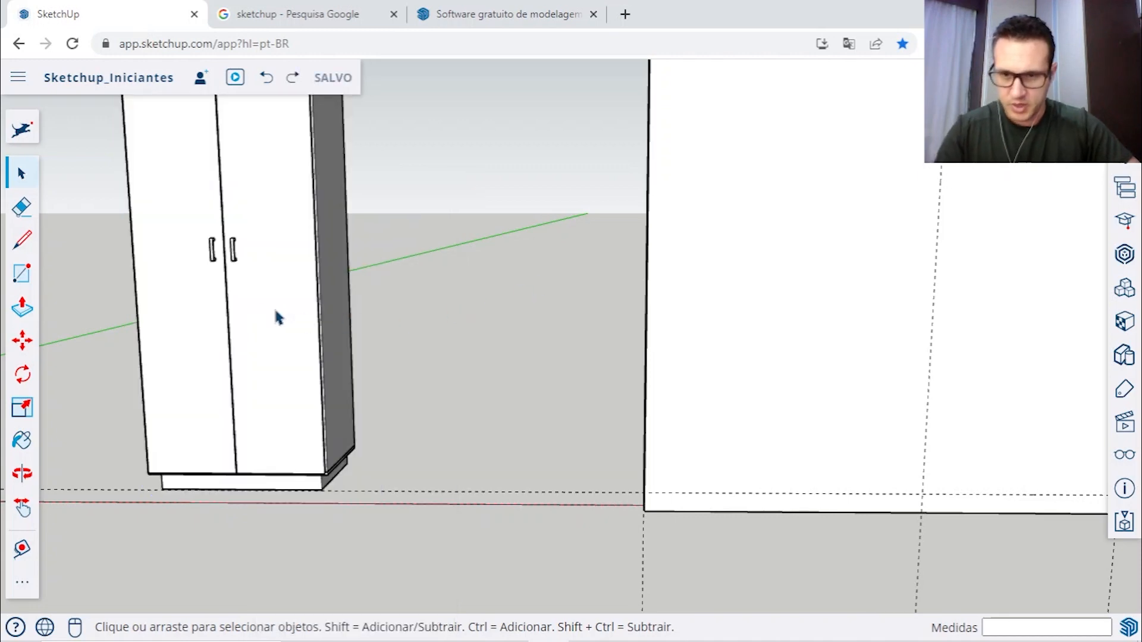
Step: Ungroup the wardrobe and select both of its doors
right_click(262, 306)
left_click(296, 381)
scroll(354, 361, "down", 1)
scroll(402, 413, "down", 4)
left_click(433, 335)
scroll(364, 380, "up", 4)
left_click(346, 396)
left_click(264, 368, "shift")
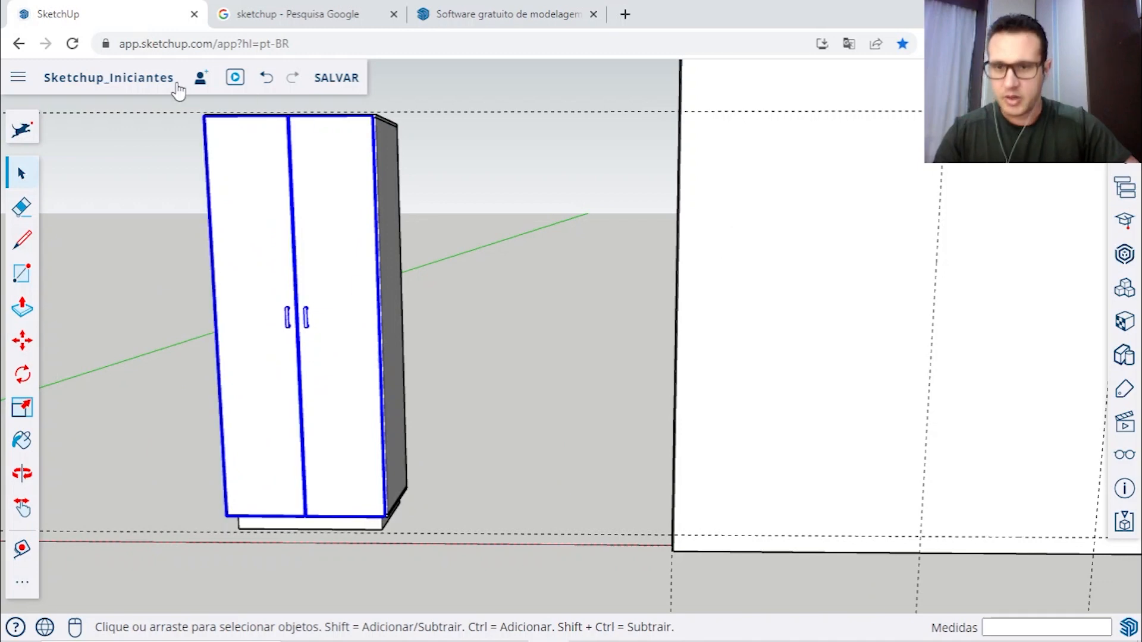
right_click(323, 345)
left_click(488, 201)
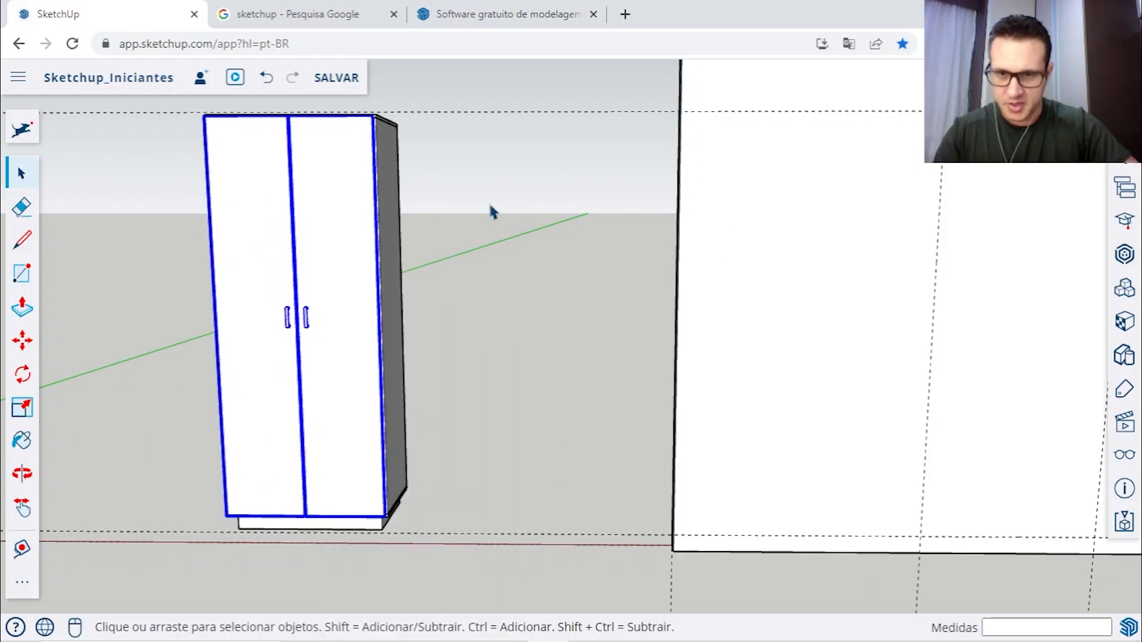
Step: Hide the large wall panel beside the wardrobe
scroll(488, 201, "down", 4)
middle_click_drag(487, 202, 466, 316)
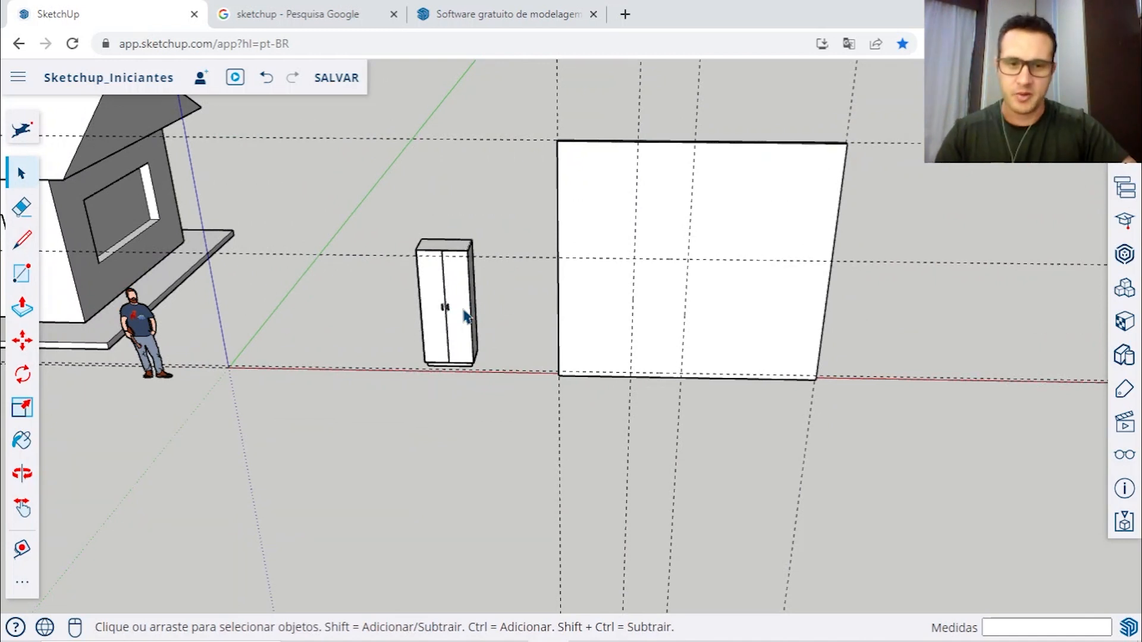
right_click(724, 189)
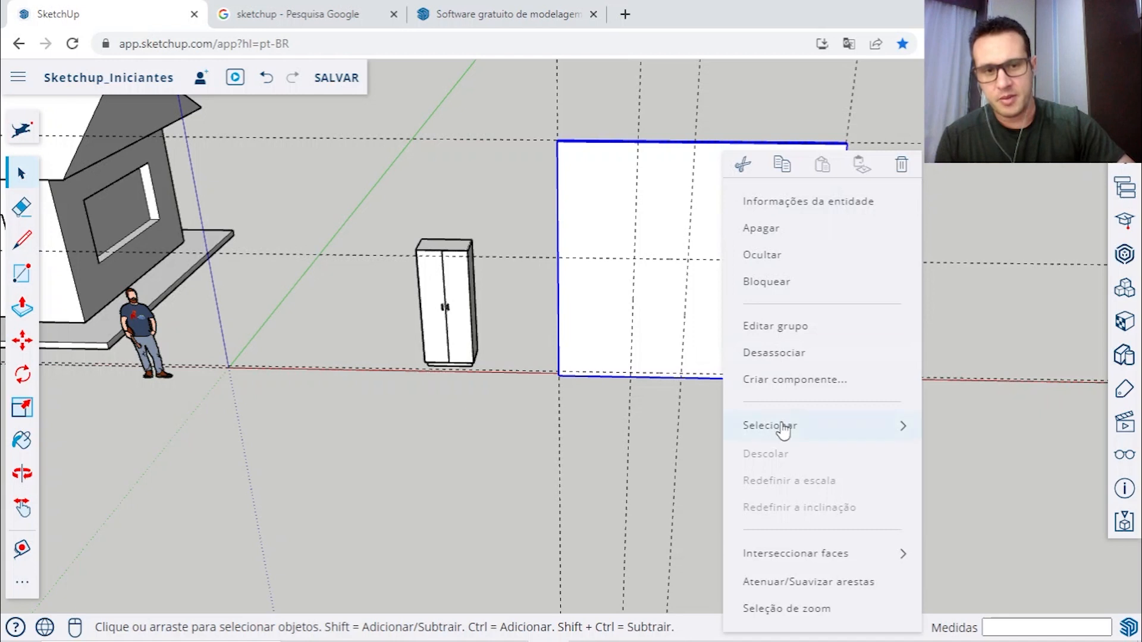
left_click(769, 261)
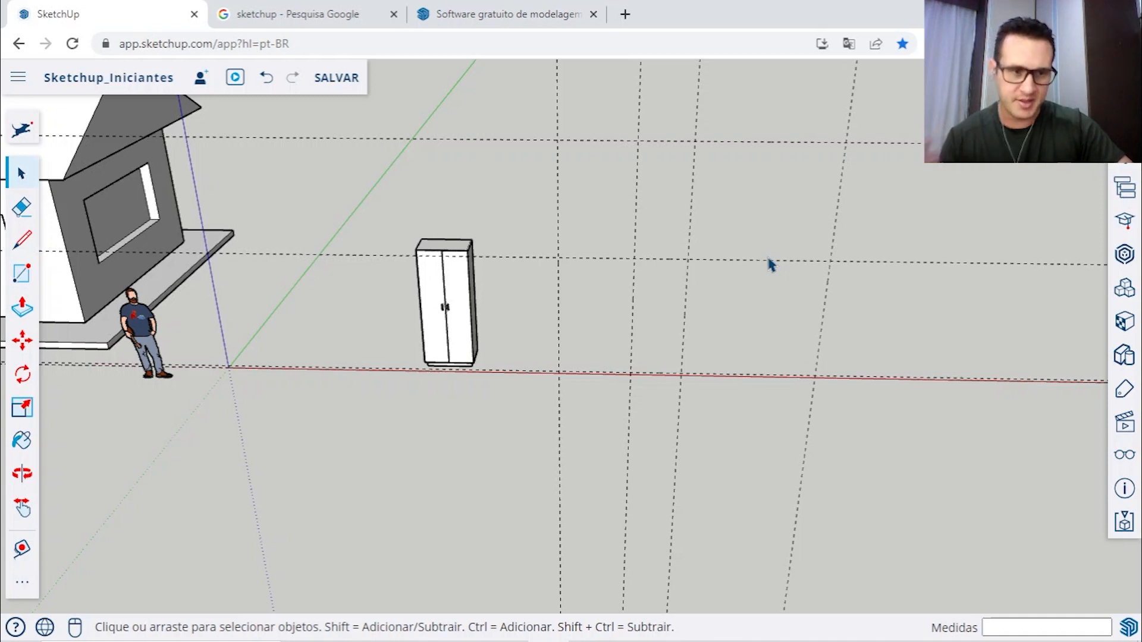
Step: Unhide every hidden object in the model to bring back the large wall panel
left_click(1133, 457)
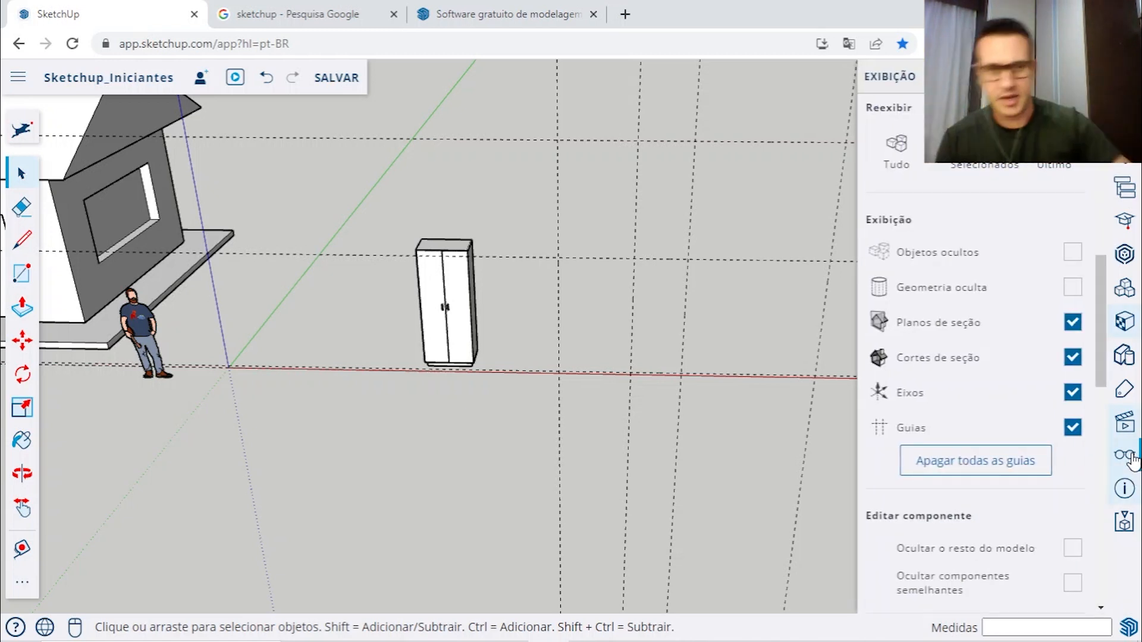
left_click(896, 152)
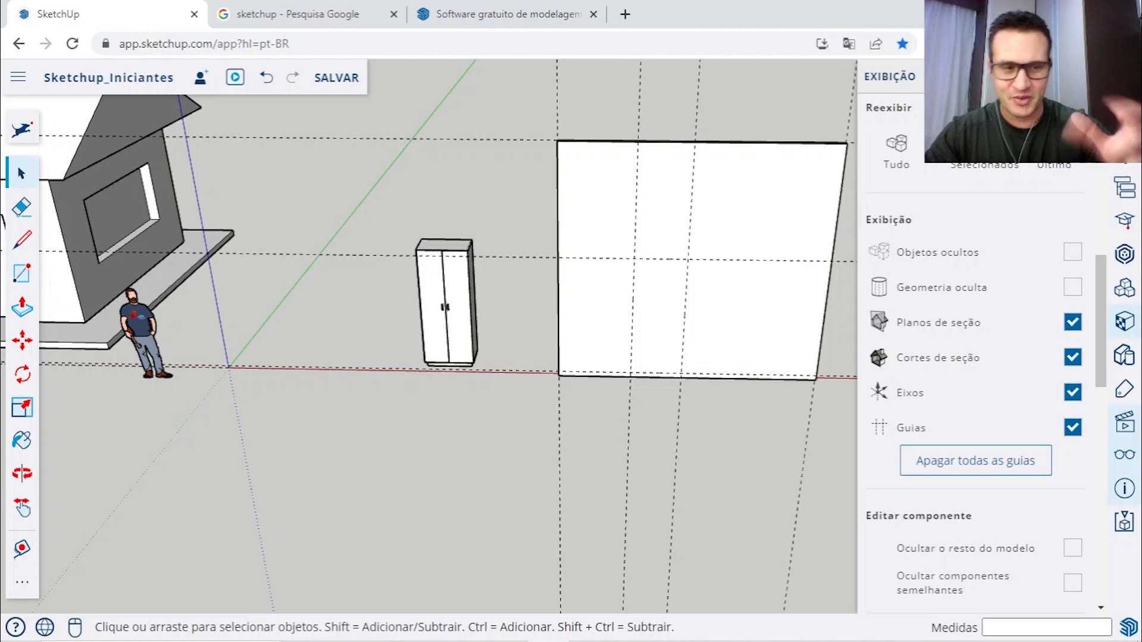
left_click(1124, 77)
Step: Hide the wardrobe's two doors to expose its interior and inspect the bottom panel
scroll(657, 213, "down", 3)
middle_click_drag(660, 217, 680, 206)
scroll(654, 265, "up", 4)
middle_click_drag(656, 266, 684, 262)
scroll(452, 291, "up", 3)
left_click(441, 283)
right_click(379, 285)
left_click(429, 342)
scroll(408, 377, "up", 5)
middle_click_drag(416, 319, 704, 399)
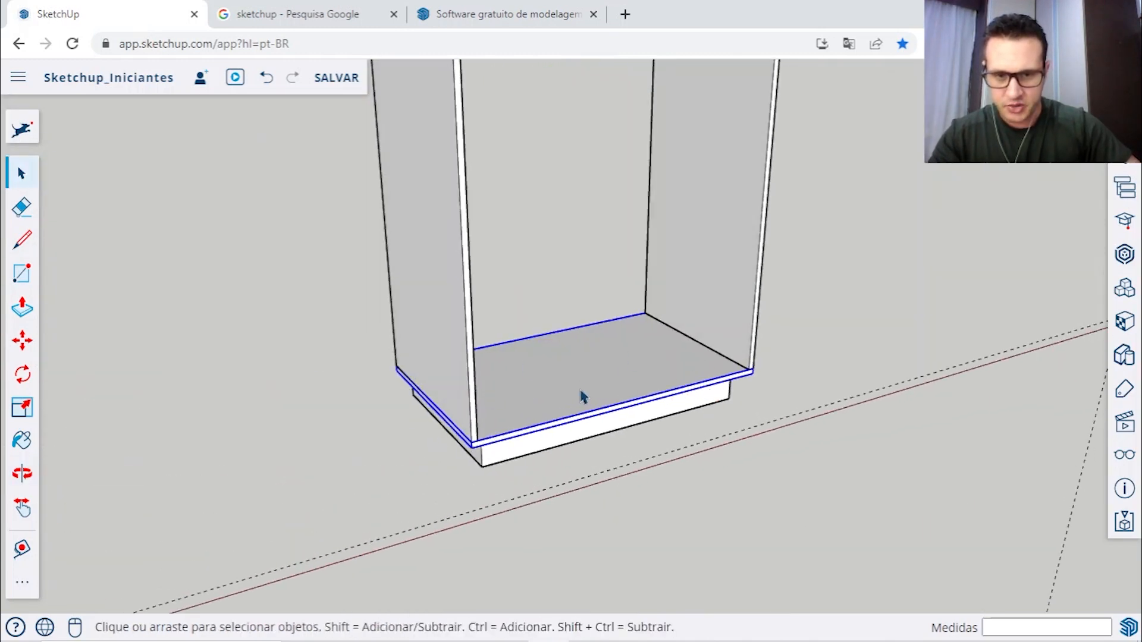
Step: Place a horizontal guide on the wall panel 18 mm above the existing 100 mm guide
scroll(581, 397, "up", 2)
scroll(576, 391, "down", 5)
middle_click_drag(807, 381, 357, 407, "shift")
scroll(388, 400, "up", 1)
middle_click_drag(565, 246, 542, 250)
scroll(879, 375, "up", 4)
mouse_move(804, 381)
middle_mouse_down("shift")
mouse_move(731, 393)
mouse_move(782, 366)
middle_mouse_up("shift")
scroll(704, 362, "down", 3)
scroll(703, 359, "up", 5)
middle_click_drag(644, 388, 763, 286, "shift")
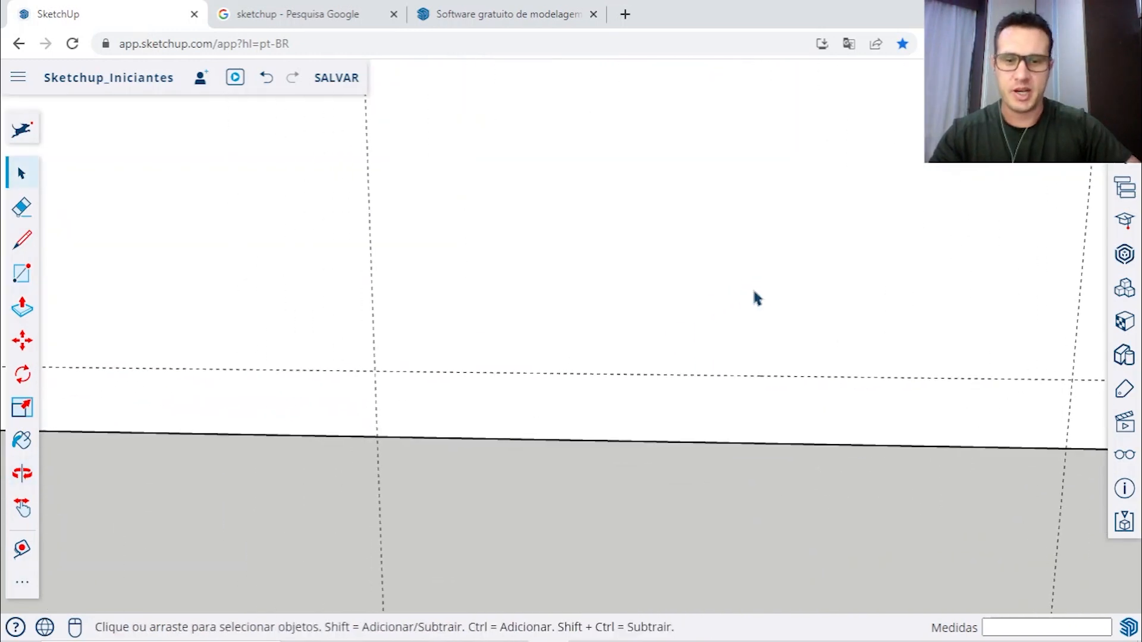
mouse_move(724, 350)
middle_mouse_down()
mouse_move(744, 339)
mouse_move(517, 329)
mouse_move(894, 316)
mouse_move(617, 379)
mouse_move(678, 344)
mouse_move(481, 360)
mouse_move(527, 336)
mouse_move(536, 345)
middle_mouse_up()
left_click(22, 550)
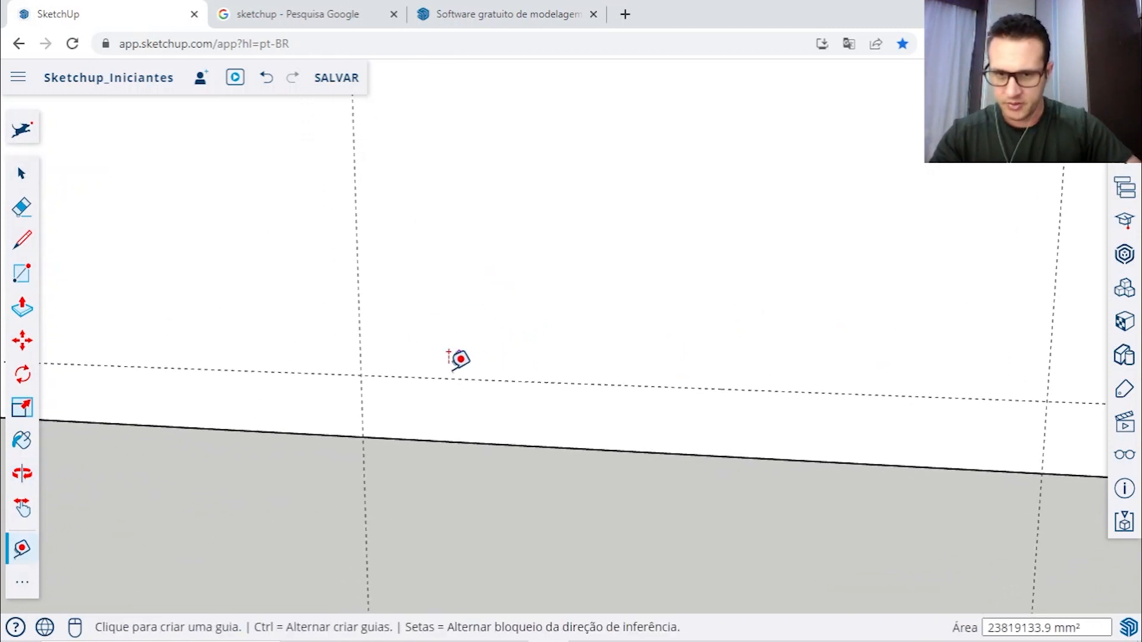
left_click(422, 378)
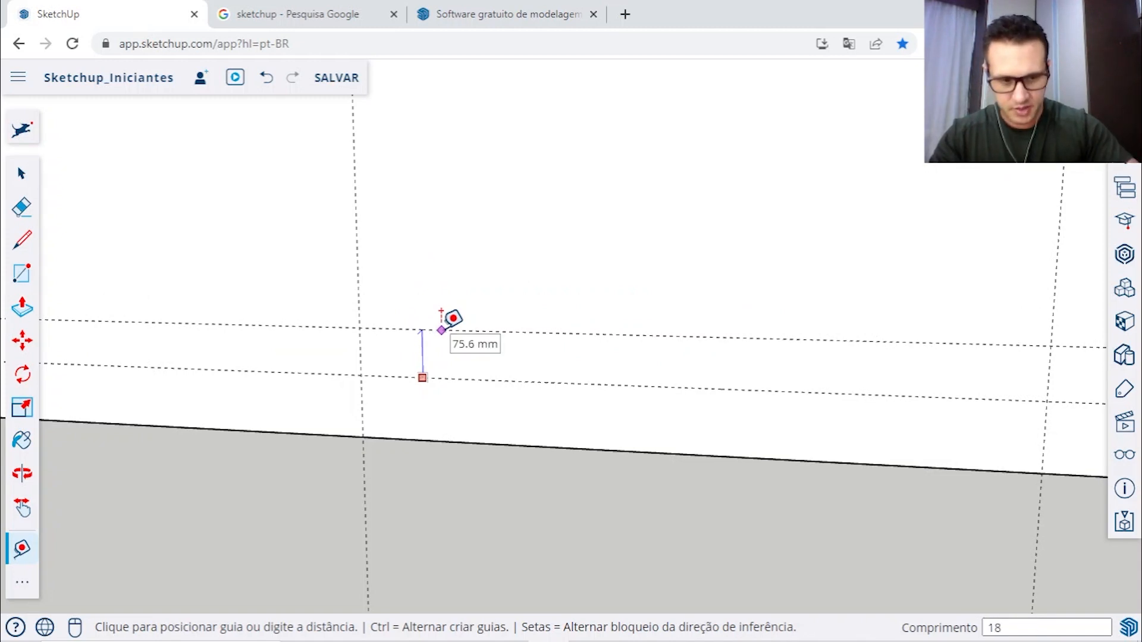
key("Return")
middle_click_drag(773, 304, 556, 350)
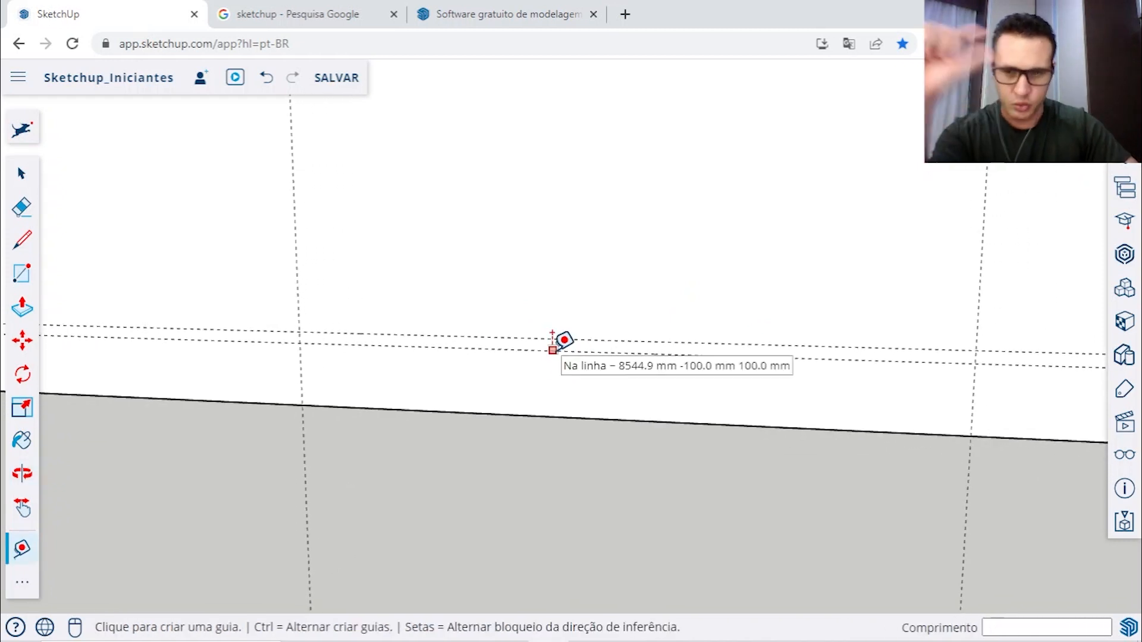
Step: Draw a 1000 × 18 mm rectangle on the wall panel between the two horizontal guides and the wardrobe-width vertical guides
left_click(22, 273)
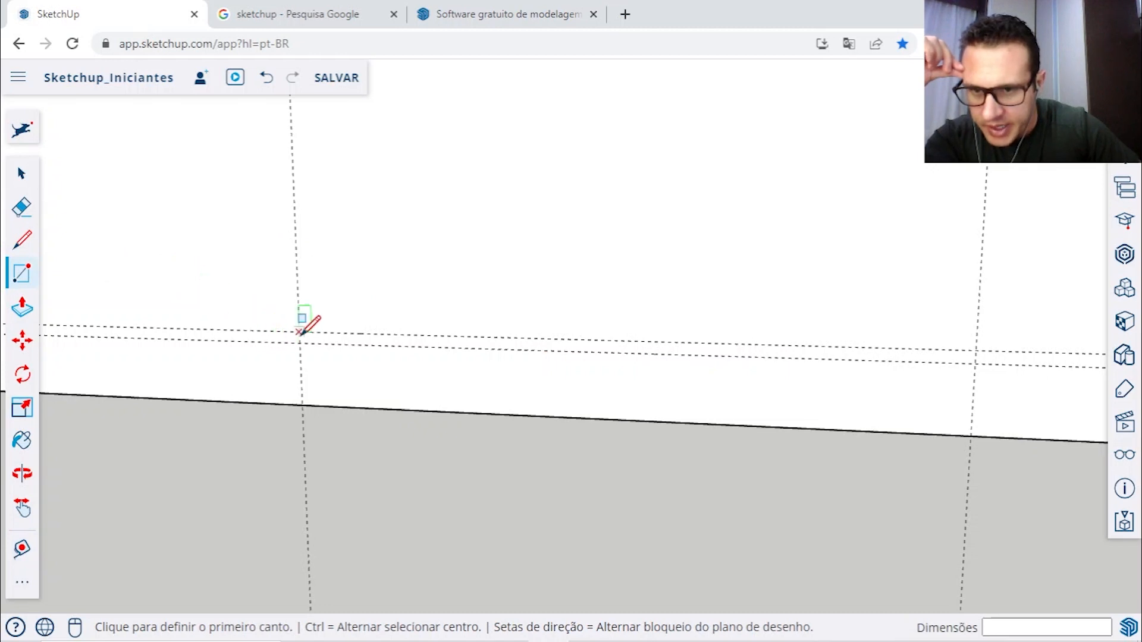
left_click(298, 331)
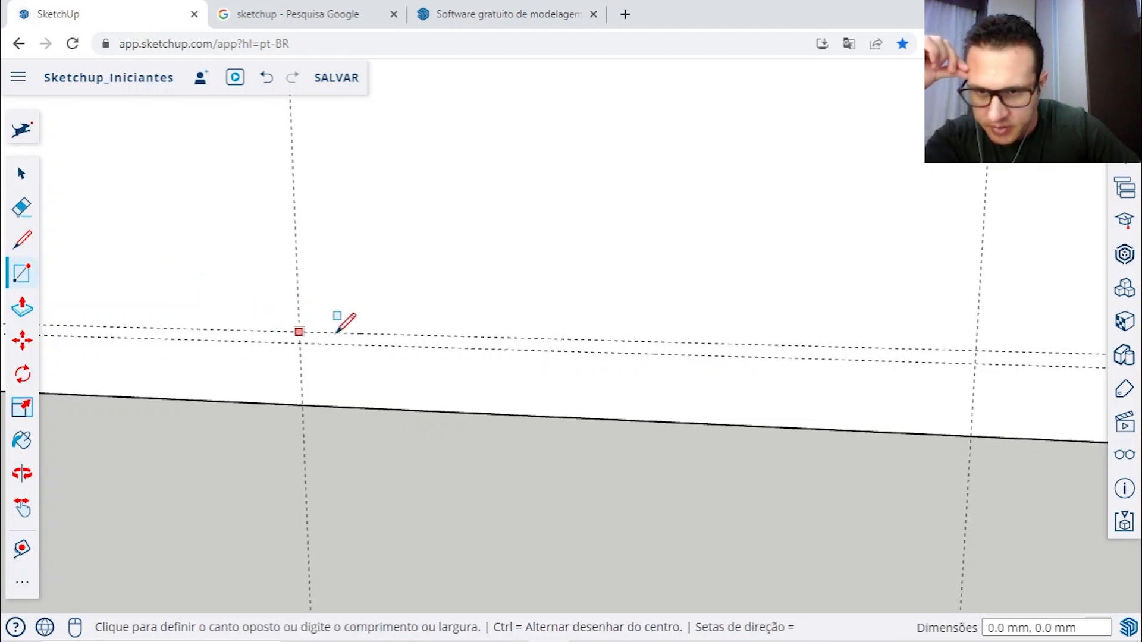
left_click(976, 363)
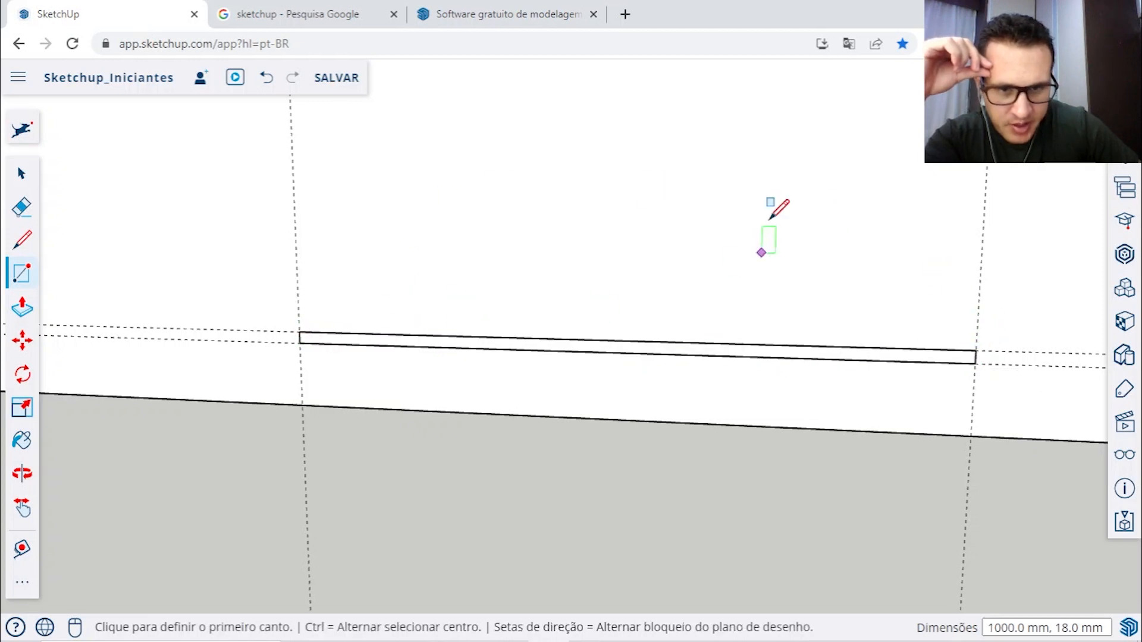
key("space")
Step: Hide the large wall panel behind the thin rectangle
middle_click_drag(569, 247, 697, 217)
right_click(697, 217)
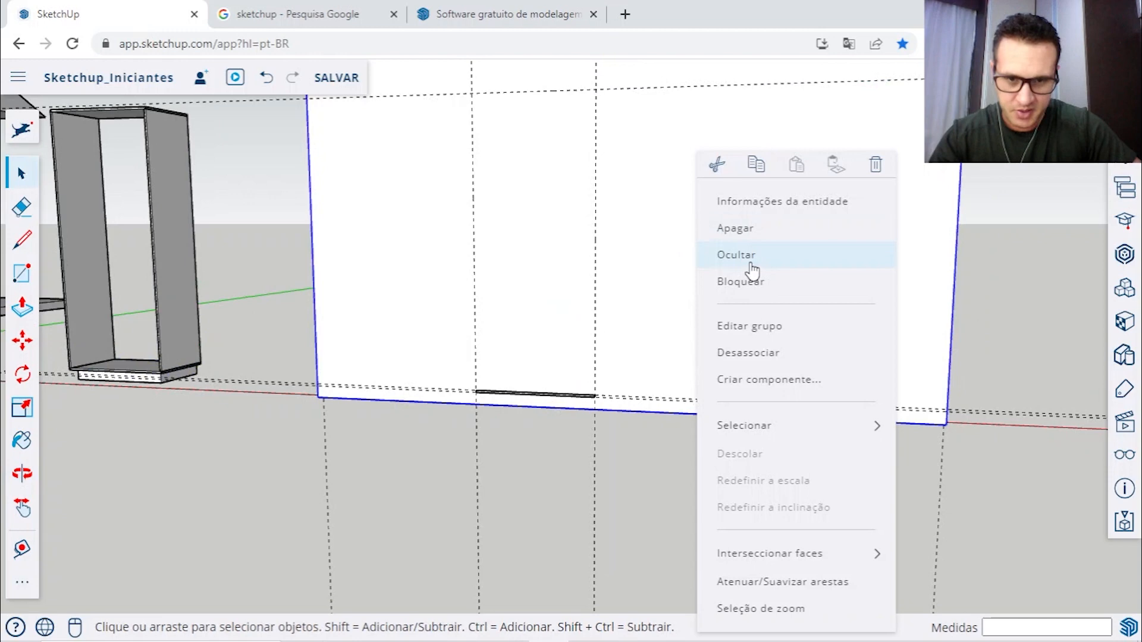
left_click(751, 262)
Step: Extrude the thin rectangle 600 mm forward with Push/Pull to form the wardrobe's bottom board
scroll(576, 403, "up", 5)
scroll(597, 411, "up", 1)
middle_click_drag(576, 408, 684, 397)
scroll(684, 397, "up", 2)
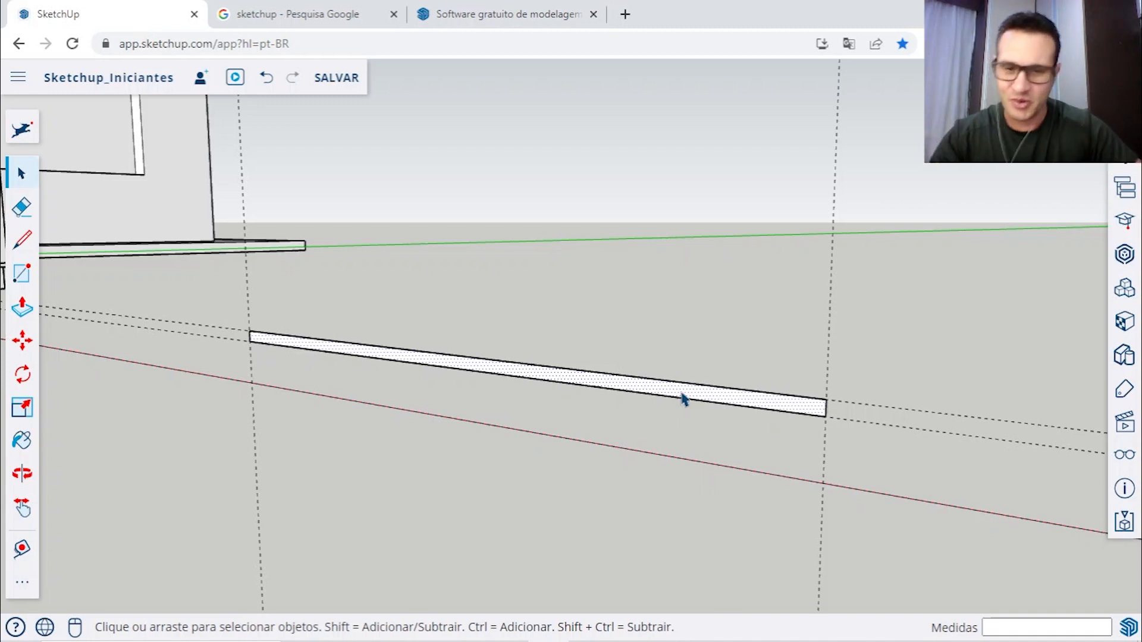
scroll(682, 397, "down", 2)
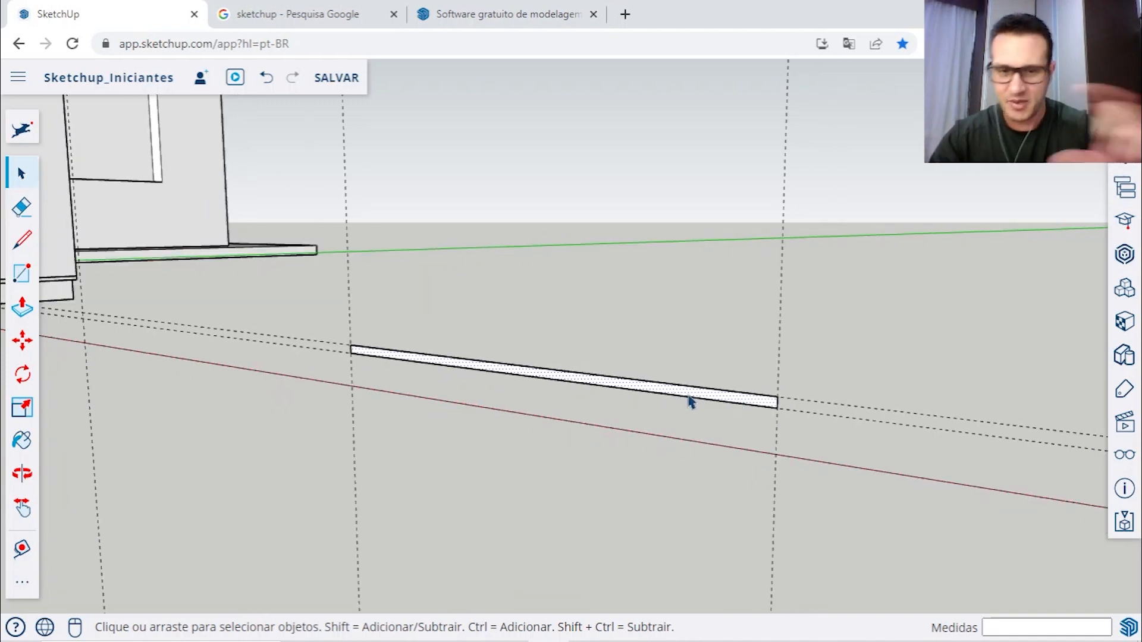
left_click(23, 310)
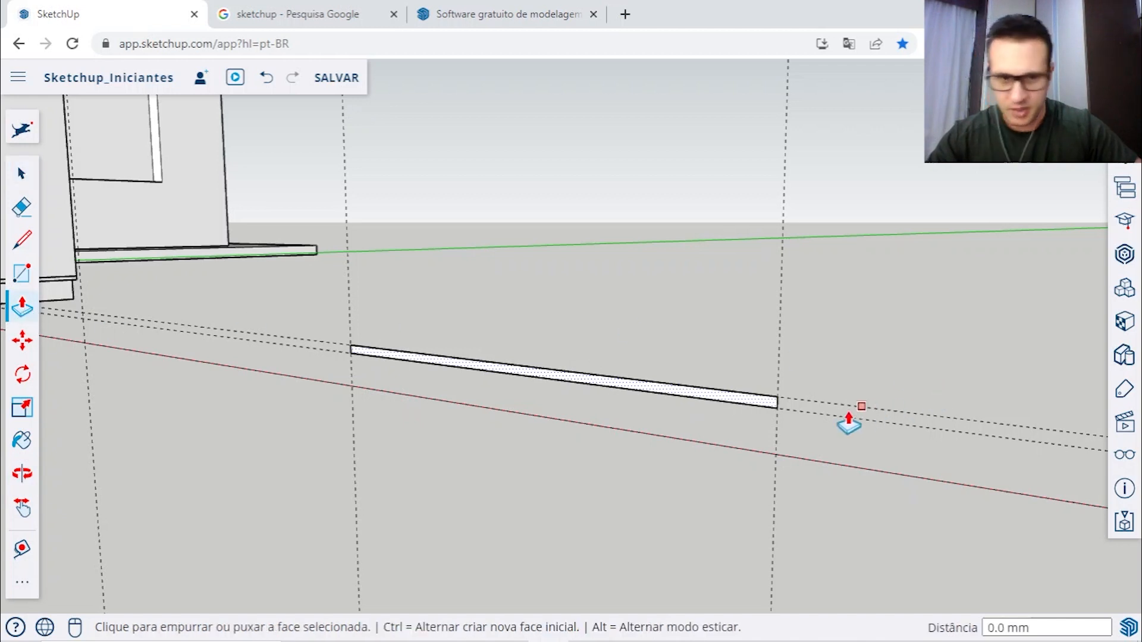
scroll(765, 410, "up", 3)
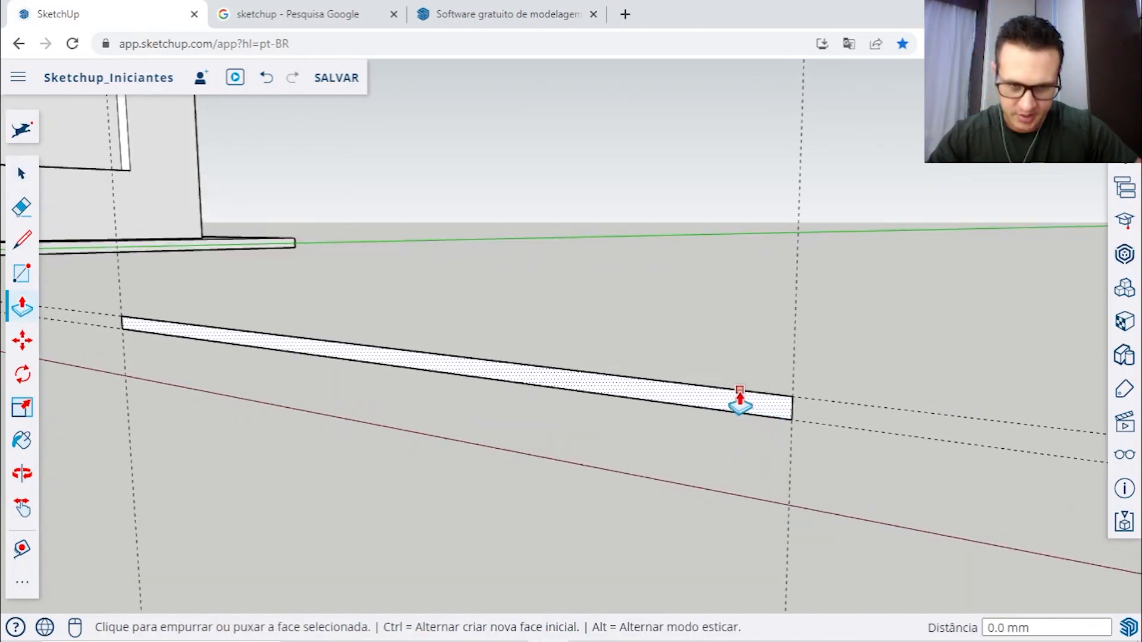
left_click(739, 400)
scroll(739, 400, "down", 3)
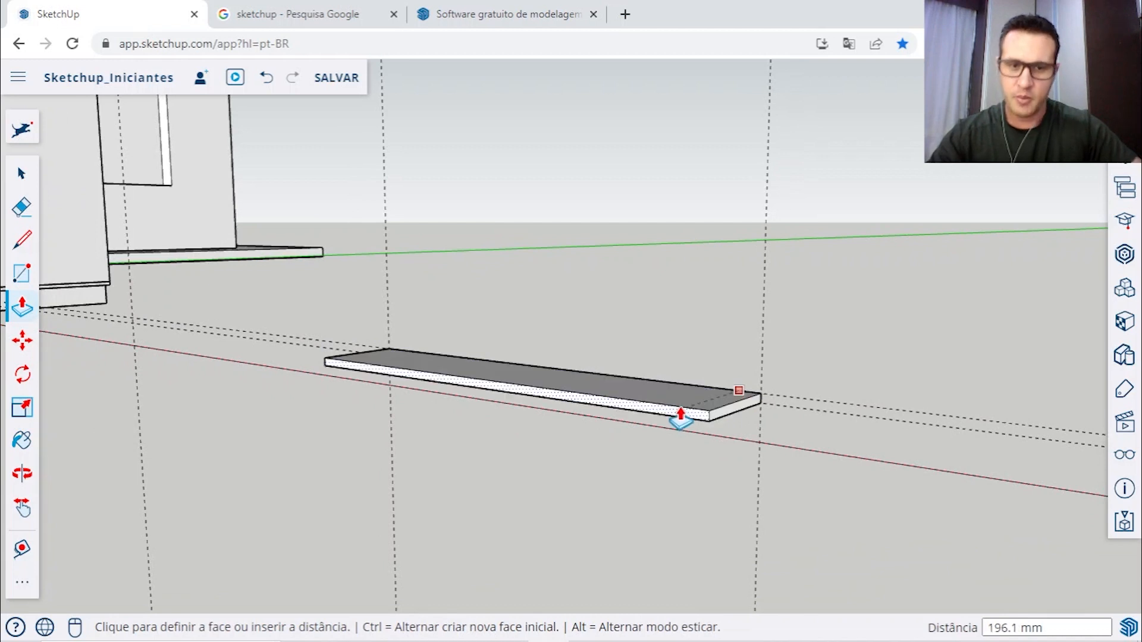
middle_click_drag(591, 446, 527, 518)
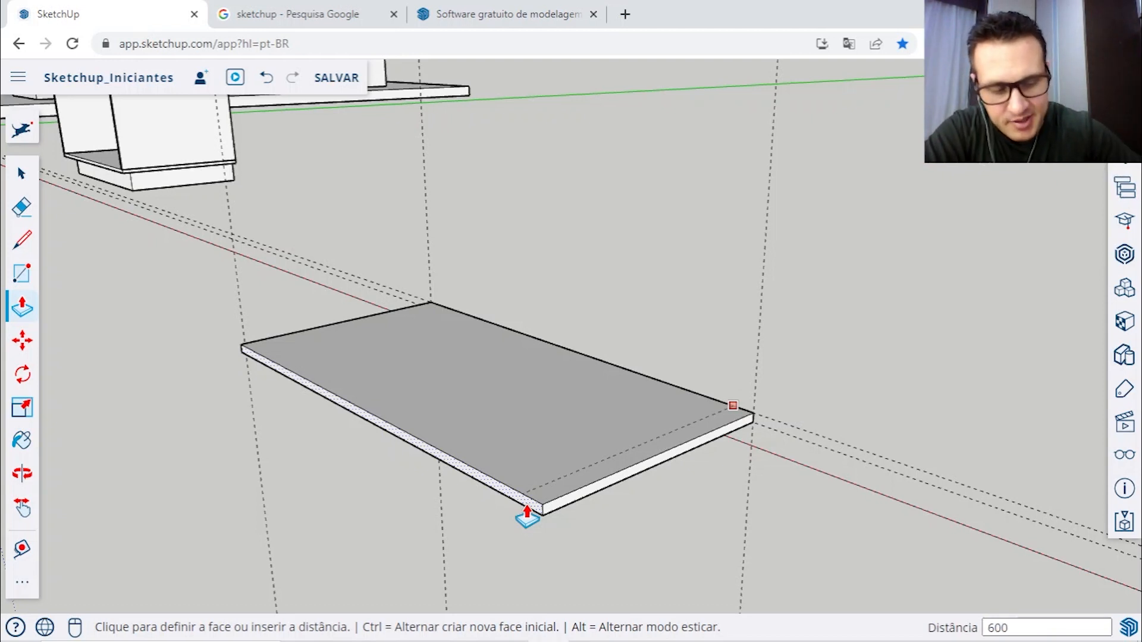
key("Return")
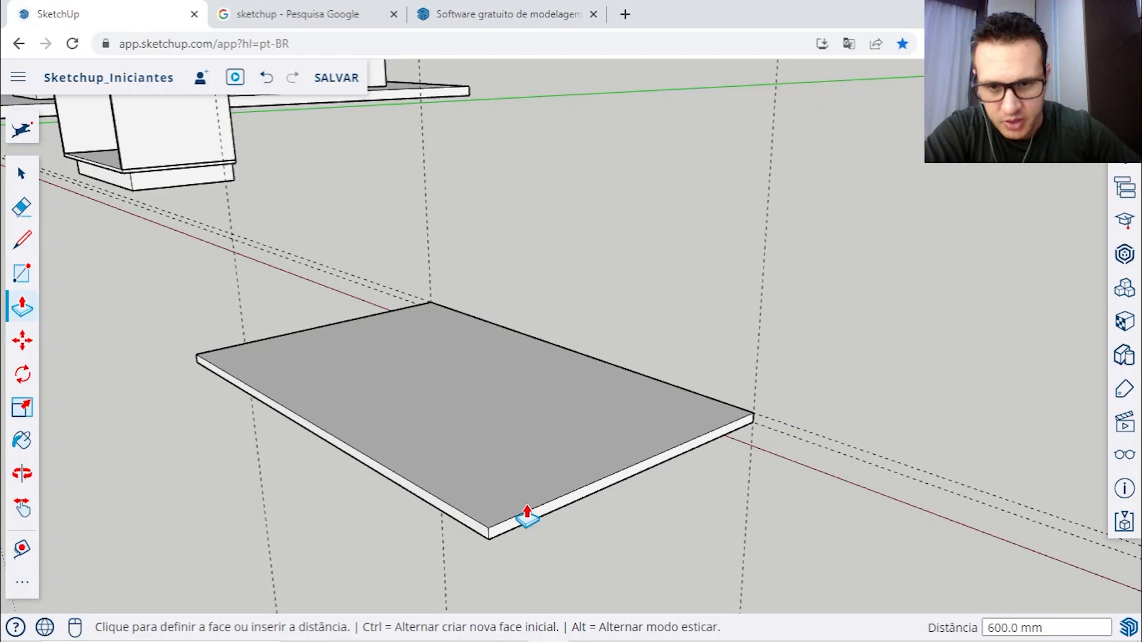
Step: Select the whole bottom board and make it a group
scroll(527, 516, "down", 5)
middle_click_drag(548, 484, 690, 473)
left_click(24, 175)
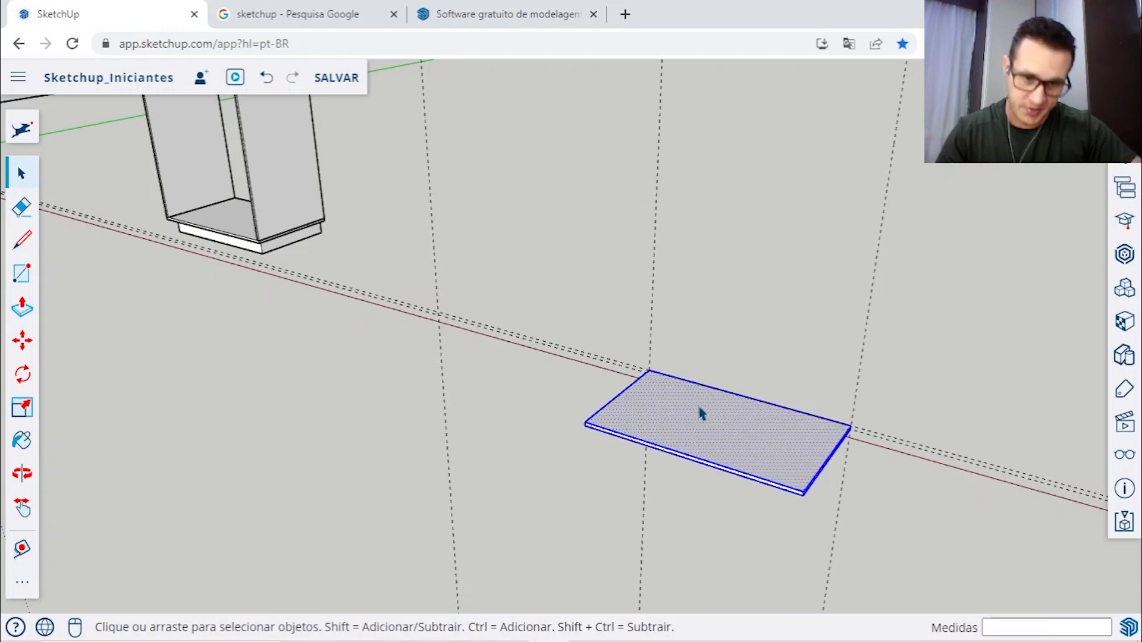
middle_click_drag(709, 440, 741, 432)
right_click(741, 432)
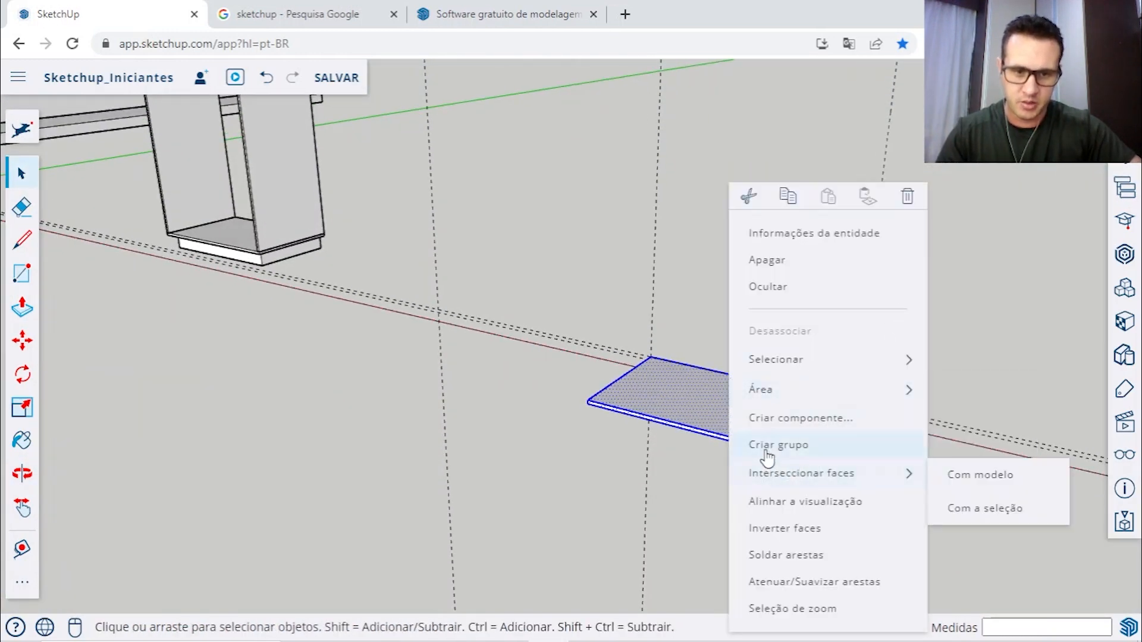
left_click(766, 453)
Step: Try to move the grouped board as a single object
middle_click_drag(482, 292, 630, 374)
key("m")
left_click(635, 341)
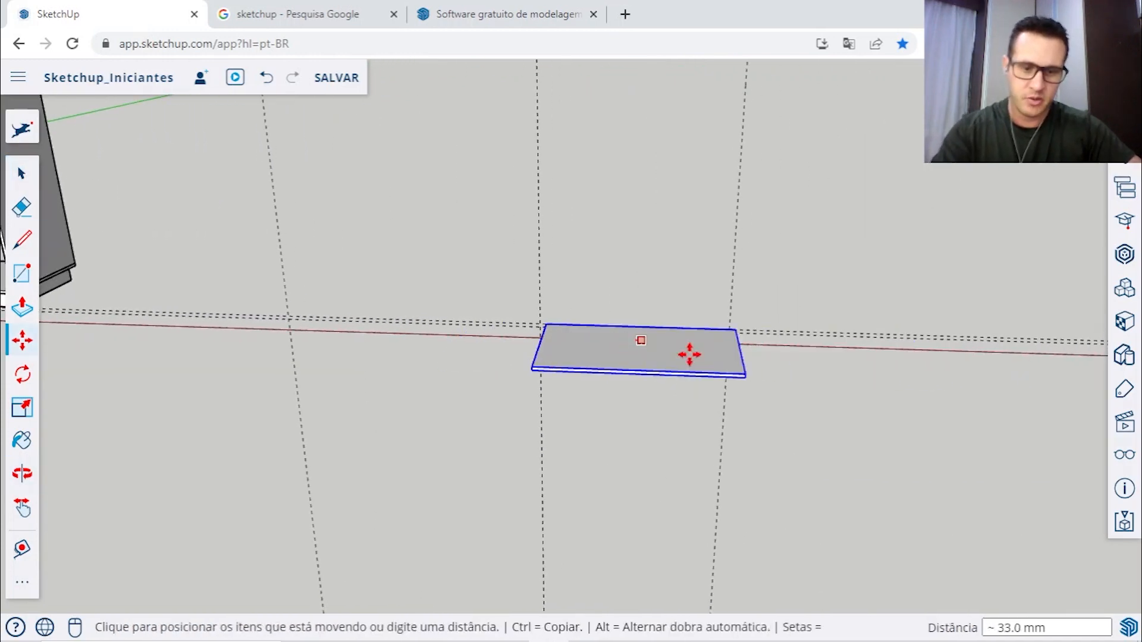
left_click(676, 375)
middle_click_drag(675, 375, 591, 426)
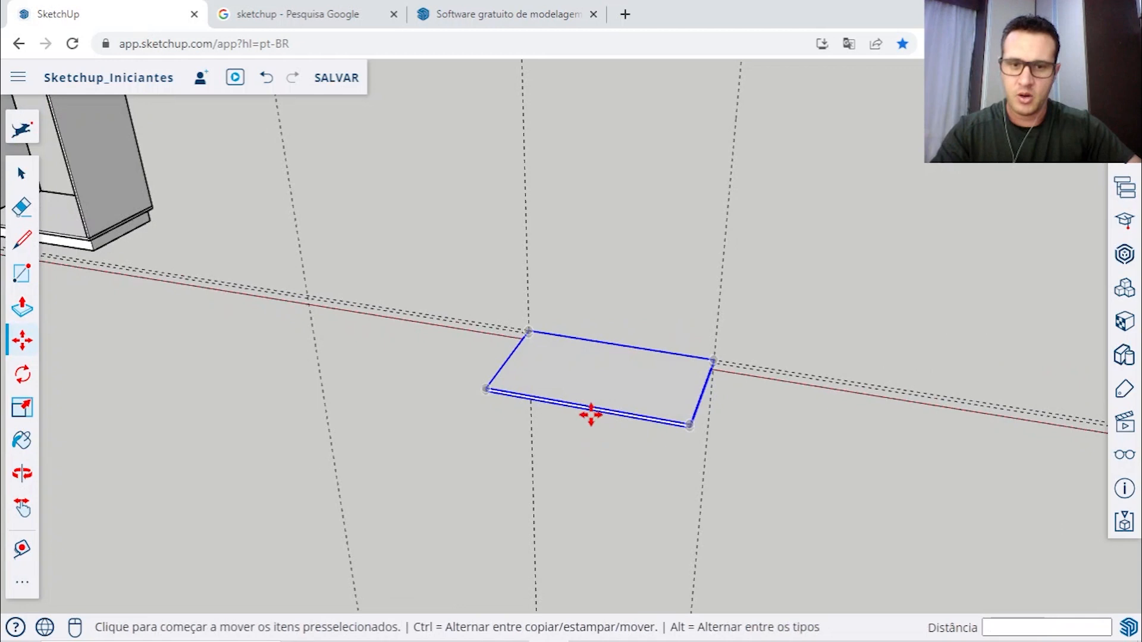
Step: Draw a circle on the board's top face inside the group and push it down to cut a round hole
scroll(609, 387, "up", 5)
key("space")
key("c")
left_click(611, 332)
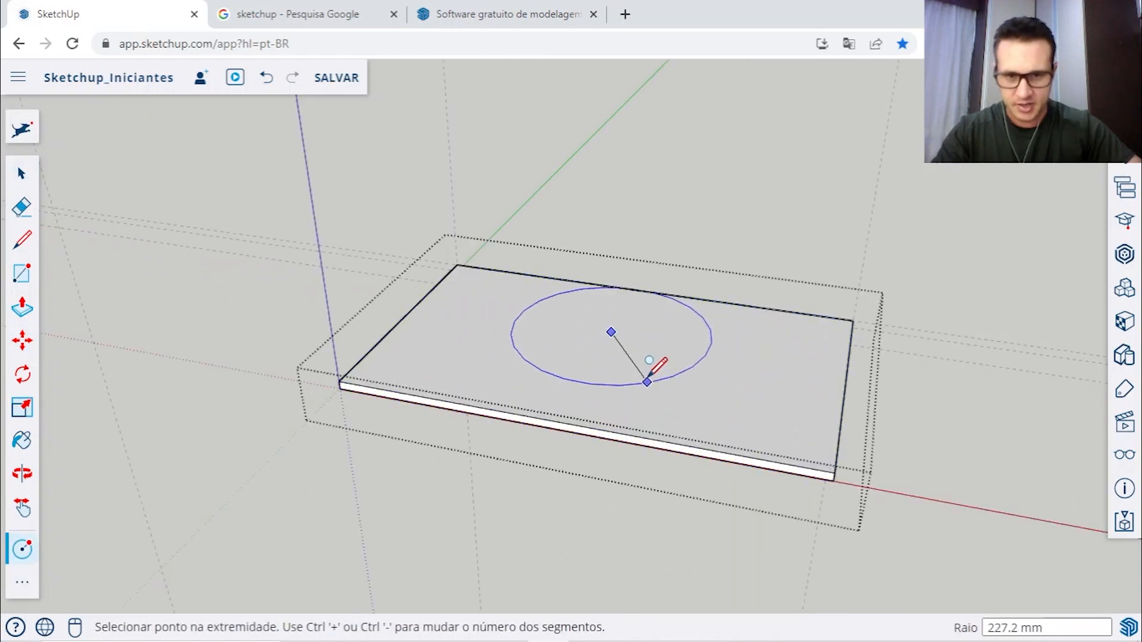
left_click(650, 354)
key("p")
scroll(622, 364, "up", 2)
left_click(622, 330)
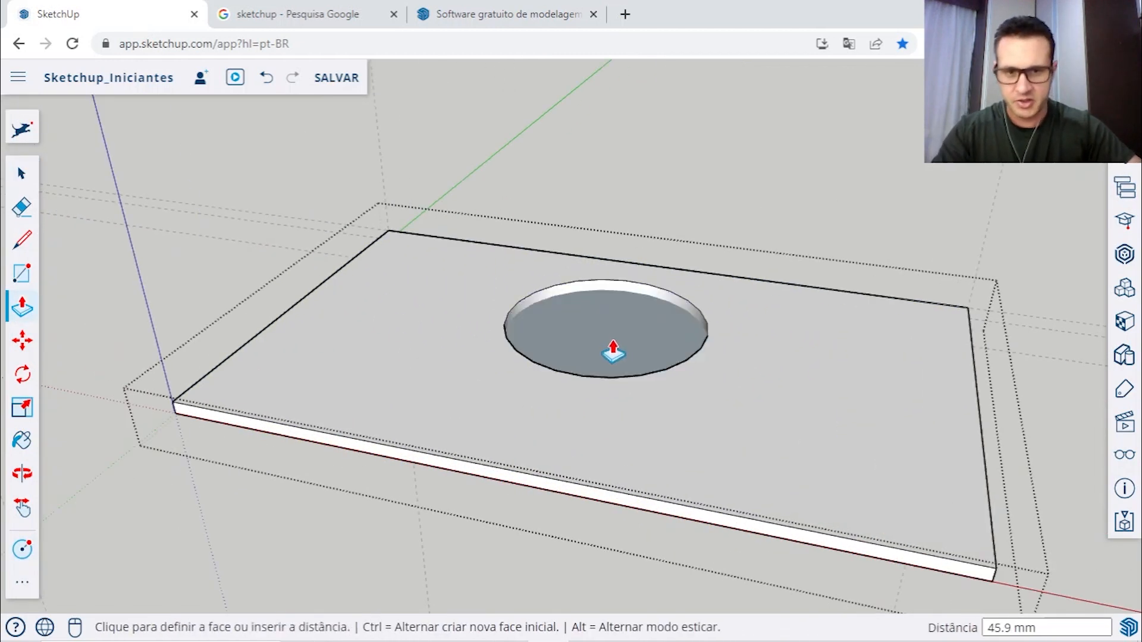
left_click(593, 352)
scroll(592, 352, "down", 4)
key("space")
left_click(913, 247)
middle_click_drag(662, 474, 685, 496)
Step: Undo the round hole and its circle, and leave the board's group editing
left_click(273, 79)
left_click(270, 79)
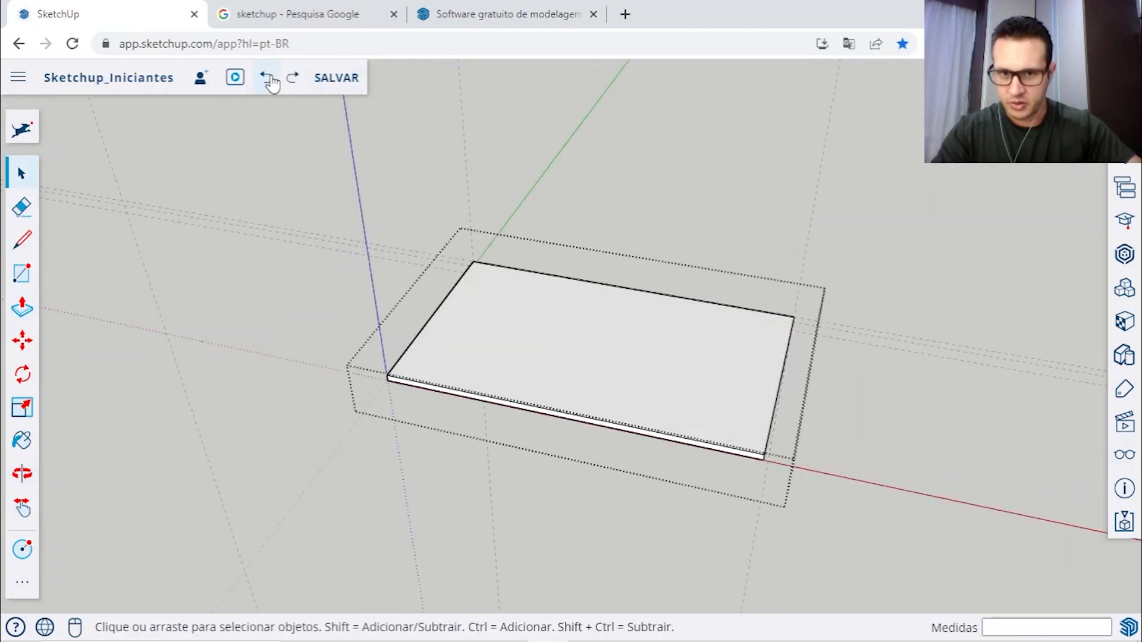
left_click(697, 169)
Step: Unhide all objects again to bring back both the wardrobe doors and the wall panel
scroll(690, 185, "down", 5)
middle_click_drag(619, 232, 721, 327)
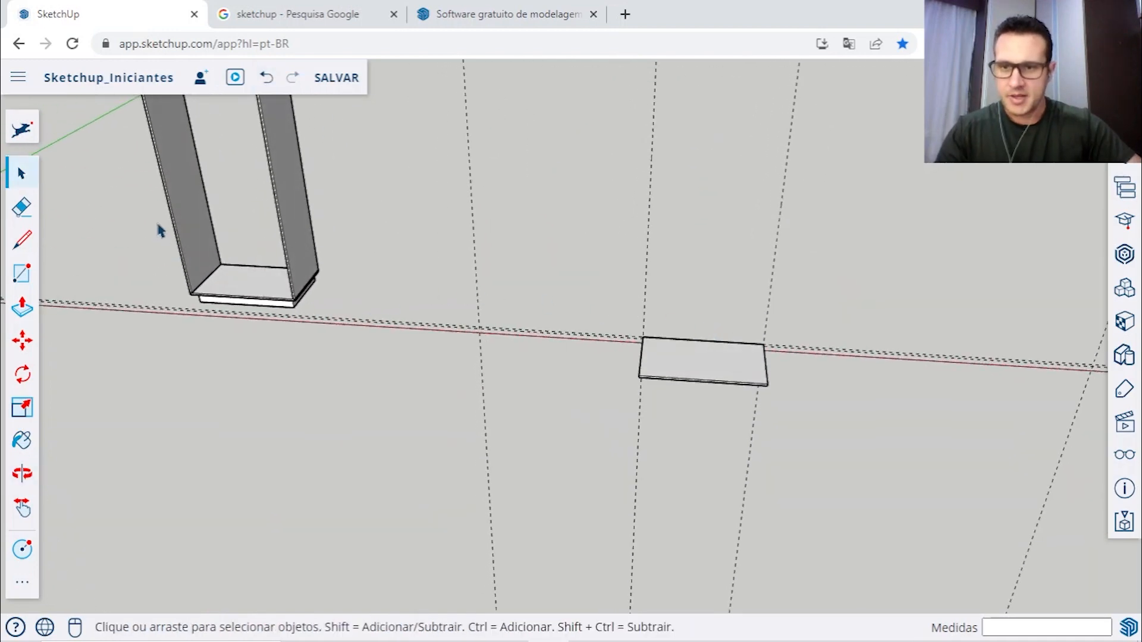
scroll(240, 229, "down", 4)
scroll(232, 204, "up", 4)
middle_click_drag(232, 204, 293, 265, "shift")
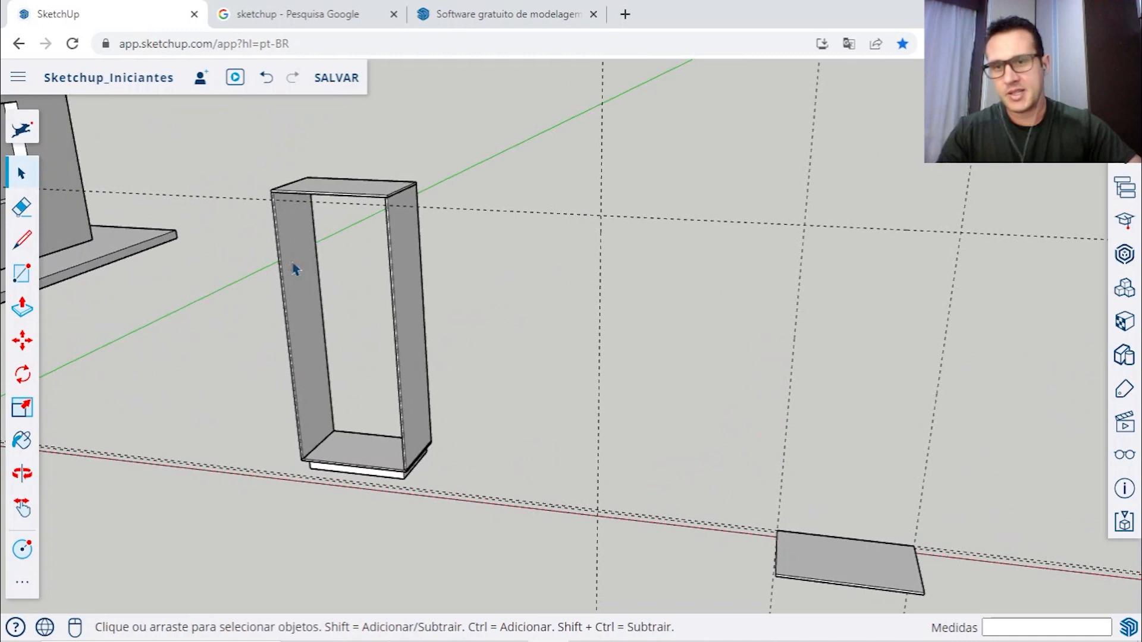
scroll(304, 387, "down", 2)
middle_click_drag(321, 390, 521, 416)
left_click(1124, 450)
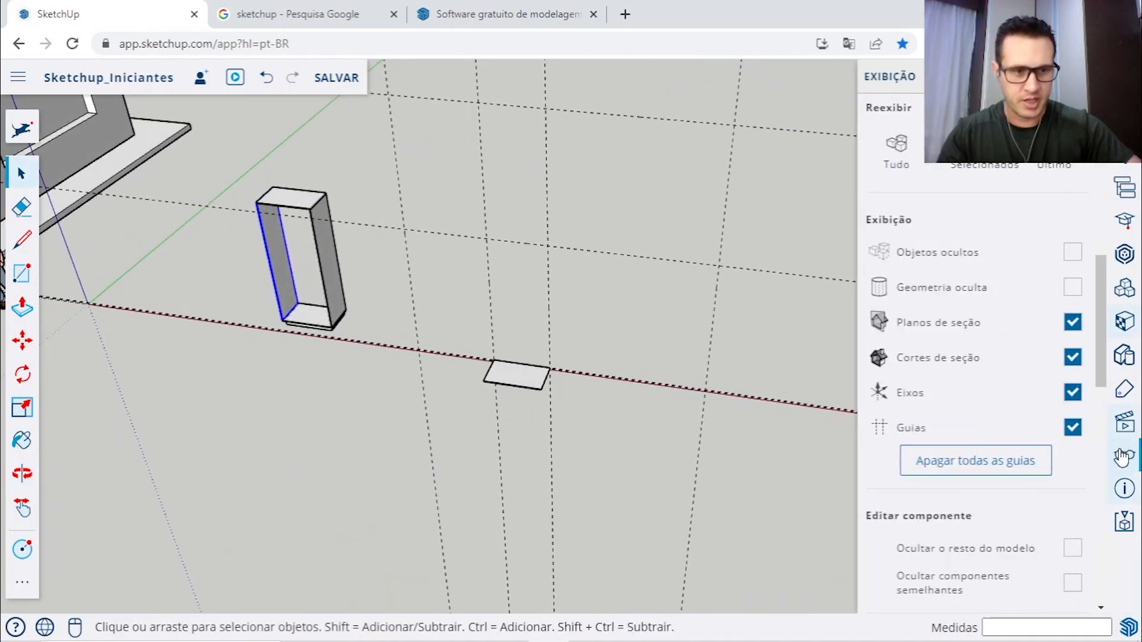
left_click(897, 145)
left_click(1090, 76)
Step: Place a guide on the board's top face 18 mm inward from its left edge
middle_click_drag(440, 338, 516, 321)
scroll(535, 279, "up", 6)
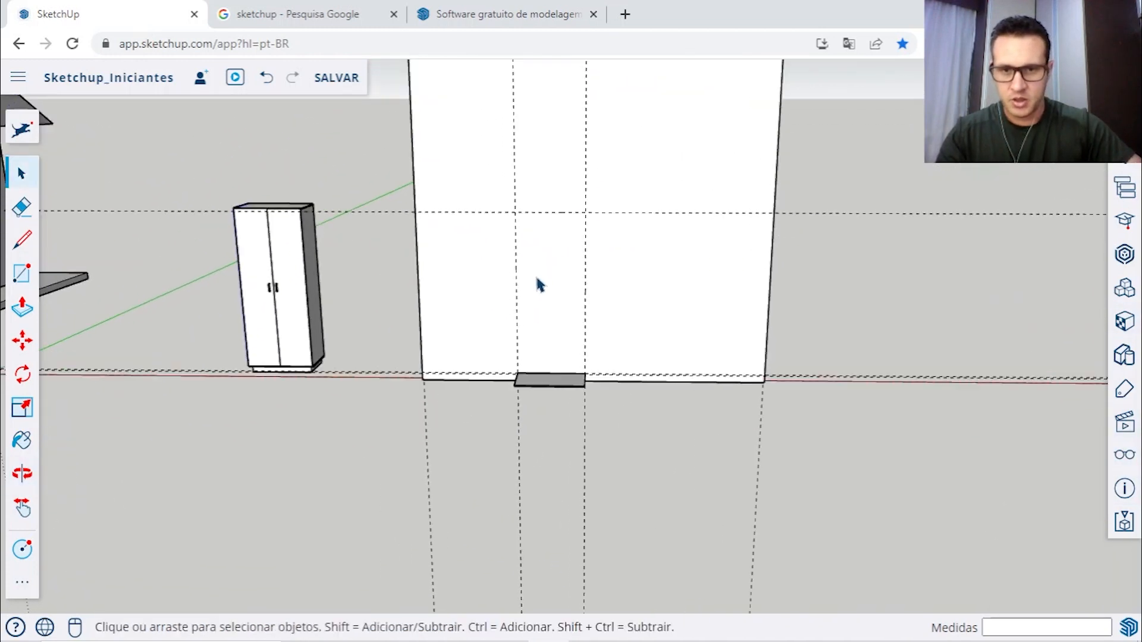
middle_click_drag(594, 280, 624, 312)
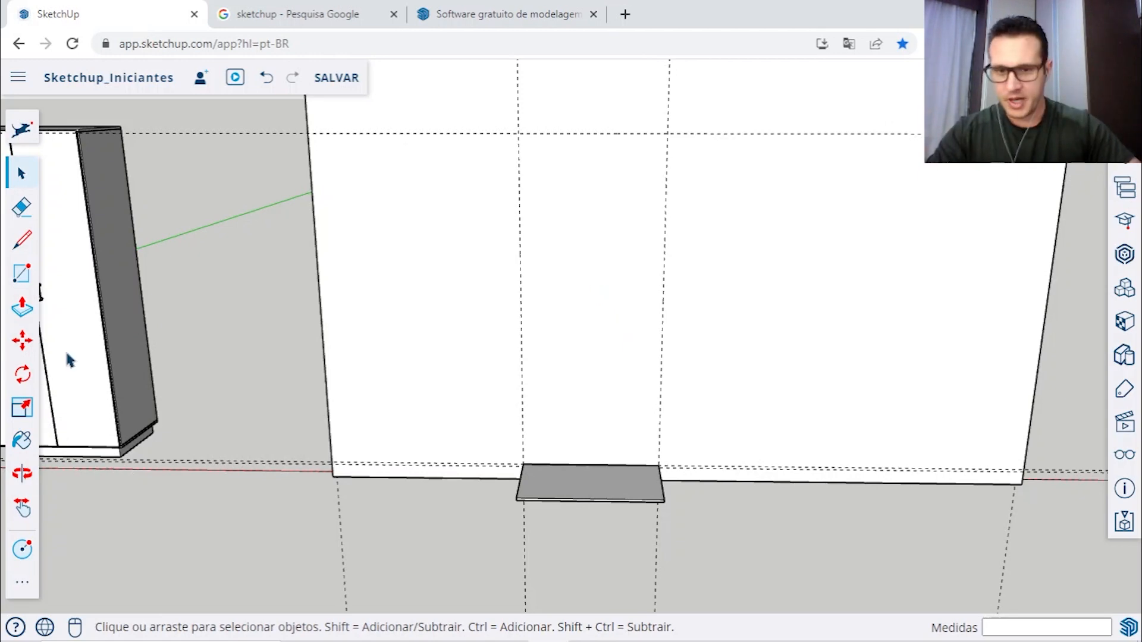
middle_click_drag(563, 430, 618, 362)
scroll(614, 361, "up", 2)
scroll(591, 350, "up", 4)
key("t")
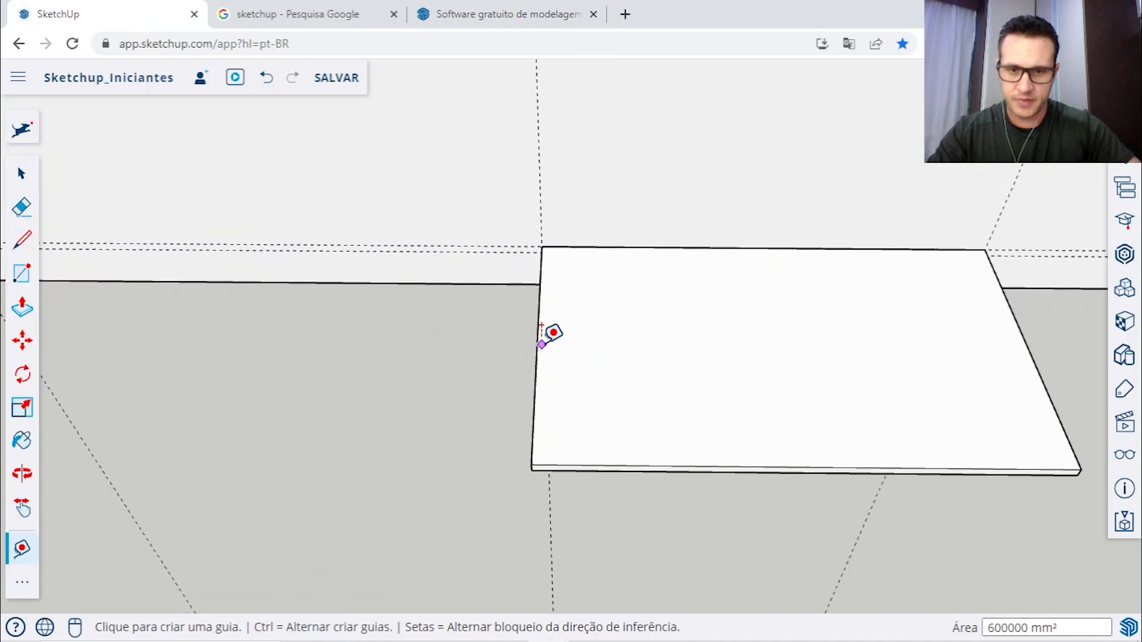
scroll(544, 324, "up", 3)
left_click(540, 301)
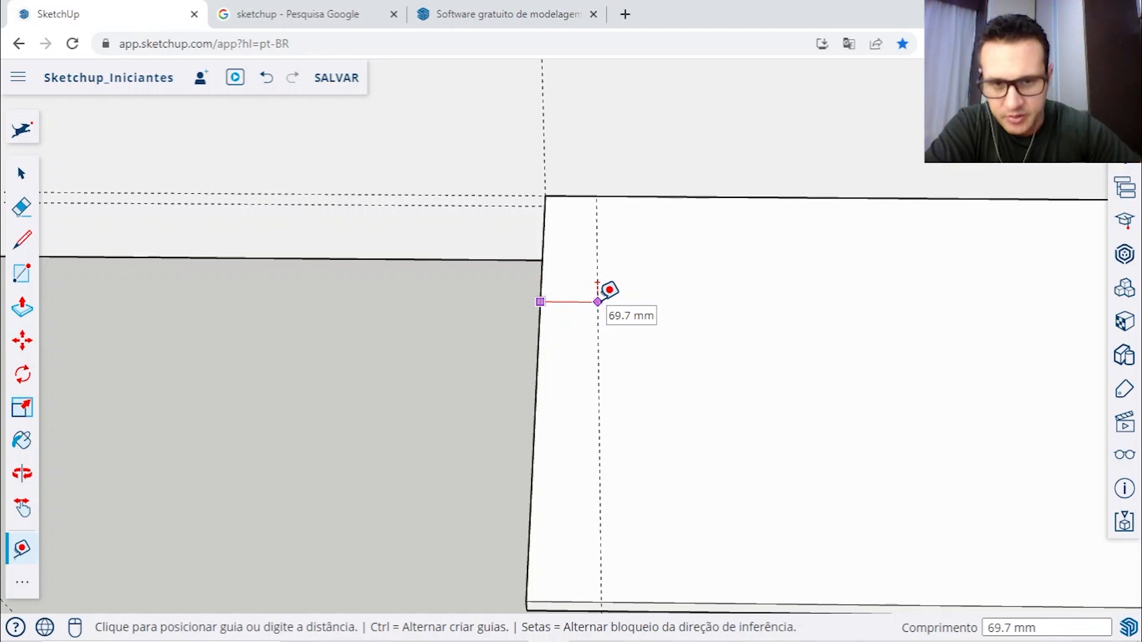
type("18")
key("Return")
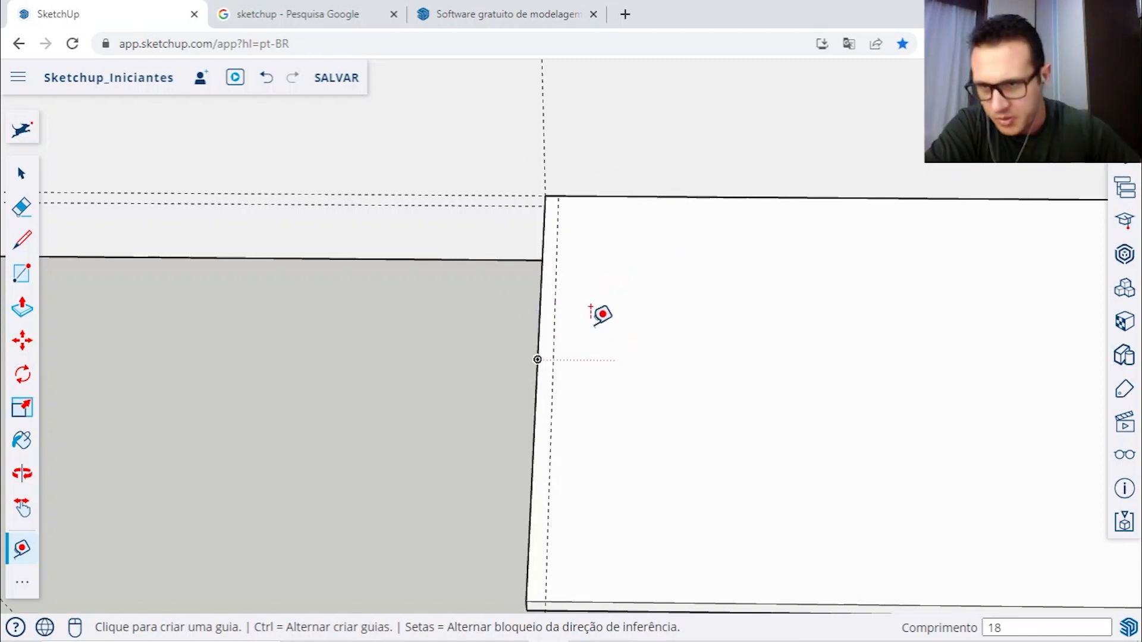
Step: Draw an 18 x 600 mm rectangle on the board's top face, between its left edge and the 18 mm guide
left_click(32, 275)
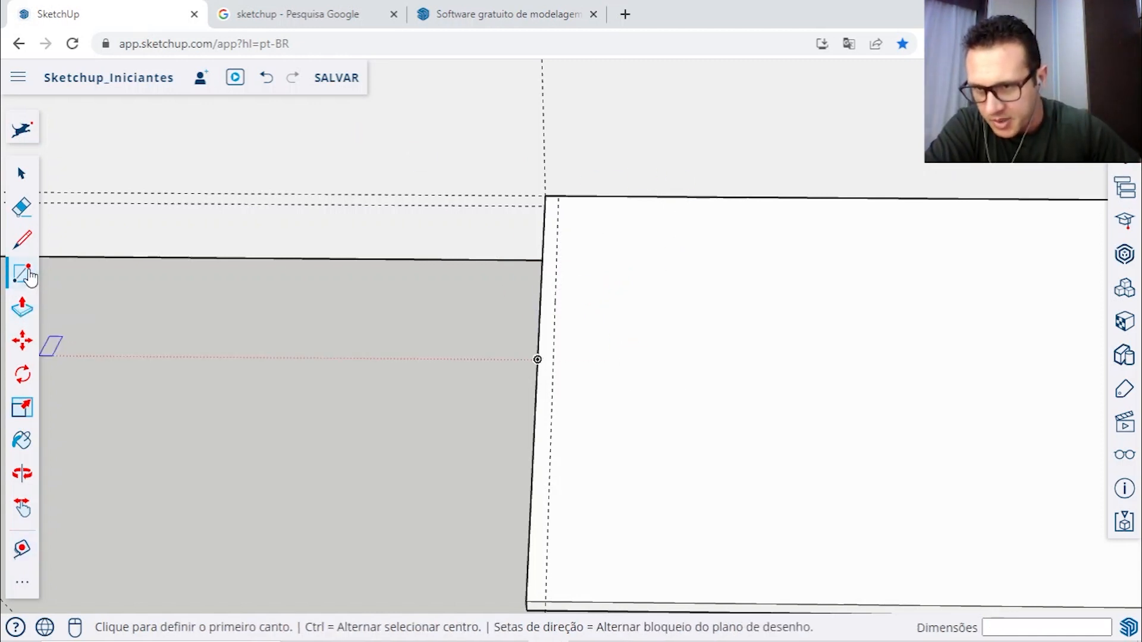
left_click(559, 195)
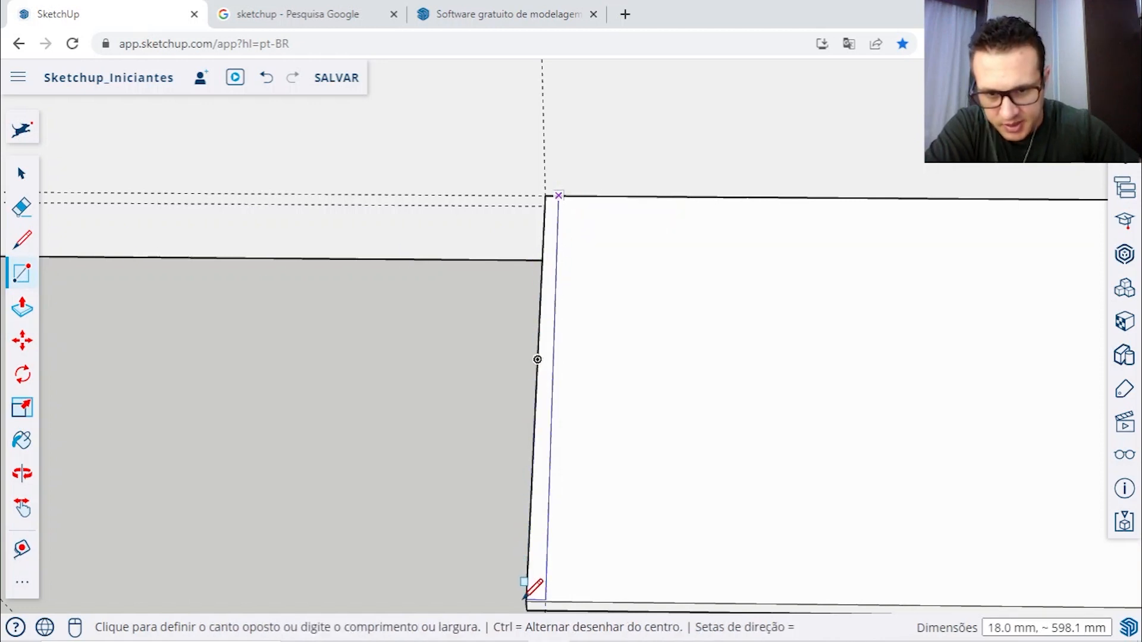
scroll(529, 599, "down", 2)
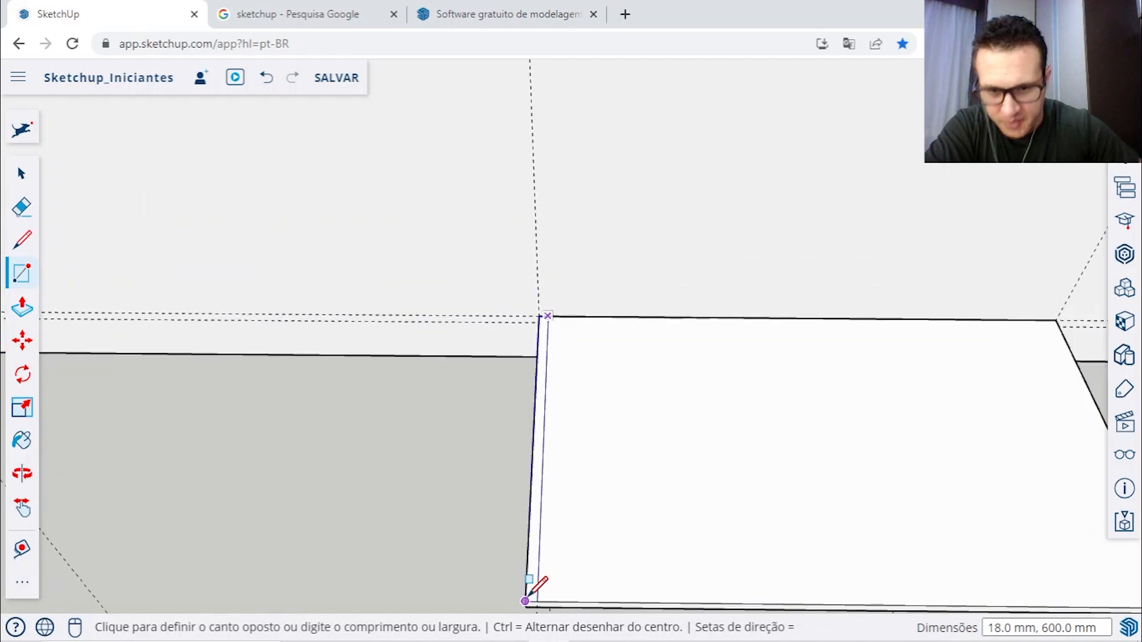
middle_click_drag(533, 588, 594, 309)
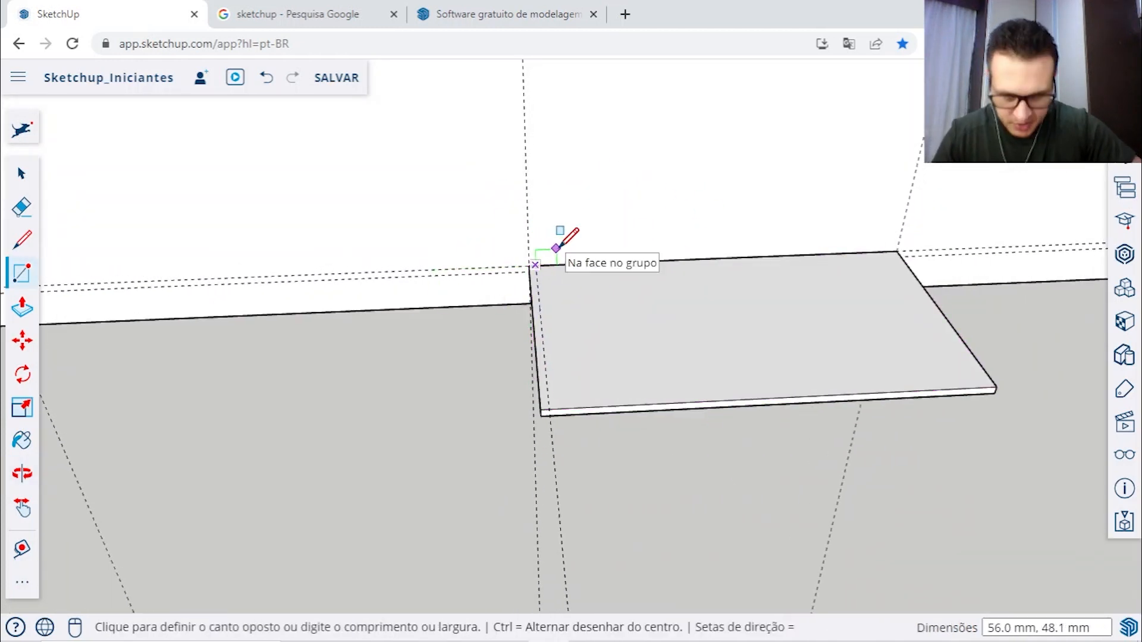
scroll(559, 244, "down", 5)
scroll(565, 241, "up", 4)
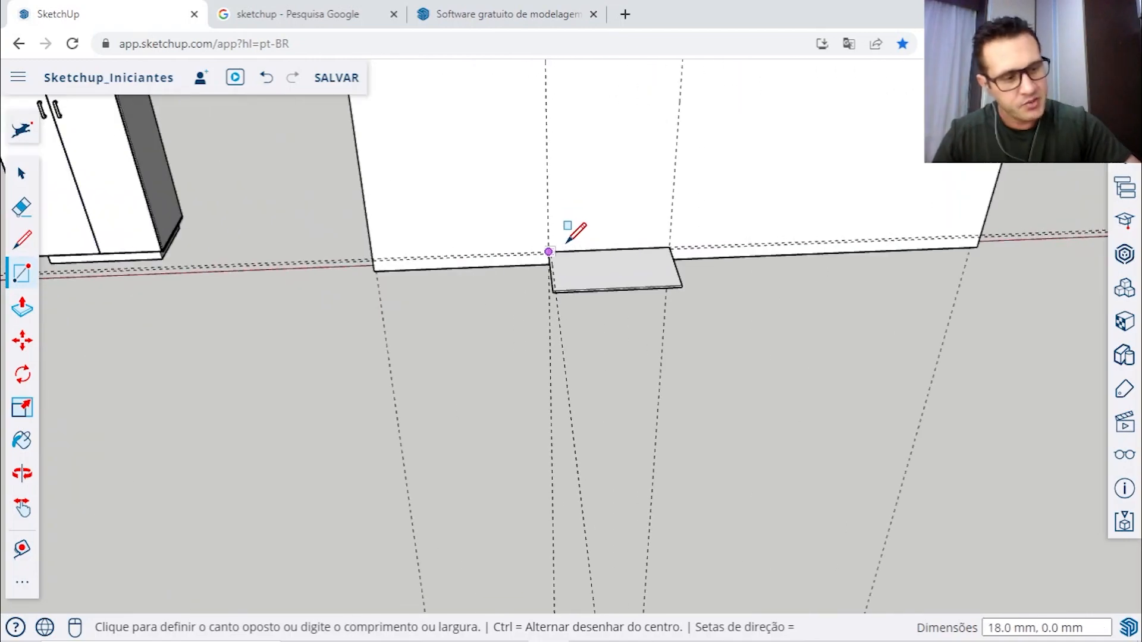
scroll(567, 241, "down", 6)
mouse_move(576, 235)
middle_mouse_down()
mouse_move(858, 118)
mouse_move(589, 377)
mouse_move(479, 390)
mouse_move(813, 248)
mouse_move(792, 234)
mouse_move(267, 305)
mouse_move(329, 316)
mouse_move(793, 293)
mouse_move(336, 348)
mouse_move(757, 311)
middle_mouse_up()
scroll(548, 426, "up", 6)
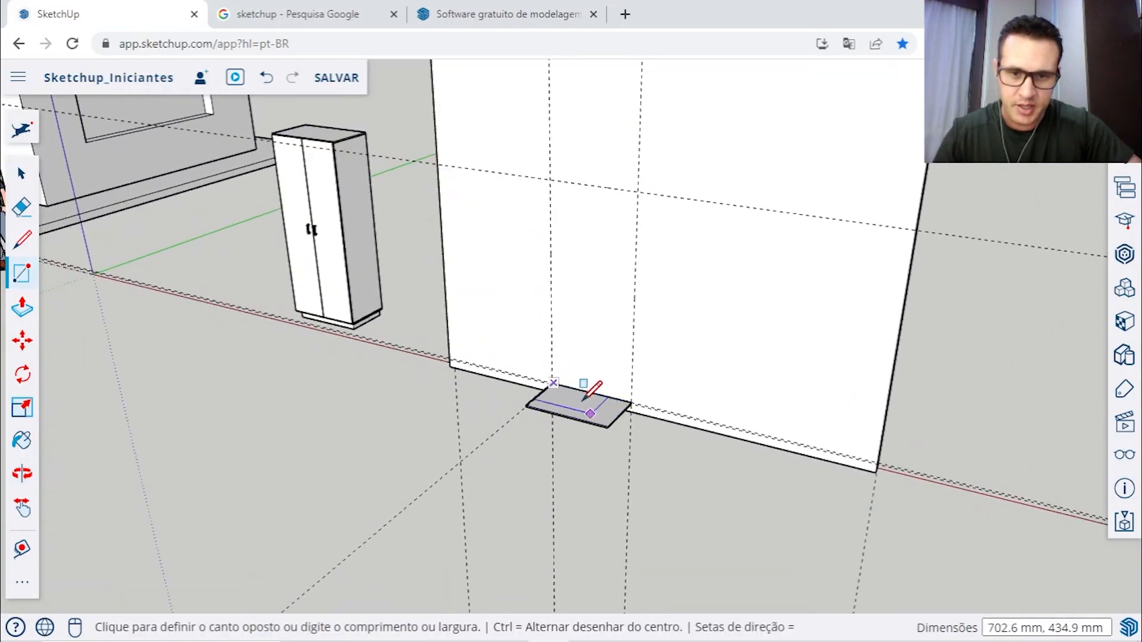
scroll(565, 379, "up", 3)
middle_click_drag(498, 390, 523, 372)
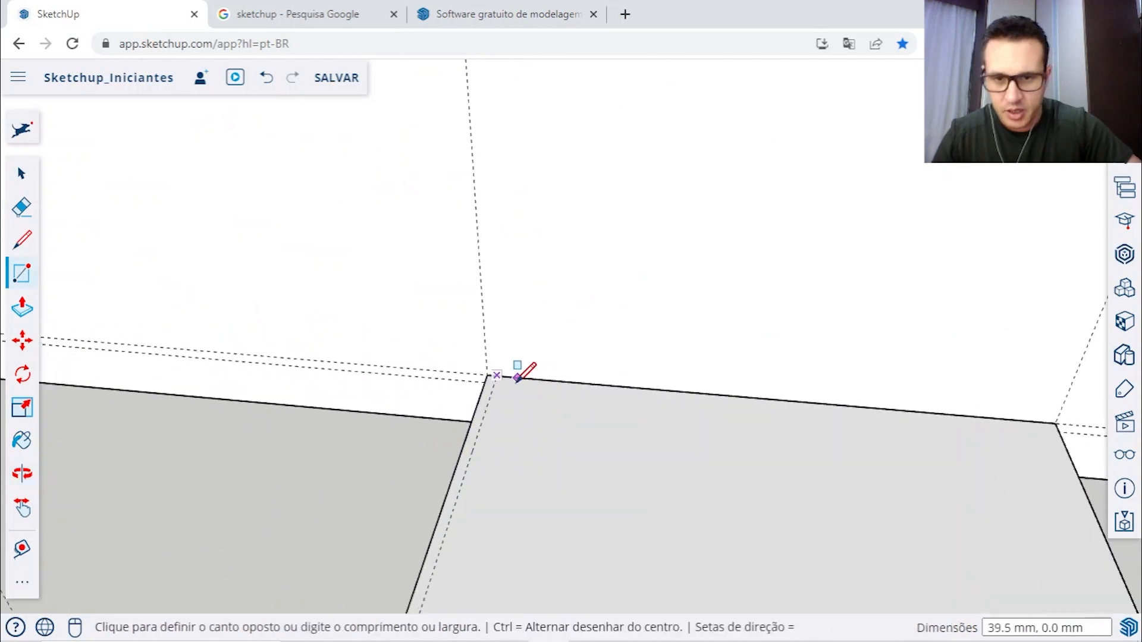
mouse_move(637, 484)
middle_mouse_down()
mouse_move(623, 461)
mouse_move(677, 375)
middle_mouse_up()
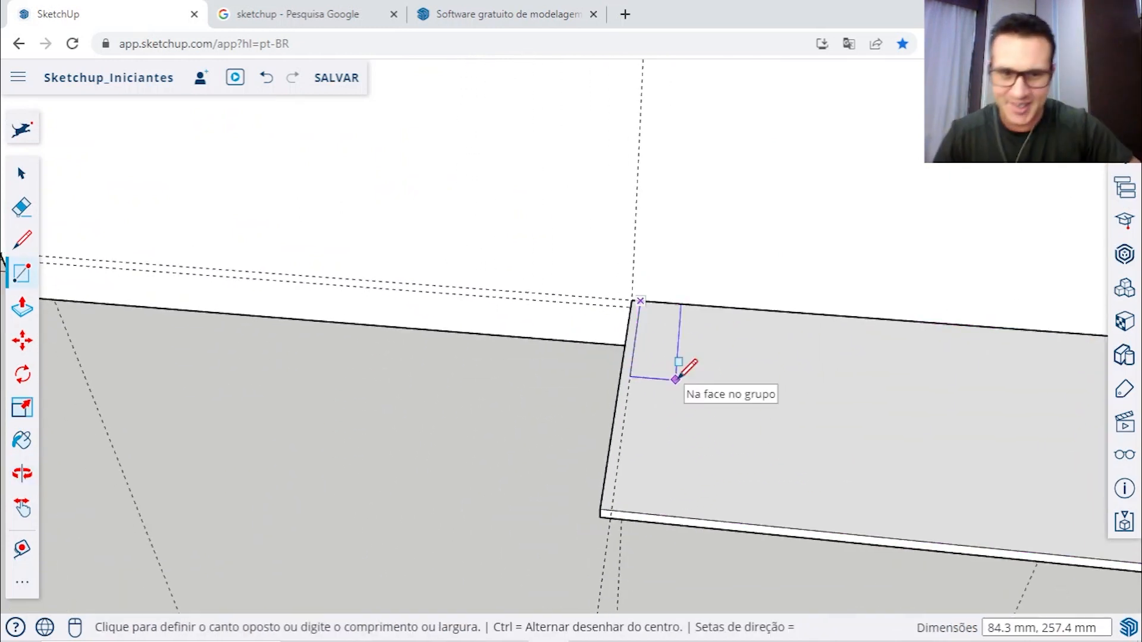
scroll(675, 371, "down", 6)
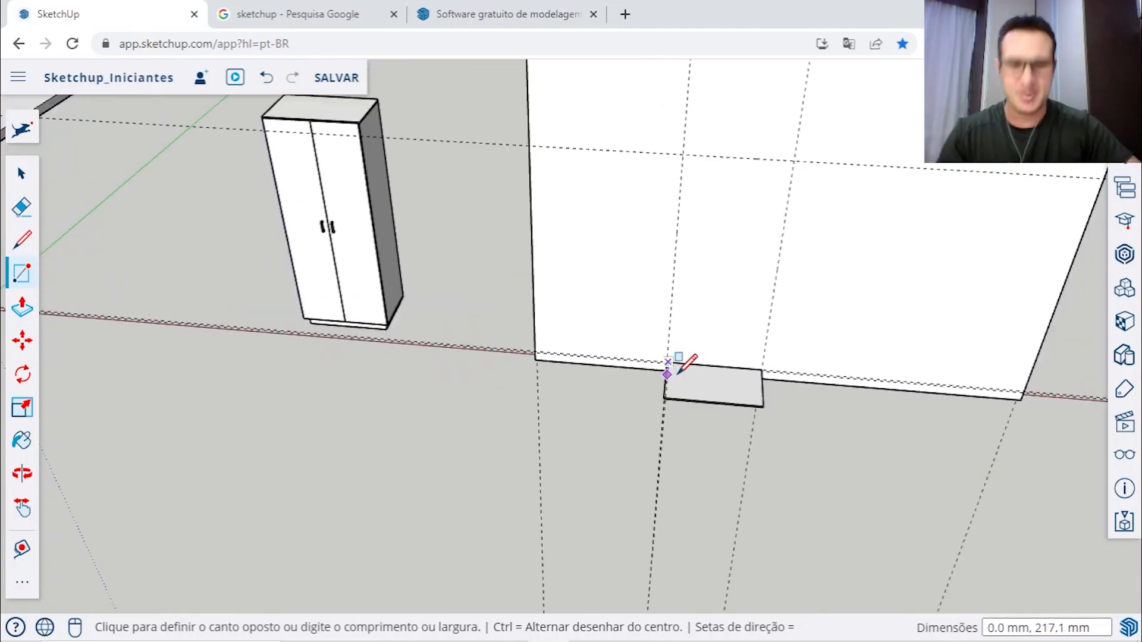
mouse_move(691, 309)
middle_mouse_down()
mouse_move(887, 255)
mouse_move(581, 339)
mouse_move(466, 263)
mouse_move(915, 224)
mouse_move(749, 382)
mouse_move(624, 404)
mouse_move(676, 408)
mouse_move(666, 394)
middle_mouse_up()
scroll(681, 396, "up", 10)
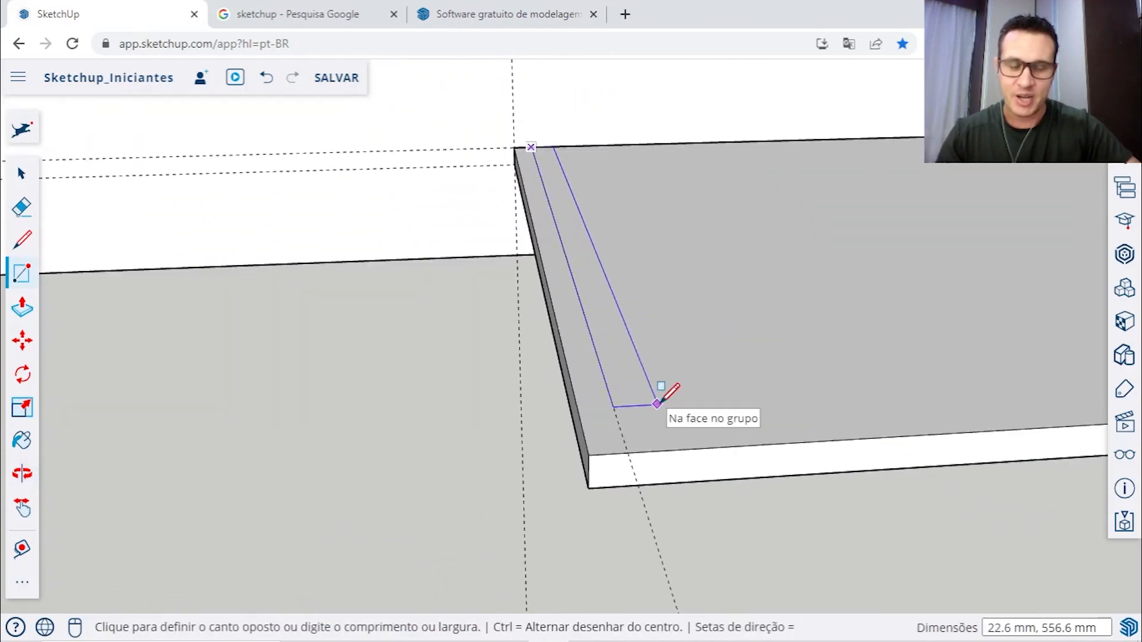
scroll(628, 407, "up", 2)
scroll(634, 407, "down", 2)
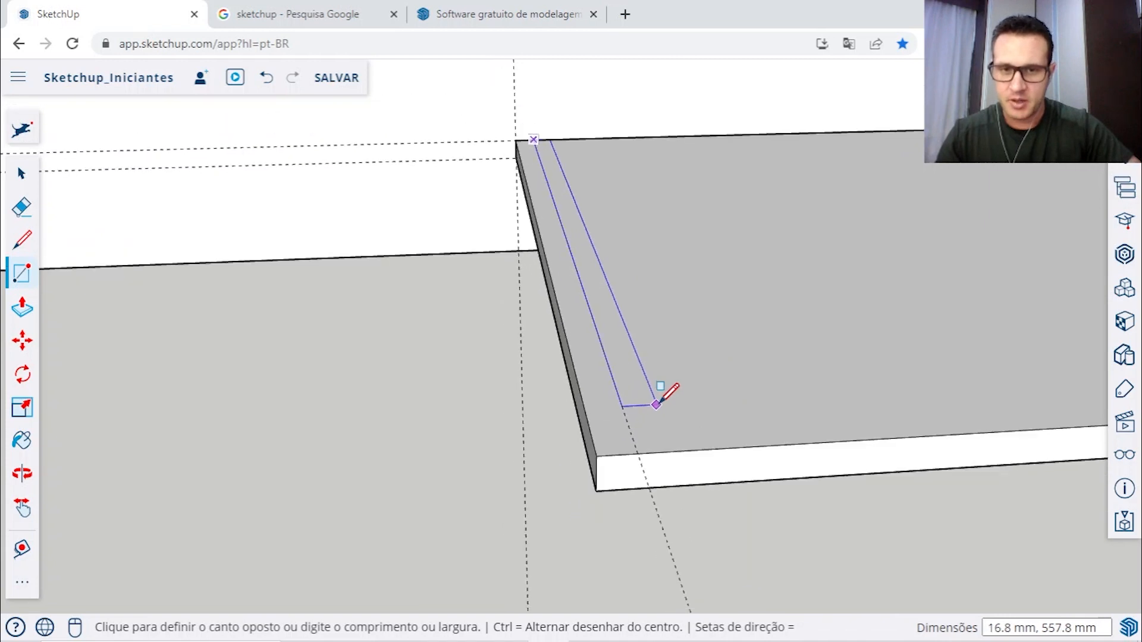
left_click(596, 455)
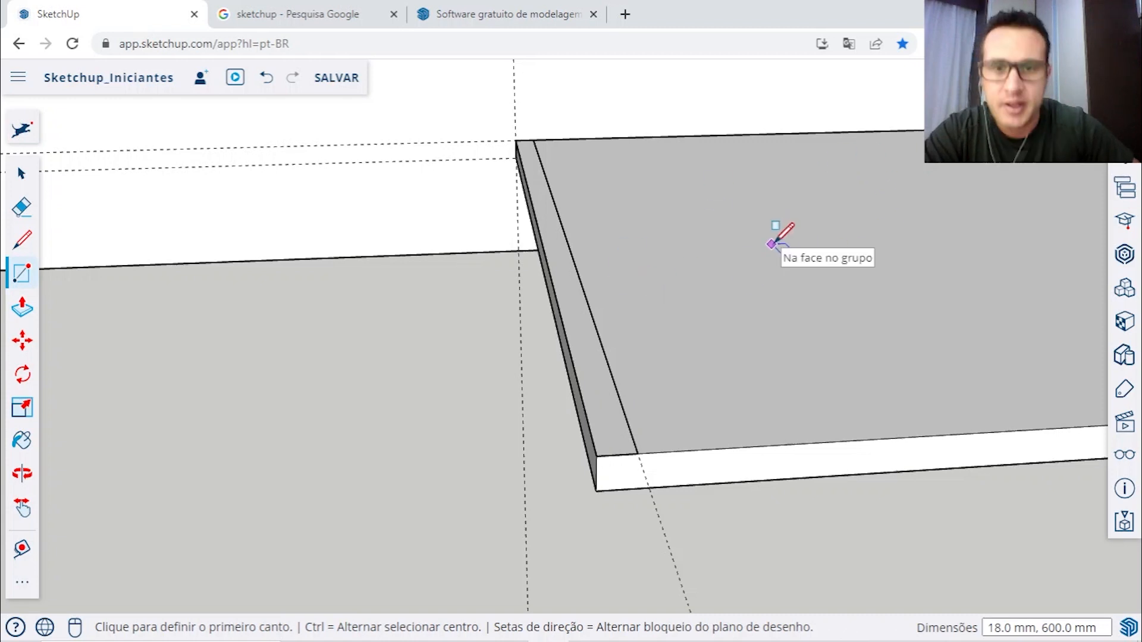
Step: Hide the horizontal base board group, leaving the narrow rectangle drawn on it in view
left_click(22, 173)
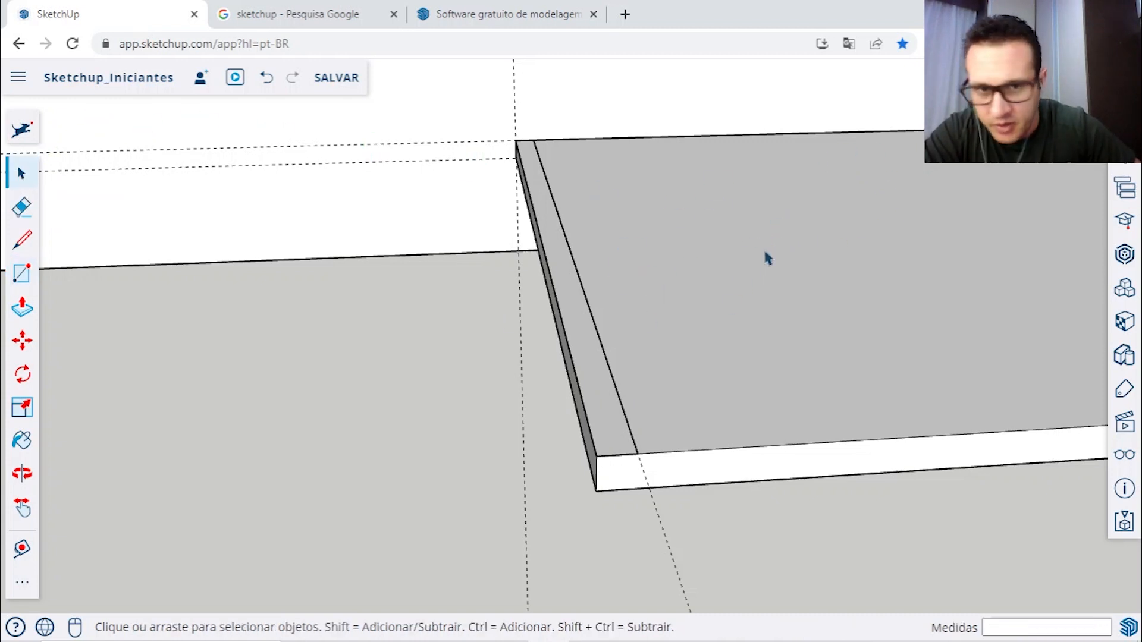
left_click(712, 231)
right_click(712, 231)
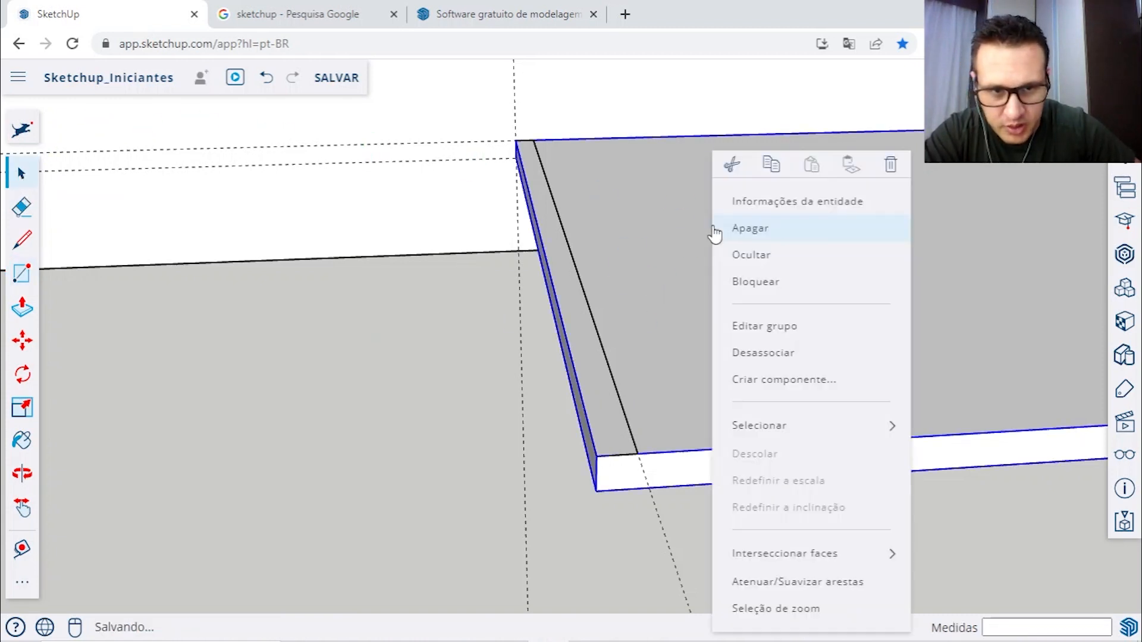
scroll(416, 237, "down", 5)
right_click(539, 237)
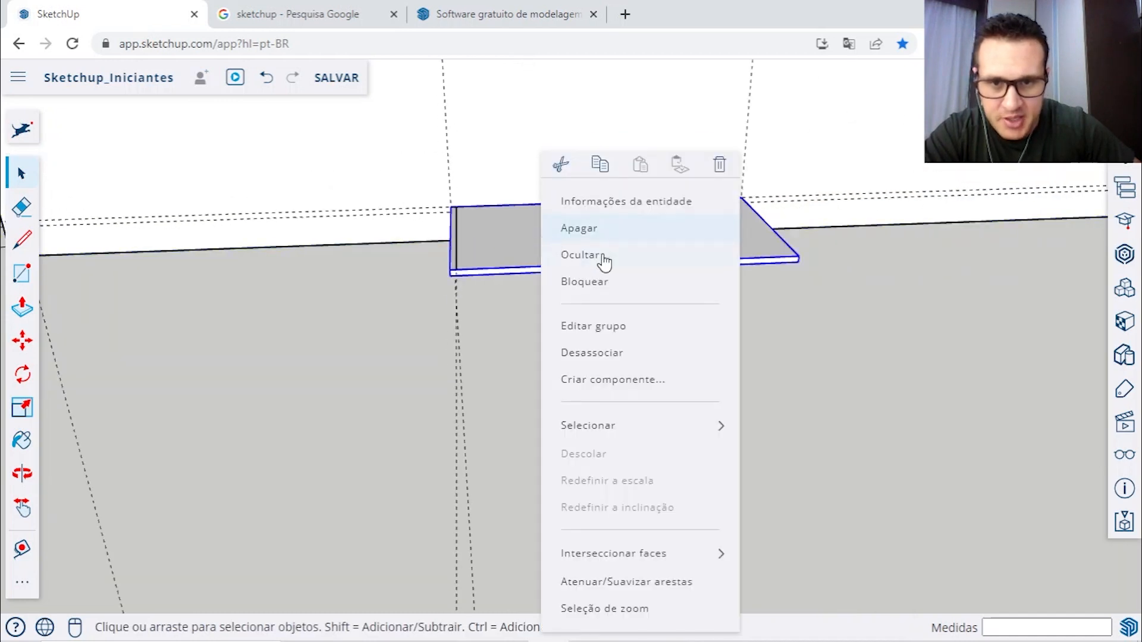
left_click(592, 256)
Step: Push/Pull the narrow rectangle upward 2382 mm to the horizontal height guide on the wall panel
scroll(454, 242, "up", 5)
middle_click_drag(455, 240, 585, 248)
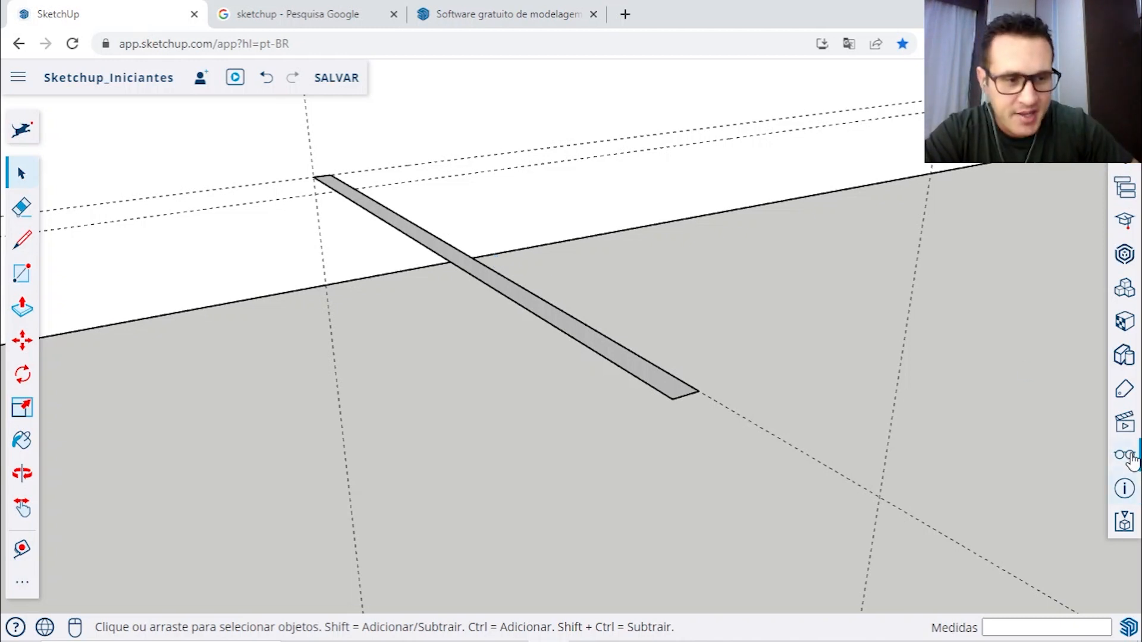
scroll(377, 273, "down", 5)
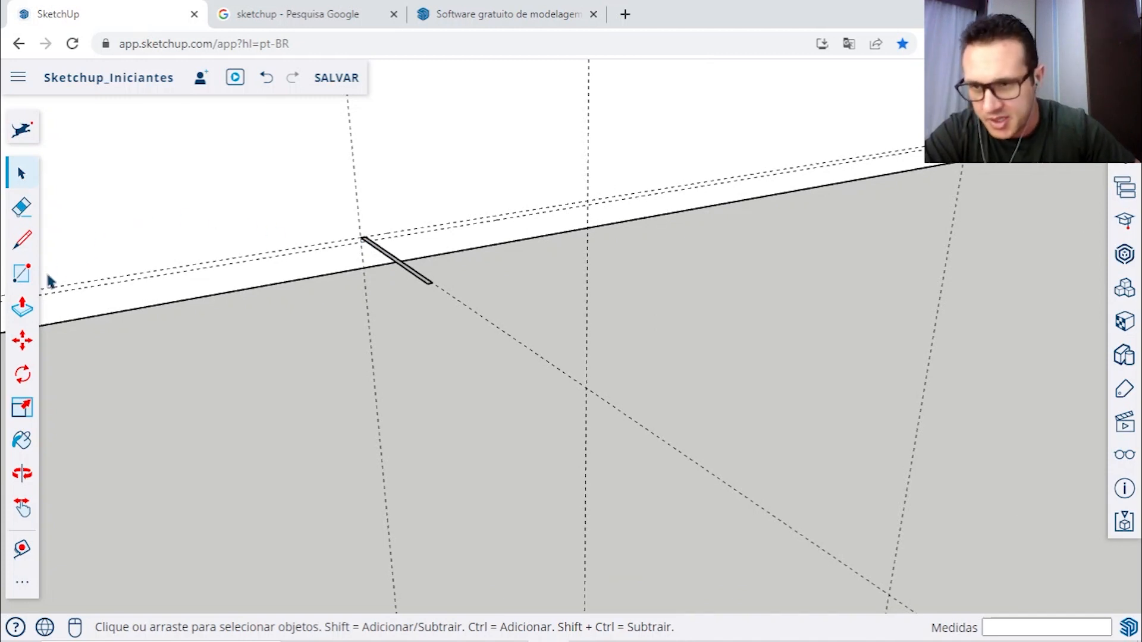
left_click(23, 309)
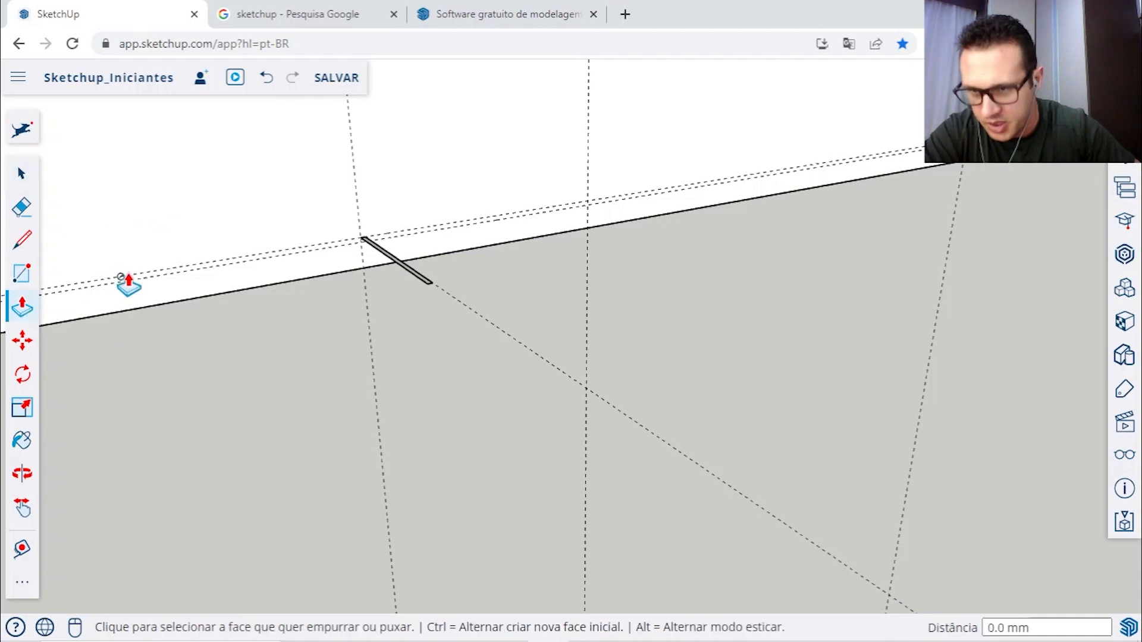
scroll(376, 249, "up", 6)
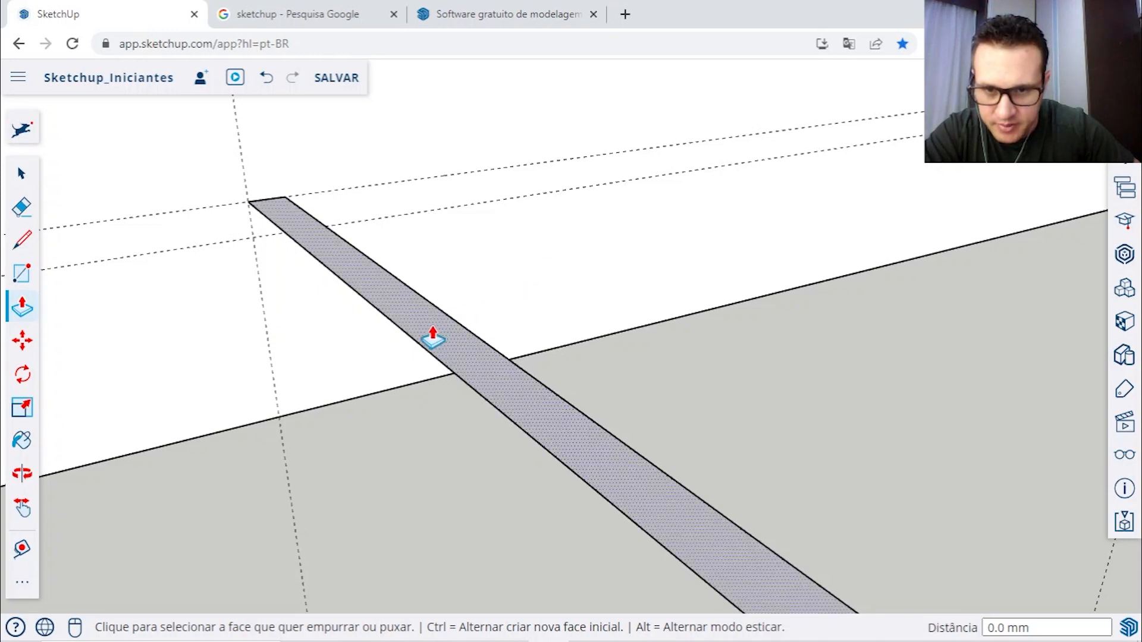
left_click(440, 331)
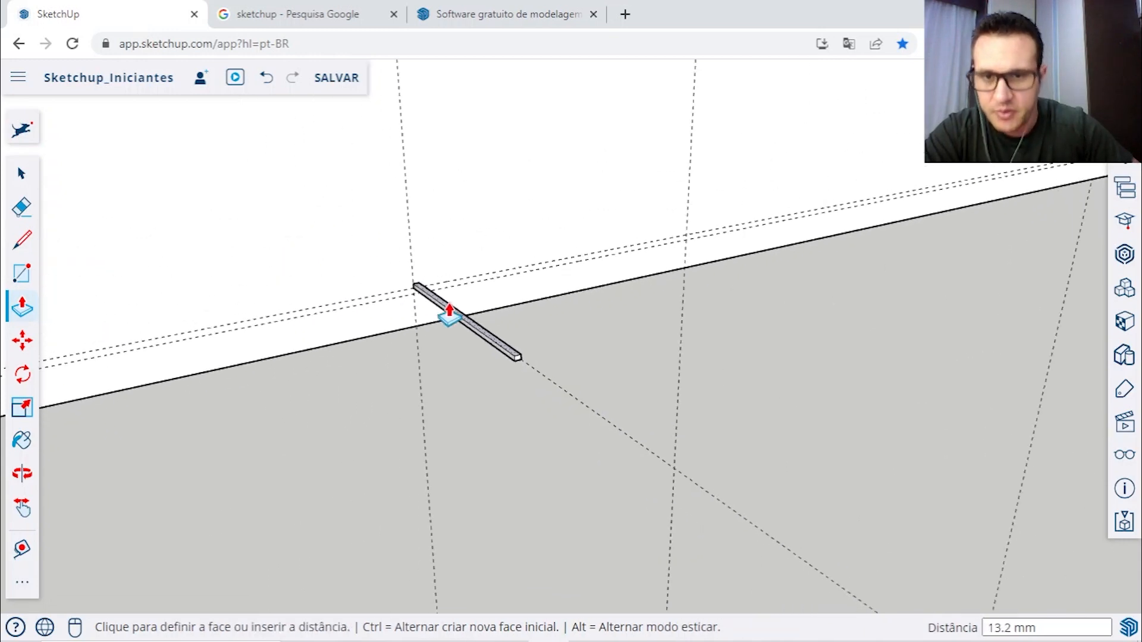
scroll(454, 291, "down", 4)
middle_click_drag(453, 275, 428, 351)
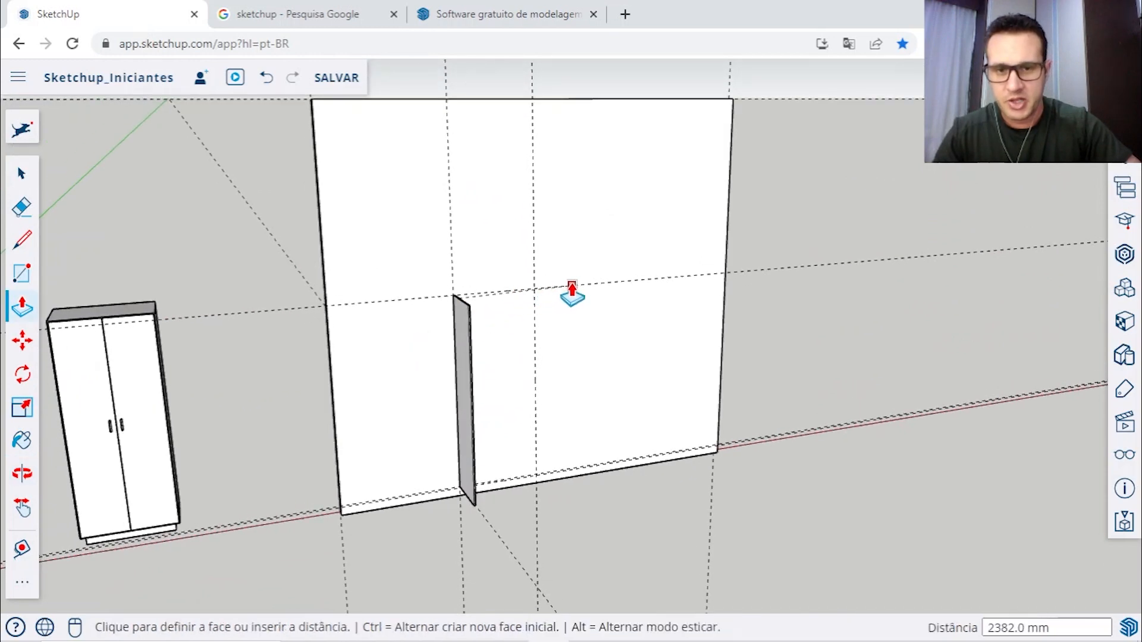
scroll(571, 289, "down", 3)
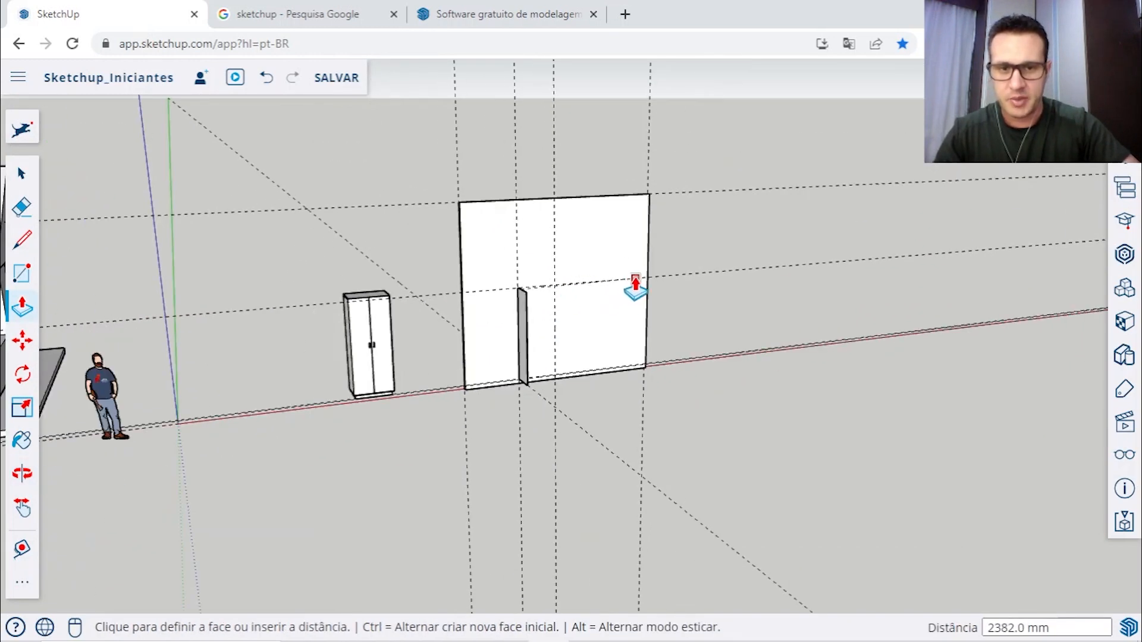
left_click(594, 293)
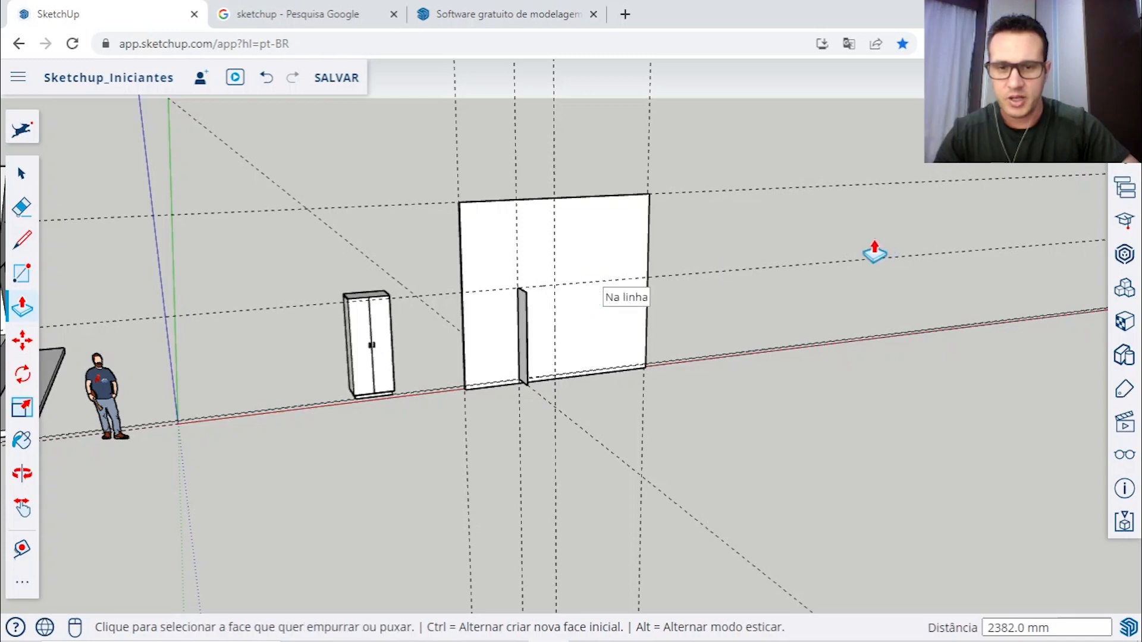
Step: Select the whole upright side board and make it a group
key("space")
scroll(529, 315, "up", 5)
middle_click_drag(543, 286, 746, 273)
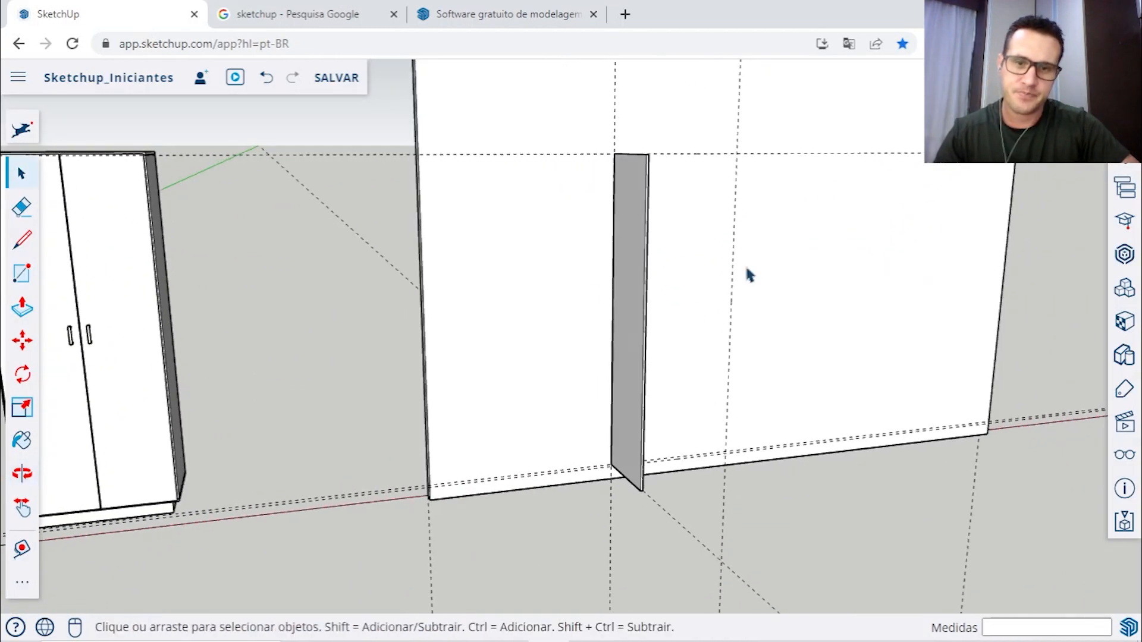
scroll(691, 275, "up", 2)
double_click(624, 198)
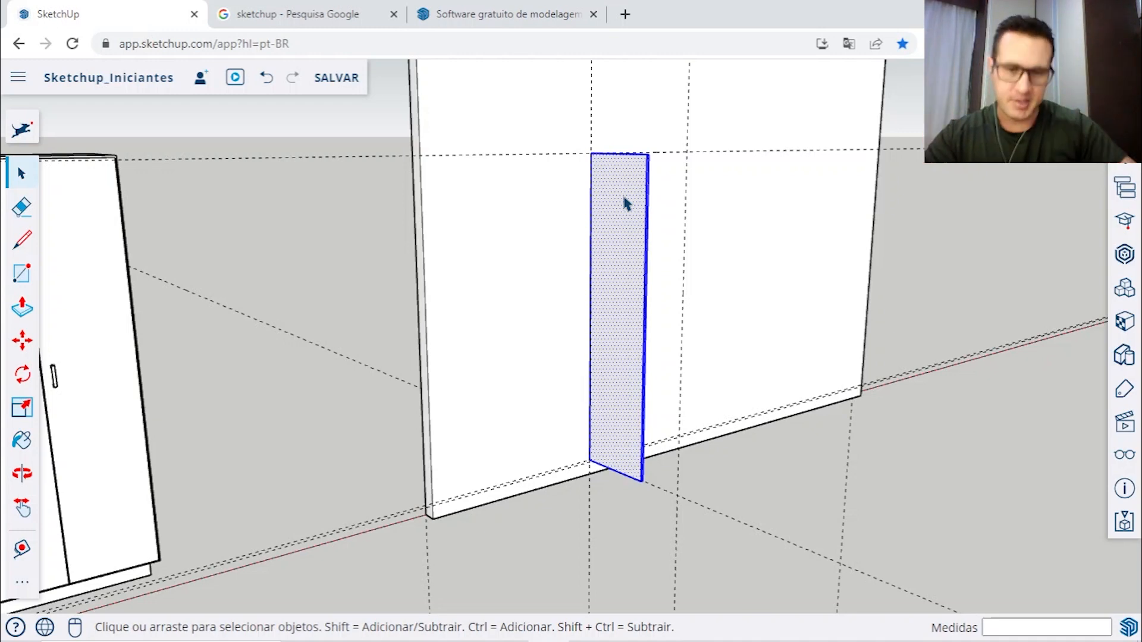
right_click(625, 199)
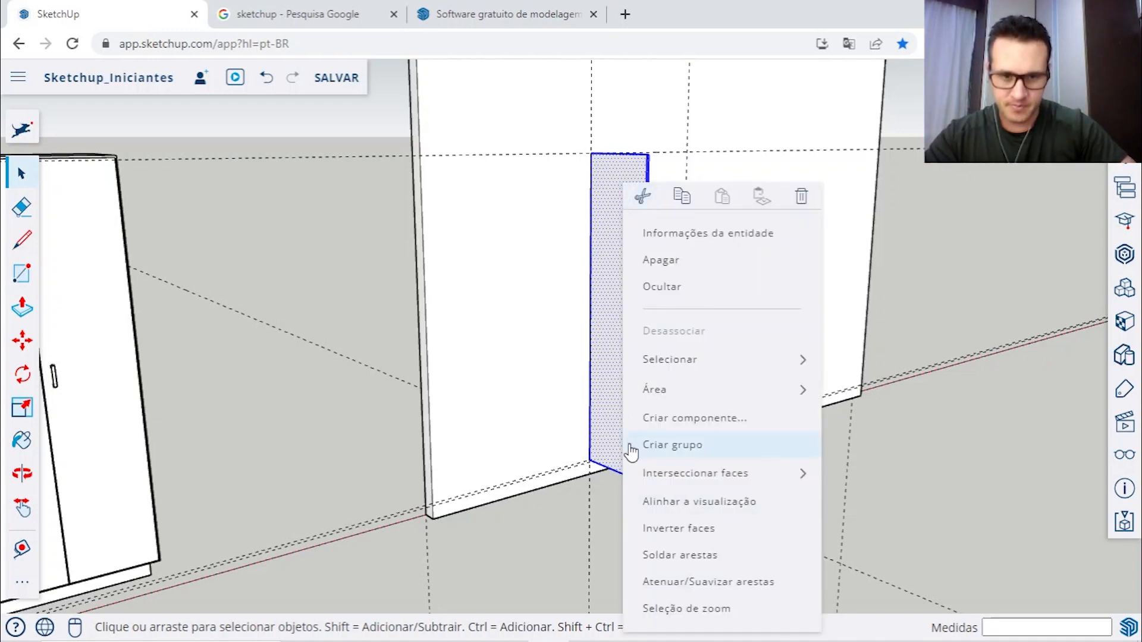
left_click(653, 446)
Step: Unhide all objects to bring back the base board beneath the upright side board
scroll(747, 276, "down", 5)
middle_click_drag(747, 275, 537, 275)
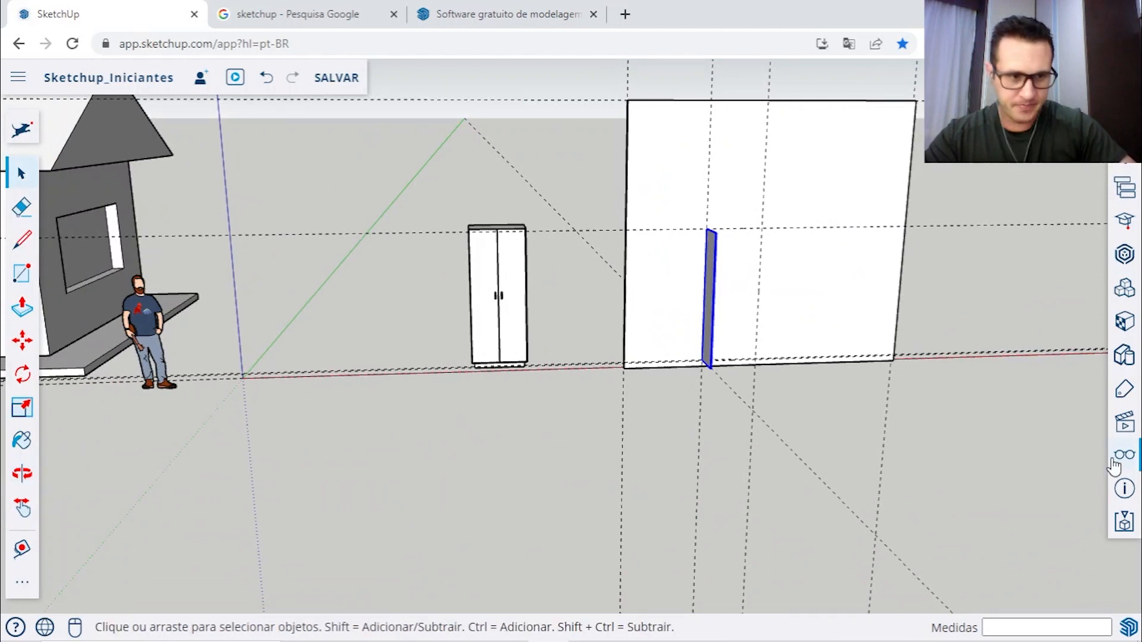
left_click(1134, 459)
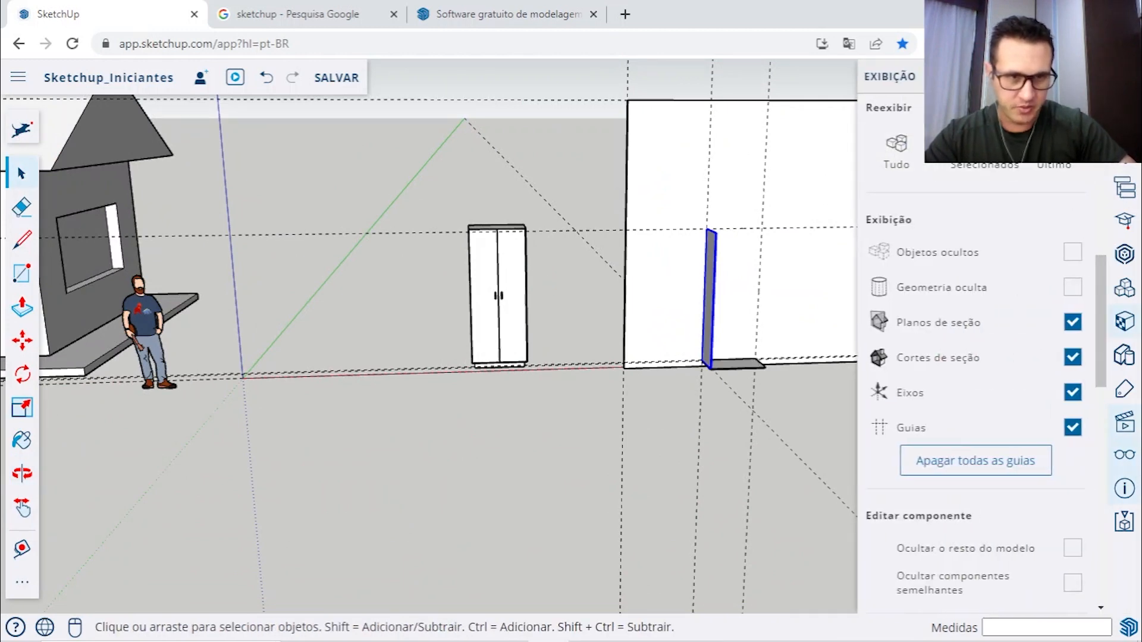
middle_click_drag(746, 350, 702, 365)
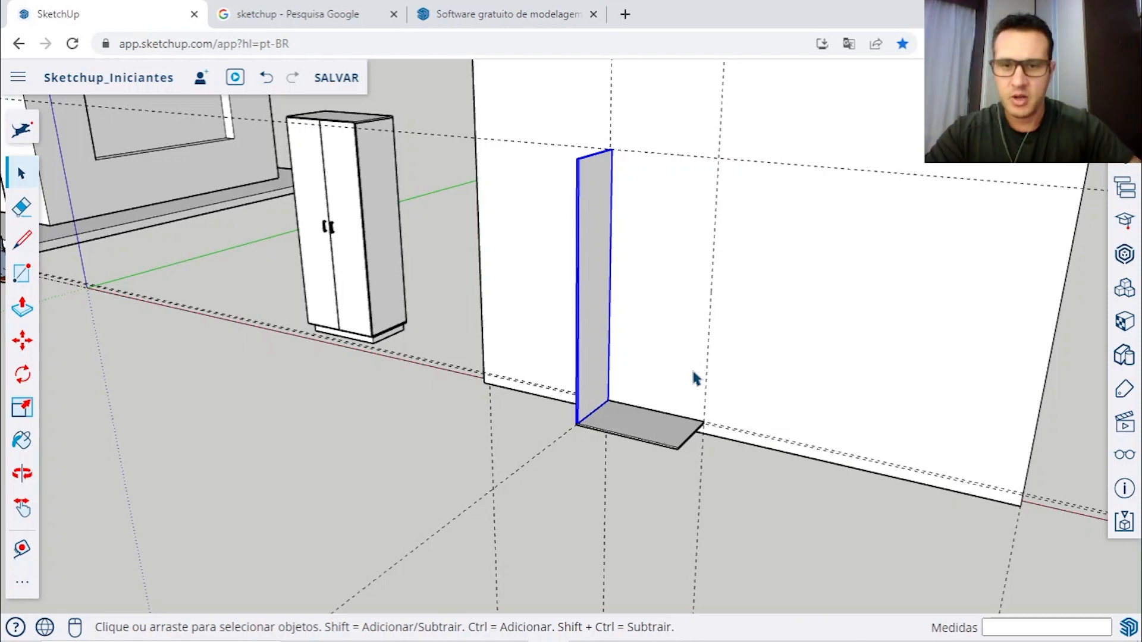
Step: Copy the upright side board 982 mm across to the opposite end of the base board, flush with its front corner
left_click(387, 158)
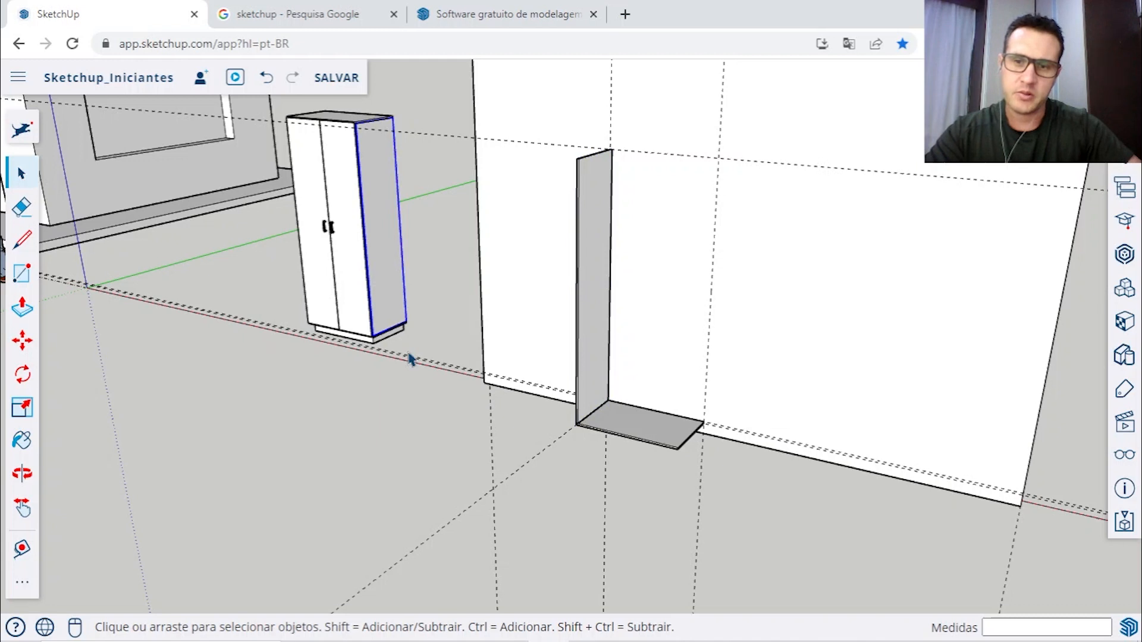
left_click(598, 200)
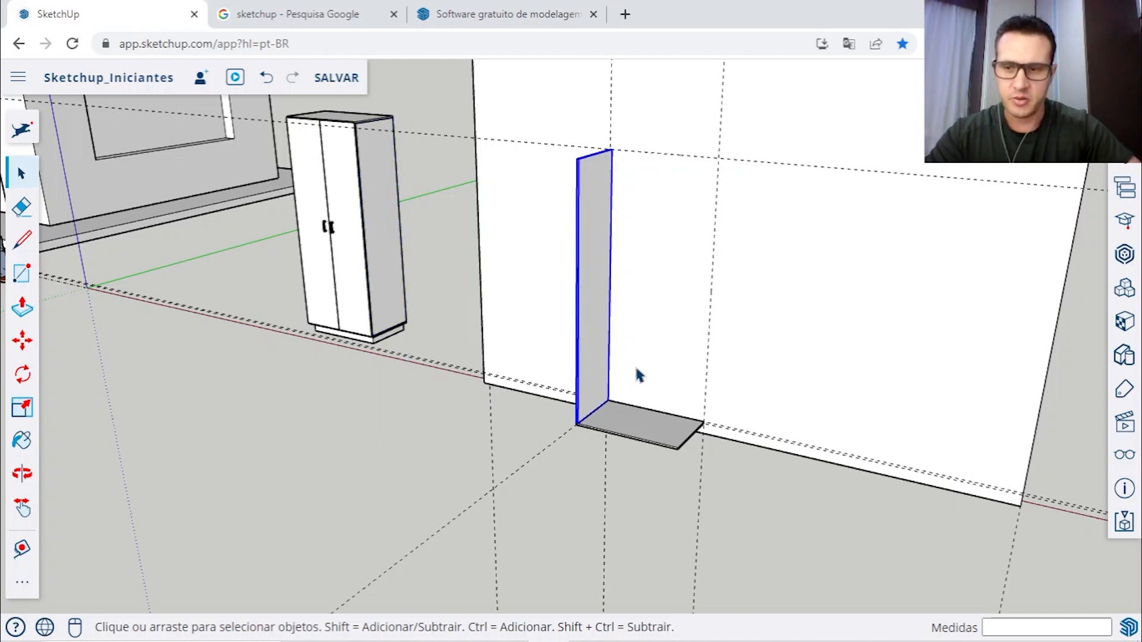
left_click(31, 351)
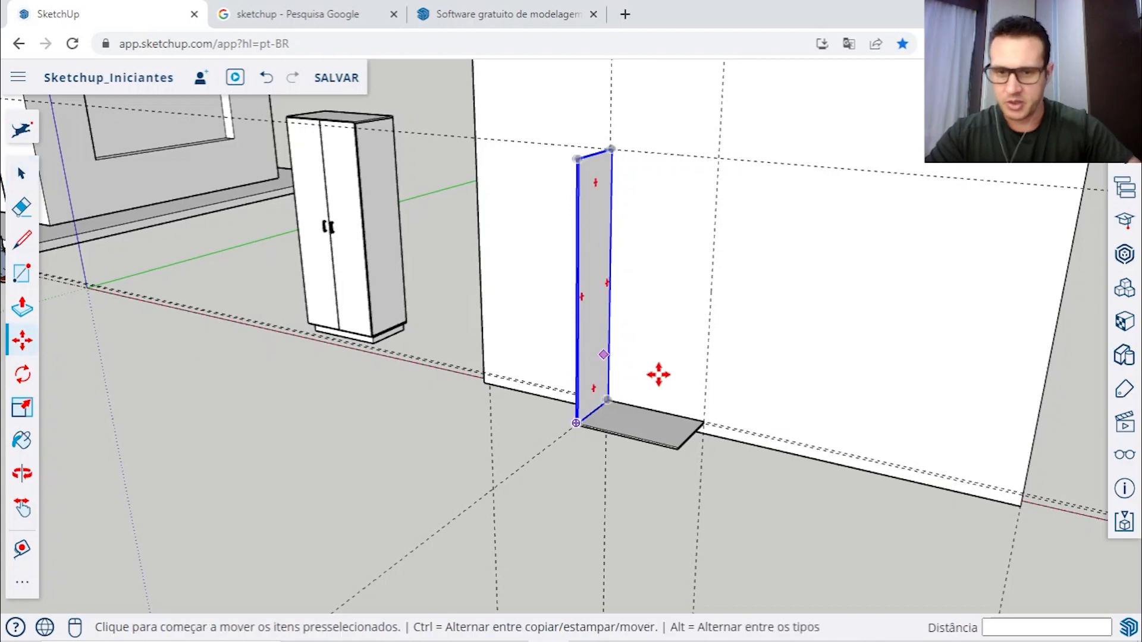
scroll(588, 420, "up", 6)
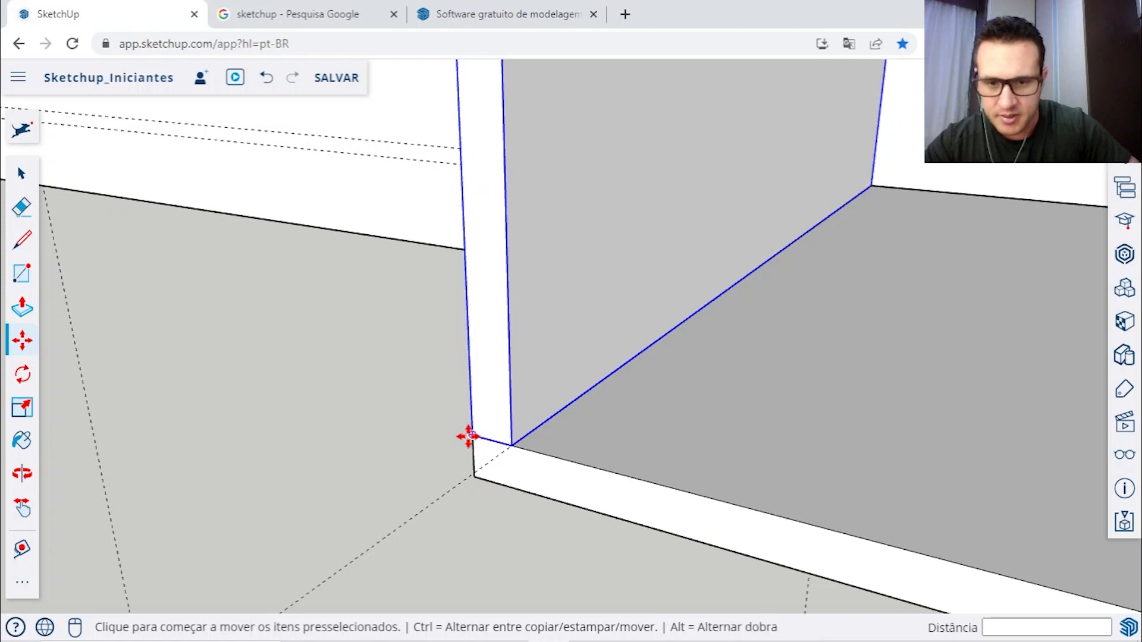
left_click(510, 446)
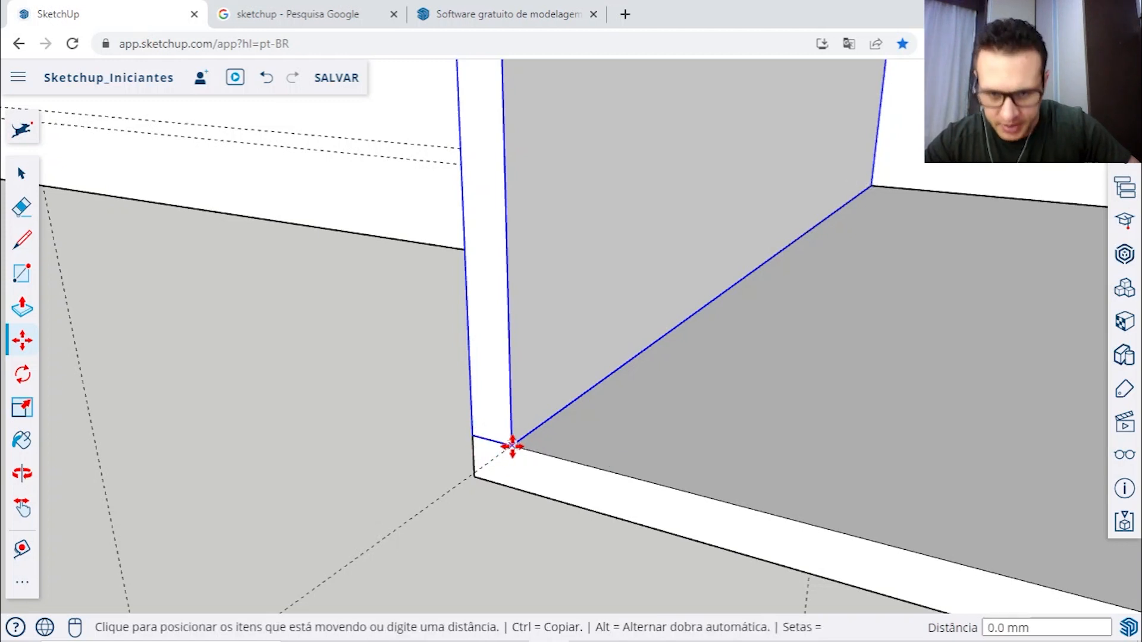
key("ctrl")
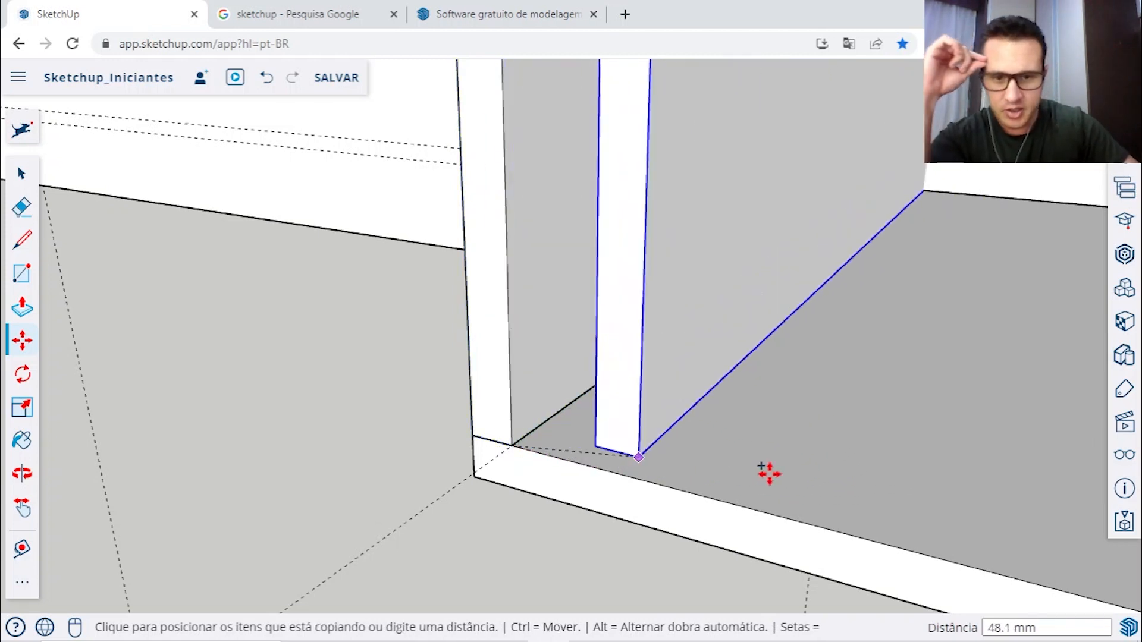
scroll(716, 472, "down", 2)
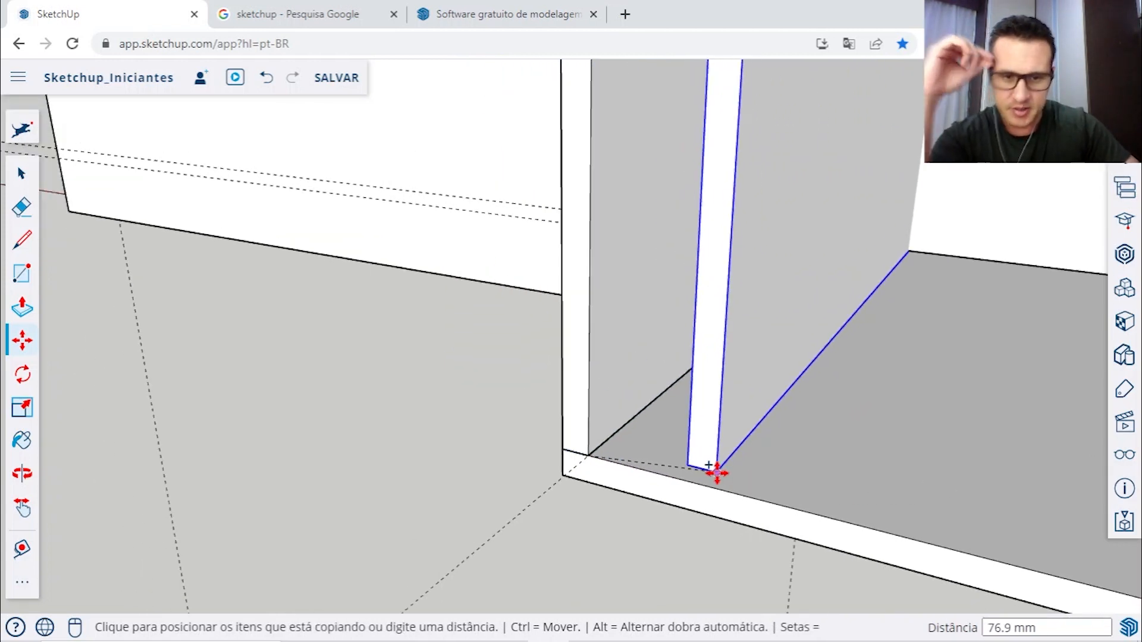
scroll(716, 471, "down", 6)
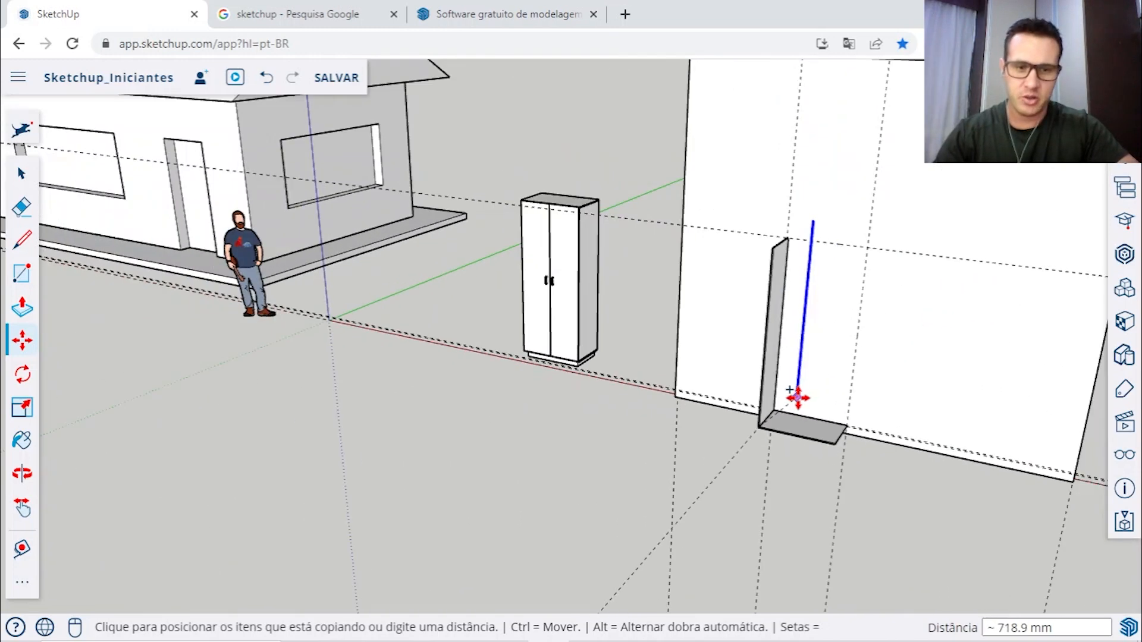
scroll(797, 397, "down", 3)
middle_click_drag(839, 361, 521, 412)
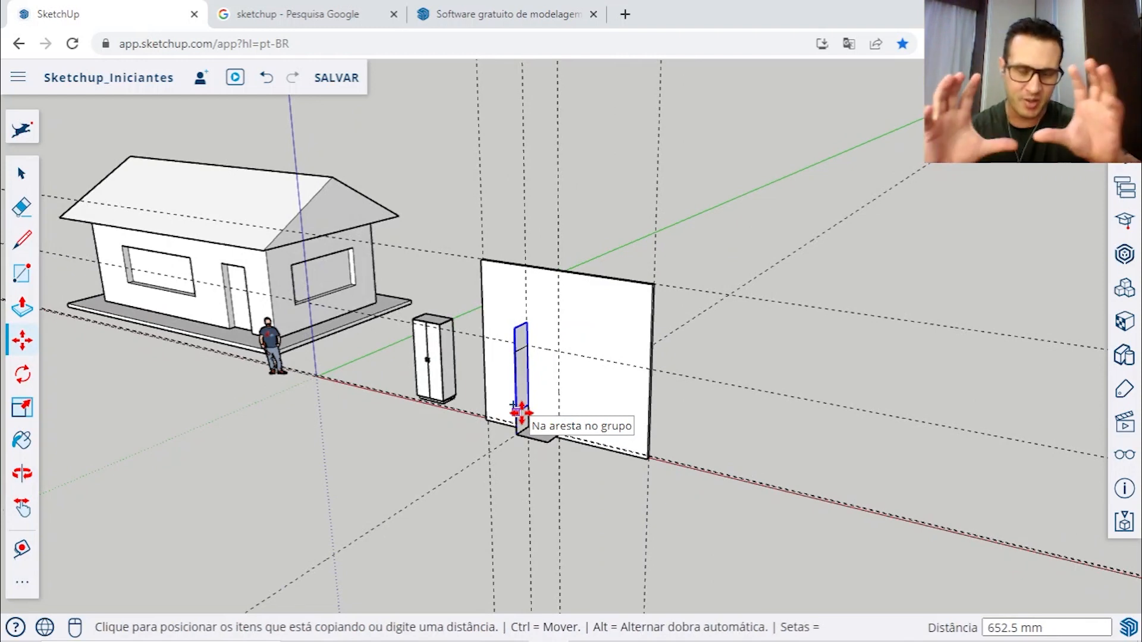
scroll(554, 439, "up", 2)
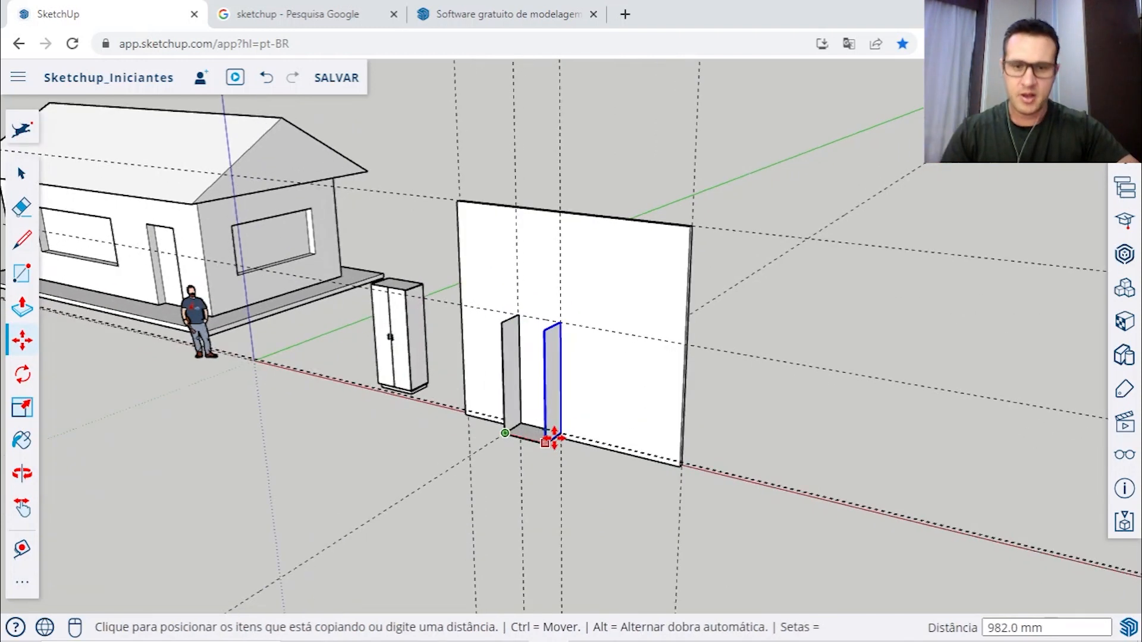
scroll(554, 438, "up", 6)
scroll(518, 479, "up", 2)
middle_click_drag(519, 484, 596, 381, "shift")
scroll(593, 381, "up", 8)
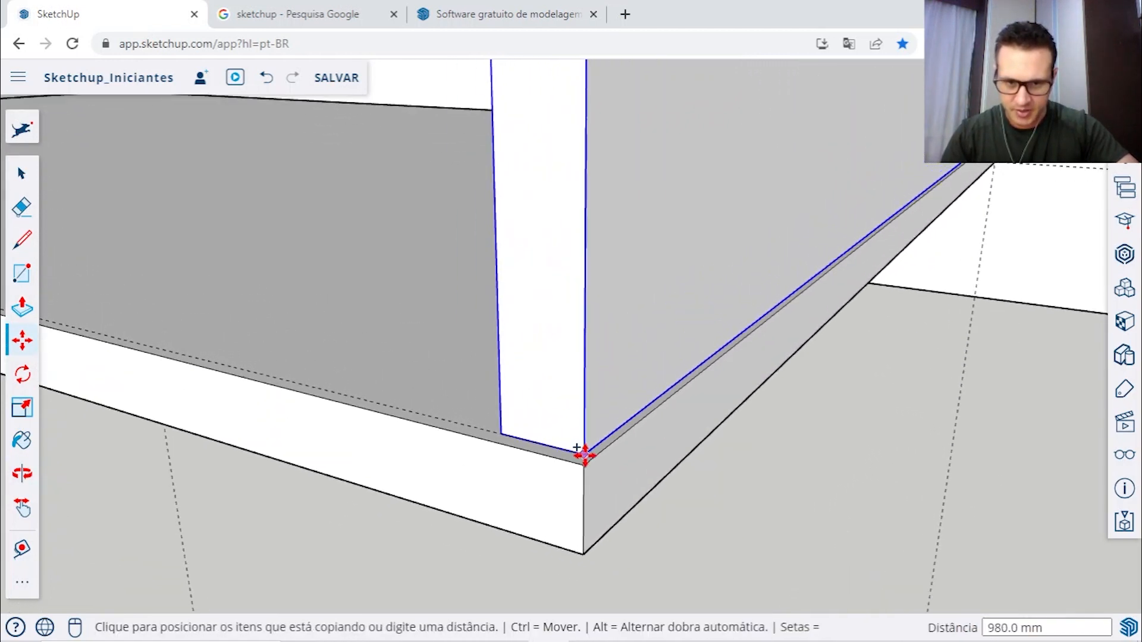
left_click(585, 464)
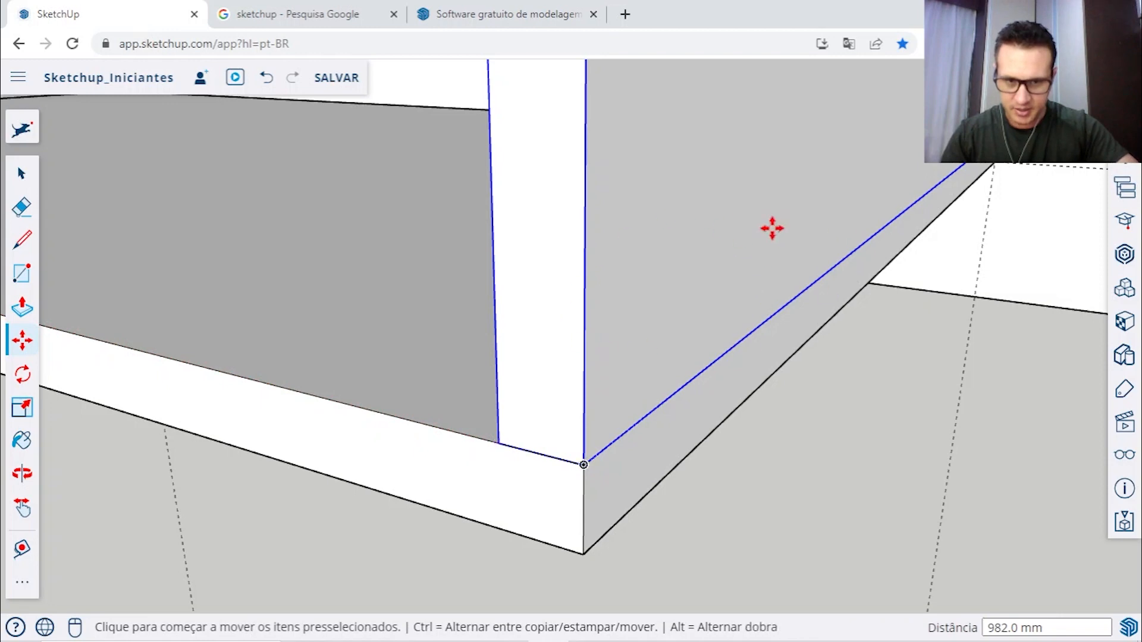
key("space")
Step: Copy the base board 2400 mm straight up to close the wardrobe on top of the two side boards
scroll(717, 369, "down", 8)
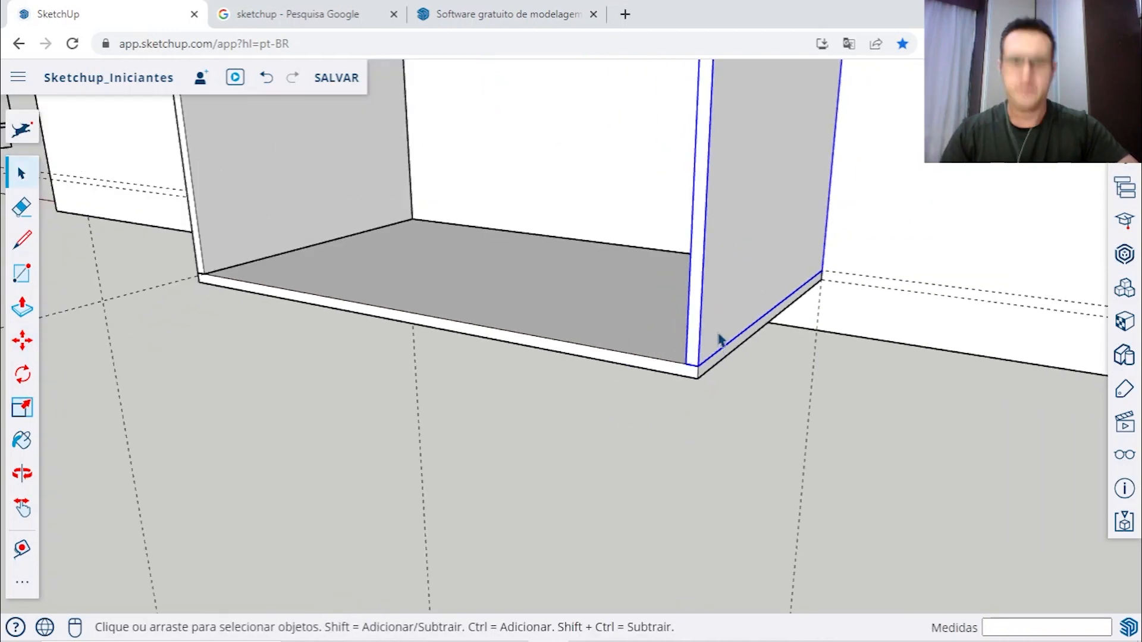
scroll(721, 328, "down", 6)
middle_click_drag(838, 327, 997, 324)
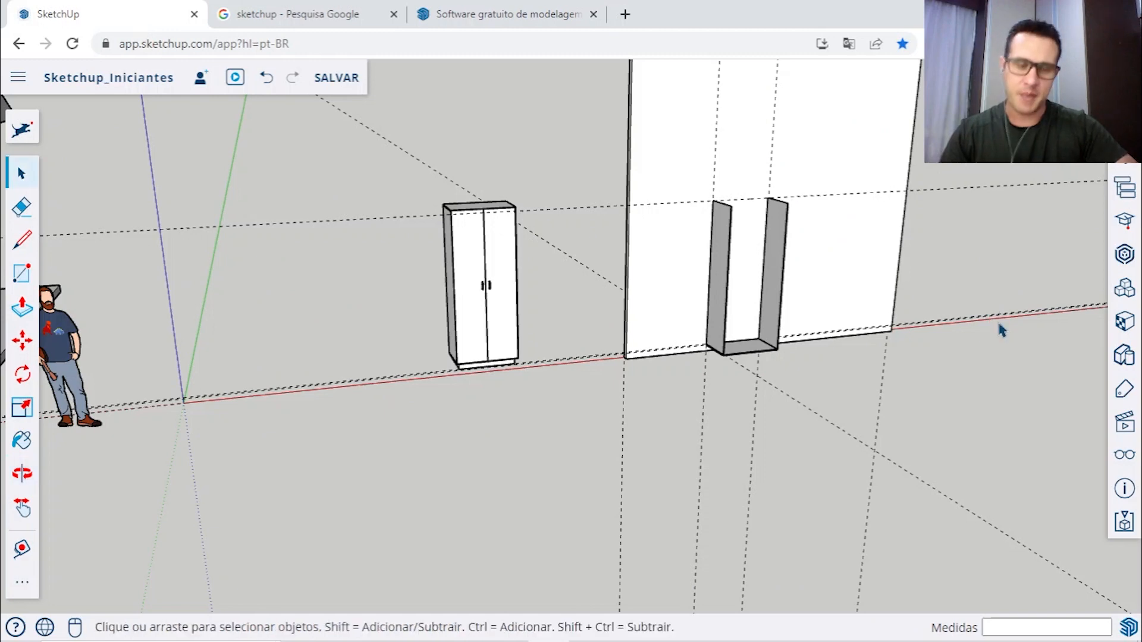
middle_click_drag(871, 285, 591, 329)
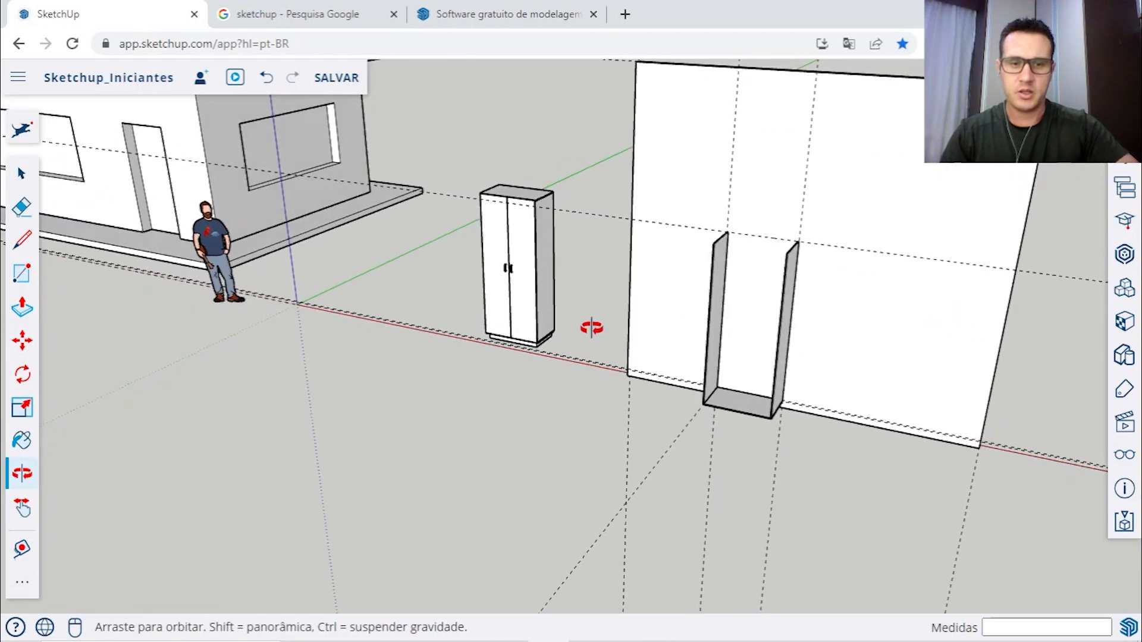
mouse_move(771, 306)
middle_mouse_down()
mouse_move(765, 321)
mouse_move(703, 322)
mouse_move(930, 296)
mouse_move(726, 288)
mouse_move(777, 296)
middle_mouse_up()
scroll(649, 399, "up", 6)
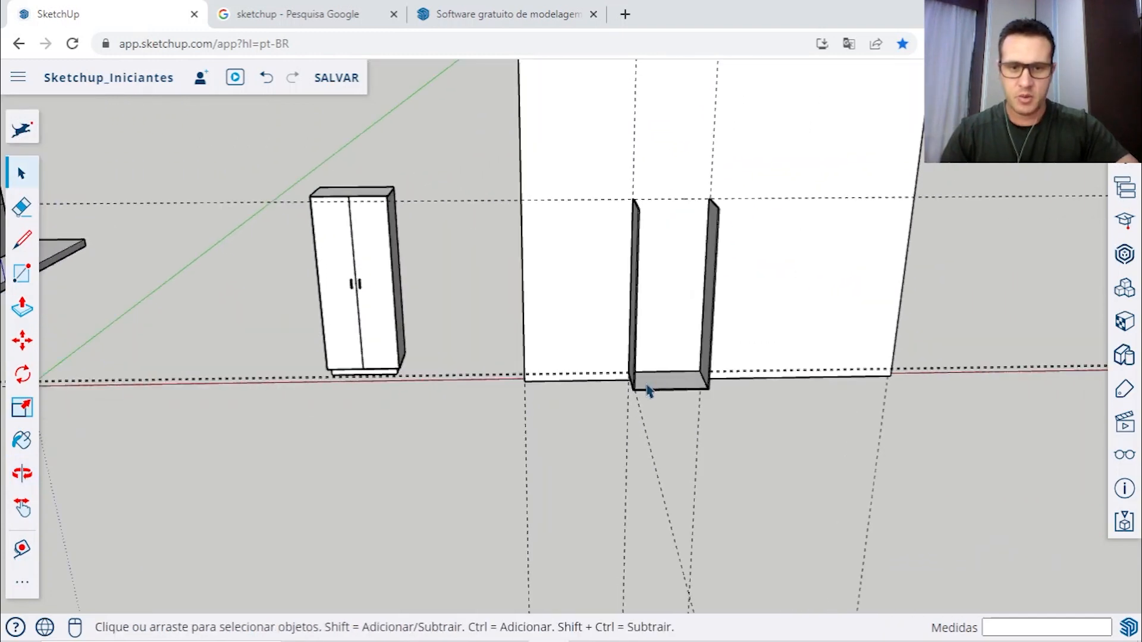
middle_click_drag(607, 402, 666, 387)
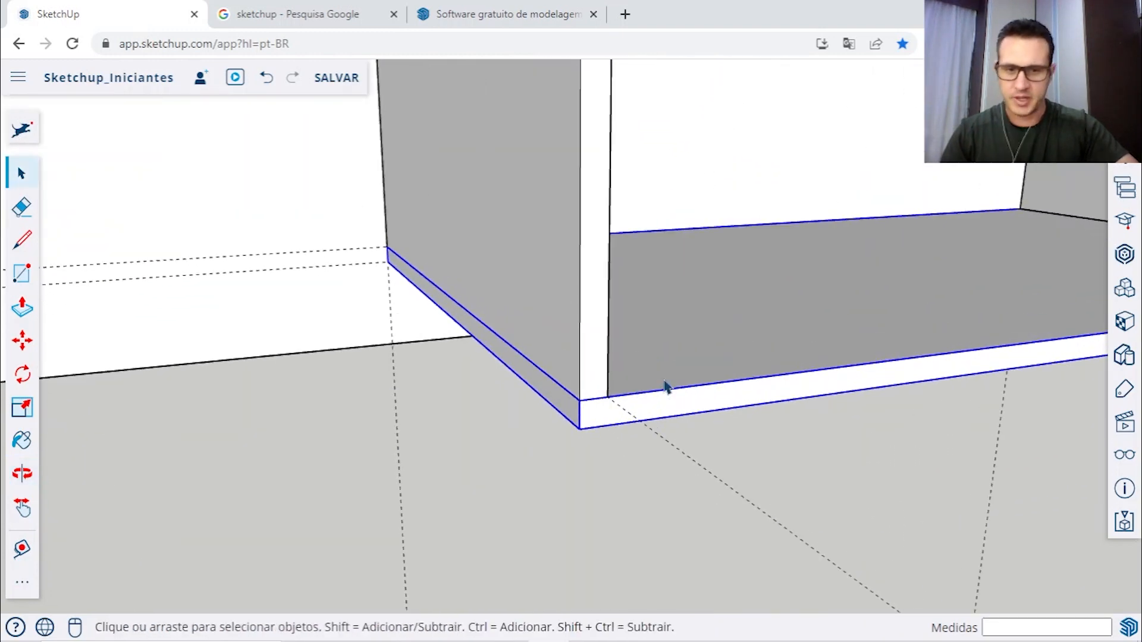
left_click(18, 342)
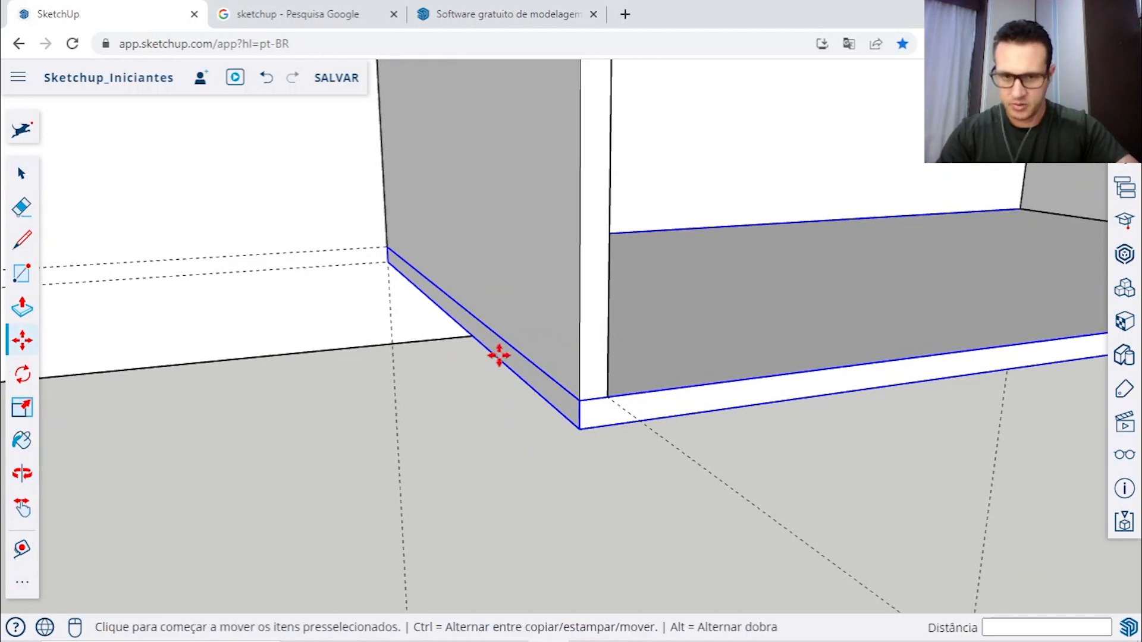
left_click(581, 427)
key("ctrl")
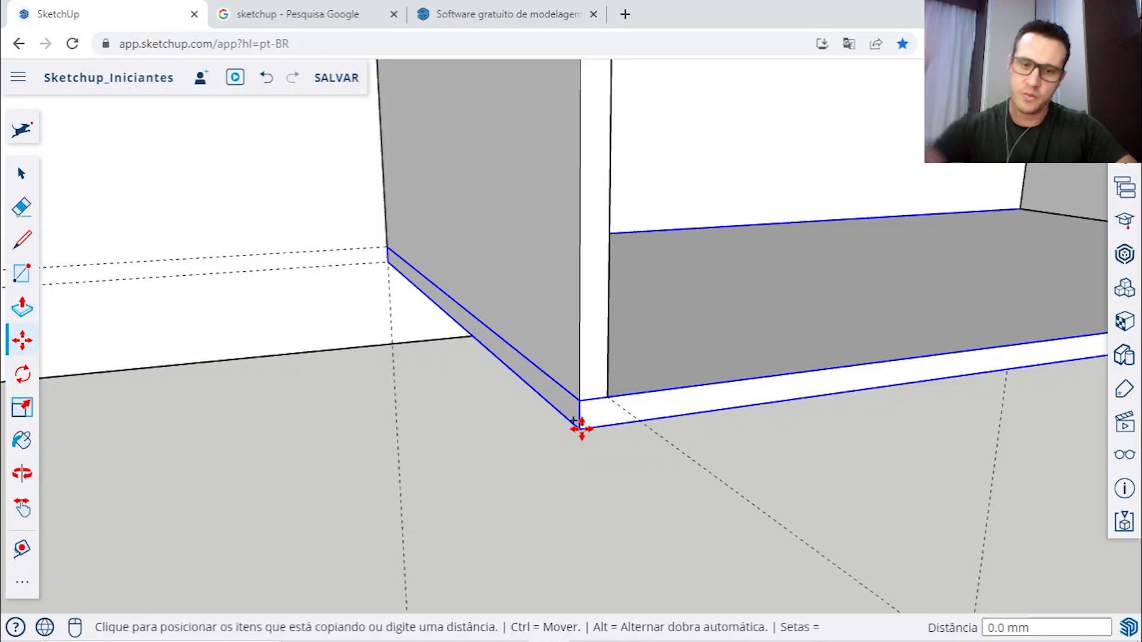
scroll(591, 220, "down", 5)
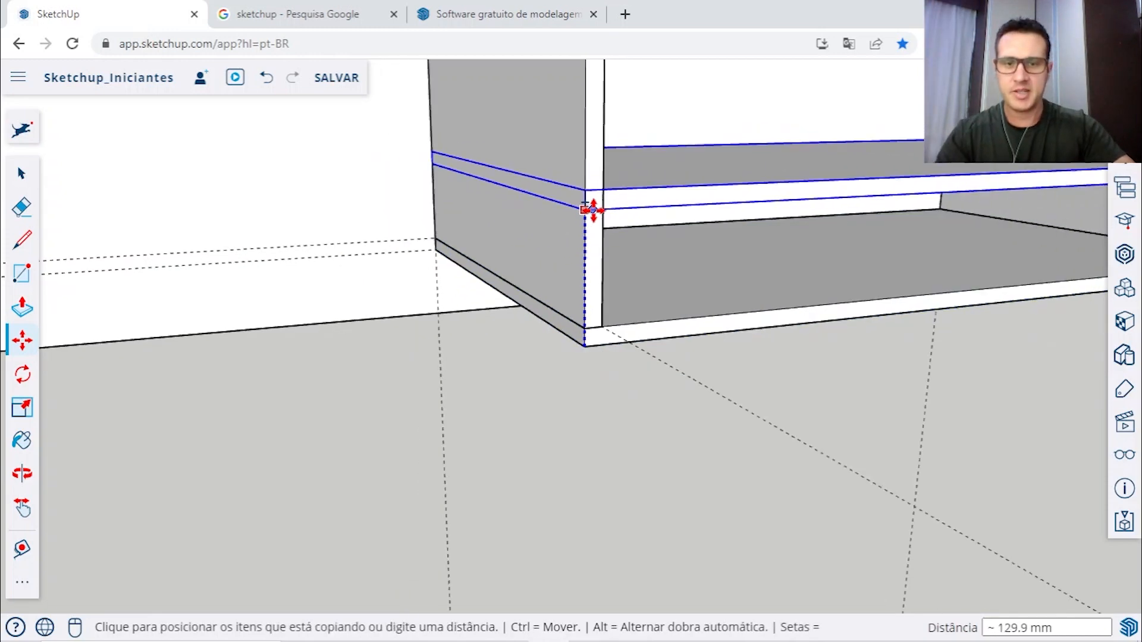
middle_click_drag(596, 136, 563, 466, "shift")
middle_click_drag(565, 224, 561, 257)
scroll(560, 252, "up", 5)
scroll(558, 241, "up", 5)
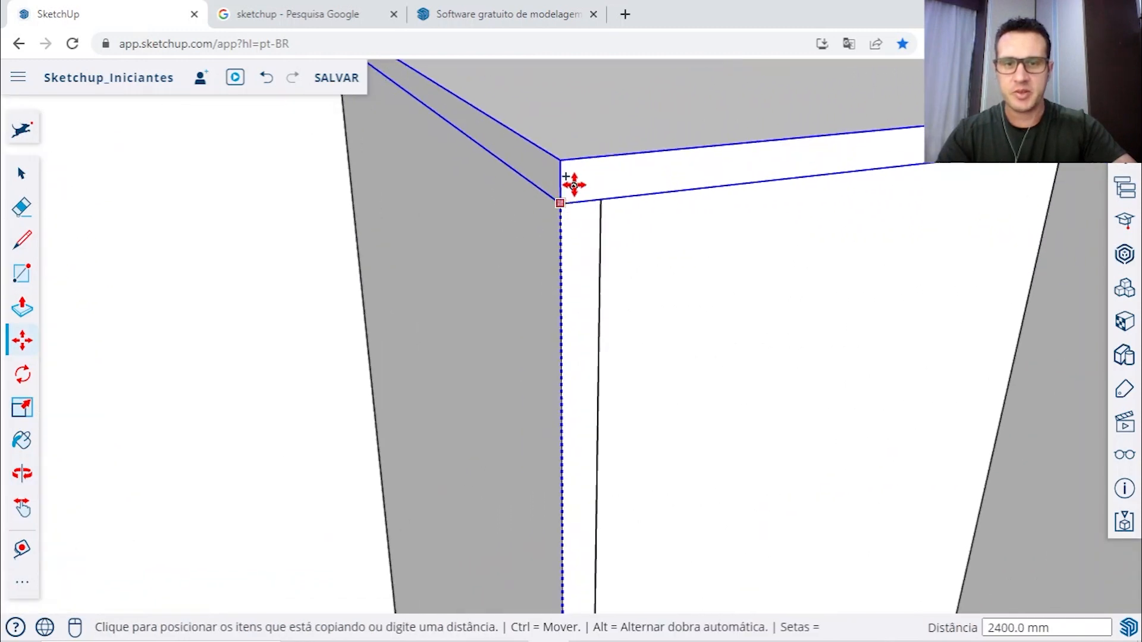
left_click(562, 220)
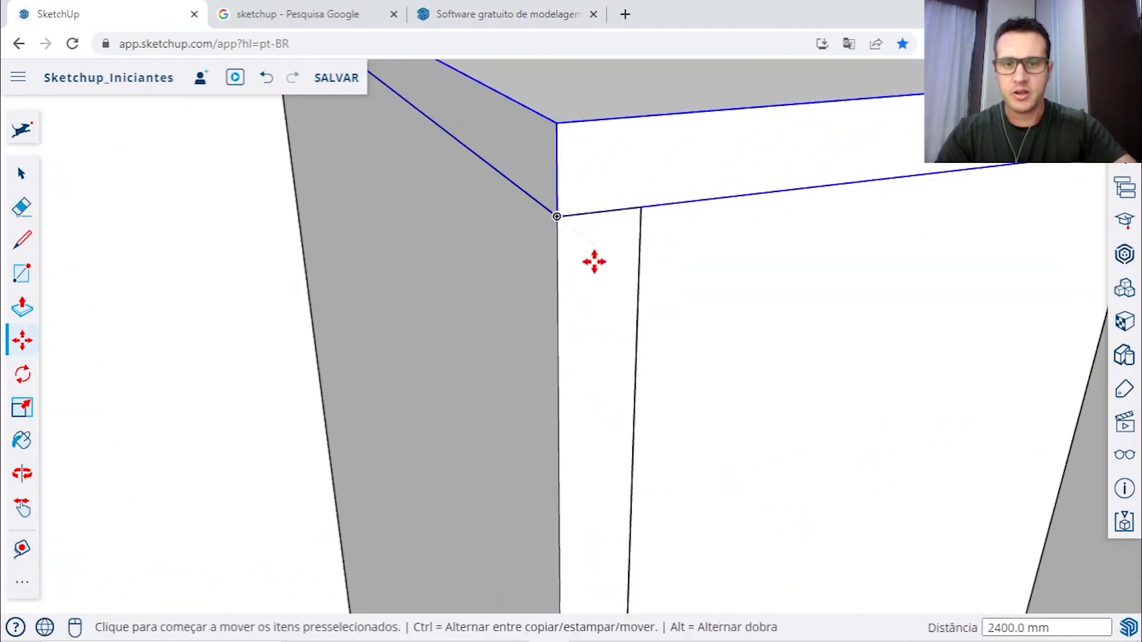
scroll(595, 259, "down", 8)
middle_click_drag(595, 260, 523, 343)
key("space")
scroll(866, 232, "down", 5)
middle_click_drag(866, 232, 650, 255)
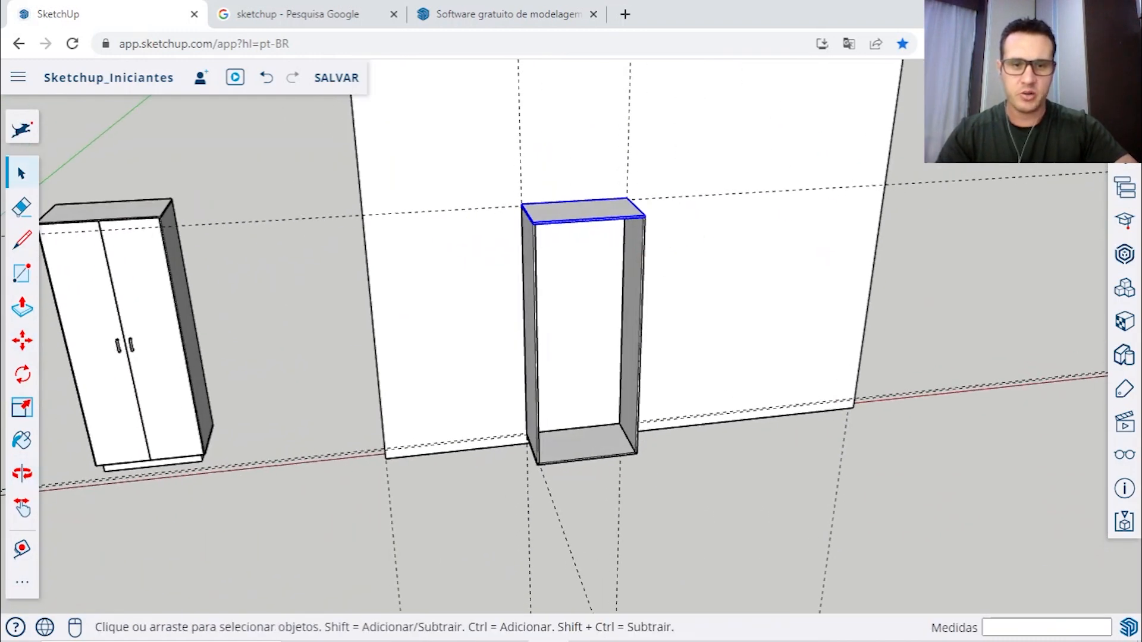
left_click(919, 148)
Step: Place a vertical guide on the wall 50 mm inward from the wardrobe's left edge guide, below the base board
scroll(794, 260, "down", 5)
middle_click_drag(794, 260, 633, 271)
middle_click_drag(670, 323, 671, 296)
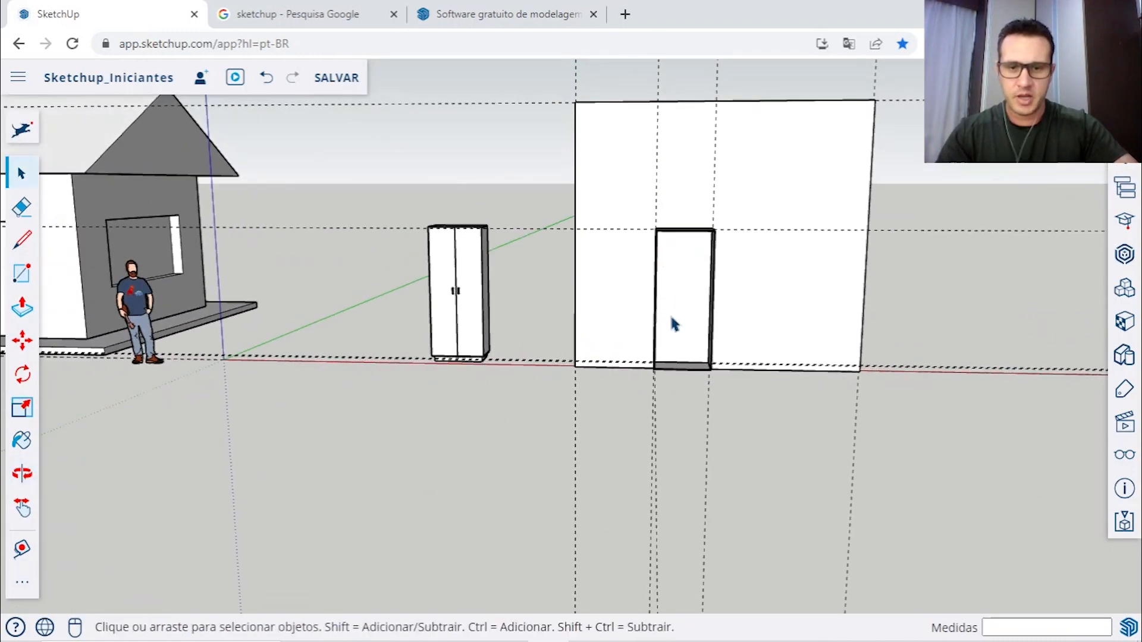
scroll(664, 378, "up", 8)
middle_click_drag(698, 372, 577, 262)
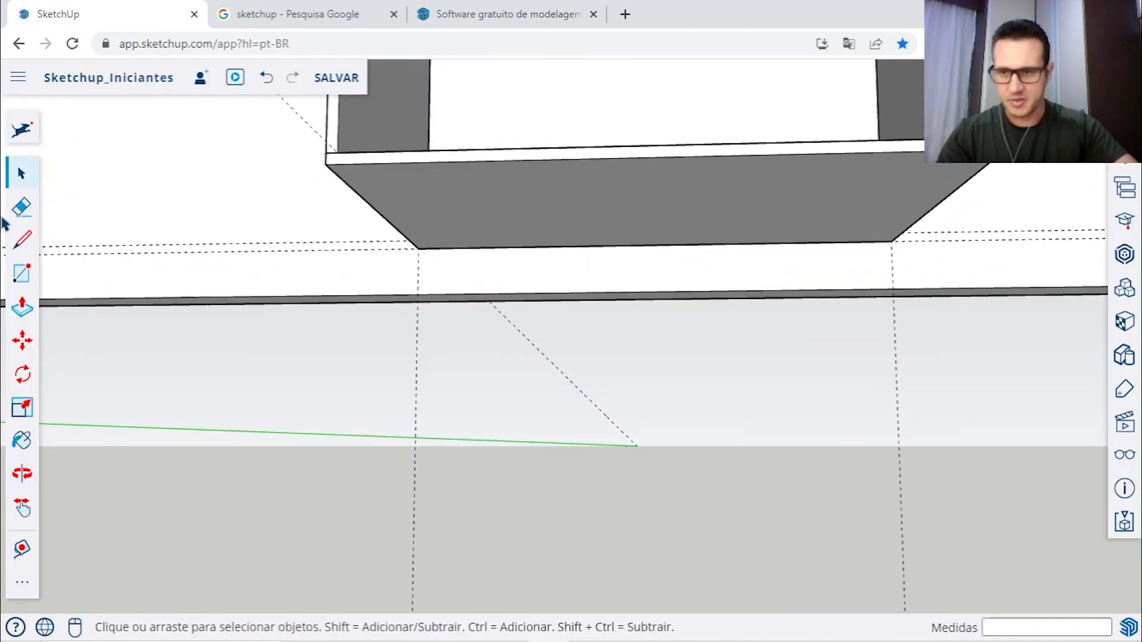
left_click(24, 553)
scroll(452, 252, "up", 4)
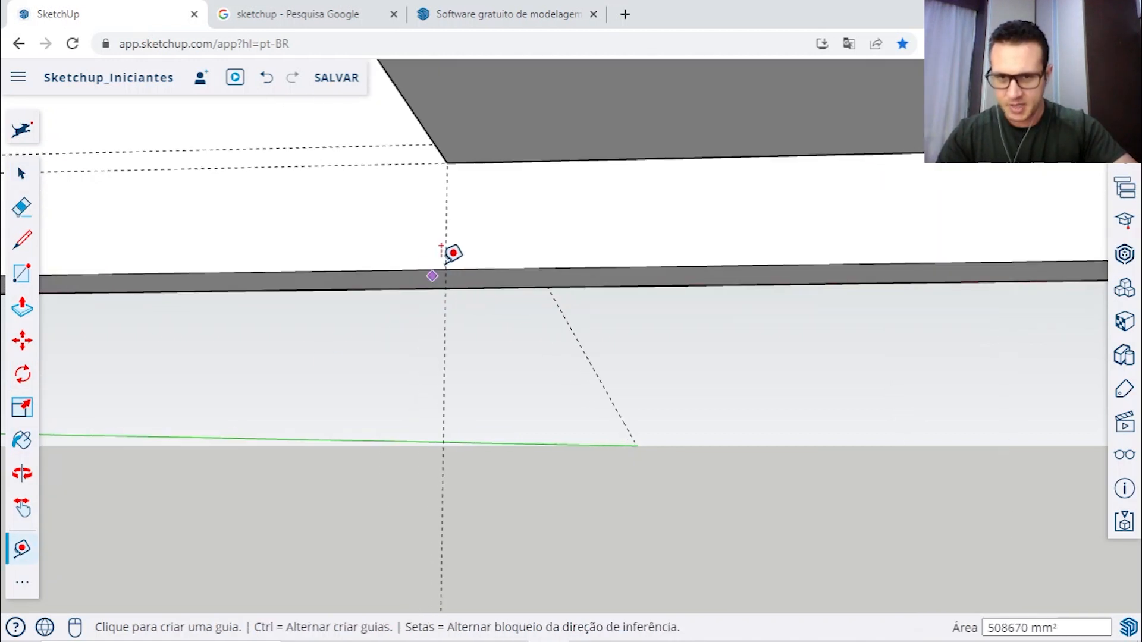
left_click(445, 220)
type("50")
key("Return")
Step: Add a matching vertical guide 50 mm inward from the wardrobe's right edge guide
scroll(508, 216, "down", 3)
middle_click_drag(773, 215, 469, 271, "shift")
scroll(674, 265, "up", 2)
left_click(712, 250)
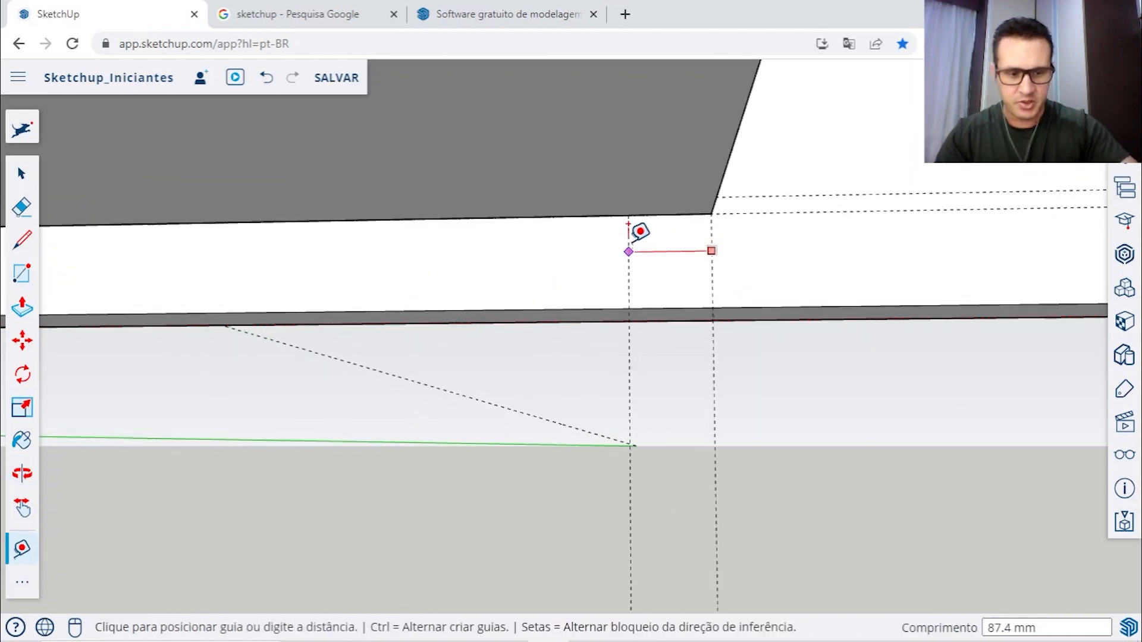
key("Return")
Step: Draw a 900 × 100 mm plinth rectangle on the wall between the two inner guides, from the base board's underside to the wall's lower edge
scroll(629, 242, "down", 4)
middle_click_drag(412, 245, 490, 241, "shift")
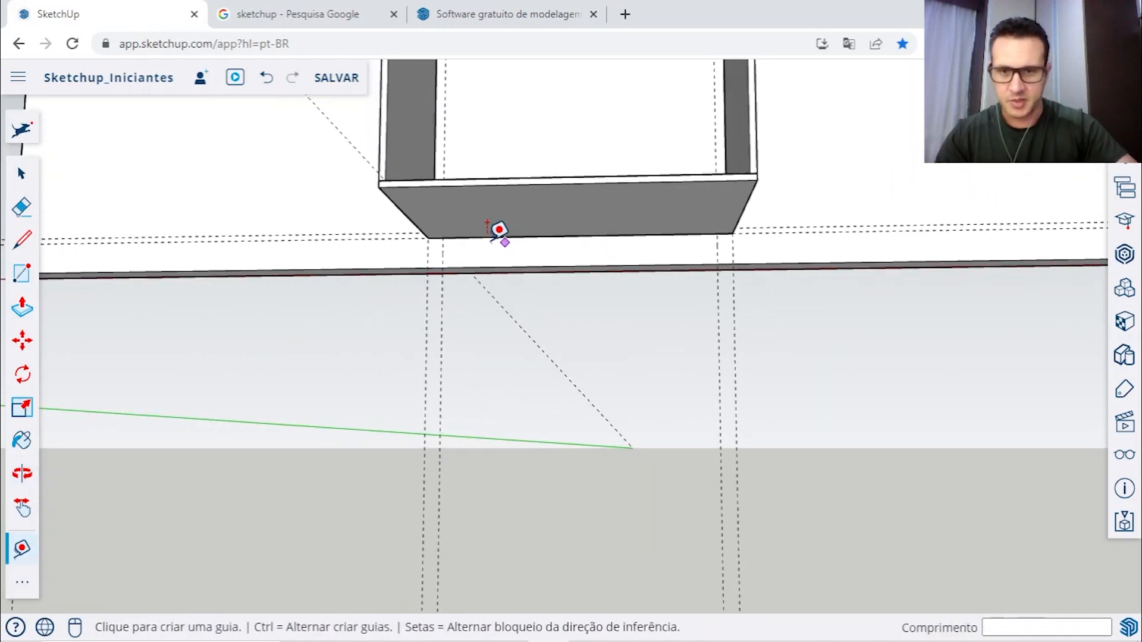
scroll(482, 242, "up", 2)
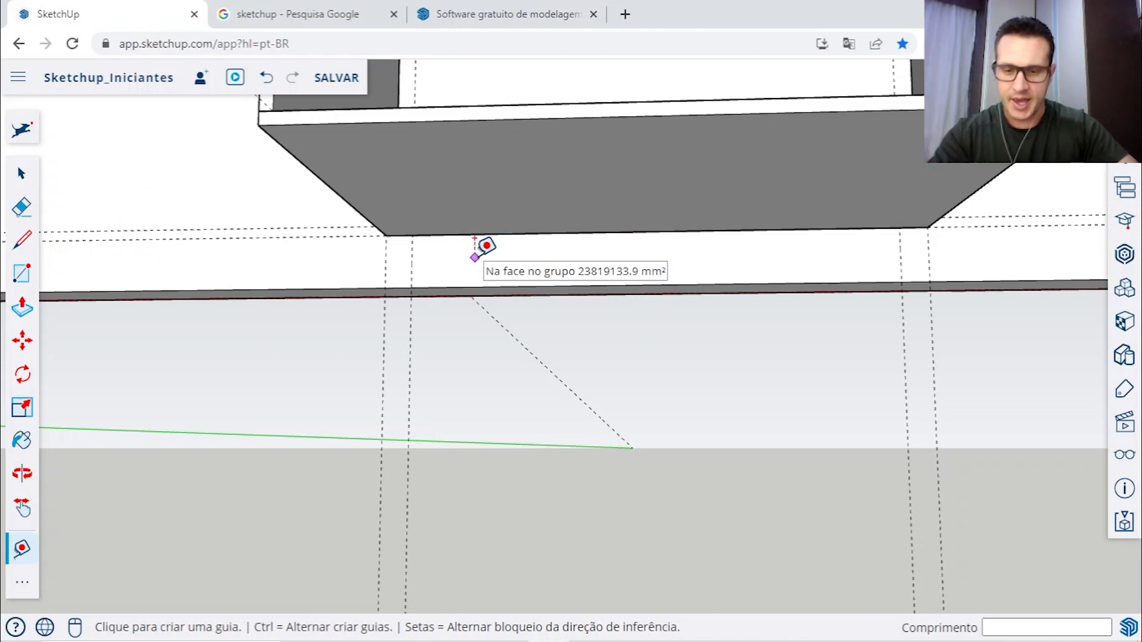
key("r")
left_click(412, 235)
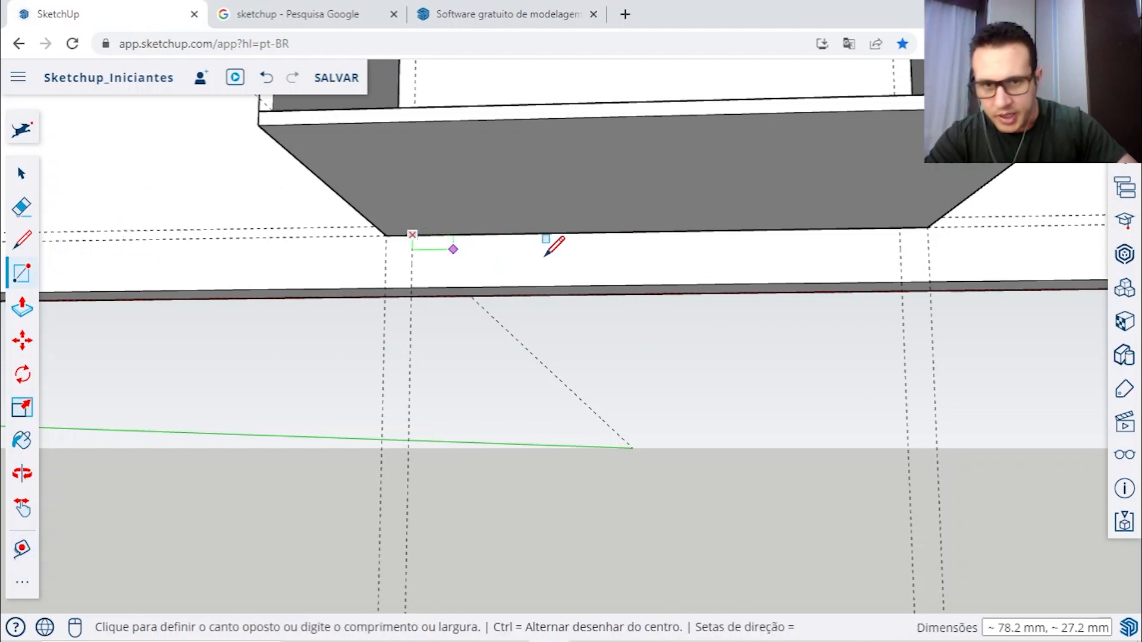
left_click(900, 283)
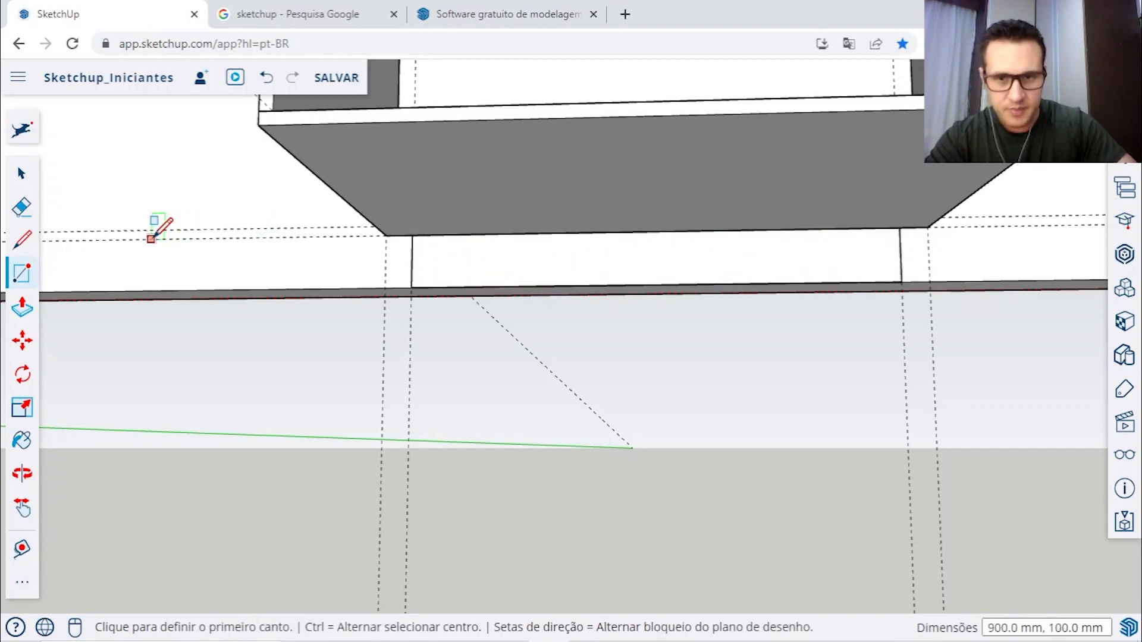
middle_click_drag(193, 267, 411, 258)
key("space")
Step: Hide the wall panel to check the plinth rectangle on its own, and unhide all objects
scroll(297, 196, "down", 3)
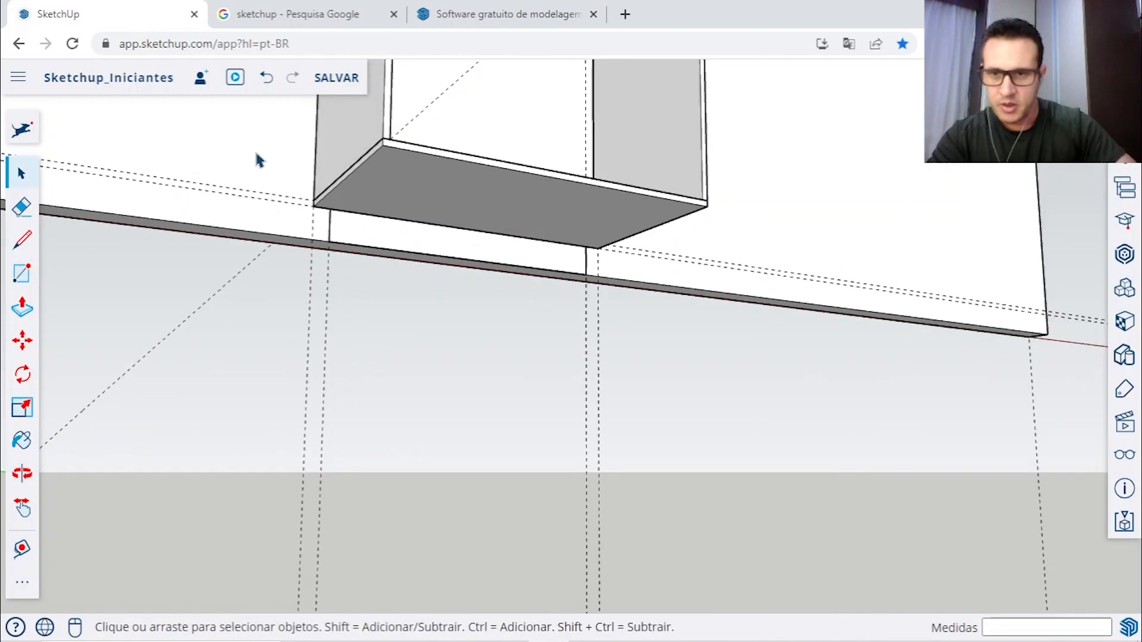
right_click(255, 150)
left_click(308, 260)
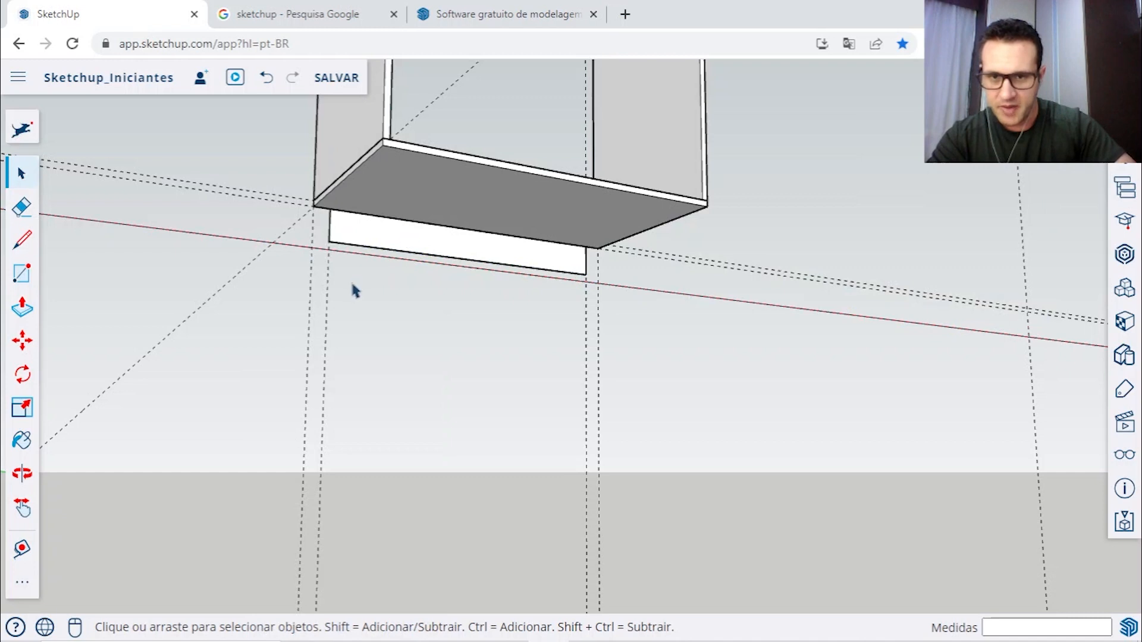
left_click(1134, 465)
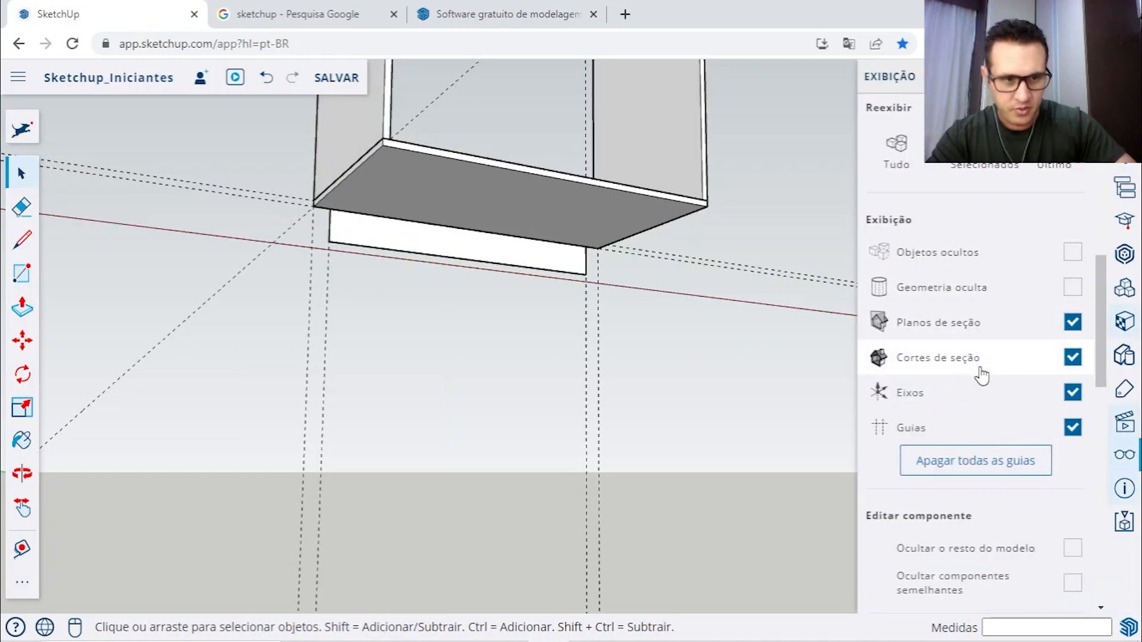
left_click(891, 157)
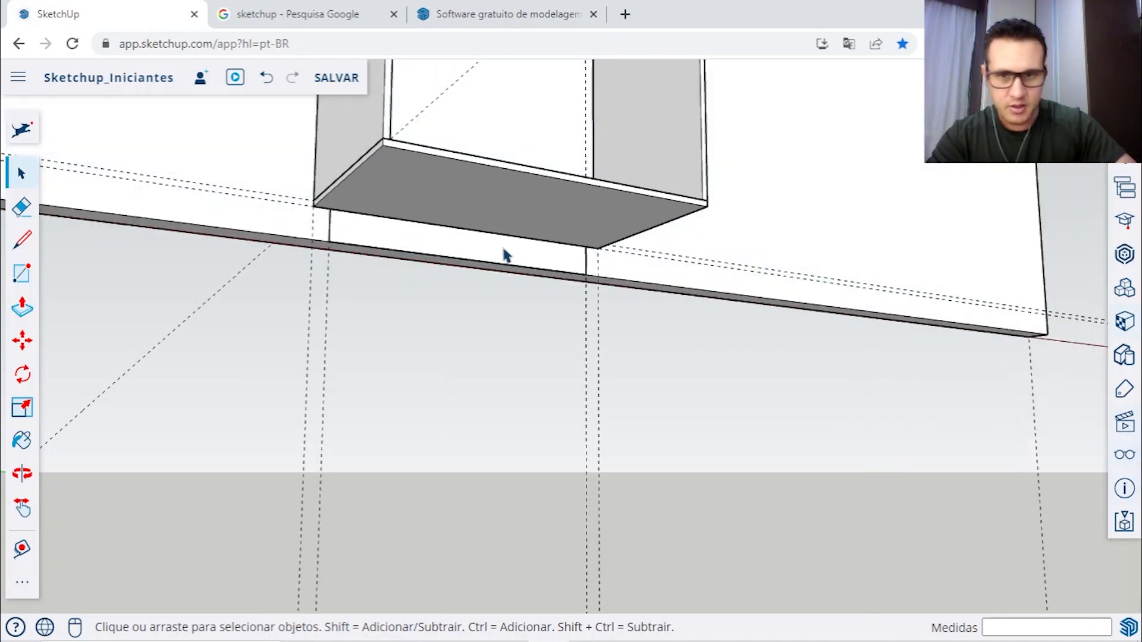
Step: Pull the plinth rectangle out from the wall by about 535 mm, stopping short of the base board's front edge
scroll(413, 248, "up", 3)
key("p")
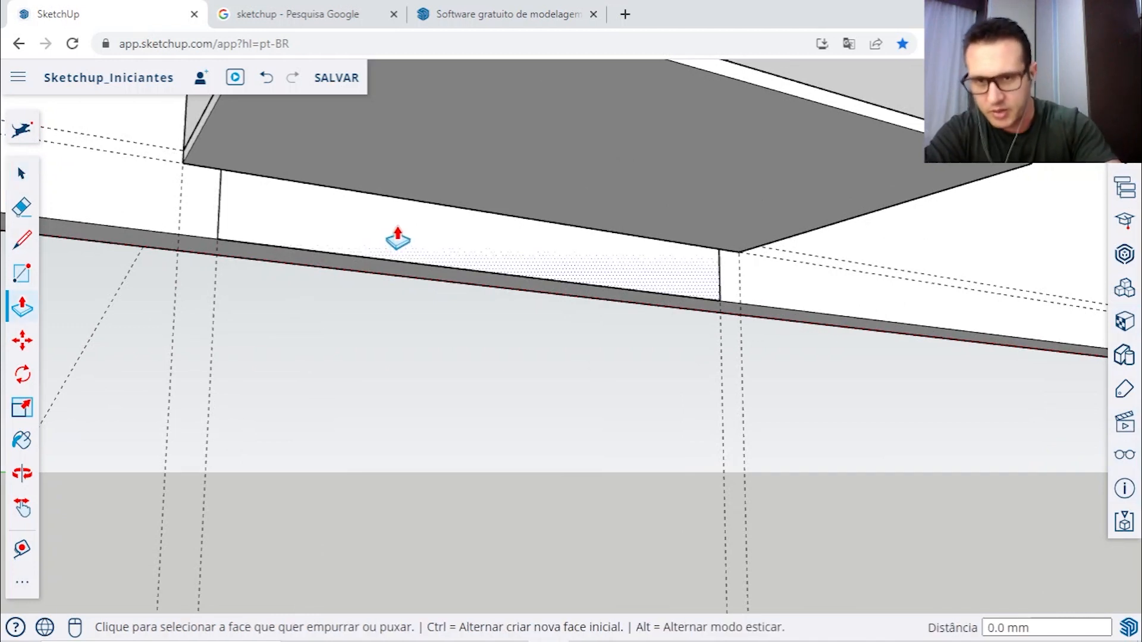
left_click(501, 253)
scroll(502, 248, "down", 3)
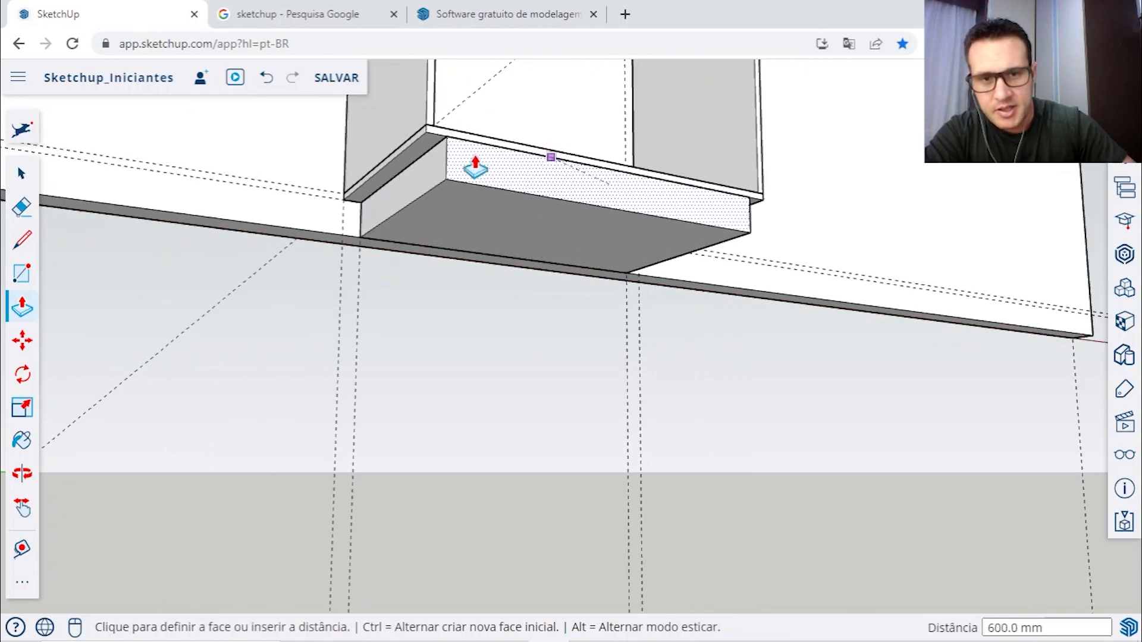
middle_click_drag(501, 229, 847, 196)
scroll(729, 182, "up", 3)
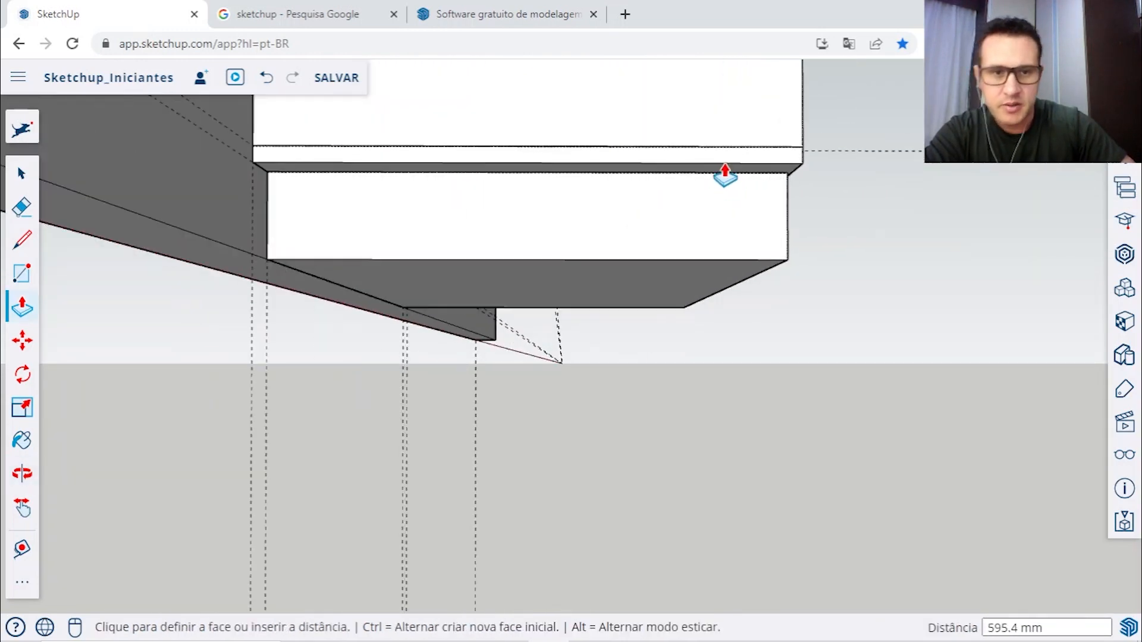
left_click(684, 194)
middle_click_drag(684, 194, 502, 234)
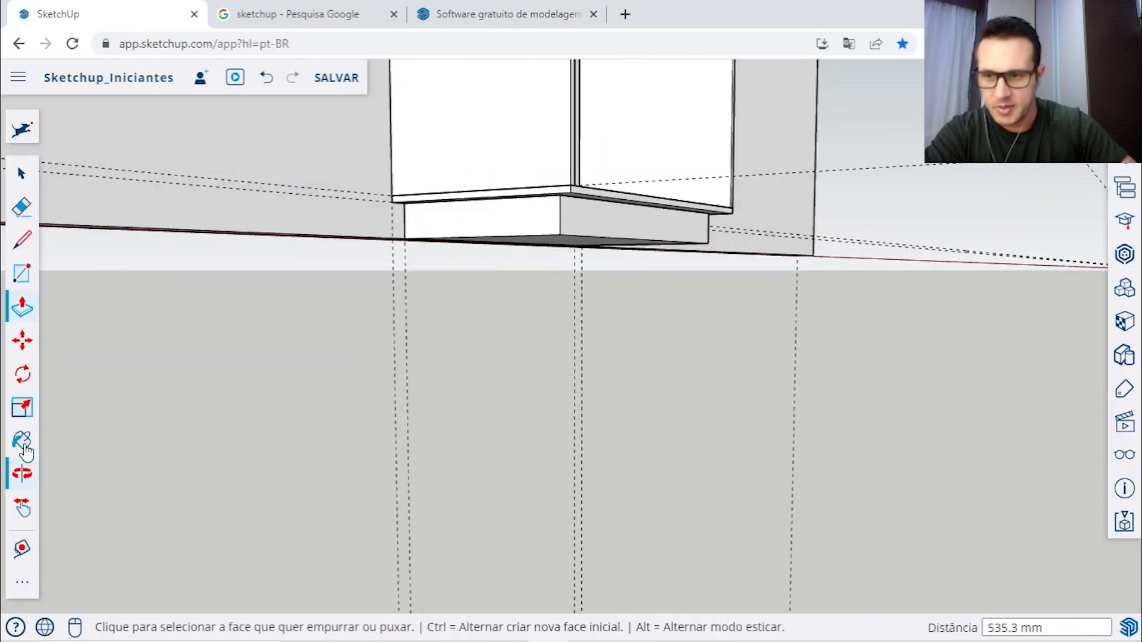
Step: Select the whole extruded plinth and make it a group
left_click(23, 175)
scroll(541, 206, "up", 2)
left_click(540, 205)
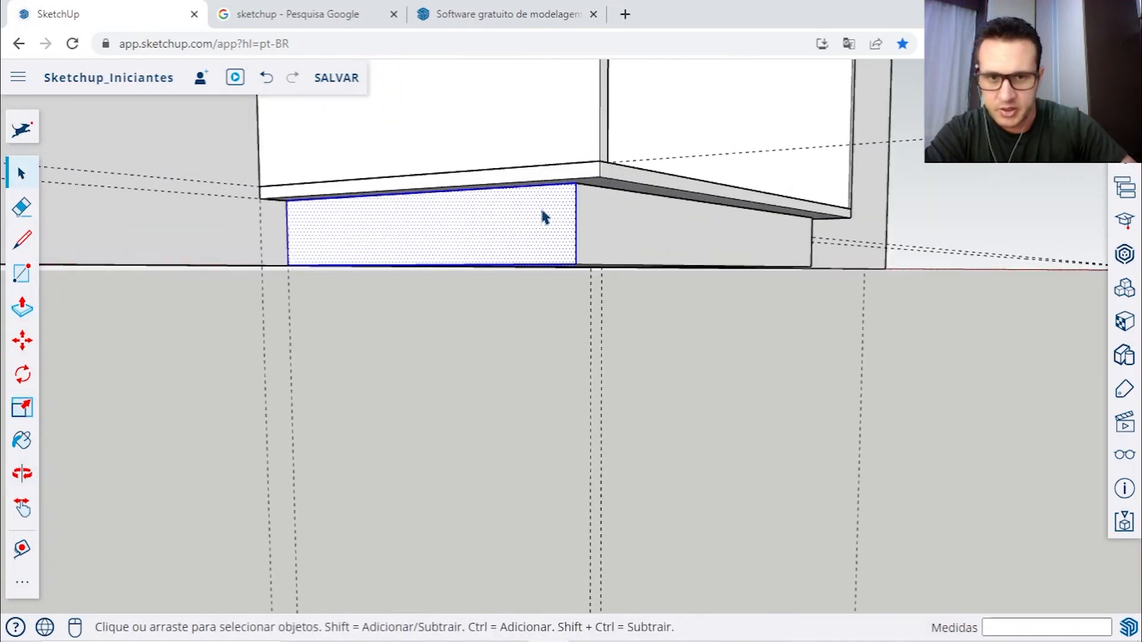
right_click(540, 206)
left_click(600, 446)
Step: Check that the wall, plinth, base, side and top boards are separate groups by selecting them one at a time
scroll(696, 297, "down", 3)
middle_click_drag(695, 298, 560, 249)
middle_click_drag(620, 284, 619, 324)
scroll(666, 214, "down", 2)
middle_click_drag(666, 211, 695, 273)
scroll(751, 254, "down", 2)
left_click(751, 253)
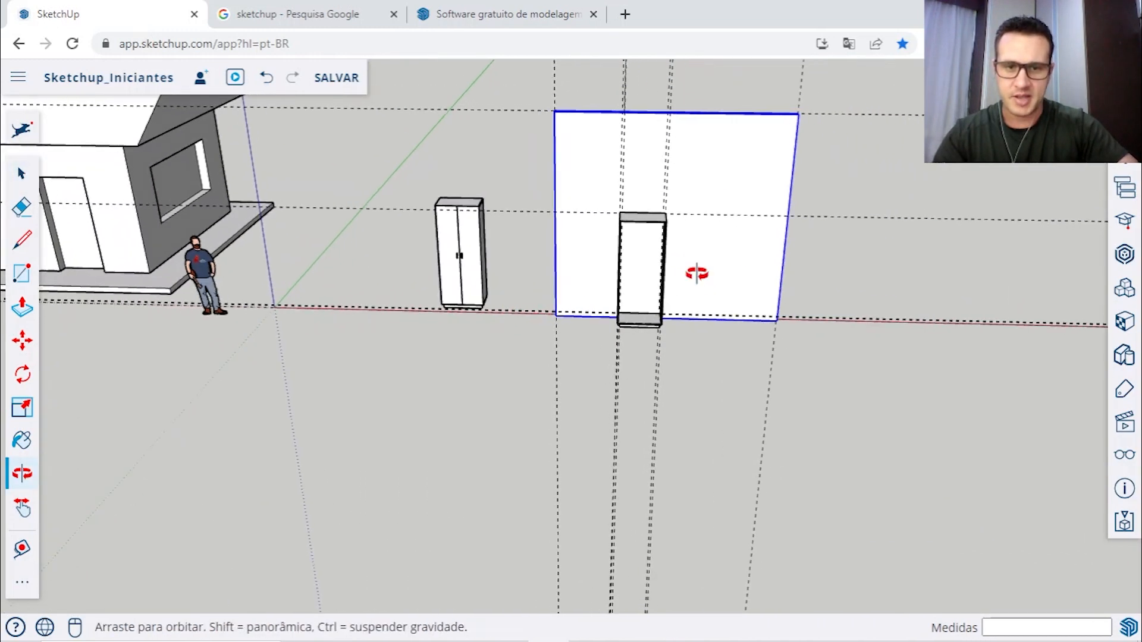
scroll(670, 327, "up", 3)
middle_click_drag(670, 327, 479, 329)
scroll(639, 375, "up", 4)
left_click(639, 376)
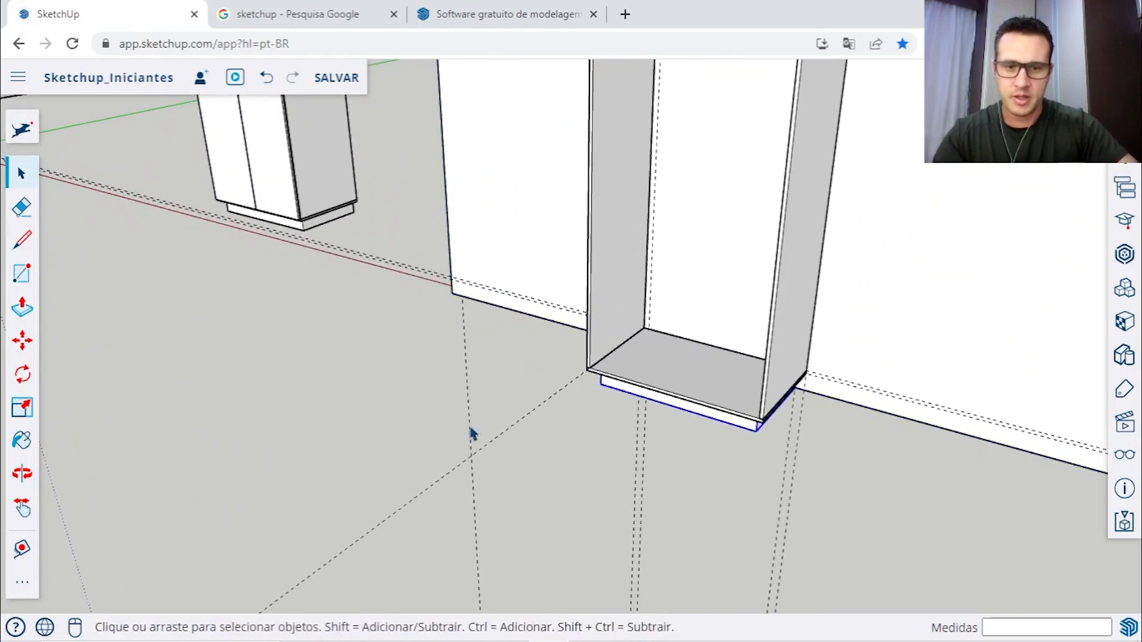
scroll(609, 370, "up", 3)
left_click(651, 416)
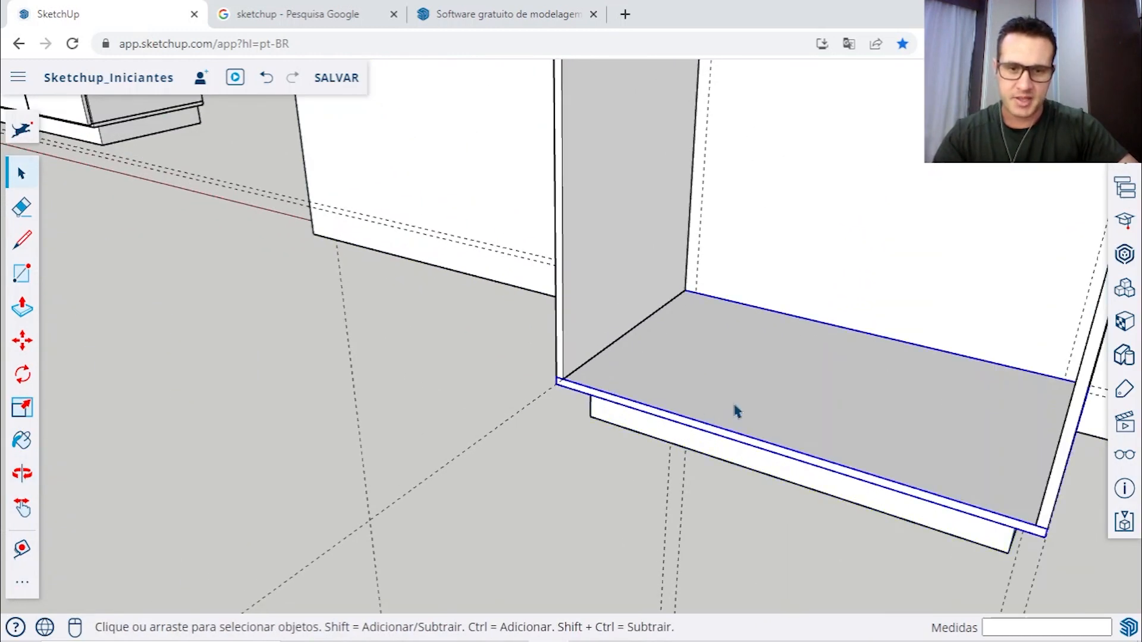
scroll(581, 387, "down", 2)
left_click(578, 185)
scroll(581, 183, "down", 2)
middle_click_drag(583, 186, 568, 370)
left_click(732, 145)
scroll(732, 148, "down", 4)
middle_click_drag(734, 155, 828, 275)
scroll(690, 250, "up", 2)
left_click(655, 252)
middle_click_drag(684, 236, 670, 280)
left_click(651, 292)
scroll(650, 294, "down", 4)
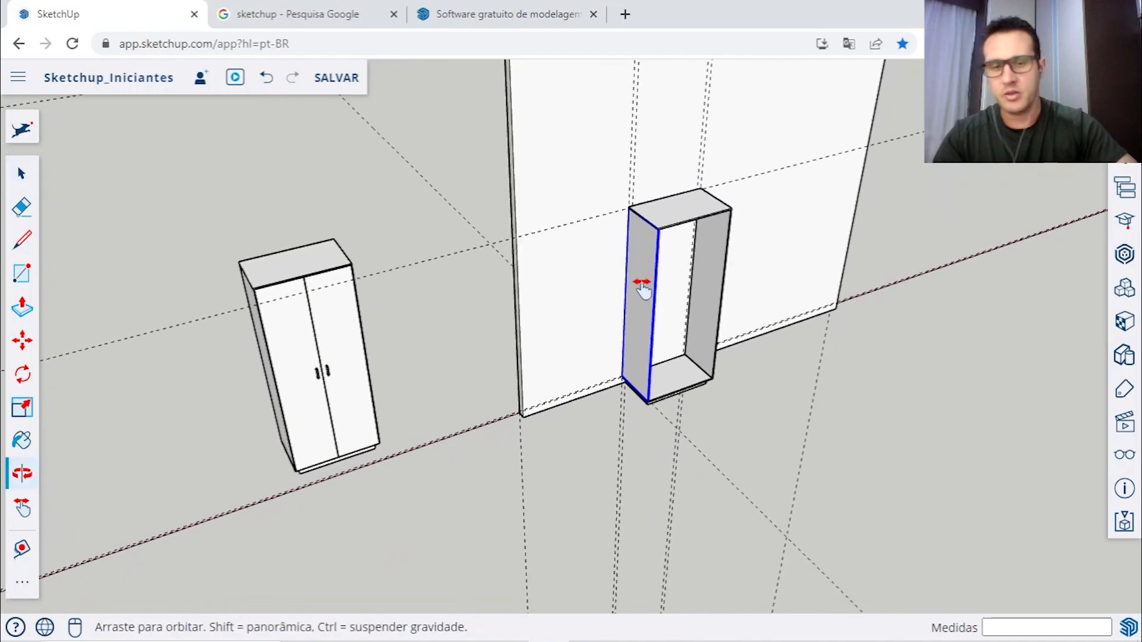
Step: Compare the rebuilt open carcass on the wall with the finished two-door wardrobe beside it from several angles
scroll(687, 351, "up", 4)
scroll(535, 324, "down", 3)
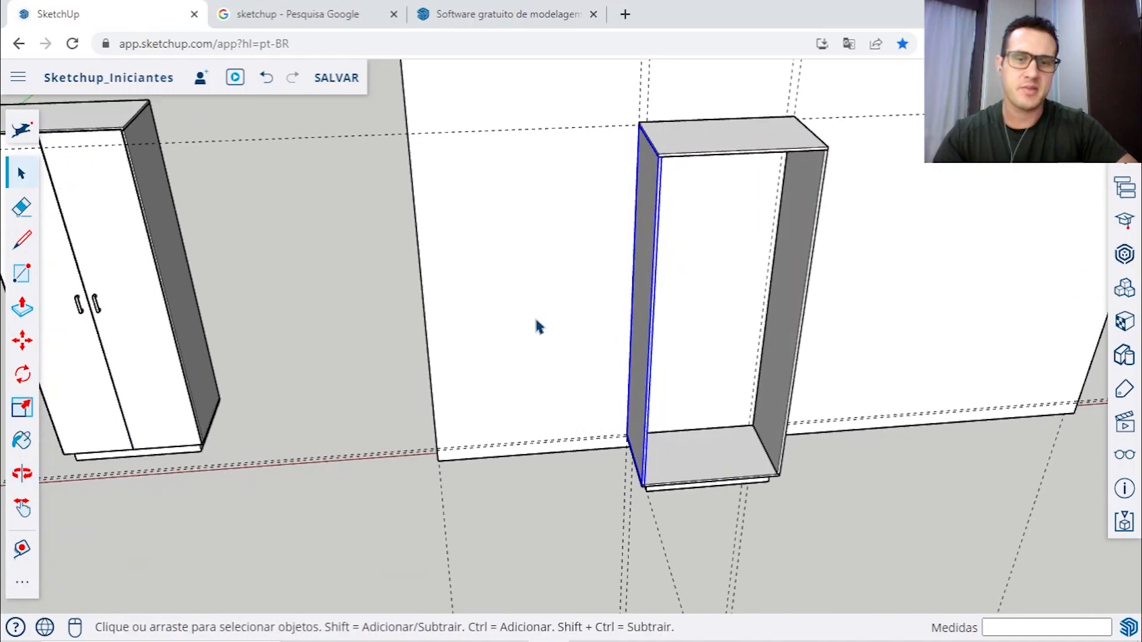
middle_click_drag(563, 339, 532, 280)
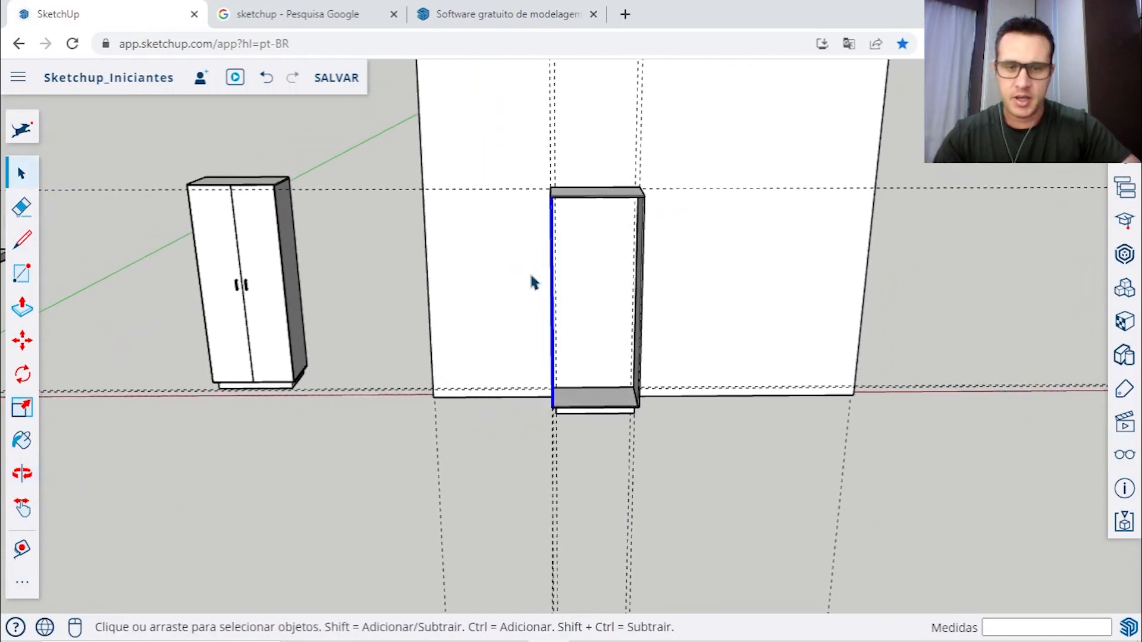
scroll(614, 296, "down", 3)
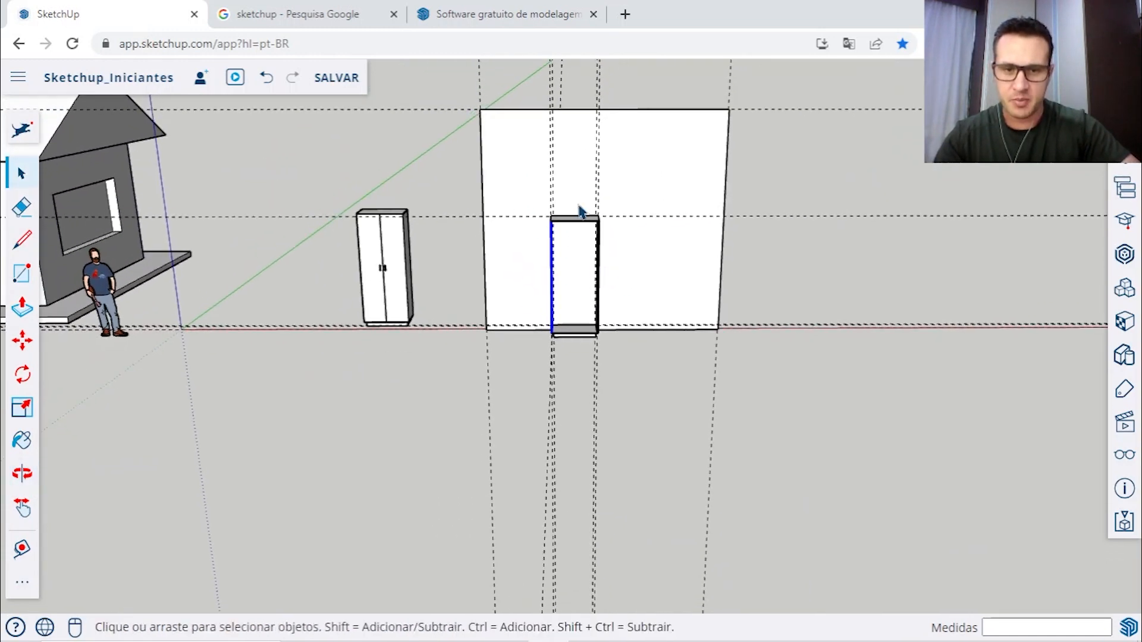
scroll(586, 311, "up", 4)
middle_click_drag(587, 311, 574, 350)
scroll(708, 282, "down", 4)
middle_click_drag(776, 265, 629, 201)
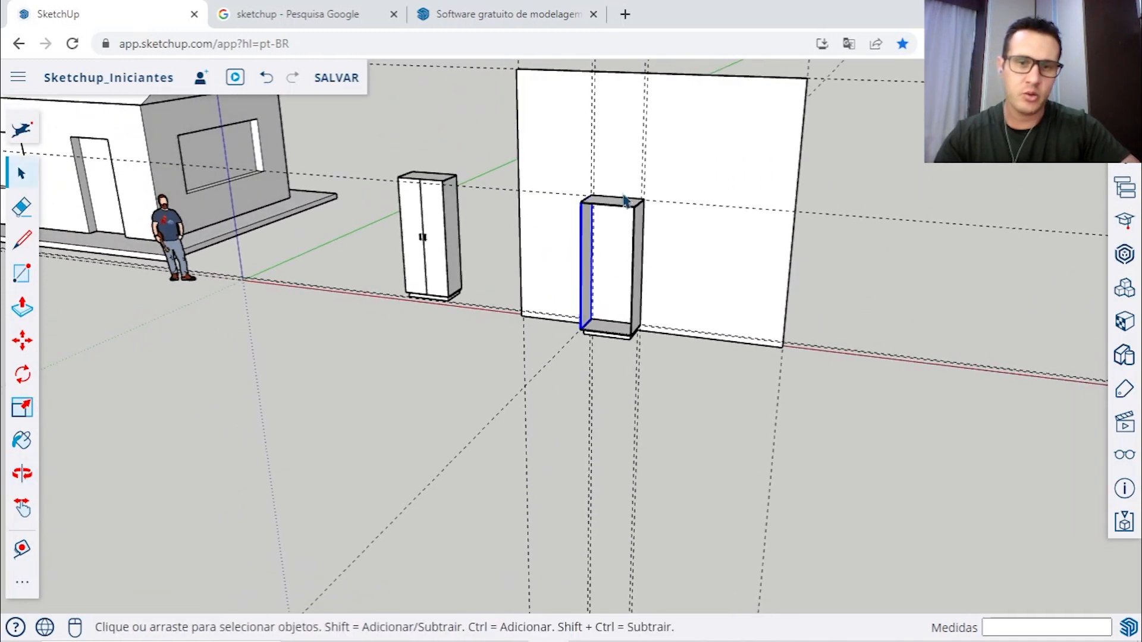
scroll(631, 197, "up", 3)
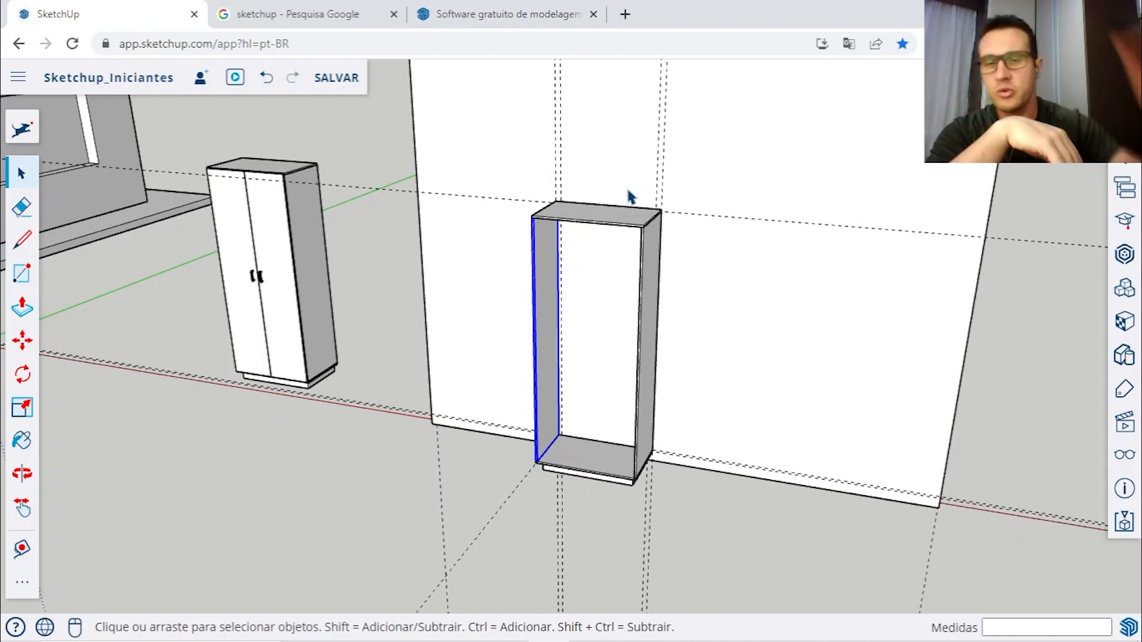
scroll(631, 195, "down", 5)
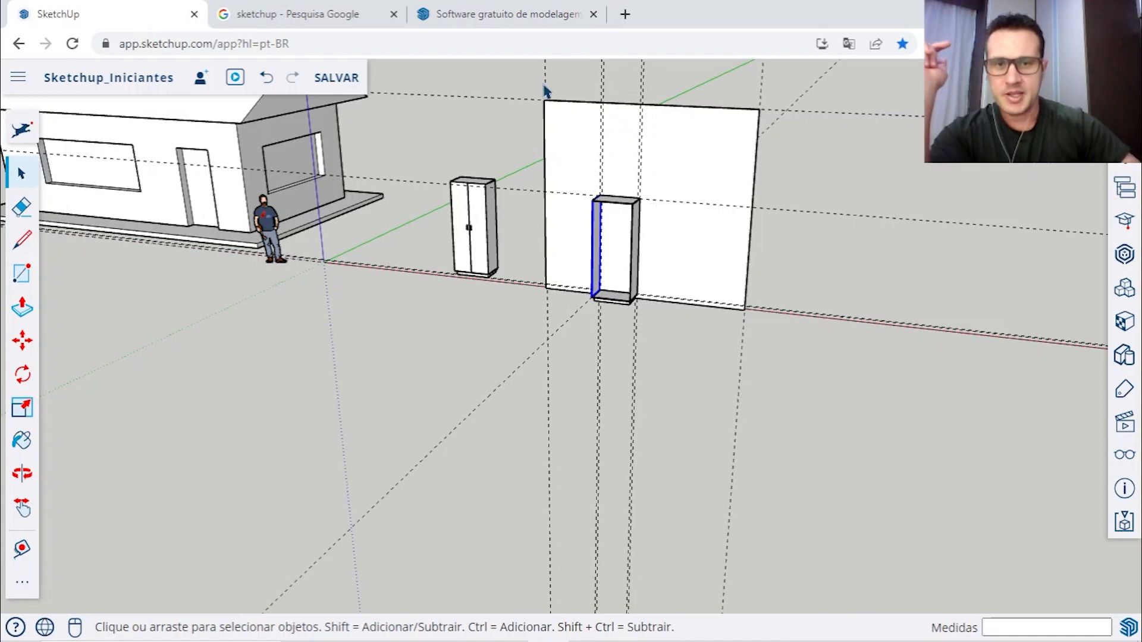
scroll(546, 90, "up", 3)
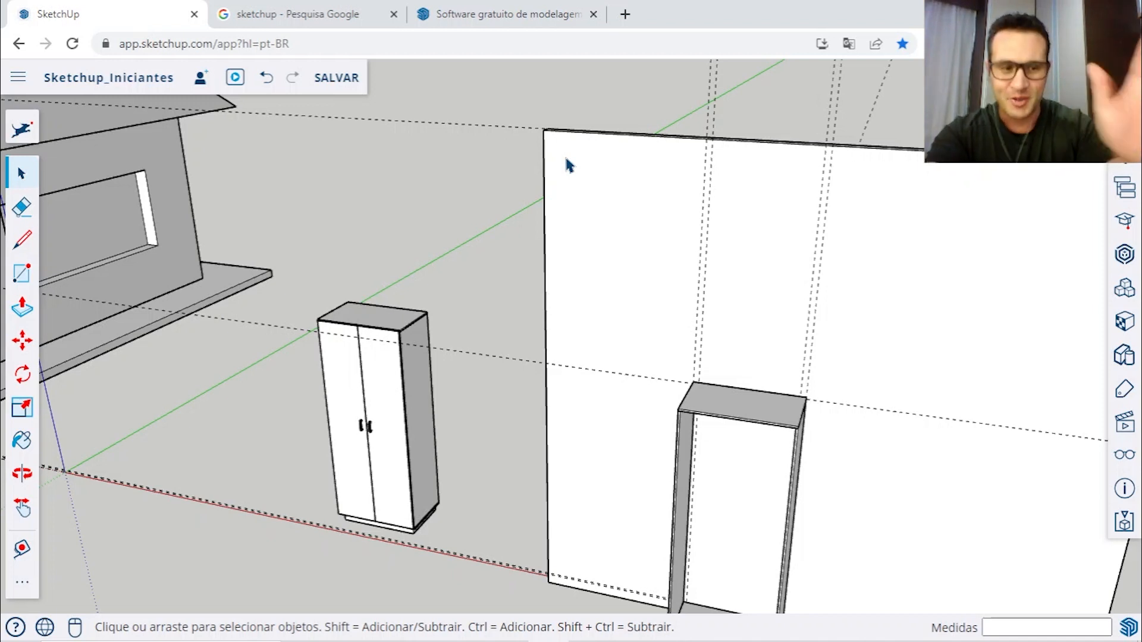
Step: Delete all guides from the model
left_click(1125, 458)
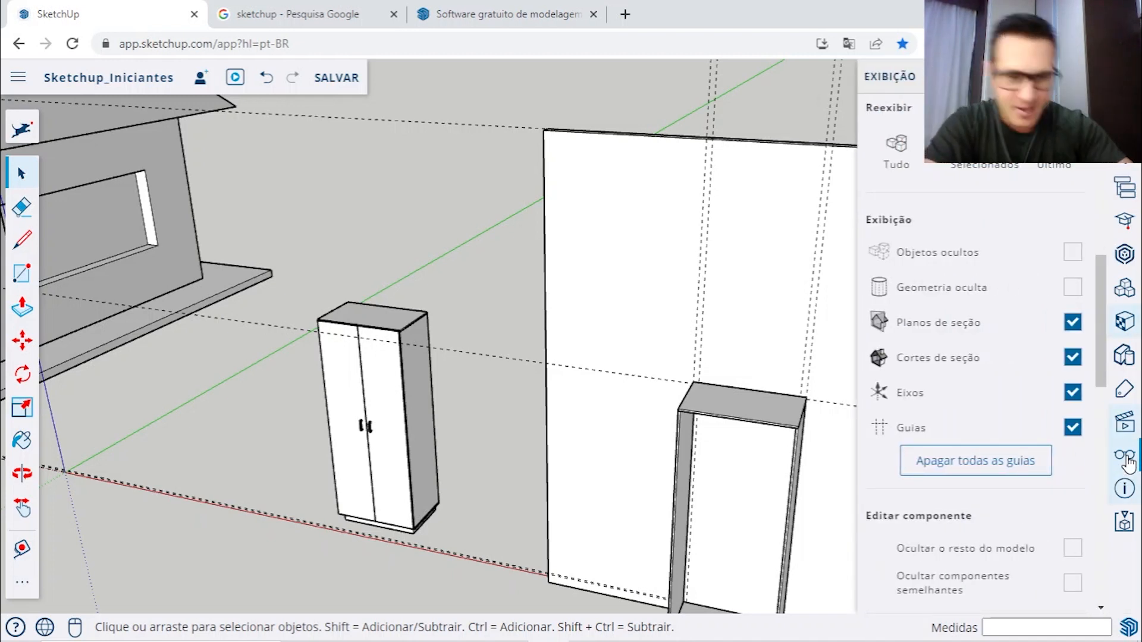
left_click(962, 466)
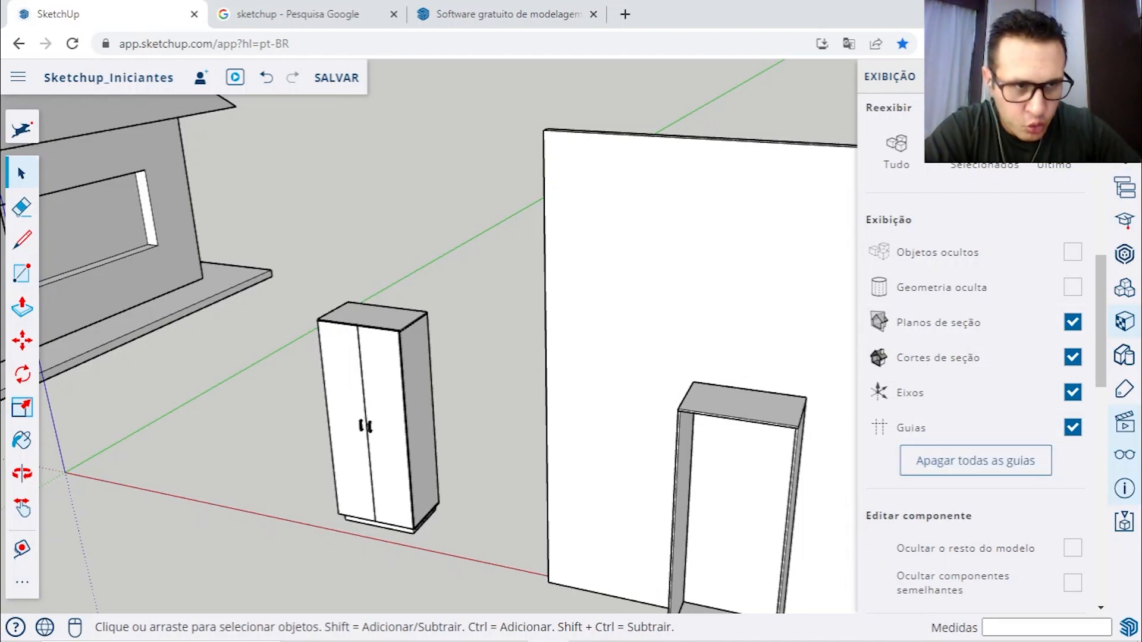
left_click(1091, 76)
Step: Examine how the finished wardrobe's right door meets the top and side boards at its upper outer corner
scroll(867, 236, "down", 5)
middle_click_drag(930, 339, 673, 339, "shift")
scroll(721, 306, "up", 5)
scroll(393, 353, "up", 1)
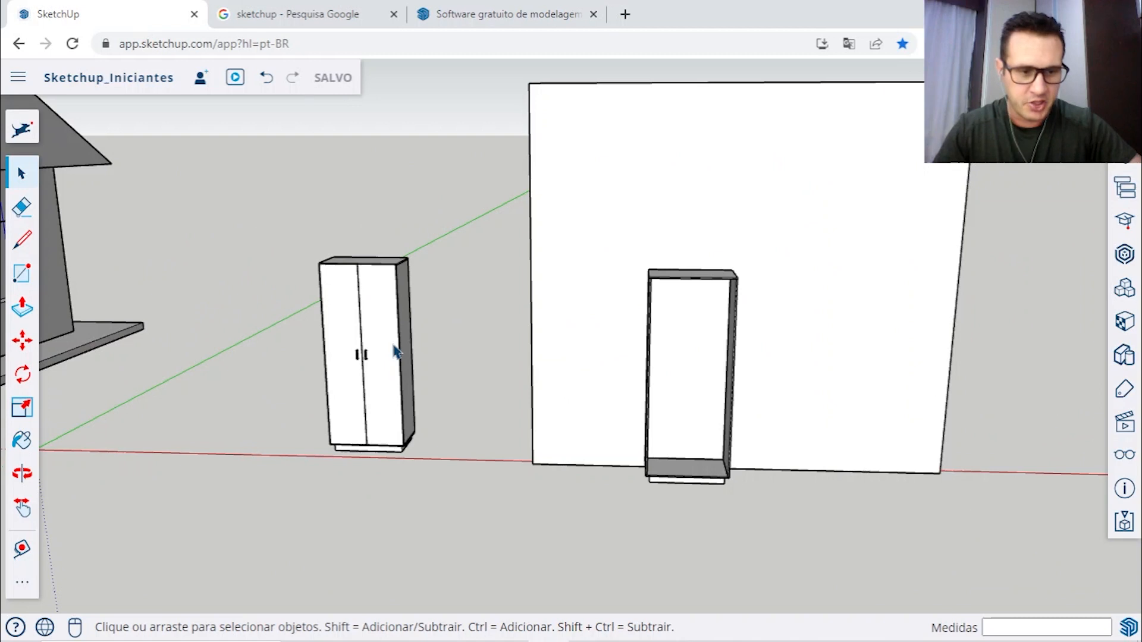
scroll(382, 277, "up", 5)
middle_click_drag(386, 273, 499, 297)
scroll(498, 297, "down", 3)
scroll(491, 285, "up", 5)
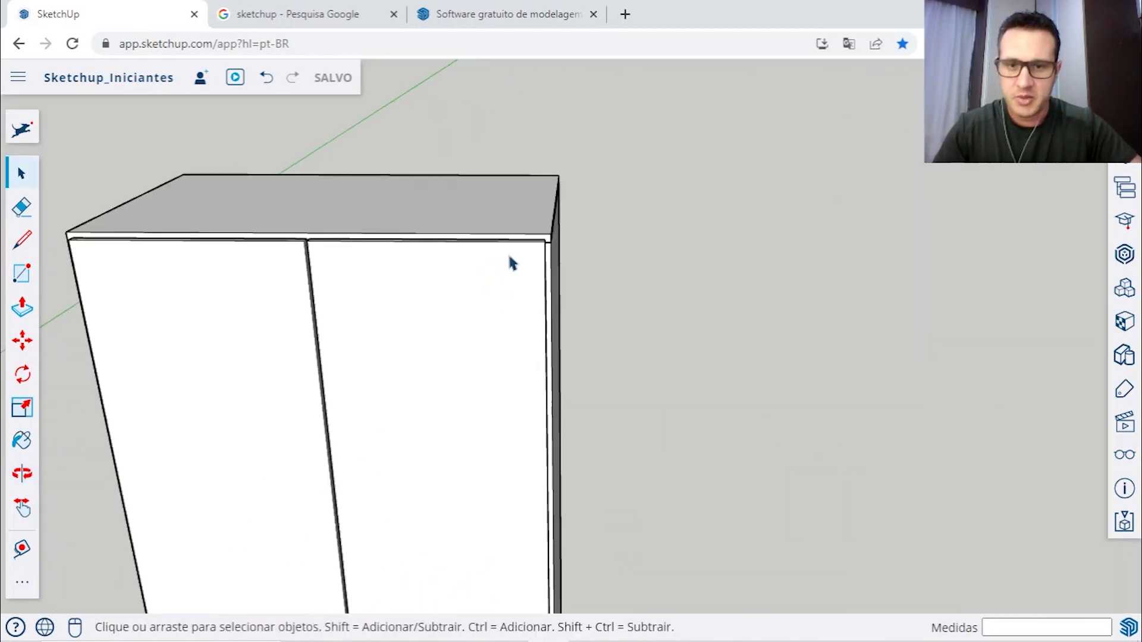
middle_click_drag(579, 261, 507, 295)
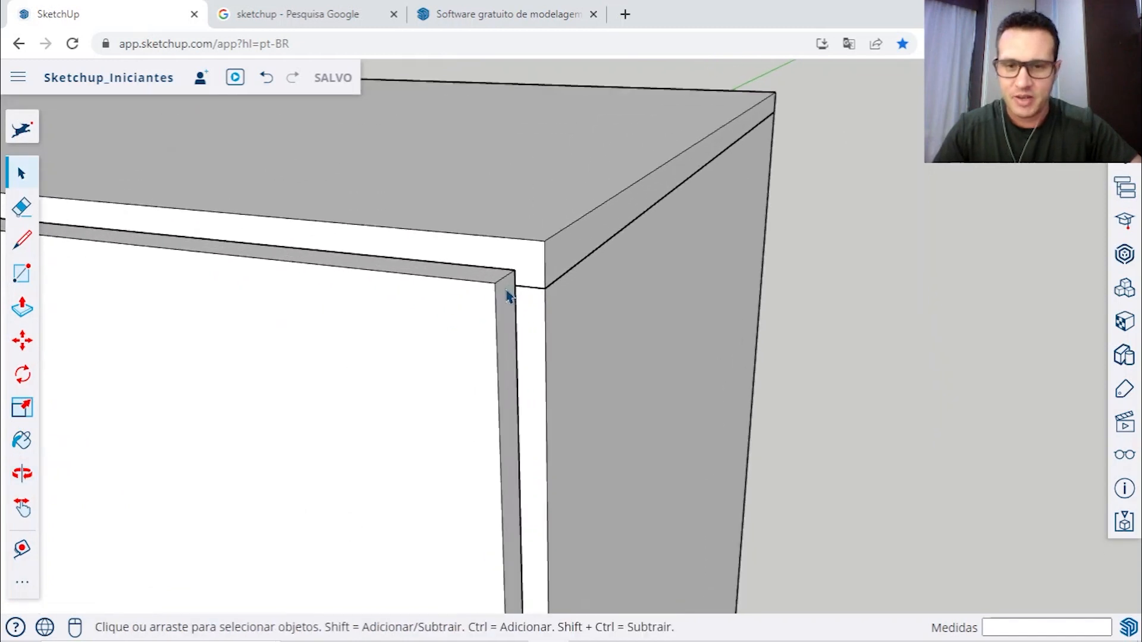
scroll(515, 296, "up", 2)
scroll(515, 296, "up", 2)
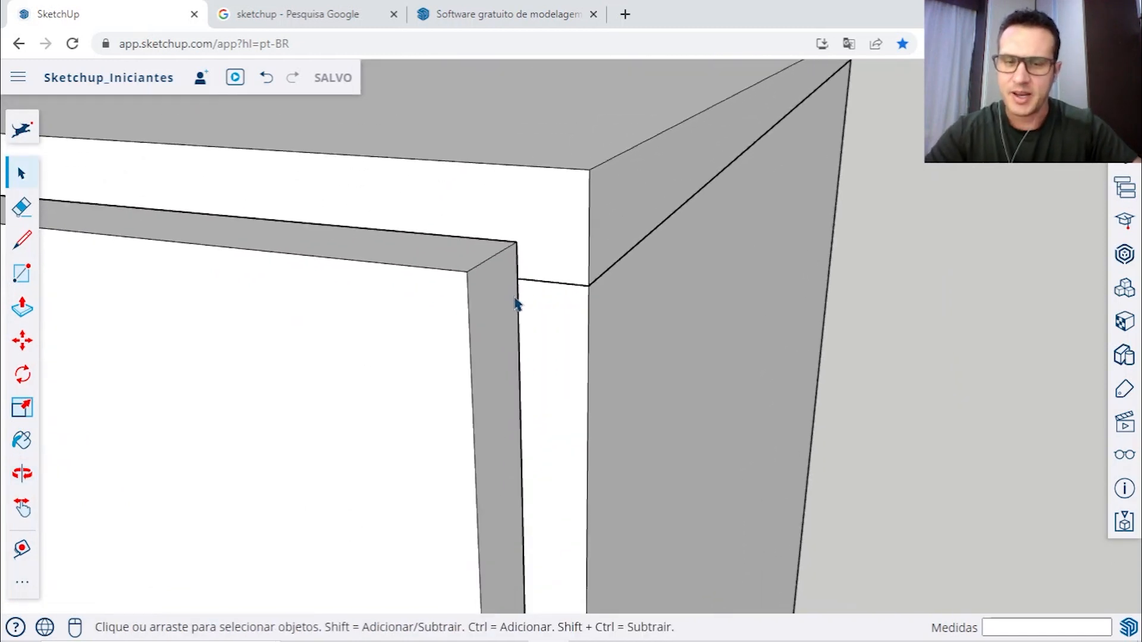
left_click(503, 312)
middle_click_drag(499, 311, 522, 269)
key("m")
left_click(521, 240)
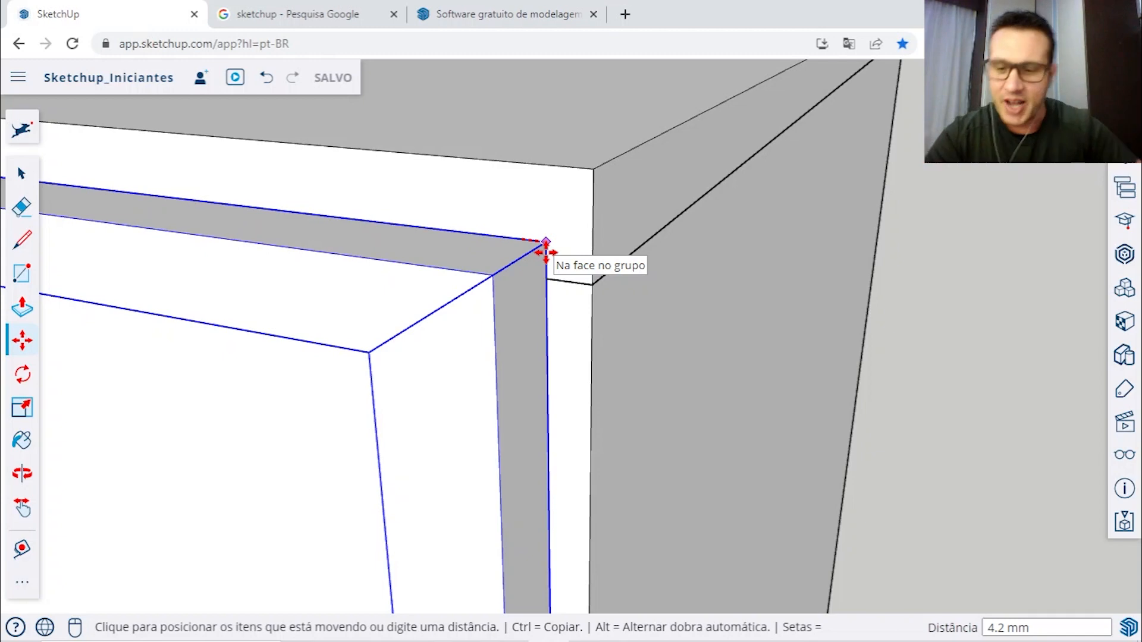
key("Escape")
key("space")
Step: Examine the gap between the finished wardrobe's two doors and how the left door fits within the carcass
scroll(546, 254, "down", 7)
middle_click_drag(339, 242, 688, 268)
left_click(631, 104)
scroll(519, 260, "up", 7)
mouse_move(550, 231)
middle_mouse_down("shift")
mouse_move(661, 231)
mouse_move(650, 275)
middle_mouse_up("shift")
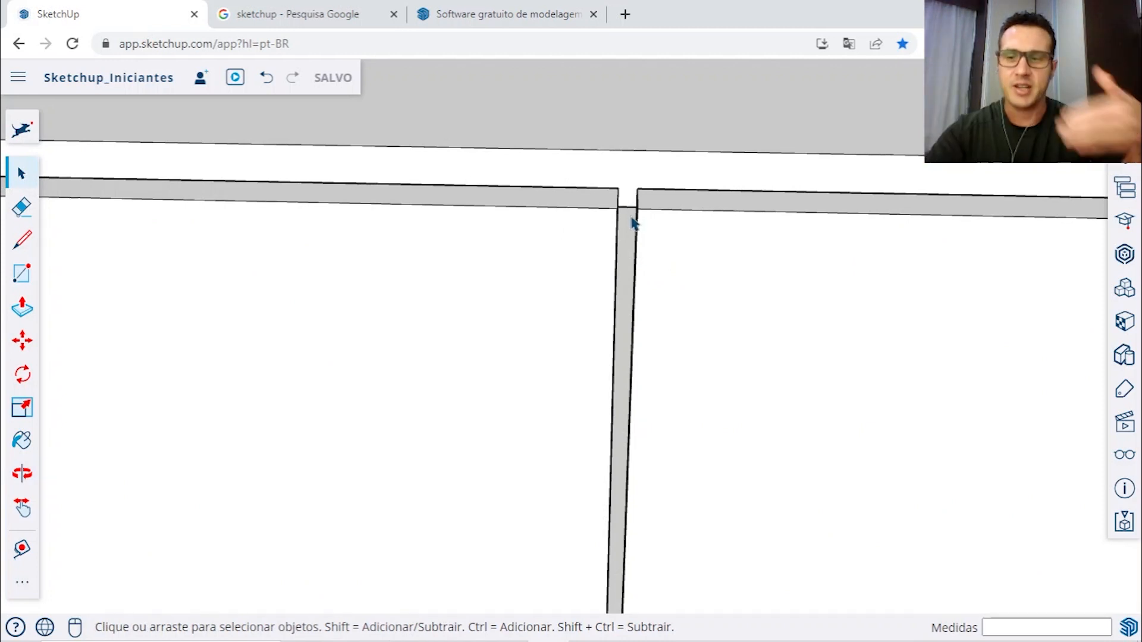
scroll(633, 224, "down", 7)
middle_click_drag(640, 221, 586, 275)
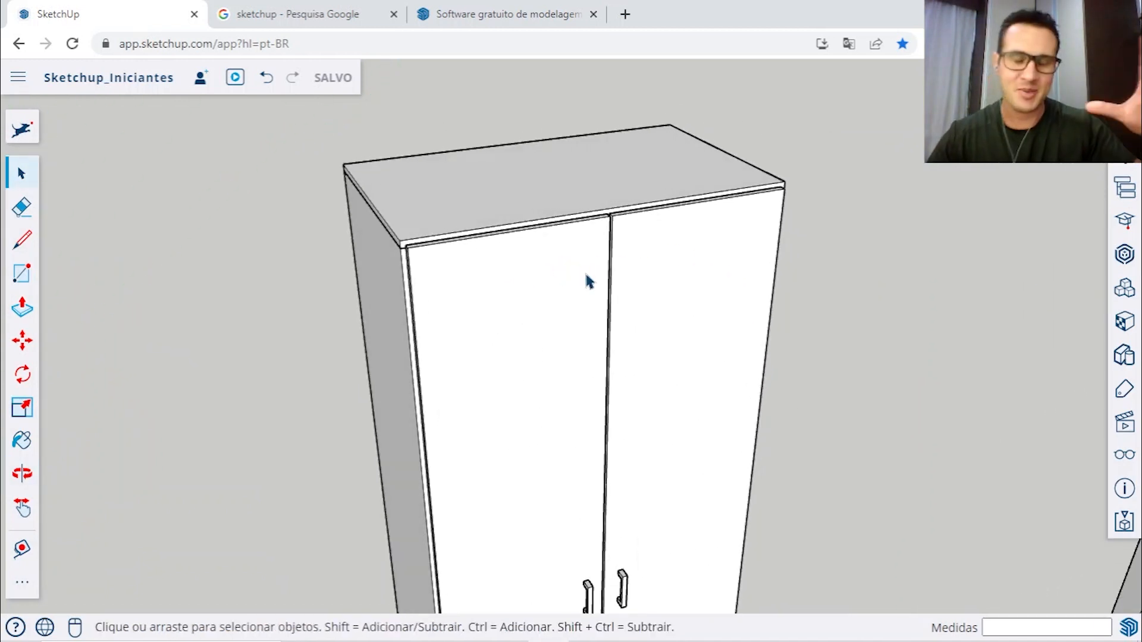
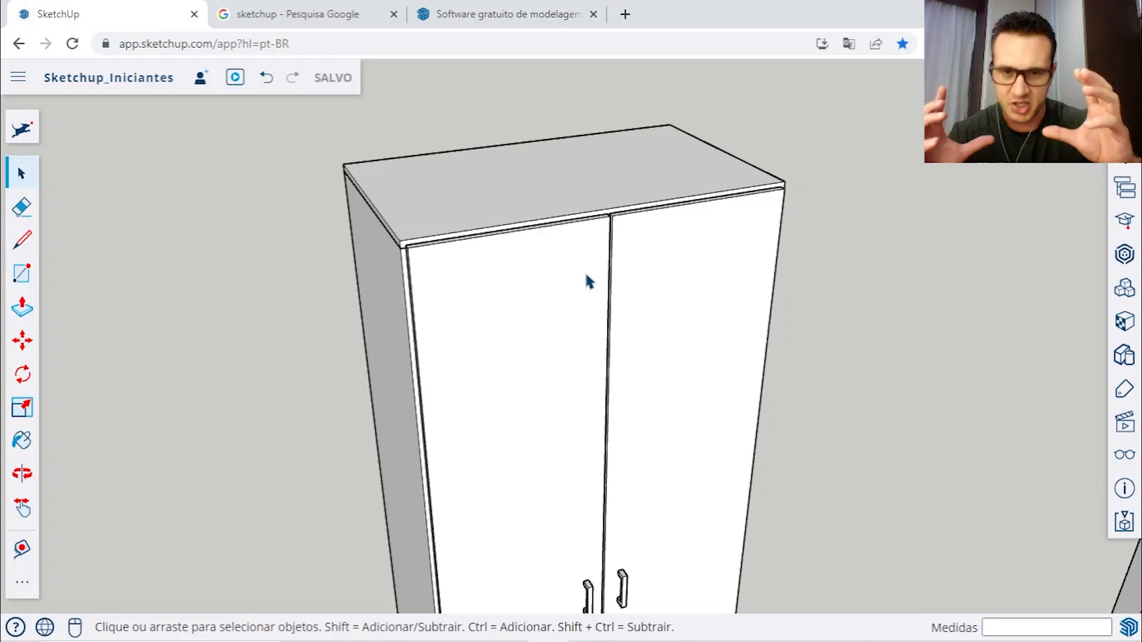
scroll(588, 281, "down", 6)
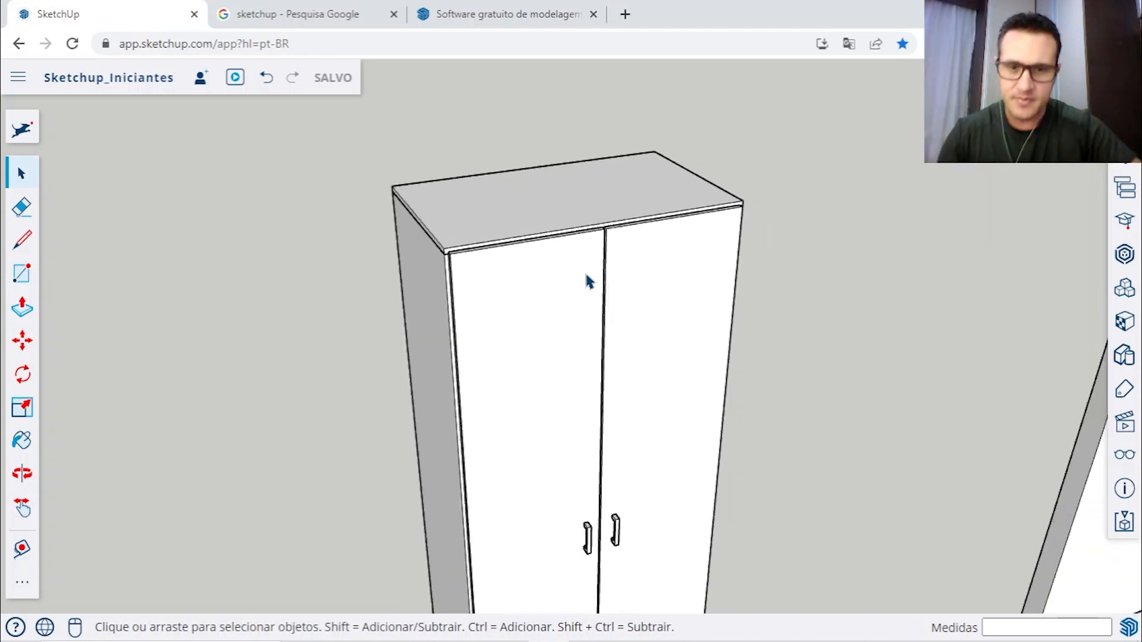
scroll(606, 362, "up", 3)
scroll(532, 264, "up", 3)
left_click(511, 168)
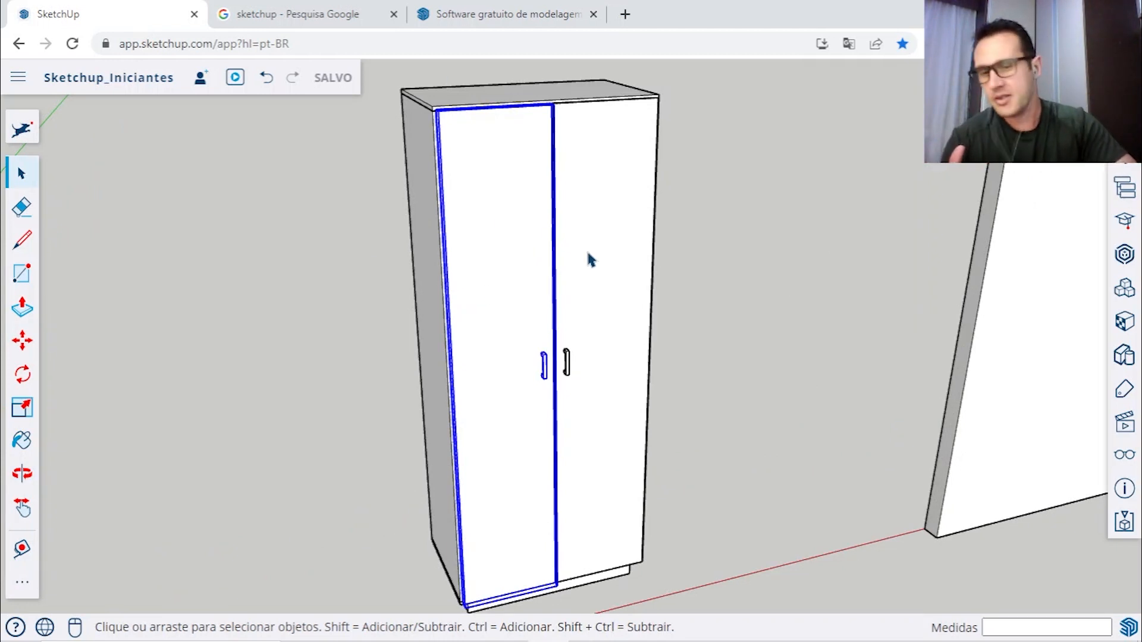
scroll(588, 258, "down", 2)
left_click(748, 186)
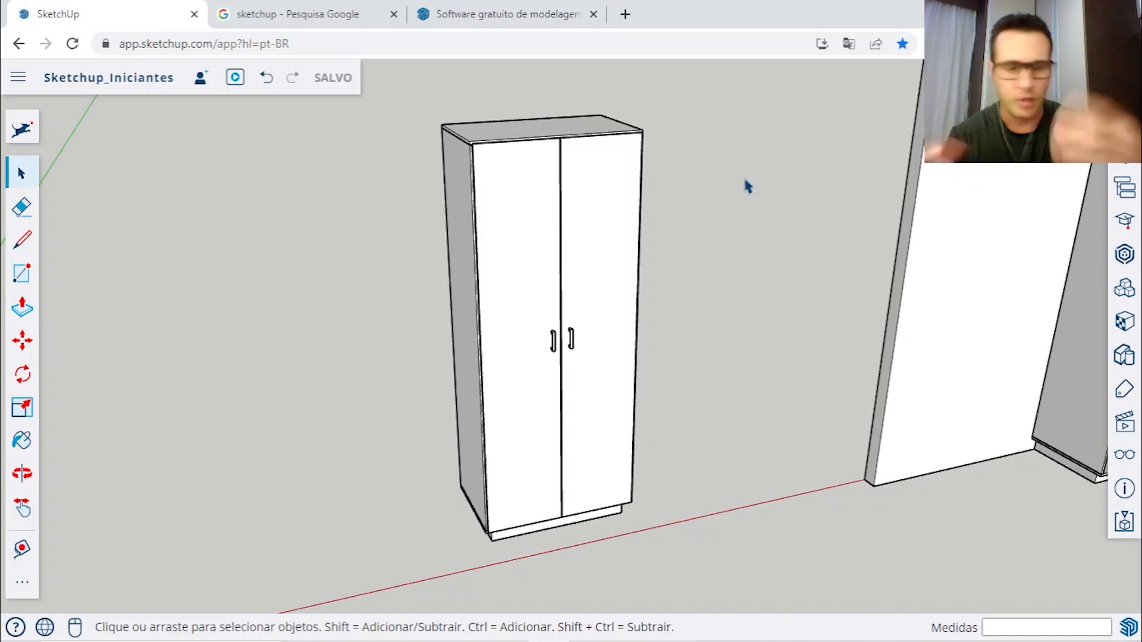
Step: Measure the width and height of the finished wardrobe's left door with the Tape Measure
left_click(22, 548)
scroll(529, 482, "up", 3)
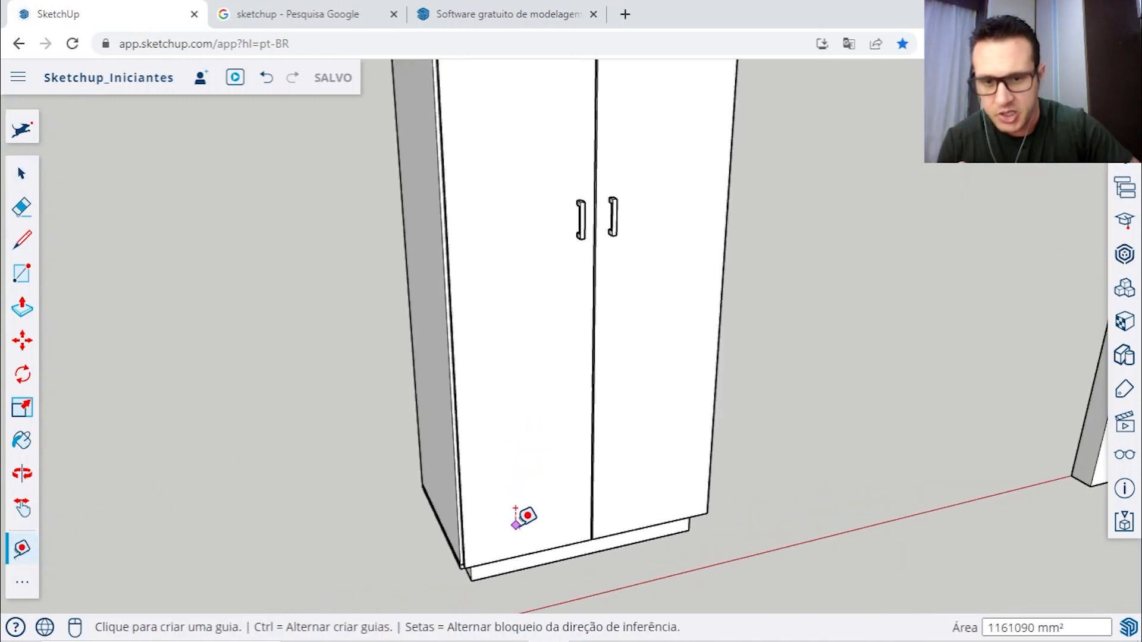
middle_click_drag(496, 550, 586, 444)
scroll(523, 537, "up", 2)
middle_click_drag(522, 537, 515, 479)
scroll(515, 480, "up", 3)
left_click(509, 480)
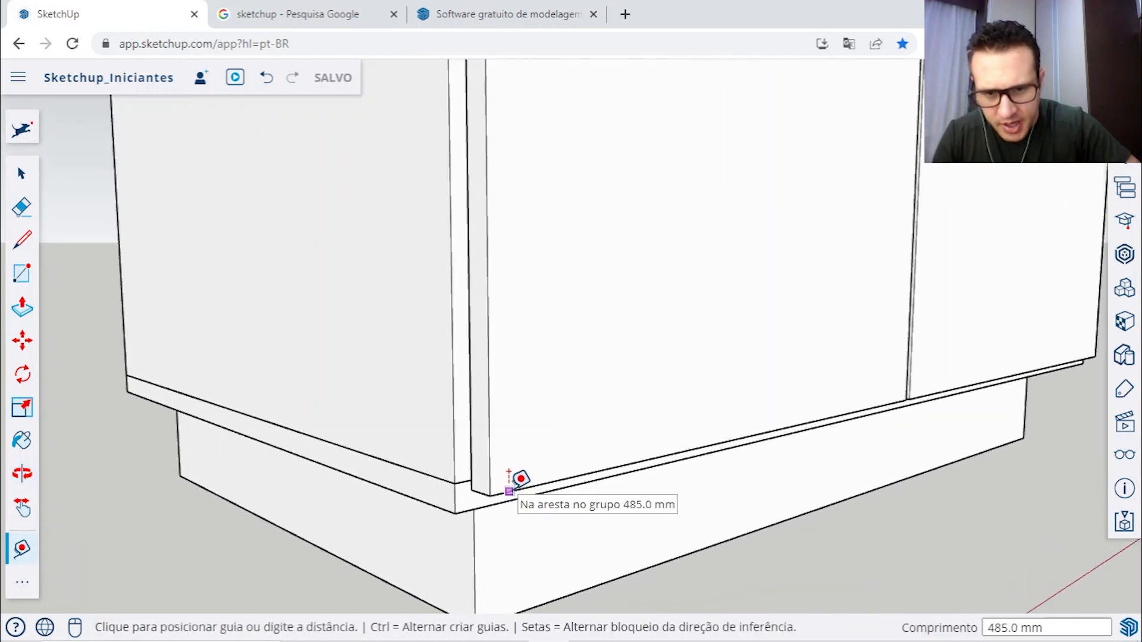
scroll(512, 479, "down", 4)
middle_click_drag(565, 347, 507, 400)
scroll(497, 214, "up", 5)
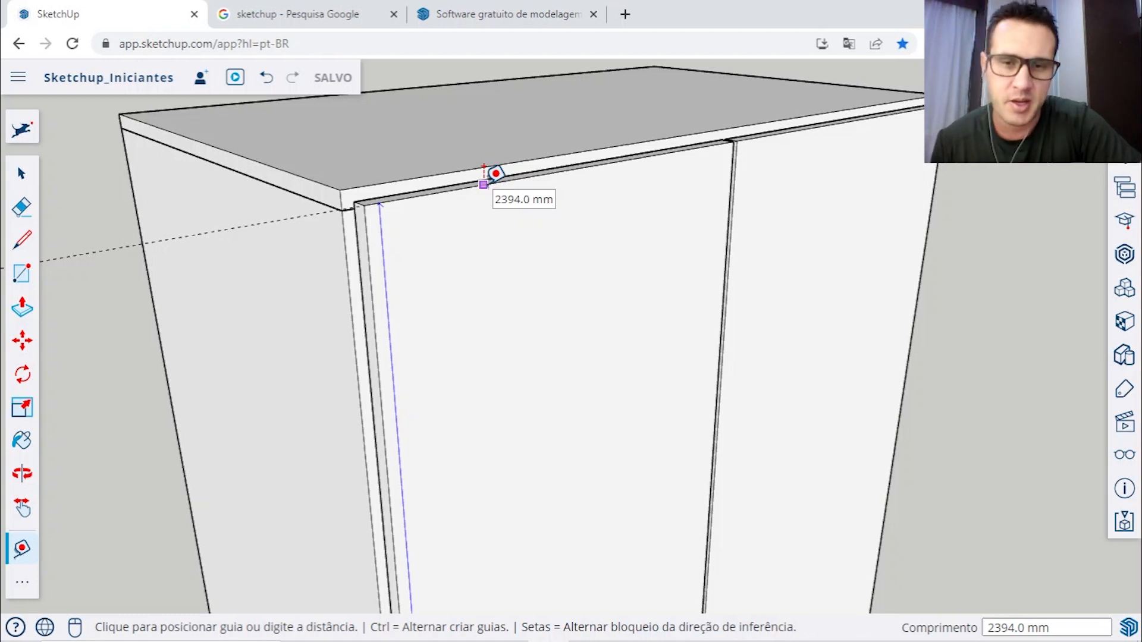
key("space")
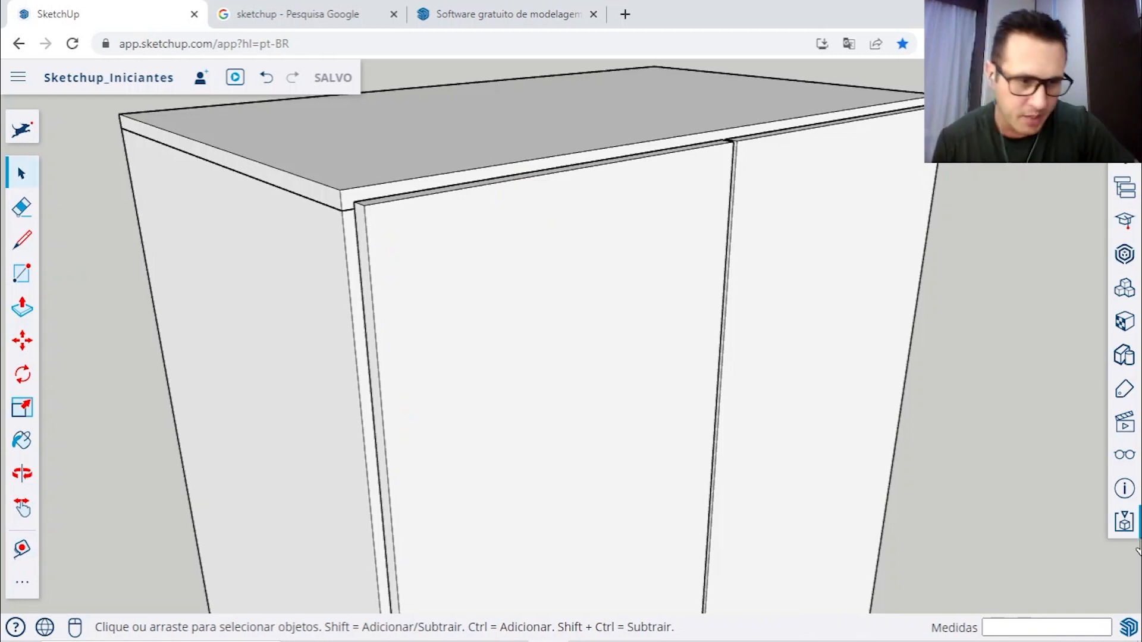
Step: Change the model's length unit to centimetres
left_click(1126, 487)
left_click(975, 307)
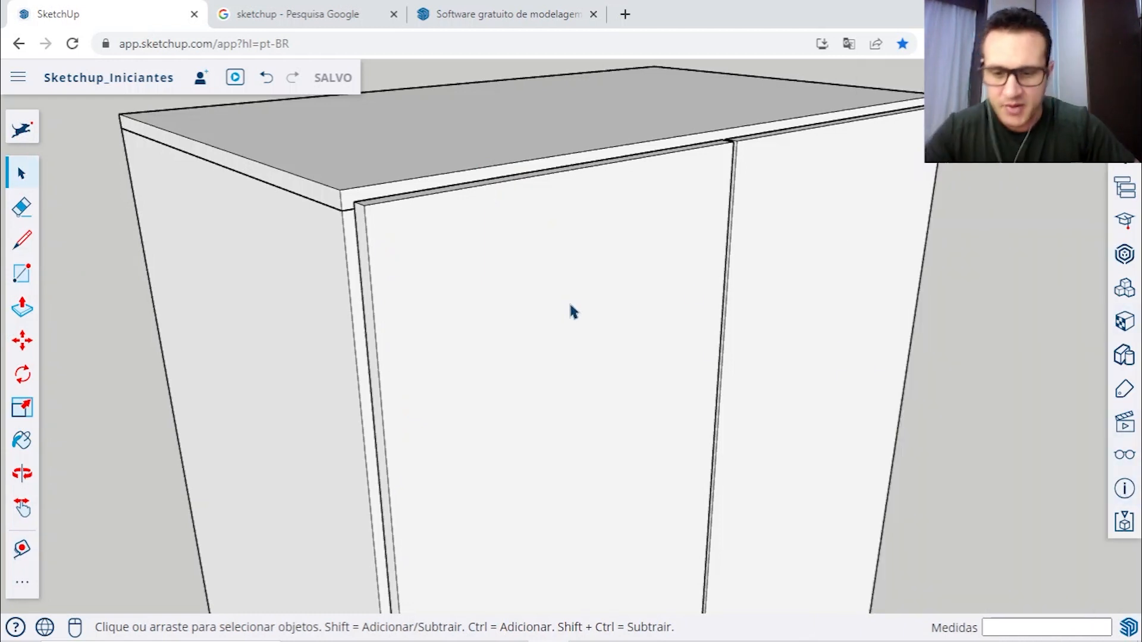
Step: Measure the width of the finished wardrobe's left door in centimetres with the Tape Measure
key("t")
scroll(561, 279, "down", 5)
scroll(573, 555, "up", 5)
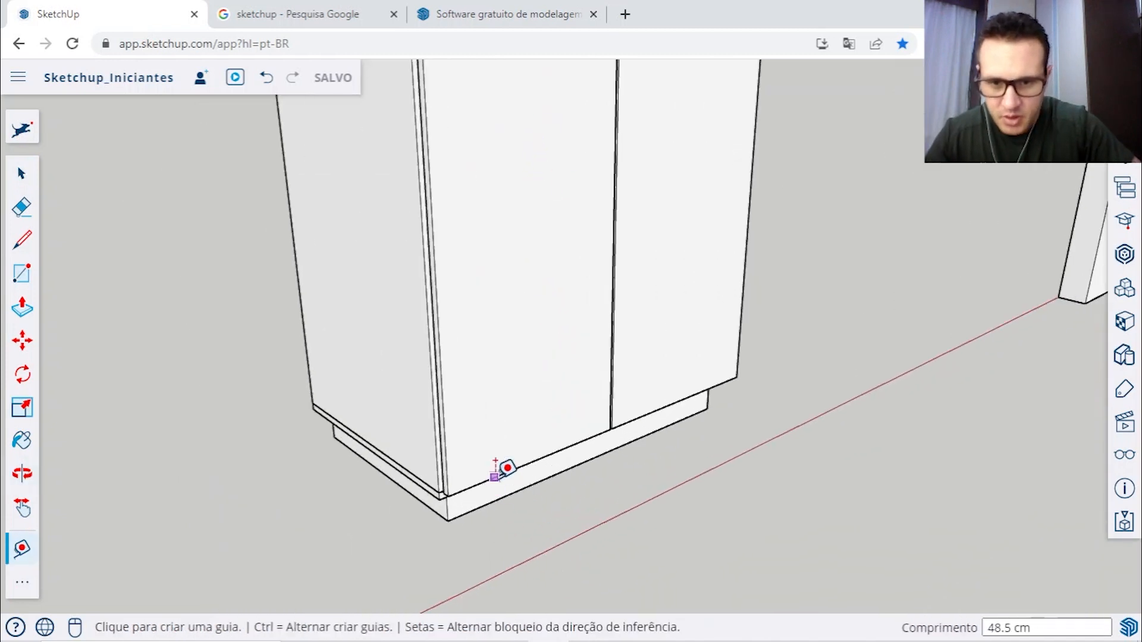
scroll(599, 364, "up", 3)
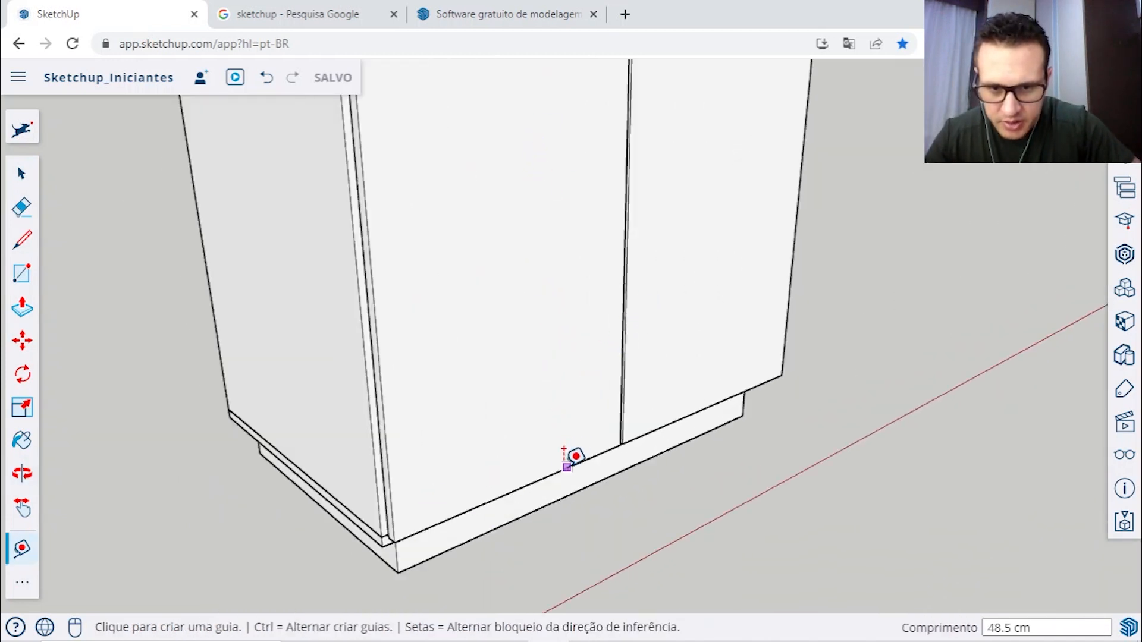
left_click(373, 293)
scroll(660, 190, "up", 3)
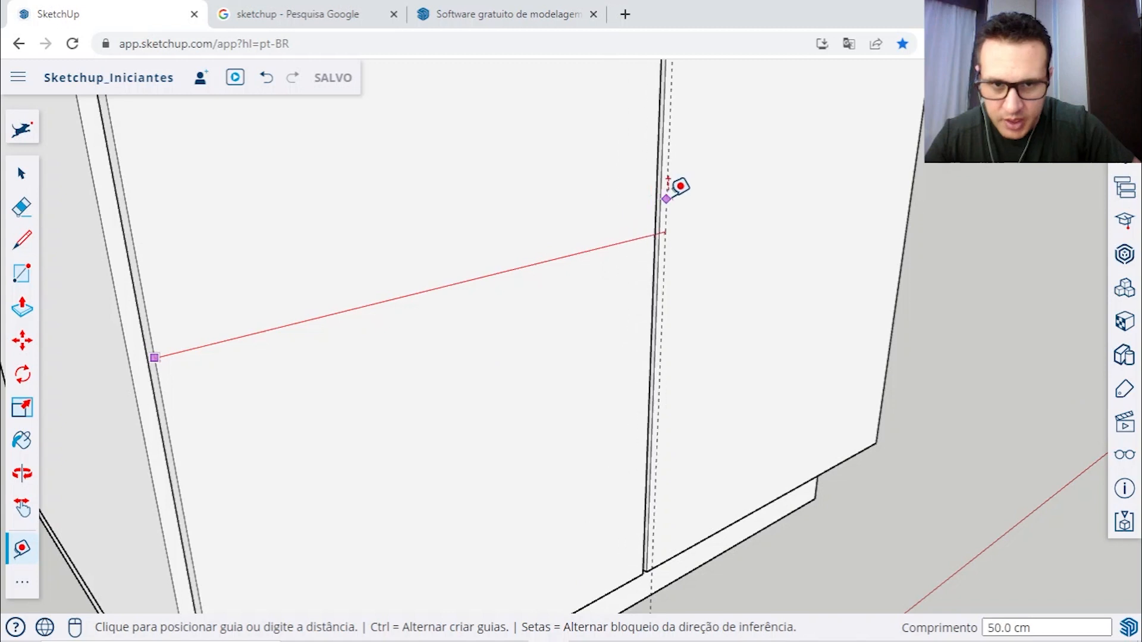
scroll(648, 206, "up", 2)
scroll(647, 214, "down", 5)
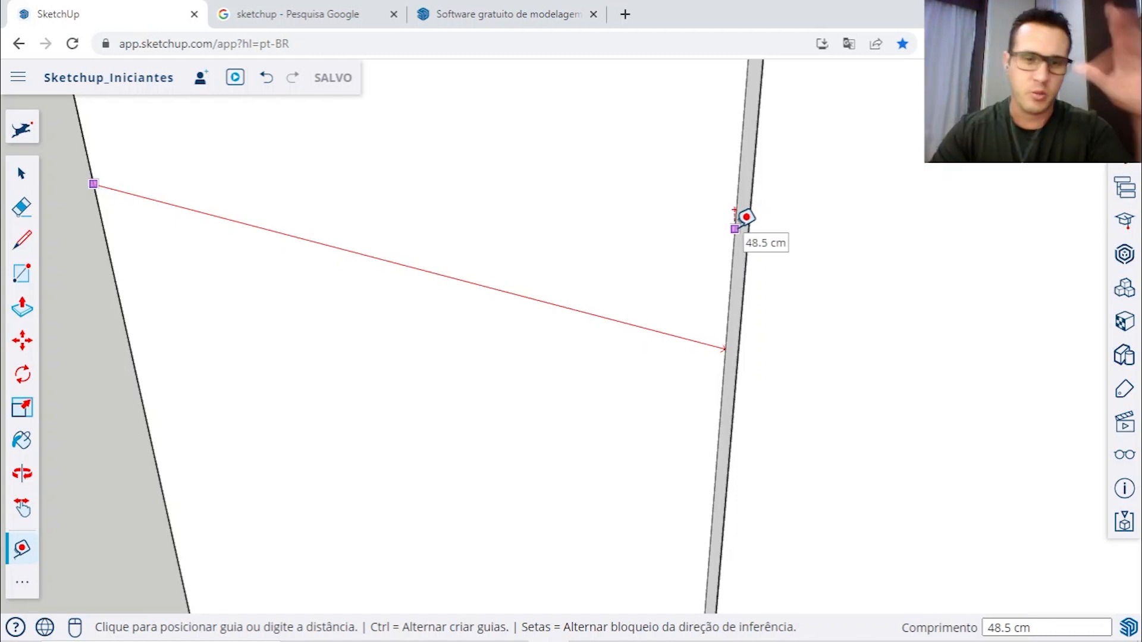
key("Escape")
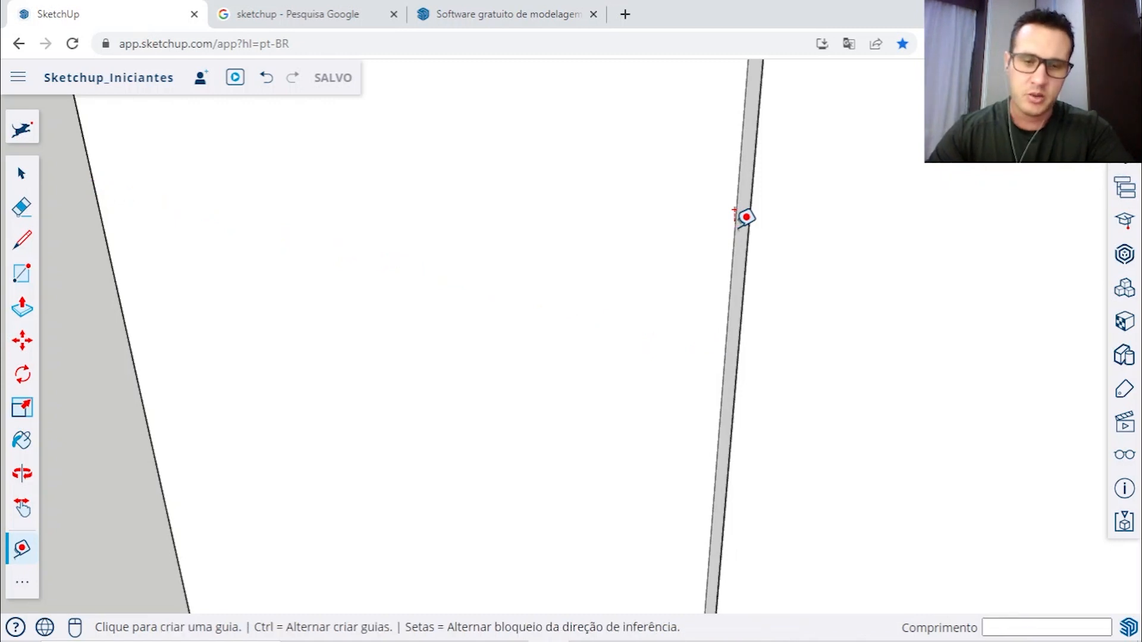
key("space")
Step: Change the model's length unit back to millimetres
scroll(711, 235, "down", 8)
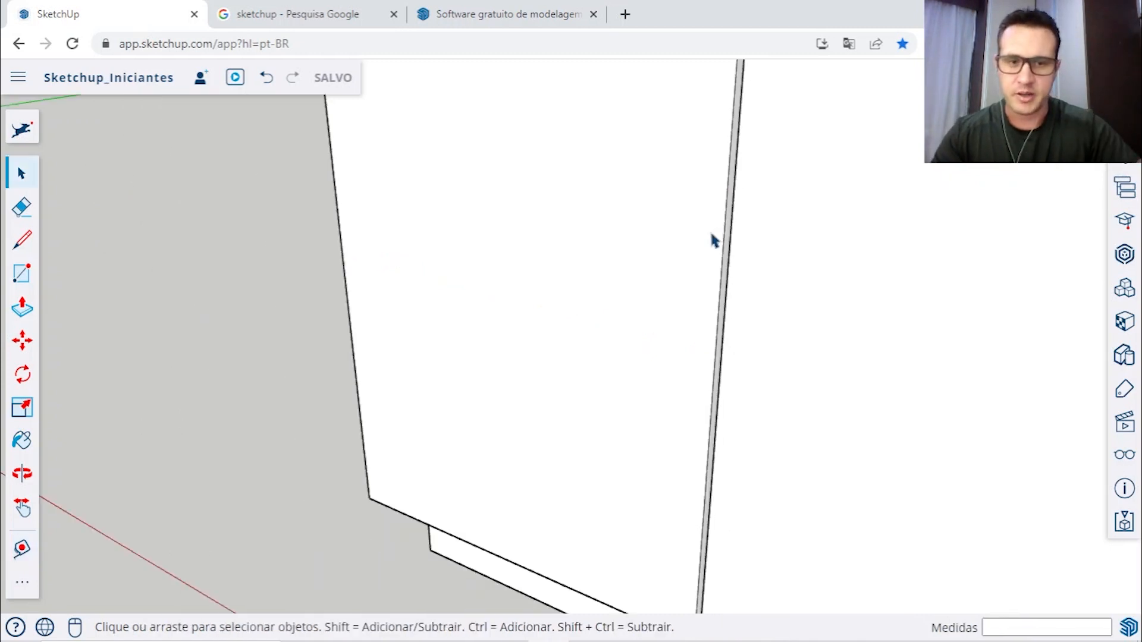
scroll(688, 358, "down", 5)
middle_click_drag(689, 345, 620, 388)
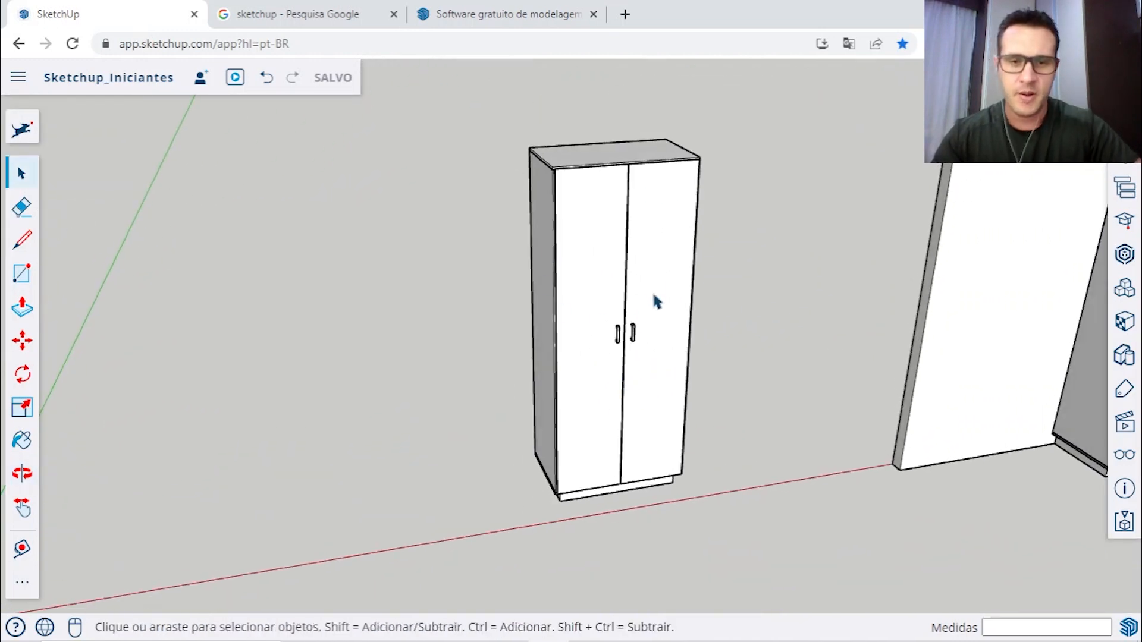
scroll(642, 312, "down", 3)
mouse_move(650, 303)
middle_mouse_down()
mouse_move(721, 360)
mouse_move(635, 366)
middle_mouse_up()
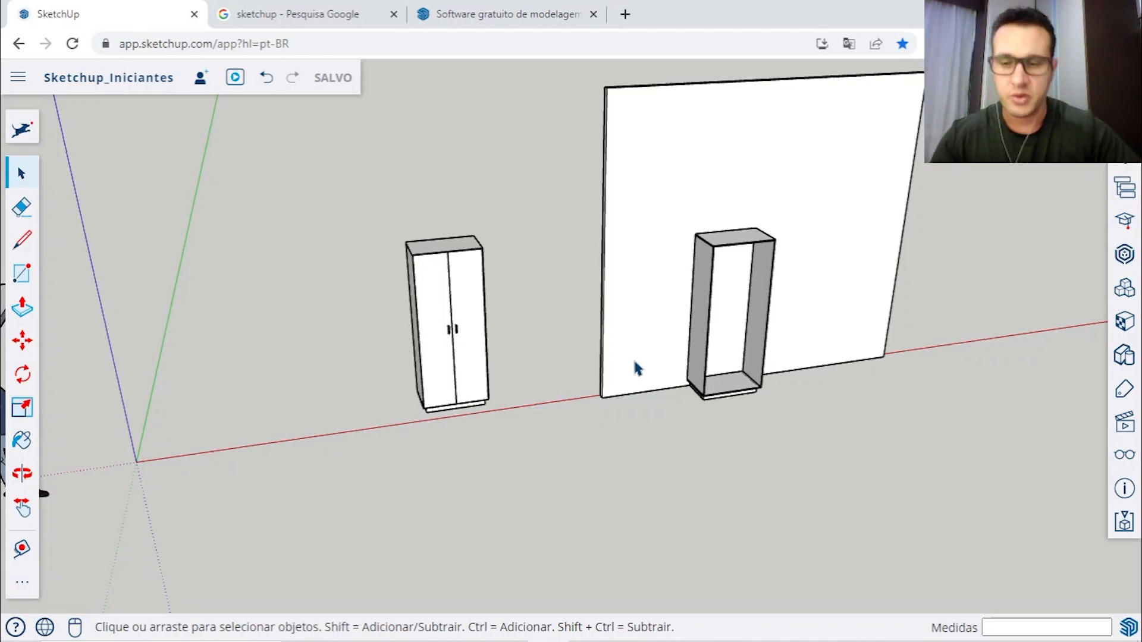
left_click(1123, 454)
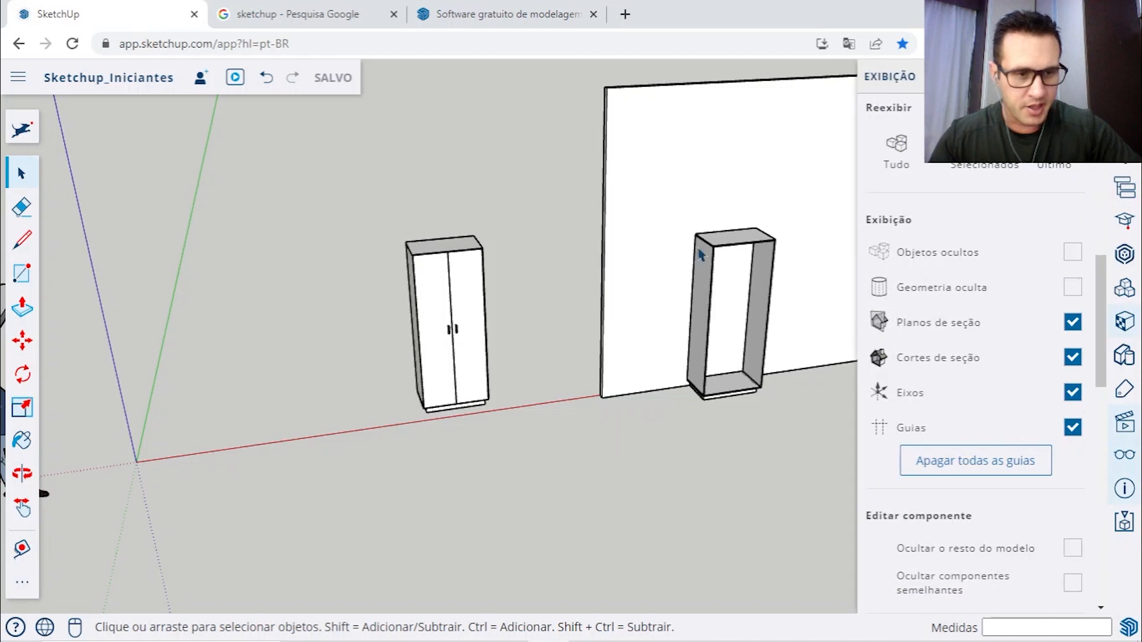
left_click(1131, 489)
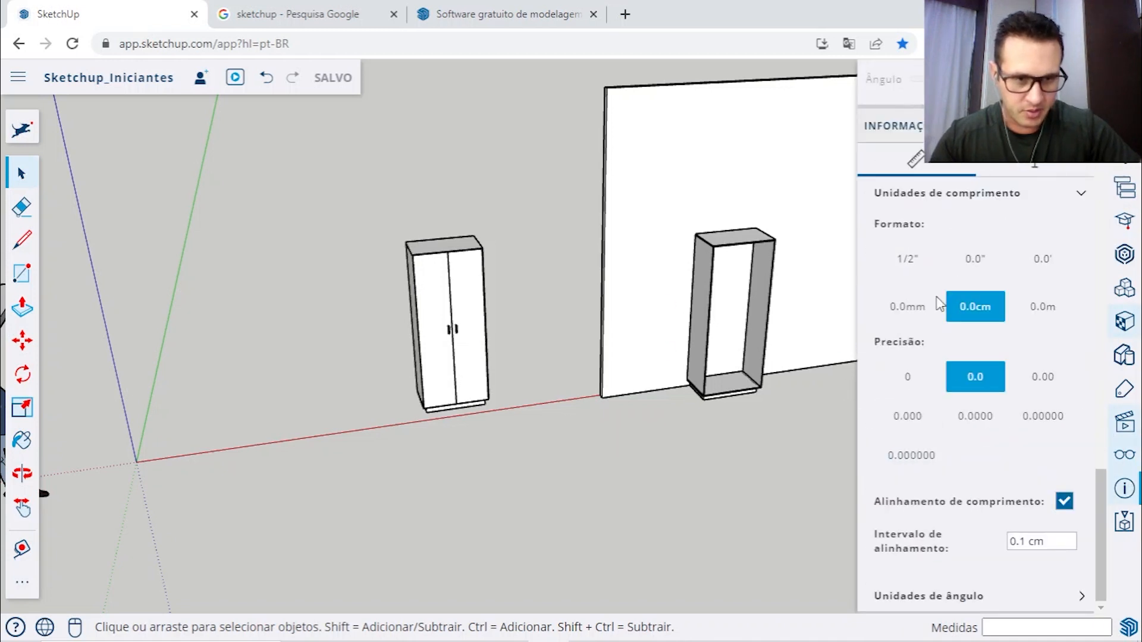
left_click(908, 306)
left_click_drag(1062, 540, 949, 546)
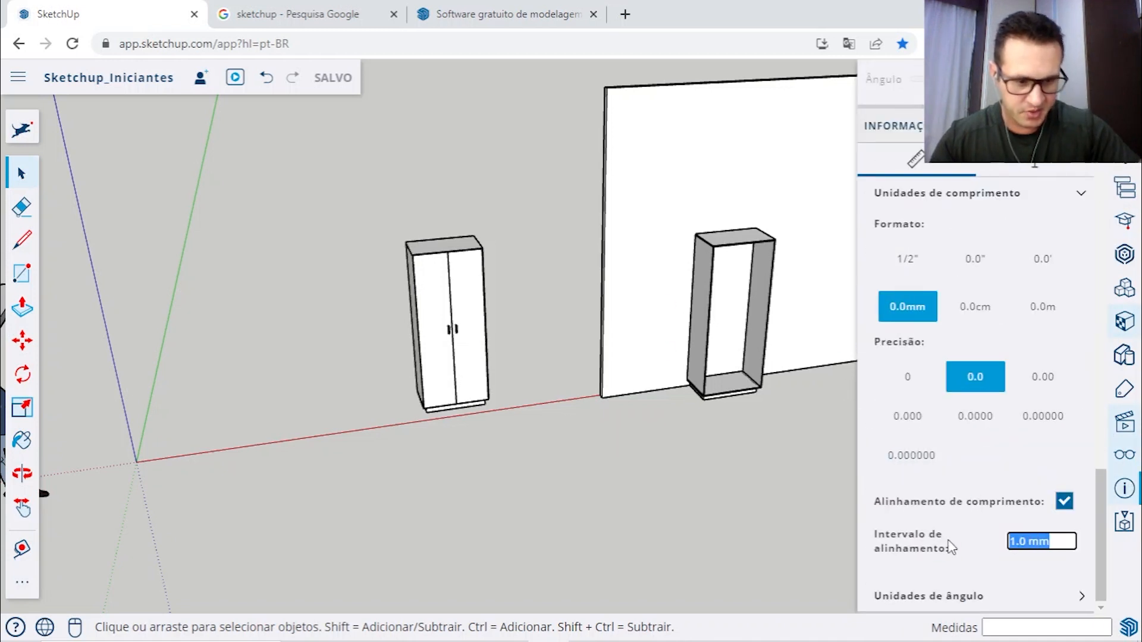
left_click(1124, 121)
Step: Hide the wall group behind the open wardrobe carcass
middle_click_drag(780, 344, 658, 328)
scroll(619, 257, "up", 3)
scroll(621, 260, "up", 5)
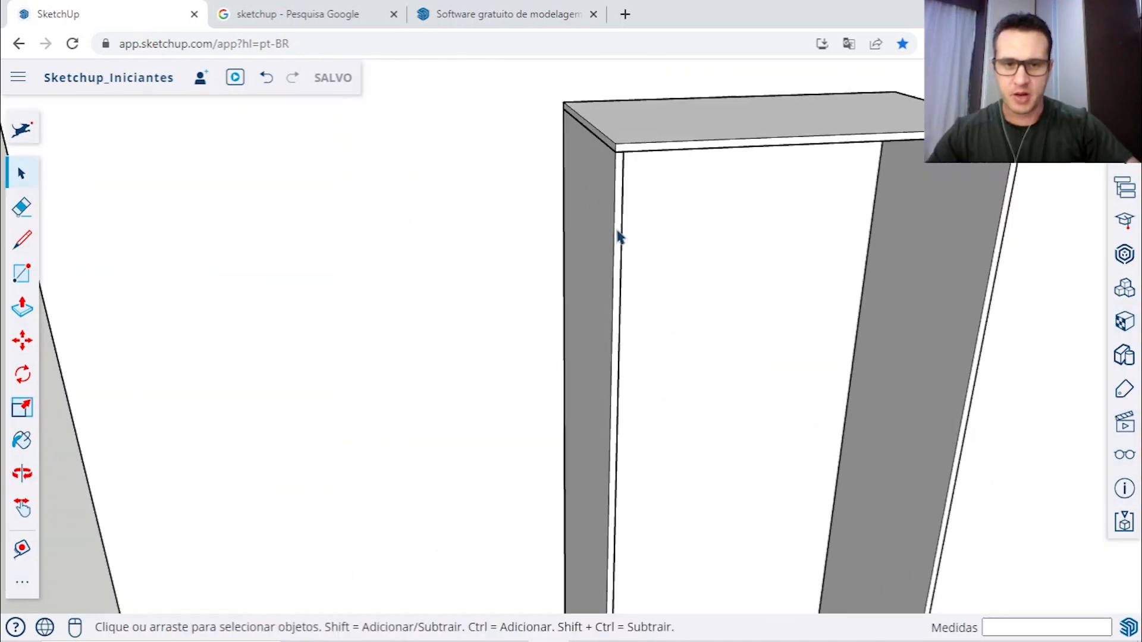
middle_click_drag(626, 211, 598, 304)
scroll(598, 303, "down", 5)
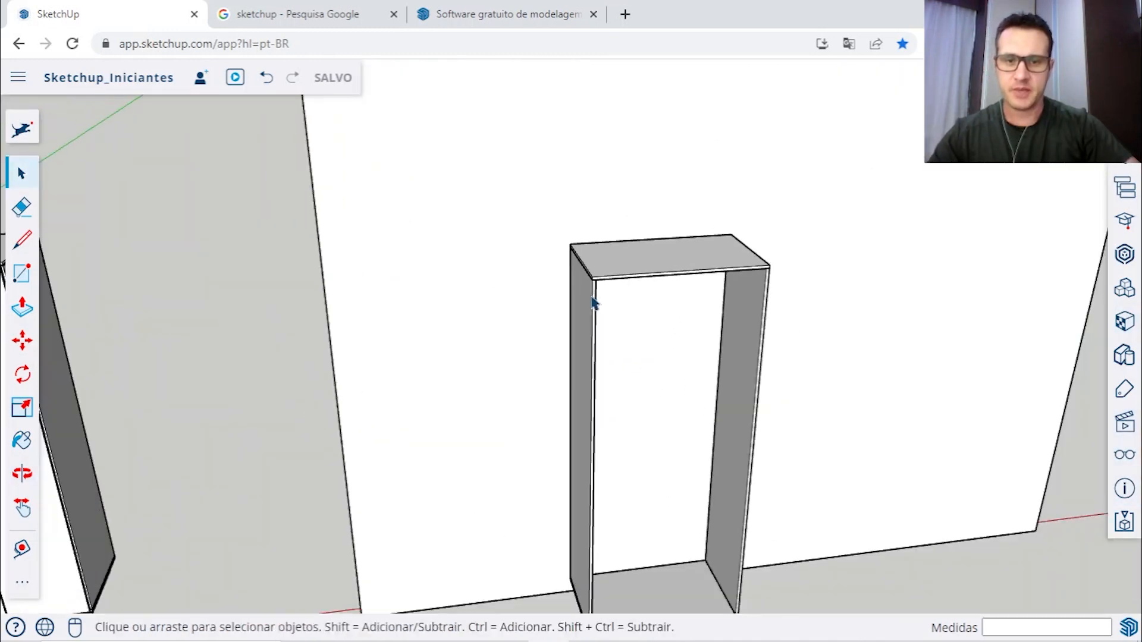
right_click(534, 212)
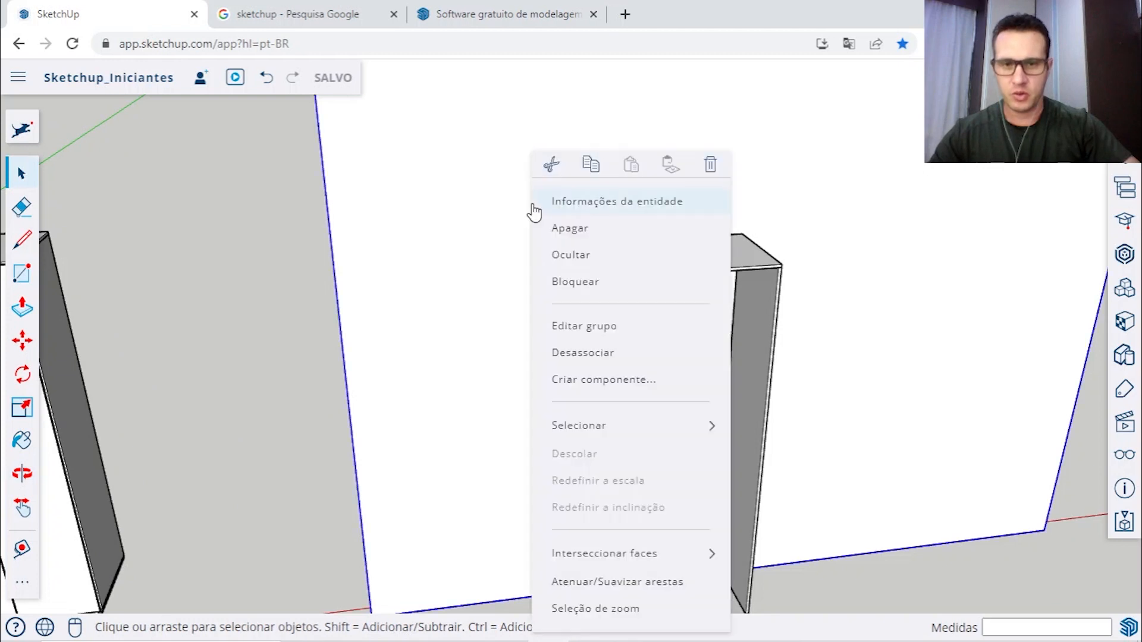
left_click(550, 265)
scroll(637, 256, "down", 10)
middle_click_drag(637, 255, 772, 255)
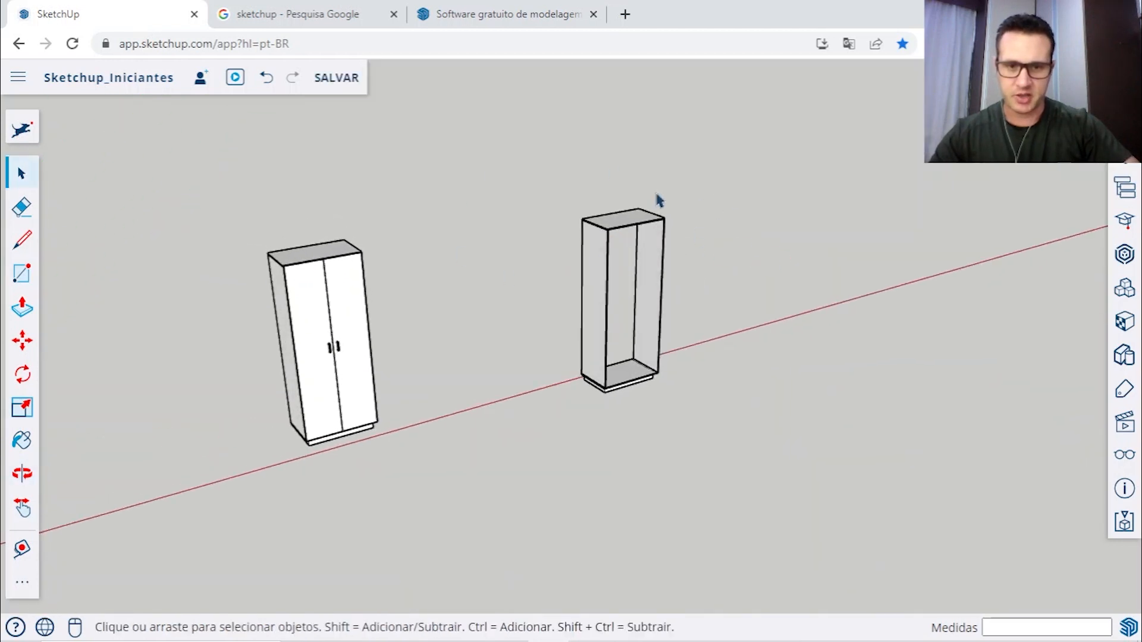
Step: Start a Tape Measure guide from the inner front edge of the open carcass's left side board, just below the top board
scroll(608, 252, "up", 10)
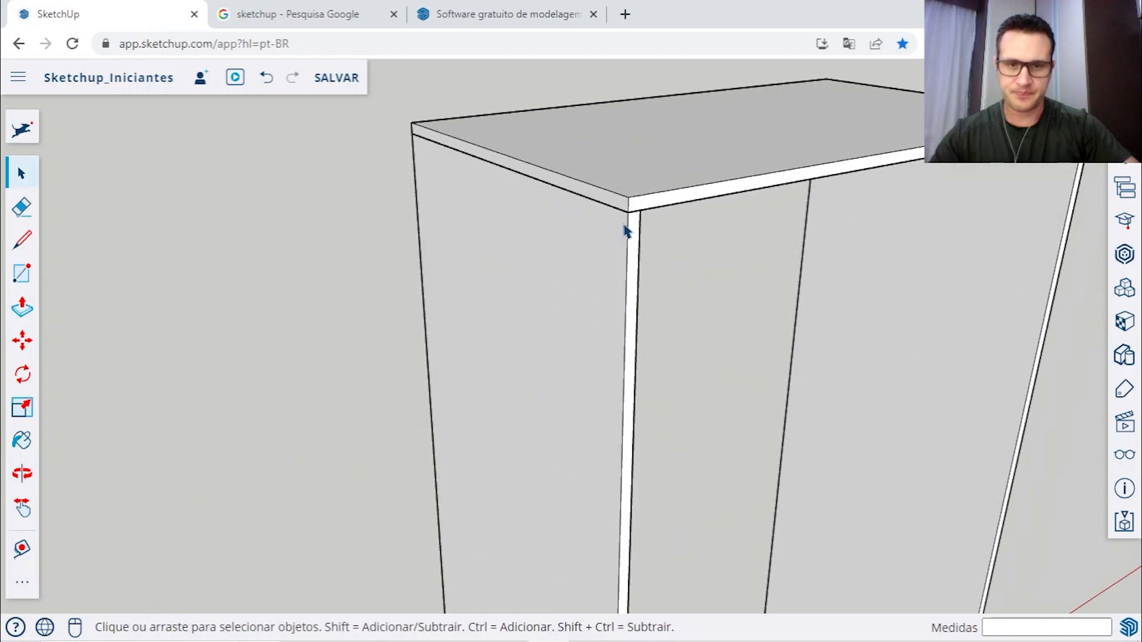
middle_click_drag(661, 198, 542, 247, "shift")
scroll(571, 239, "up", 3)
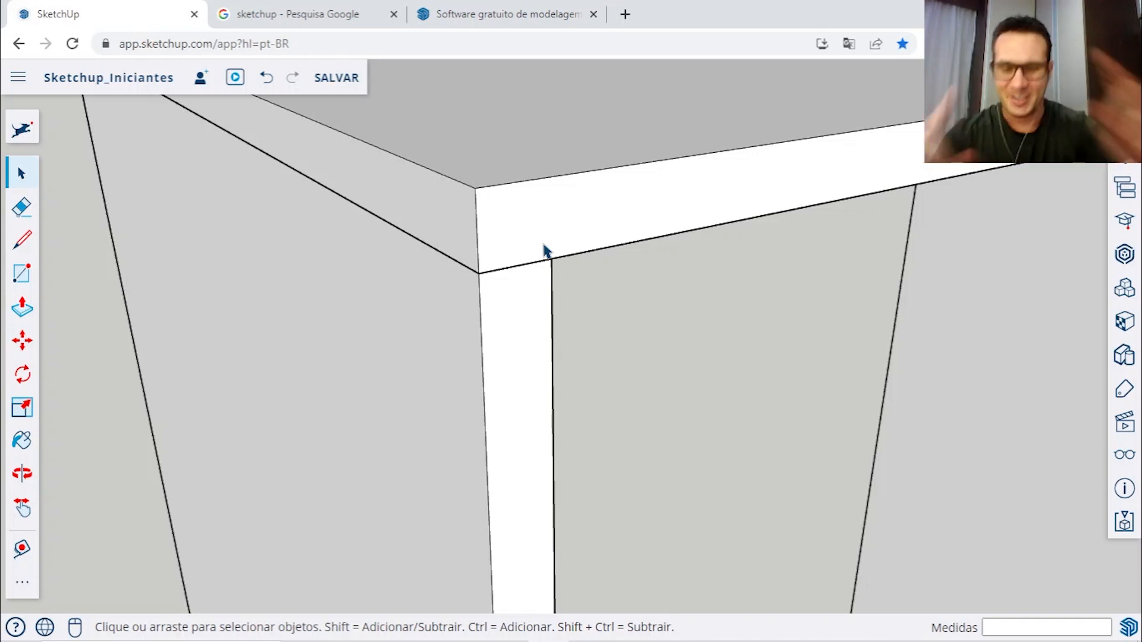
key("t")
scroll(559, 303, "up", 3)
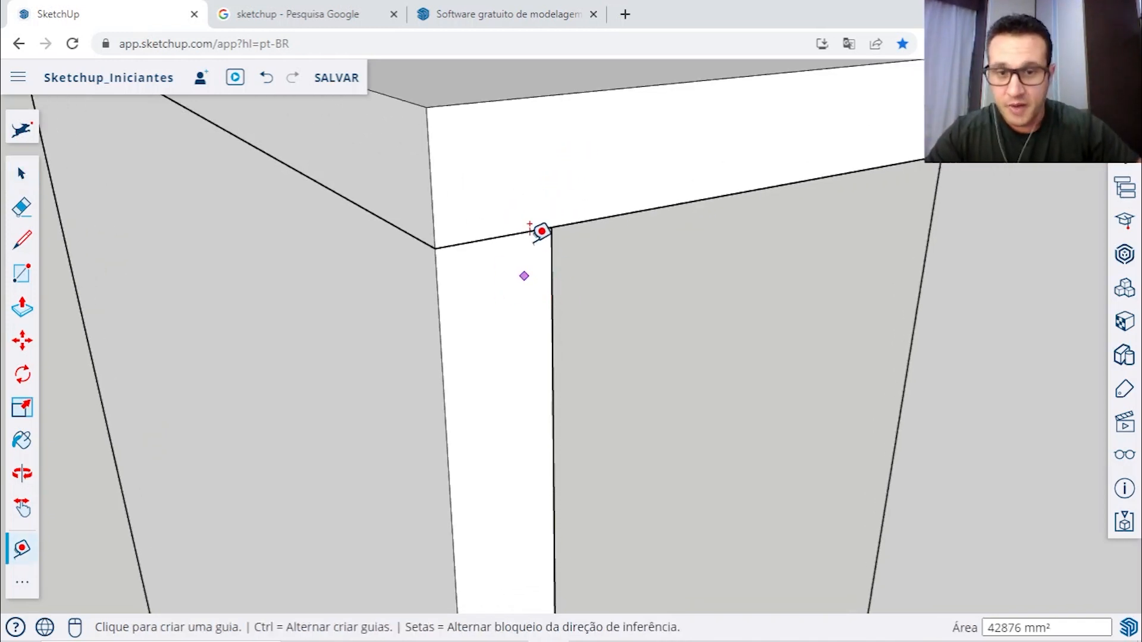
scroll(553, 268, "up", 2)
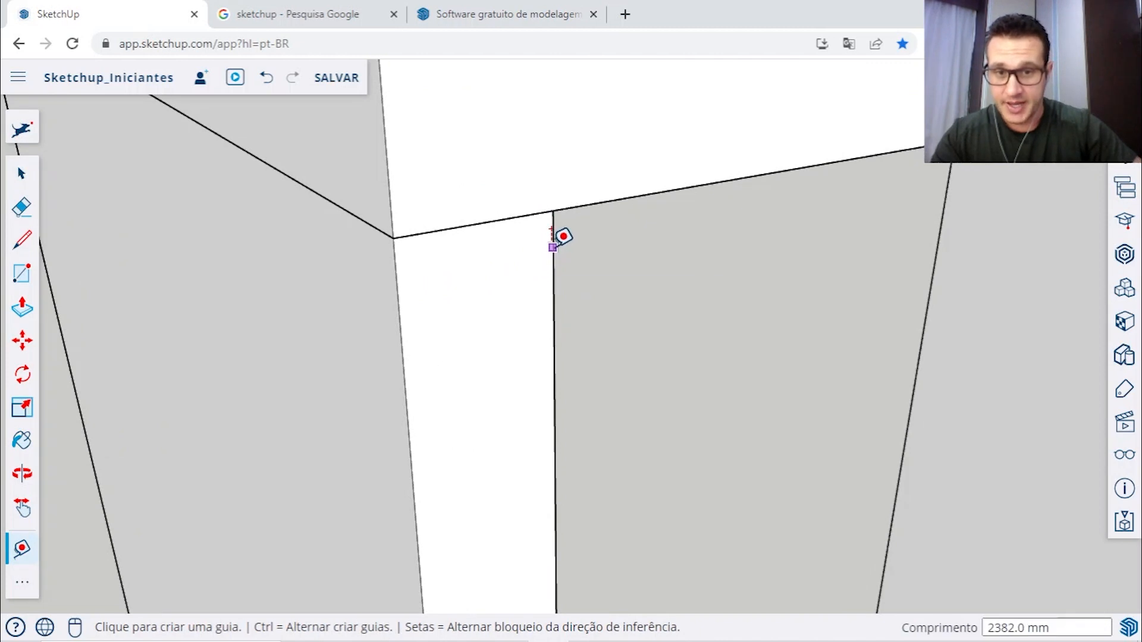
left_click(552, 246)
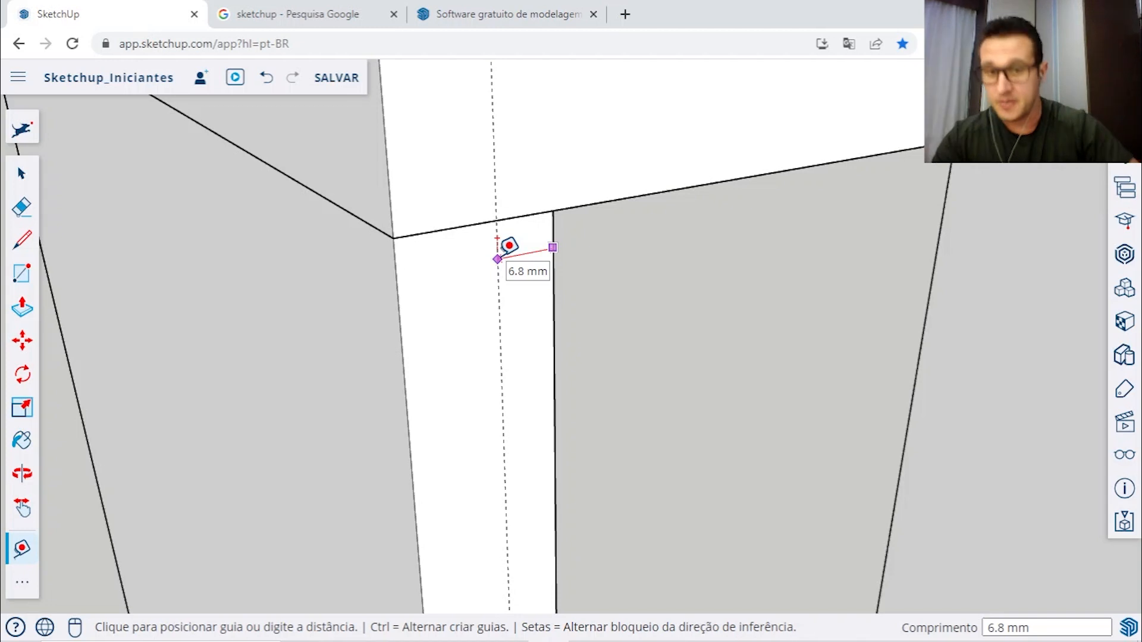
Step: Examine the guide preview from several angles to check whether its offset runs across the board's front or out along the green axis
scroll(498, 257, "down", 6)
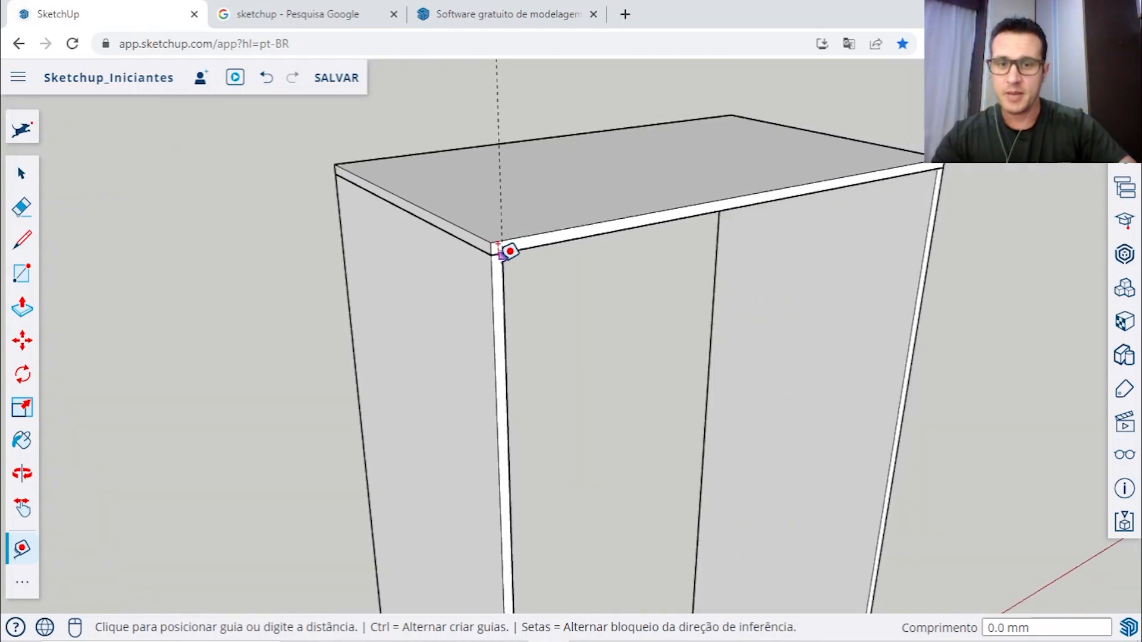
middle_click_drag(492, 255, 304, 244)
scroll(305, 243, "up", 4)
scroll(369, 198, "down", 5)
middle_click_drag(453, 208, 402, 346)
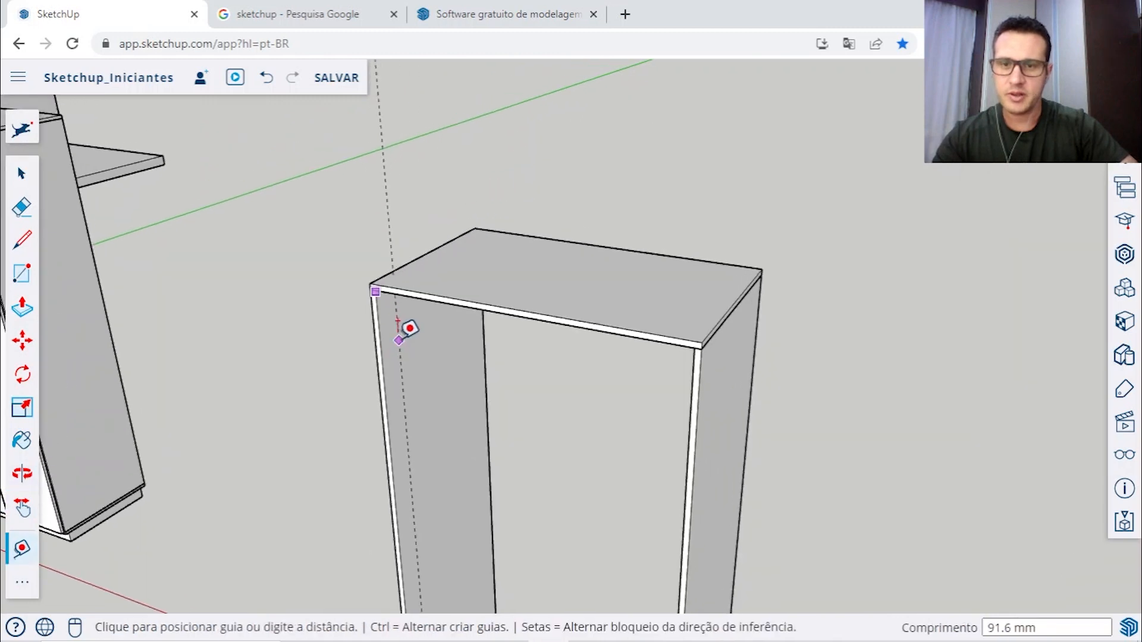
scroll(372, 268, "up", 5)
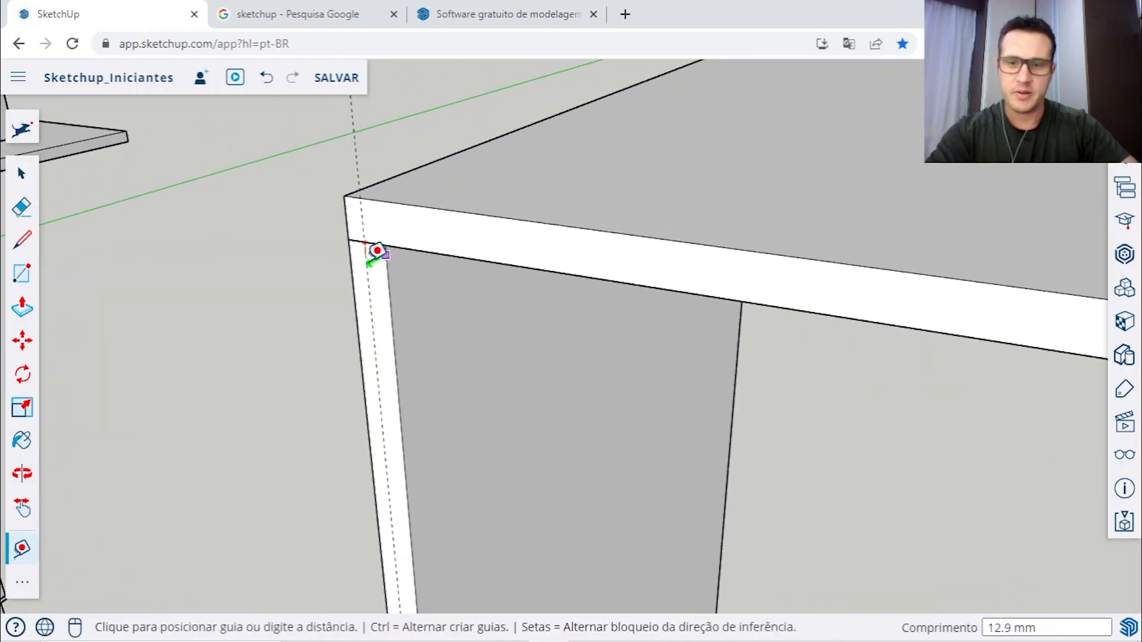
scroll(378, 249, "up", 3)
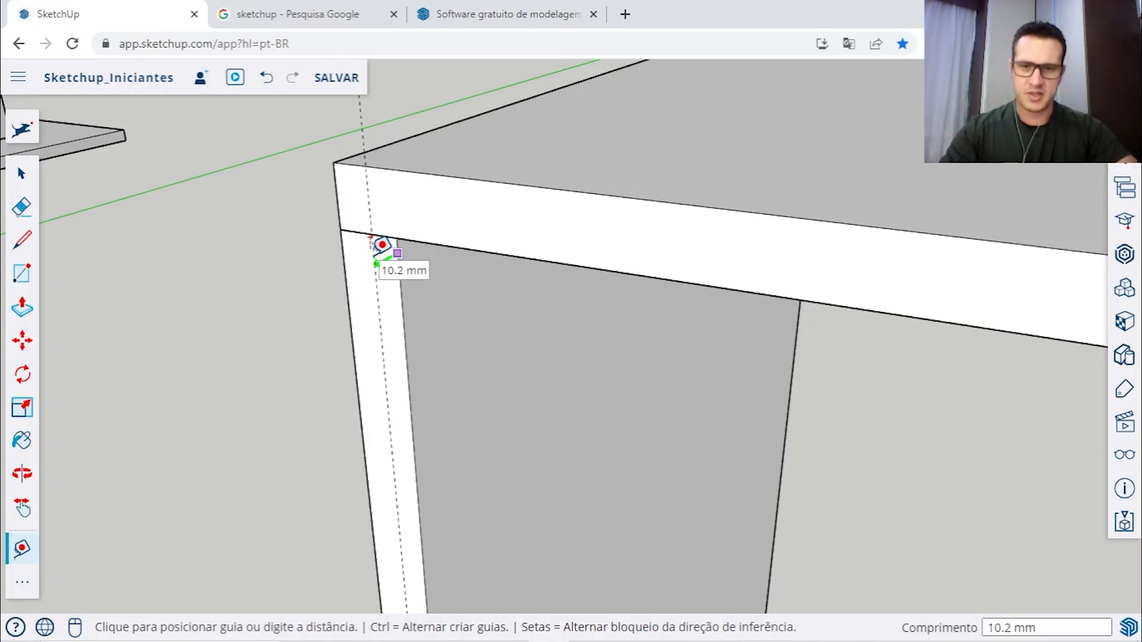
key("o")
middle_click_drag(371, 257, 371, 256)
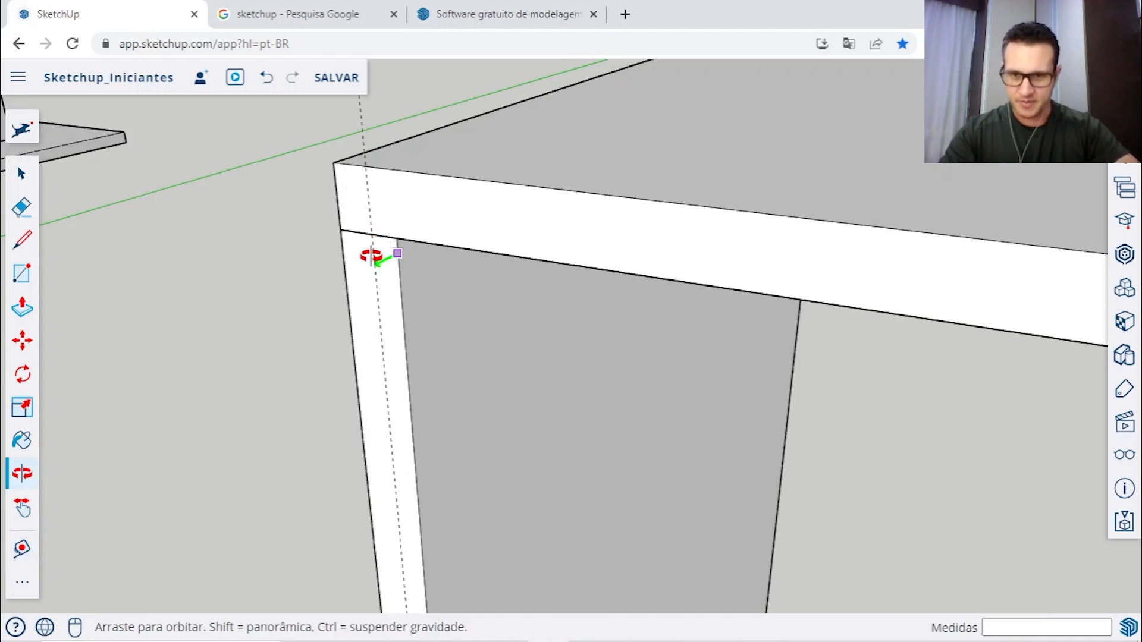
left_click_drag(371, 257, 1093, 169)
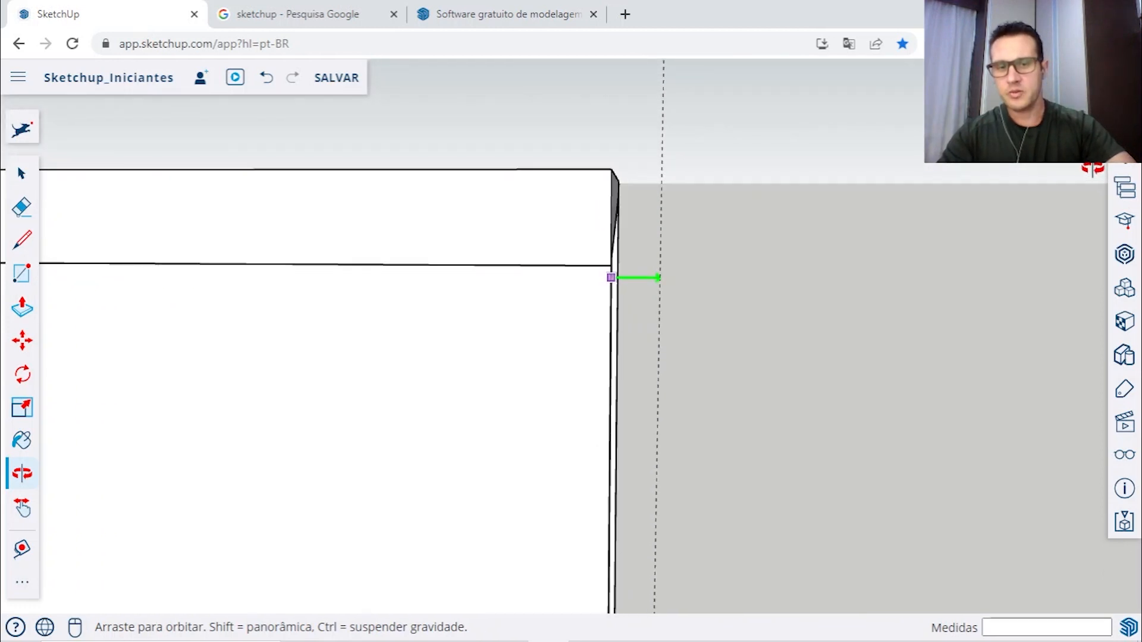
left_click_drag(1093, 169, 336, 258)
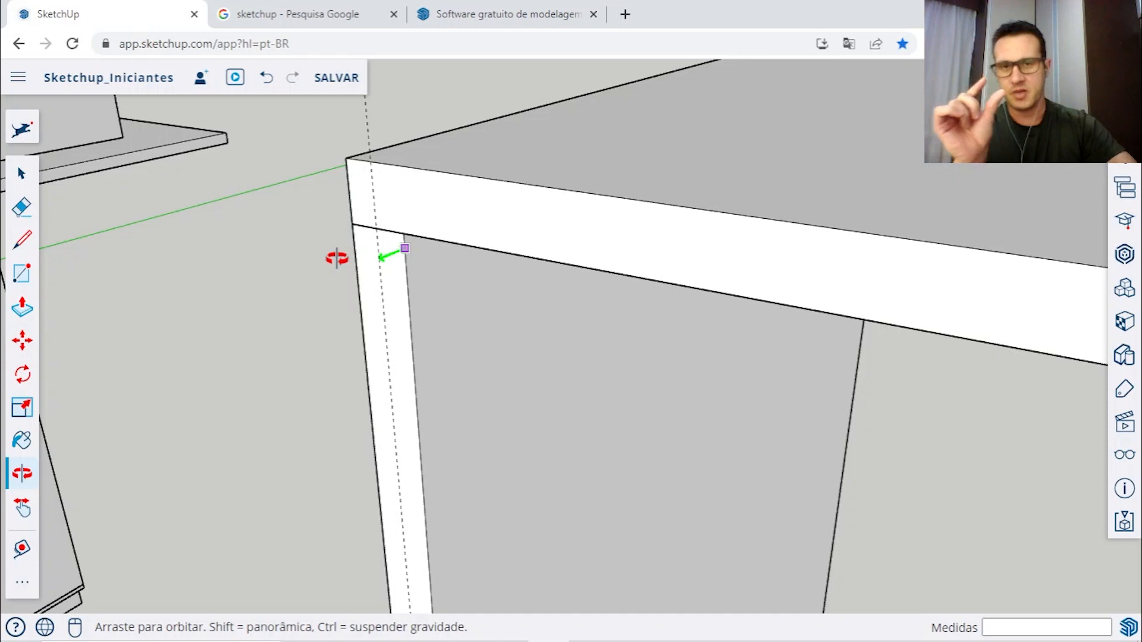
Step: Place a vertical guide on the front of the carcass's left side board, 6 mm outward from its inner edge
middle_click_drag(375, 248, 610, 316)
scroll(601, 260, "up", 2)
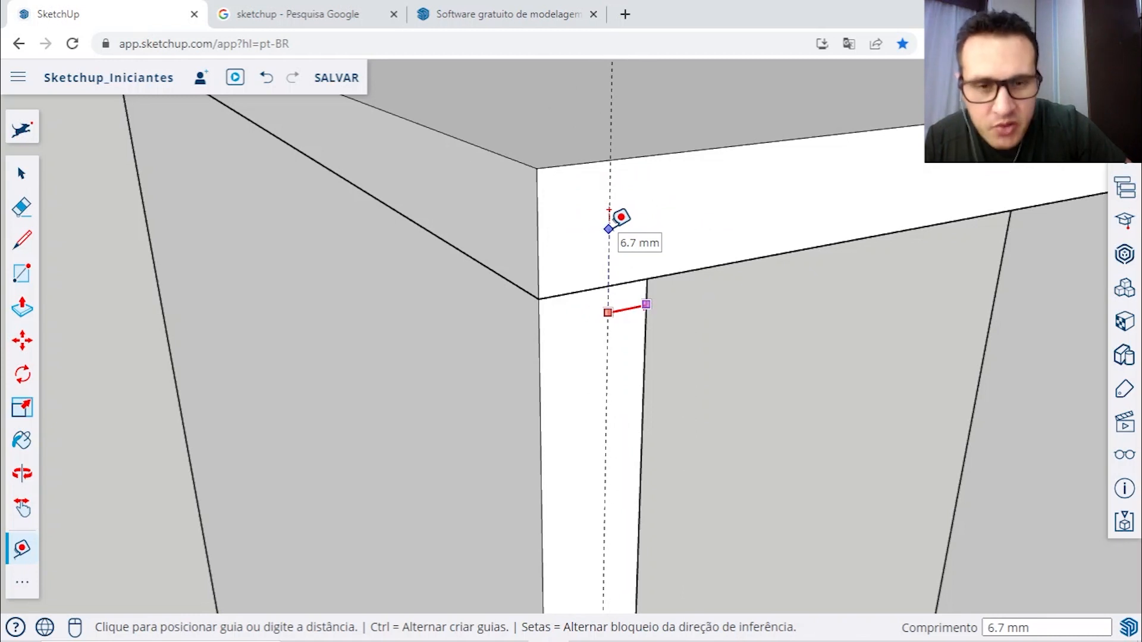
scroll(609, 228, "down", 3)
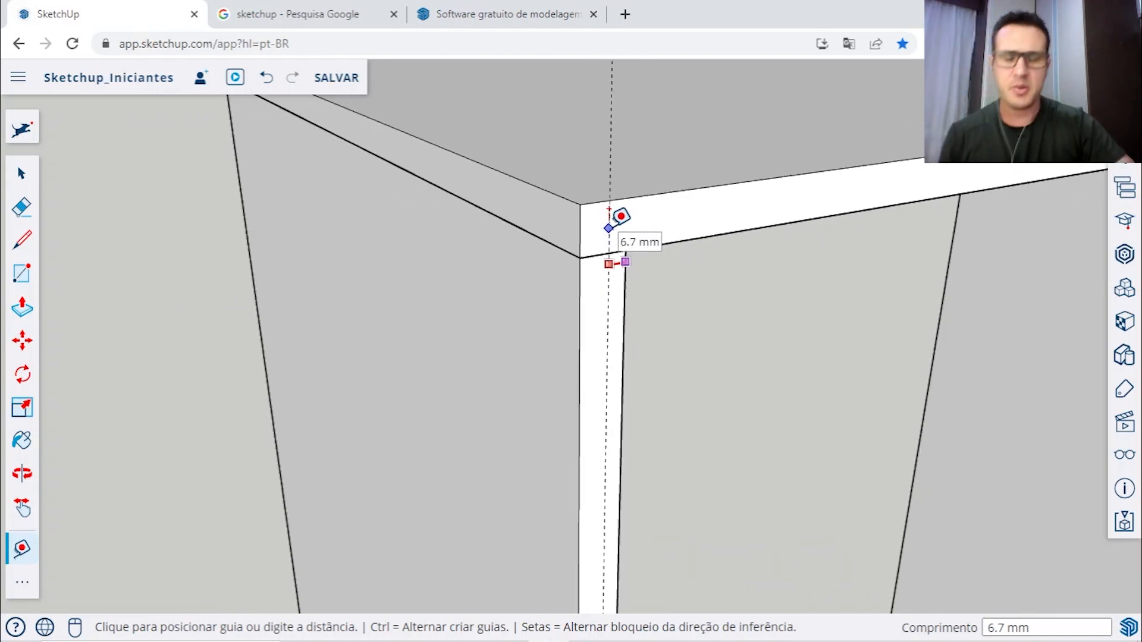
scroll(608, 228, "down", 10)
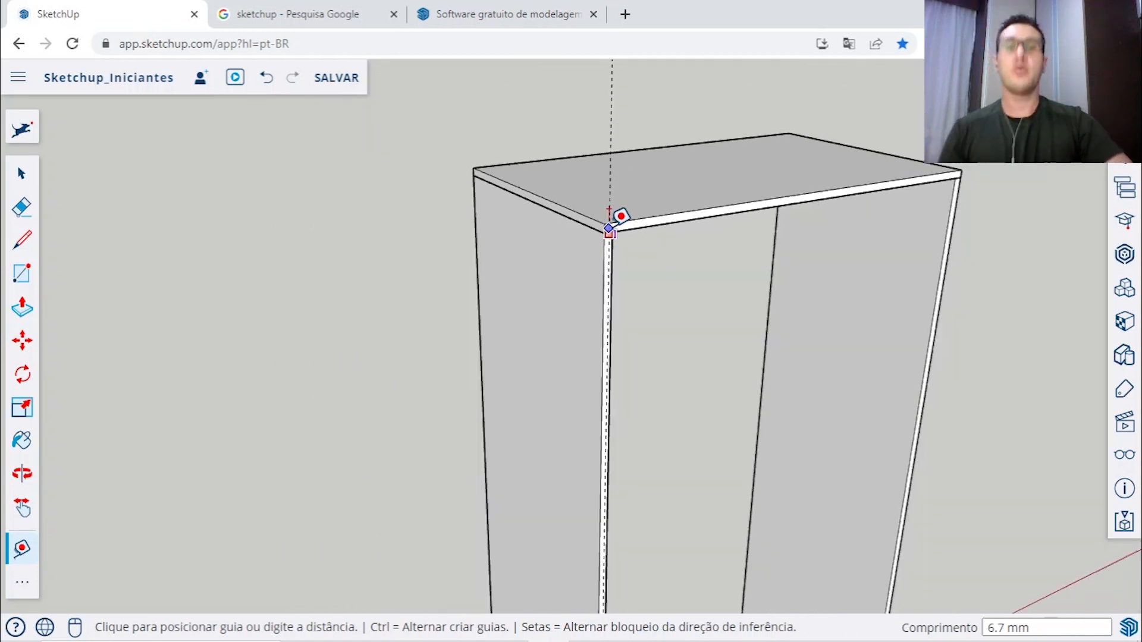
middle_click_drag(609, 210, 708, 253)
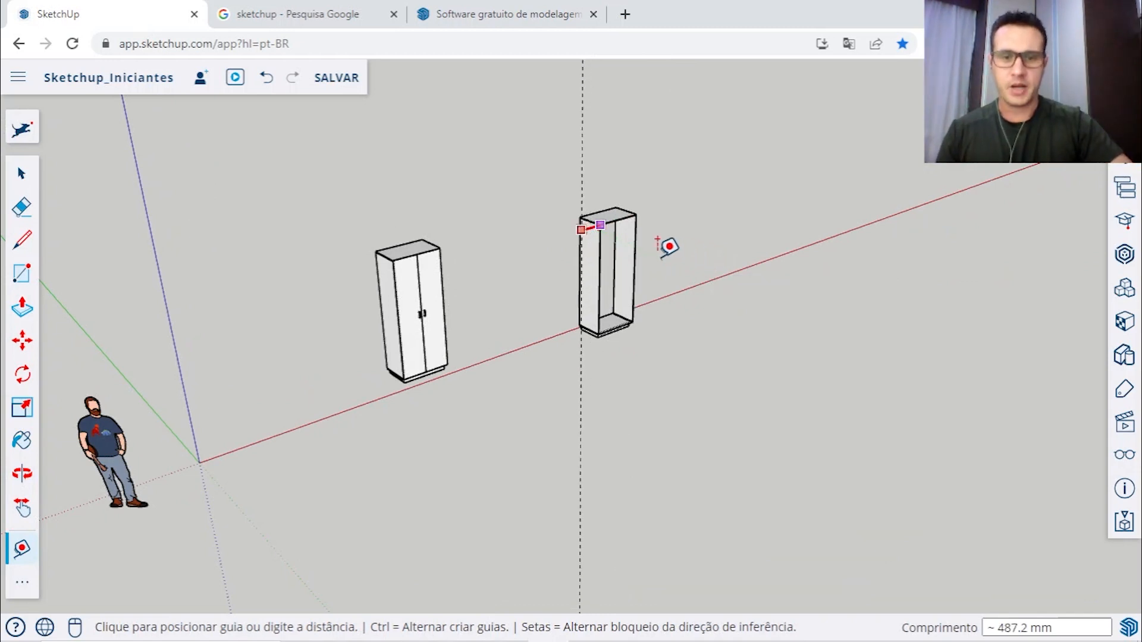
scroll(616, 226, "up", 10)
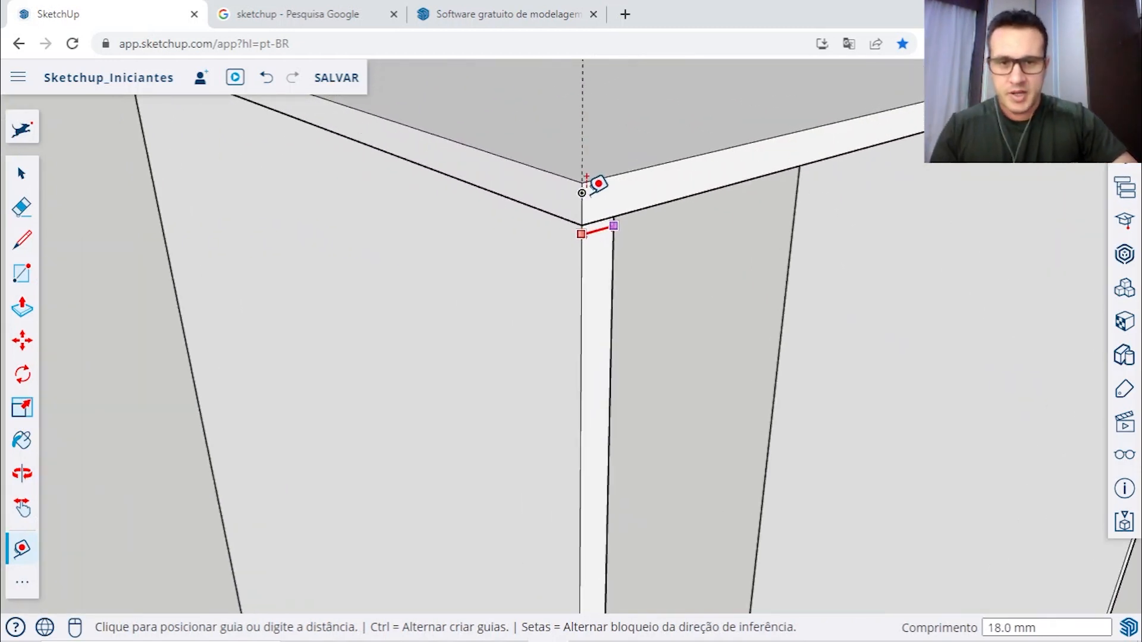
scroll(597, 182, "up", 5)
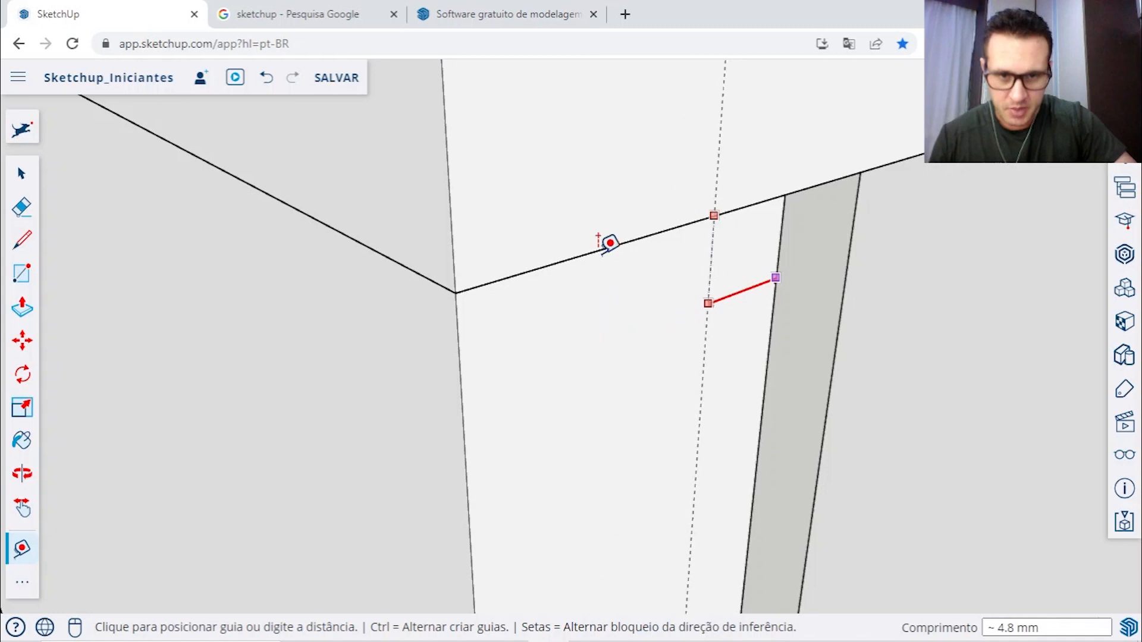
left_click(703, 263)
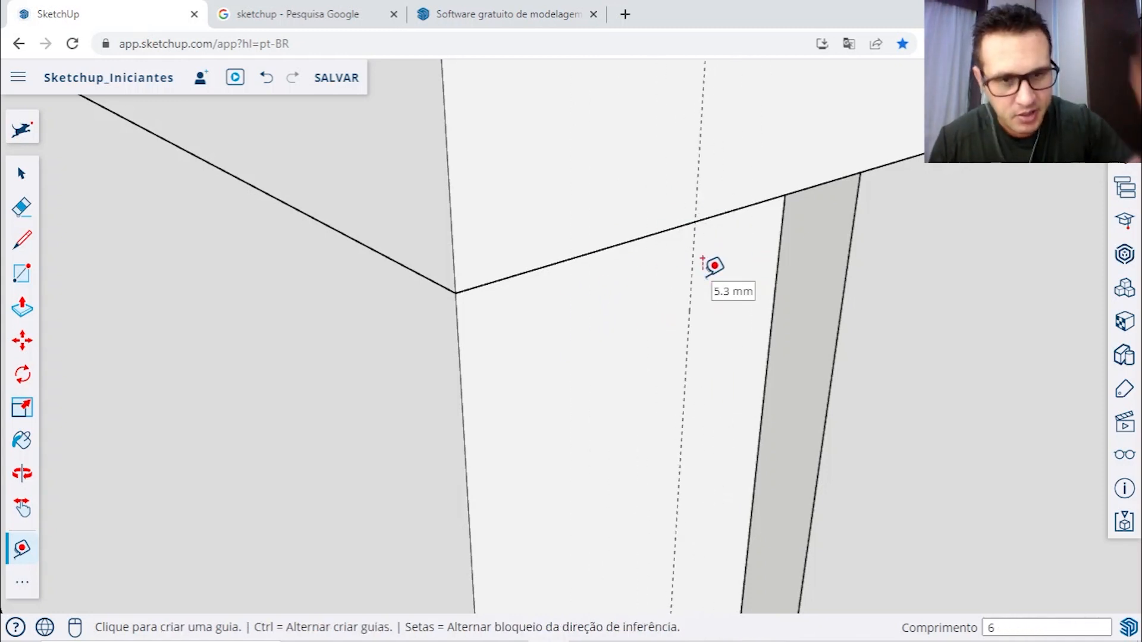
Step: Measure the offset from the left side board's inner front edge to the vertical guide with the Tape Measure
left_click(779, 243)
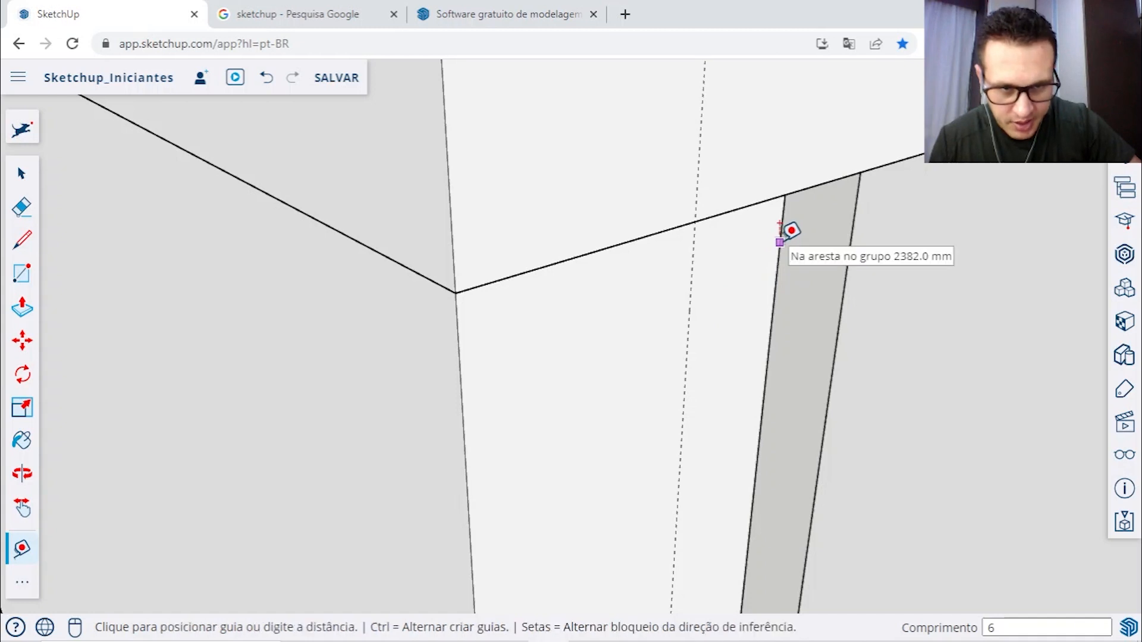
left_click(692, 256)
scroll(722, 243, "down", 5)
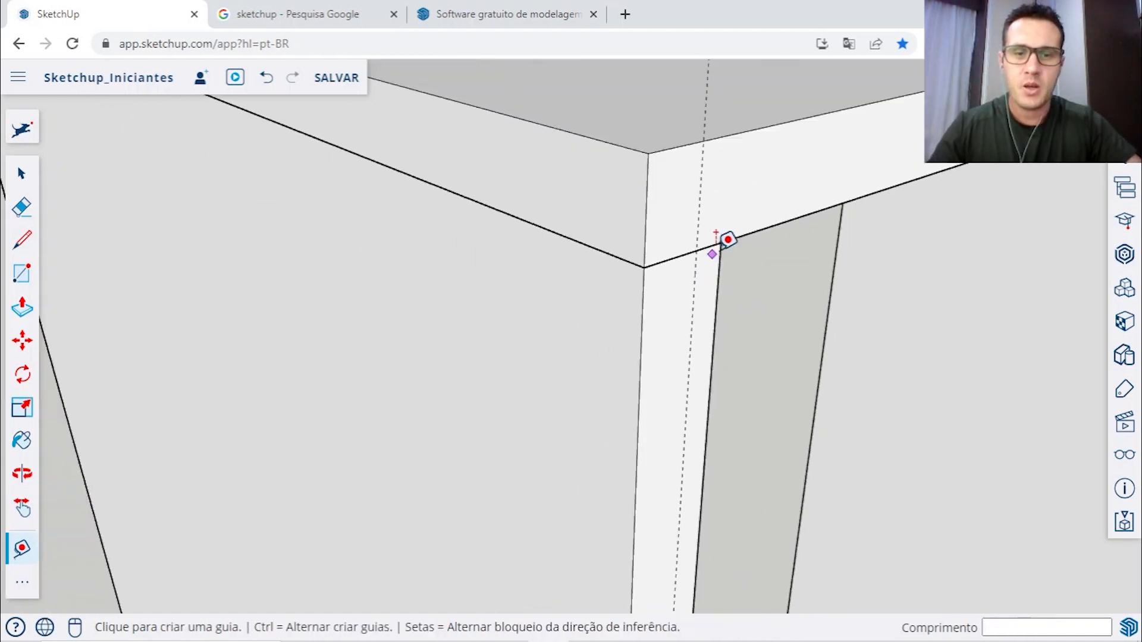
scroll(561, 247, "up", 3)
middle_click_drag(489, 263, 522, 275)
scroll(552, 250, "up", 1)
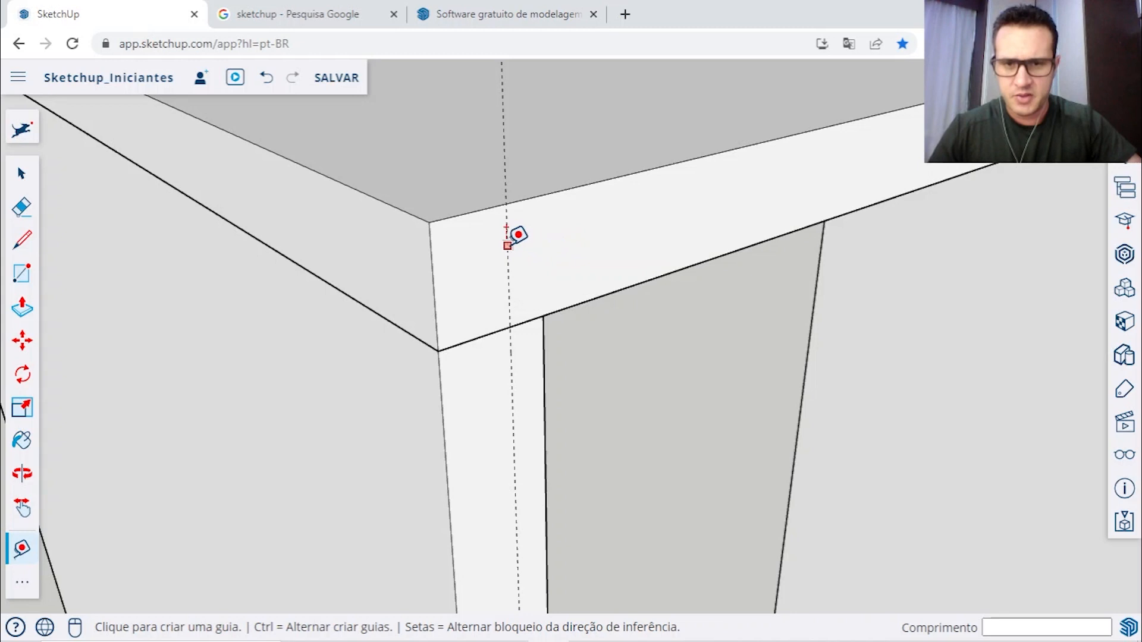
scroll(524, 339, "up", 2)
middle_click_drag(536, 365, 613, 351)
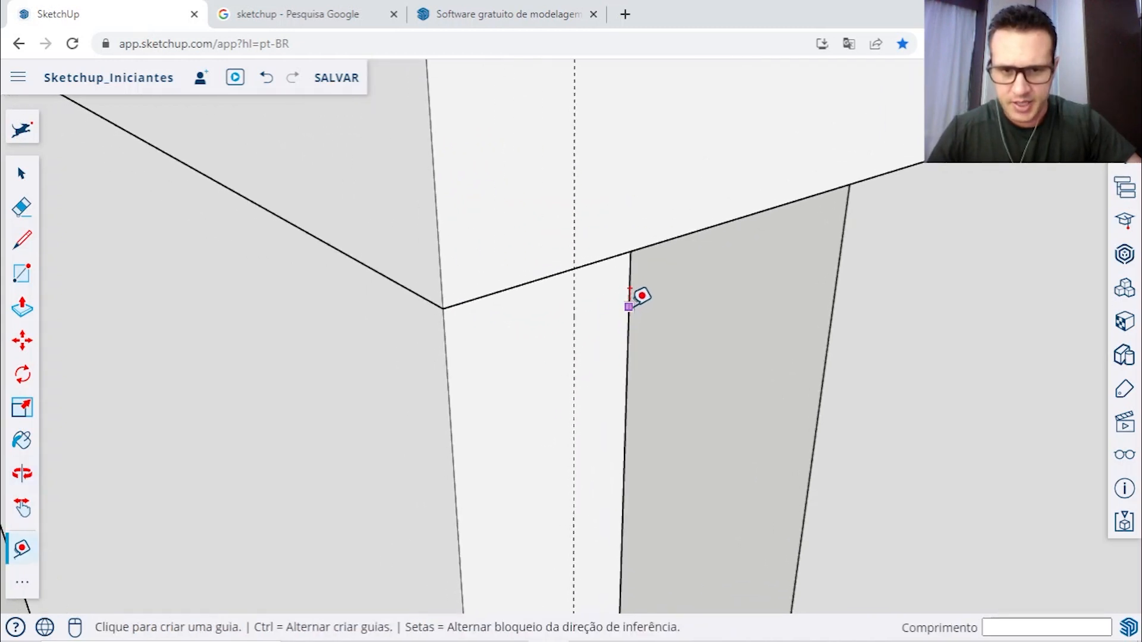
left_click(628, 307)
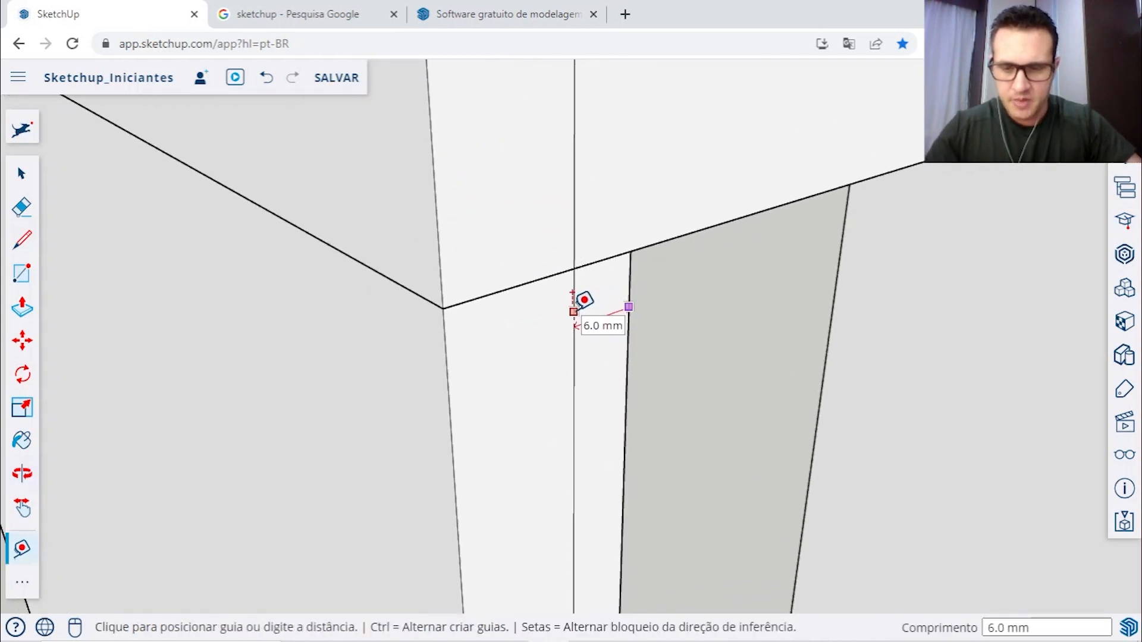
left_click(573, 293)
left_click(630, 291)
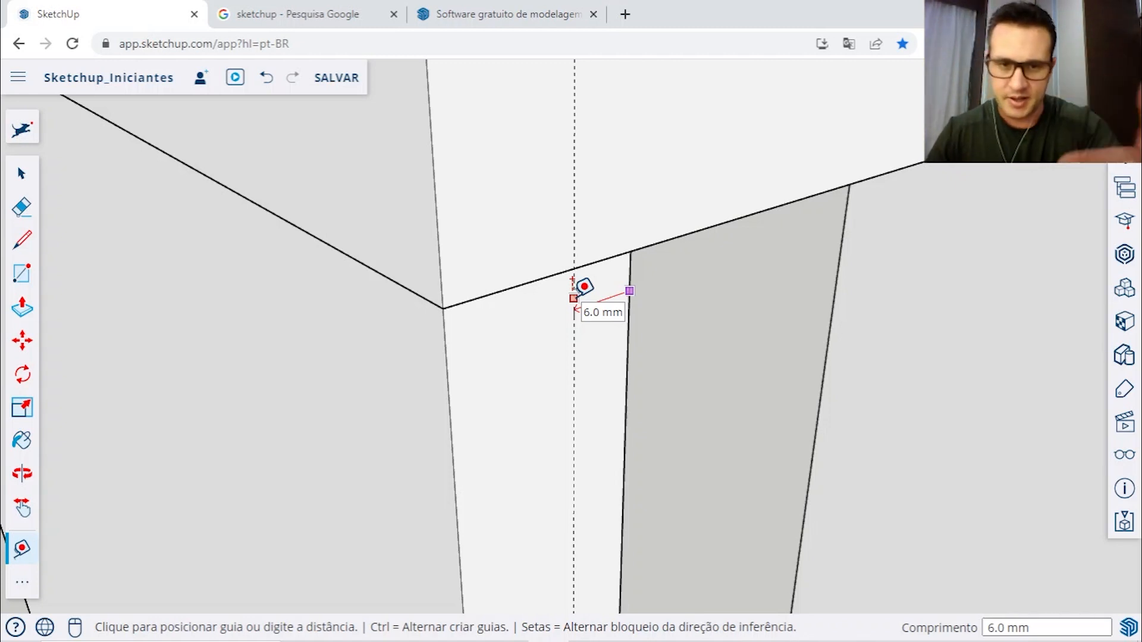
left_click(573, 297)
left_click(630, 291)
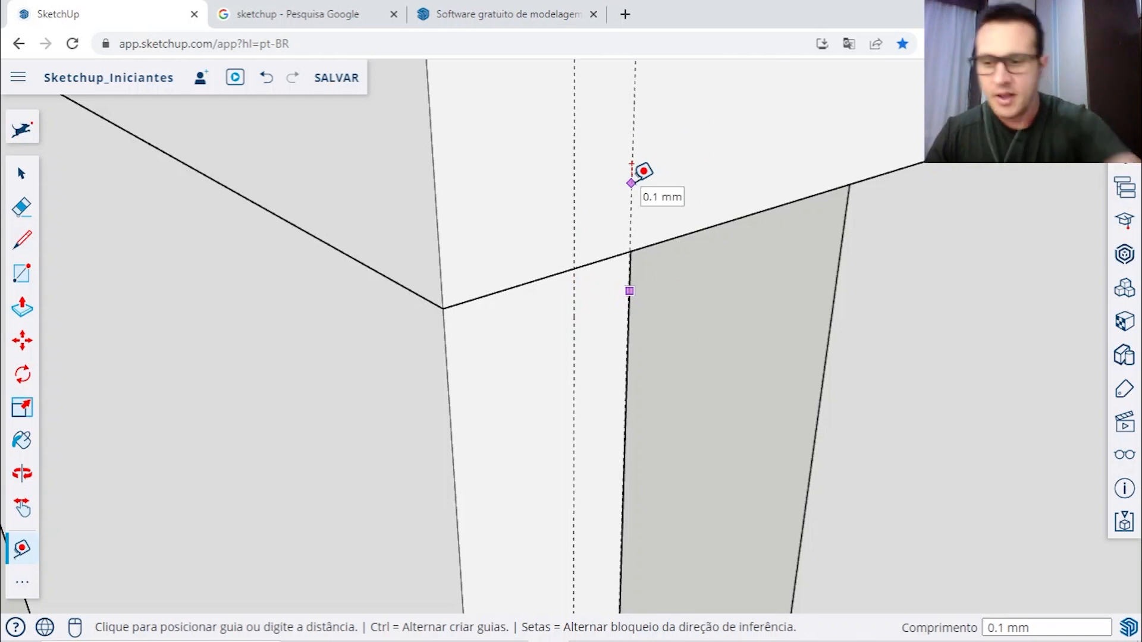
key("Escape")
Step: Place a vertical guide on the front of the right side board, 6 mm outward from its inner edge
scroll(638, 170, "down", 5)
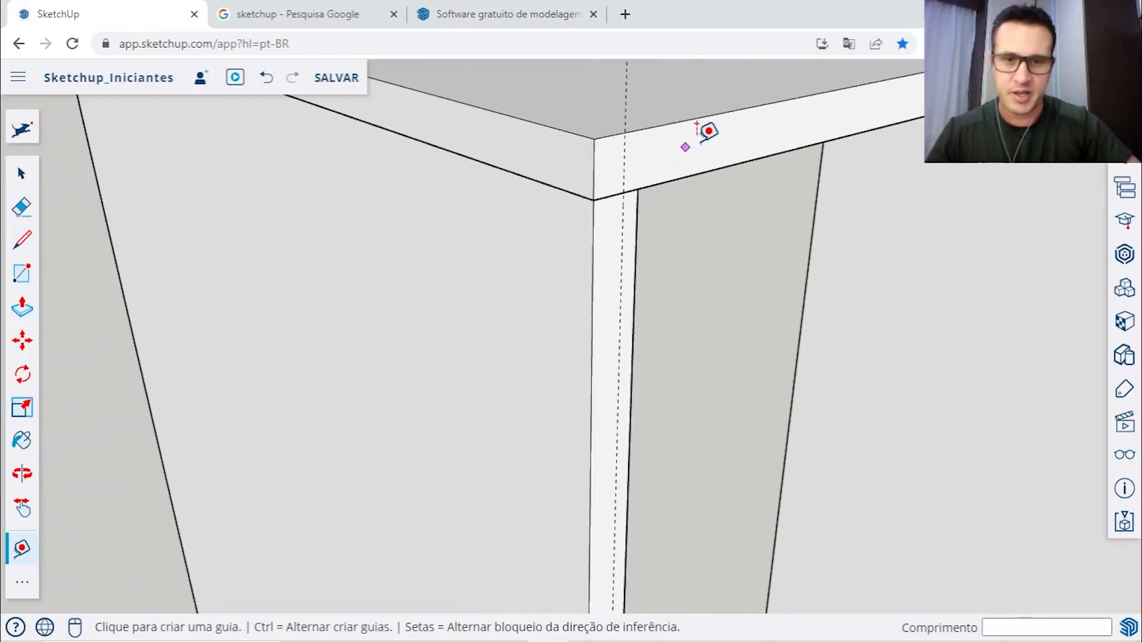
scroll(773, 128, "down", 3)
middle_click_drag(889, 107, 501, 193)
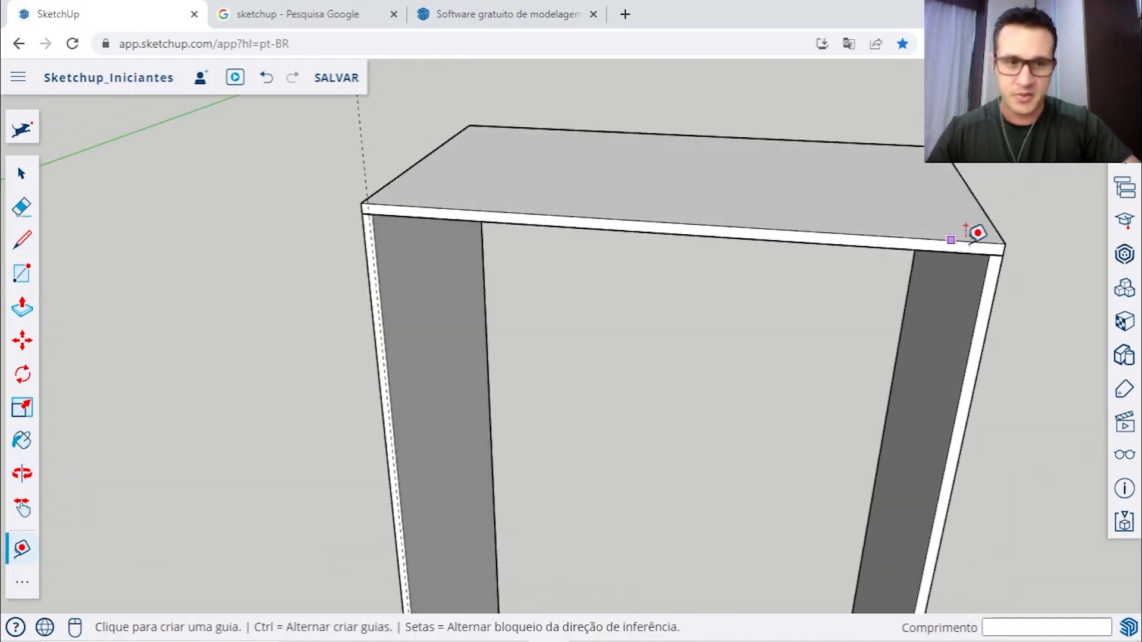
scroll(987, 238, "up", 5)
middle_click_drag(994, 244, 767, 286)
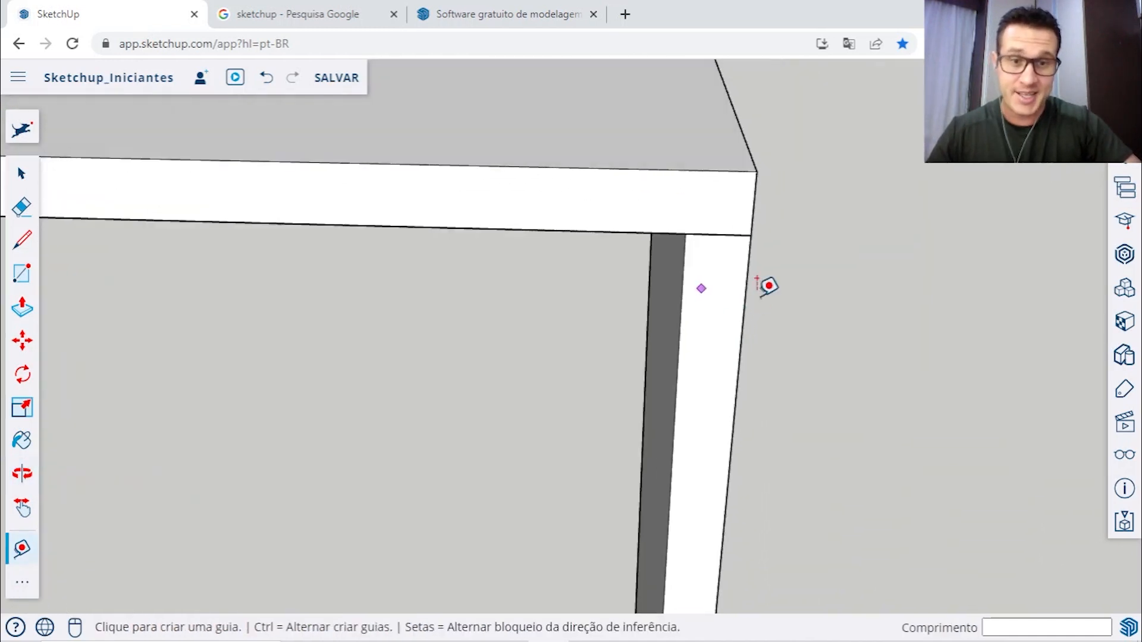
scroll(767, 286, "up", 5)
left_click(602, 197)
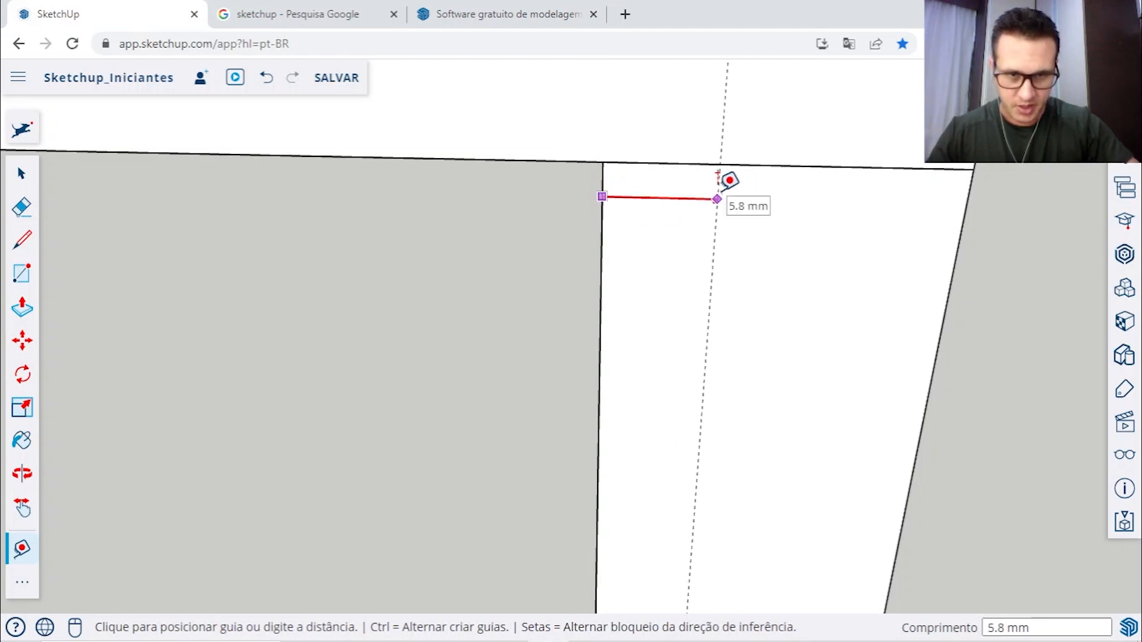
scroll(654, 209, "down", 4)
middle_click_drag(682, 211, 699, 241)
scroll(698, 242, "up", 3)
type("6")
key("Return")
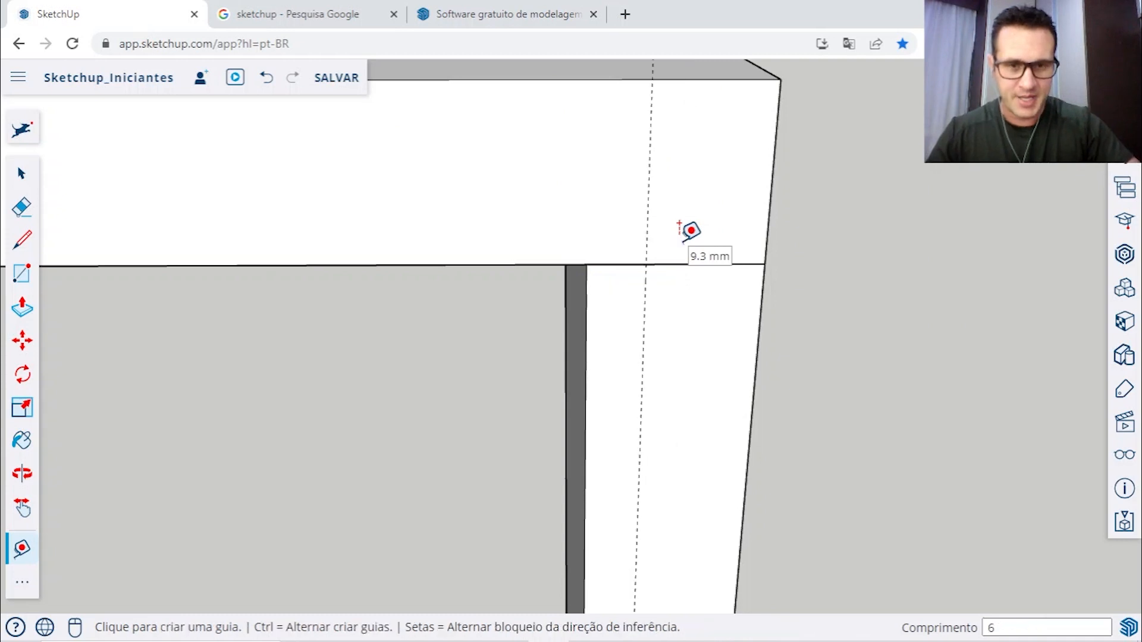
Step: Place a horizontal guide along the front of the top board, about 6 mm above its lower edge, locked to the blue axis
scroll(690, 231, "down", 2)
key("t")
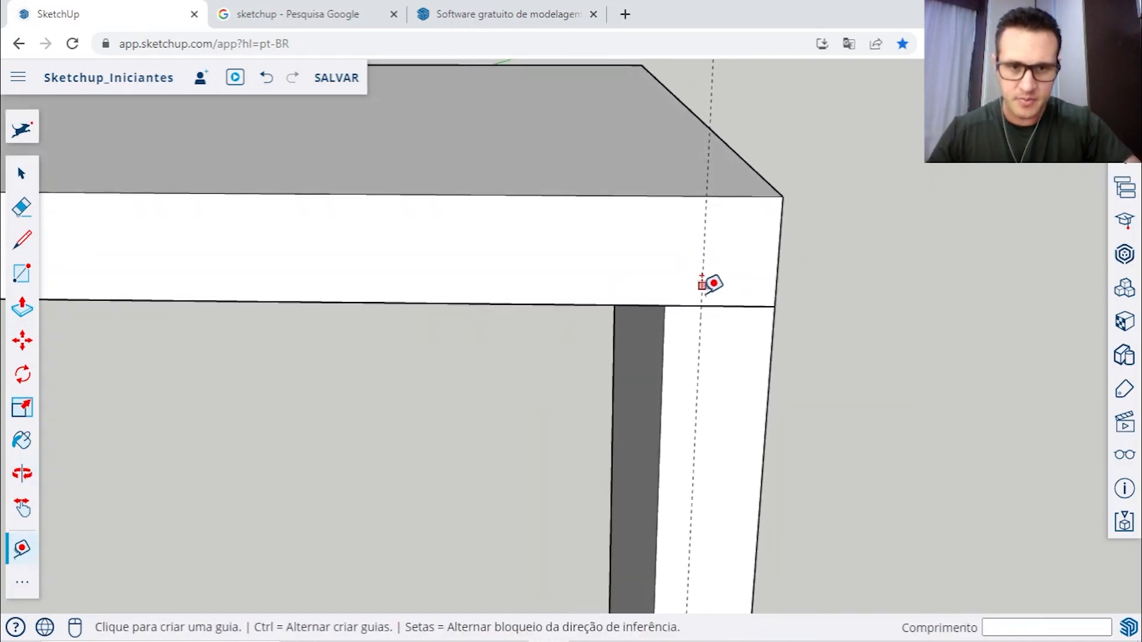
scroll(712, 283, "up", 4)
left_click(665, 307)
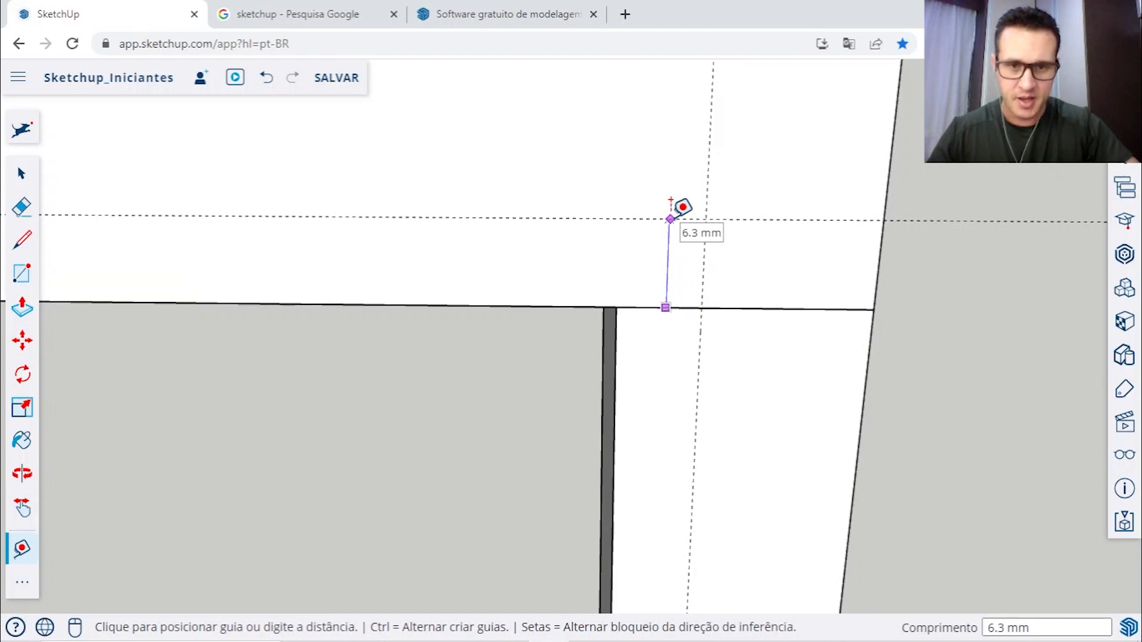
key("Up")
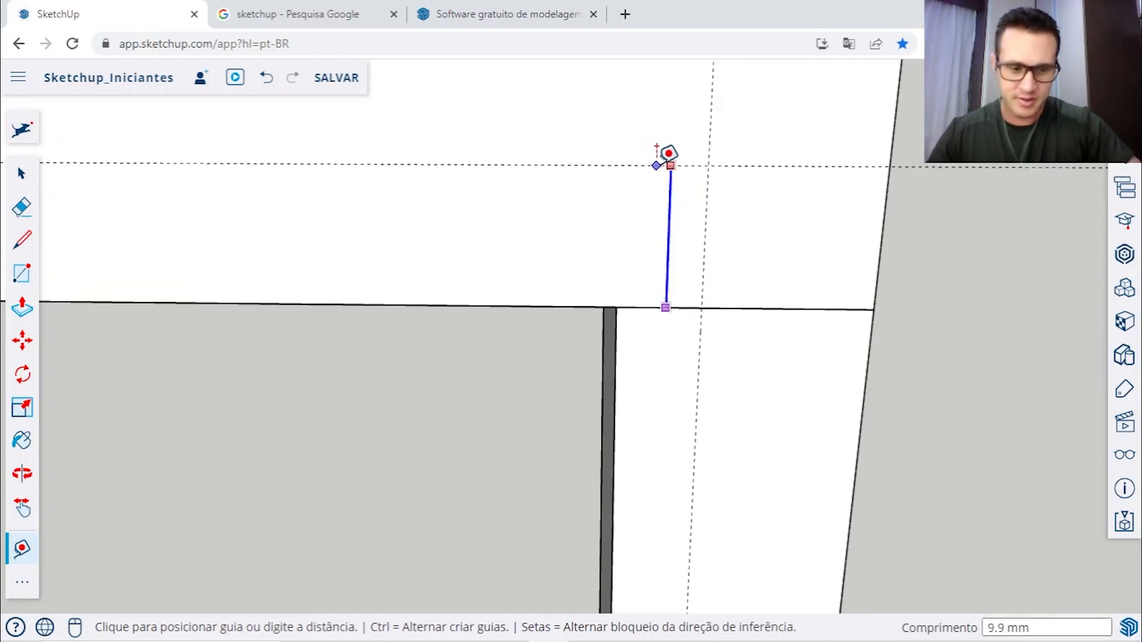
left_click(668, 155)
Step: Place a horizontal guide along the front of the base board, 6 mm below its upper edge
scroll(671, 198, "down", 6)
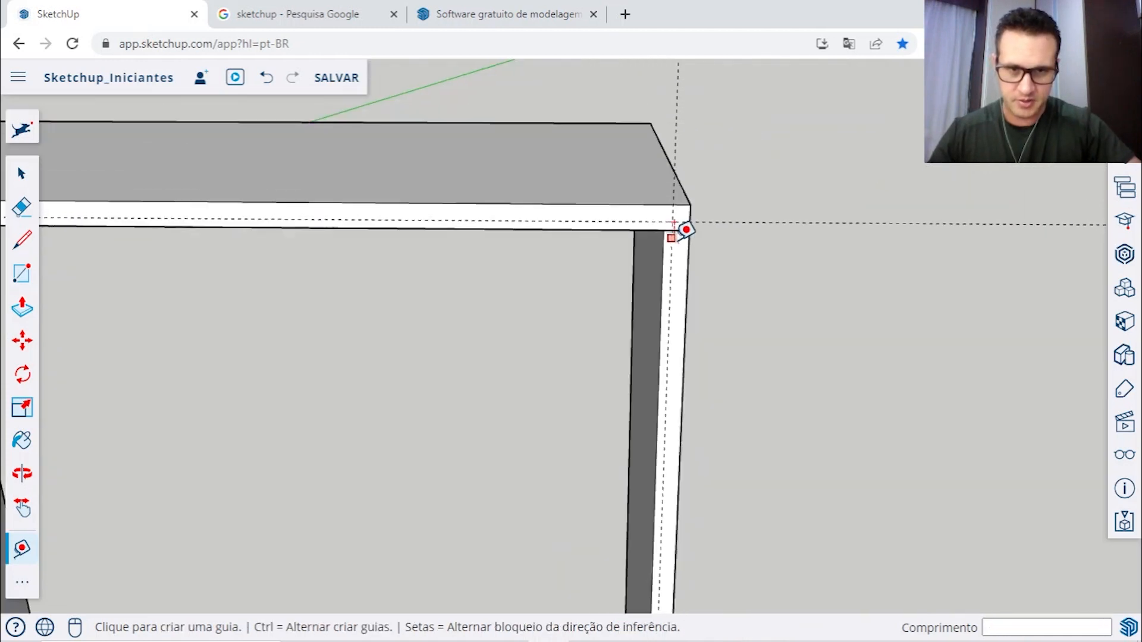
scroll(641, 433, "up", 2)
middle_click_drag(612, 474, 675, 196)
scroll(681, 440, "up", 5)
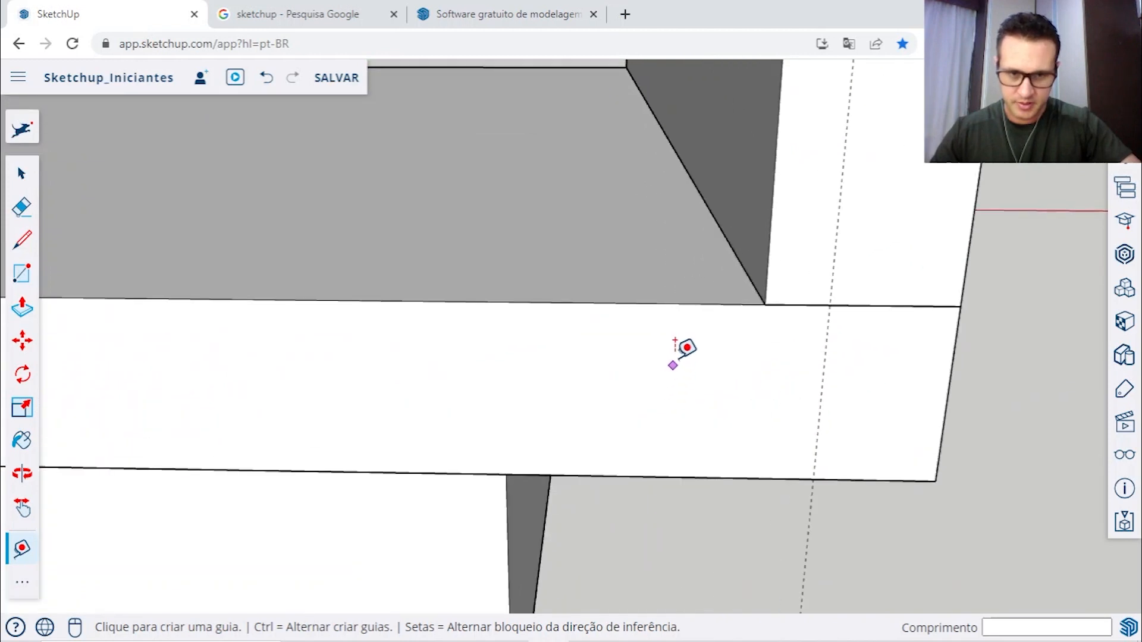
left_click(686, 303)
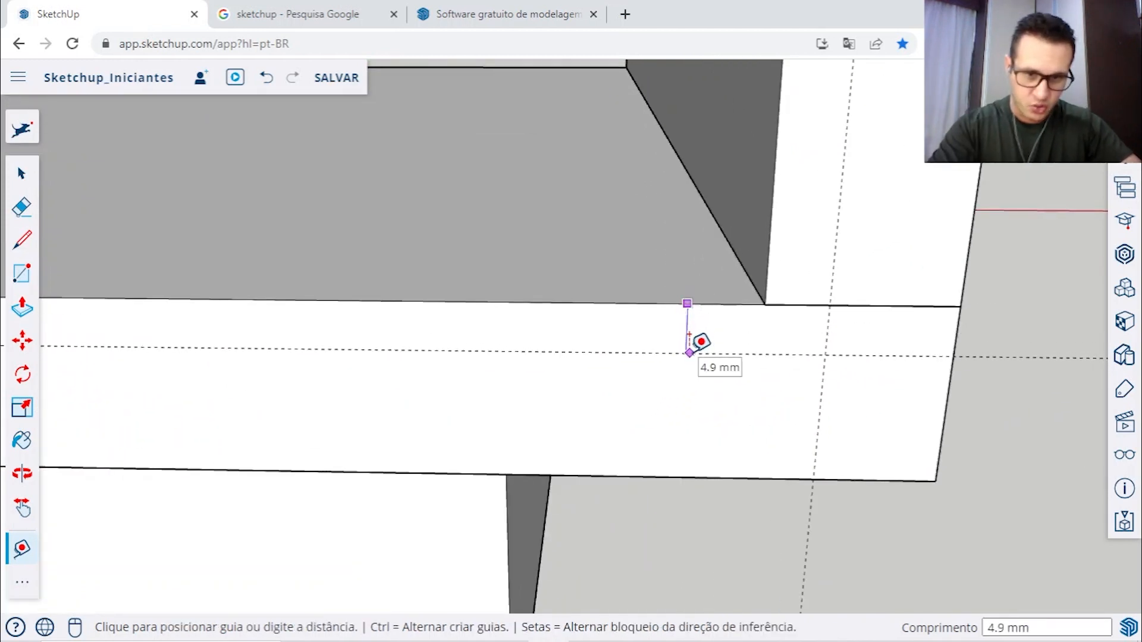
left_click(699, 401)
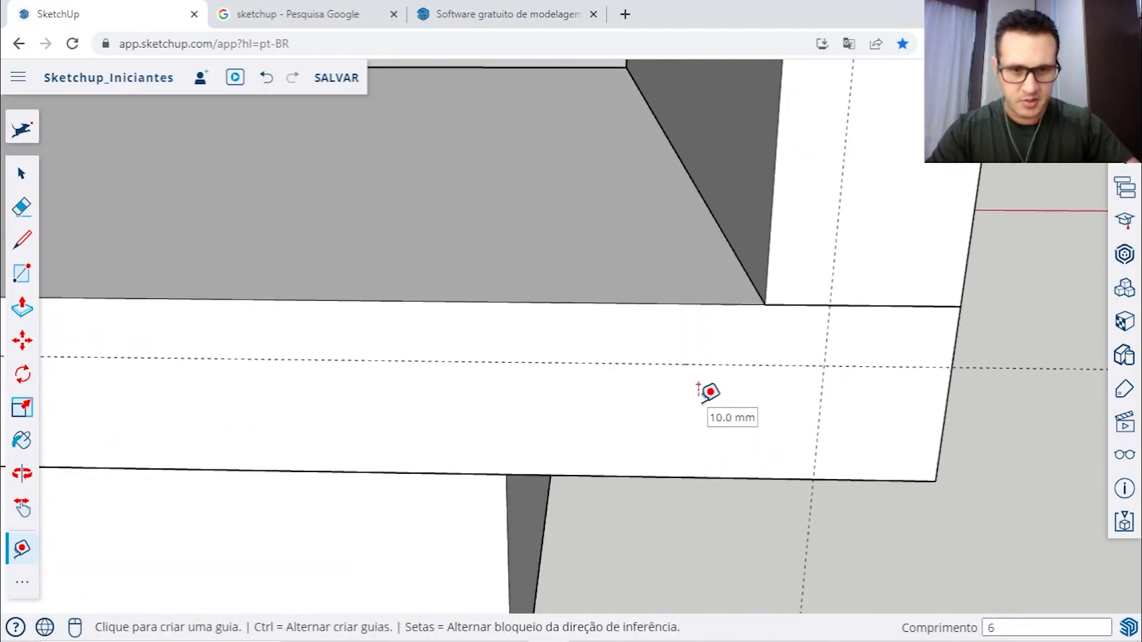
key("space")
Step: Measure from the right side board's inner front edge to the midpoint of the base board's front
scroll(702, 405, "down", 2)
scroll(702, 401, "down", 1)
middle_click_drag(706, 407, 747, 385)
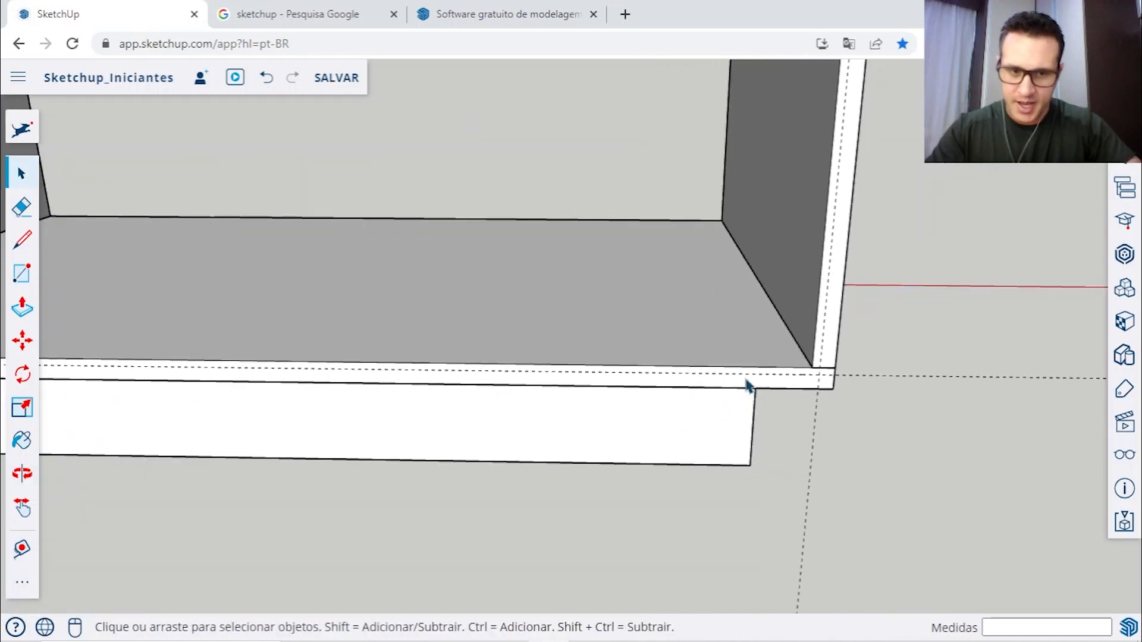
key("t")
scroll(827, 343, "up", 3)
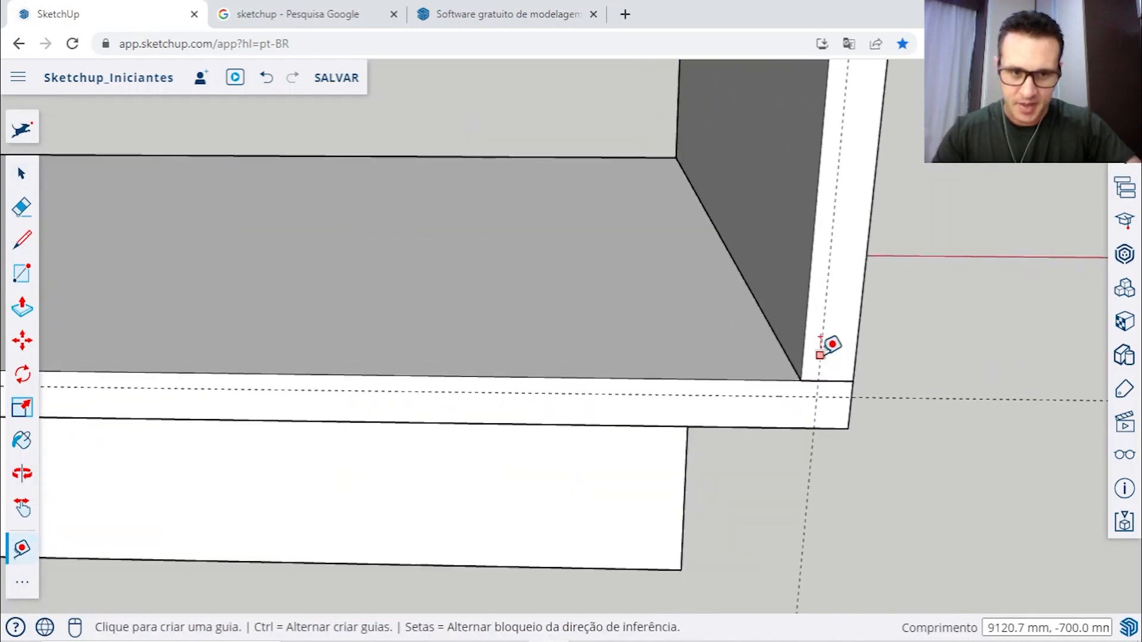
left_click(804, 299)
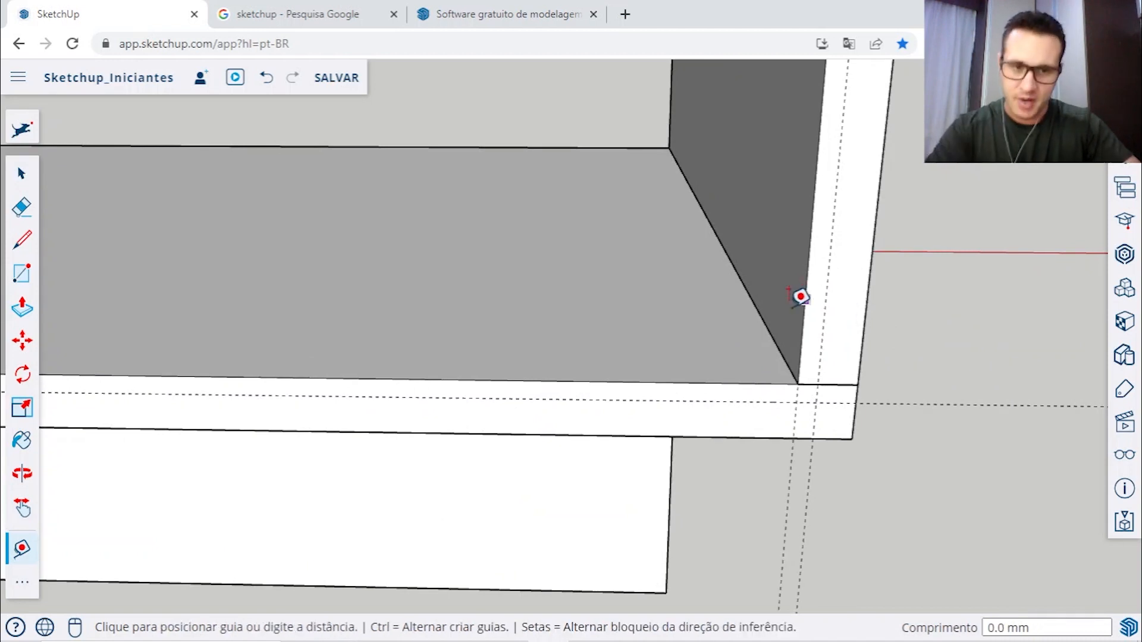
scroll(359, 319, "down", 2)
scroll(828, 326, "down", 3)
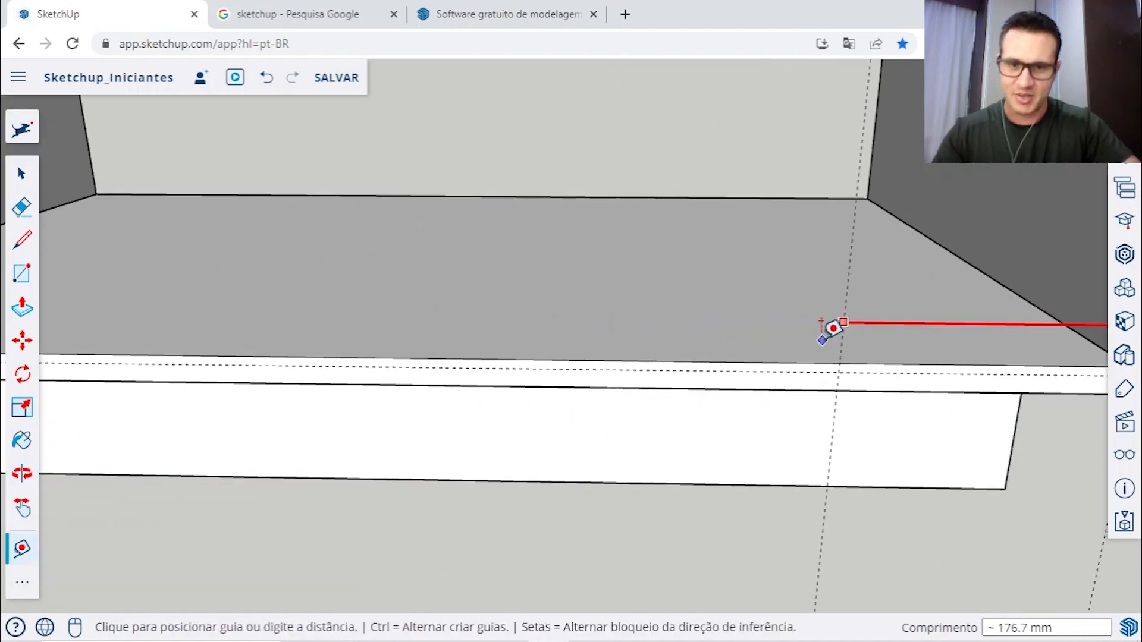
scroll(814, 327, "down", 4)
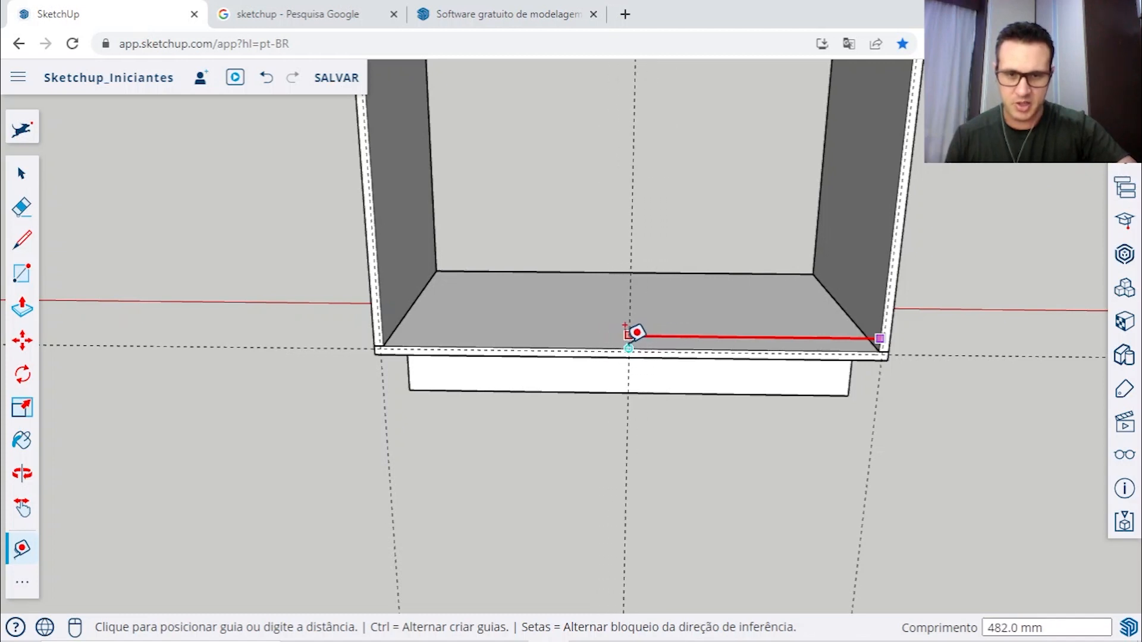
left_click(660, 335)
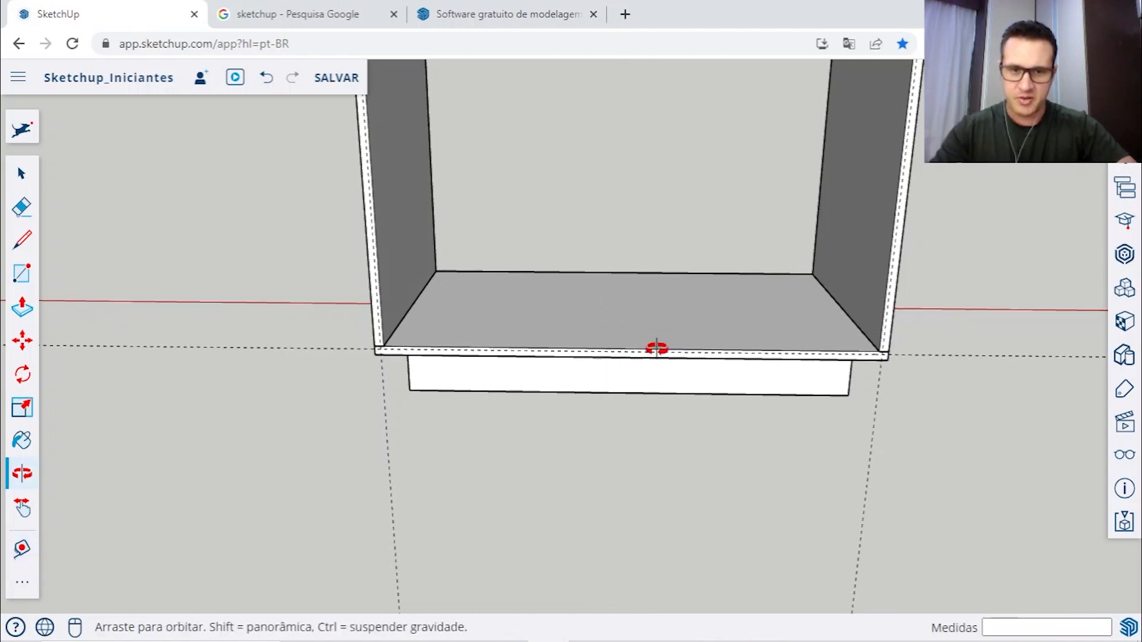
Step: Measure the carcass's inner width along the base board, from the right side board to the left one
scroll(779, 331, "up", 5)
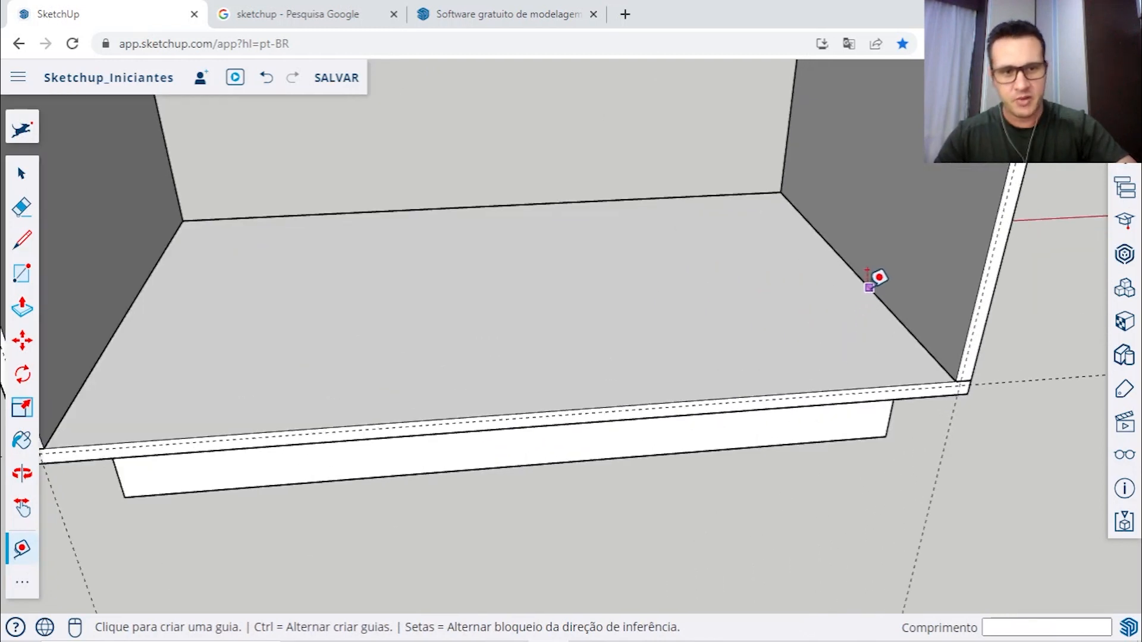
left_click(868, 287)
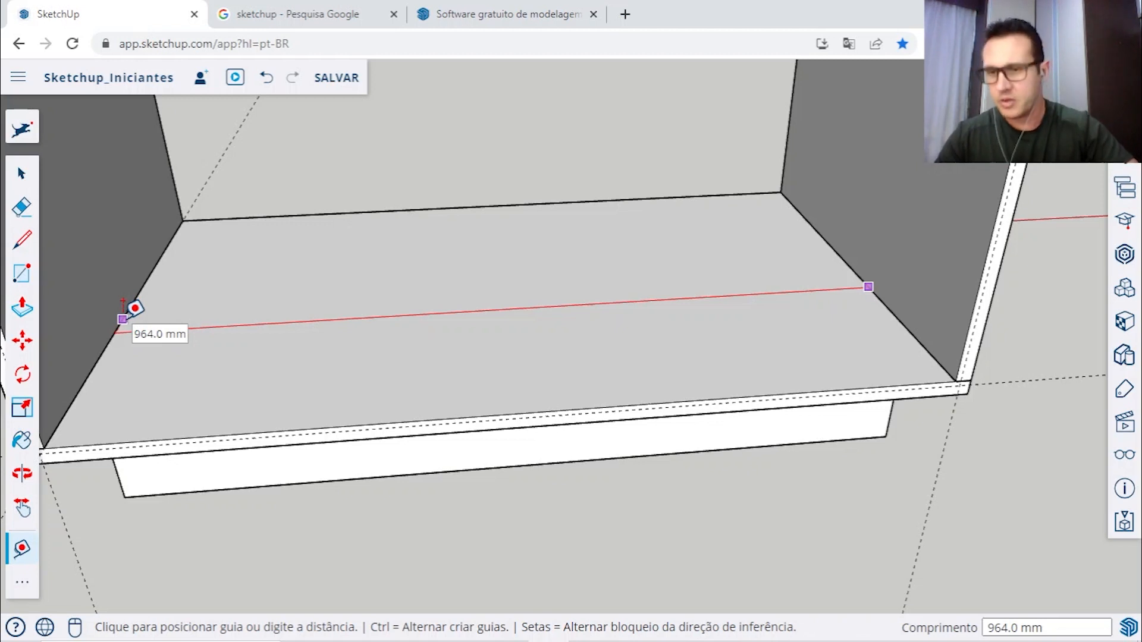
key("space")
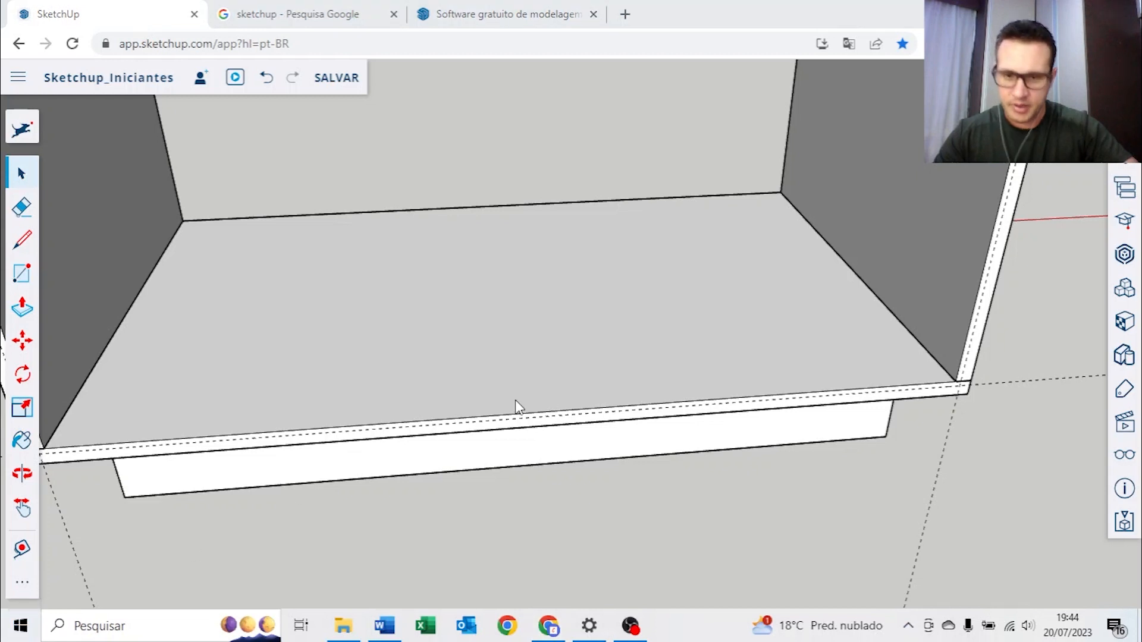
Step: Switch to the Windows calculator, divide the 964 mm inner width by 2, and return to the SketchUp model
key("super")
left_click(470, 505)
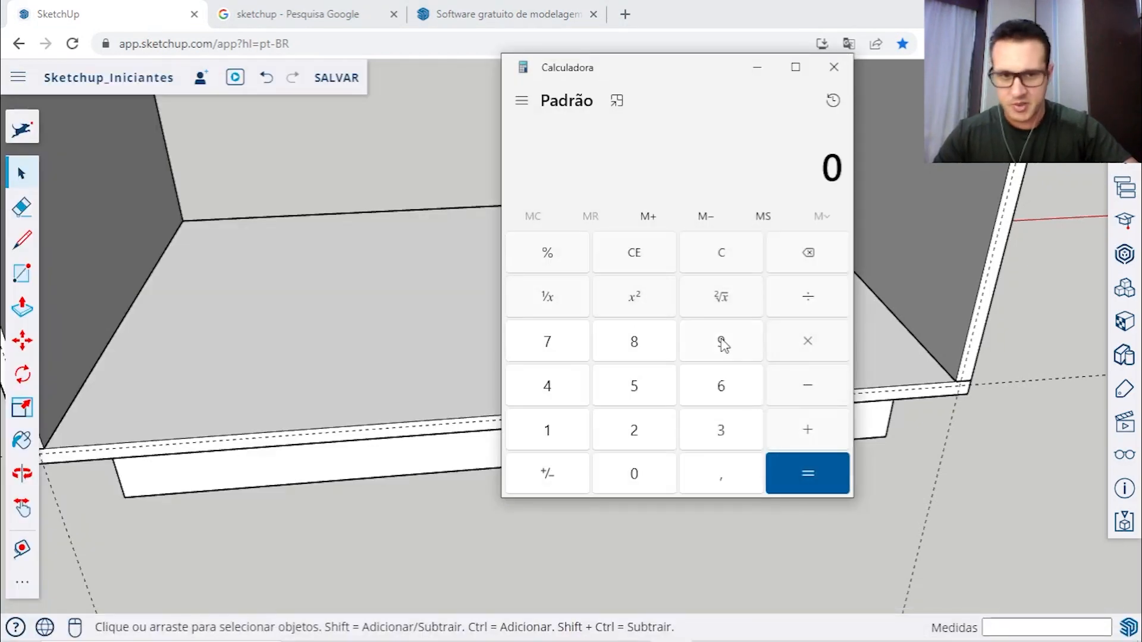
left_click(723, 395)
left_click(566, 388)
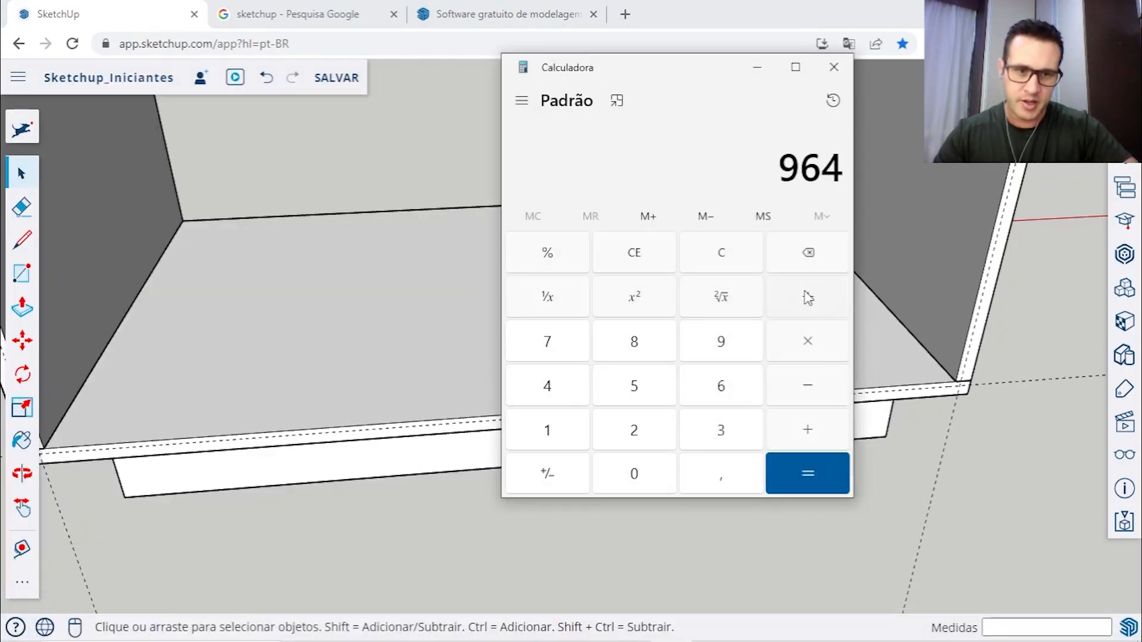
left_click(633, 439)
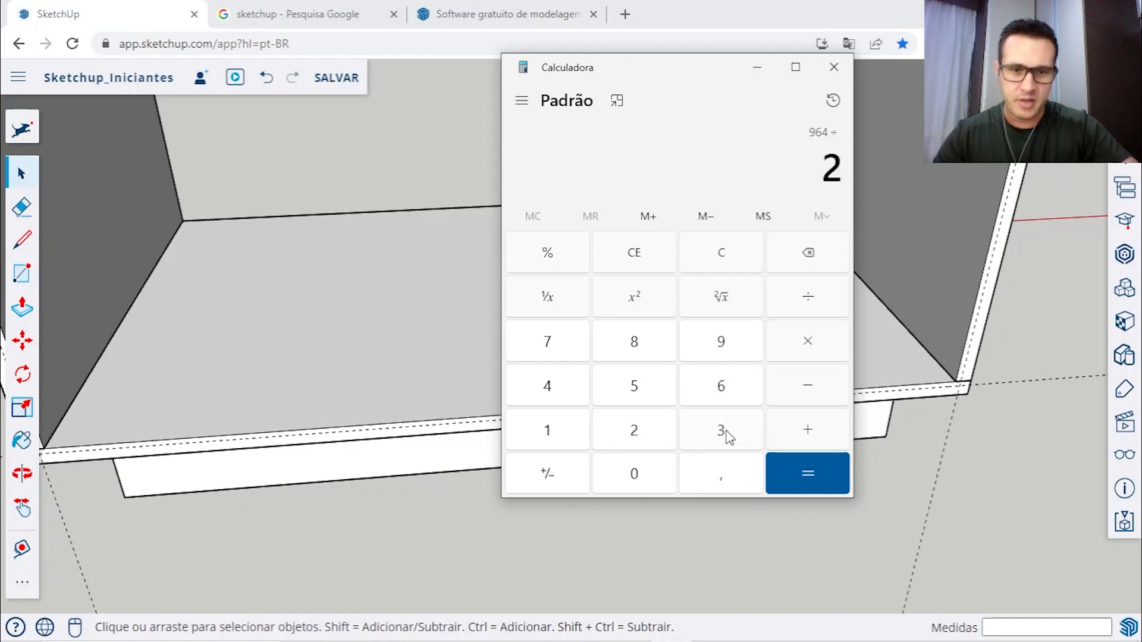
left_click(792, 469)
left_click(722, 257)
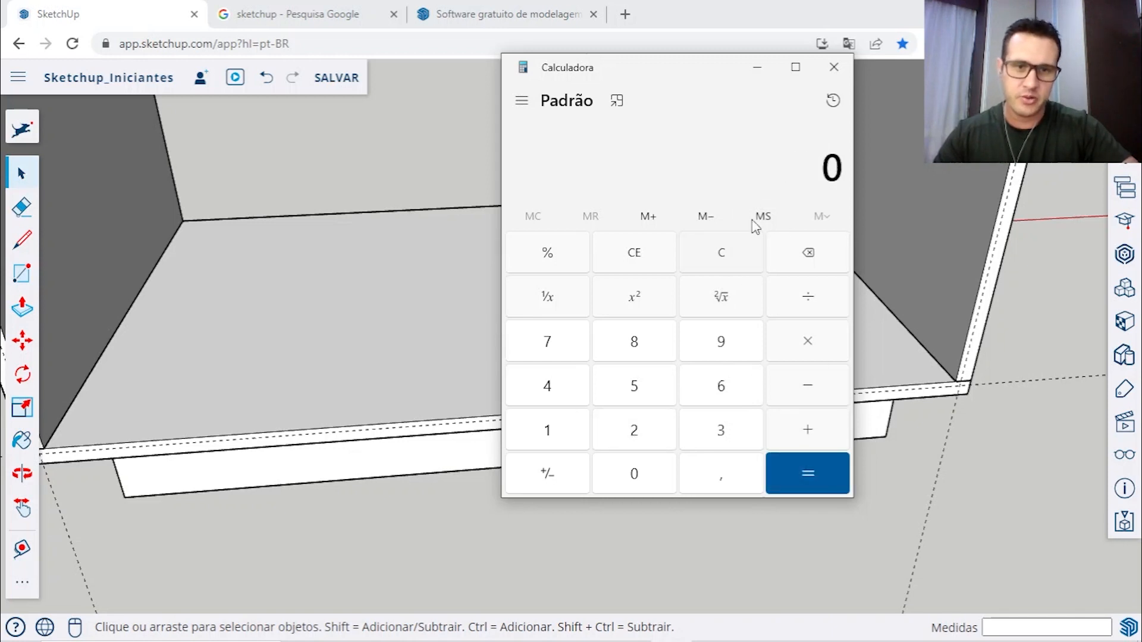
left_click(757, 75)
Step: Try to place a guide across the base board, 482 mm from its inner edge along the right side board
key("t")
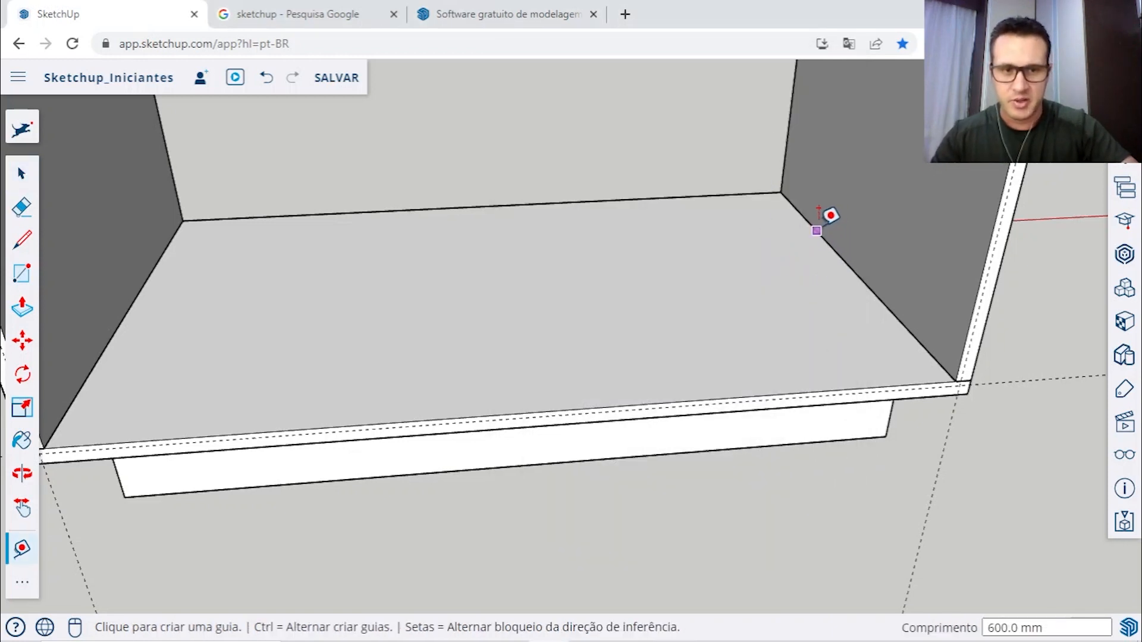
left_click(818, 229)
type("48")
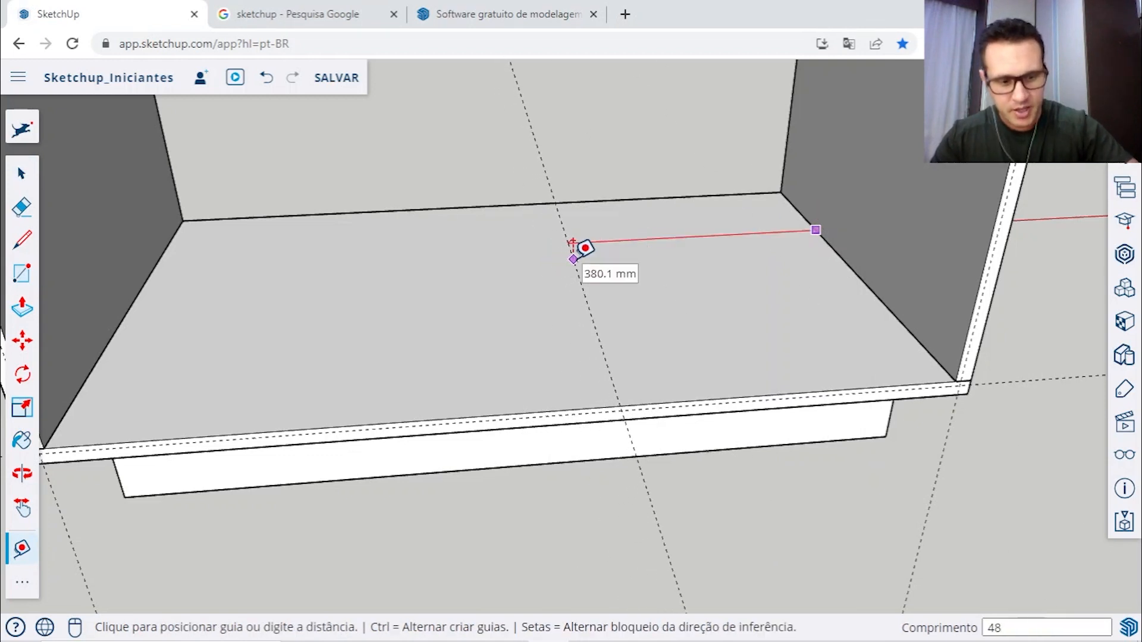
type("2")
key("Return")
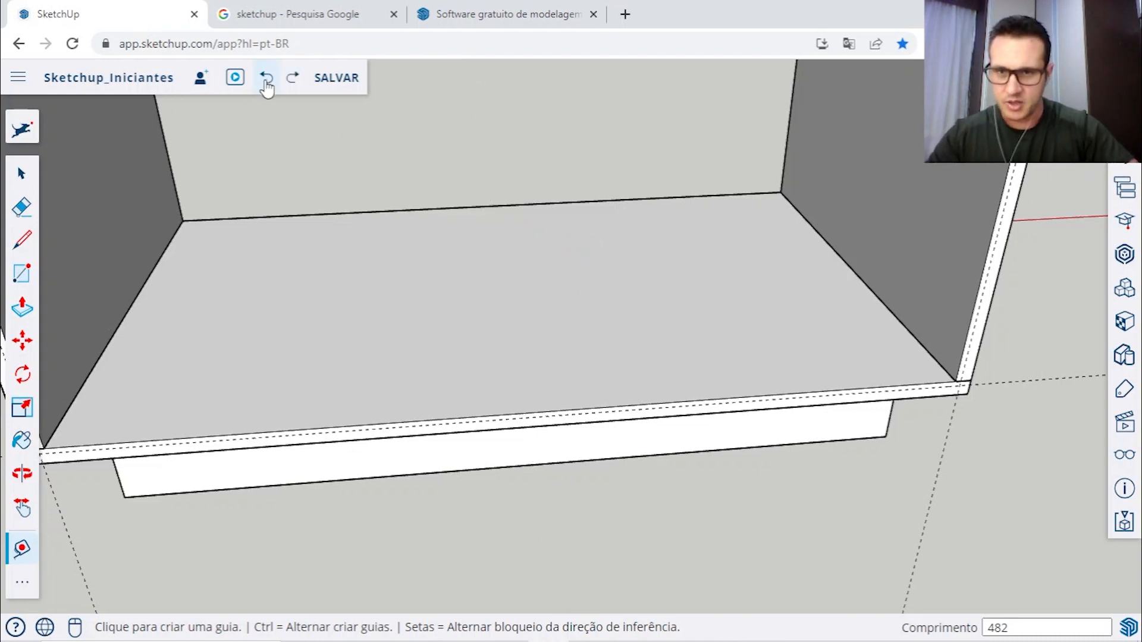
Step: Place a vertical guide across the front of the carcass, 482 mm from the right side board's inner front edge
scroll(546, 266, "down", 4)
middle_click_drag(668, 321, 626, 286)
scroll(681, 291, "up", 2)
scroll(686, 290, "down", 5)
scroll(698, 277, "down", 5)
middle_click_drag(680, 414, 797, 421)
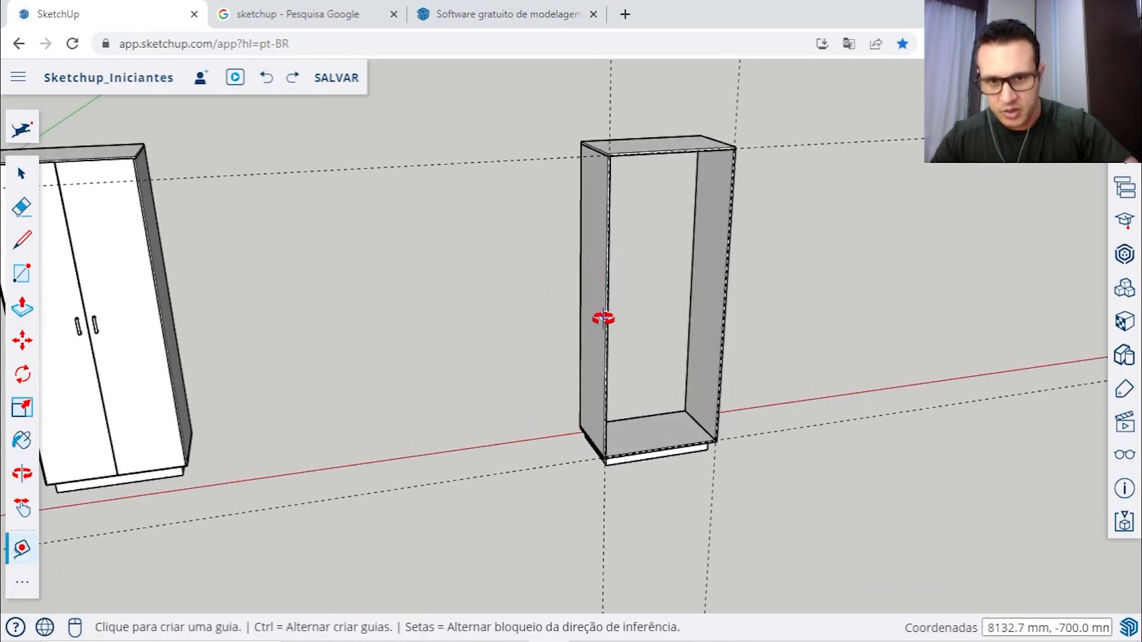
middle_click_drag(604, 319, 660, 281)
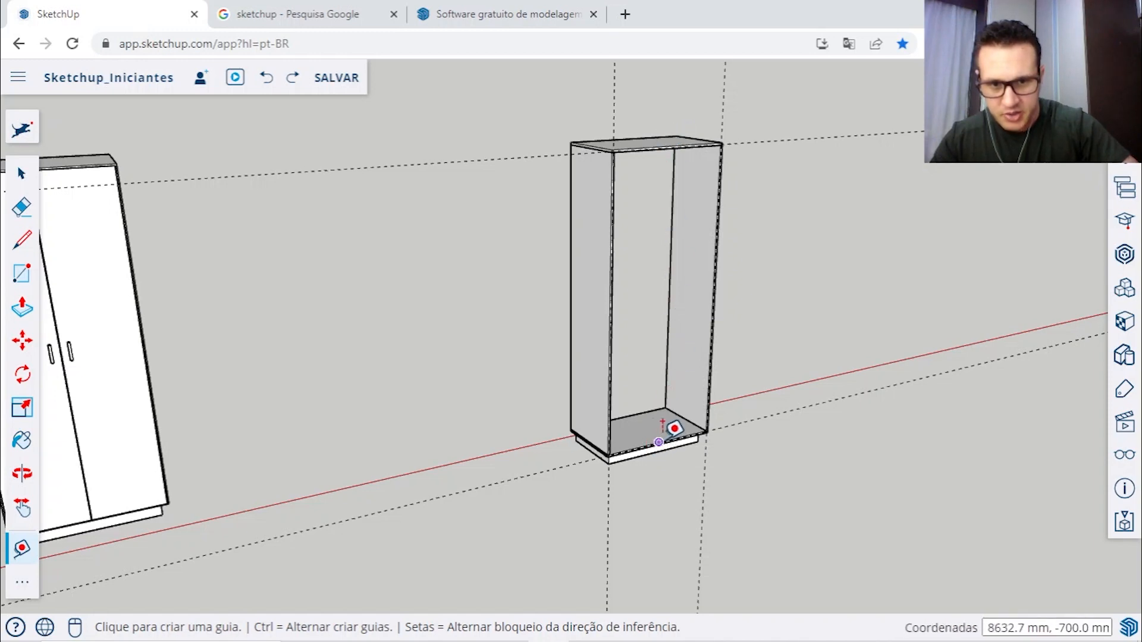
scroll(674, 428, "up", 10)
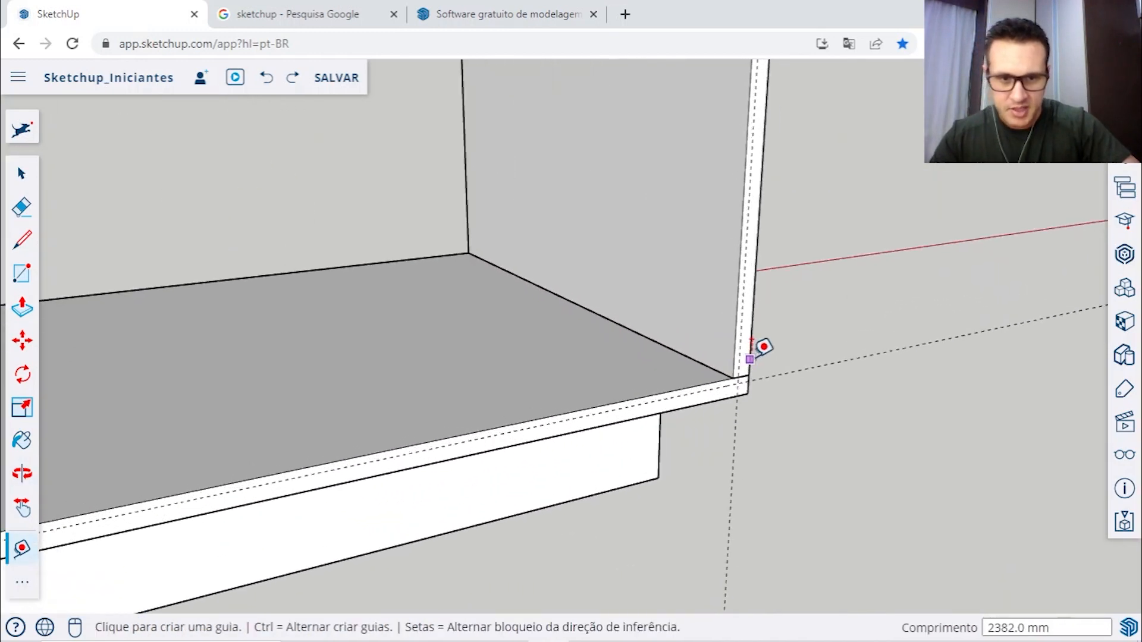
scroll(751, 345, "down", 2)
left_click(730, 327)
scroll(730, 327, "up", 2)
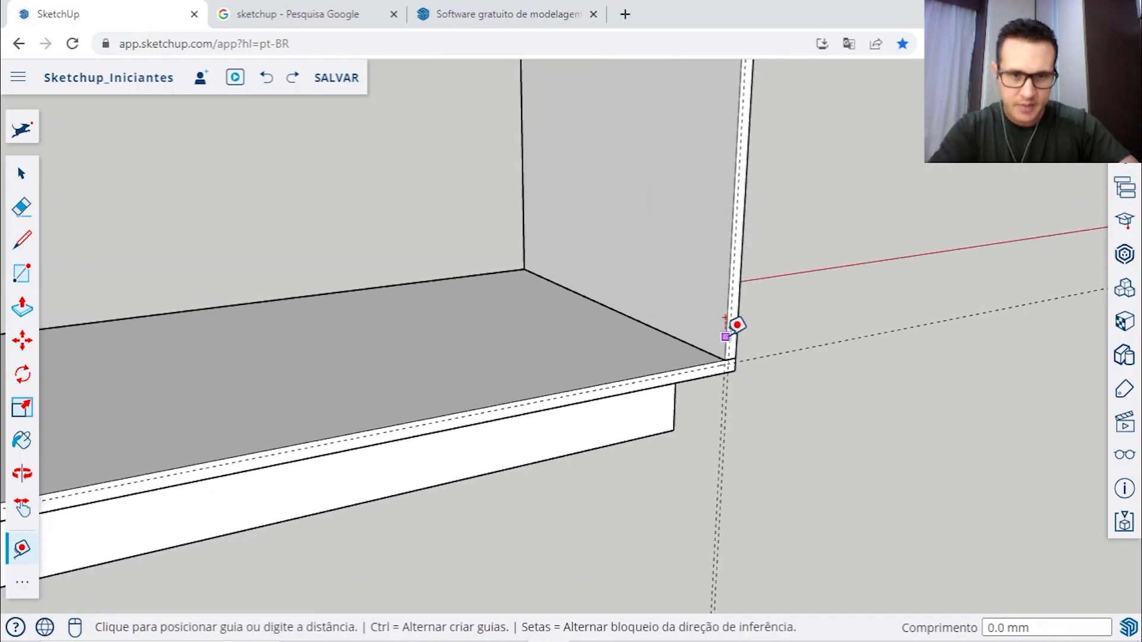
scroll(543, 377, "down", 3)
scroll(484, 392, "up", 5)
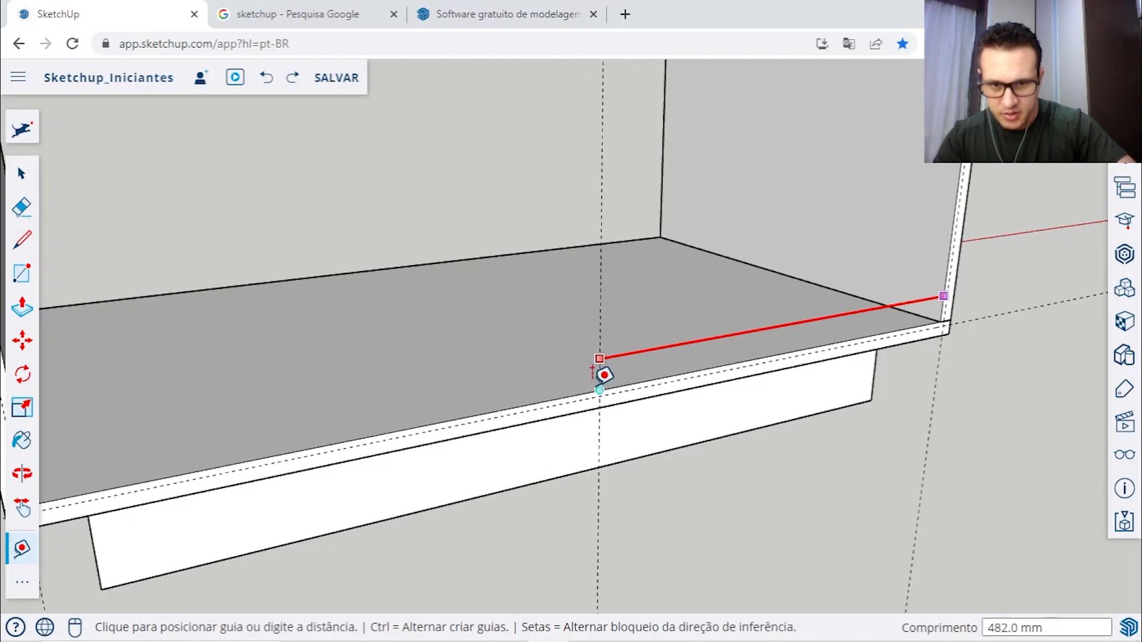
left_click(599, 376)
scroll(789, 291, "down", 5)
middle_click_drag(805, 286, 617, 411)
key("space")
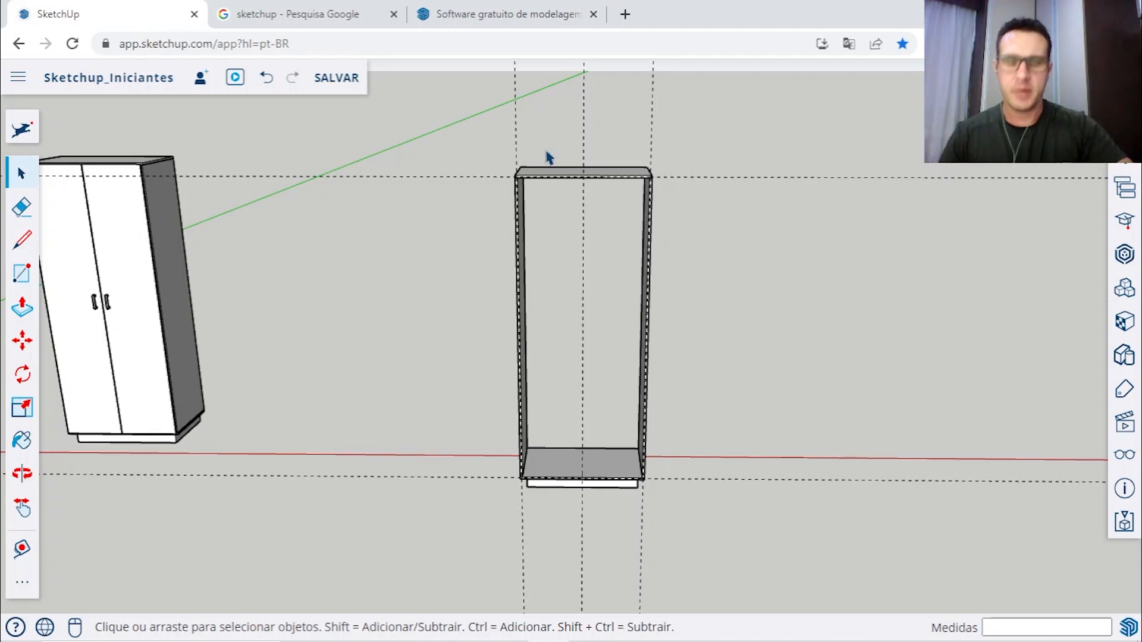
left_click(22, 277)
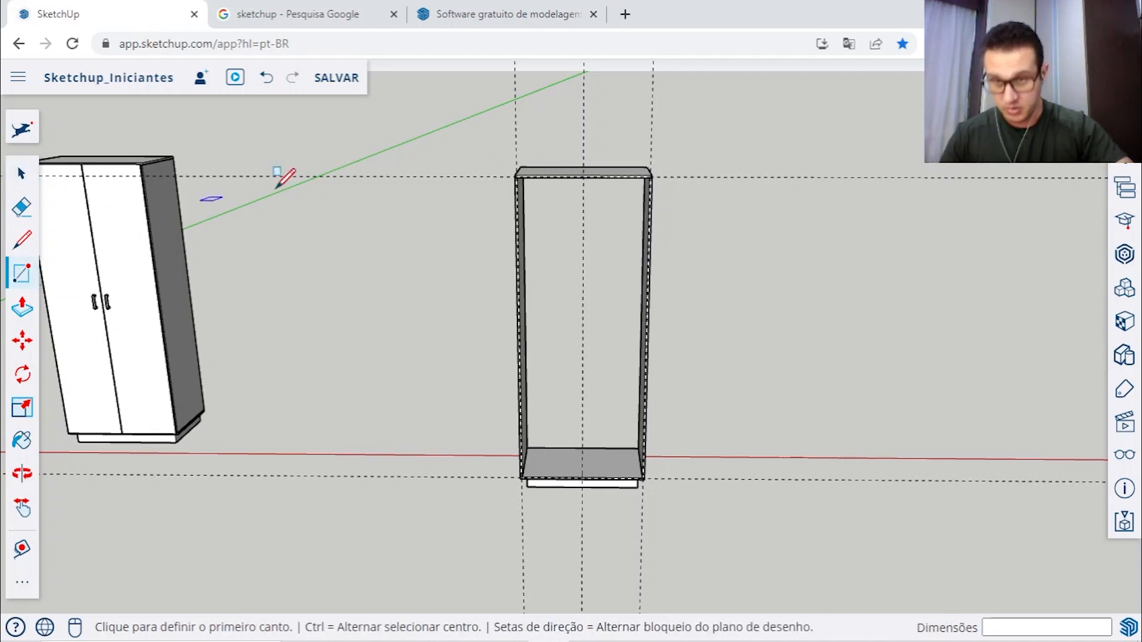
scroll(517, 173, "up", 6)
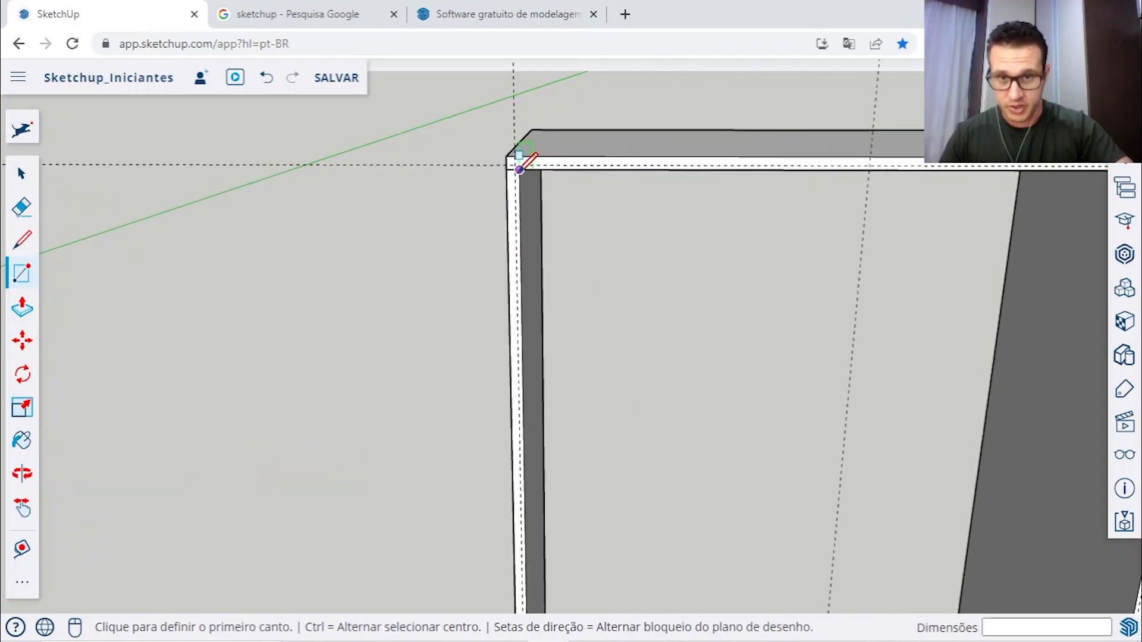
scroll(522, 156, "down", 10)
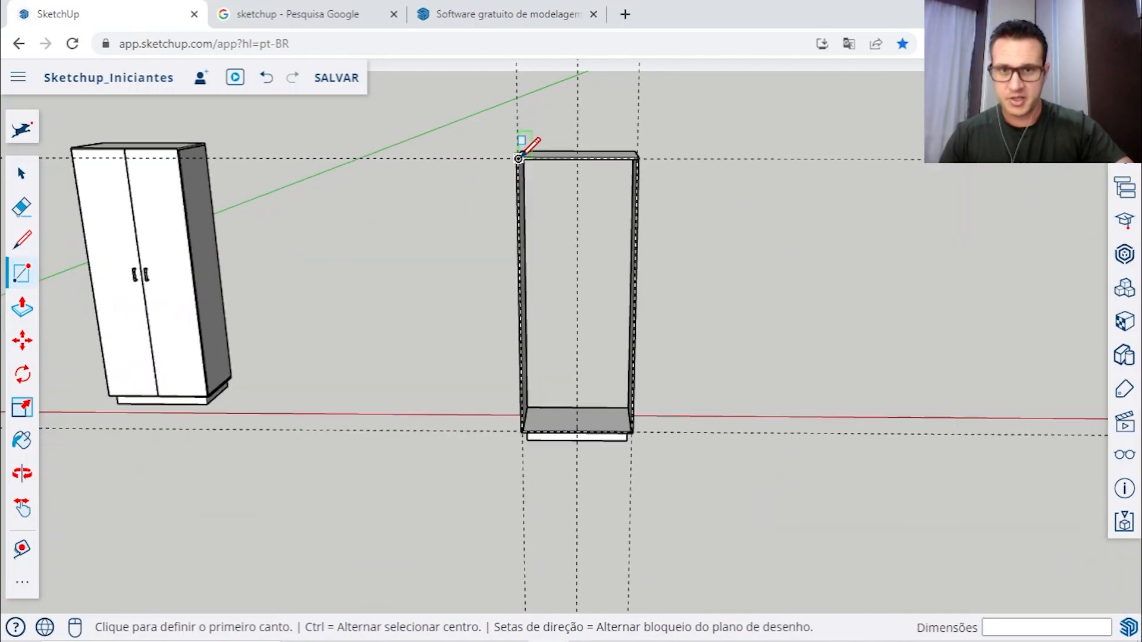
middle_click_drag(522, 145, 726, 187)
middle_click_drag(618, 202, 517, 158)
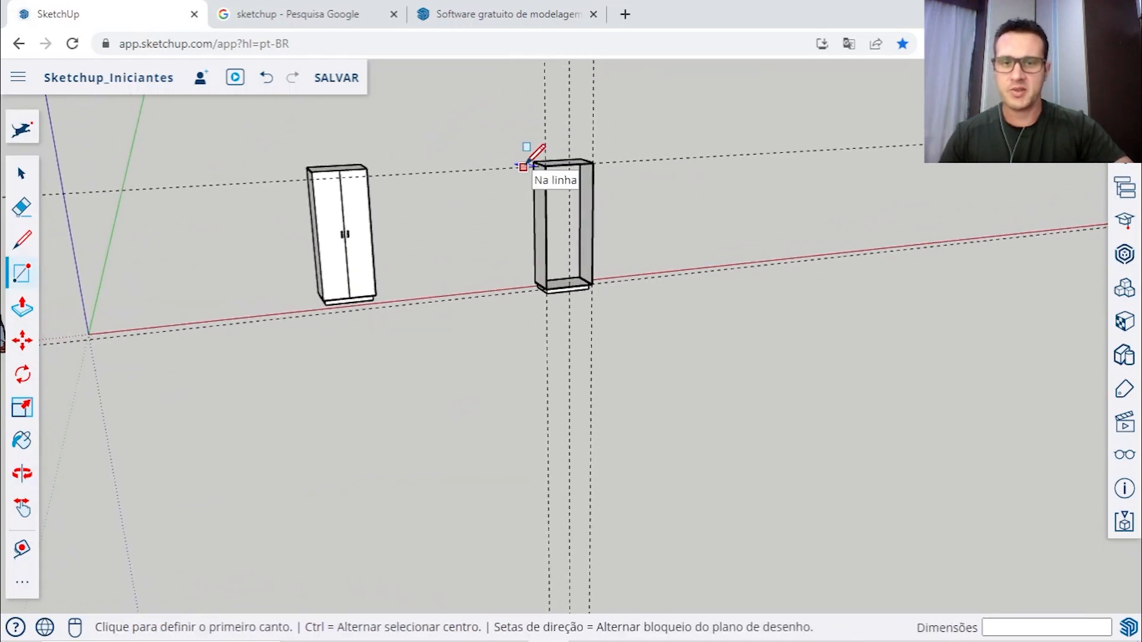
scroll(524, 167, "up", 5)
scroll(530, 153, "down", 8)
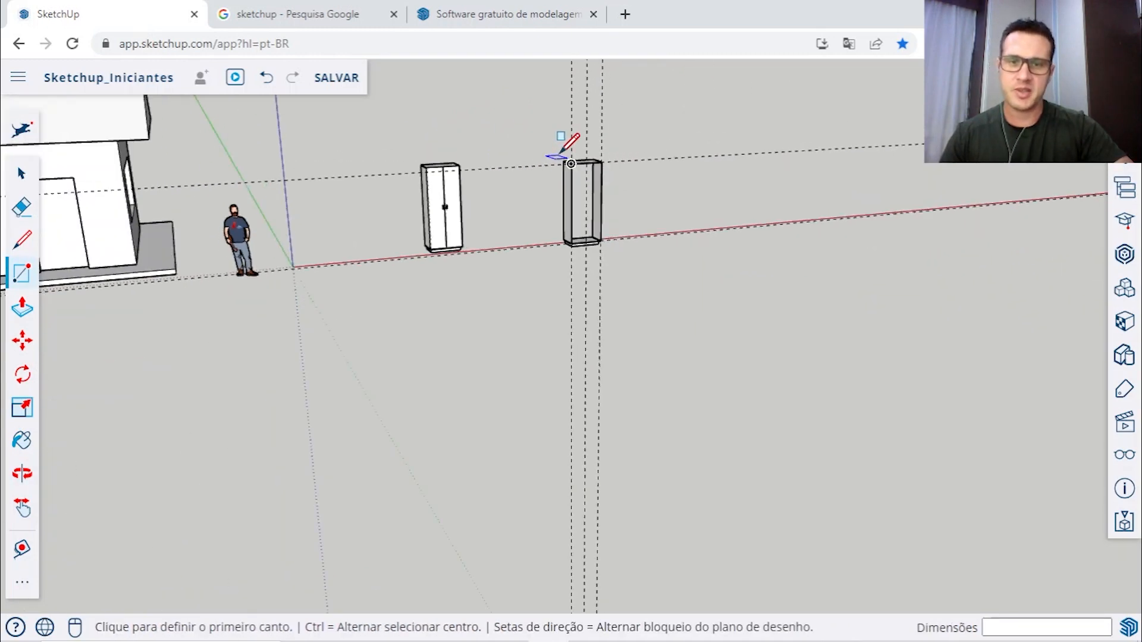
scroll(565, 154, "up", 10)
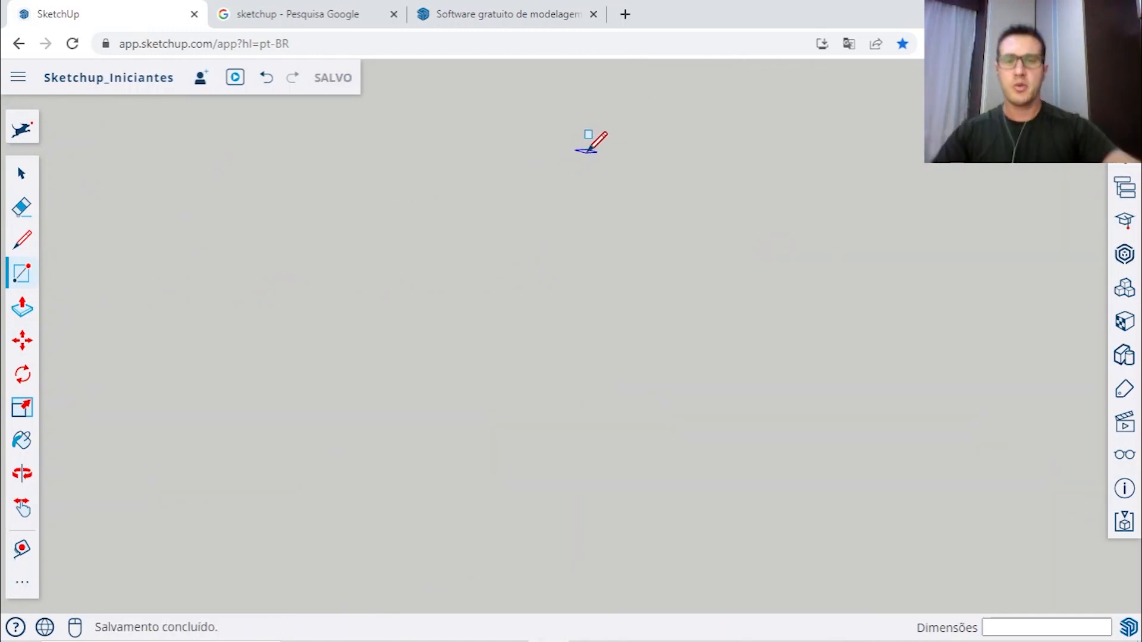
scroll(588, 151, "down", 8)
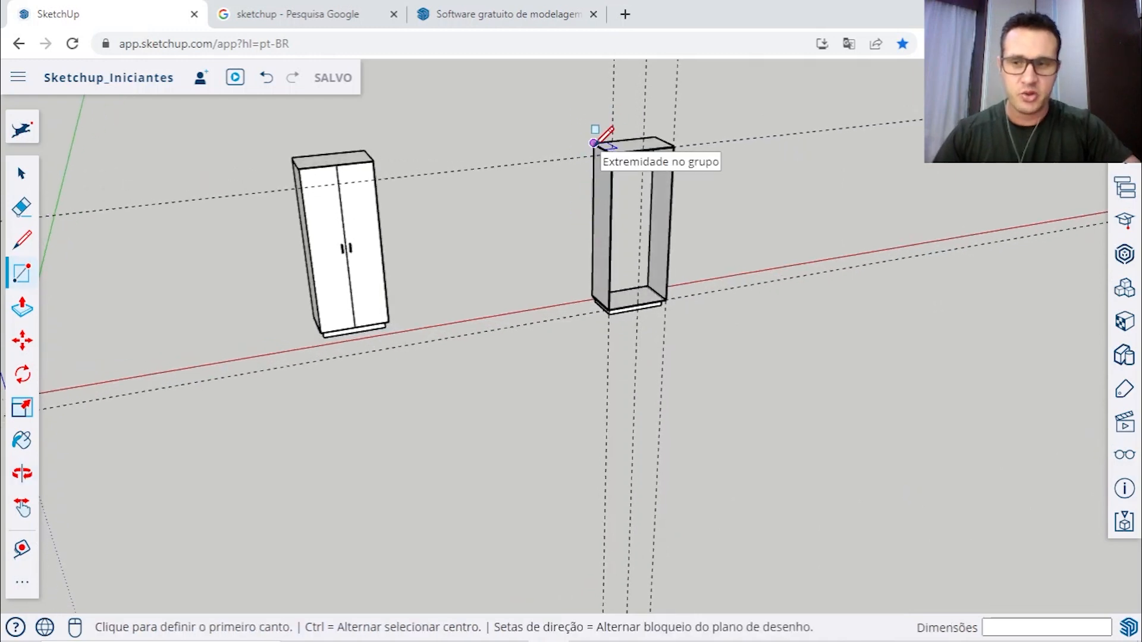
scroll(609, 152, "down", 5)
scroll(611, 149, "up", 6)
scroll(610, 153, "down", 6)
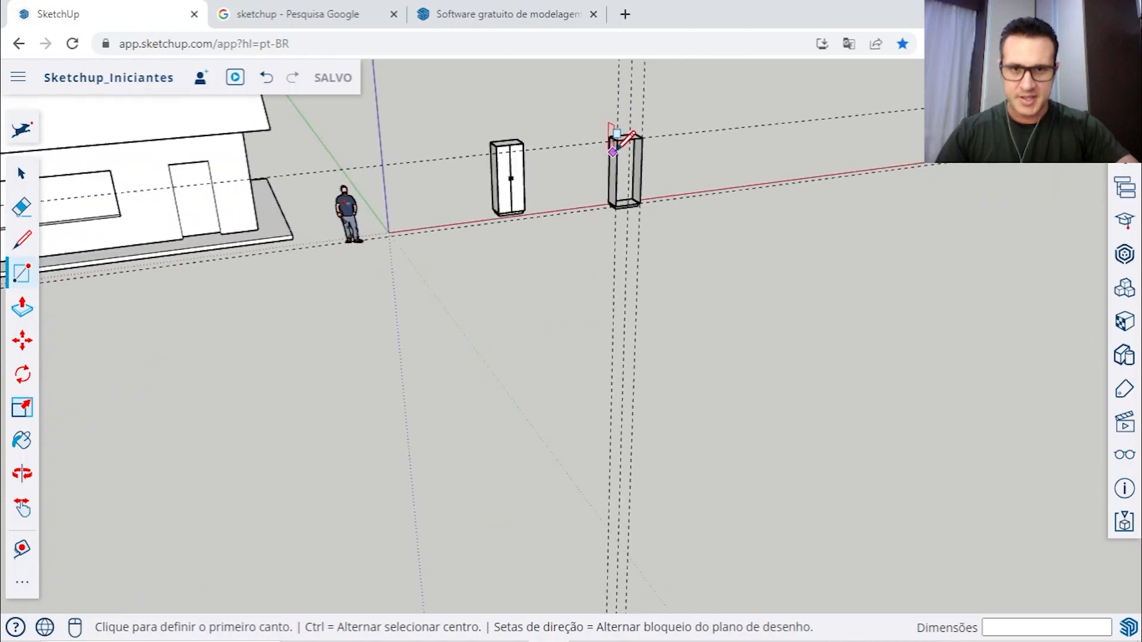
scroll(613, 152, "up", 2)
scroll(613, 151, "down", 5)
scroll(576, 155, "up", 7)
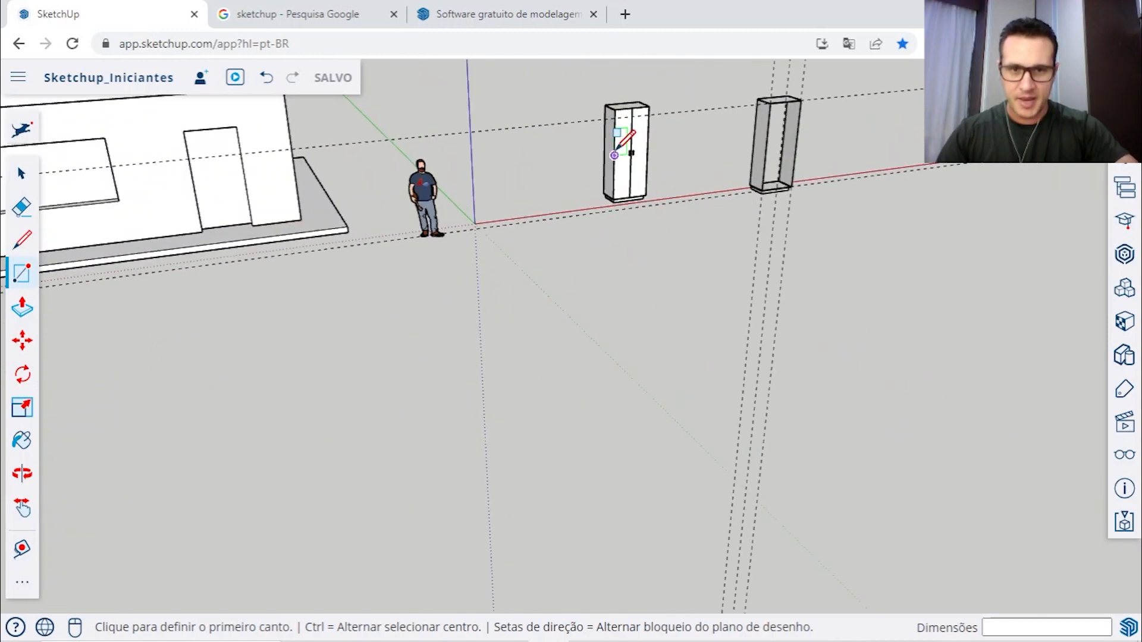
scroll(621, 143, "up", 8)
scroll(624, 136, "down", 3)
scroll(622, 135, "down", 5)
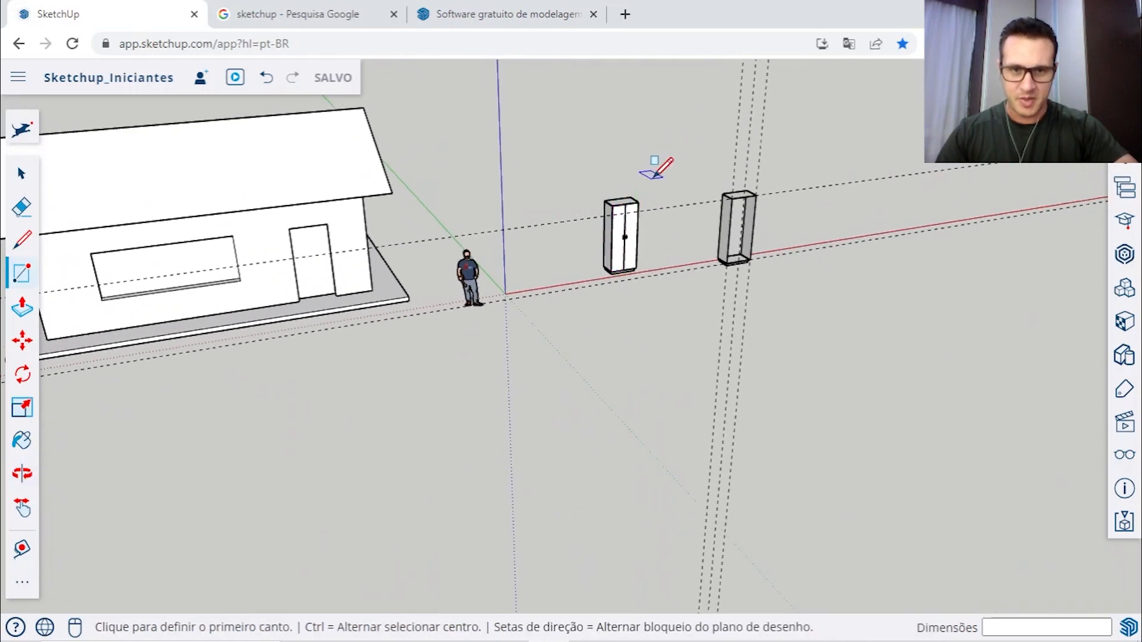
scroll(655, 174, "up", 8)
scroll(652, 187, "down", 8)
scroll(635, 188, "up", 4)
scroll(621, 193, "up", 5)
scroll(566, 203, "down", 2)
middle_click_drag(565, 204, 520, 217)
Step: Draw the left door as a 488 × 2394 mm rectangle, from the upper-left guide intersection to where the centre guide crosses the base board's guide
key("r")
scroll(612, 205, "down", 6)
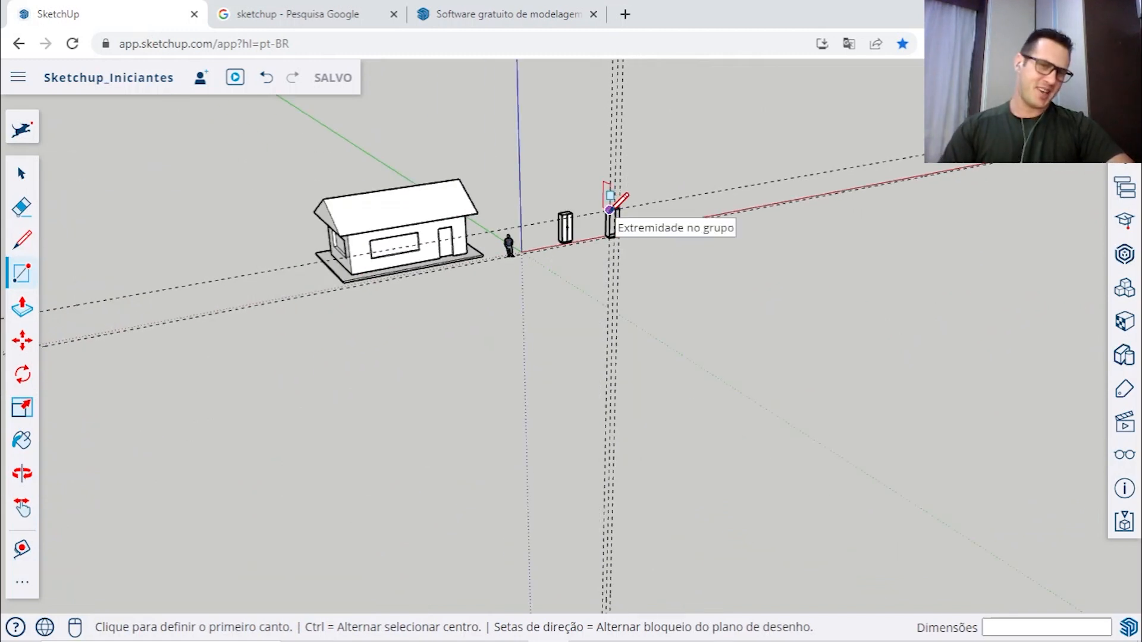
scroll(610, 209, "up", 5)
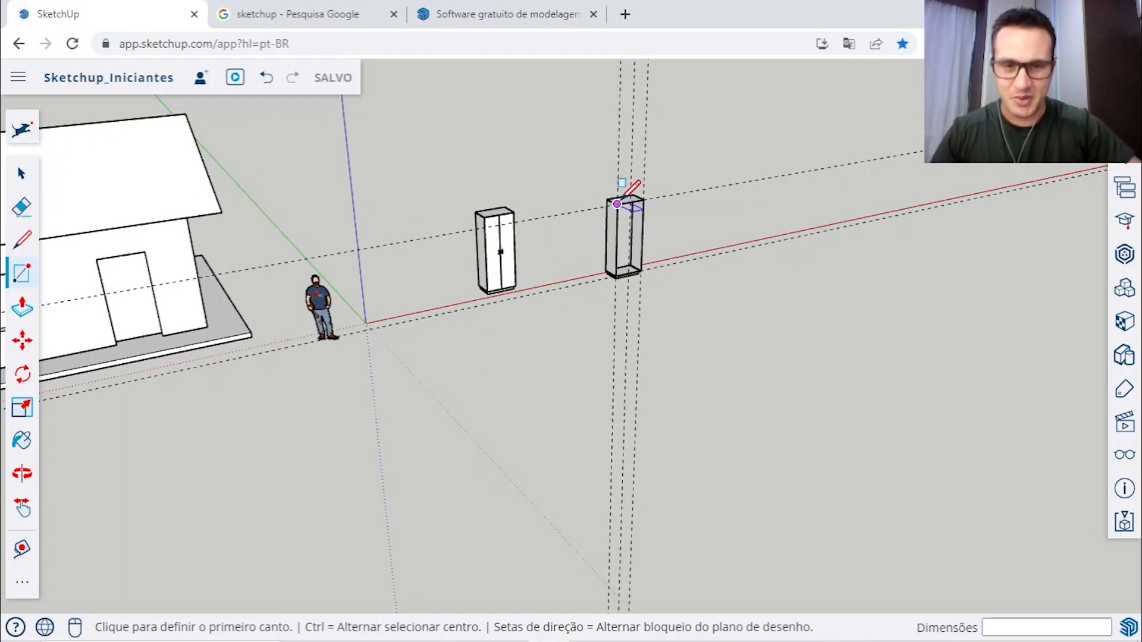
scroll(619, 200, "up", 10)
middle_click_drag(558, 223, 421, 183, "shift")
scroll(467, 232, "up", 5)
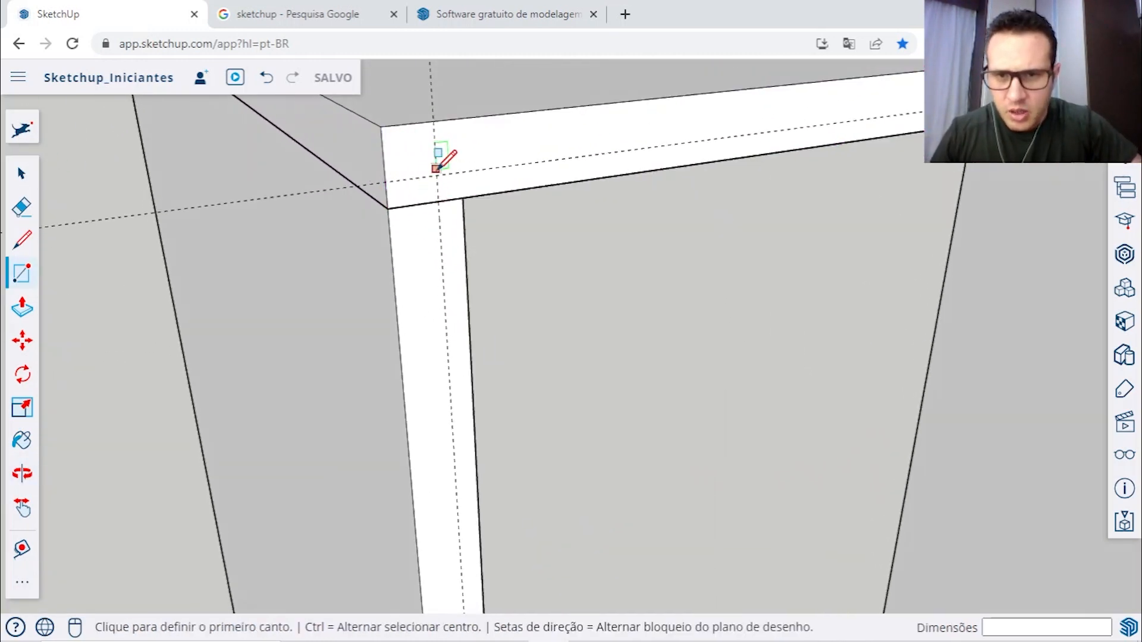
scroll(436, 169, "up", 3)
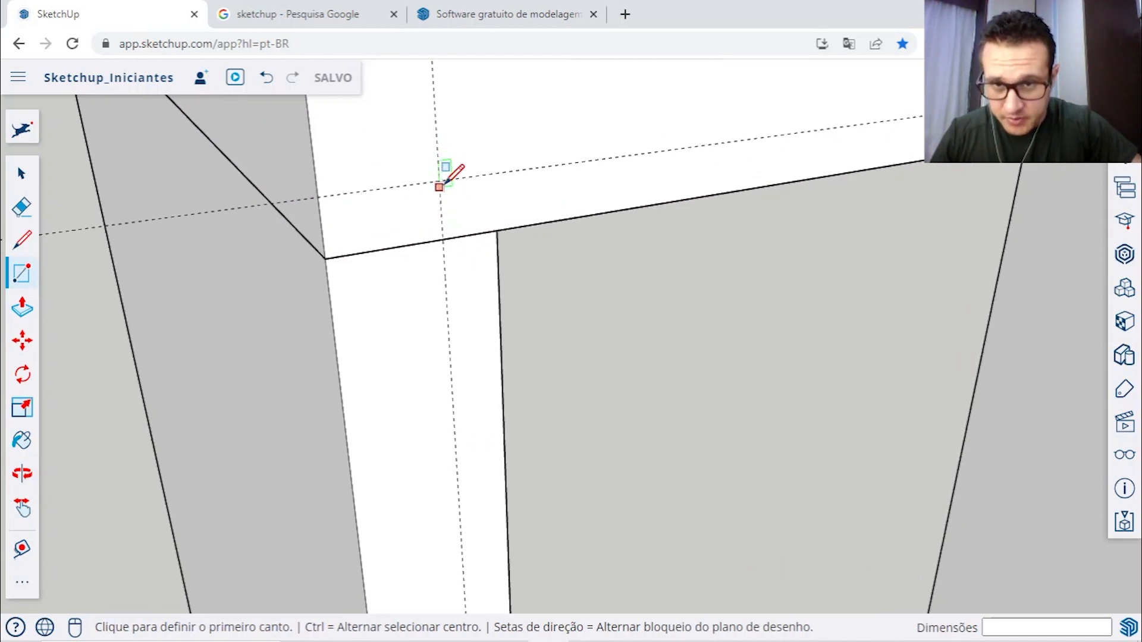
left_click(439, 179)
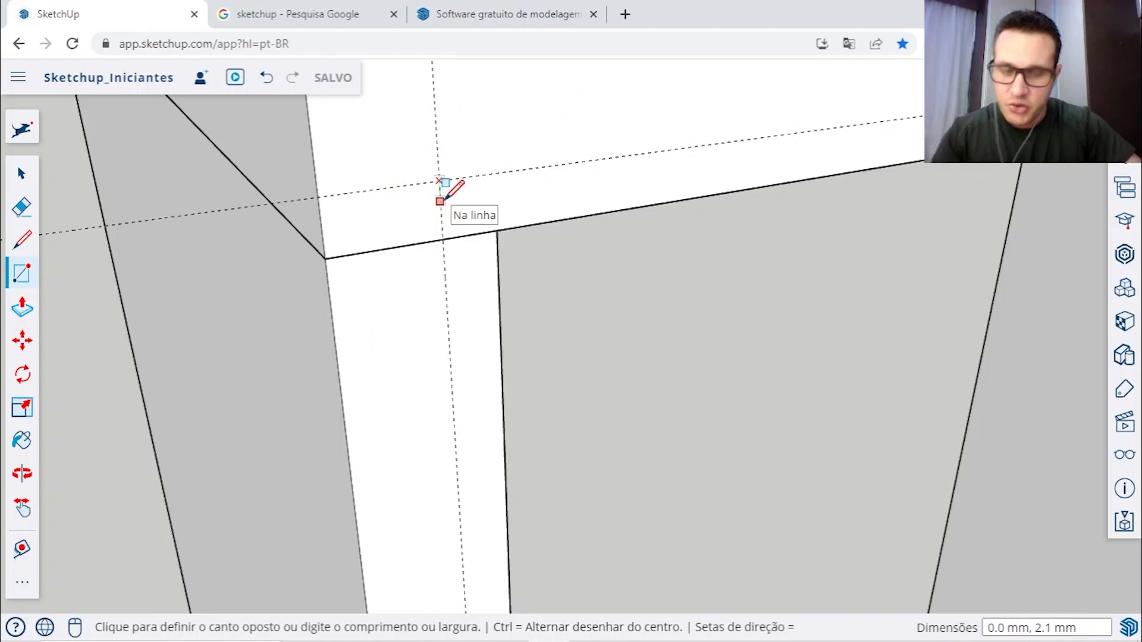
scroll(443, 202, "down", 5)
scroll(447, 244, "down", 8)
middle_click_drag(487, 400, 509, 185, "shift")
scroll(509, 195, "up", 5)
scroll(511, 208, "up", 8)
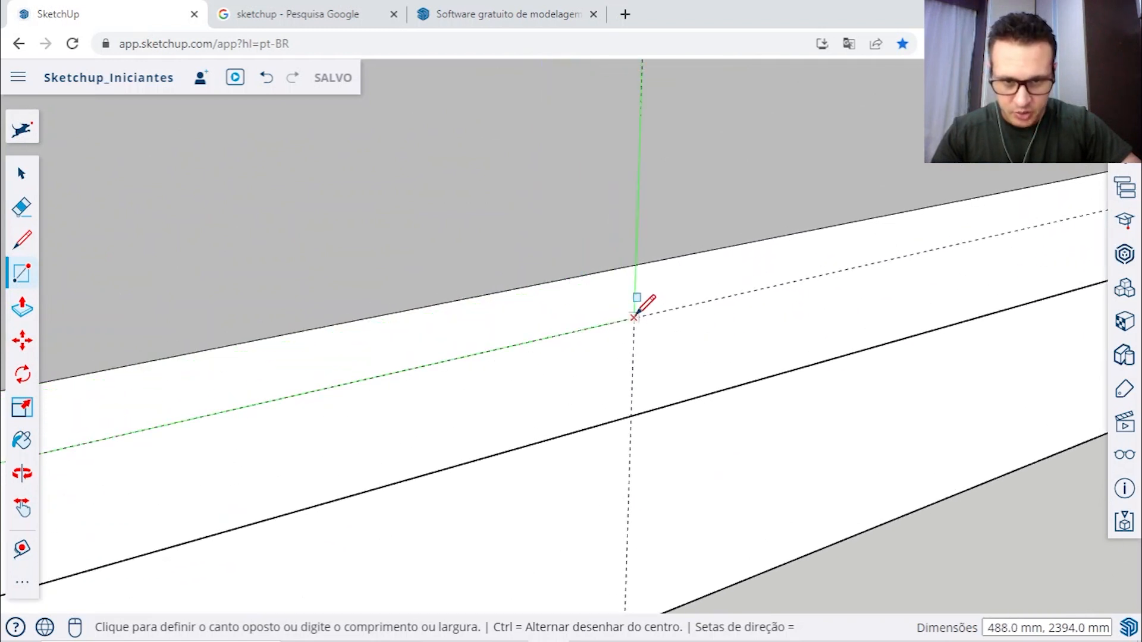
left_click(634, 316)
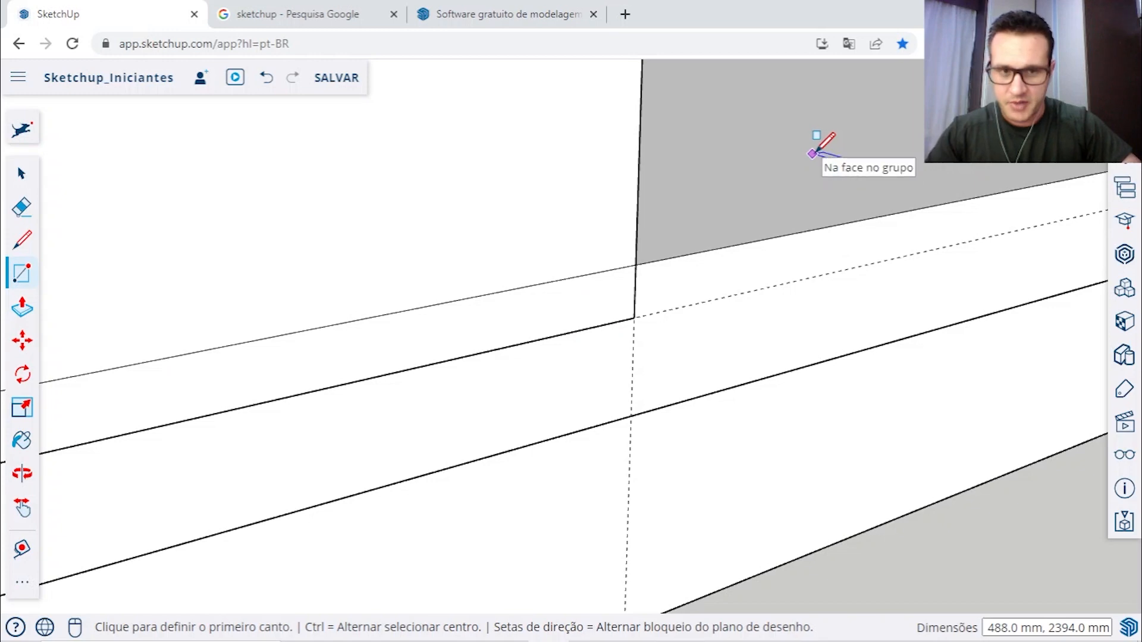
Step: Extrude the left door rectangle 18 mm outward from the front of the carcass with Push/Pull
left_click(22, 308)
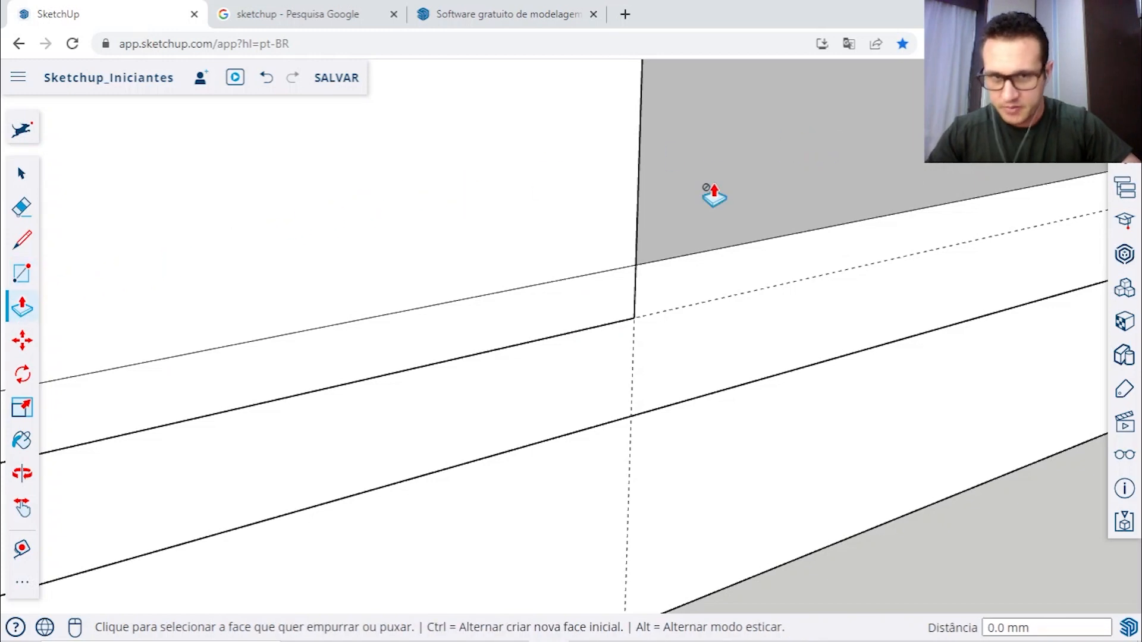
scroll(714, 192, "down", 6)
middle_click_drag(784, 151, 651, 393)
scroll(650, 392, "down", 8)
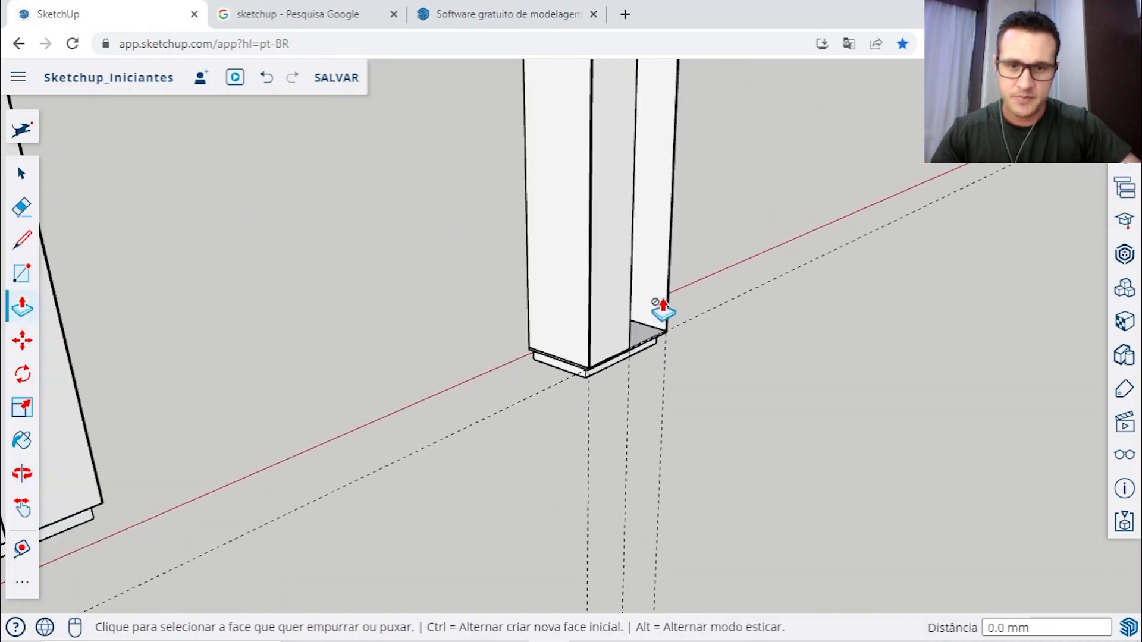
middle_click_drag(683, 250, 605, 364)
scroll(606, 364, "up", 10)
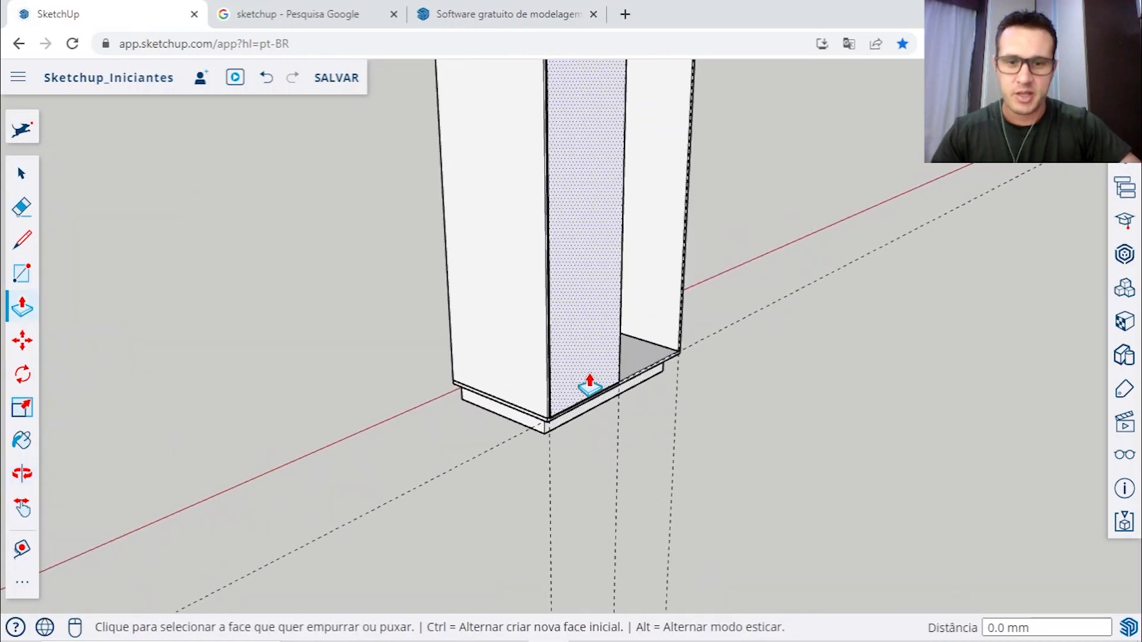
scroll(528, 393, "up", 1)
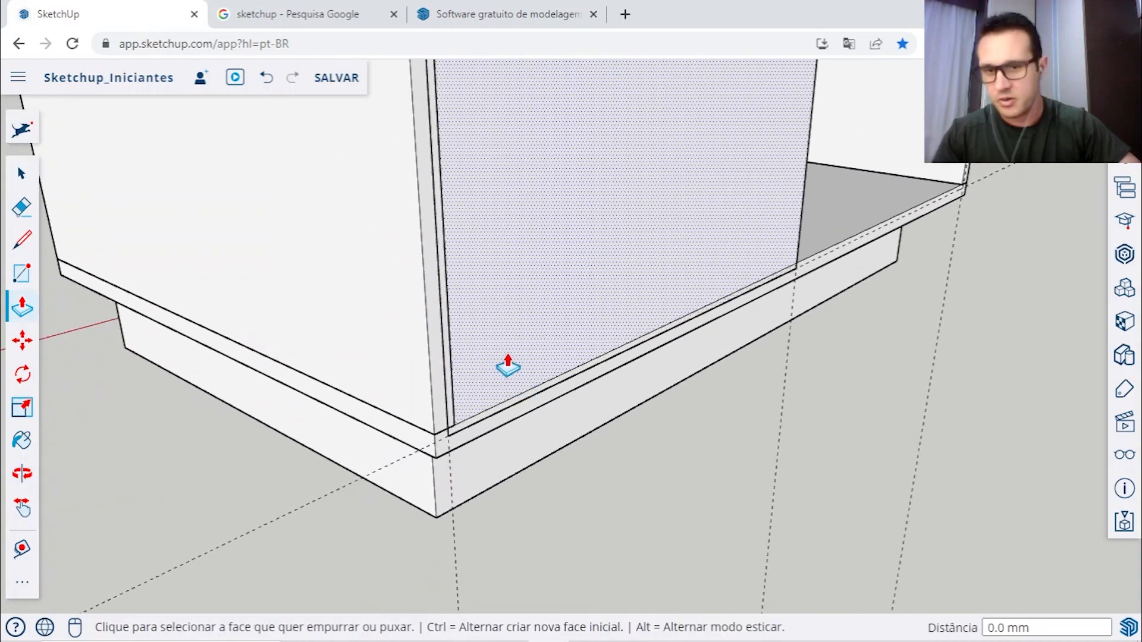
left_click(499, 295)
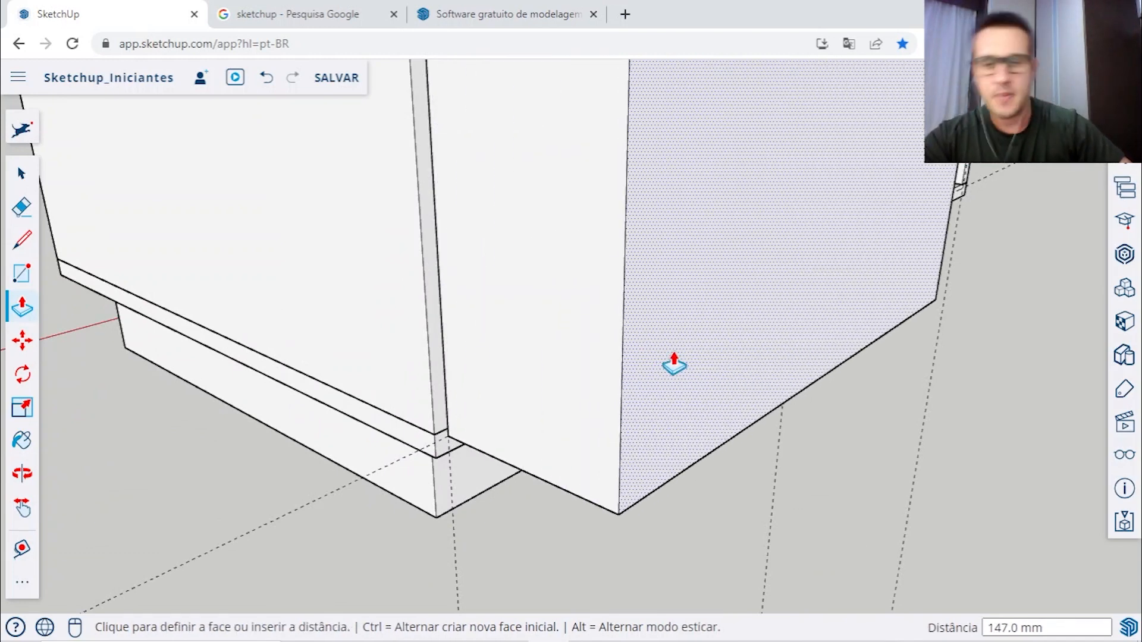
type("18")
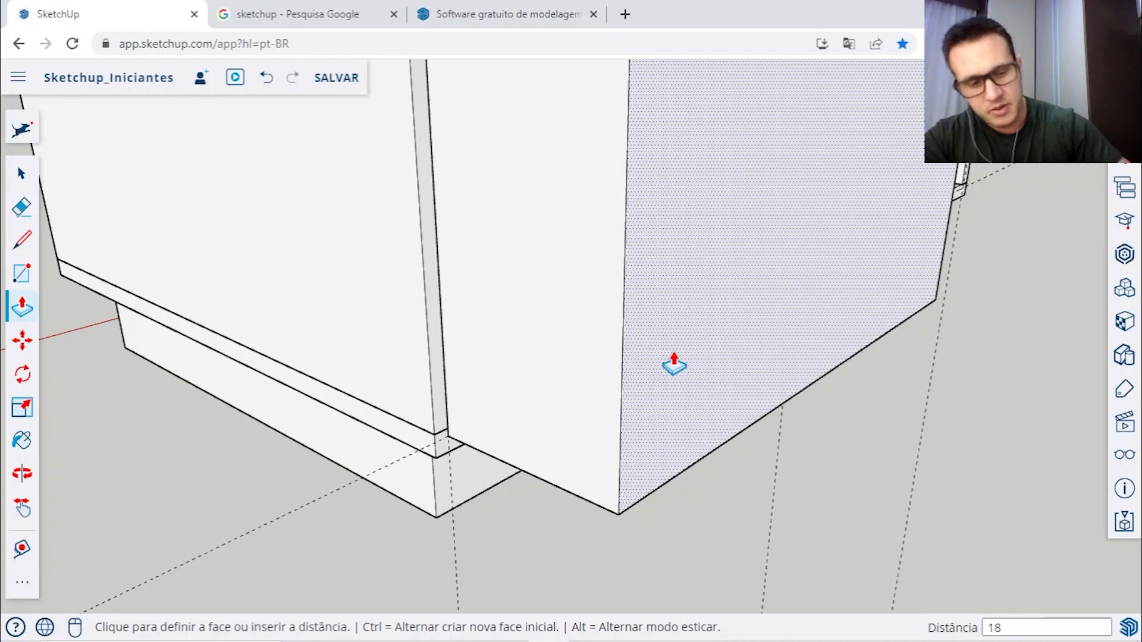
key("Return")
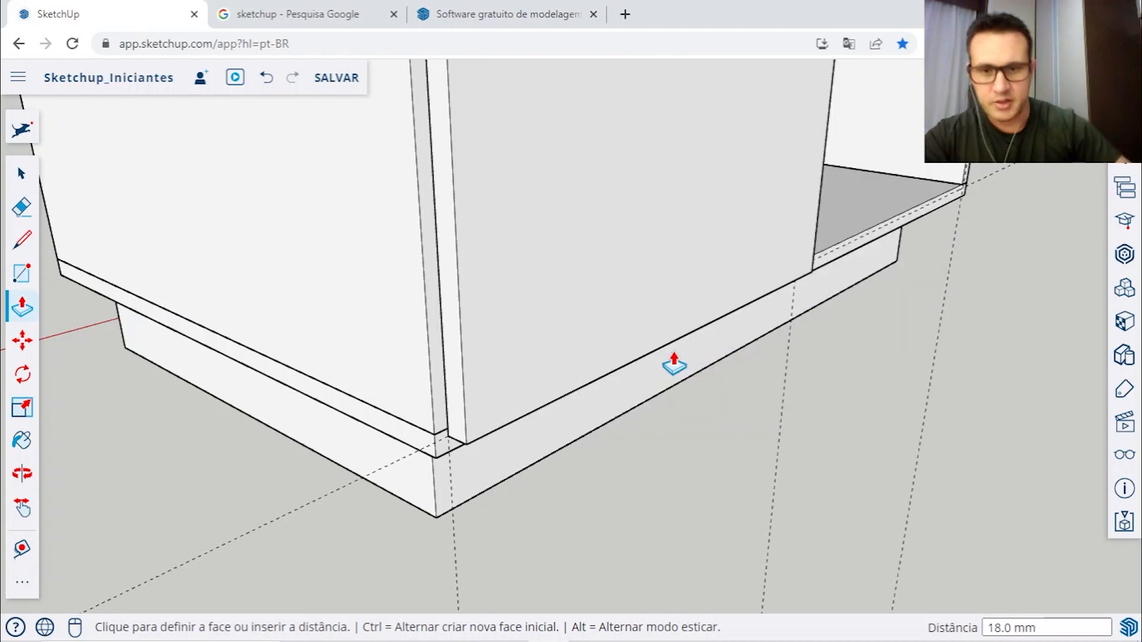
Step: Select the whole left door with all its faces and edges and make it a group
left_click(21, 173)
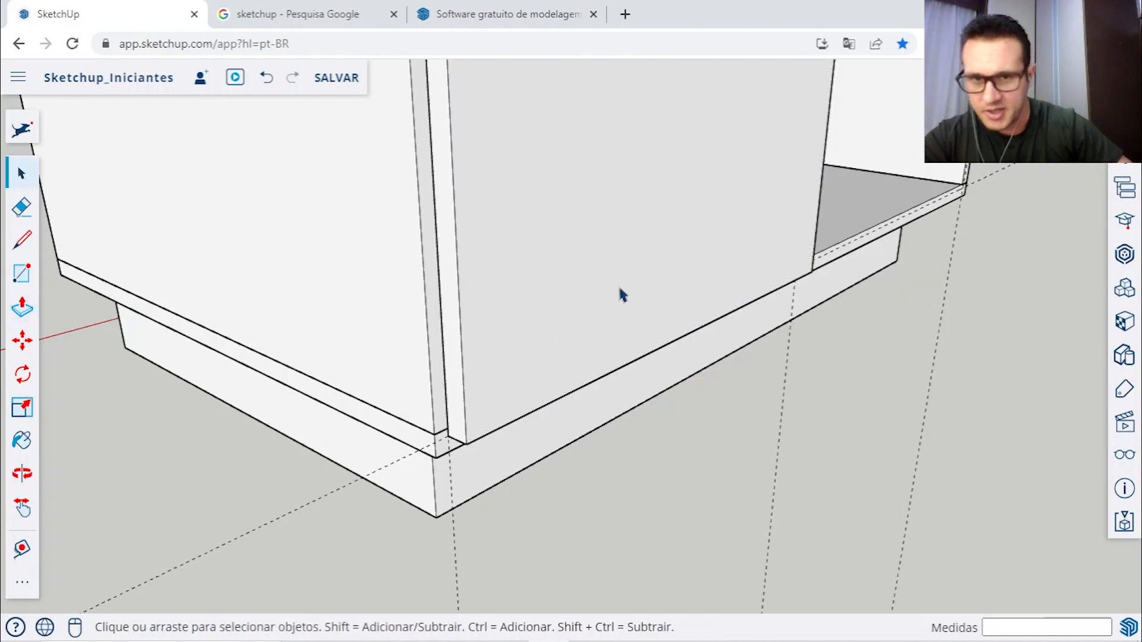
triple_click(519, 148)
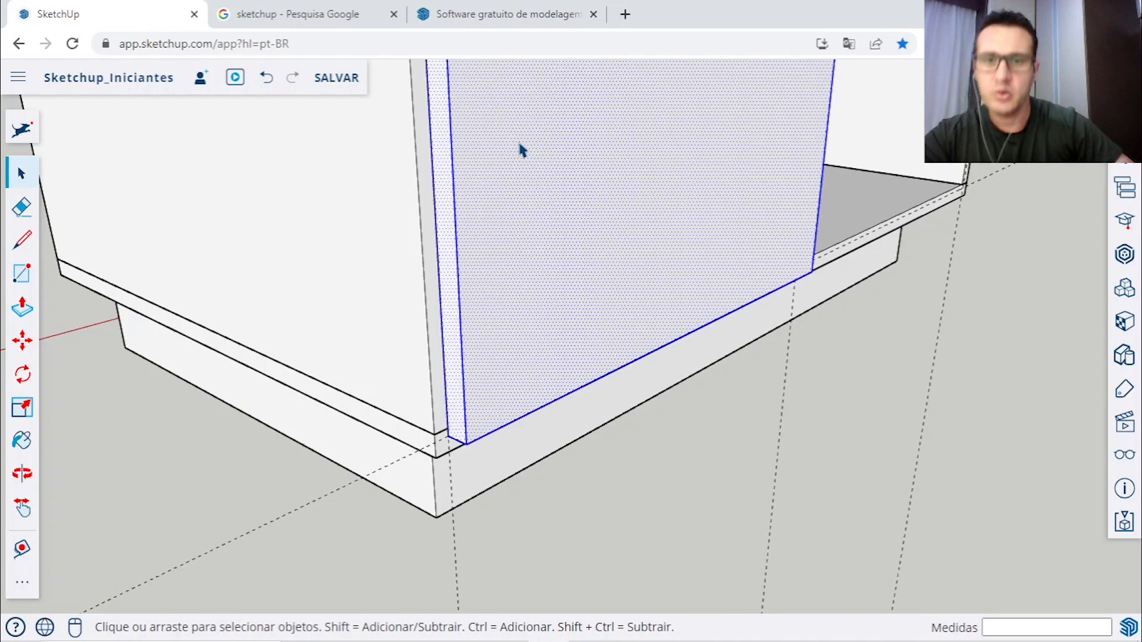
right_click(519, 149)
left_click(543, 403)
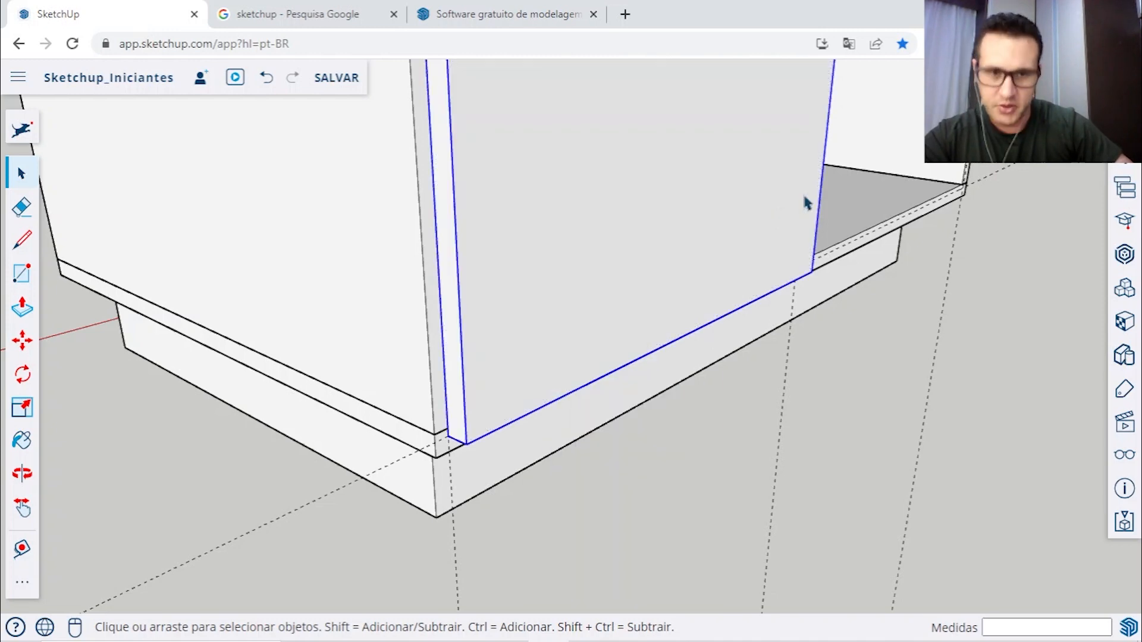
Step: Copy the left door 488 mm to the right, from its lower inner corner to the guide intersection at the carcass's lower-right corner
scroll(806, 201, "down", 2)
scroll(805, 198, "down", 5)
middle_click_drag(812, 188, 544, 341, "shift")
scroll(571, 443, "up", 4)
middle_click_drag(609, 461, 491, 416)
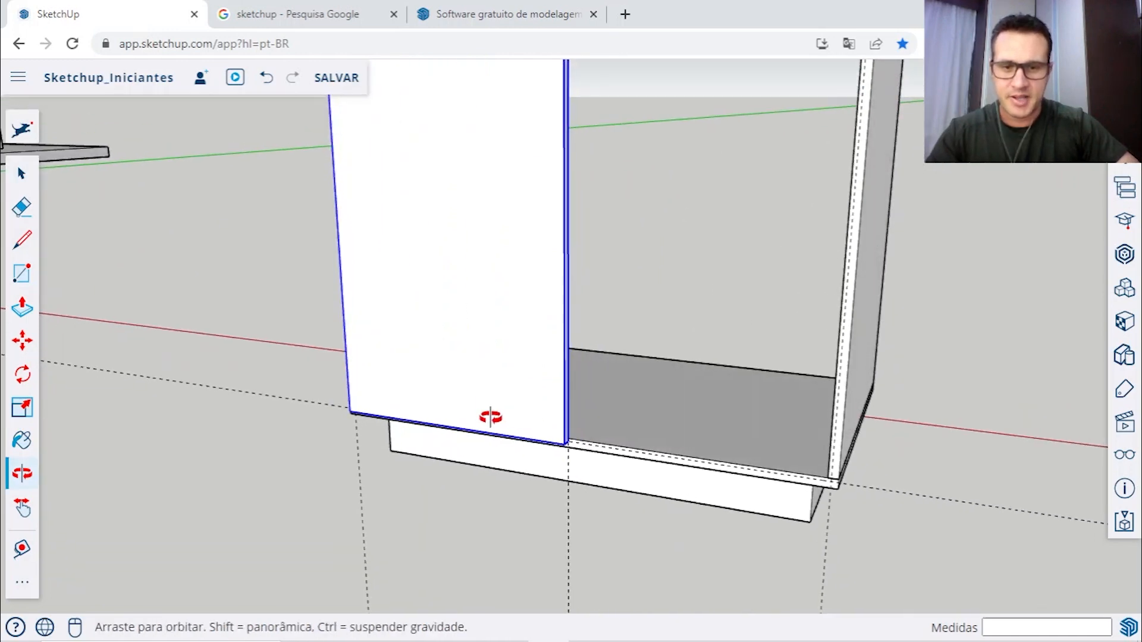
scroll(562, 440, "up", 3)
scroll(578, 455, "up", 3)
middle_click_drag(578, 455, 513, 419, "shift")
scroll(513, 419, "up", 4)
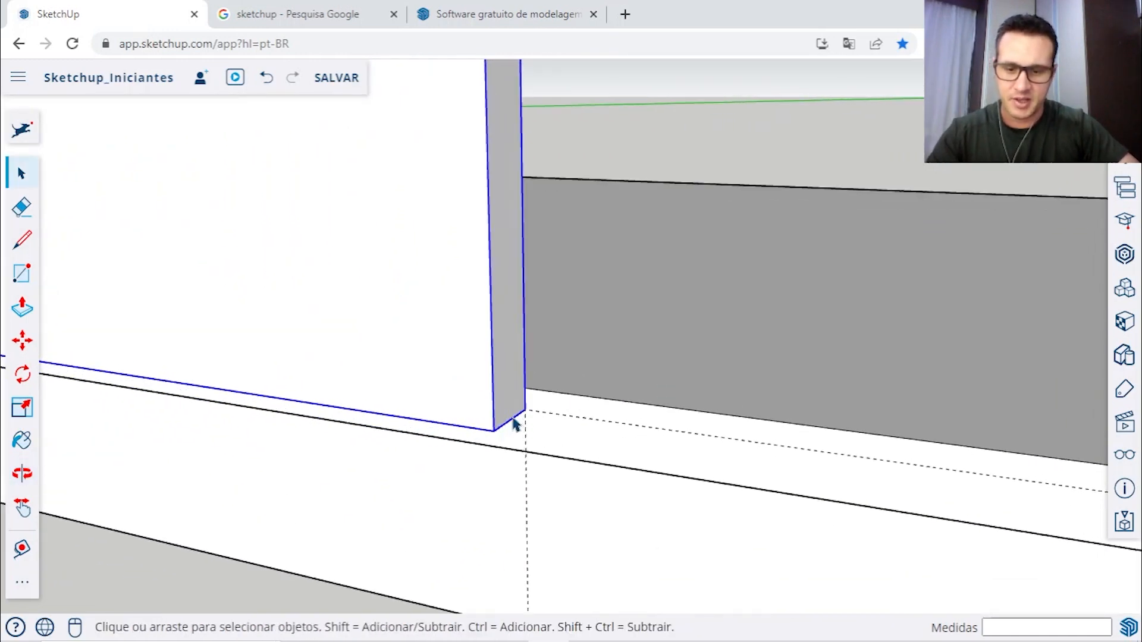
key("m")
key("ctrl")
left_click(525, 408)
scroll(526, 410, "down", 4)
middle_click_drag(920, 475, 428, 416, "shift")
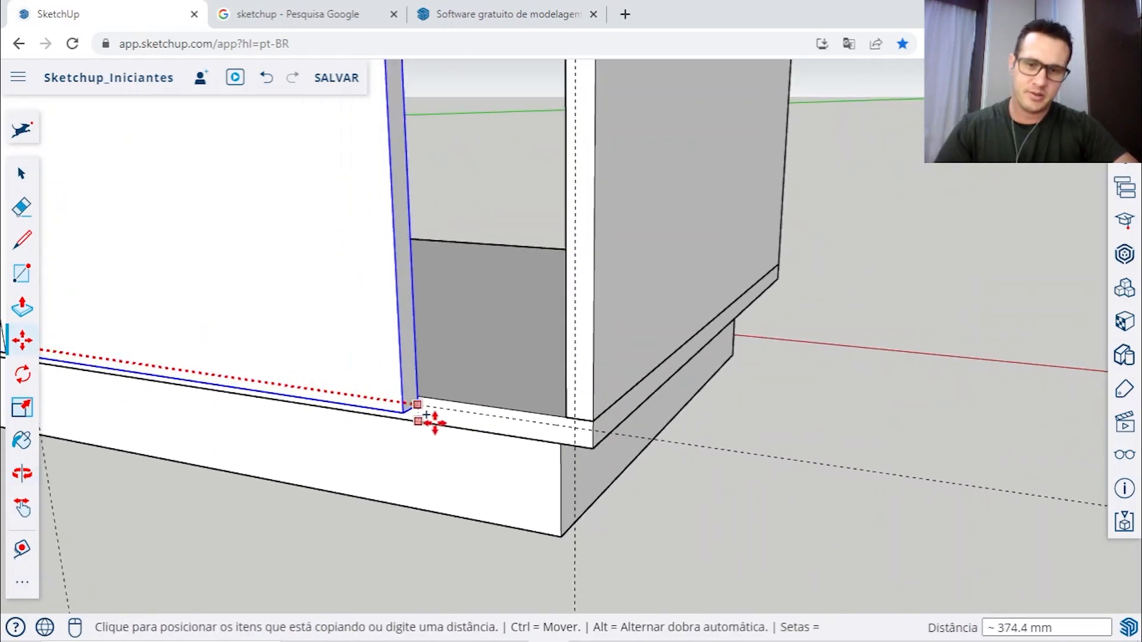
scroll(503, 425, "up", 5)
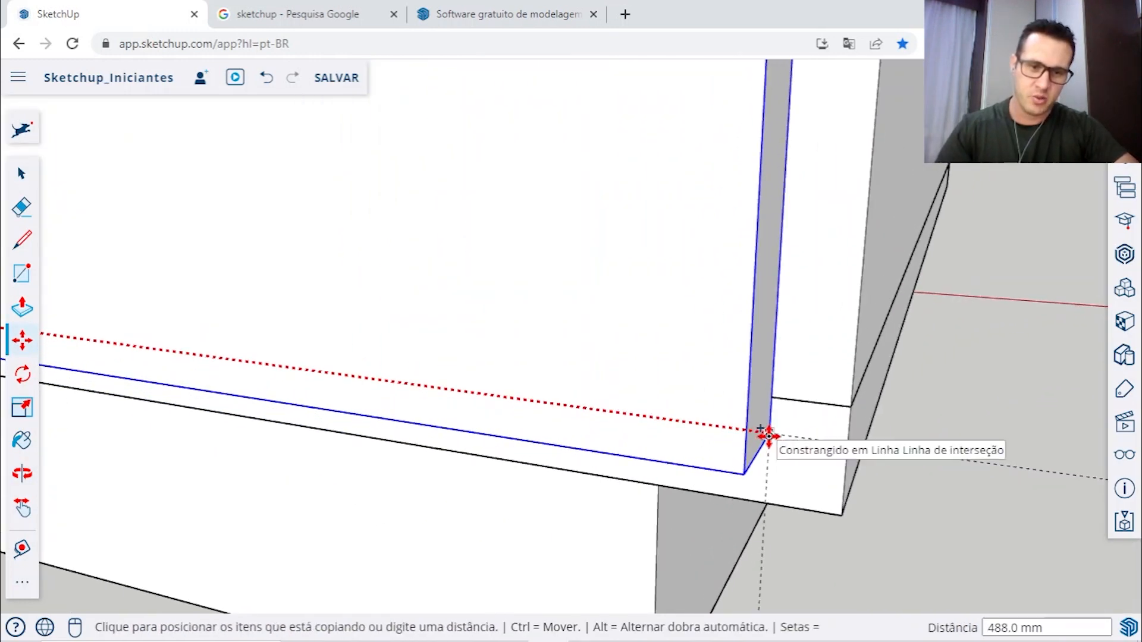
left_click(769, 436)
scroll(764, 428, "down", 5)
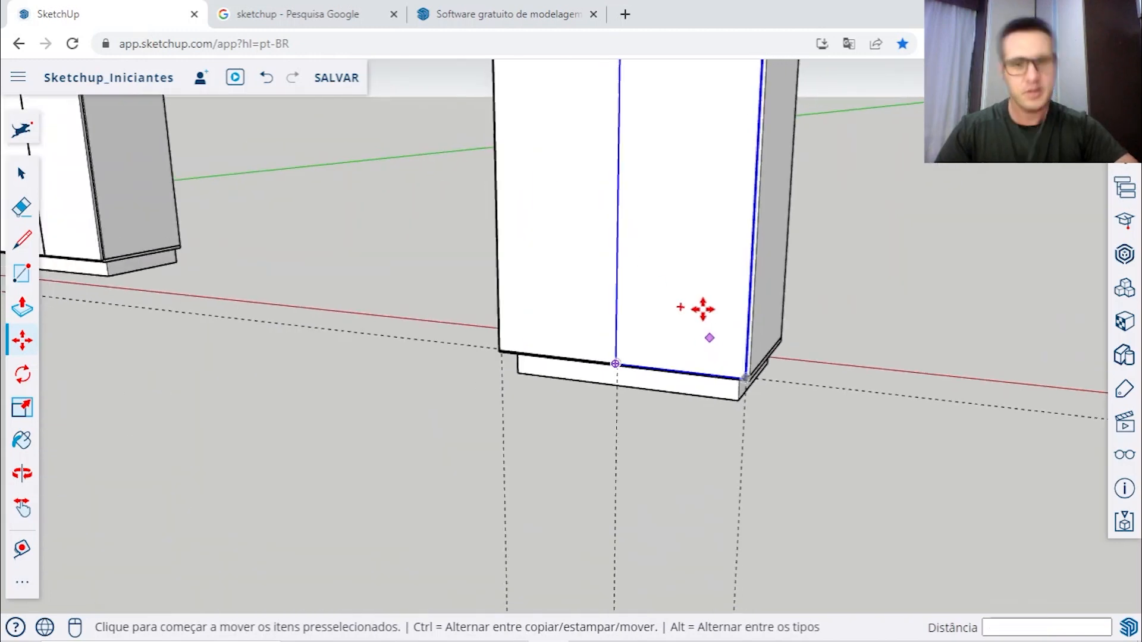
Step: Place a guide 3 mm to each side of the centre guide on the front edge of the wardrobe's top board
scroll(702, 310, "down", 5)
middle_click_drag(650, 300, 506, 251)
key("space")
scroll(681, 398, "up", 6)
scroll(681, 392, "up", 6)
scroll(516, 348, "up", 2)
key("t")
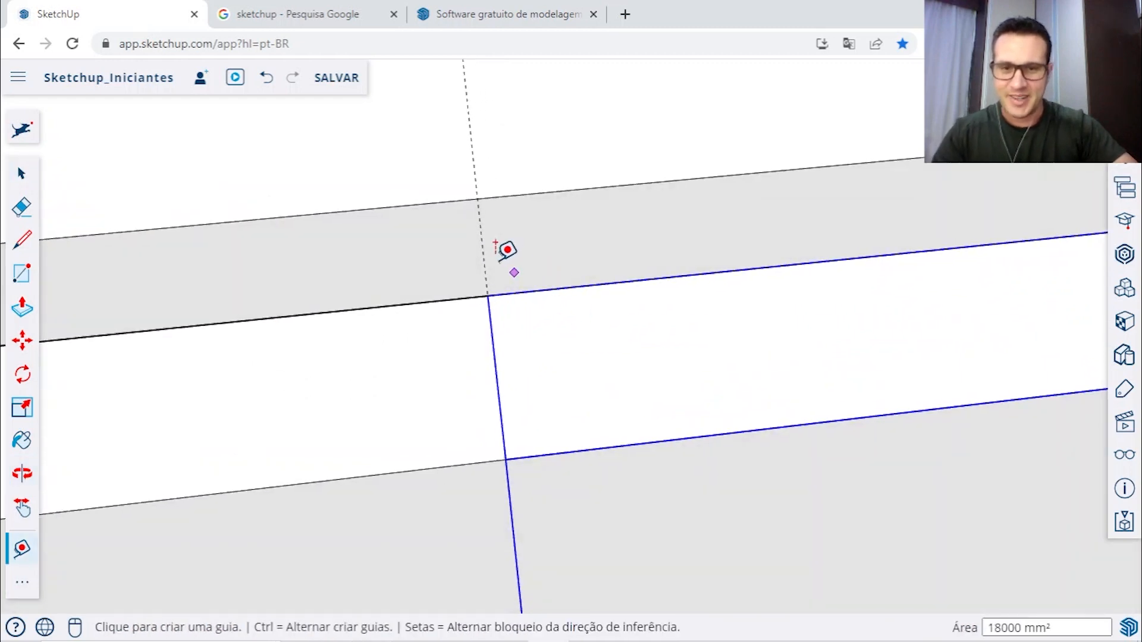
left_click(481, 230)
type("3")
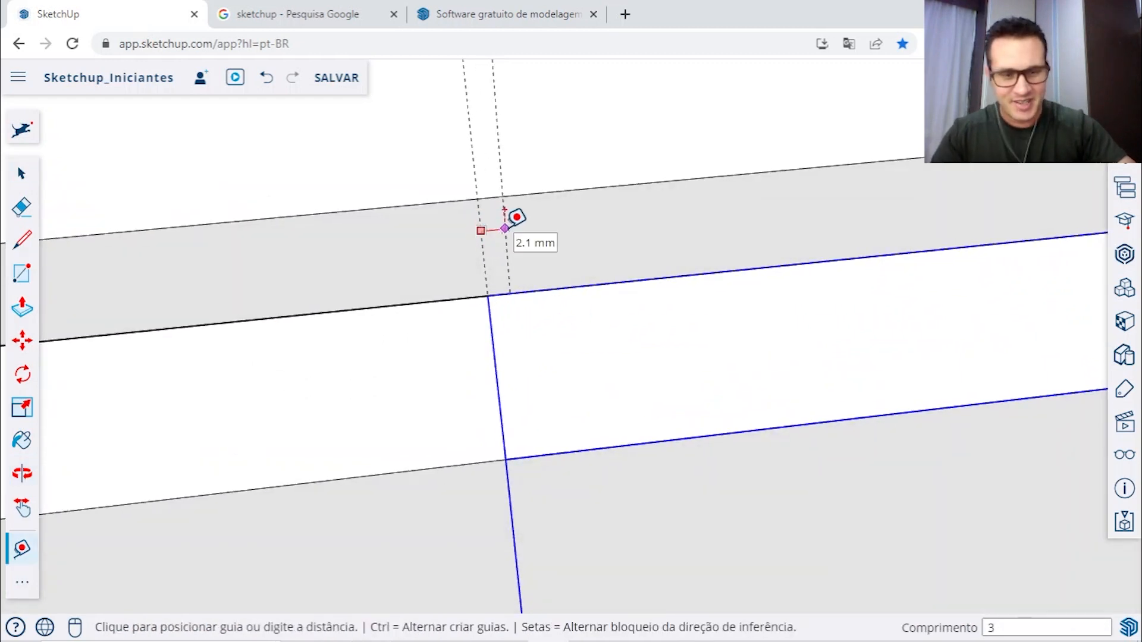
key("Return")
left_click(480, 223)
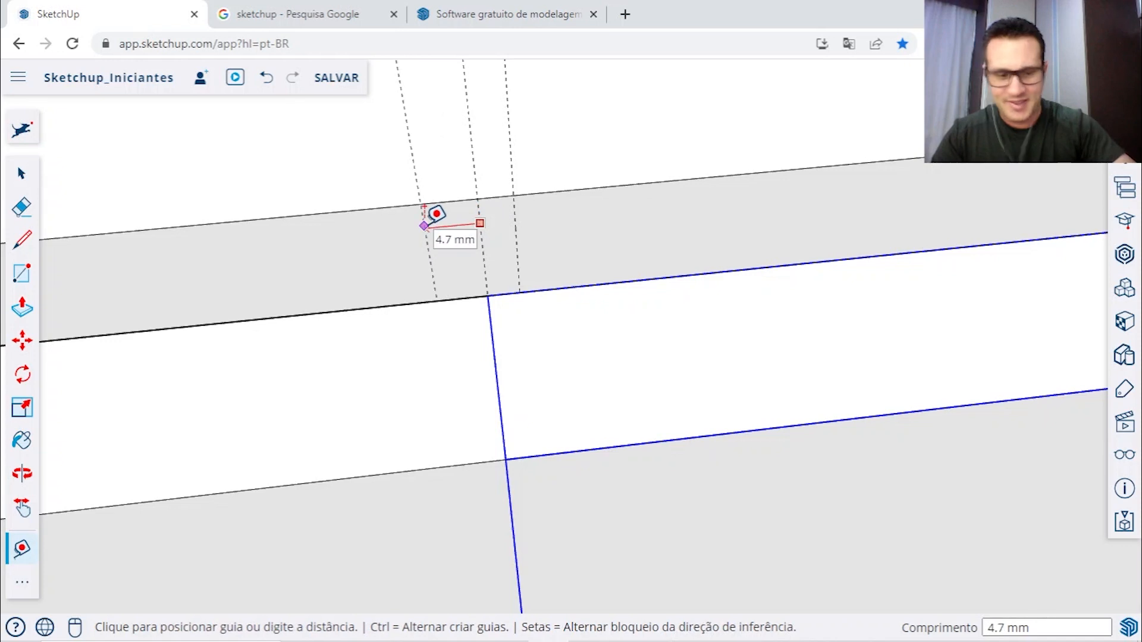
type("2")
key("Return")
key("space")
Step: Hide the left door to expose the inner side edge of the right door
middle_click_drag(426, 230, 672, 308)
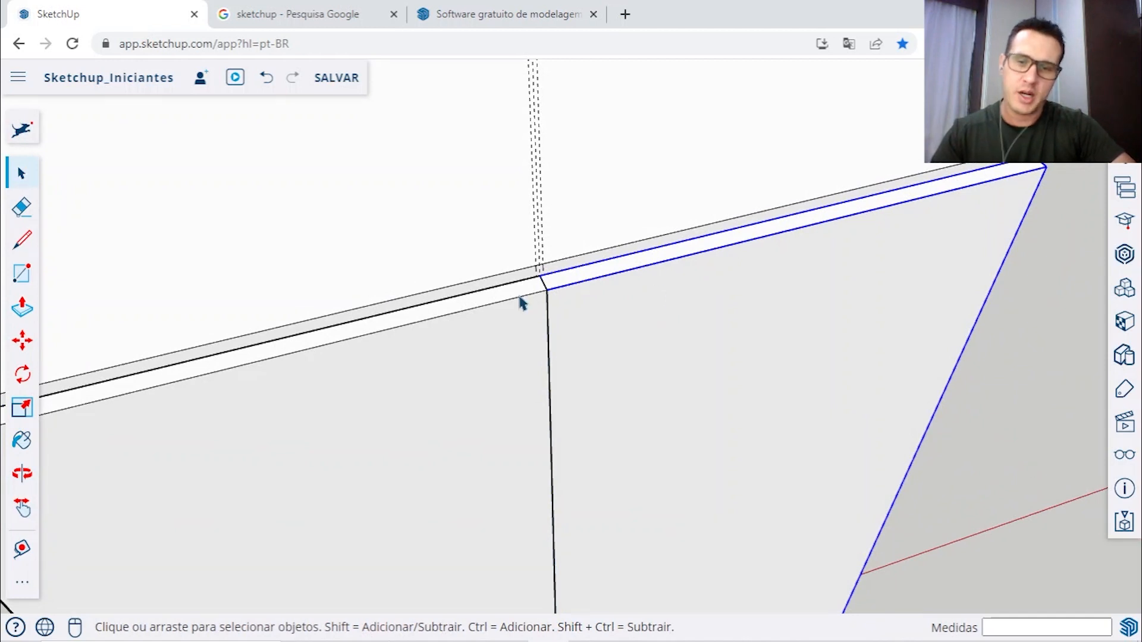
scroll(527, 292, "up", 3)
left_click(502, 291)
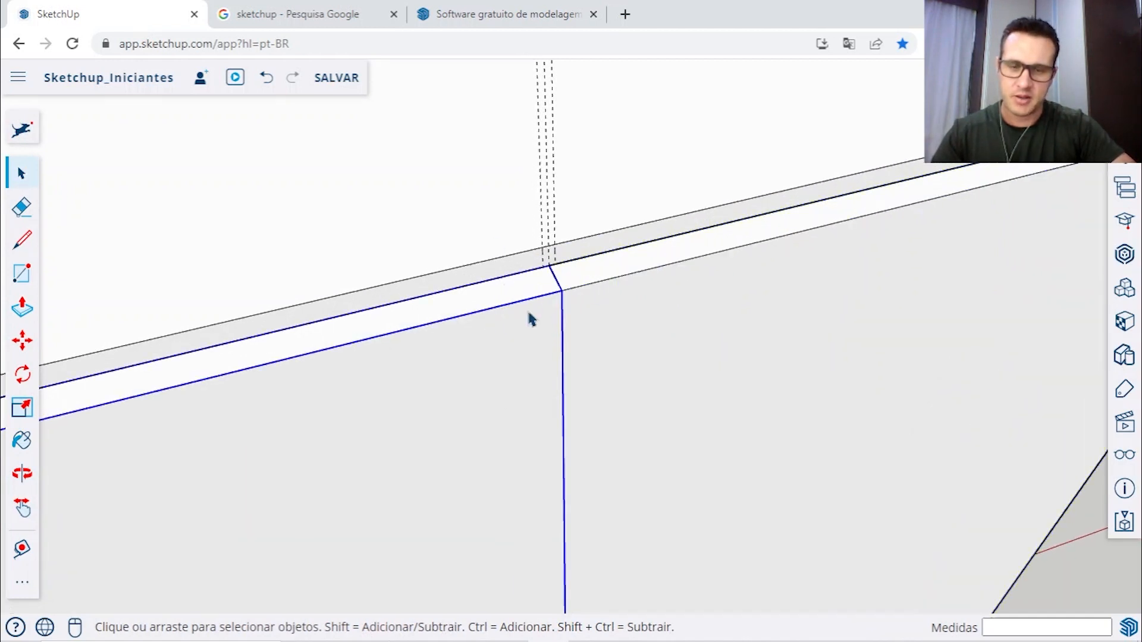
right_click(502, 299)
left_click(545, 255)
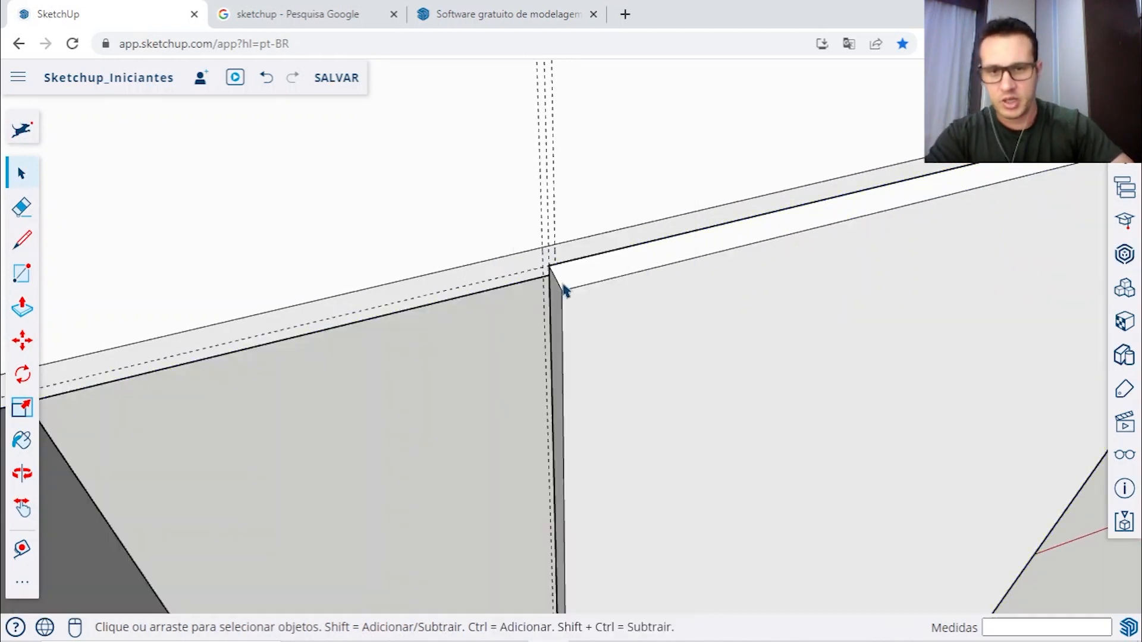
Step: Edit the right door's group and push its inner side face back 3 mm to the guide right of centre
middle_click_drag(512, 384, 613, 333)
scroll(538, 291, "up", 4)
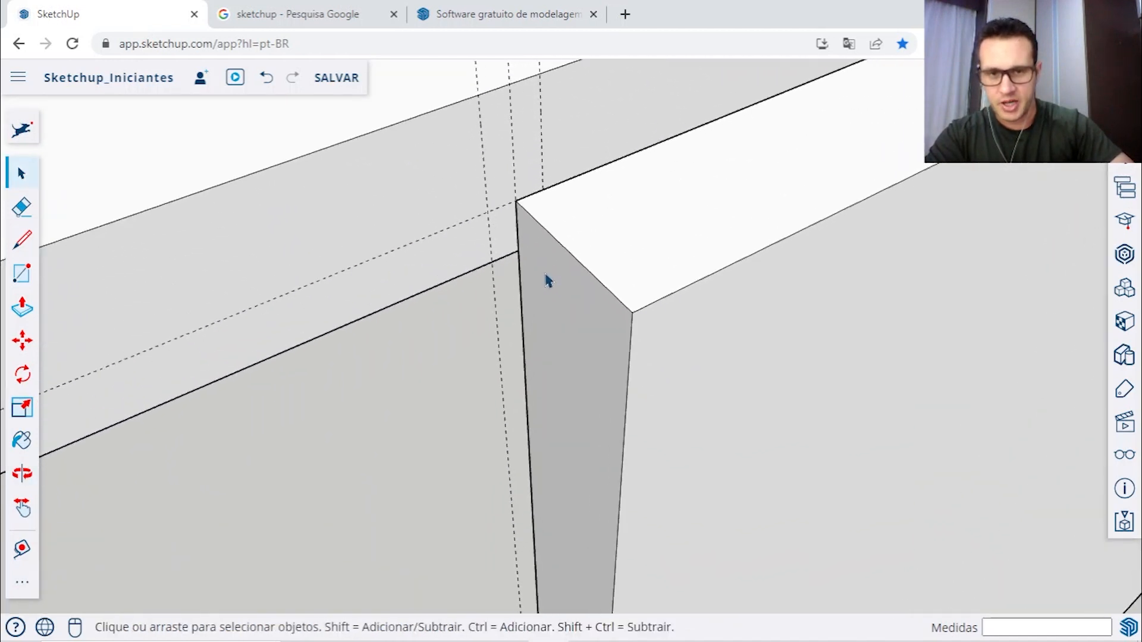
scroll(547, 280, "up", 1)
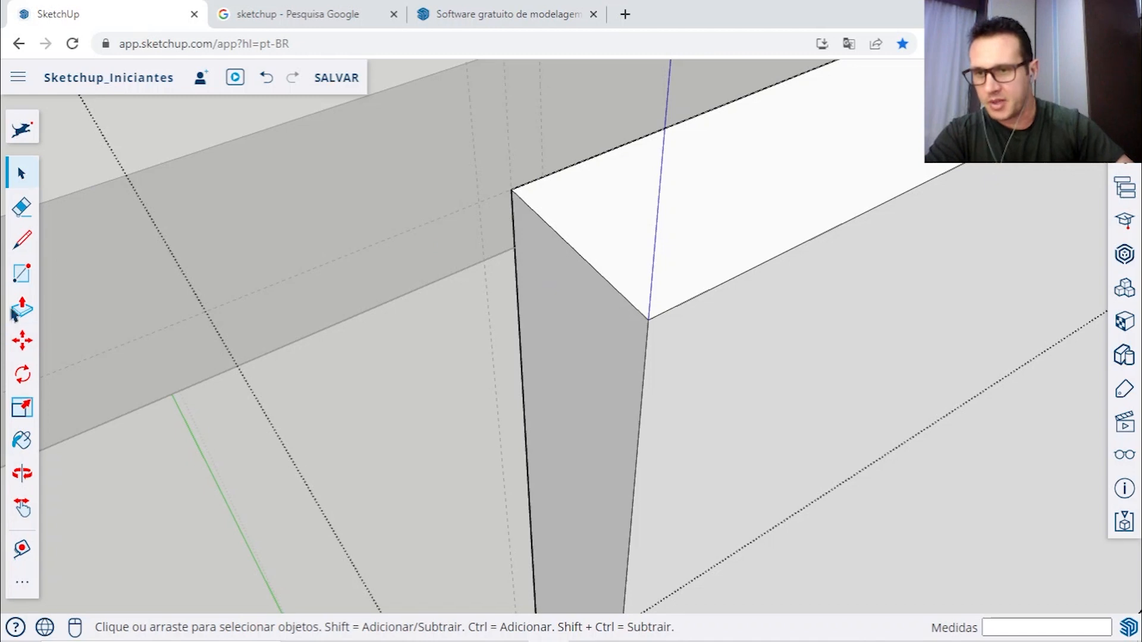
left_click(22, 307)
left_click(564, 291)
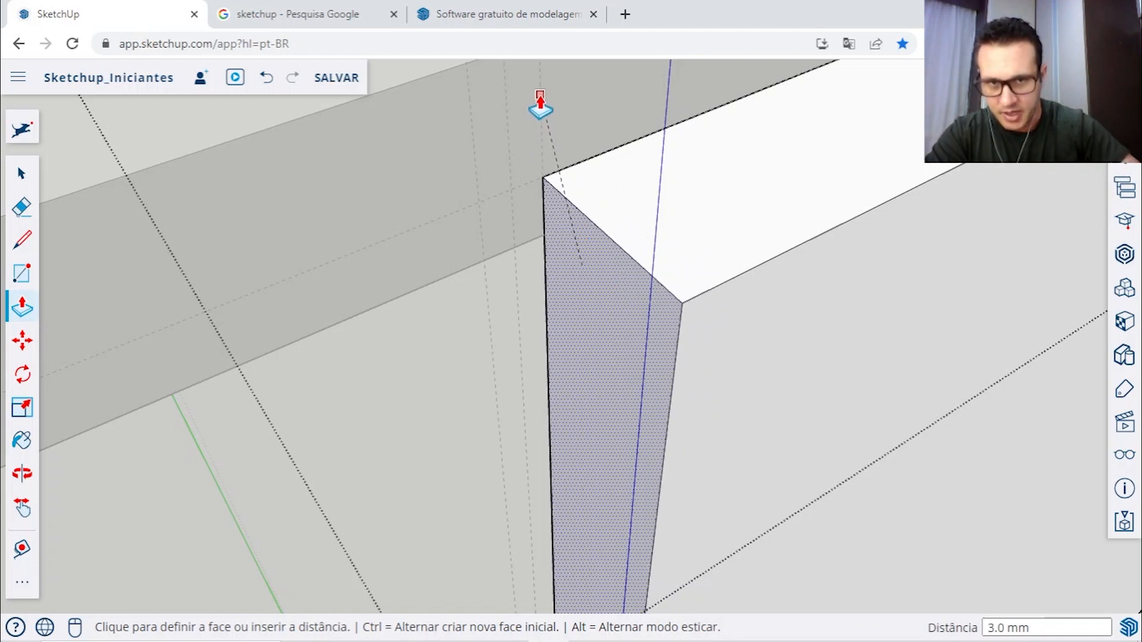
left_click(540, 99)
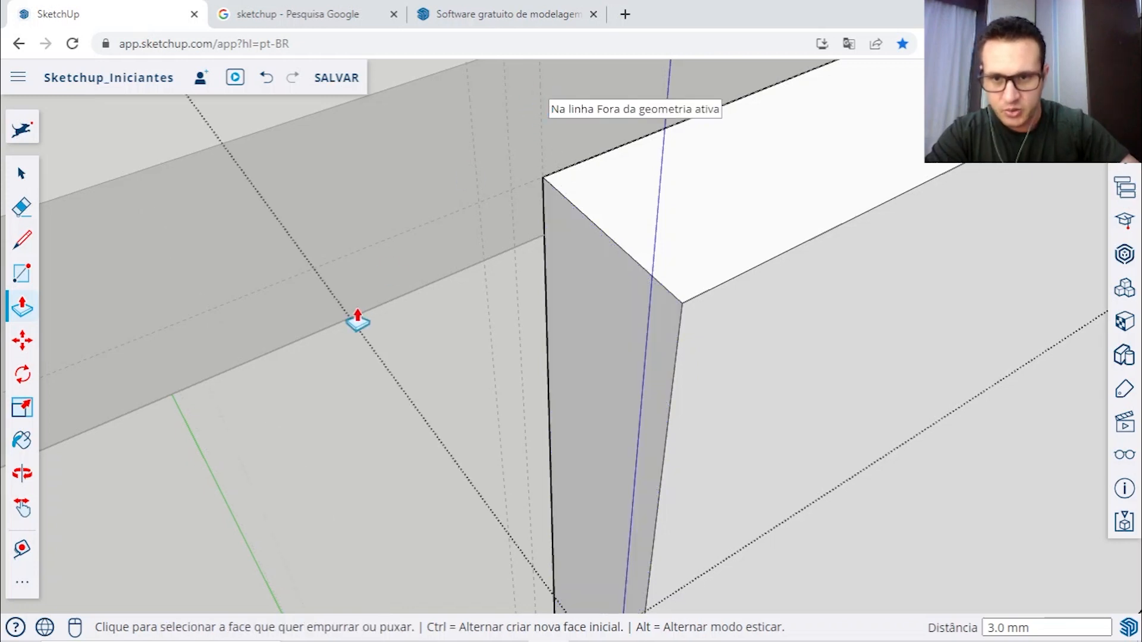
Step: Close the open group and return to the whole model with nothing selected
left_click(21, 174)
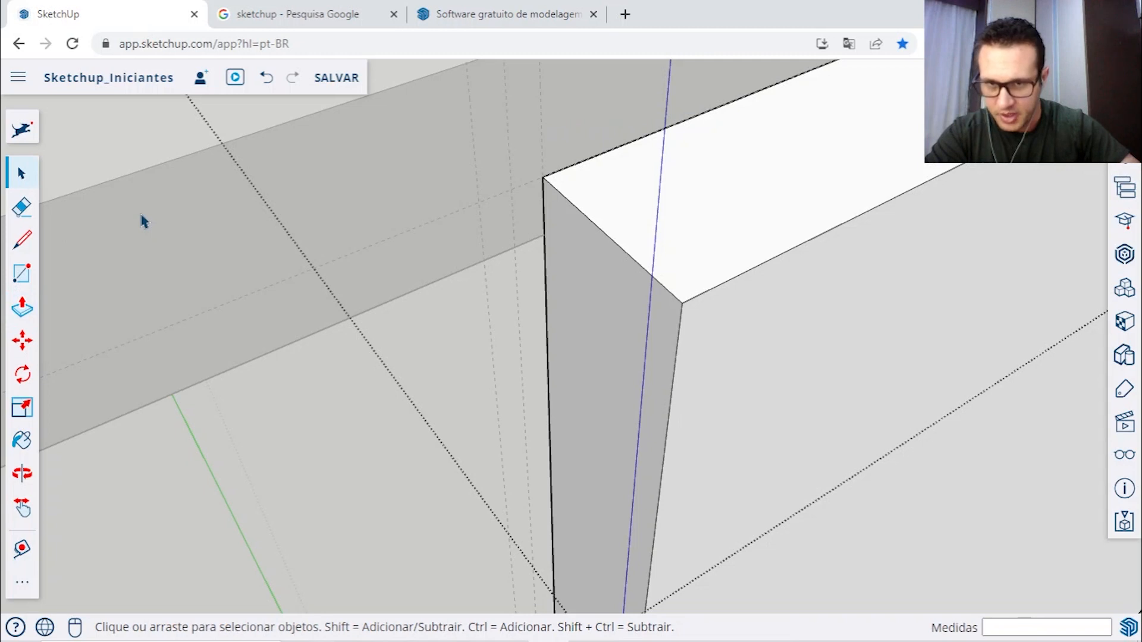
scroll(141, 216, "down", 2)
scroll(217, 223, "up", 4)
scroll(389, 210, "down", 1)
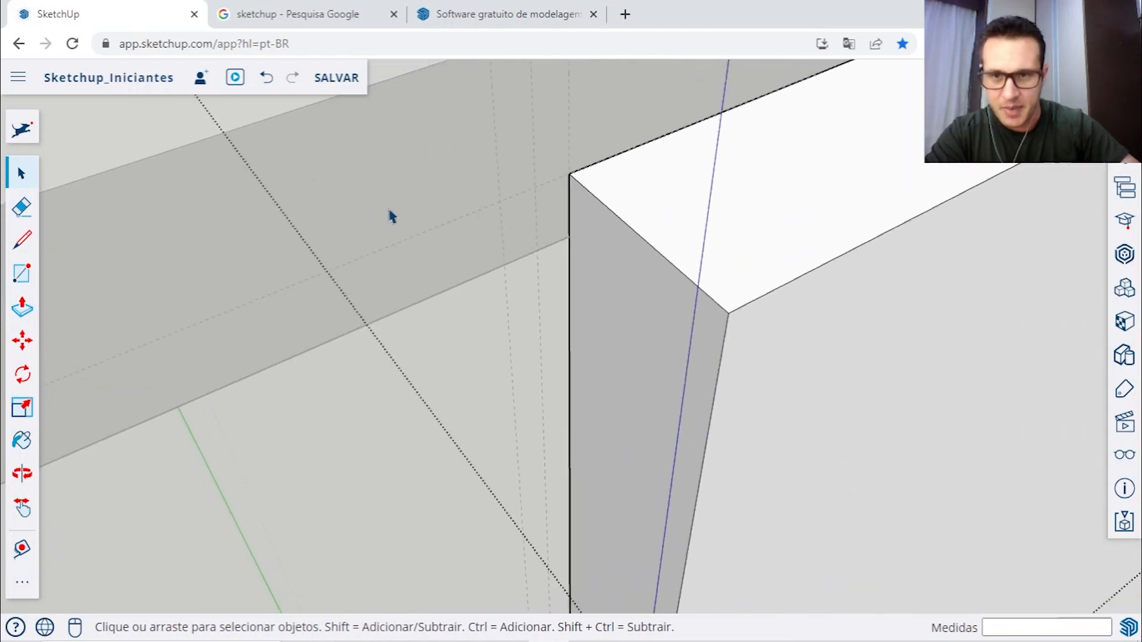
double_click(423, 191)
left_click(429, 185)
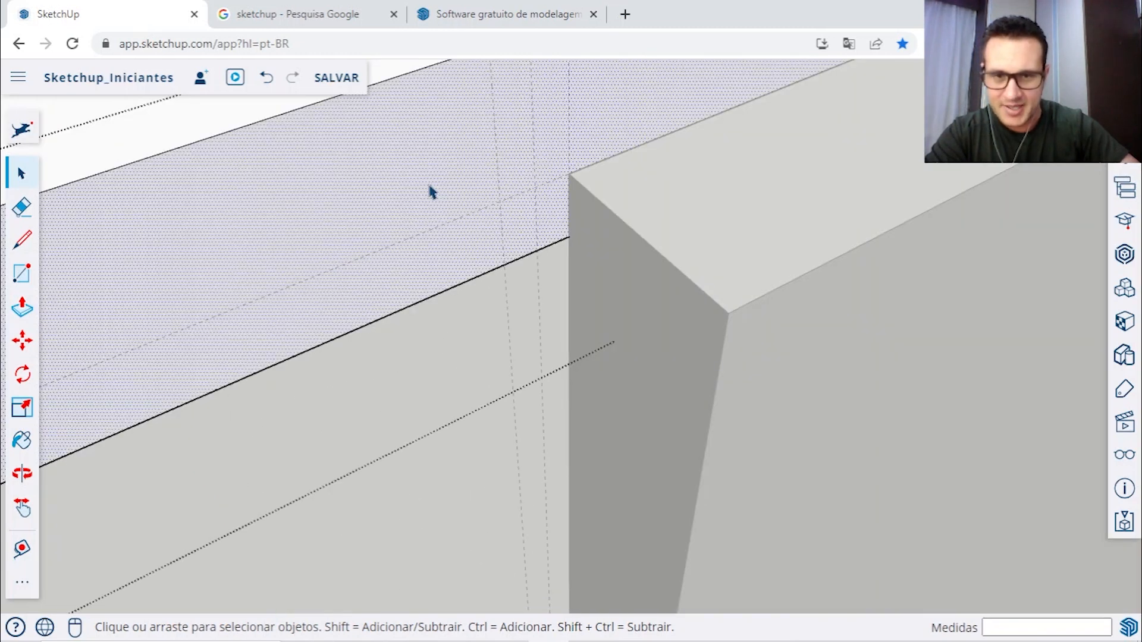
scroll(430, 190, "down", 1)
scroll(430, 190, "down", 1)
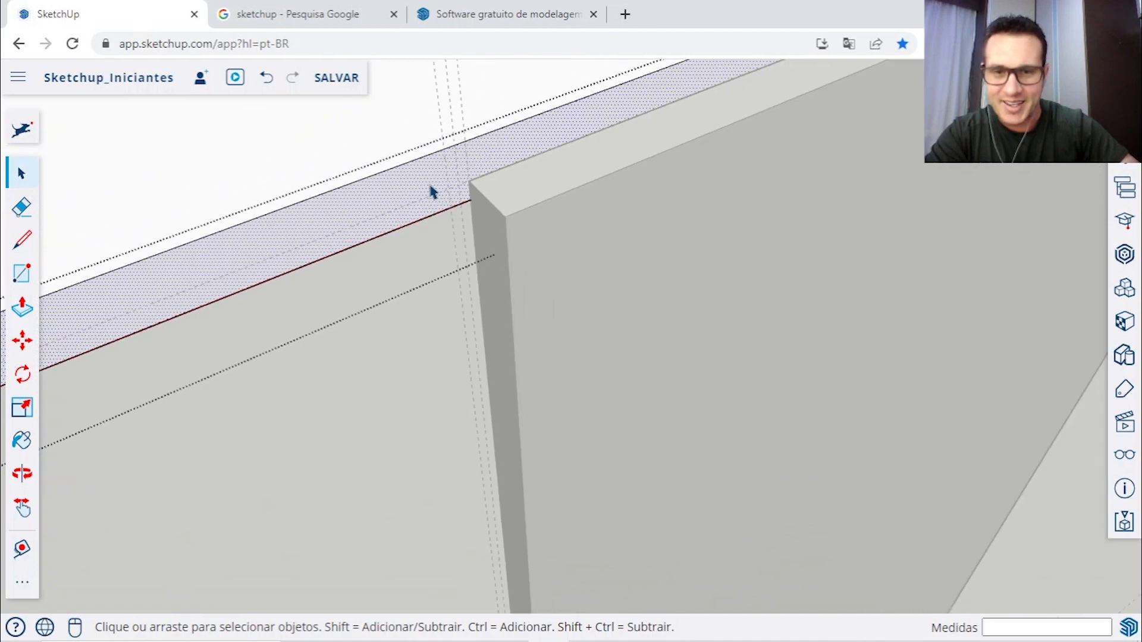
scroll(430, 191, "up", 5)
scroll(432, 191, "down", 2)
left_click(922, 263)
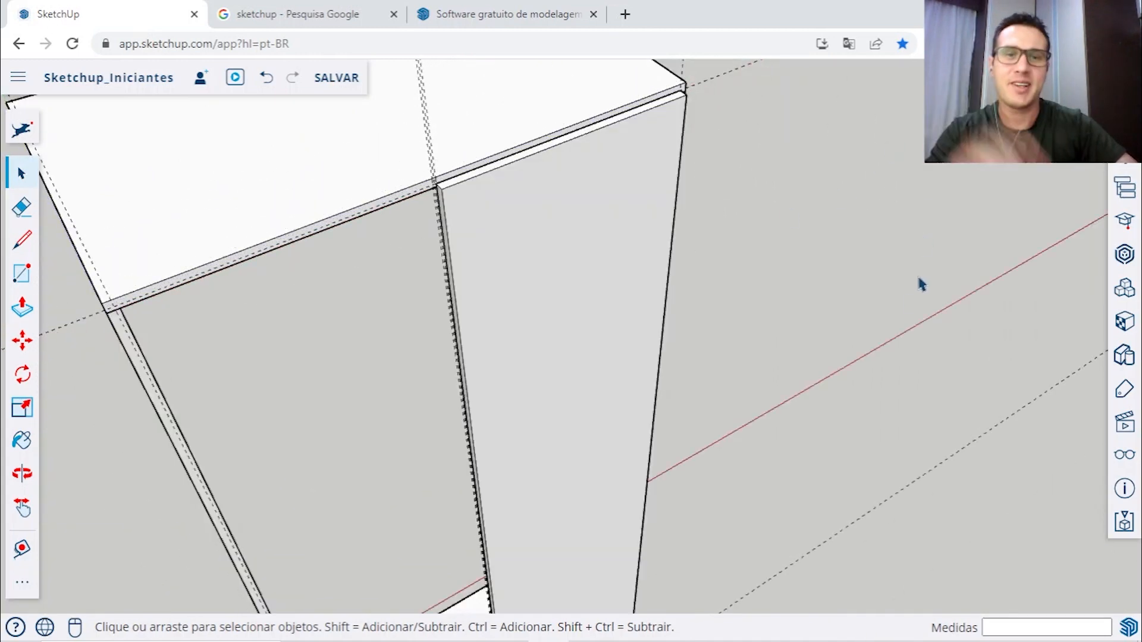
Step: Unhide all hidden objects from the display settings so the left door is shown, and close the settings
scroll(902, 305, "down", 6)
middle_click_drag(902, 311, 738, 307)
middle_click_drag(768, 343, 556, 256, "shift")
scroll(632, 218, "up", 6)
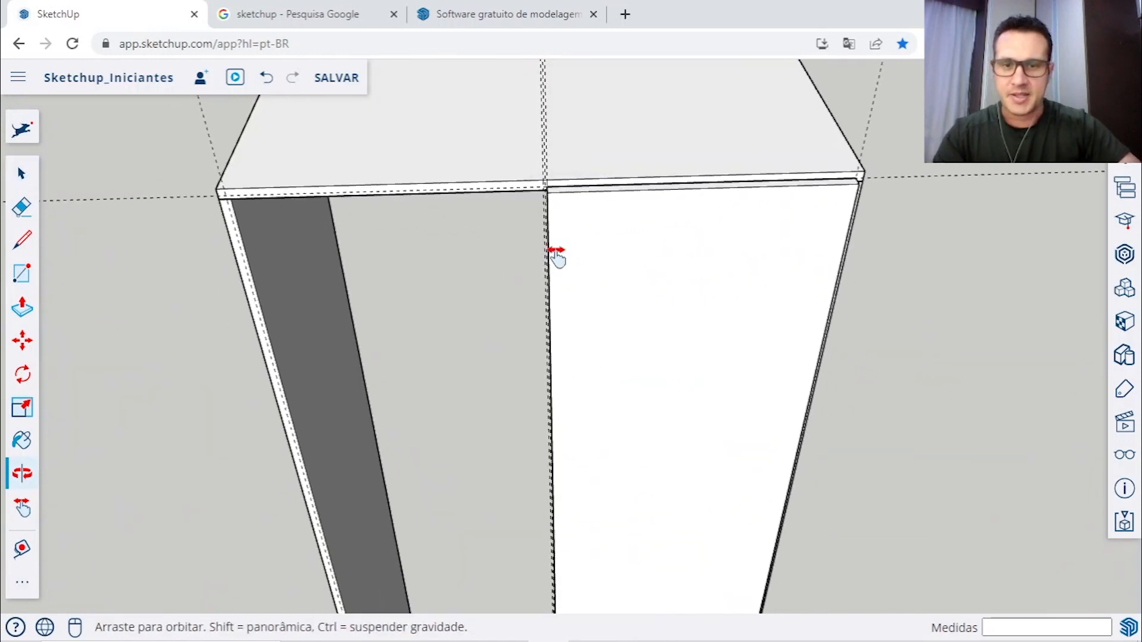
left_click(1123, 454)
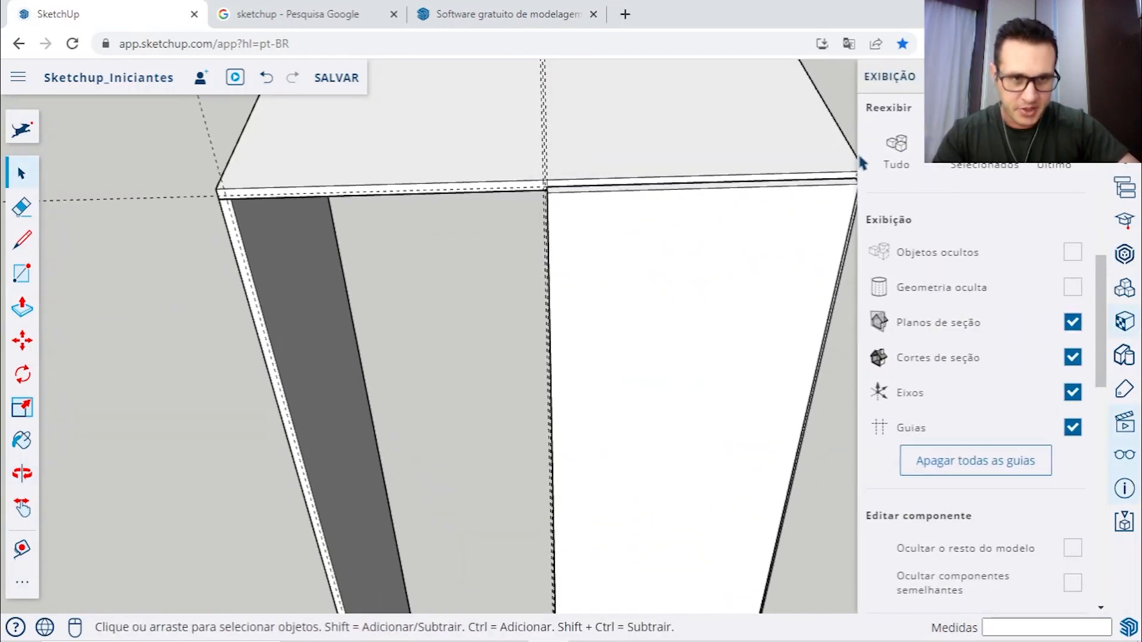
left_click(893, 157)
left_click(1088, 76)
Step: Edit the left door's group and push its inner side face back 3 mm to the guide left of centre
middle_click_drag(678, 261, 583, 197)
scroll(604, 190, "up", 6)
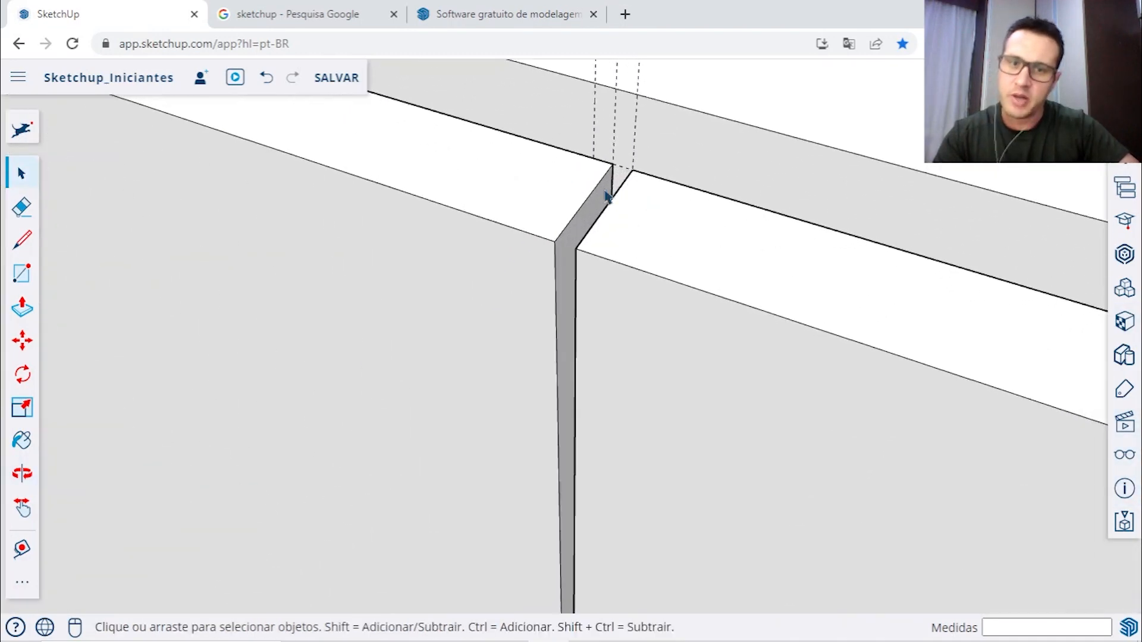
double_click(592, 205)
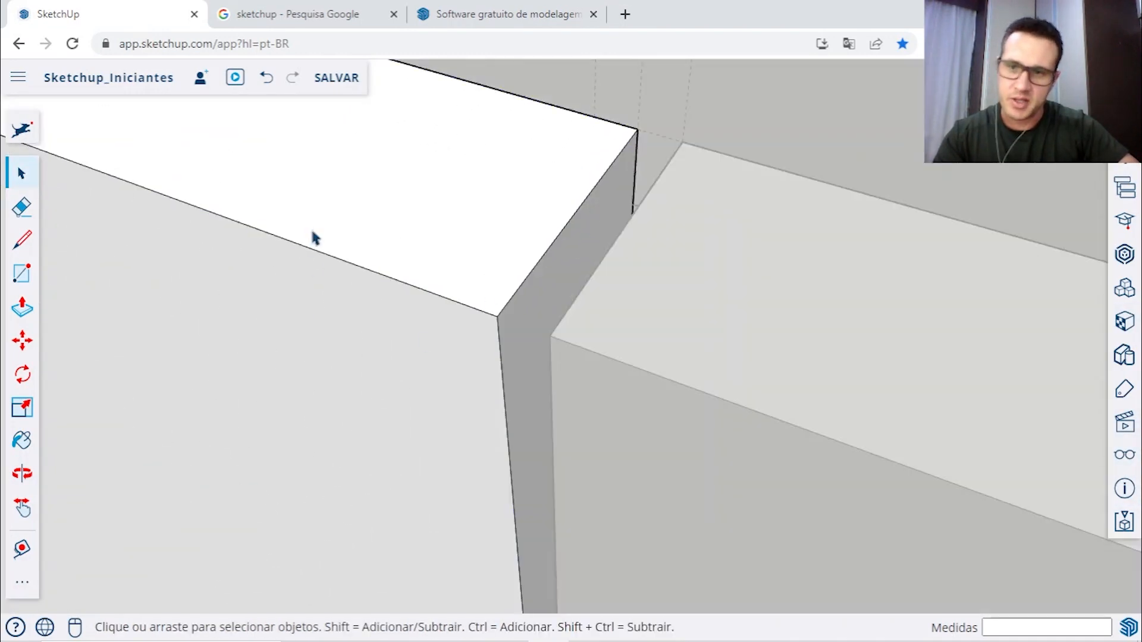
left_click(27, 322)
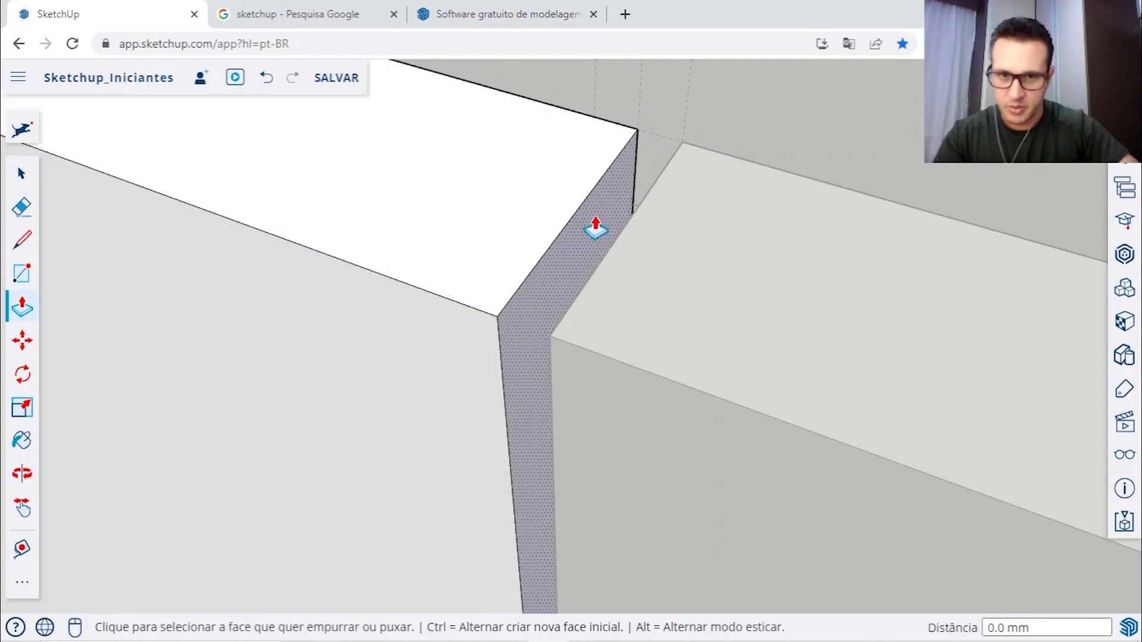
left_click(595, 229)
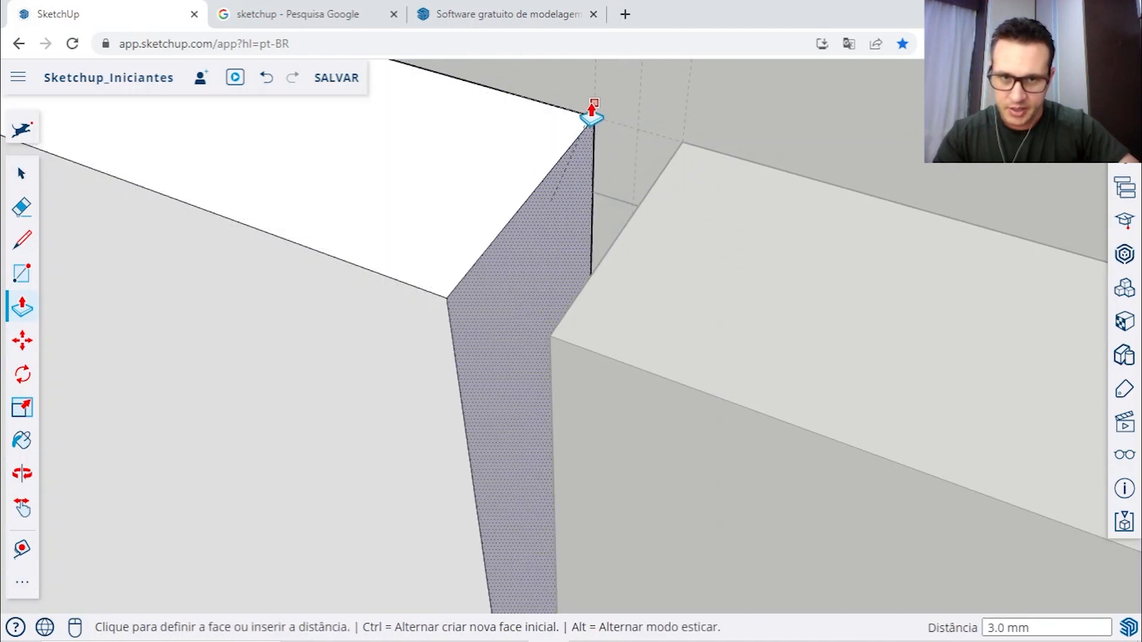
left_click(591, 114)
key("space")
scroll(591, 113, "up", 10)
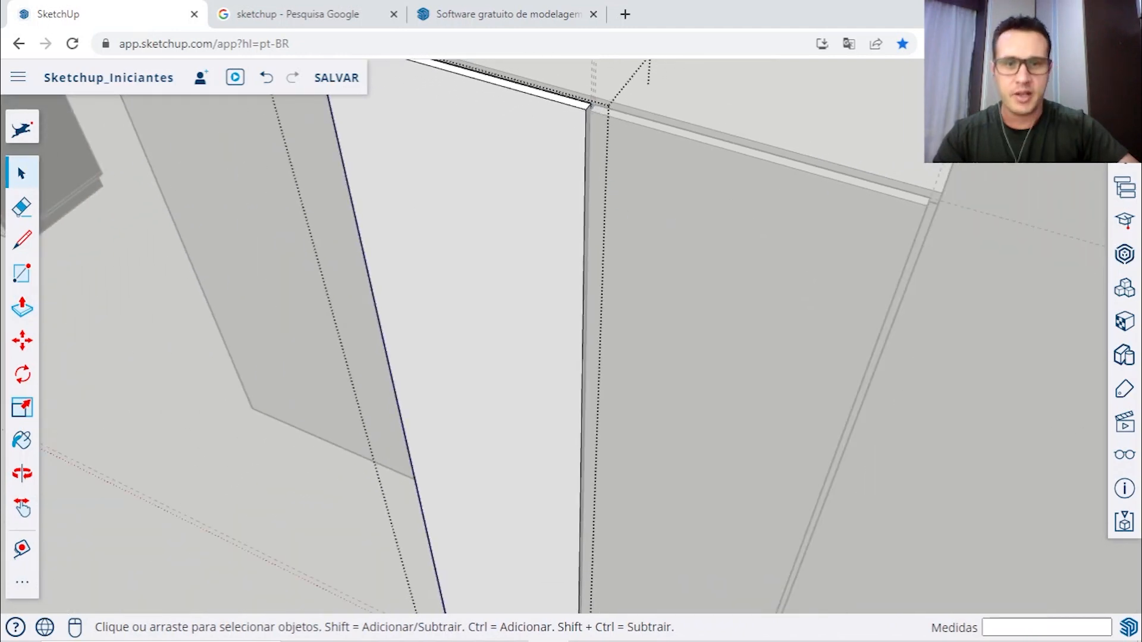
Step: Return to the whole model and delete all guides from the display settings, then close the settings
scroll(902, 143, "down", 10)
key("o")
left_click_drag(681, 295, 817, 178)
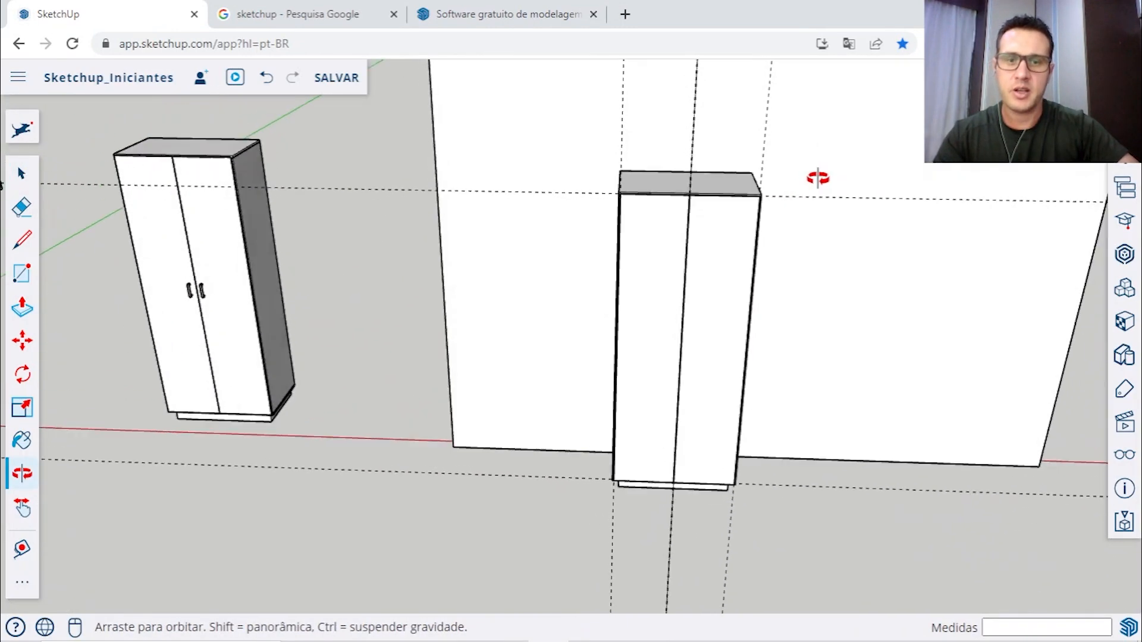
middle_click_drag(818, 178, 804, 192)
scroll(805, 193, "down", 3)
middle_click_drag(803, 247, 621, 245)
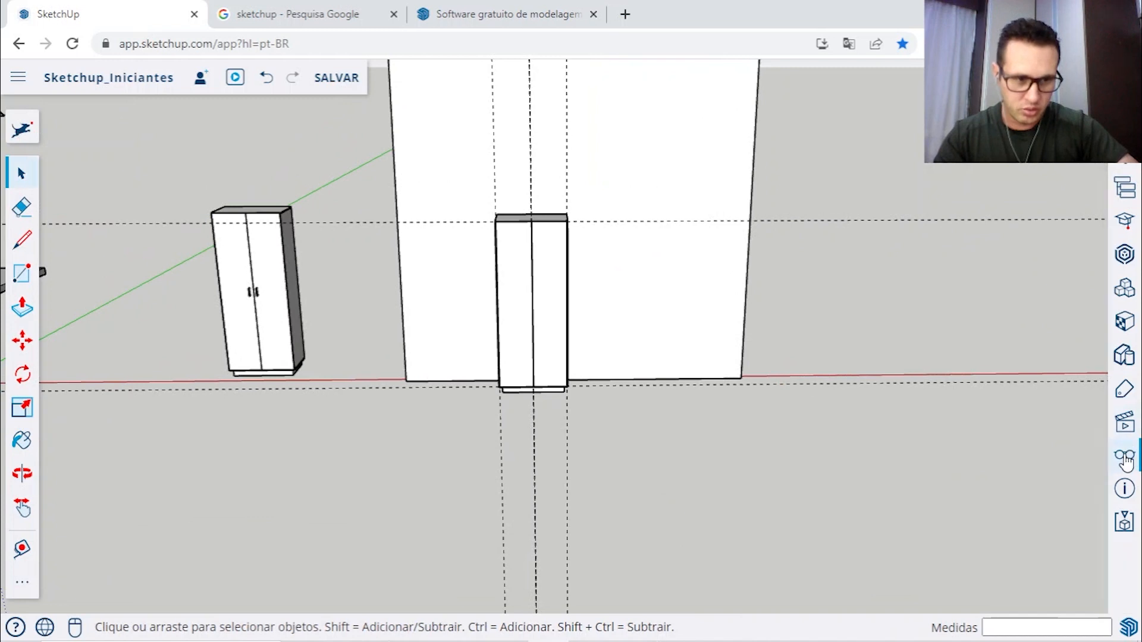
left_click(1125, 461)
left_click(980, 465)
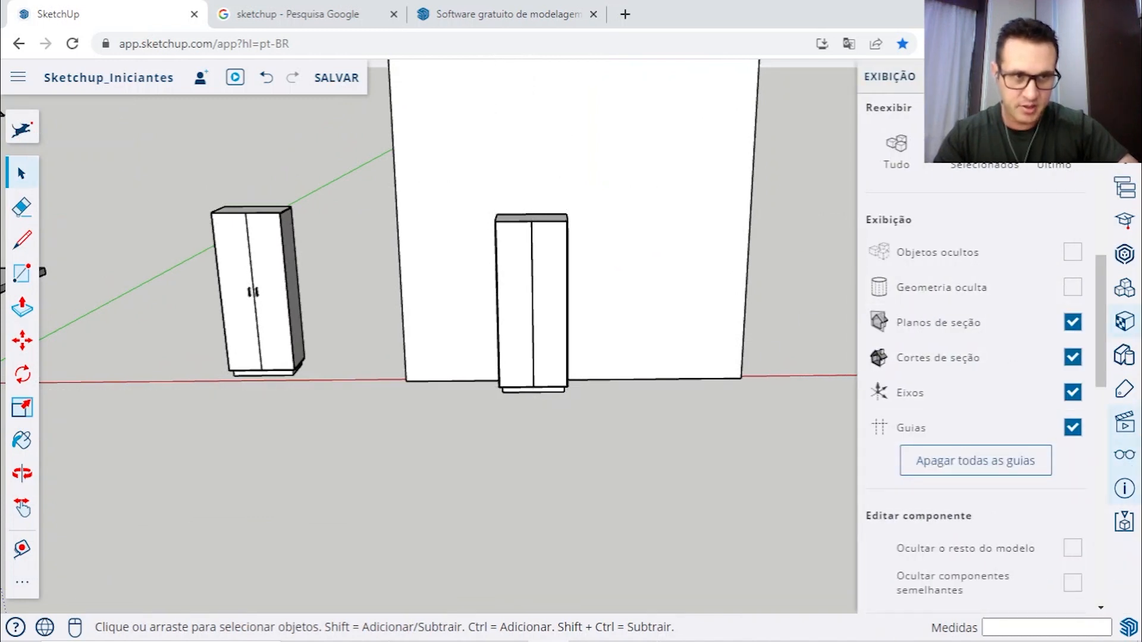
left_click(1123, 455)
Step: Remove the large wall behind the new wardrobe from view so the wardrobe stands clear
right_click(599, 161)
left_click(651, 262)
middle_click_drag(618, 275, 554, 261)
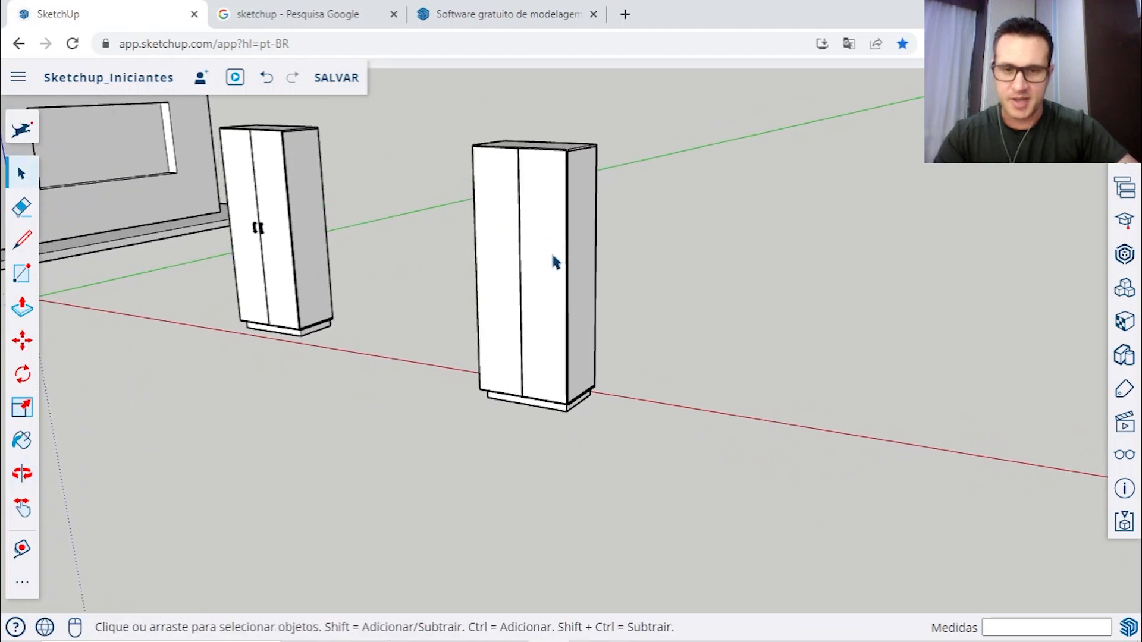